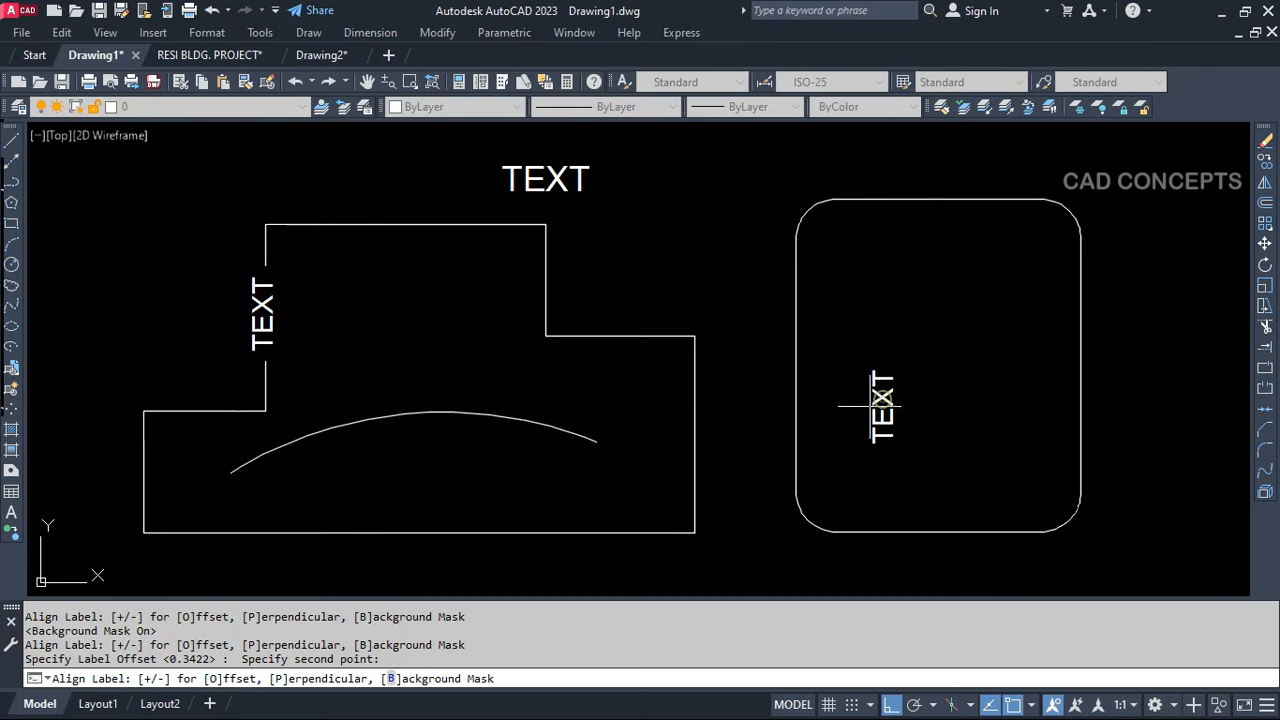
Adjust the TEXT label's offset from the rounded rectangle by picking two points, and fine-tune it so the label sits on the outline
{"action": "key", "text": "o"}
{"action": "left_click", "coordinate": [926, 206]}
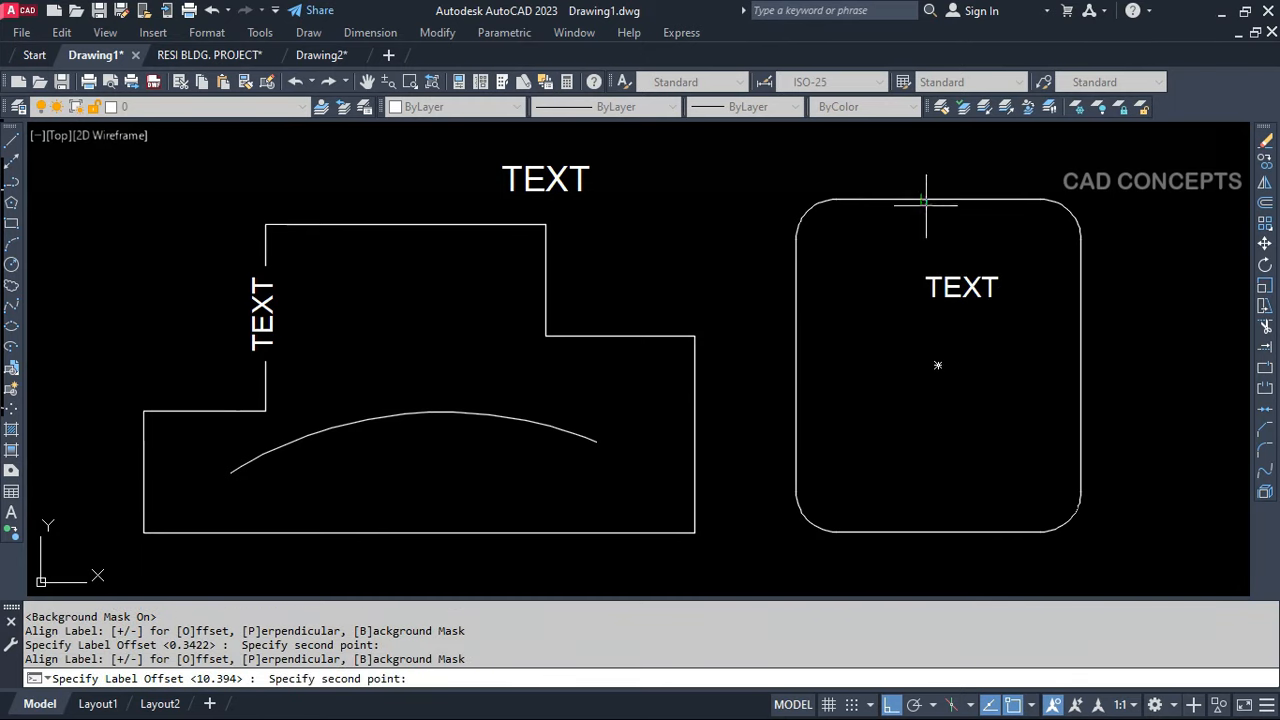
{"action": "left_click", "coordinate": [904, 215]}
{"action": "key", "text": "minus"}
{"action": "key", "text": "minus"}
{"action": "key", "text": "minus"}
{"action": "key", "text": "minus"}
{"action": "key", "text": "minus"}
{"action": "key", "text": "minus"}
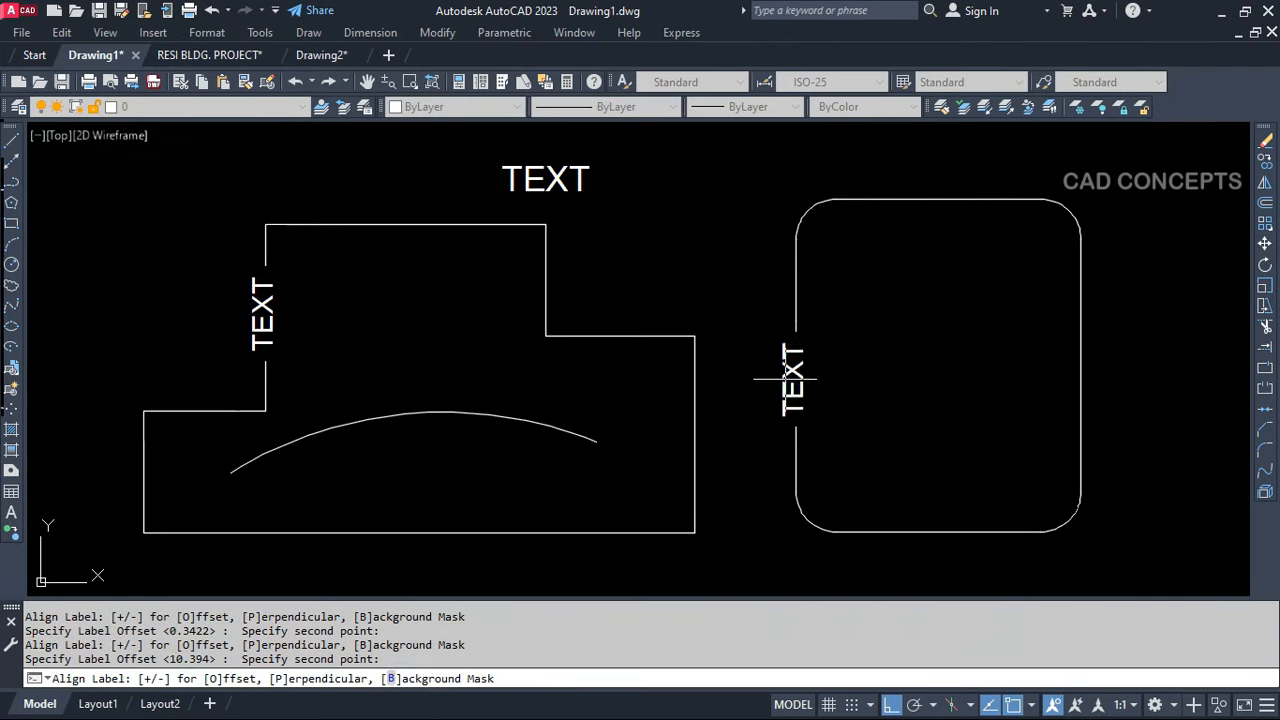
Toggle the label's background mask and perpendicular orientation, and place it masked along the rounded rectangle's upper edge
{"action": "key", "text": "b"}
{"action": "key", "text": "b"}
{"action": "key", "text": "p"}
{"action": "key", "text": "p"}
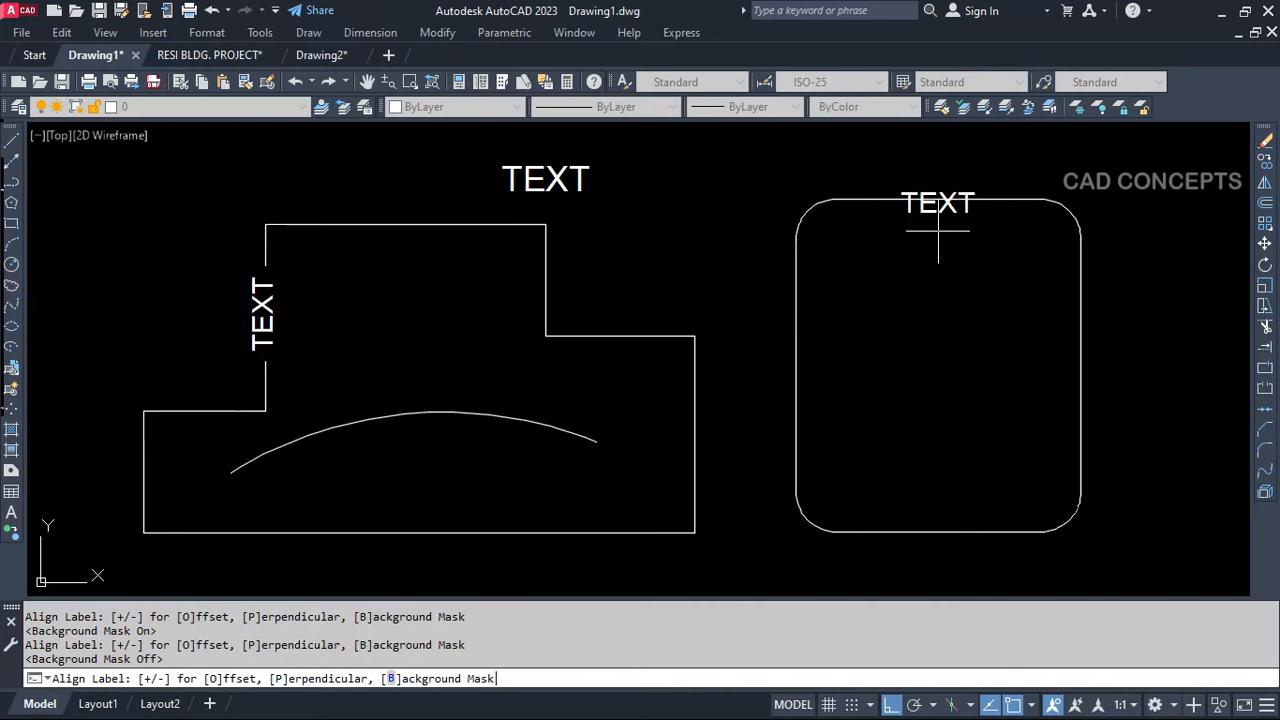
{"action": "left_click", "coordinate": [937, 229]}
Label the arc inside the stepped outline with TEXT aligned along the curve
{"action": "key", "text": "Return"}
{"action": "key", "text": "Return"}
{"action": "left_click", "coordinate": [420, 380]}
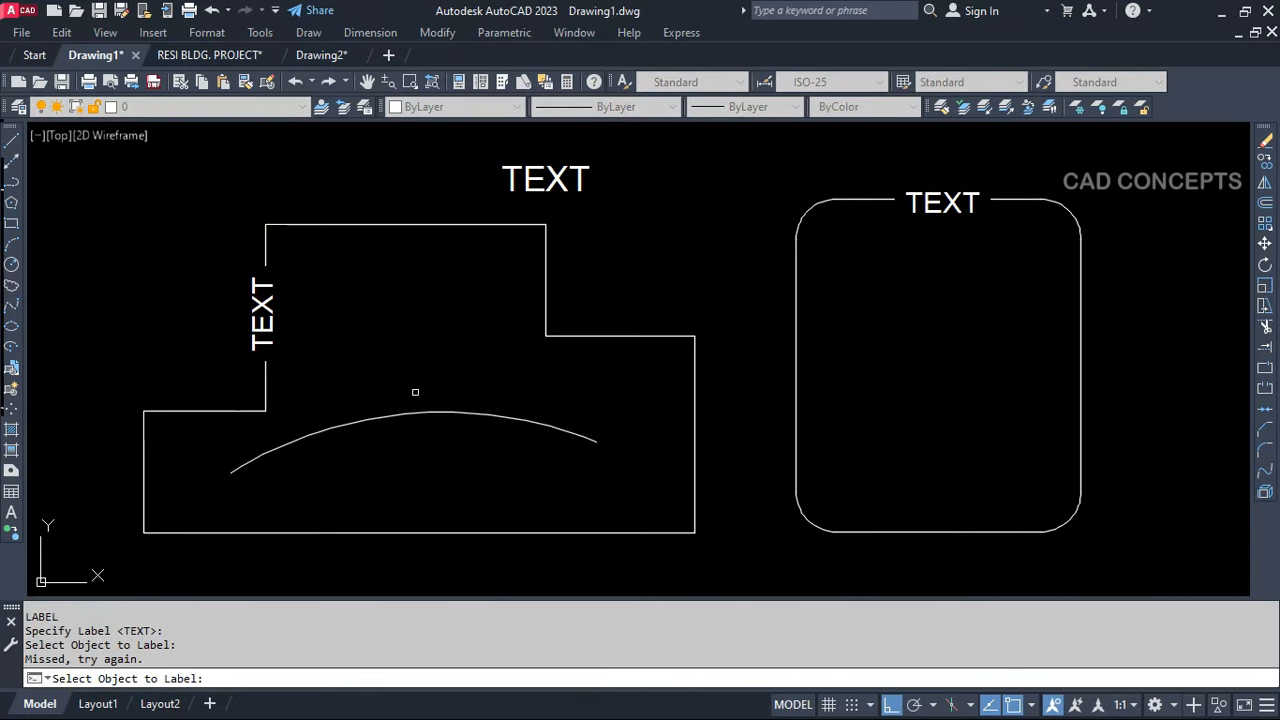
{"action": "left_click", "coordinate": [420, 413]}
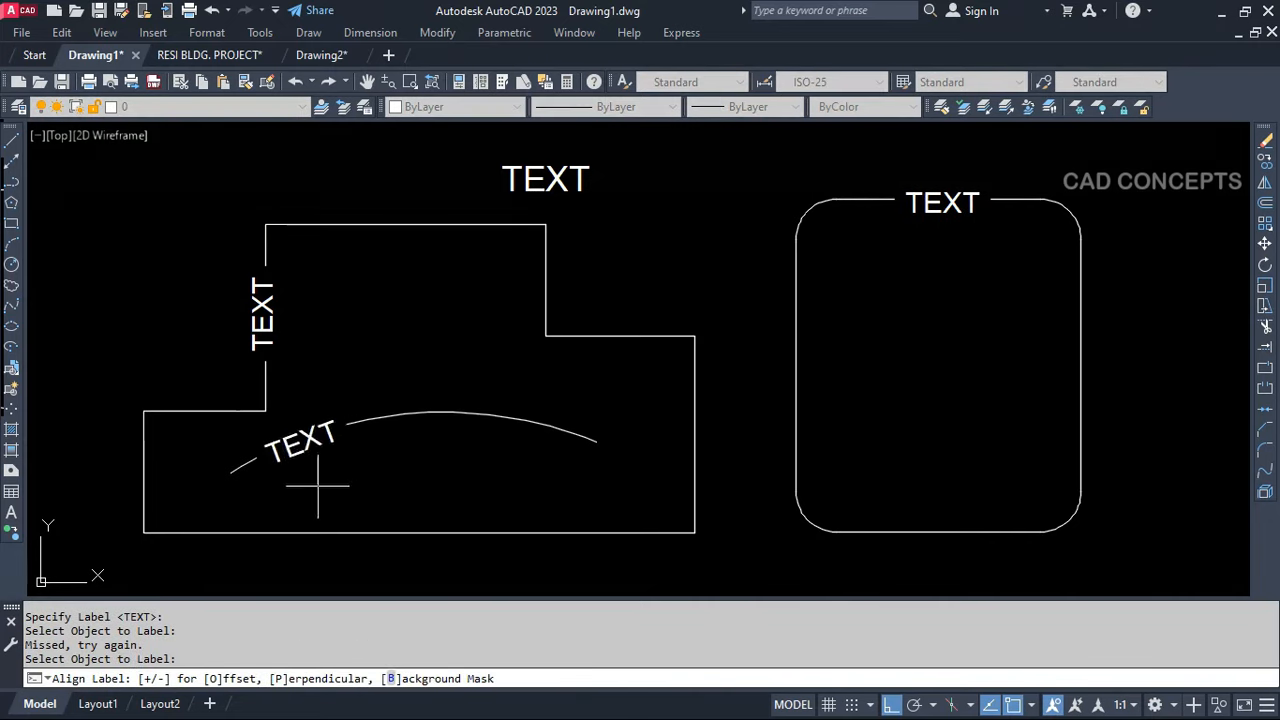
{"action": "left_click", "coordinate": [463, 420]}
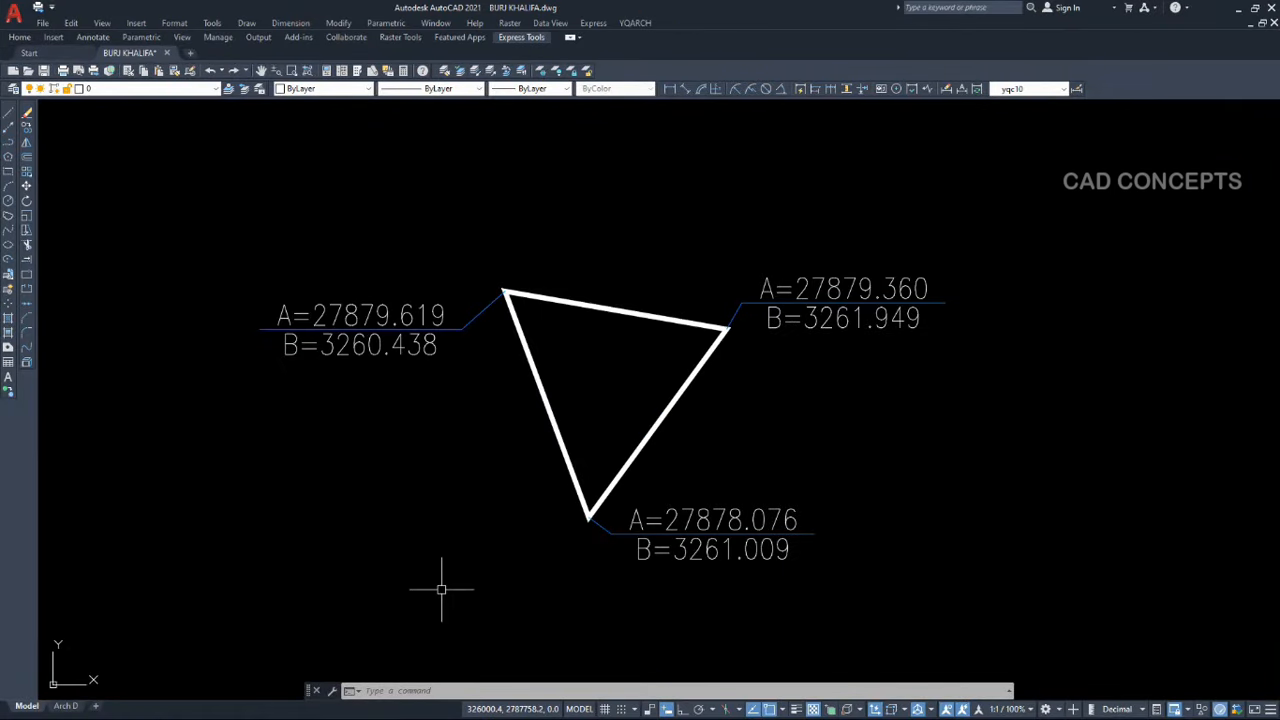
Load the DWG to KML.VLX application from the Downloads folder into the BURJ KHALIFA drawing
{"action": "scroll", "coordinate": [449, 620], "scroll_direction": "up", "scroll_amount": 2}
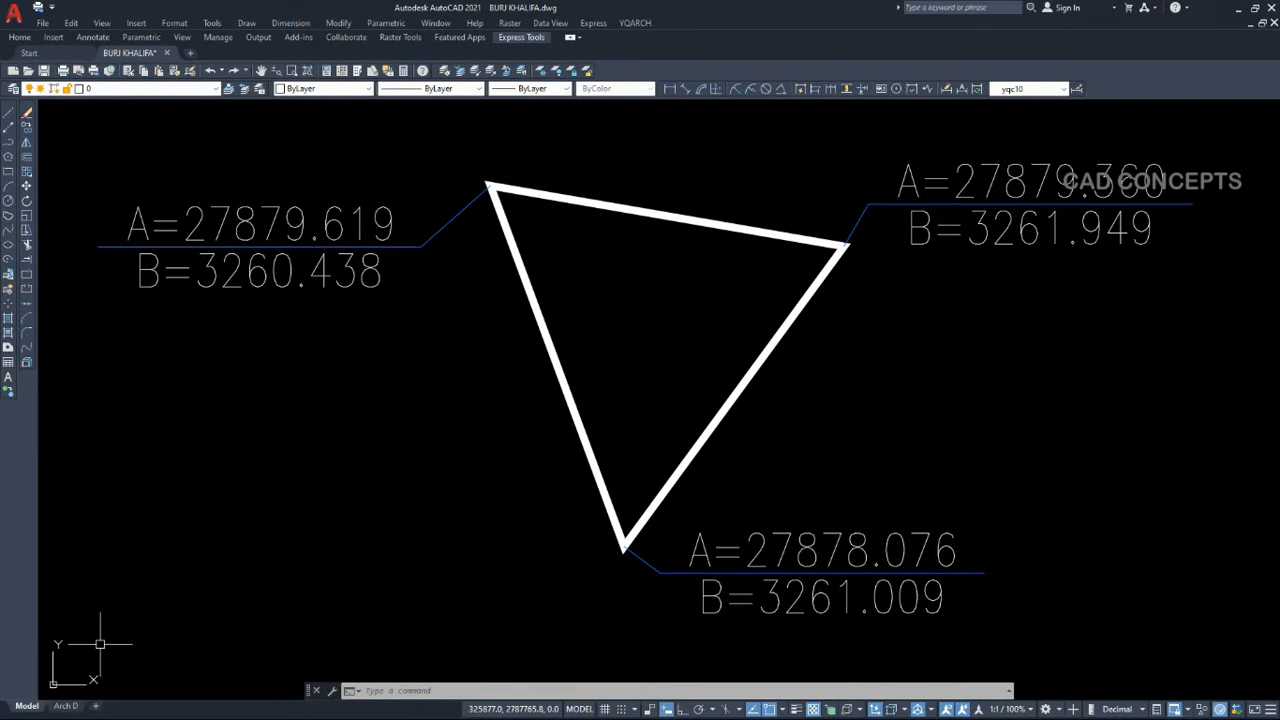
{"action": "left_click", "coordinate": [590, 456]}
{"action": "key", "text": "Escape"}
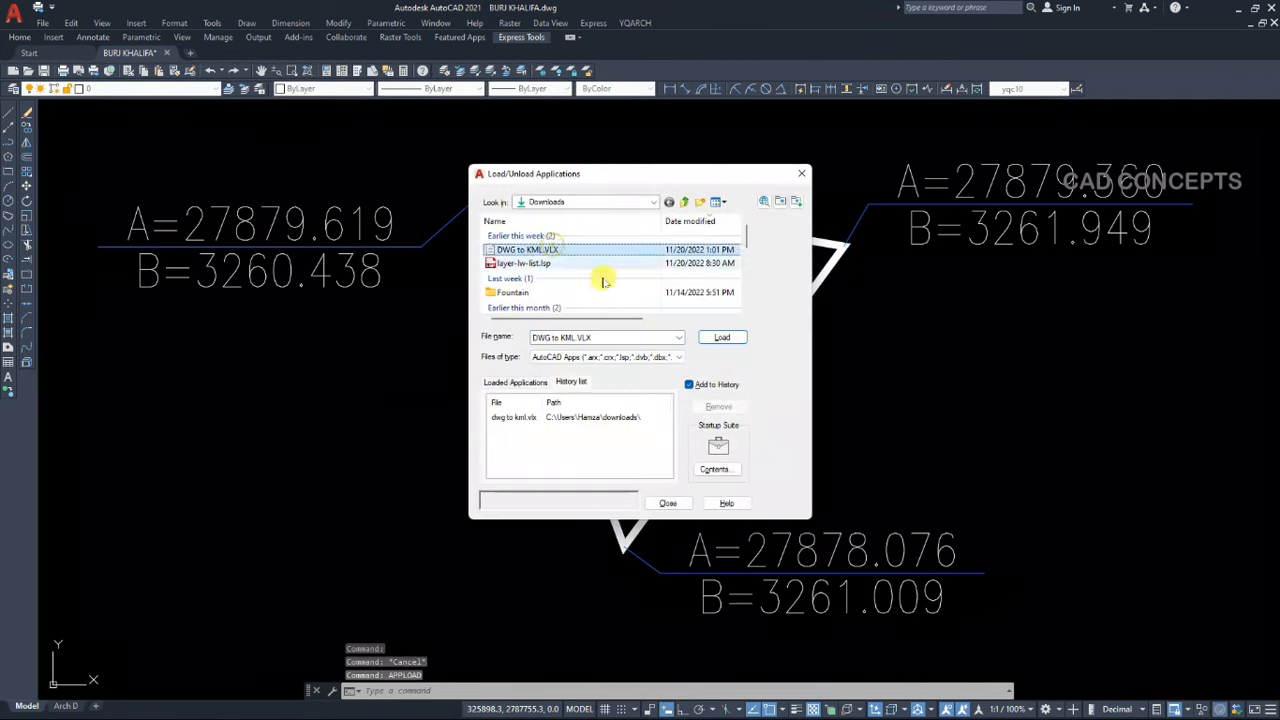
{"action": "double_click", "coordinate": [554, 246]}
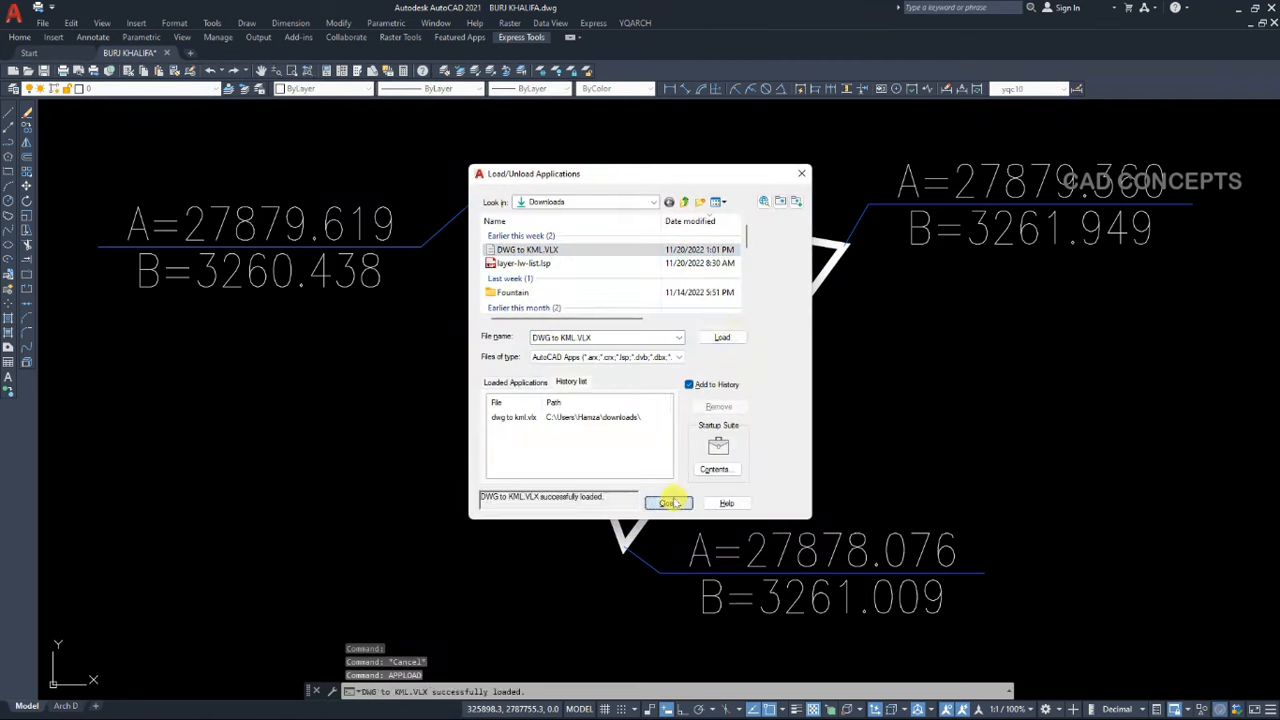
{"action": "left_click", "coordinate": [666, 503]}
Run the IRT command, set the cache folder to D:\angle, and accept the Export map type with UTM zone 40N
{"action": "type", "text": "IRT"}
{"action": "key", "text": "Return"}
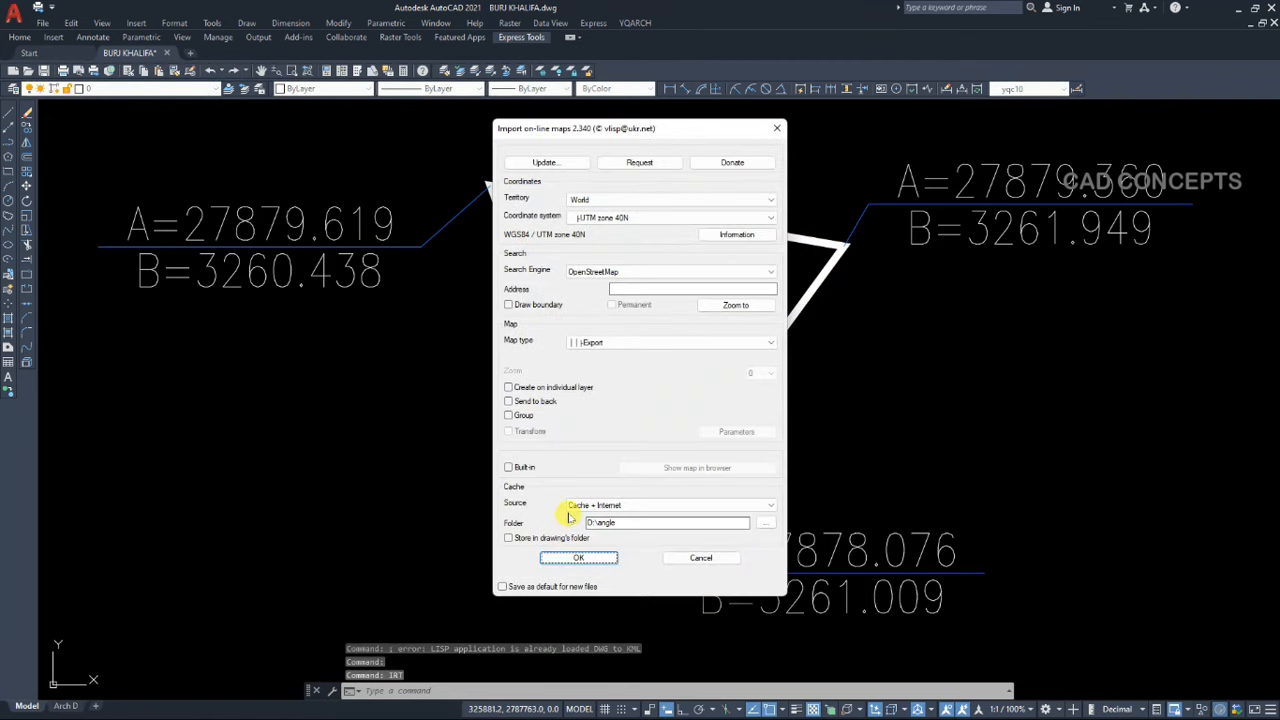
{"action": "left_click", "coordinate": [765, 522]}
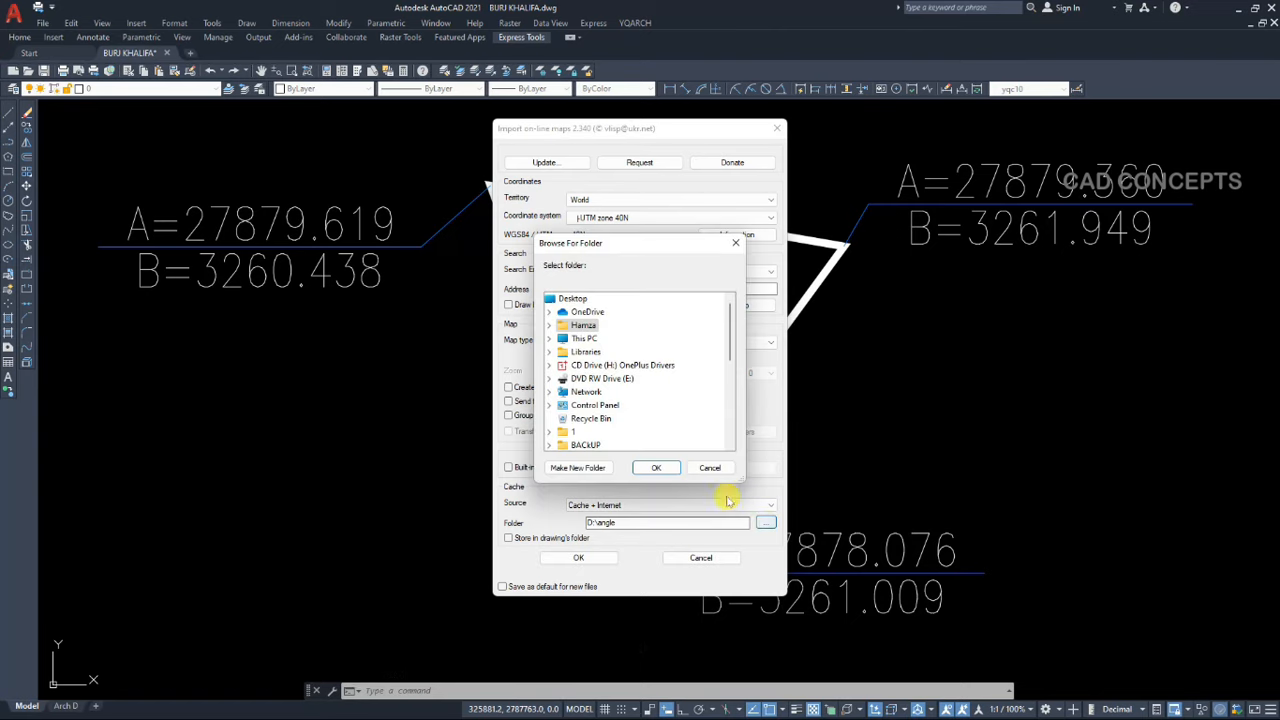
{"action": "left_click", "coordinate": [549, 337]}
{"action": "left_click", "coordinate": [551, 404]}
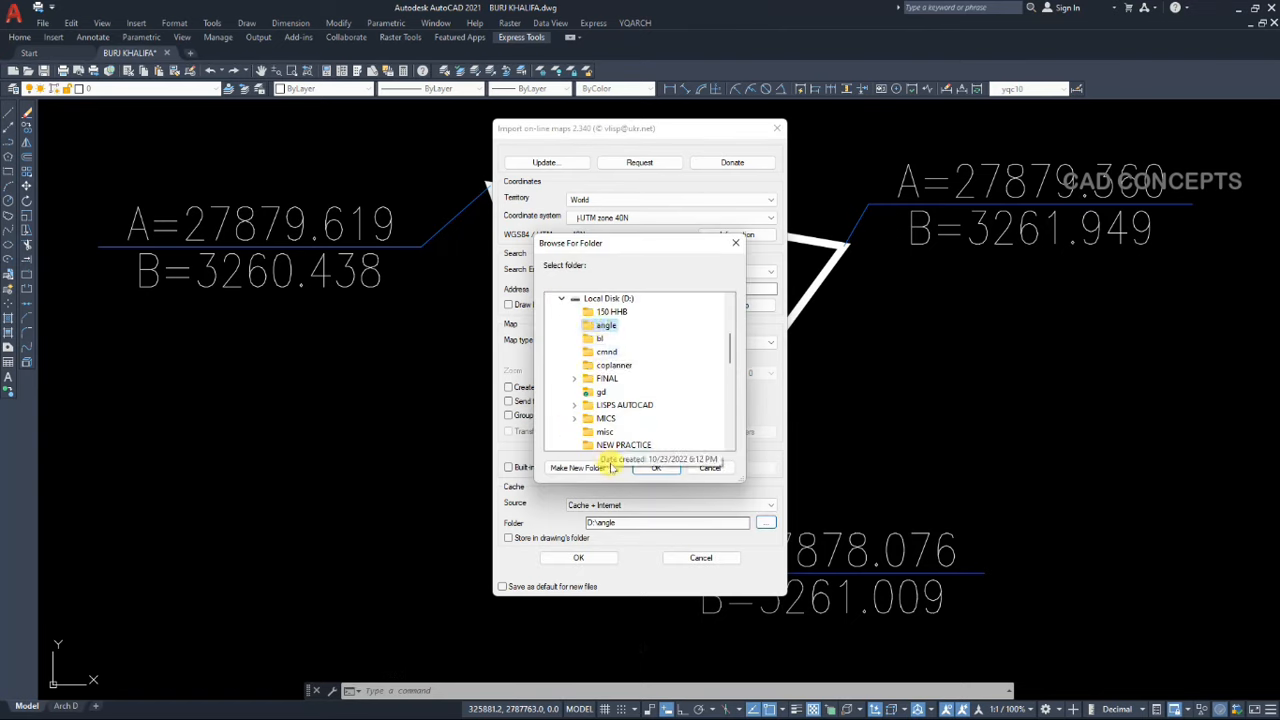
{"action": "key", "text": "Return"}
{"action": "left_click", "coordinate": [578, 557]}
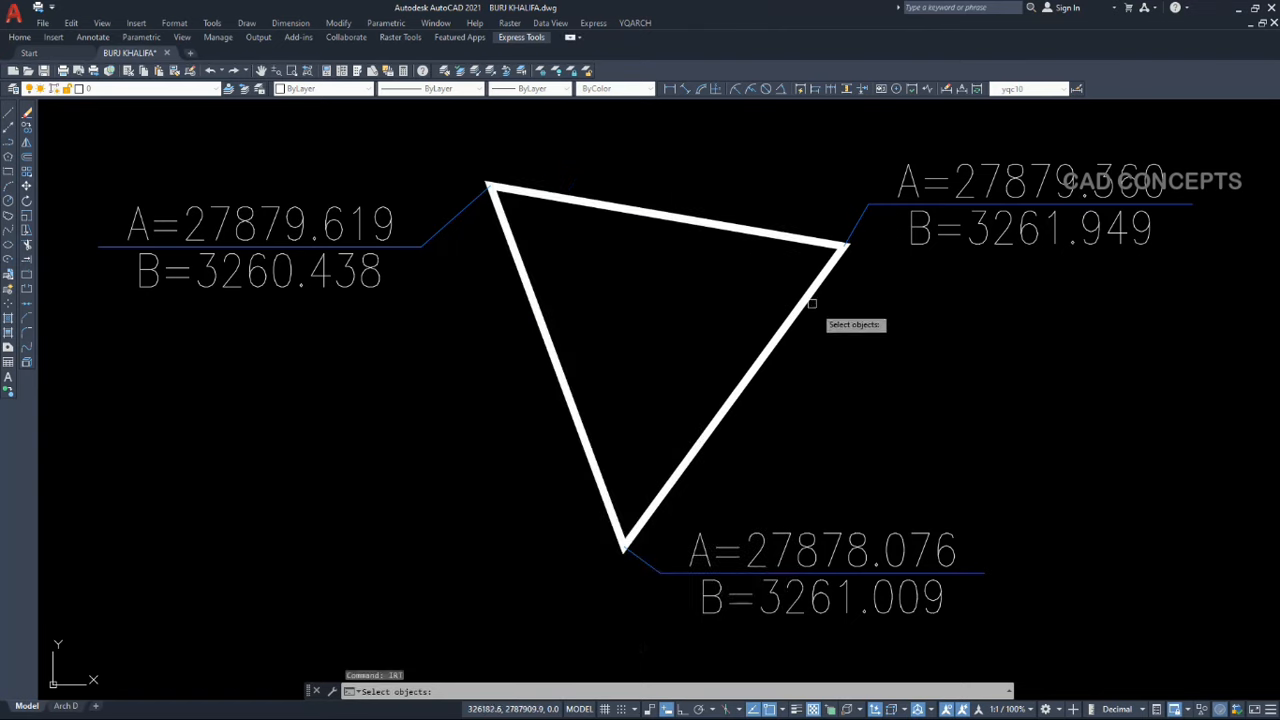
Export the white triangle to Google Earth and check its placement around the base of the tower
{"action": "left_click", "coordinate": [805, 306]}
{"action": "key", "text": "Return"}
{"action": "left_click", "coordinate": [948, 190]}
{"action": "left_click", "coordinate": [1160, 290]}
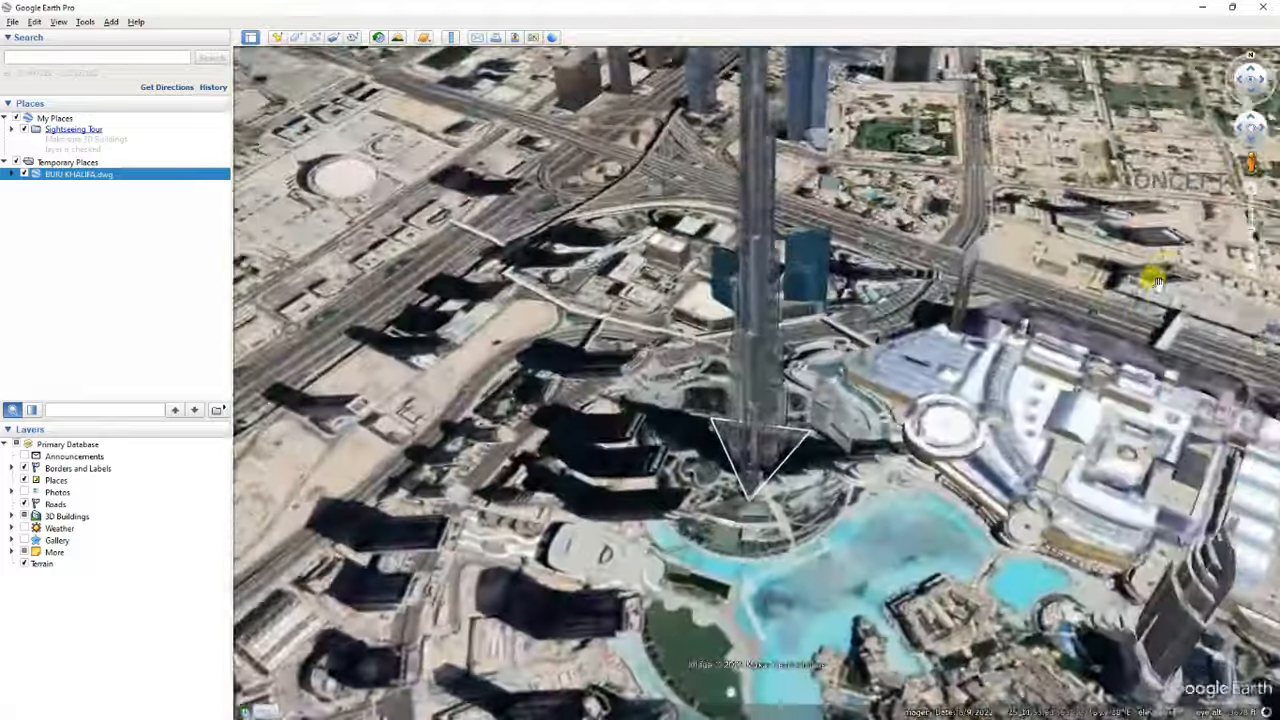
{"action": "scroll", "coordinate": [719, 385], "scroll_direction": "up", "scroll_amount": 3}
{"action": "scroll", "coordinate": [714, 409], "scroll_direction": "down", "scroll_amount": 6}
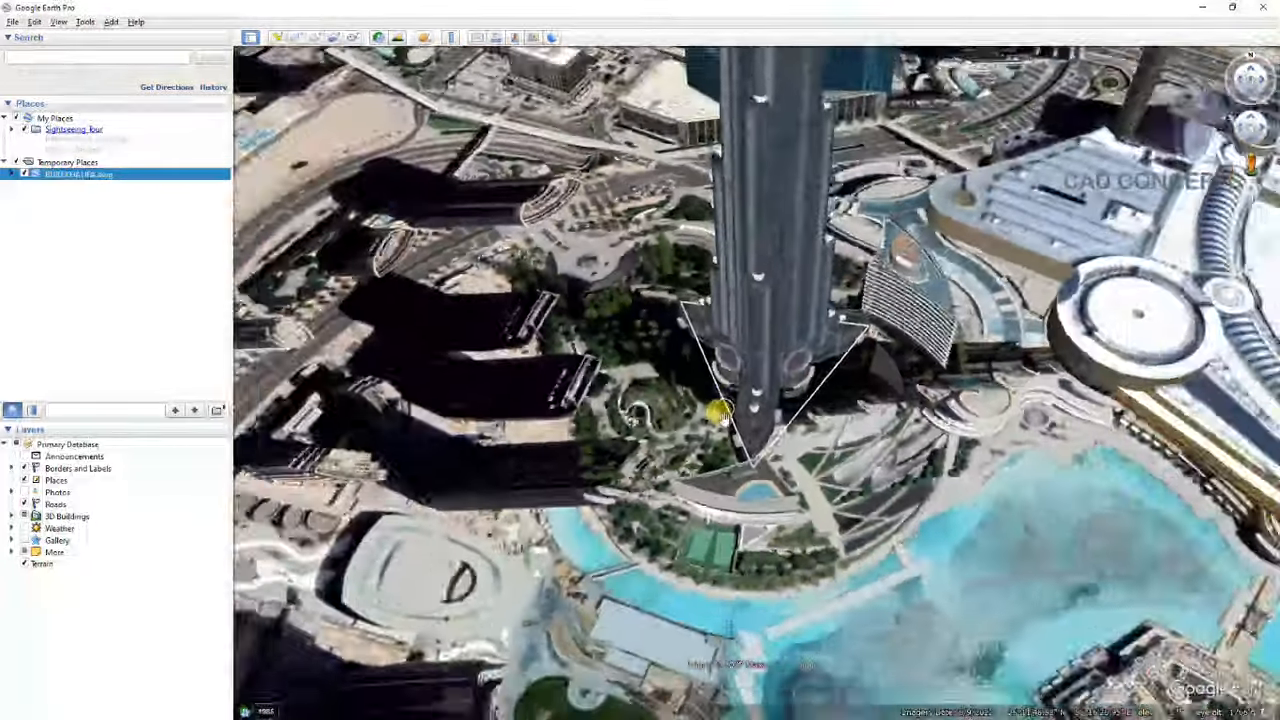
{"action": "scroll", "coordinate": [731, 294], "scroll_direction": "up", "scroll_amount": 3}
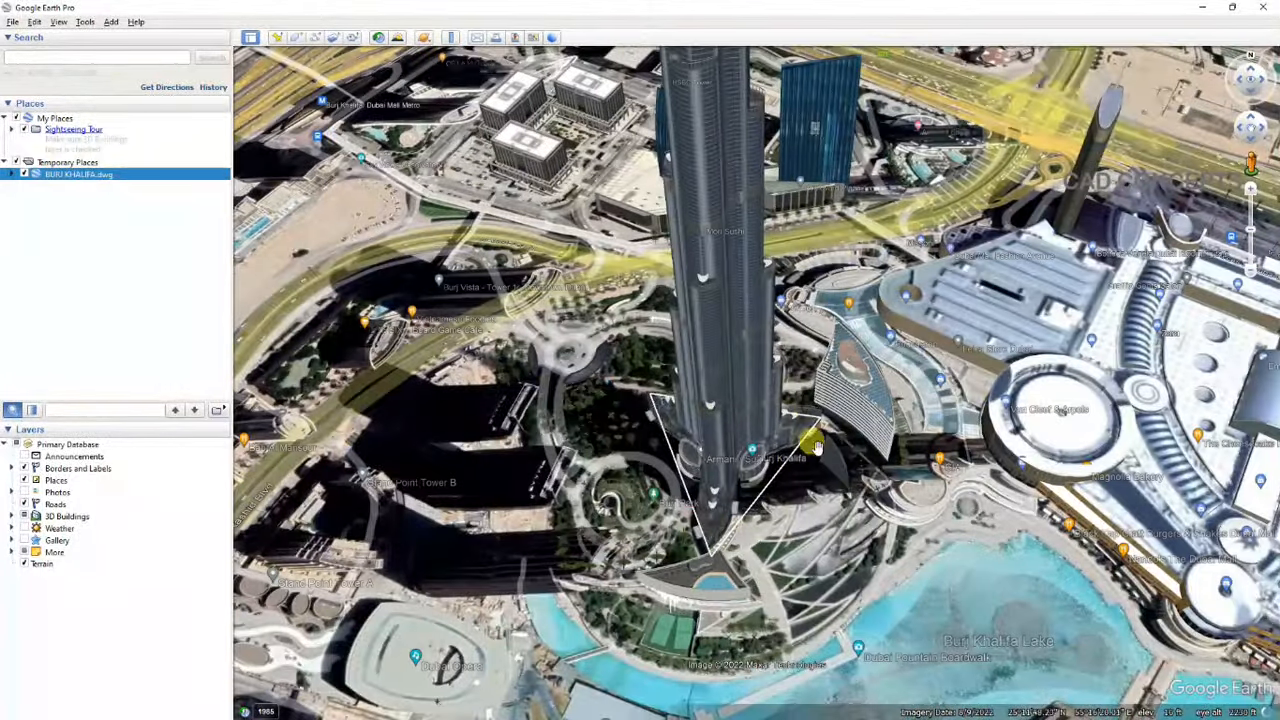
{"action": "scroll", "coordinate": [701, 540], "scroll_direction": "down", "scroll_amount": 3}
{"action": "scroll", "coordinate": [701, 545], "scroll_direction": "up", "scroll_amount": 3}
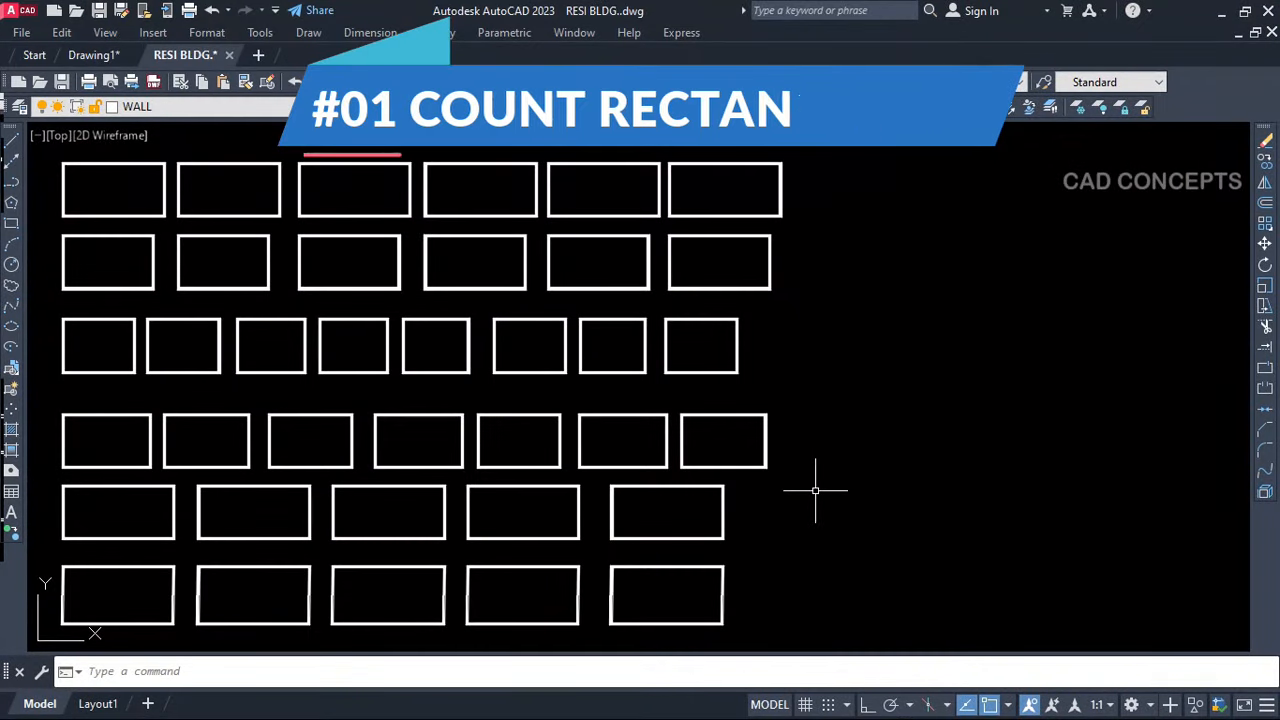
Run RECDIMS on all the rectangles and place the resulting size table beside the top row
{"action": "middle_click_drag", "start_coordinate": [594, 551], "coordinate": [793, 544]}
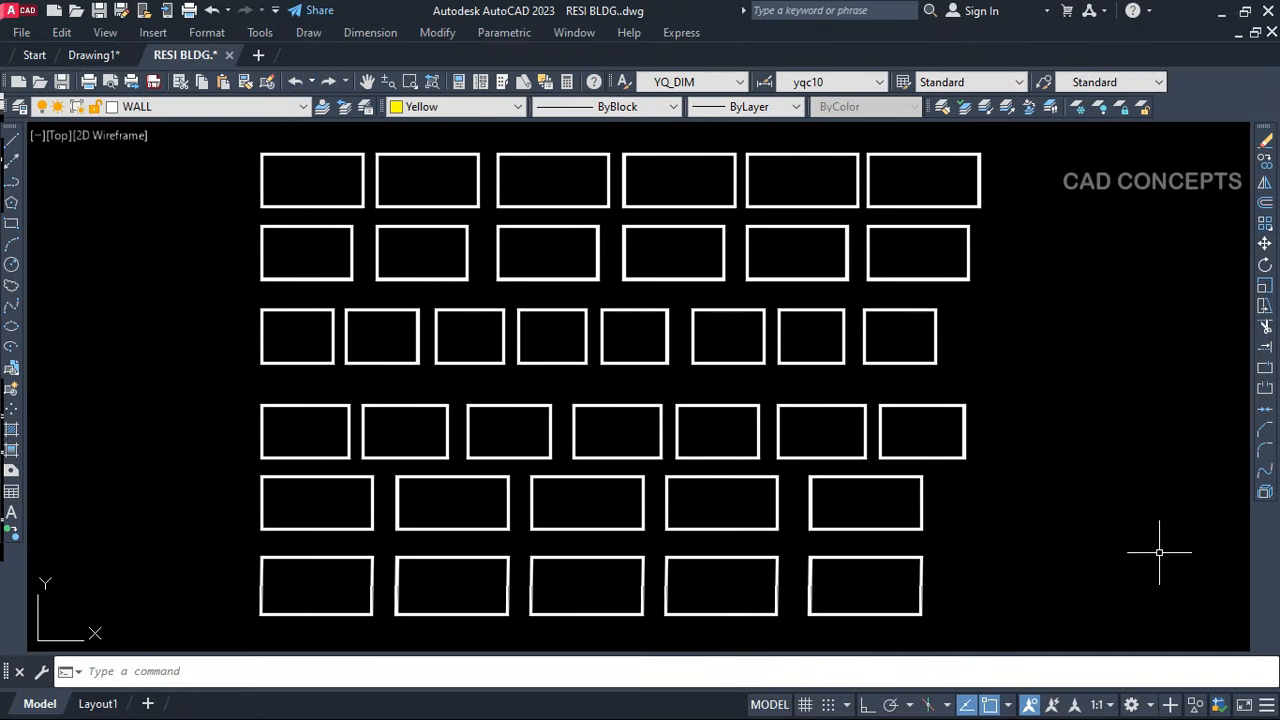
{"action": "middle_click_drag", "start_coordinate": [1159, 552], "coordinate": [934, 562]}
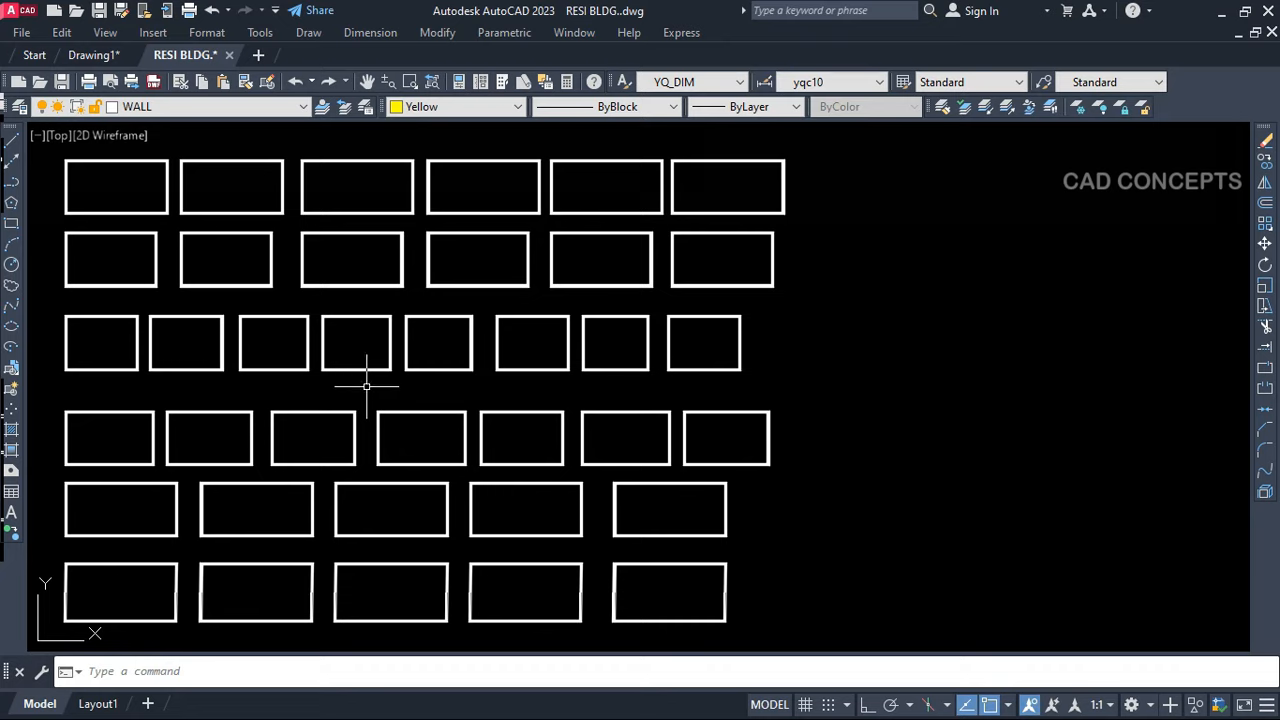
{"action": "type", "text": "CDIMS"}
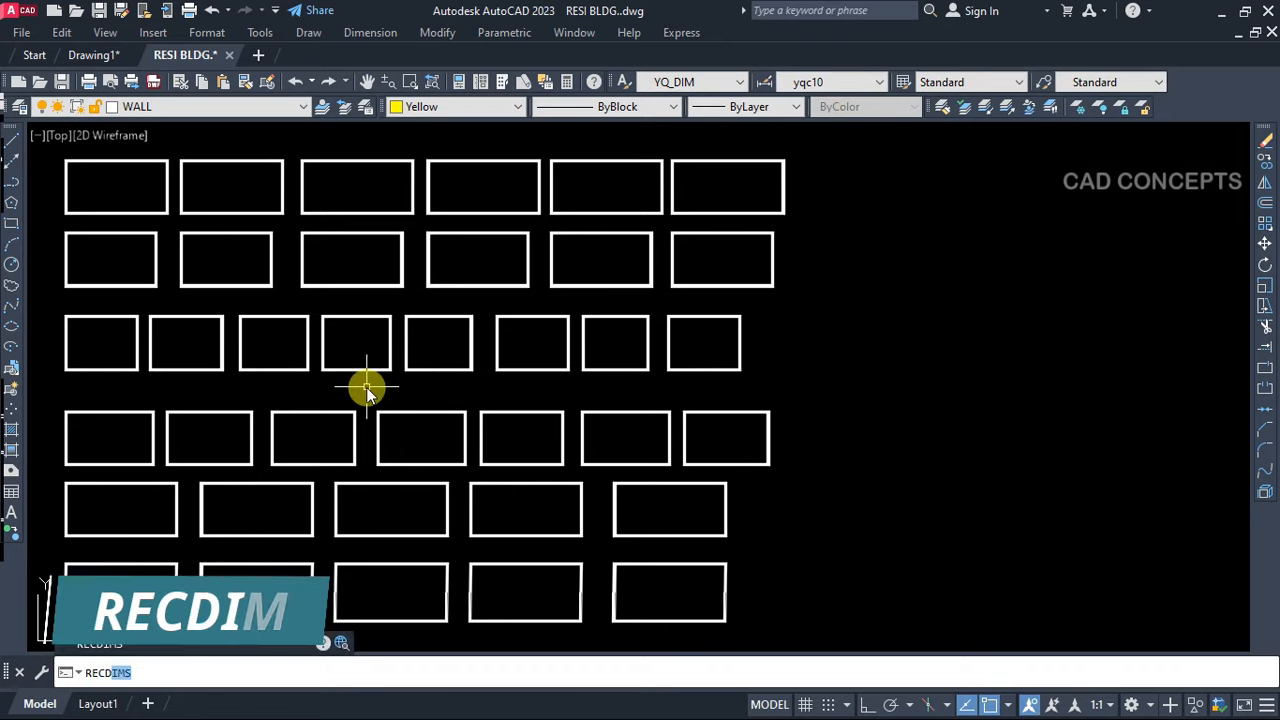
{"action": "key", "text": "Return"}
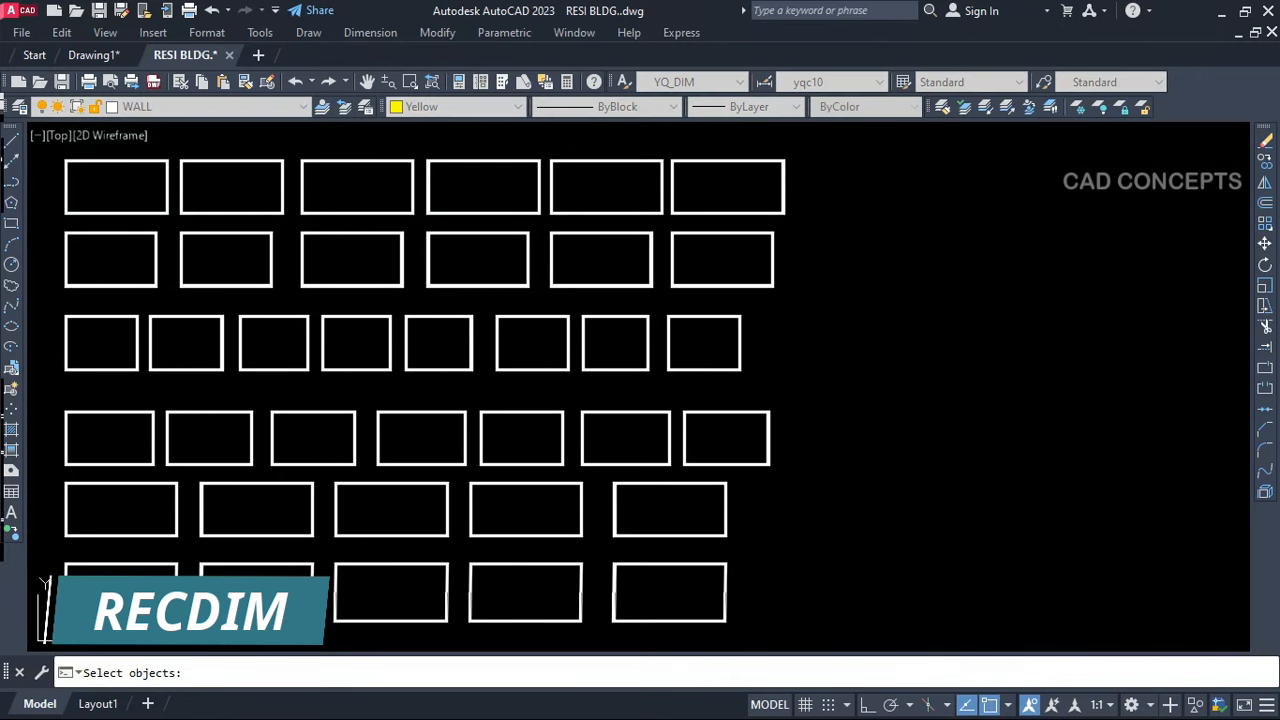
{"action": "left_click_drag", "start_coordinate": [58, 632], "coordinate": [802, 153]}
{"action": "key", "text": "Return"}
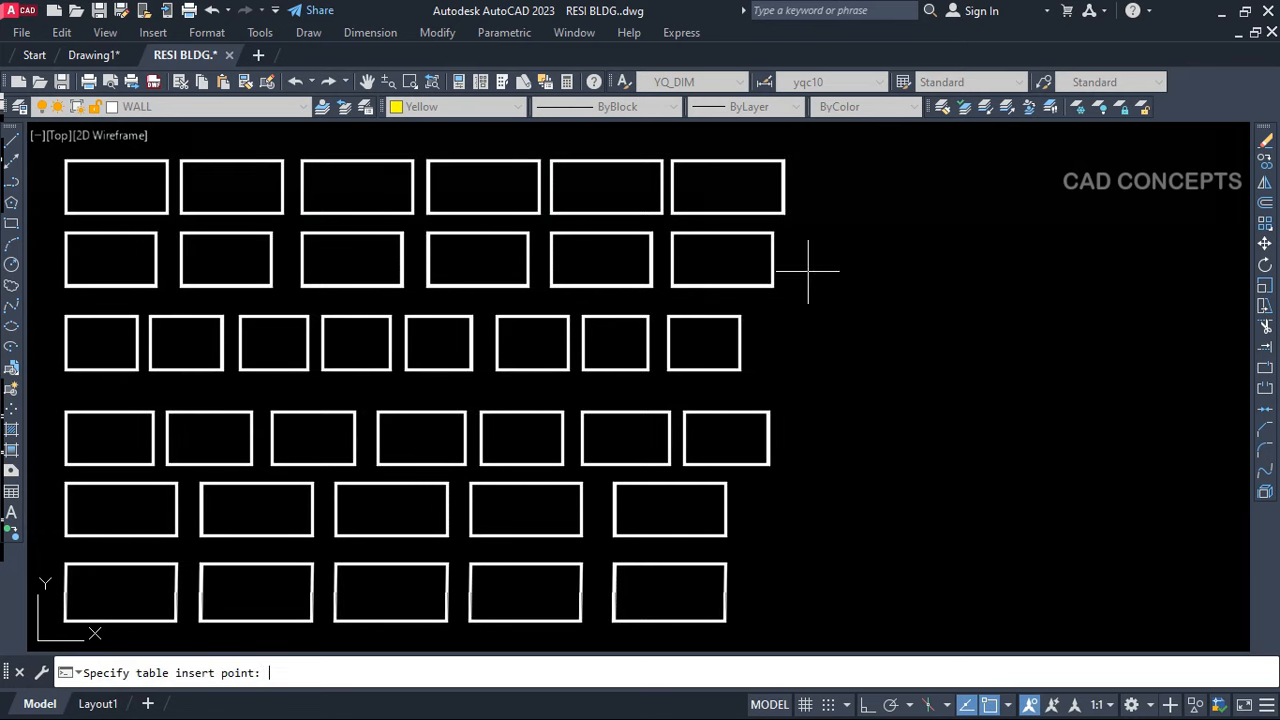
{"action": "left_click", "coordinate": [827, 157]}
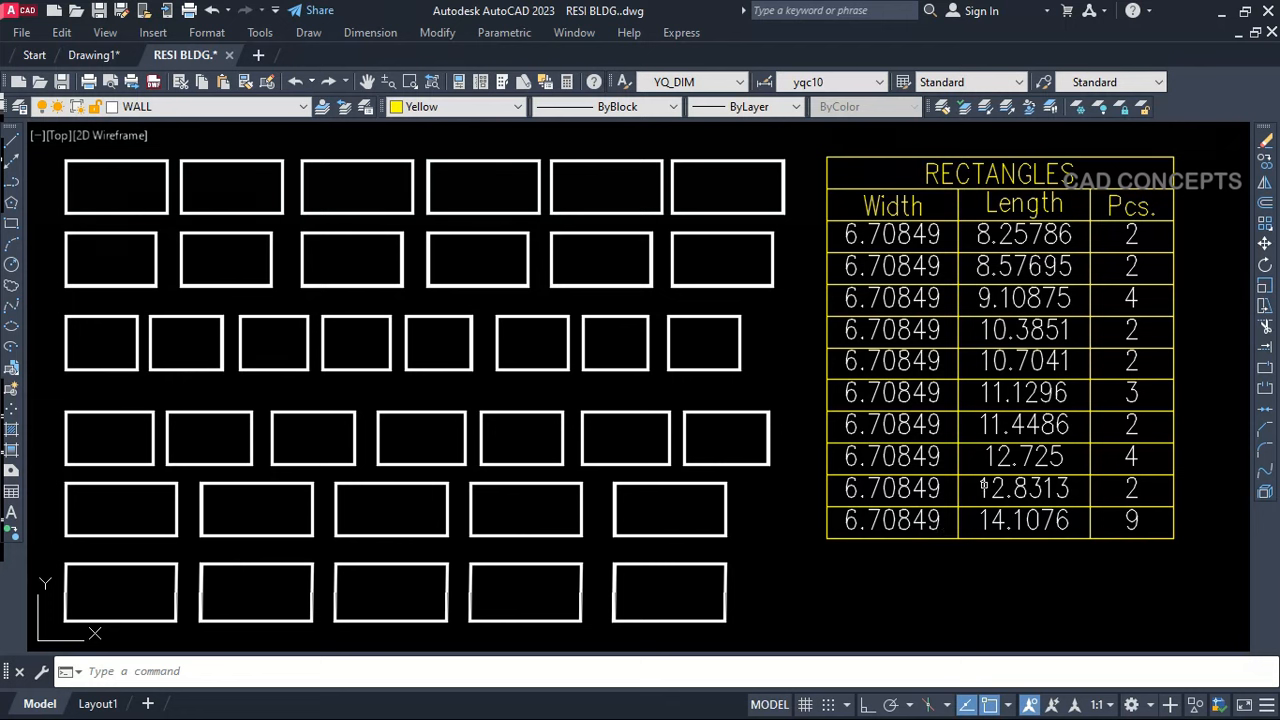
Move the RECTANGLES table slightly farther away from the rectangles
{"action": "left_click", "coordinate": [768, 394]}
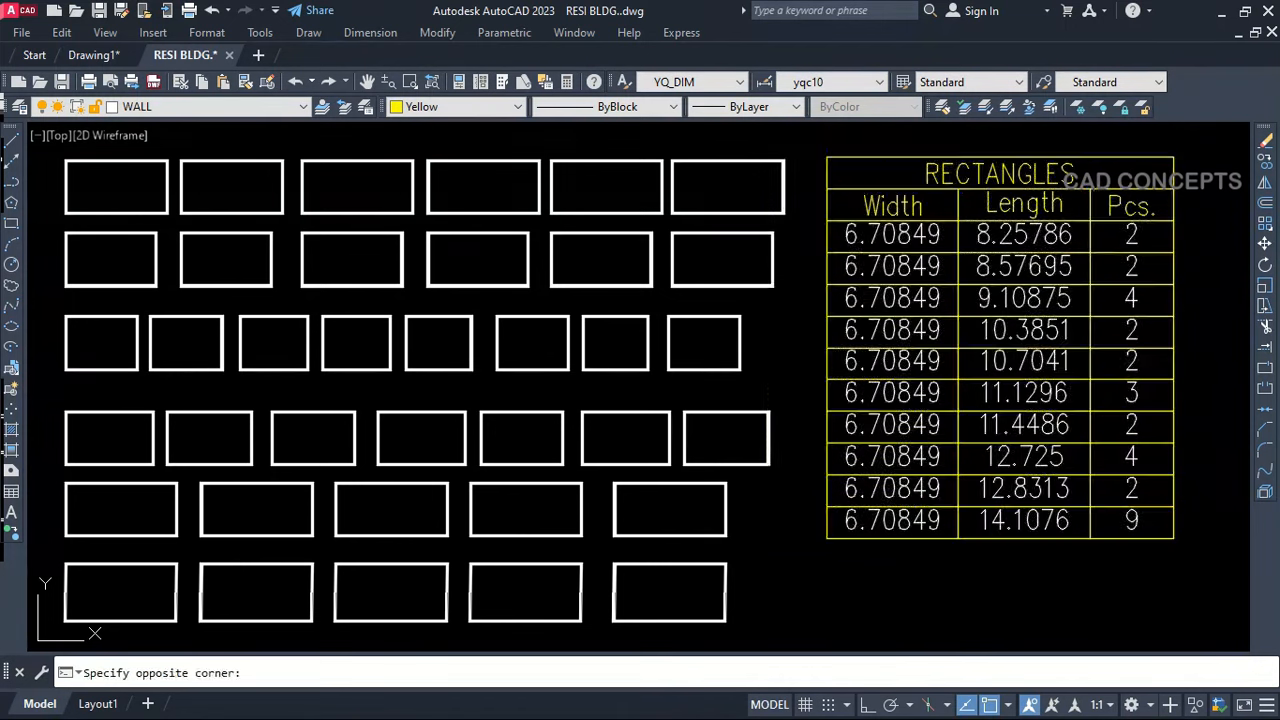
{"action": "left_click", "coordinate": [1118, 275]}
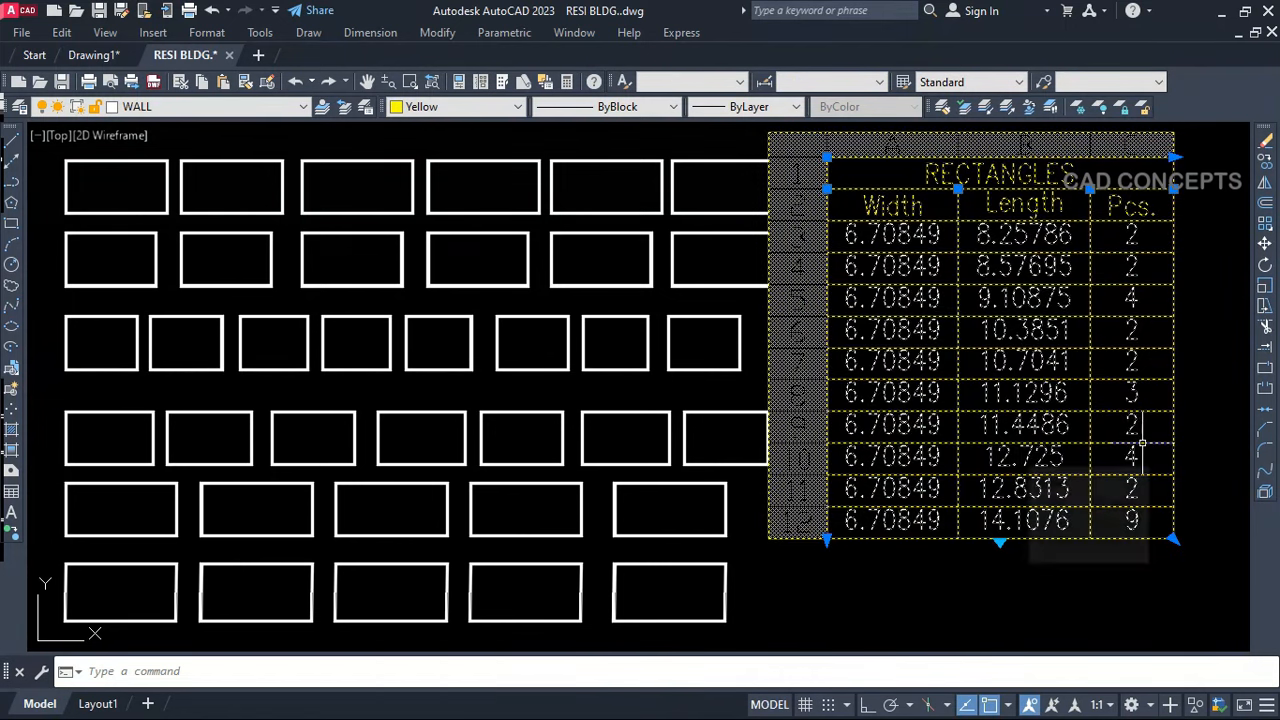
{"action": "type", "text": "m"}
{"action": "key", "text": "space"}
{"action": "left_click", "coordinate": [1084, 580]}
{"action": "left_click", "coordinate": [1111, 584]}
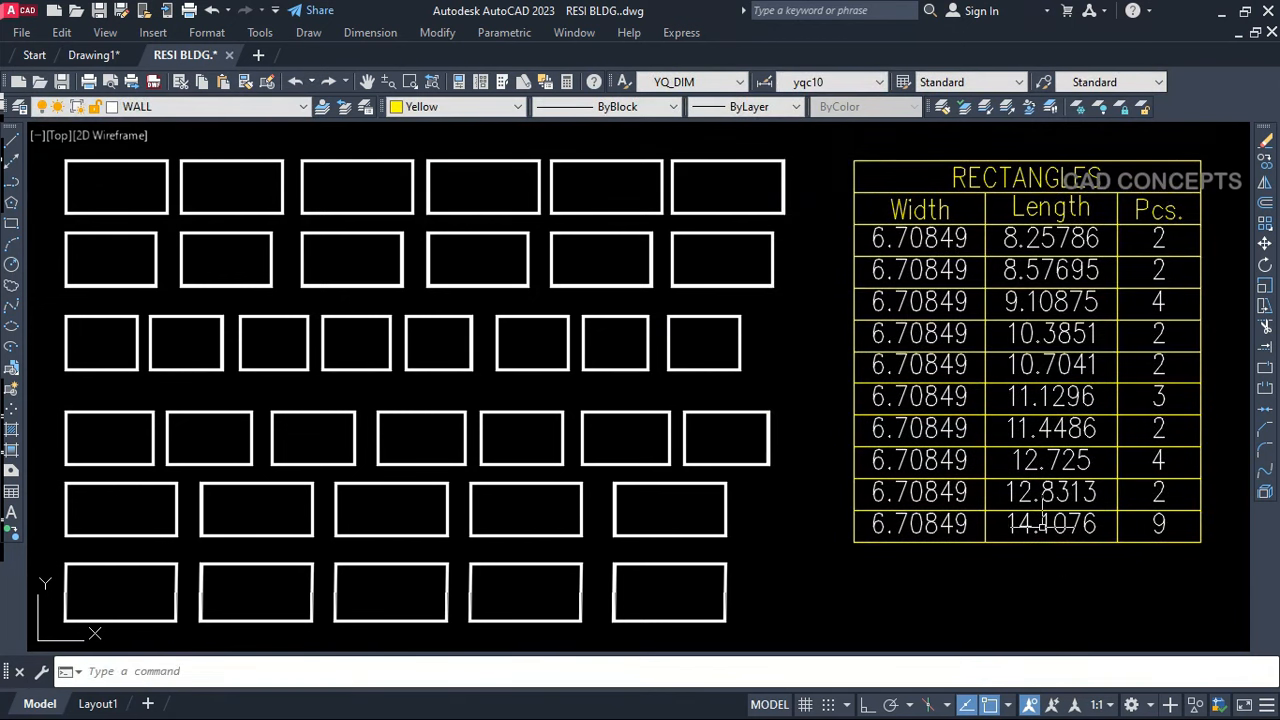
Examine the width, length and piece count columns of the RECTANGLES table
{"action": "left_click", "coordinate": [1043, 523]}
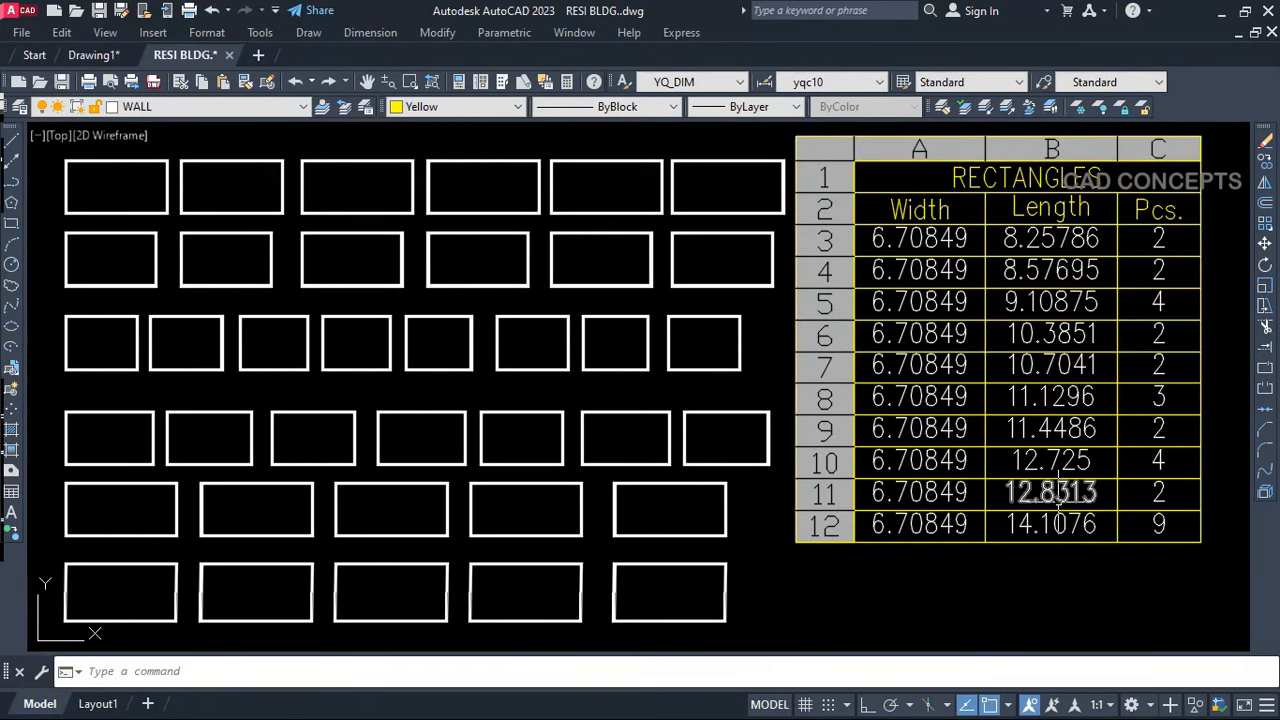
{"action": "key", "text": "Escape"}
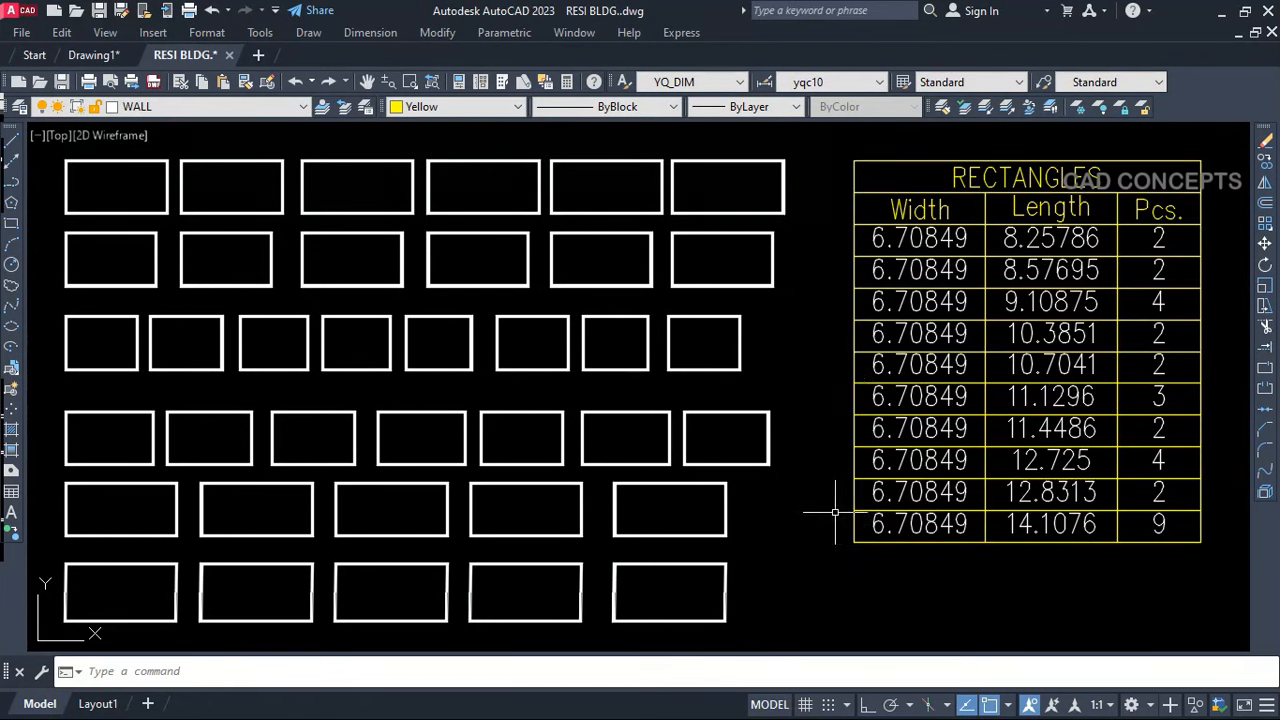
{"action": "left_click", "coordinate": [866, 197]}
{"action": "key", "text": "Escape"}
{"action": "left_click", "coordinate": [882, 215]}
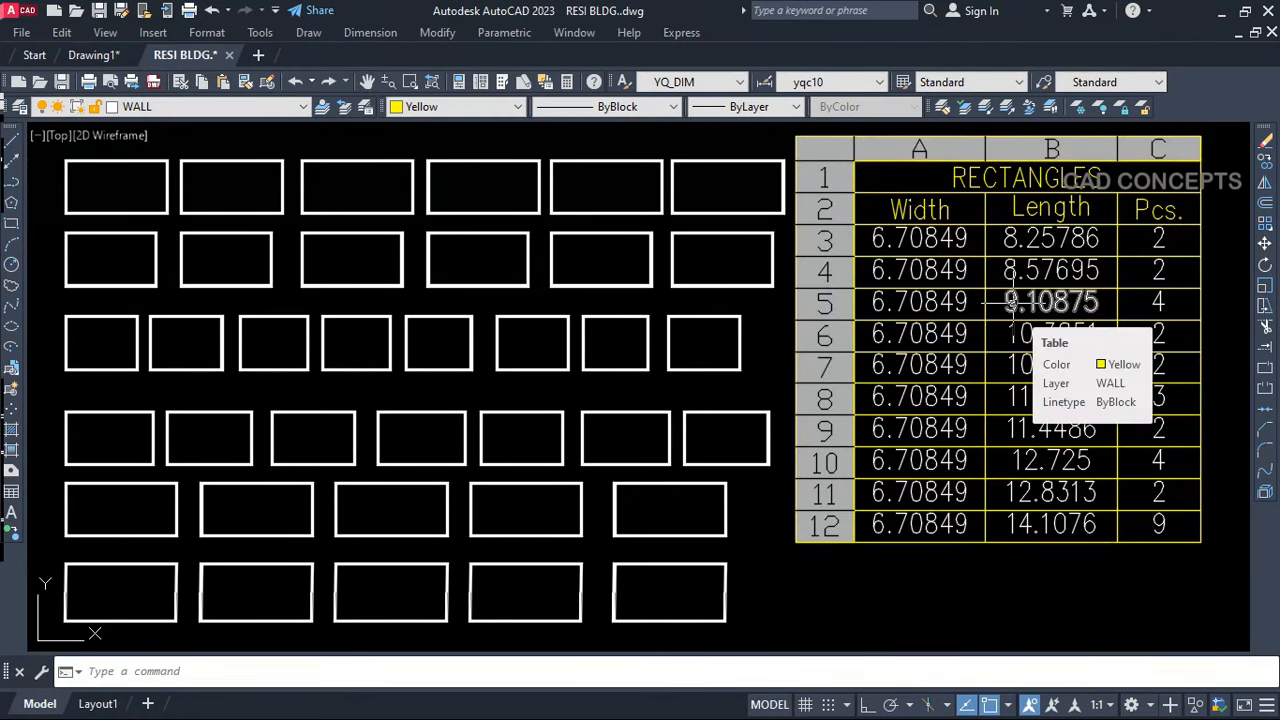
{"action": "key", "text": "Escape"}
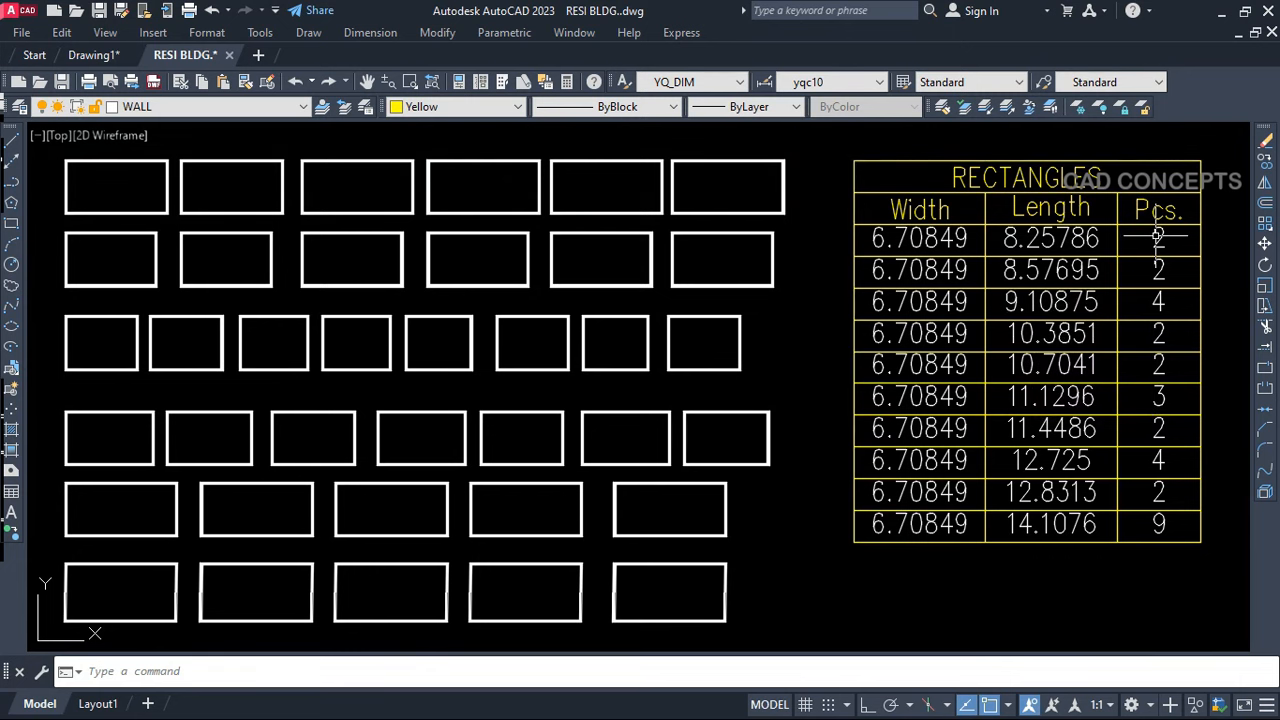
{"action": "left_click", "coordinate": [1157, 236]}
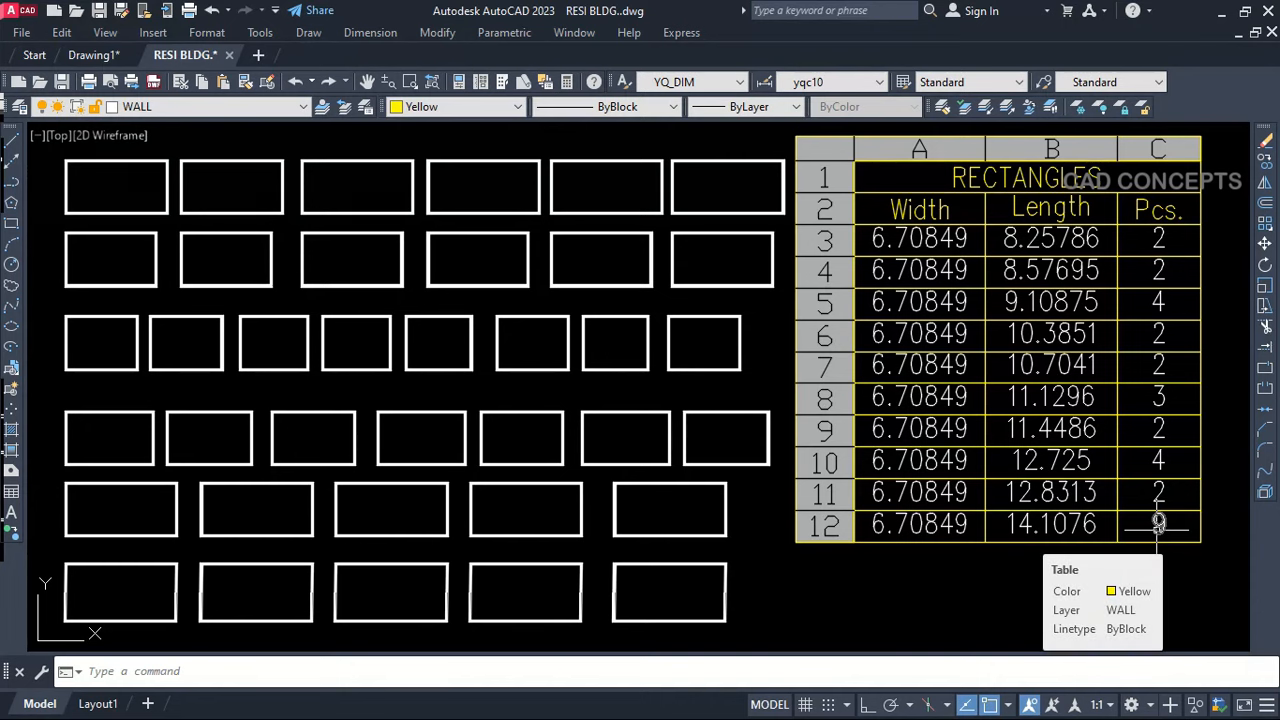
{"action": "left_click", "coordinate": [1003, 590]}
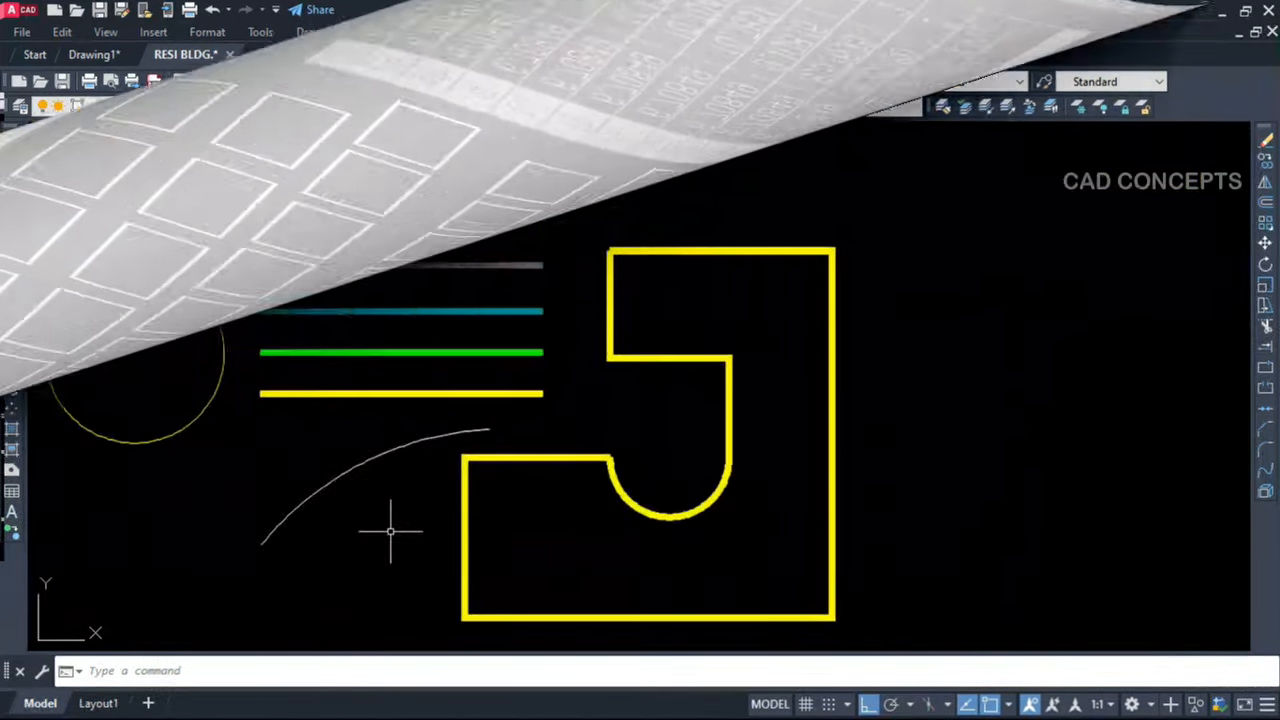
Run LPL on the circle, arc, coloured lines and yellow outline, and insert the resulting text just above the yellow outline
{"action": "middle_click_drag", "start_coordinate": [390, 531], "coordinate": [389, 519]}
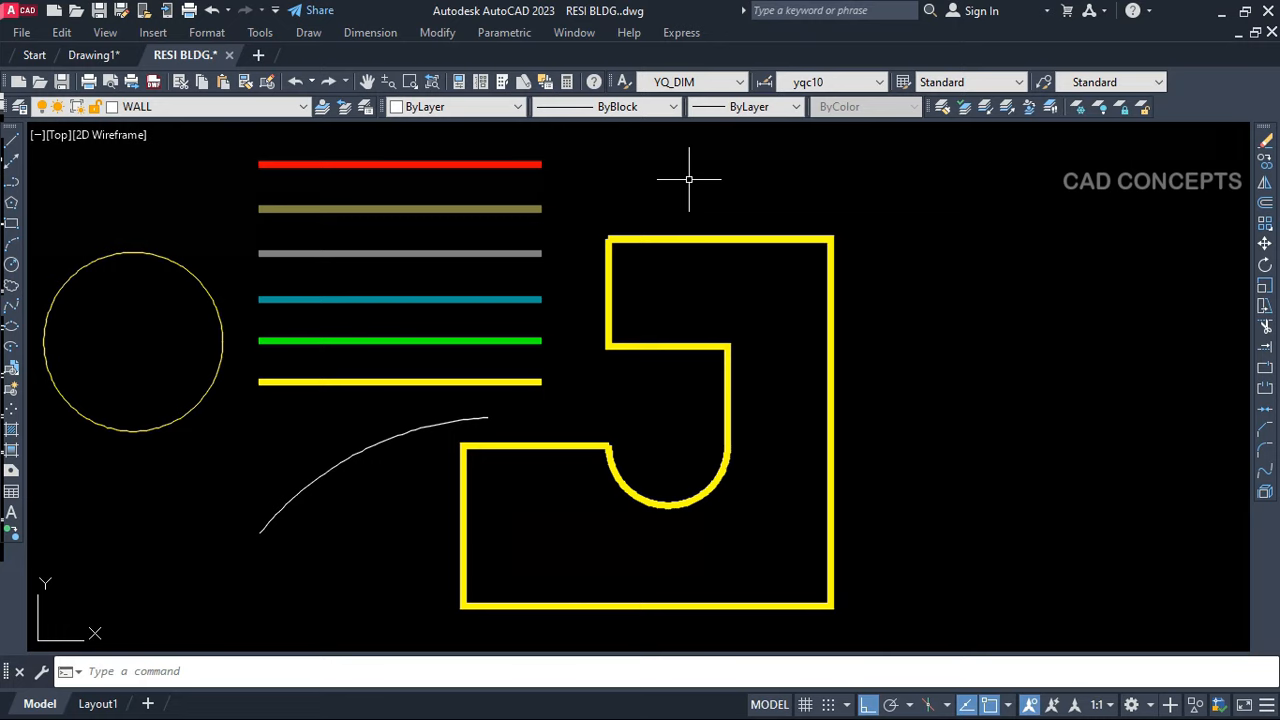
{"action": "type", "text": "LPL"}
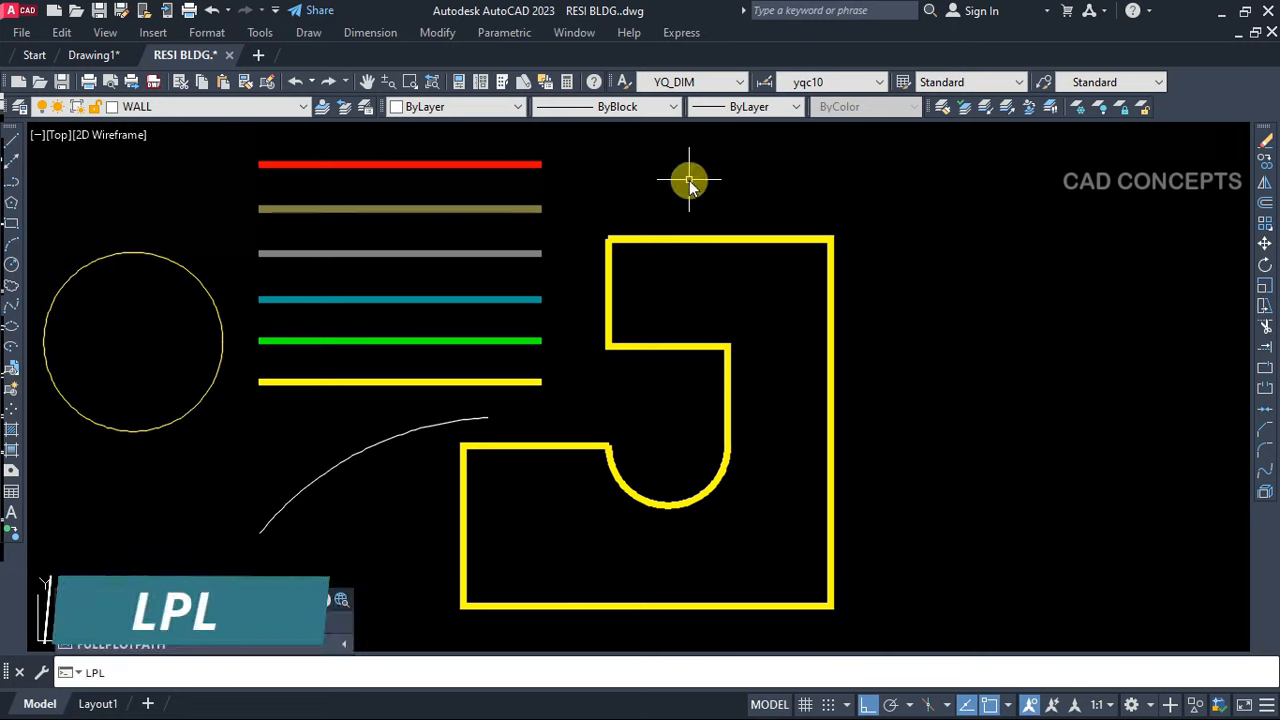
{"action": "key", "text": "Return"}
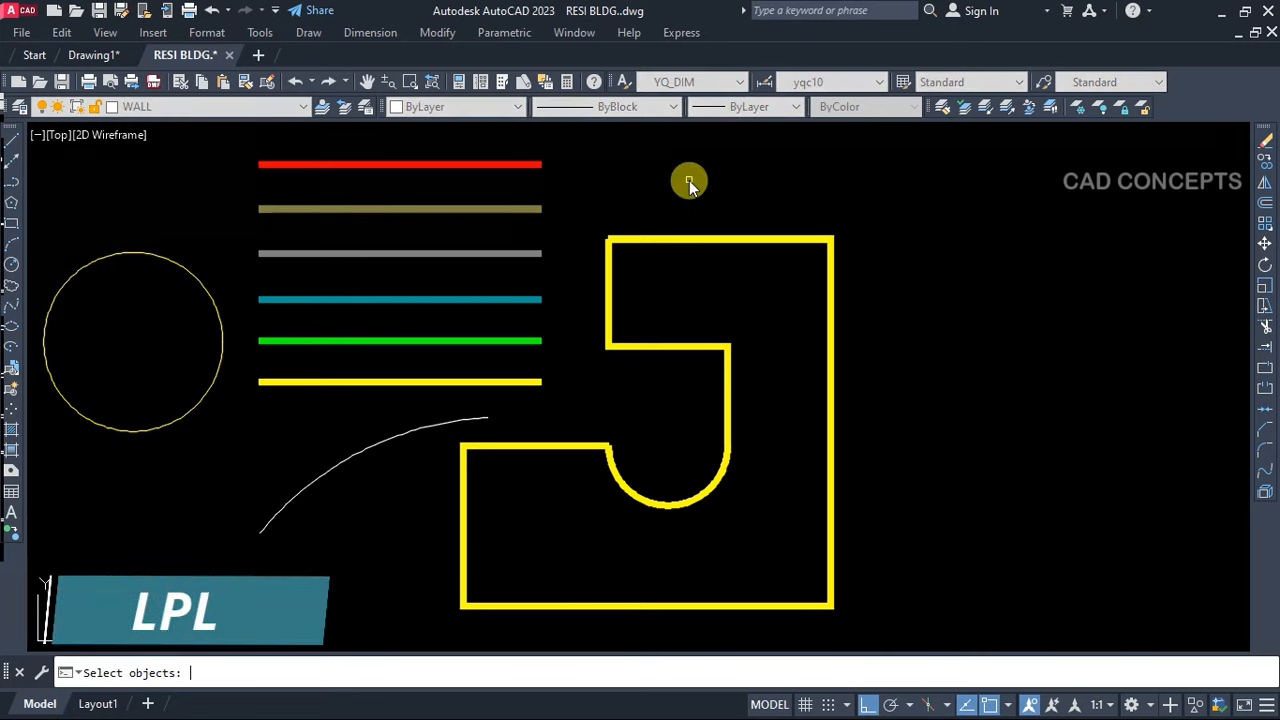
{"action": "left_click", "coordinate": [882, 133]}
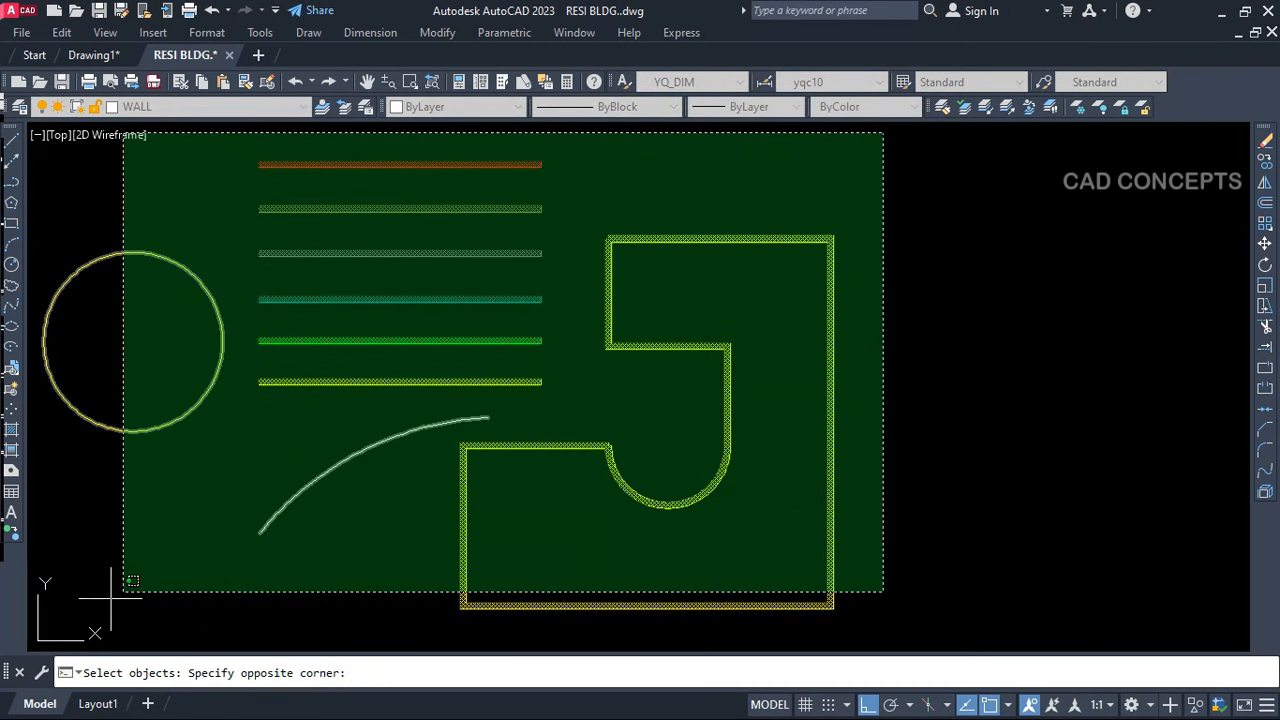
{"action": "left_click", "coordinate": [58, 633]}
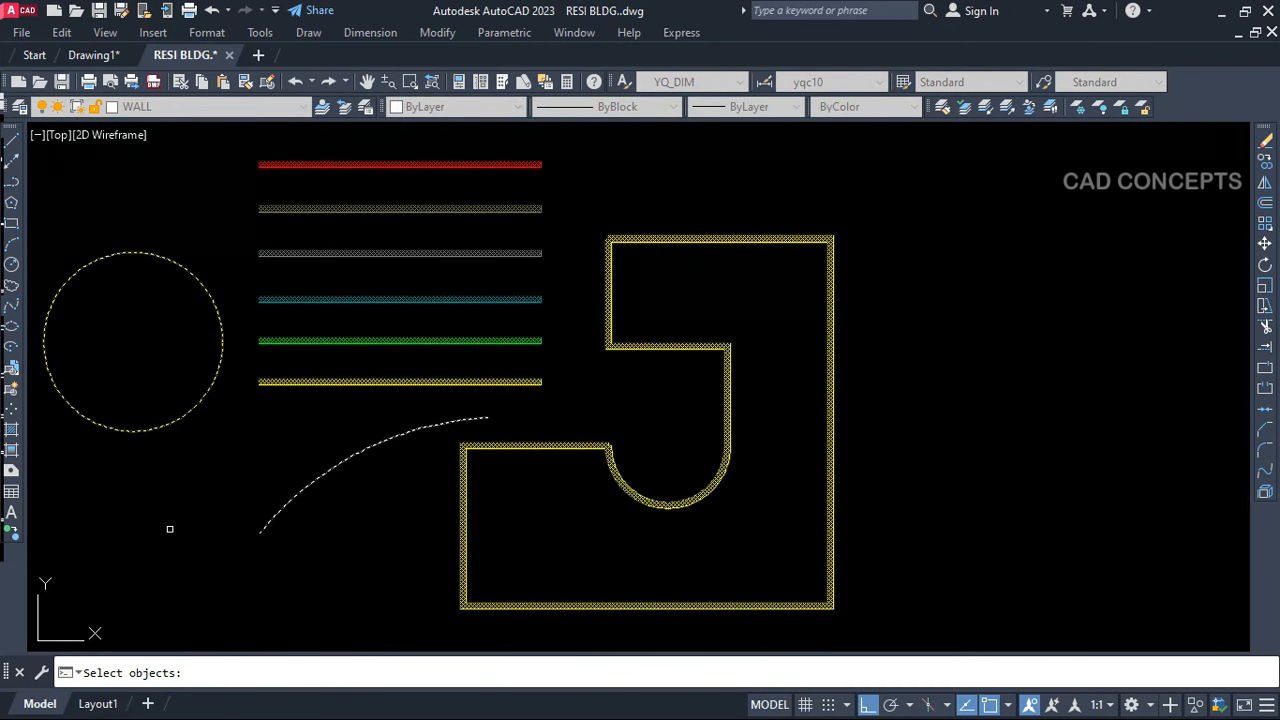
{"action": "key", "text": "Return"}
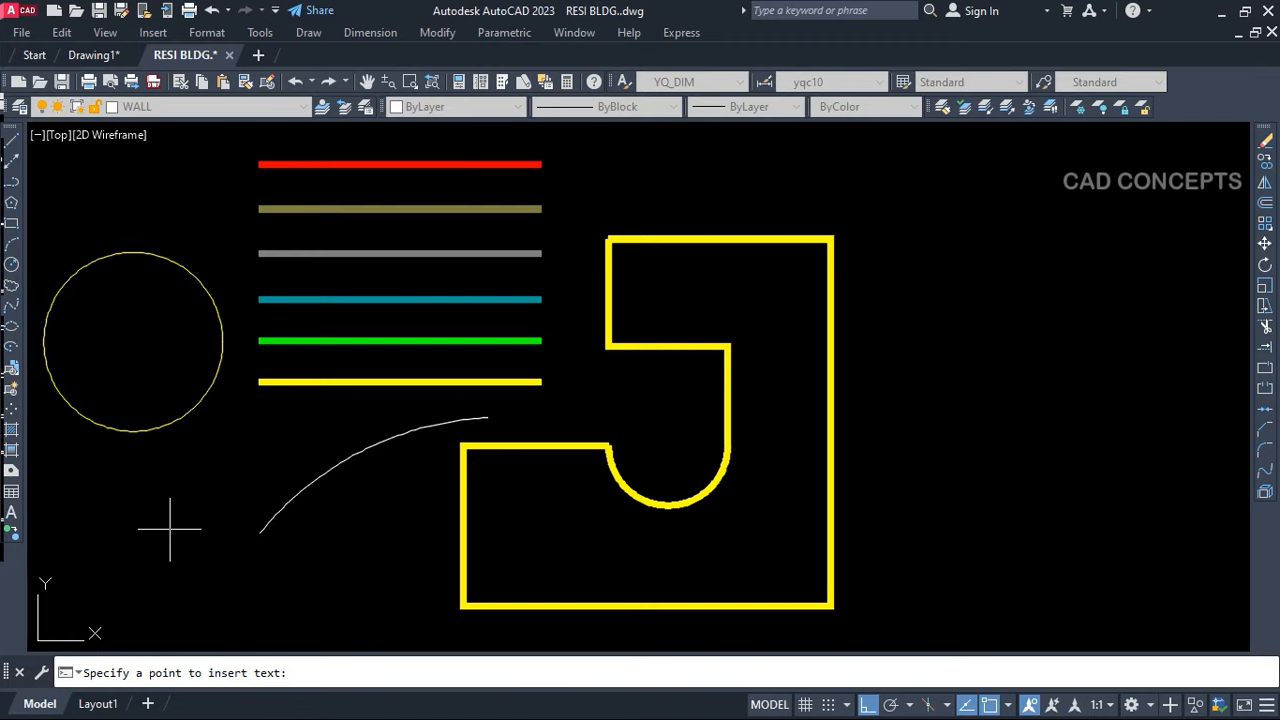
{"action": "left_click", "coordinate": [622, 175]}
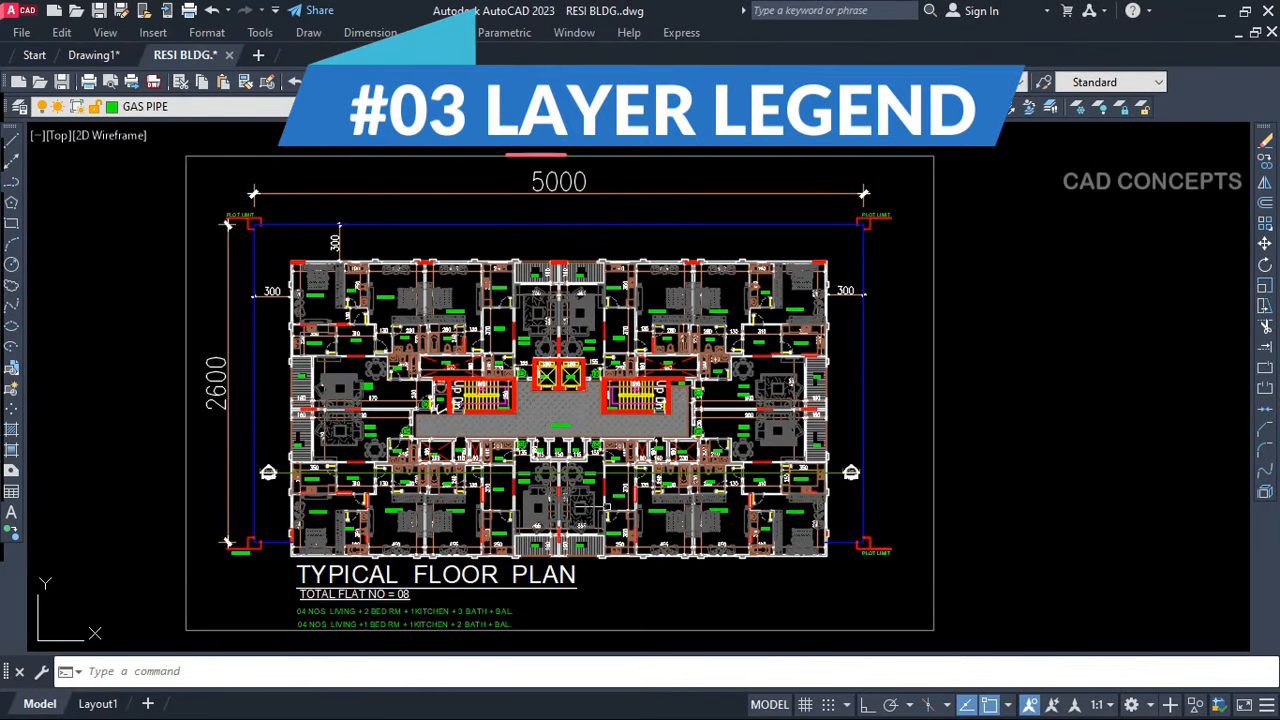
Look through the full list of layers in the floor plan drawing
{"action": "left_click", "coordinate": [272, 107]}
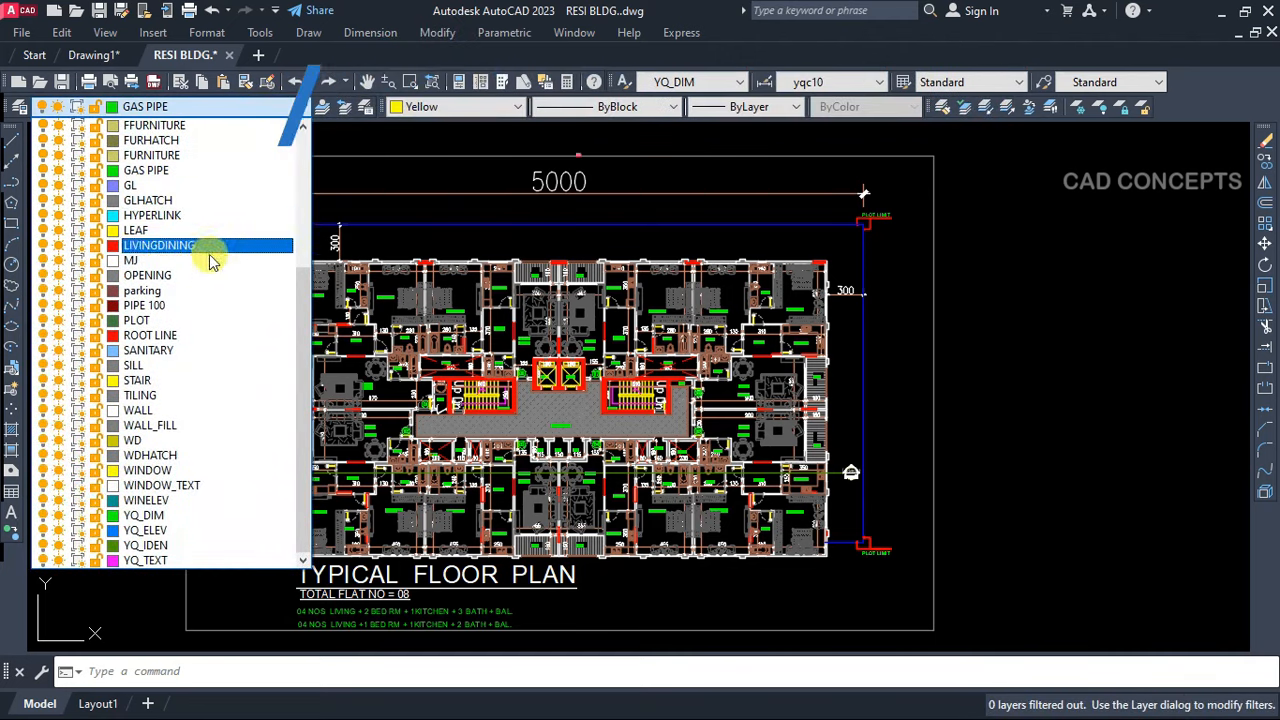
{"action": "left_click_drag", "start_coordinate": [302, 416], "coordinate": [316, 160]}
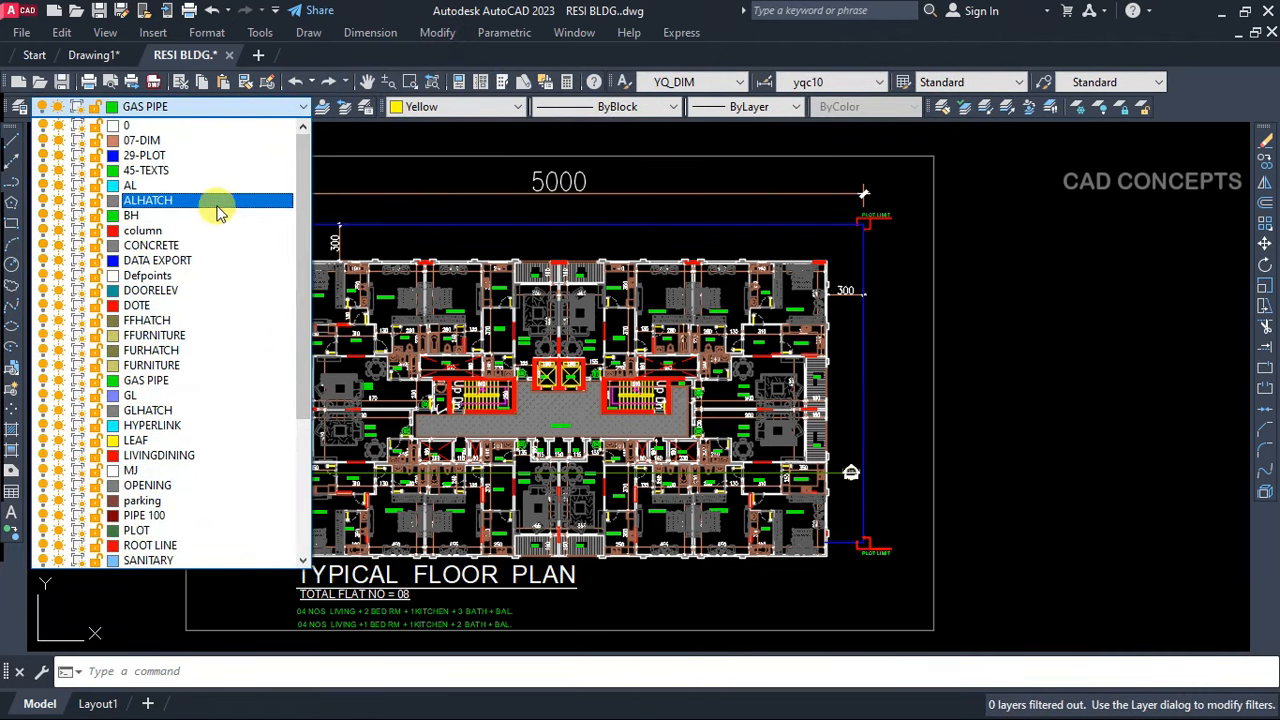
{"action": "left_click", "coordinate": [302, 107]}
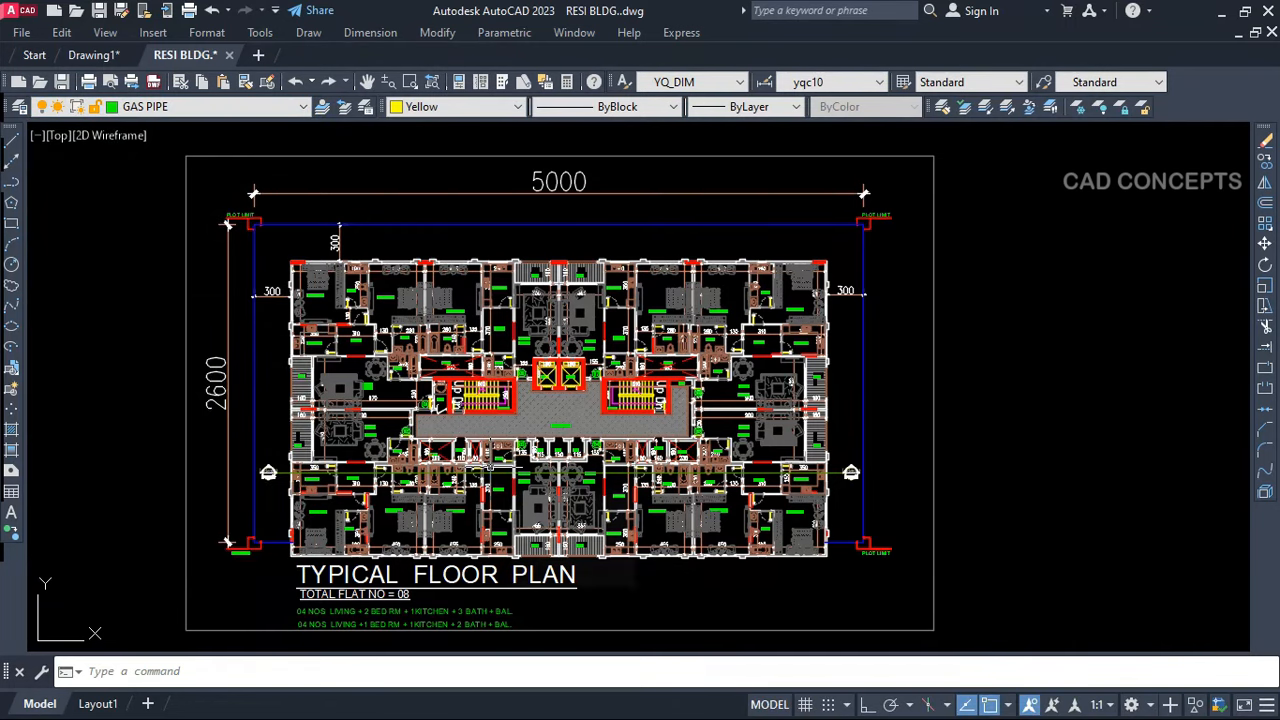
Run LEGEND on the whole typical floor plan and place the layer legend just outside the upper right corner of its frame
{"action": "mouse_move", "coordinate": [492, 466]}
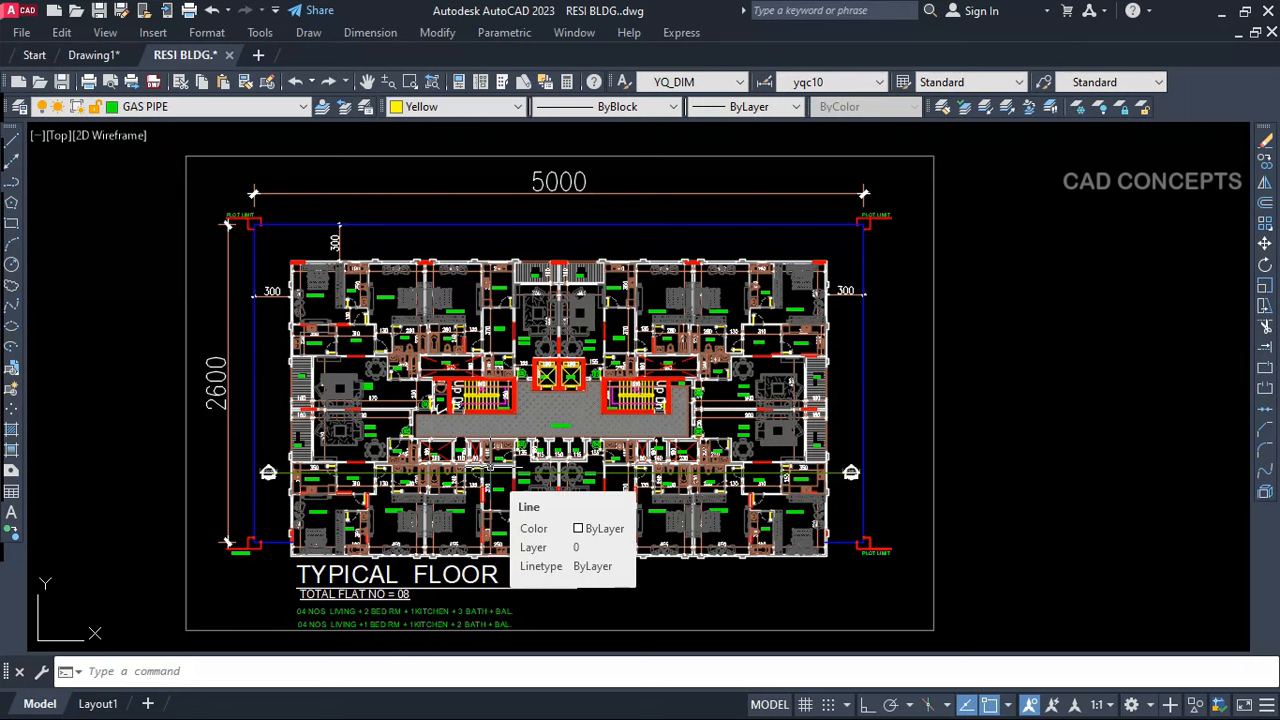
{"action": "type", "text": "LEGE"}
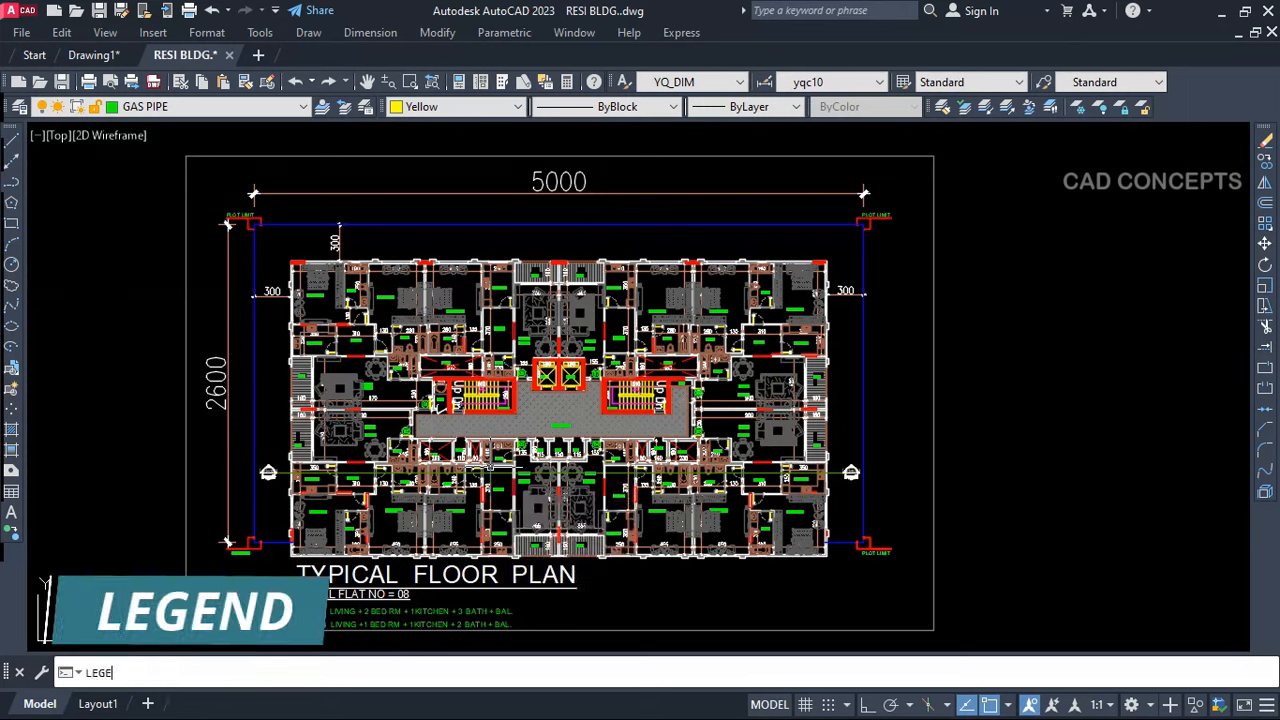
{"action": "type", "text": "ND"}
{"action": "key", "text": "Return"}
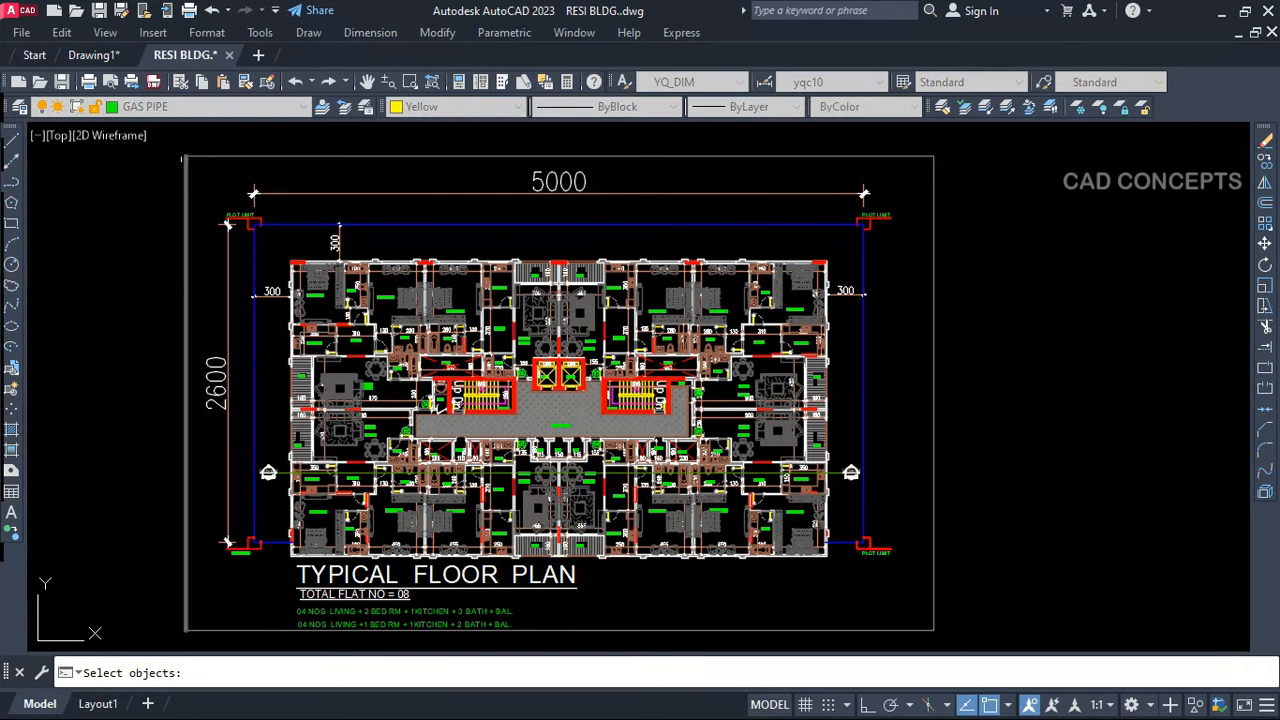
{"action": "left_click", "coordinate": [182, 158]}
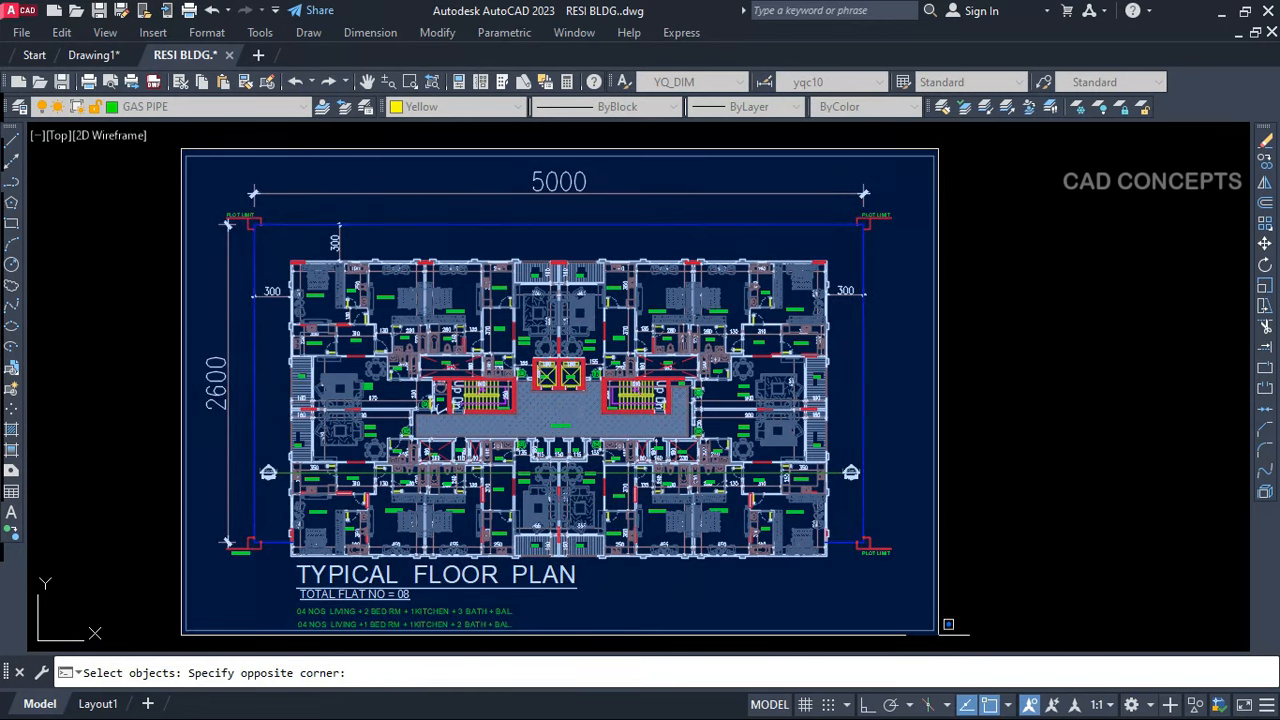
{"action": "left_click", "coordinate": [938, 634]}
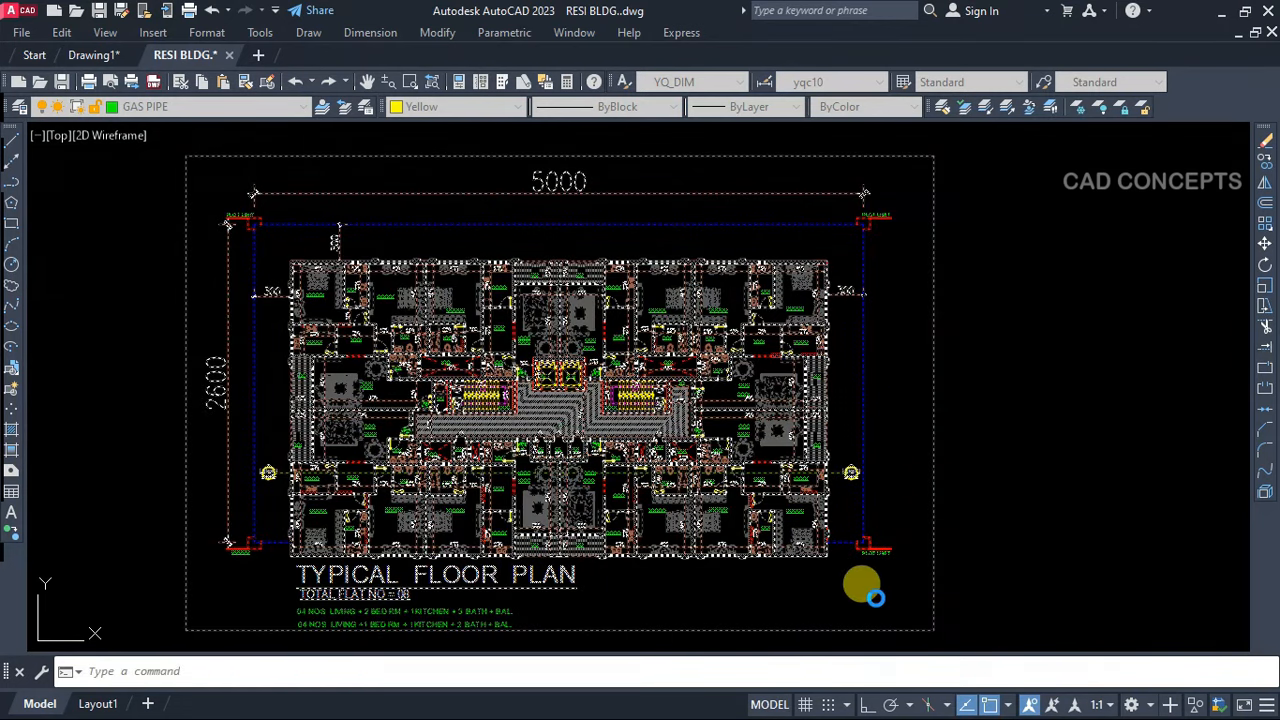
{"action": "key", "text": "ctrl+v"}
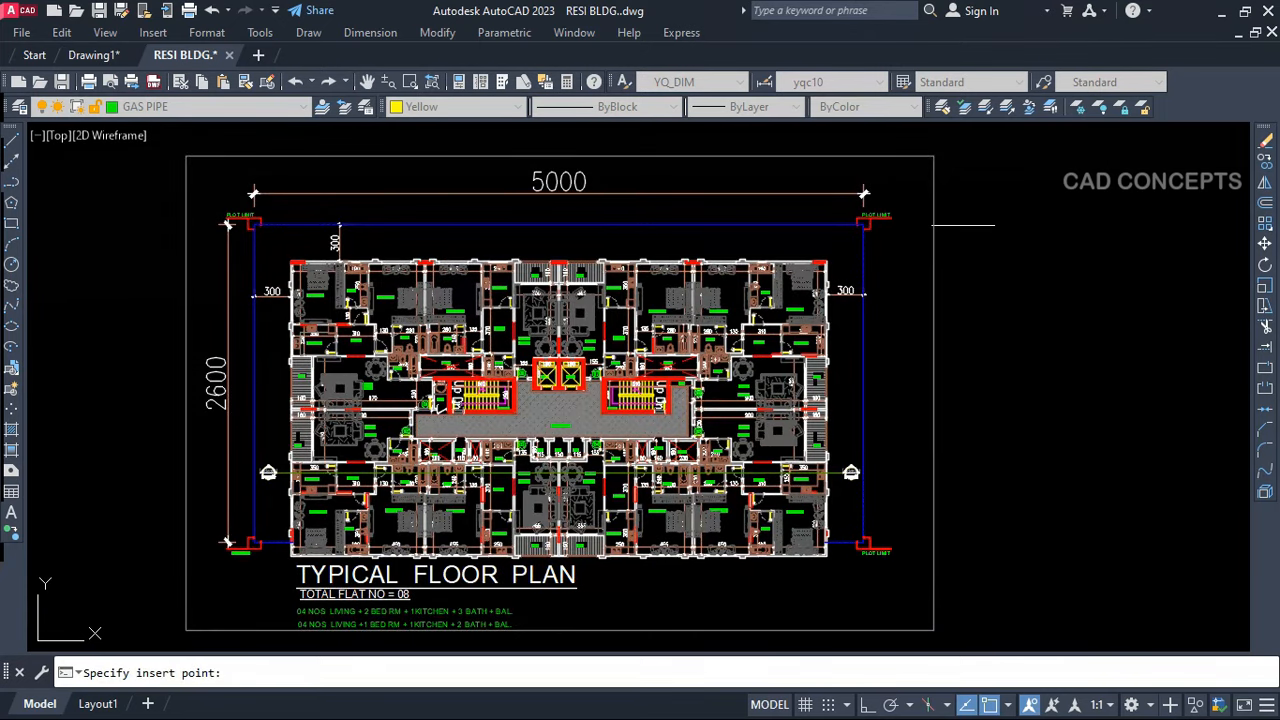
{"action": "left_click", "coordinate": [956, 158]}
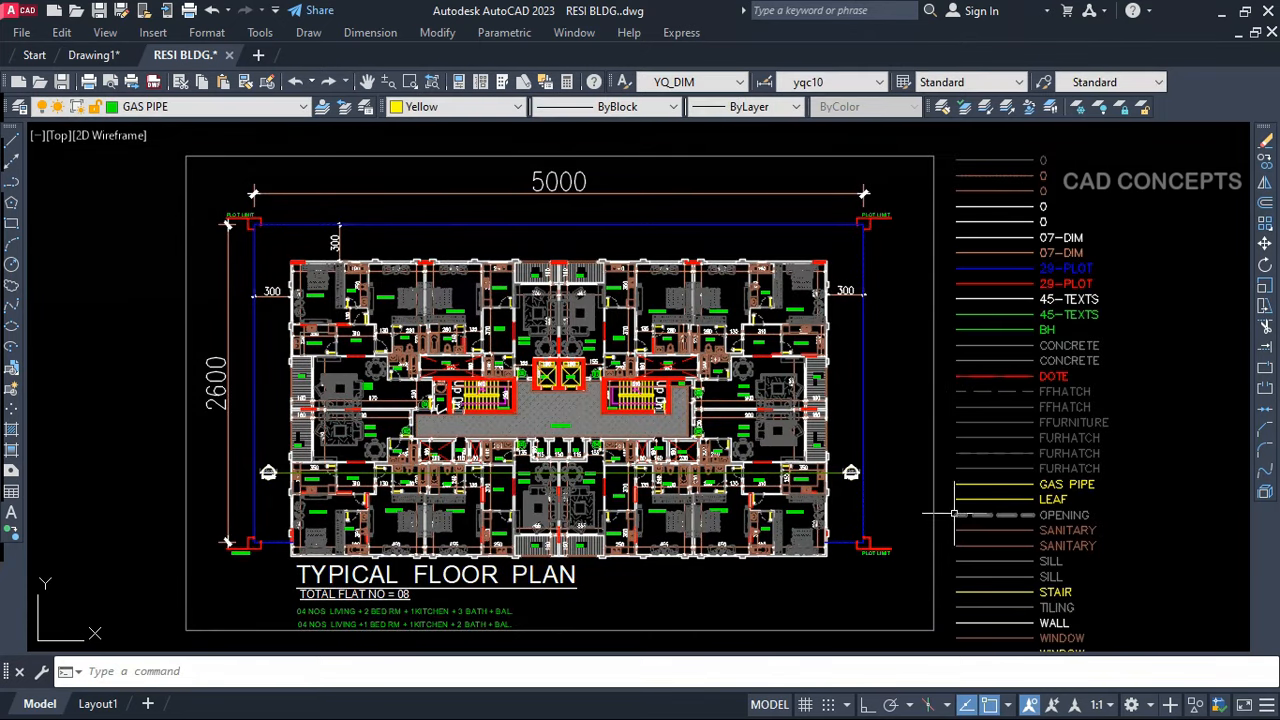
Examine the layer legend from its first to its last entry, checking the line colours, linetypes and layer names
{"action": "scroll", "coordinate": [935, 371], "scroll_direction": "down", "scroll_amount": 2}
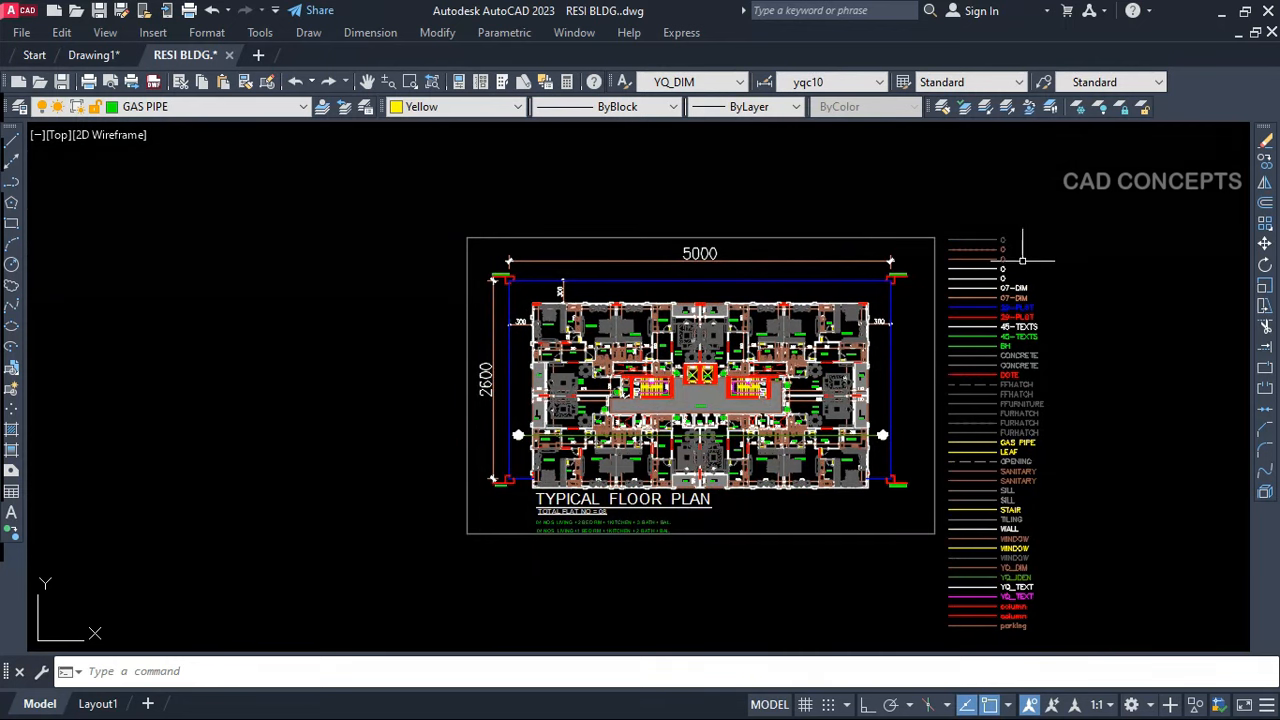
{"action": "scroll", "coordinate": [1022, 260], "scroll_direction": "up", "scroll_amount": 3}
{"action": "scroll", "coordinate": [967, 208], "scroll_direction": "up", "scroll_amount": 3}
{"action": "scroll", "coordinate": [965, 206], "scroll_direction": "down", "scroll_amount": 3}
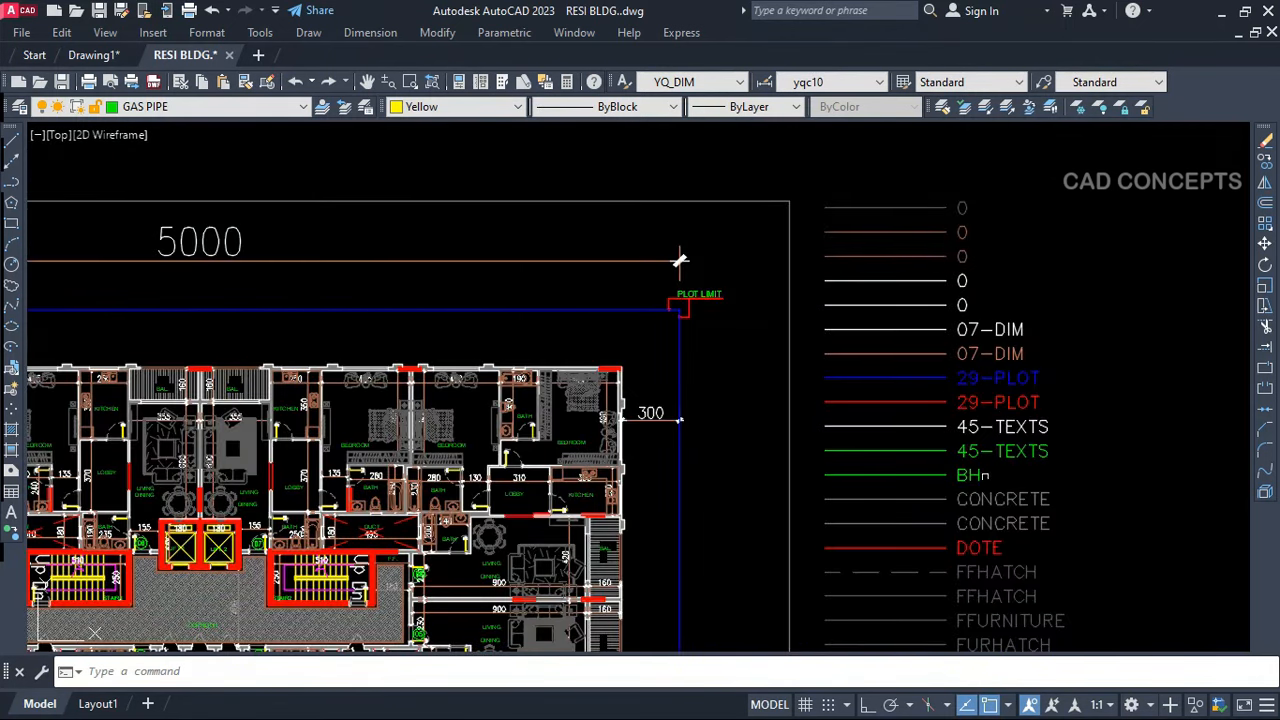
{"action": "middle_click_drag", "start_coordinate": [985, 478], "coordinate": [976, 292]}
{"action": "middle_click_drag", "start_coordinate": [968, 530], "coordinate": [938, 337]}
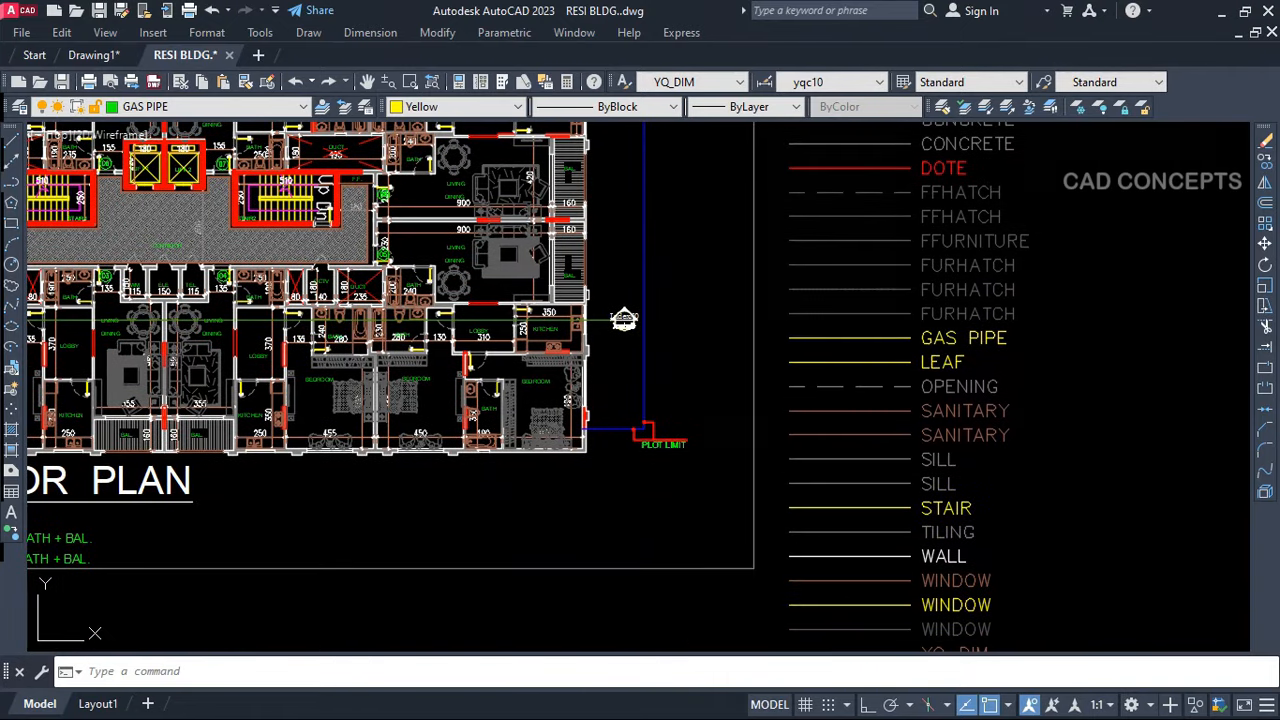
{"action": "mouse_move", "coordinate": [930, 566]}
{"action": "middle_mouse_down"}
{"action": "mouse_move", "coordinate": [919, 375]}
{"action": "mouse_move", "coordinate": [908, 494]}
{"action": "mouse_move", "coordinate": [903, 376]}
{"action": "mouse_move", "coordinate": [920, 586]}
{"action": "middle_mouse_up"}
{"action": "scroll", "coordinate": [919, 590], "scroll_direction": "down", "scroll_amount": 2}
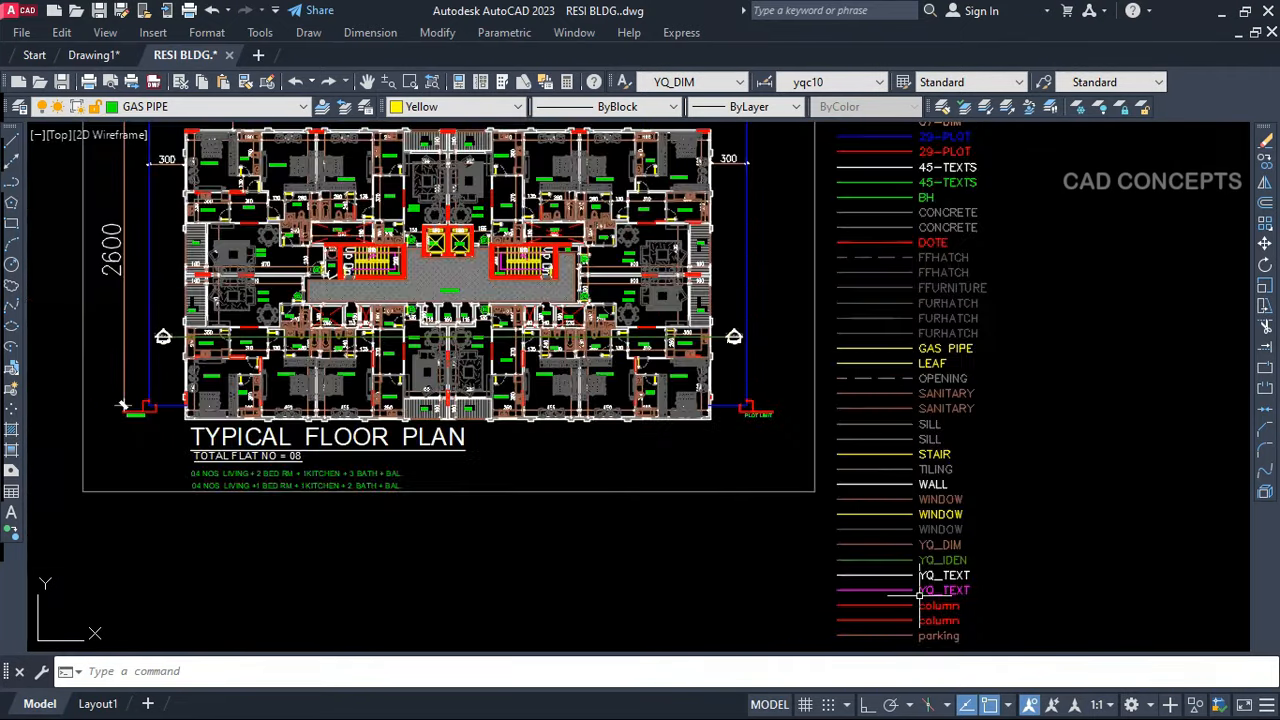
{"action": "scroll", "coordinate": [919, 594], "scroll_direction": "down", "scroll_amount": 2}
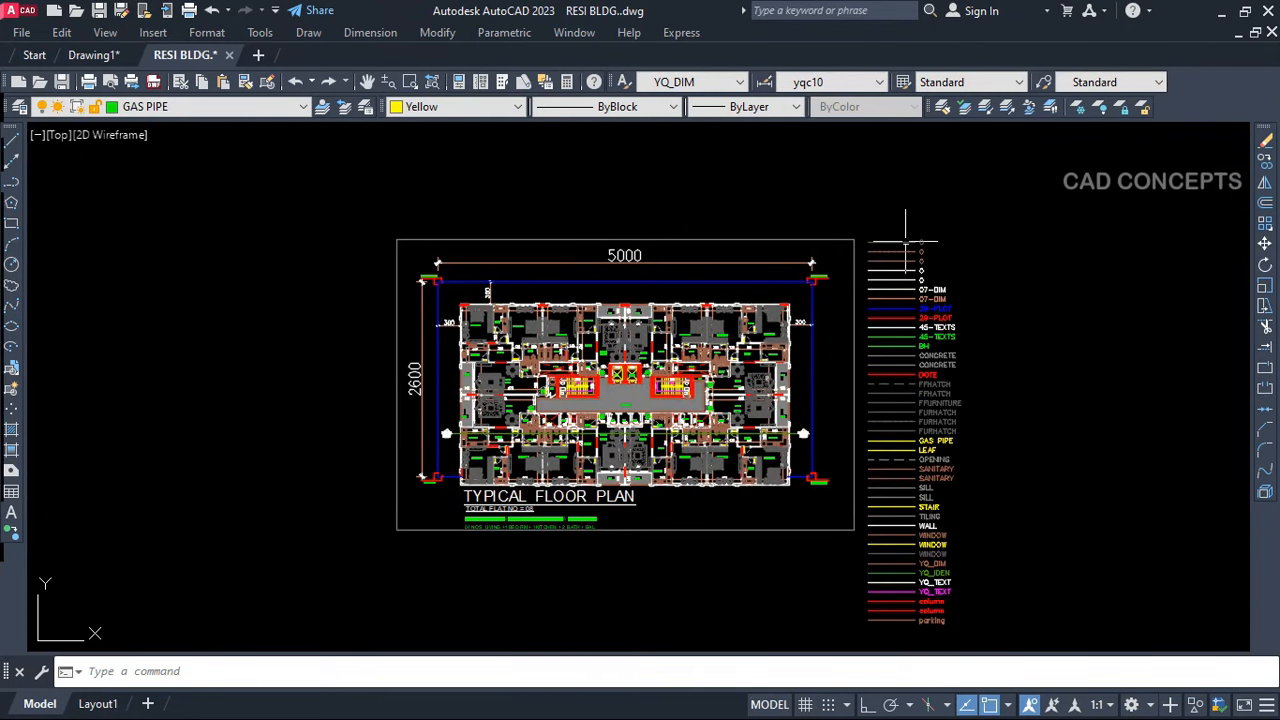
{"action": "scroll", "coordinate": [928, 312], "scroll_direction": "up", "scroll_amount": 5}
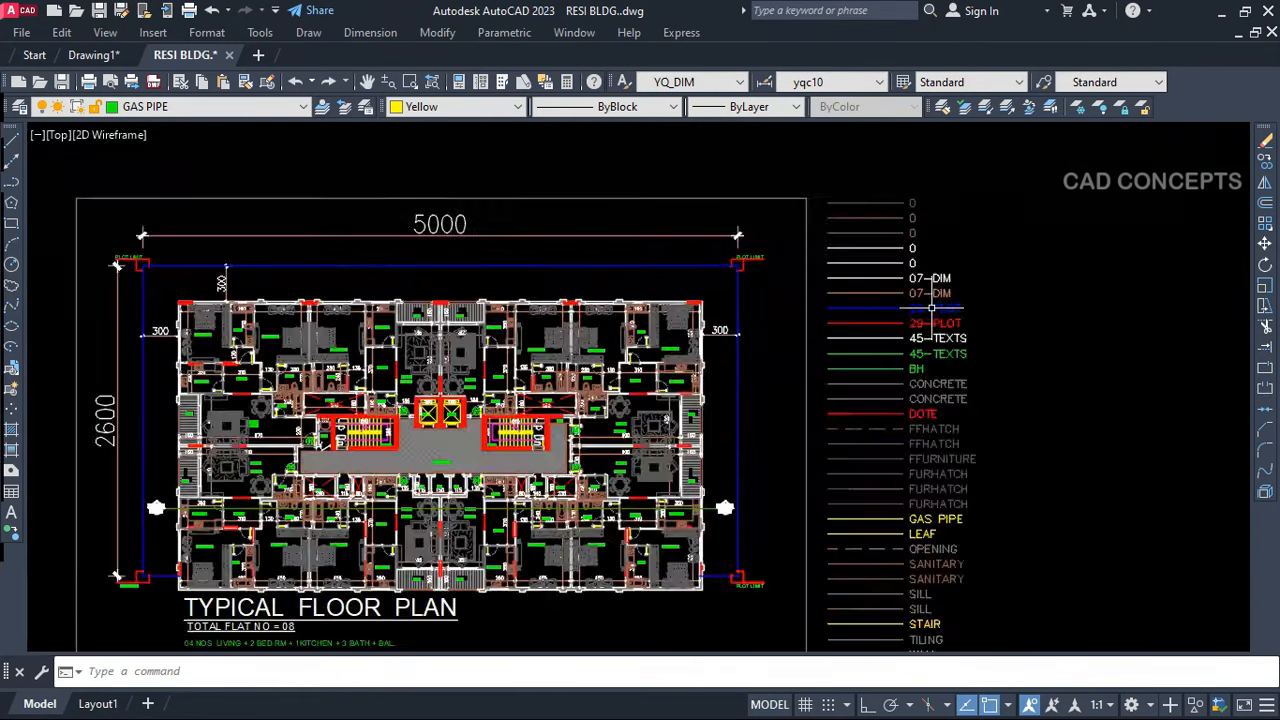
{"action": "scroll", "coordinate": [950, 425], "scroll_direction": "down", "scroll_amount": 2}
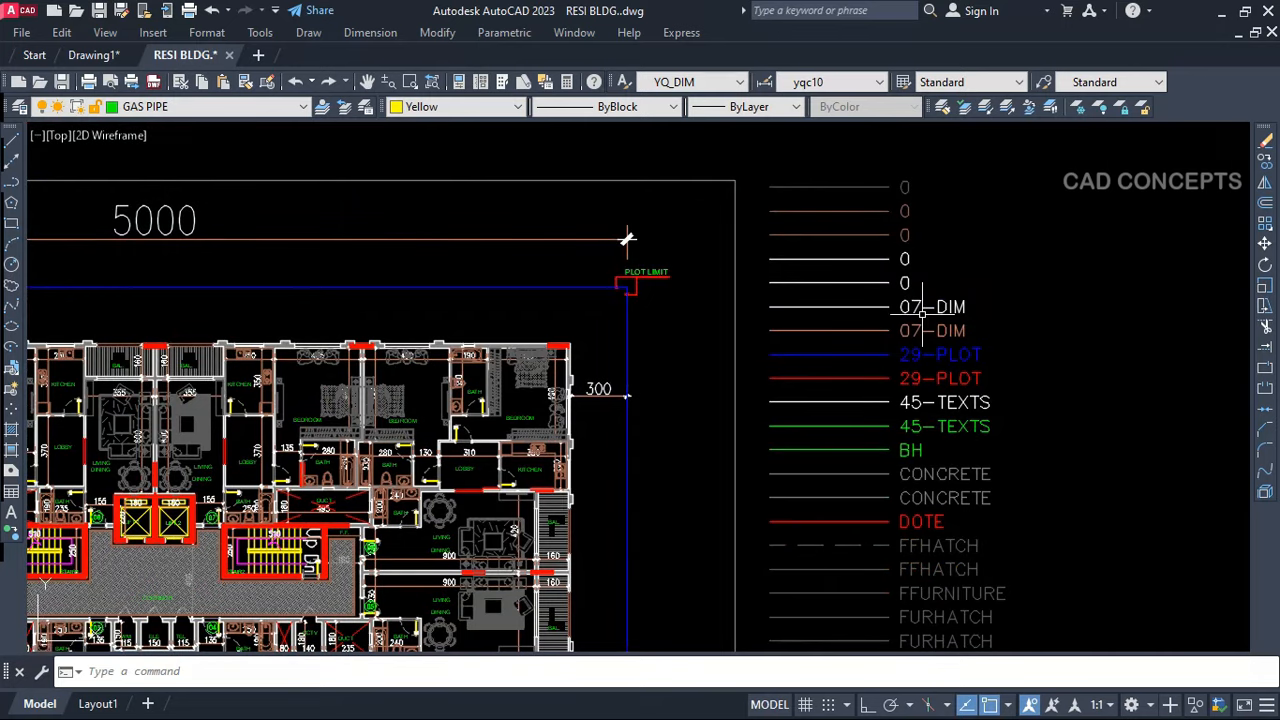
{"action": "scroll", "coordinate": [921, 312], "scroll_direction": "down", "scroll_amount": 2}
{"action": "middle_click_drag", "start_coordinate": [919, 623], "coordinate": [919, 469]}
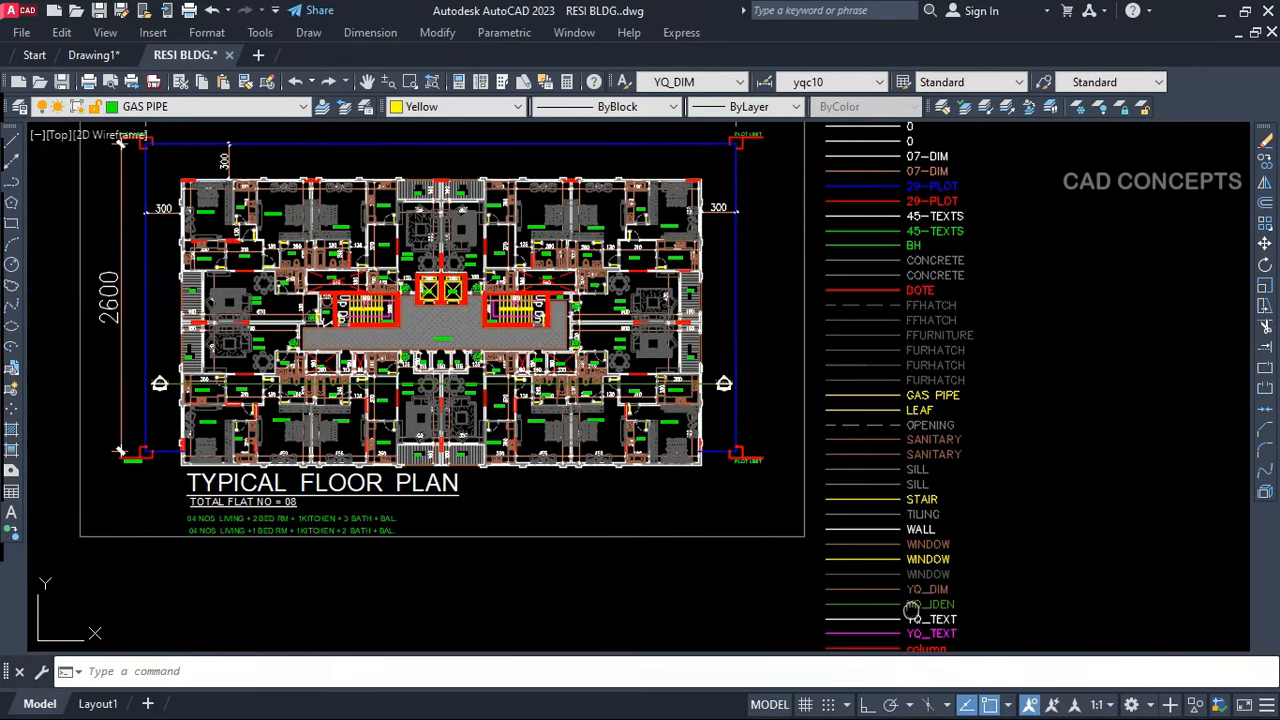
{"action": "middle_click_drag", "start_coordinate": [910, 612], "coordinate": [907, 478]}
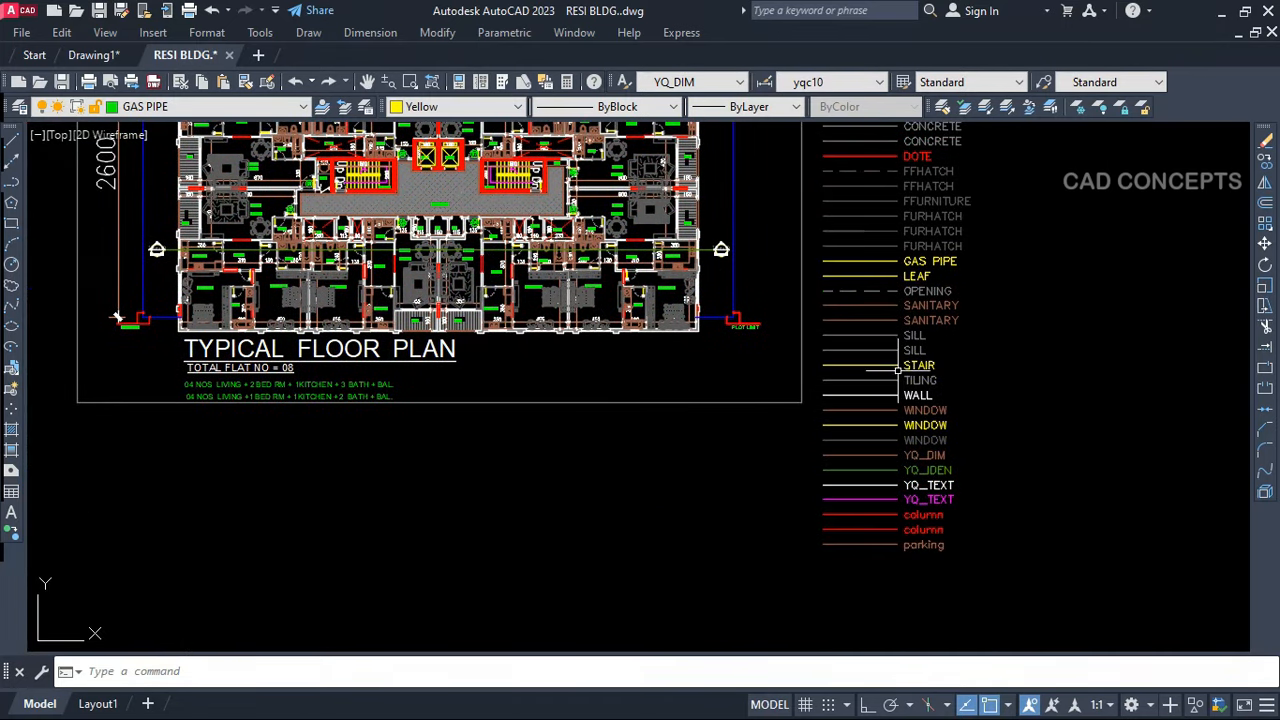
{"action": "middle_click_drag", "start_coordinate": [897, 370], "coordinate": [899, 526]}
{"action": "middle_click_drag", "start_coordinate": [903, 341], "coordinate": [903, 479]}
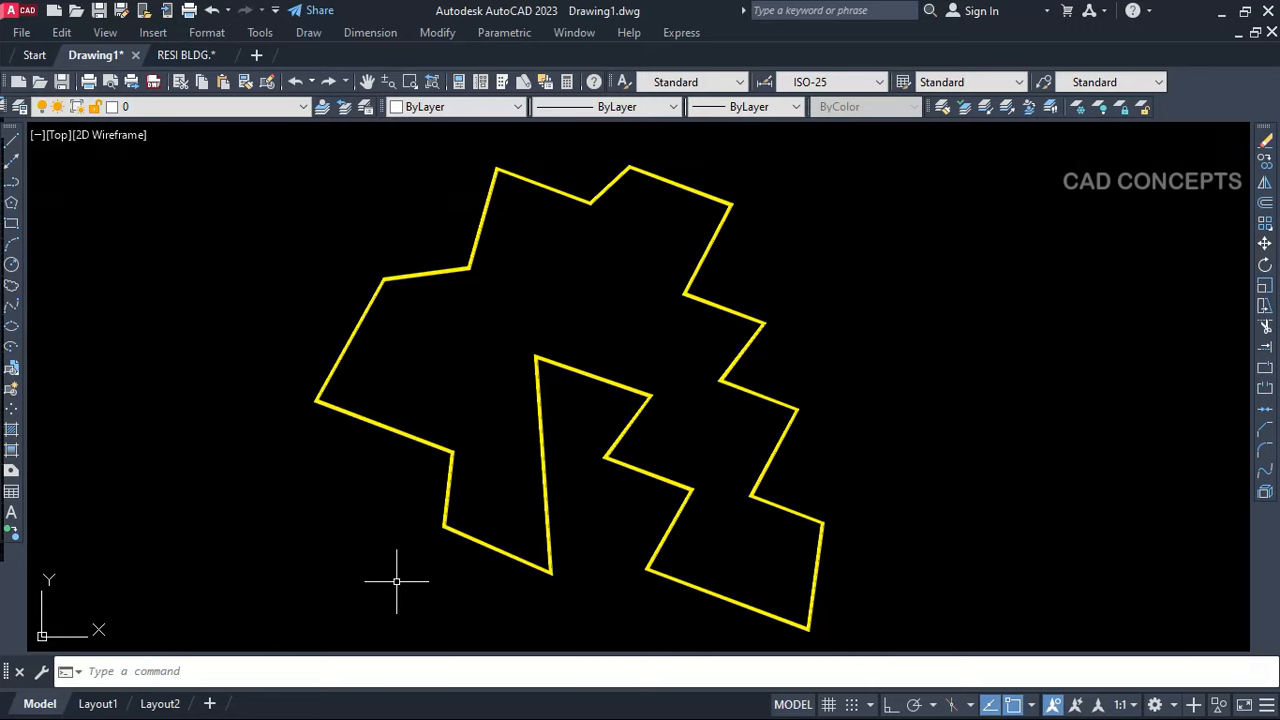
Run DPLA on the yellow zigzag polyline to dimension the angles at its corners
{"action": "type", "text": "DPLA"}
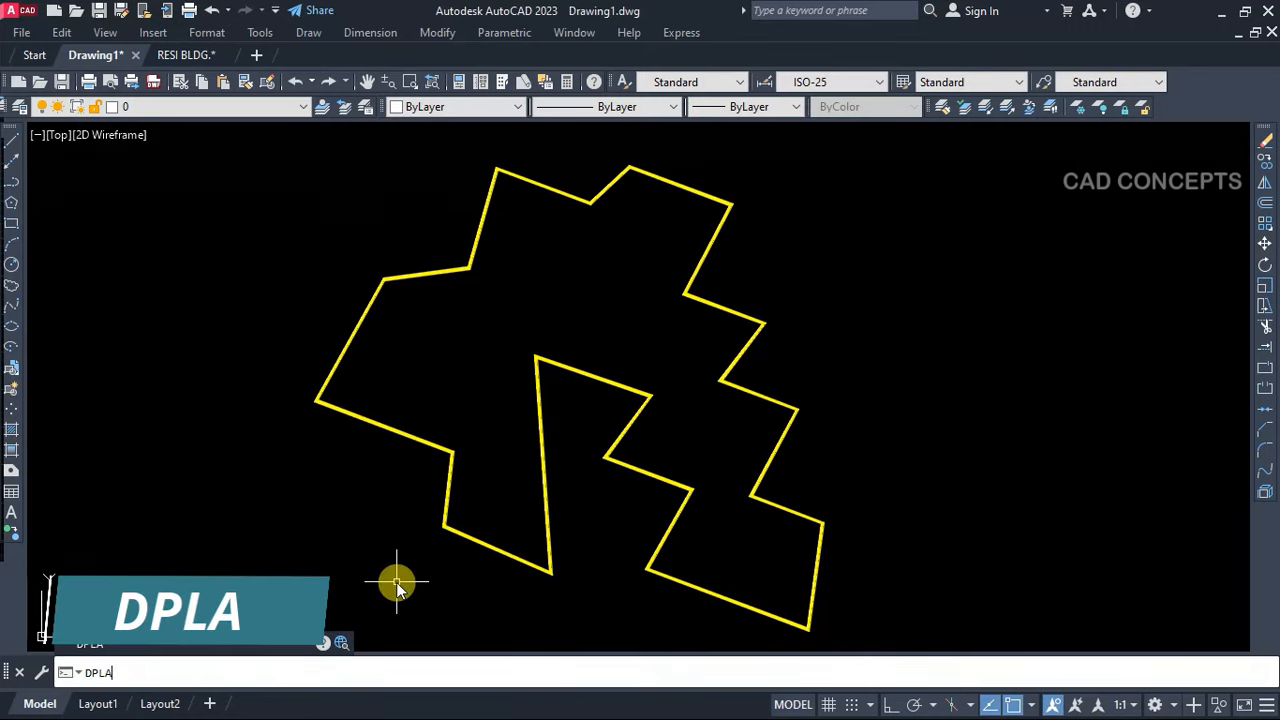
{"action": "key", "text": "Return"}
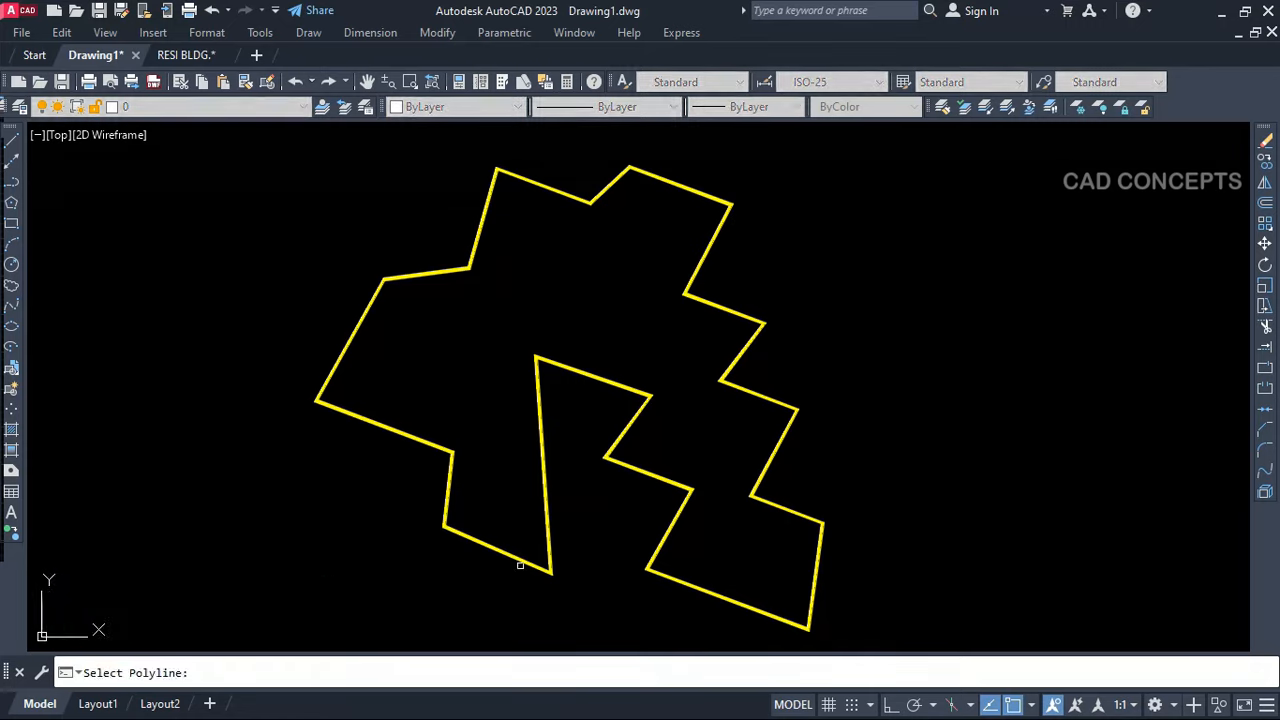
{"action": "left_click", "coordinate": [522, 566]}
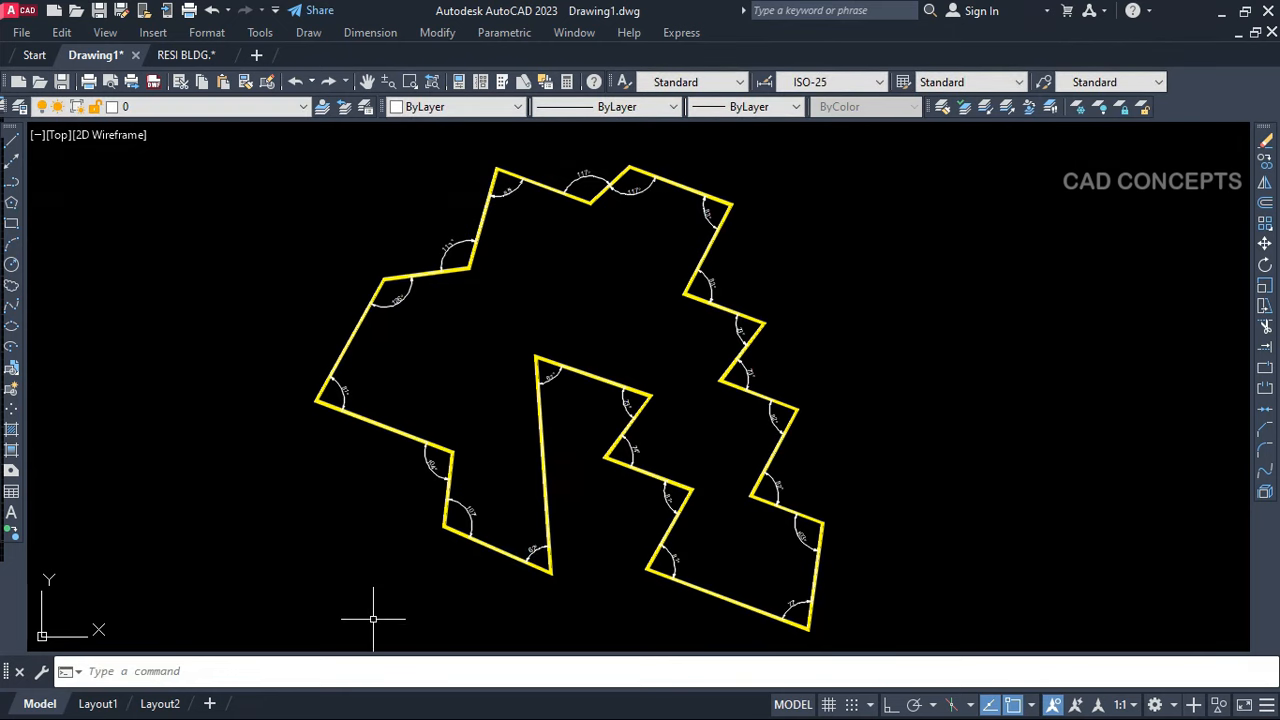
Examine the angle dimensions at the corners all around the yellow polyline
{"action": "scroll", "coordinate": [386, 368], "scroll_direction": "up", "scroll_amount": 5}
{"action": "middle_click_drag", "start_coordinate": [408, 314], "coordinate": [369, 549]}
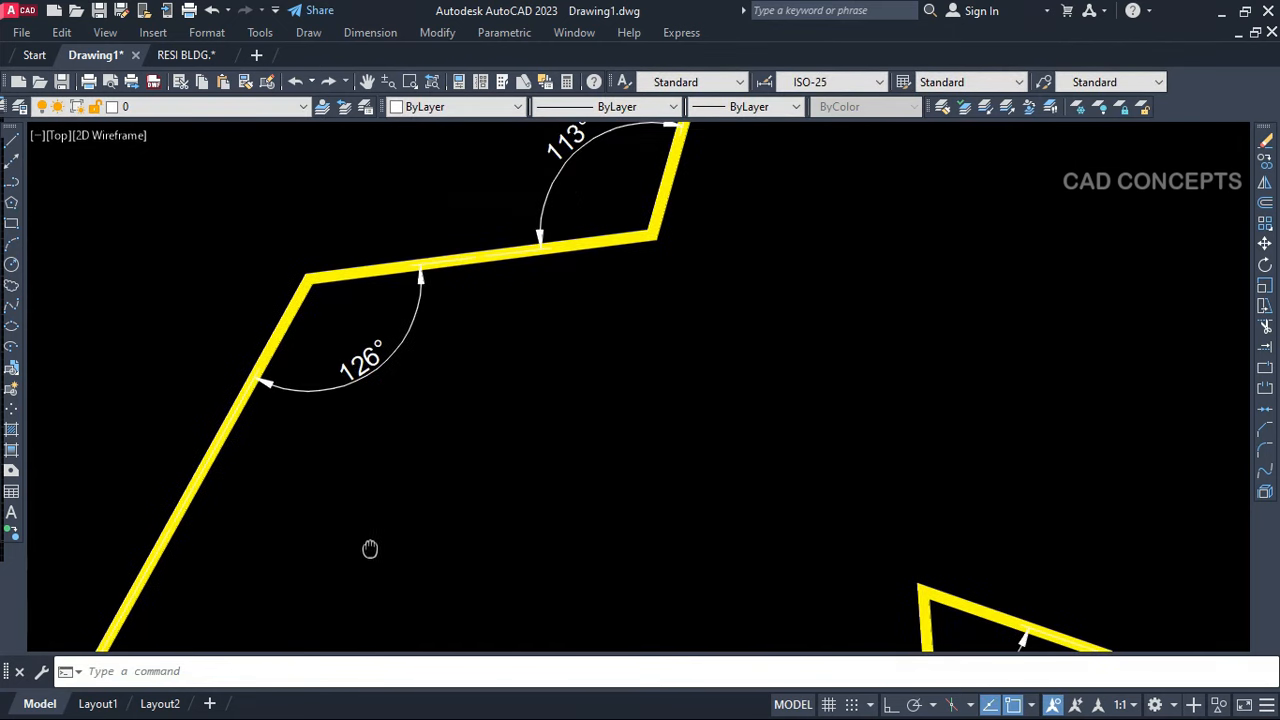
{"action": "middle_click_drag", "start_coordinate": [697, 330], "coordinate": [466, 551]}
{"action": "mouse_move", "coordinate": [755, 329]}
{"action": "middle_mouse_down"}
{"action": "mouse_move", "coordinate": [586, 429]}
{"action": "mouse_move", "coordinate": [494, 451]}
{"action": "middle_mouse_up"}
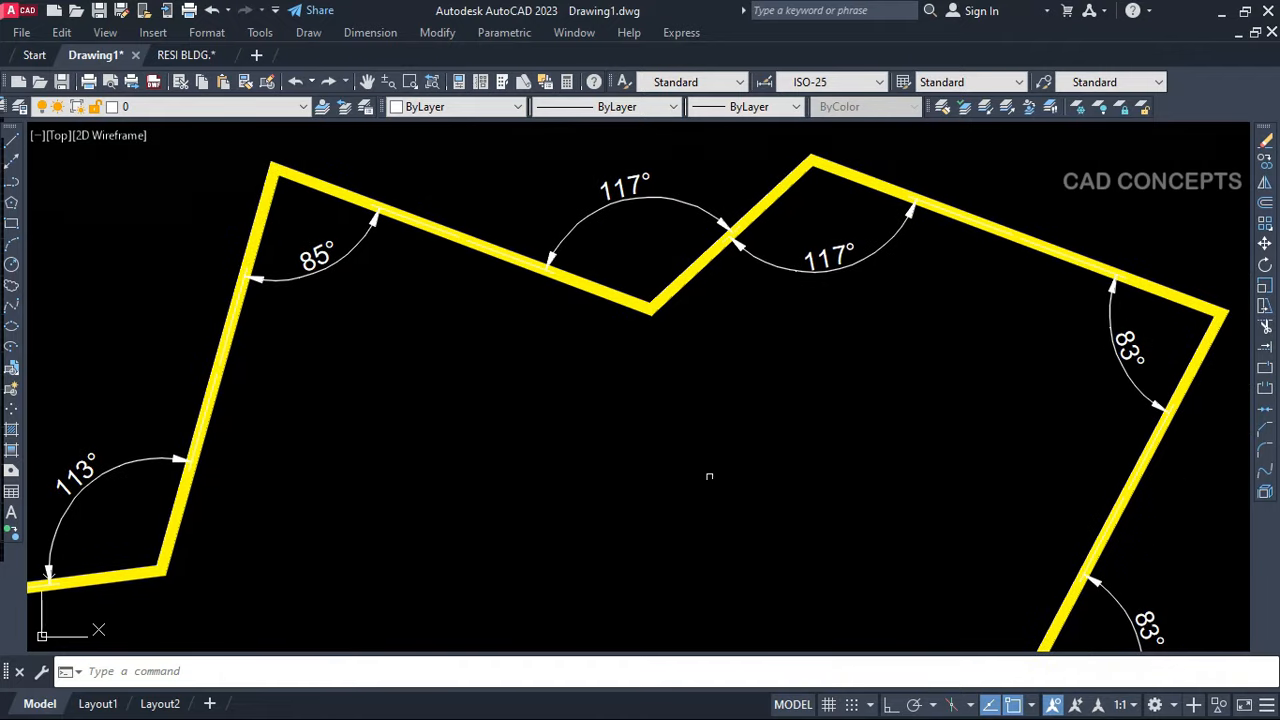
{"action": "middle_click_drag", "start_coordinate": [923, 515], "coordinate": [728, 340]}
{"action": "middle_click_drag", "start_coordinate": [880, 551], "coordinate": [706, 240]}
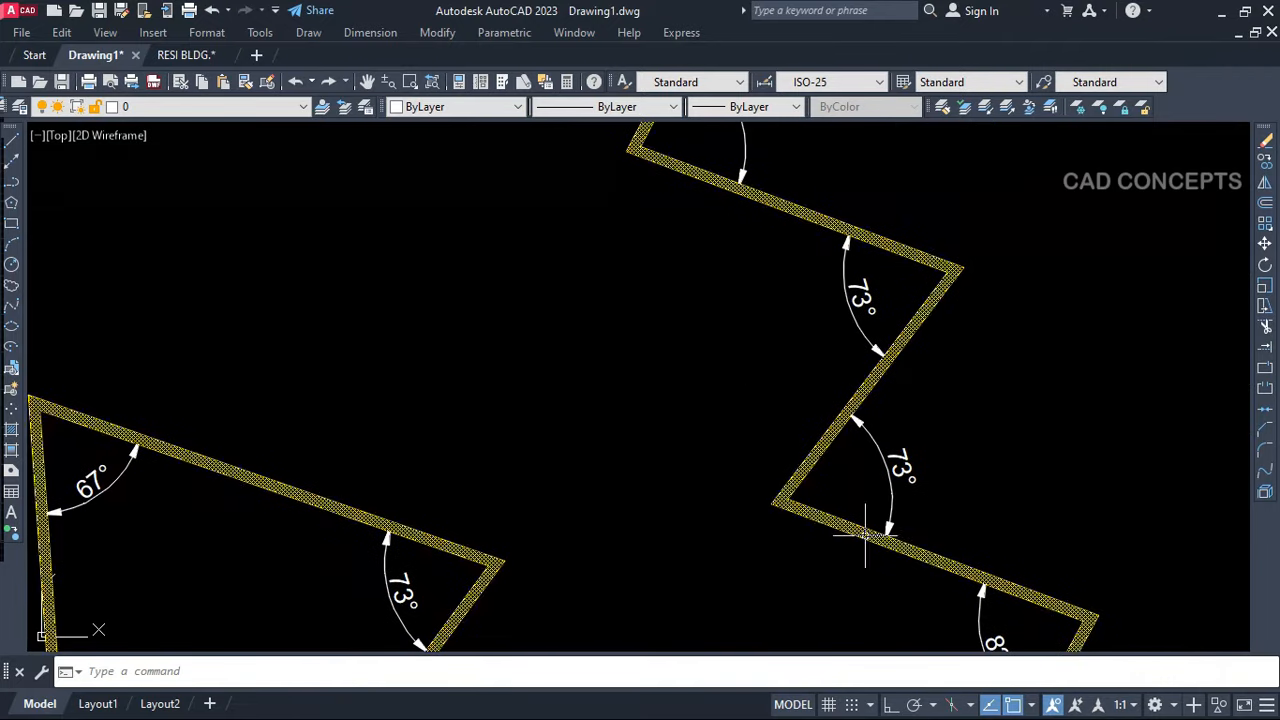
{"action": "middle_click_drag", "start_coordinate": [849, 523], "coordinate": [825, 280]}
{"action": "middle_click_drag", "start_coordinate": [885, 575], "coordinate": [894, 323]}
{"action": "mouse_move", "coordinate": [885, 645]}
{"action": "middle_mouse_down"}
{"action": "mouse_move", "coordinate": [826, 429]}
{"action": "mouse_move", "coordinate": [966, 572]}
{"action": "middle_mouse_up"}
{"action": "middle_click_drag", "start_coordinate": [529, 400], "coordinate": [672, 612]}
{"action": "scroll", "coordinate": [733, 566], "scroll_direction": "down", "scroll_amount": 5}
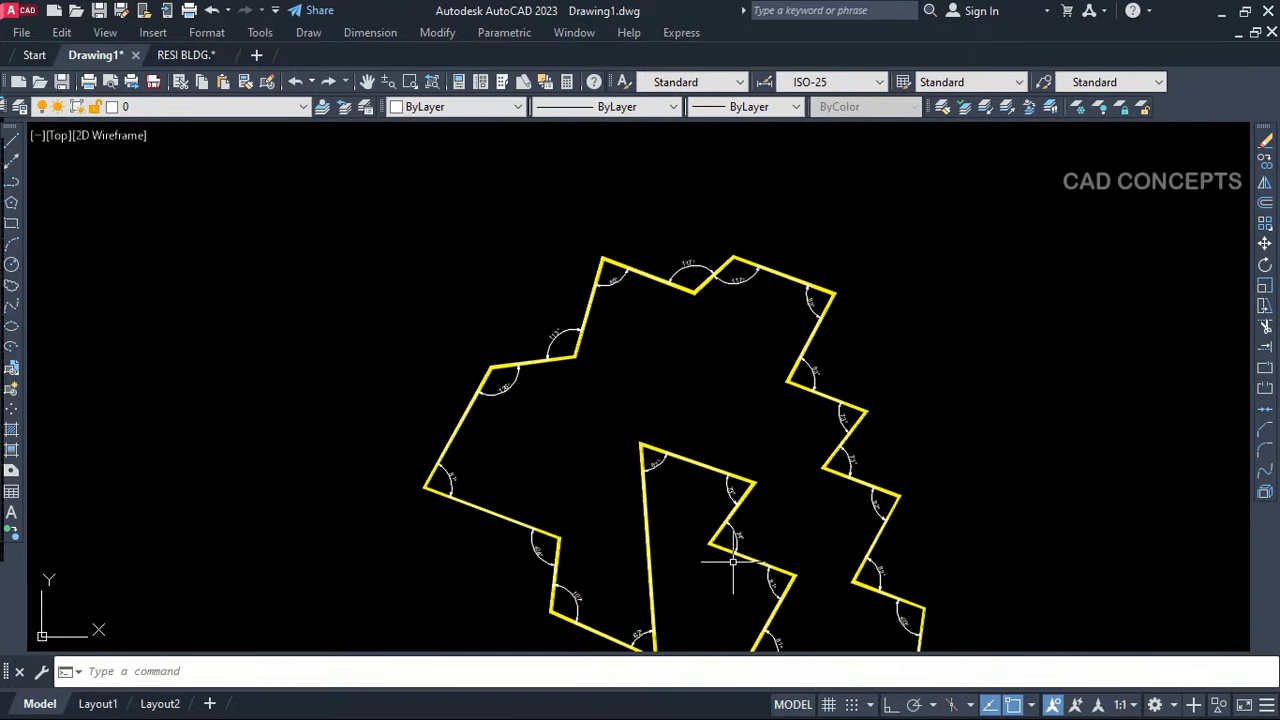
{"action": "middle_click_drag", "start_coordinate": [825, 564], "coordinate": [729, 464]}
{"action": "middle_click_drag", "start_coordinate": [601, 408], "coordinate": [726, 457]}
{"action": "middle_click_drag", "start_coordinate": [716, 507], "coordinate": [651, 440]}
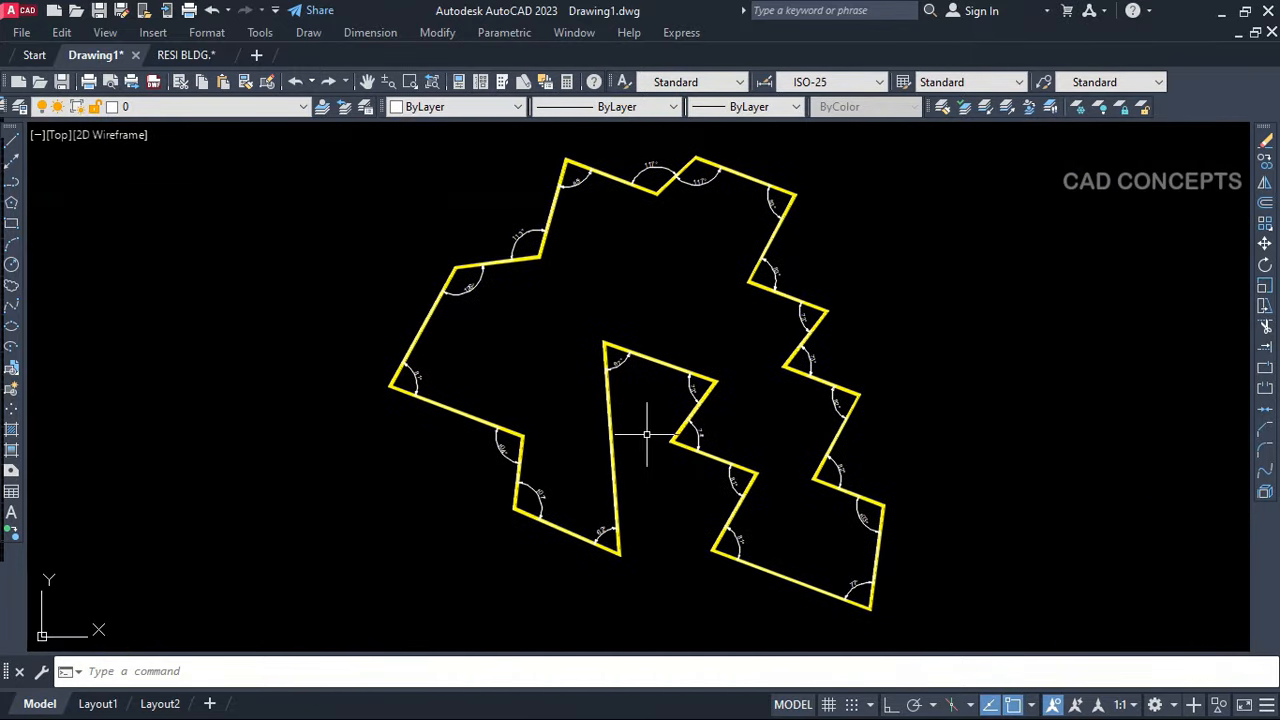
{"action": "scroll", "coordinate": [651, 436], "scroll_direction": "up", "scroll_amount": 5}
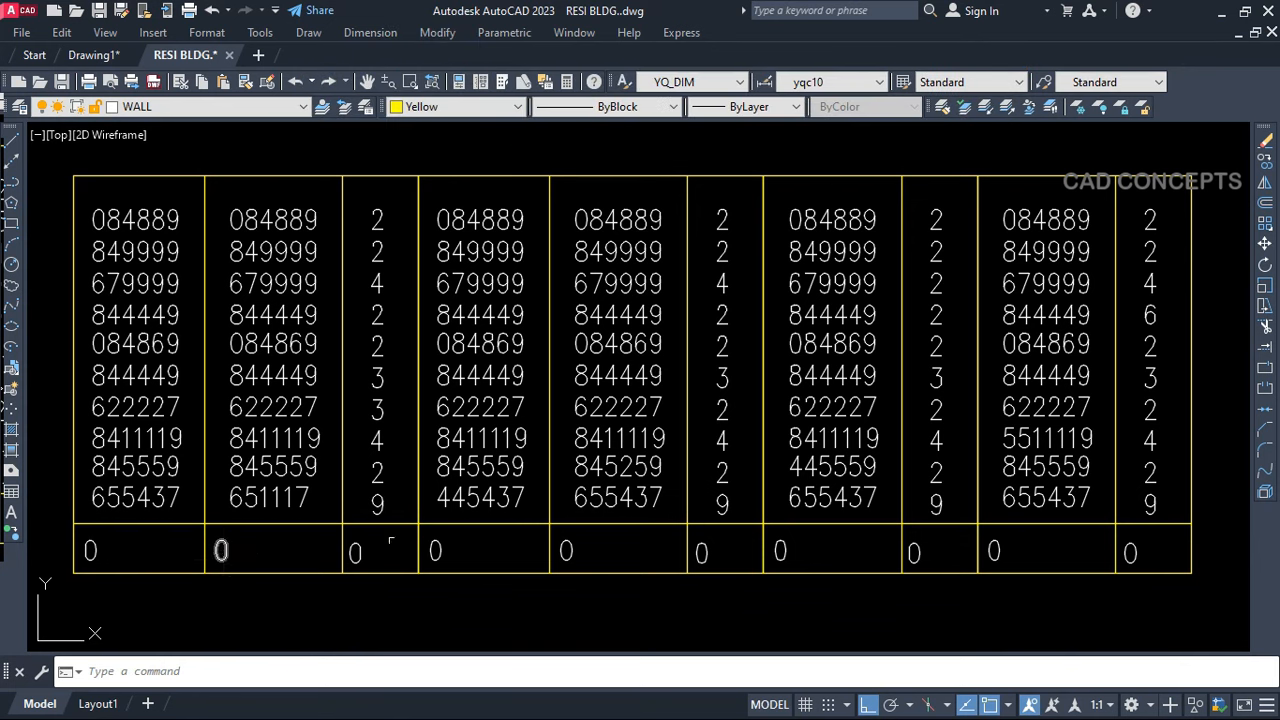
{"action": "left_click", "coordinate": [67, 594]}
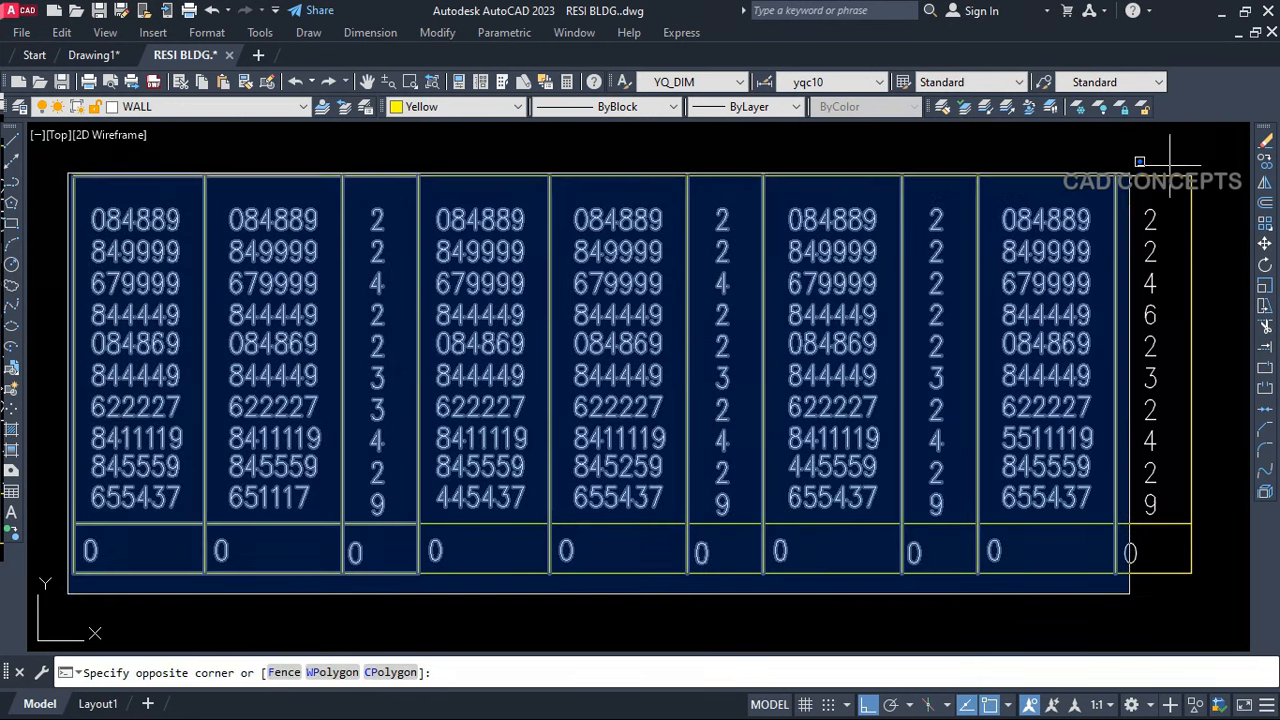
{"action": "left_click", "coordinate": [1200, 168]}
{"action": "left_click", "coordinate": [1200, 170]}
{"action": "left_click", "coordinate": [67, 594]}
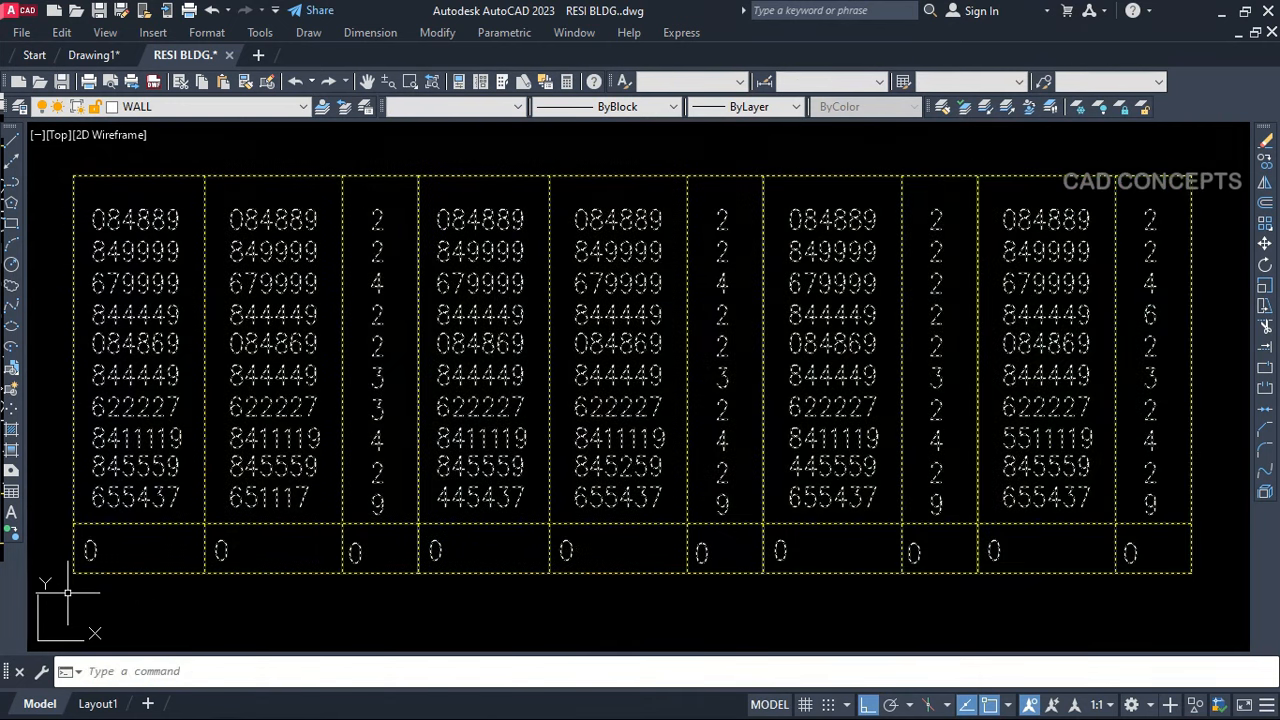
{"action": "key", "text": "Escape"}
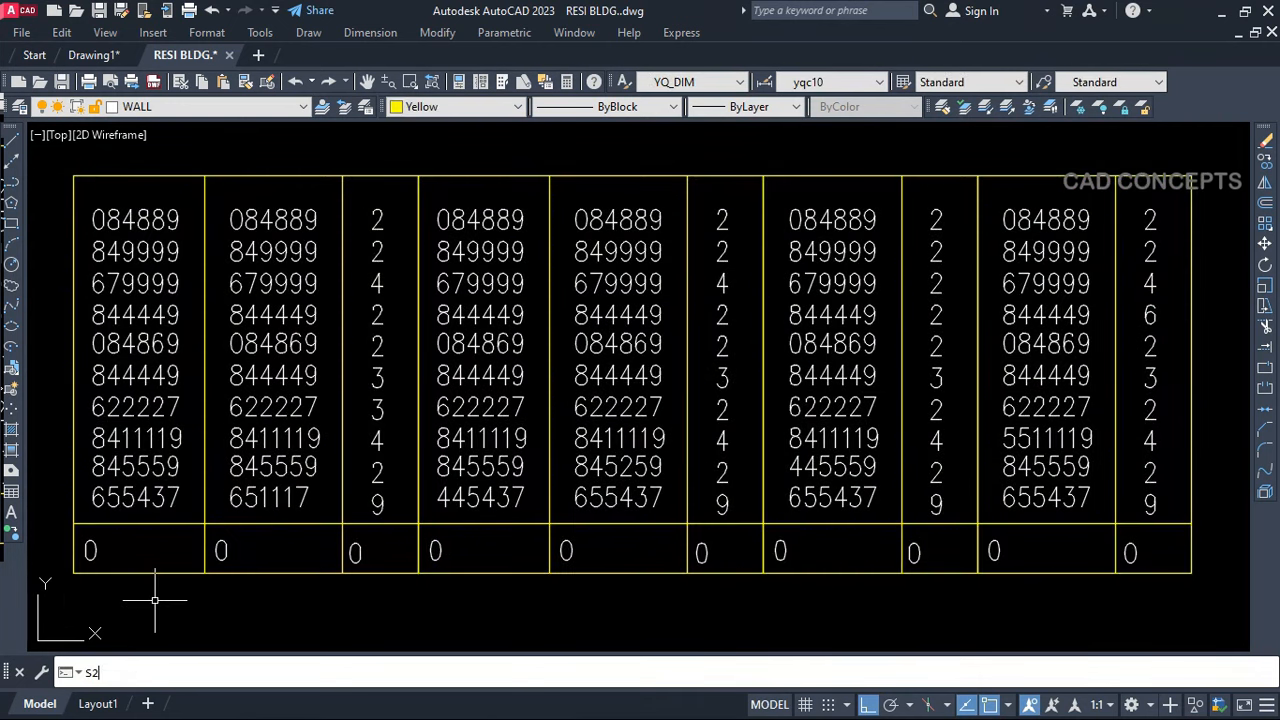
Run S2 to sum the ten numbers in the table's first column and write the total over the 0 beneath them
{"action": "key", "text": "Return"}
{"action": "left_click", "coordinate": [82, 190]}
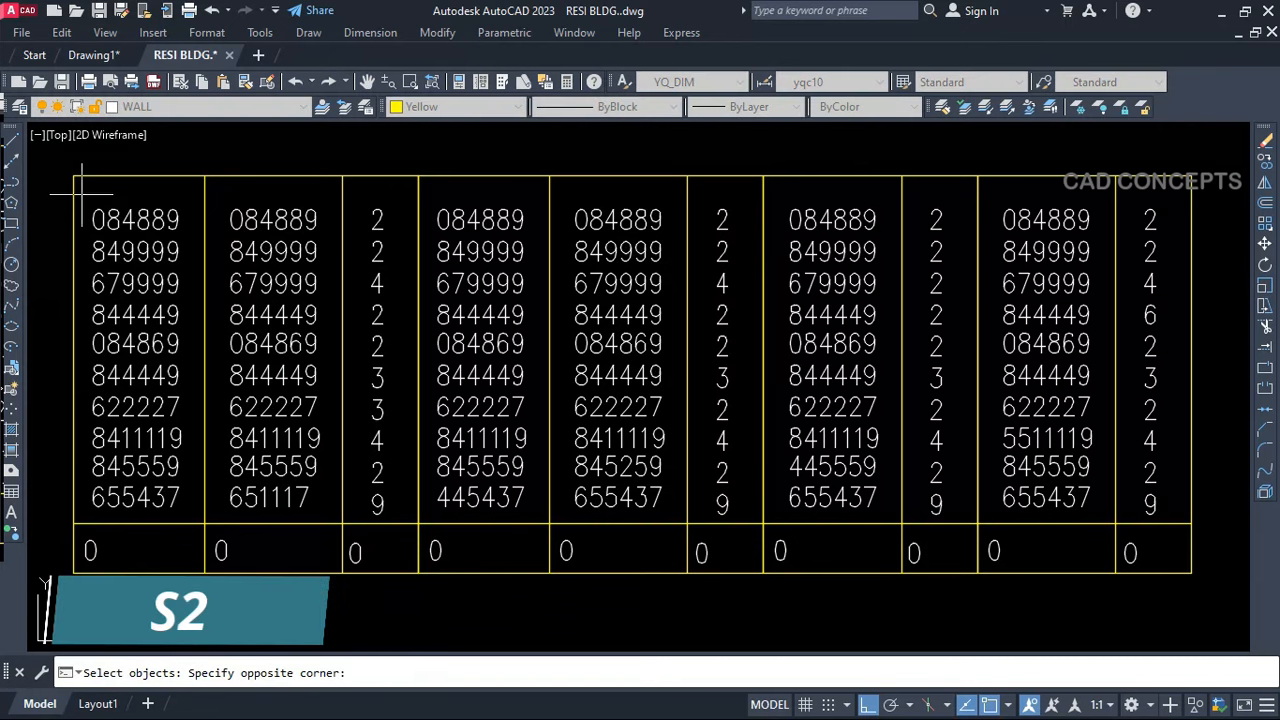
{"action": "left_click", "coordinate": [192, 510]}
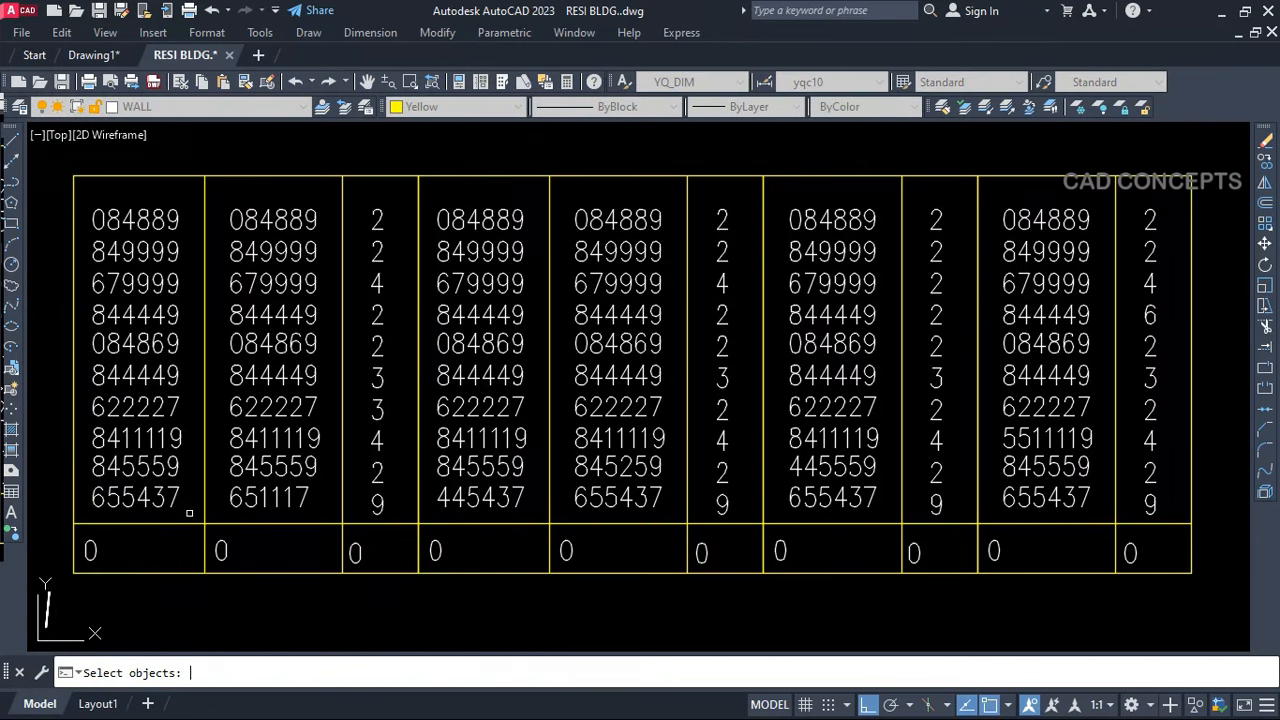
{"action": "key", "text": "Return"}
{"action": "left_click", "coordinate": [89, 552]}
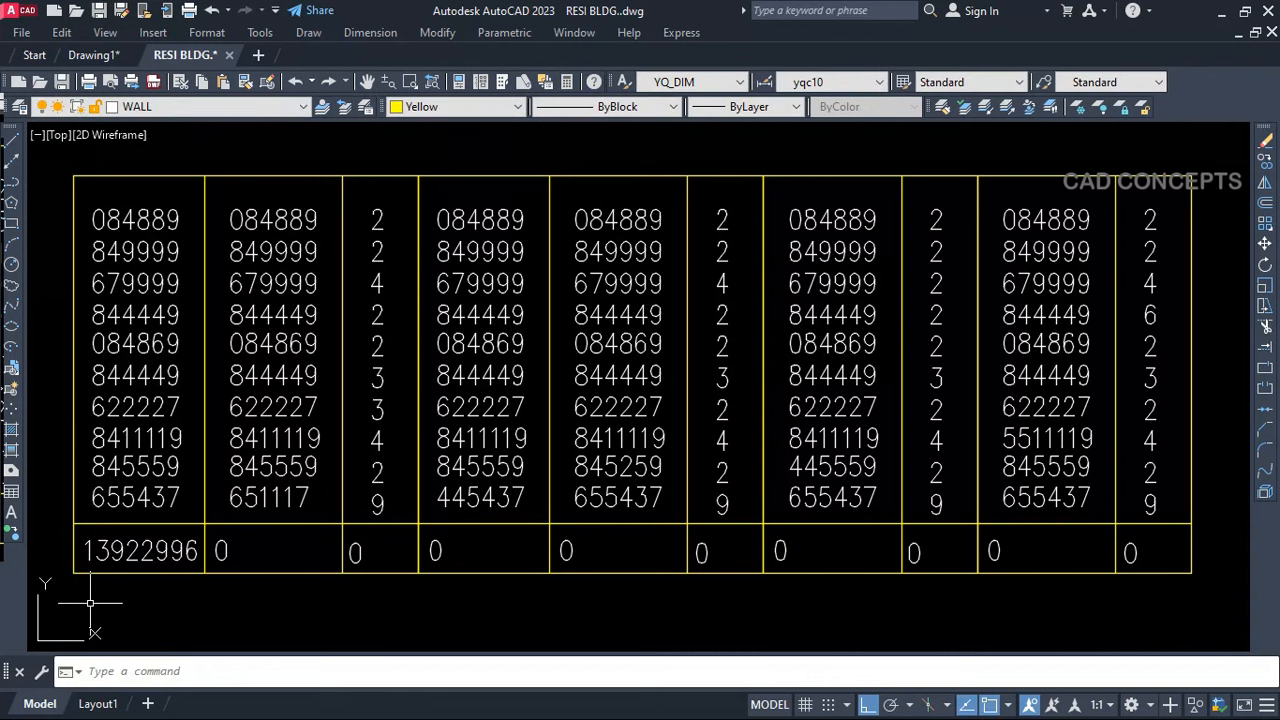
Sum the second column's numbers with S2 and put the total in place of the 0 in its bottom cell
{"action": "key", "text": "Return"}
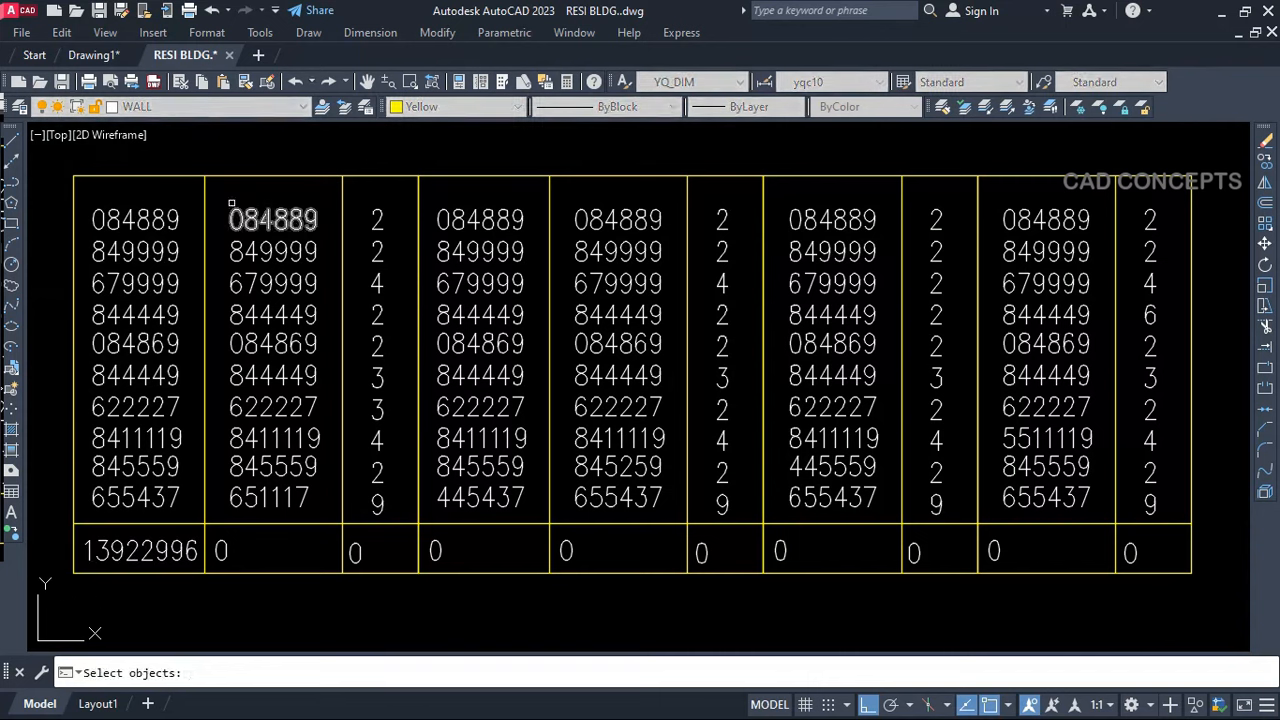
{"action": "left_click", "coordinate": [218, 197]}
{"action": "left_click", "coordinate": [328, 503]}
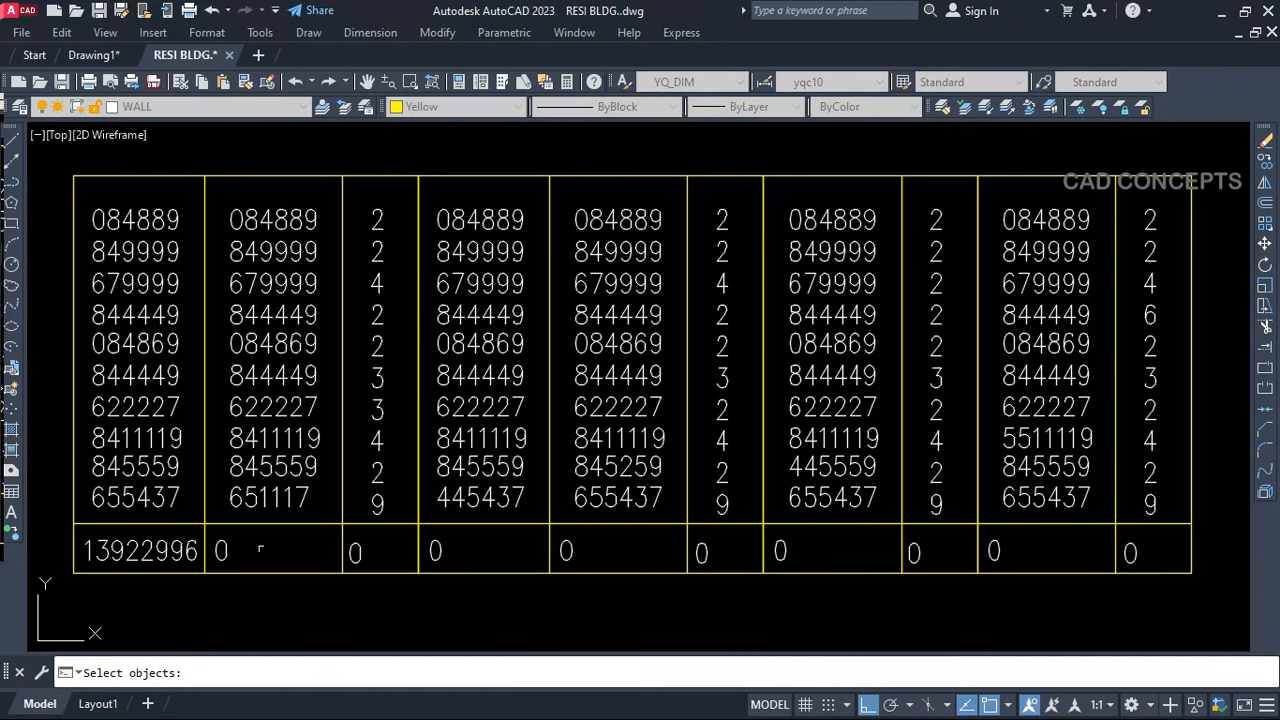
{"action": "key", "text": "Return"}
{"action": "left_click", "coordinate": [222, 551]}
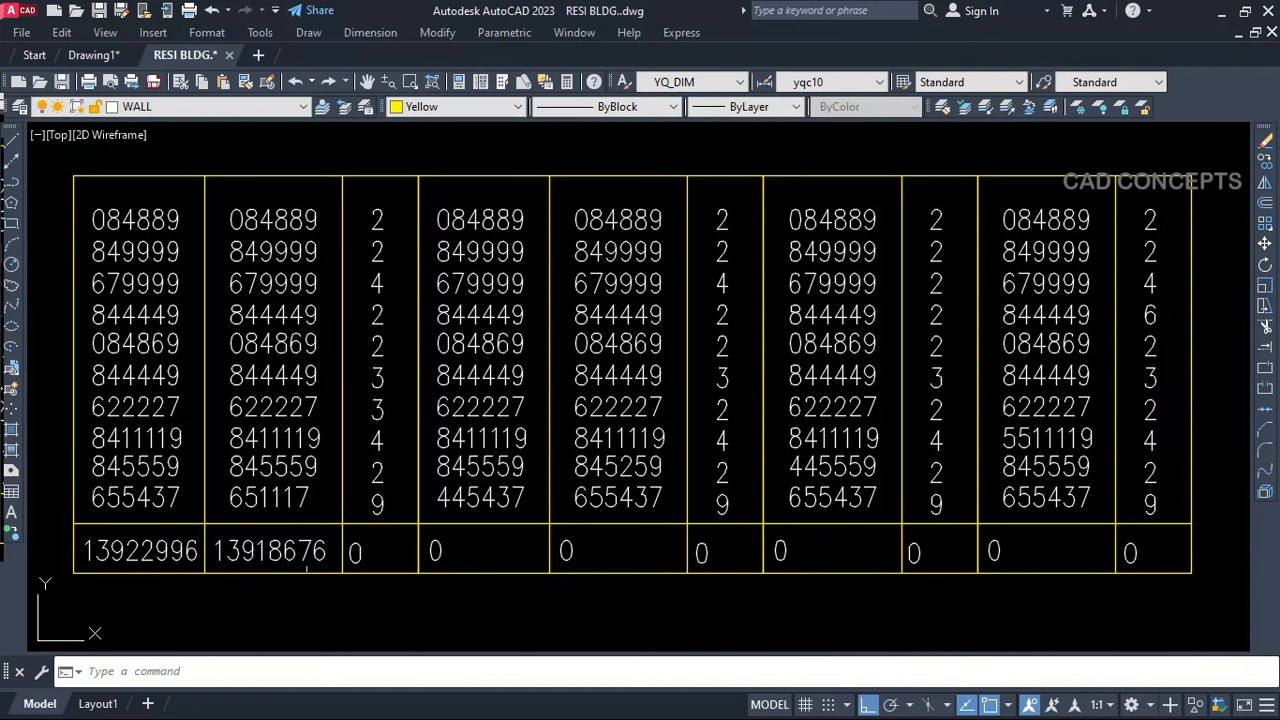
Total the third column's single-digit numbers with S2, replacing the 0 below them
{"action": "key", "text": "Return"}
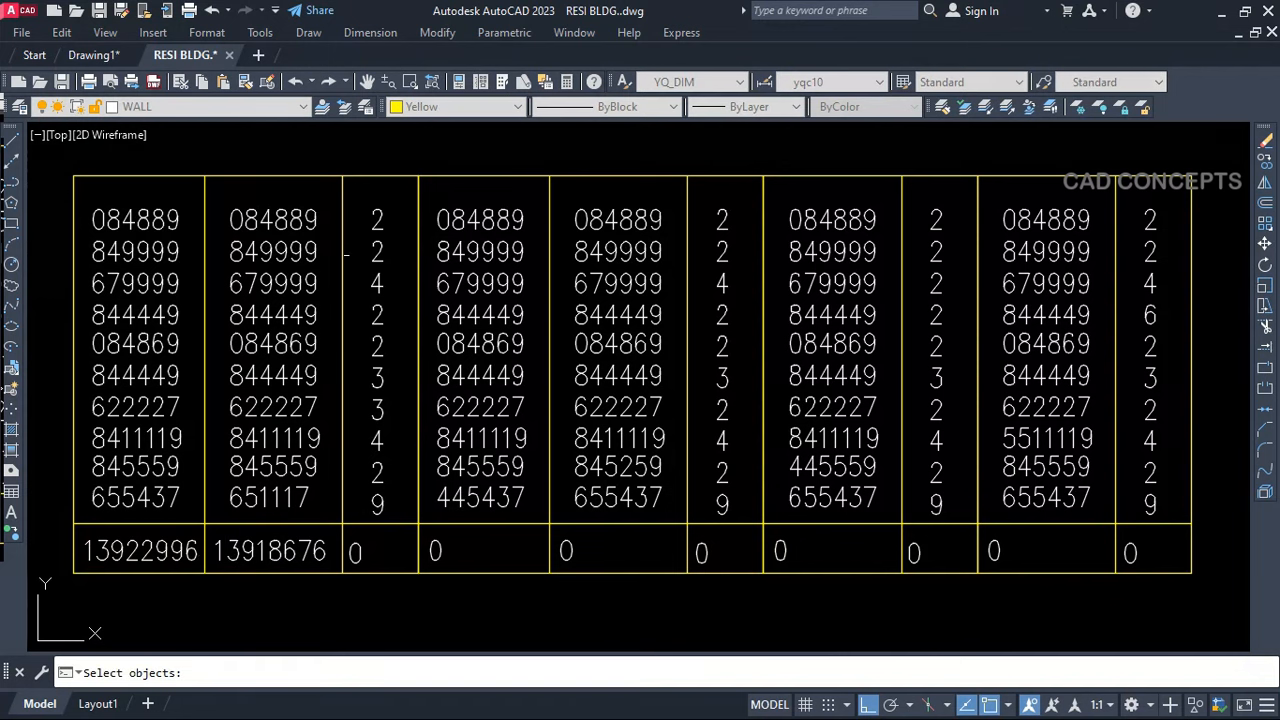
{"action": "left_click", "coordinate": [350, 200]}
{"action": "left_click", "coordinate": [400, 518]}
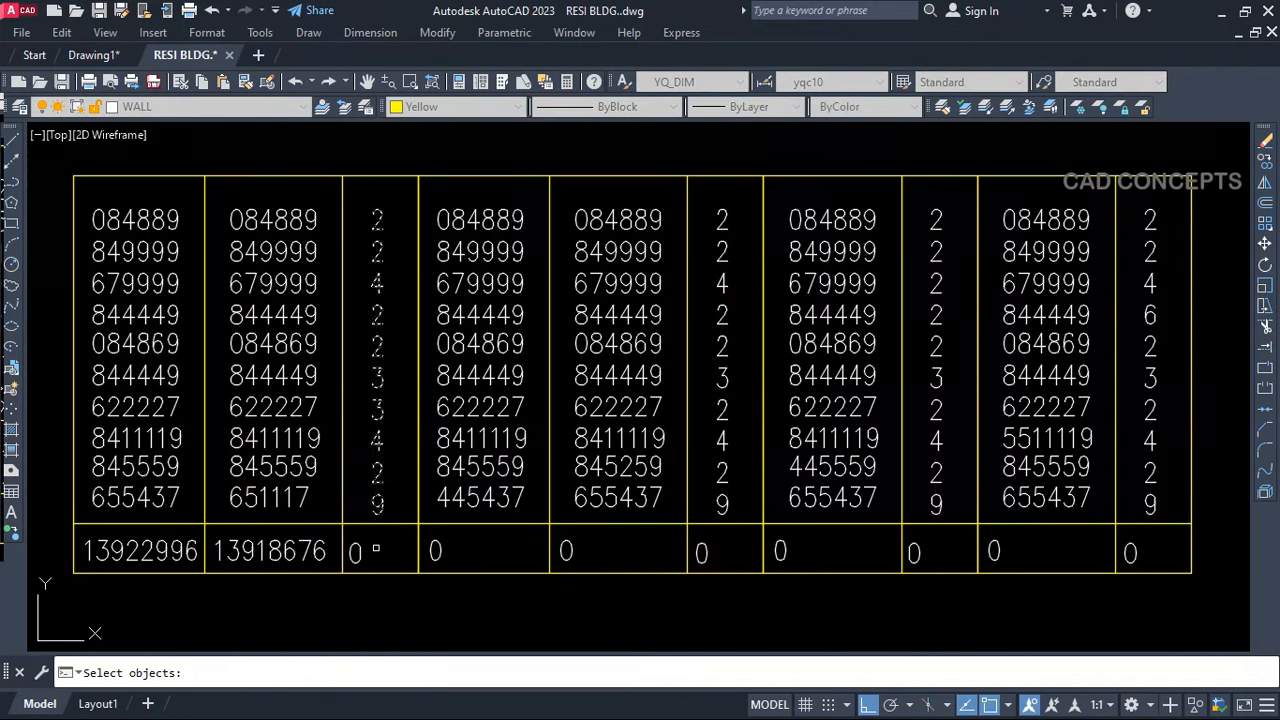
{"action": "key", "text": "Return"}
{"action": "left_click", "coordinate": [358, 553]}
Total the fourth column's numbers with S2, replacing the 0 in the cell below them
{"action": "key", "text": "Return"}
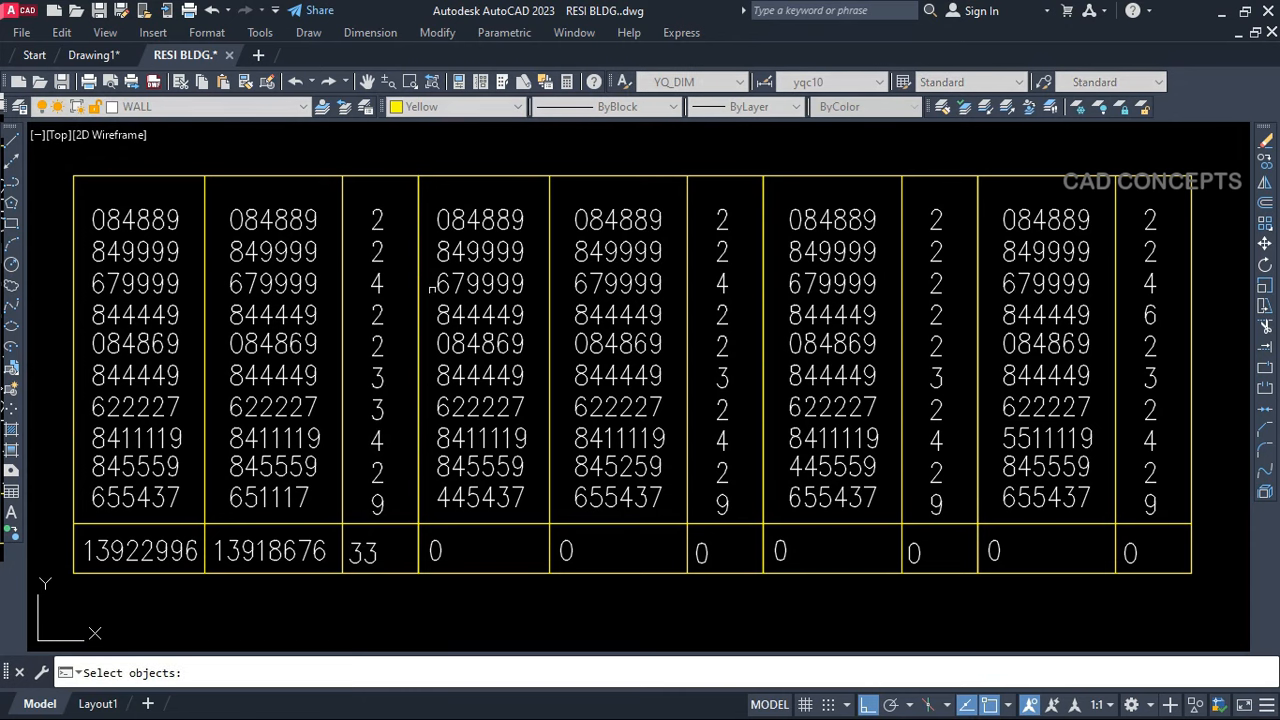
{"action": "left_click", "coordinate": [431, 189]}
{"action": "left_click", "coordinate": [535, 539]}
{"action": "key", "text": "Return"}
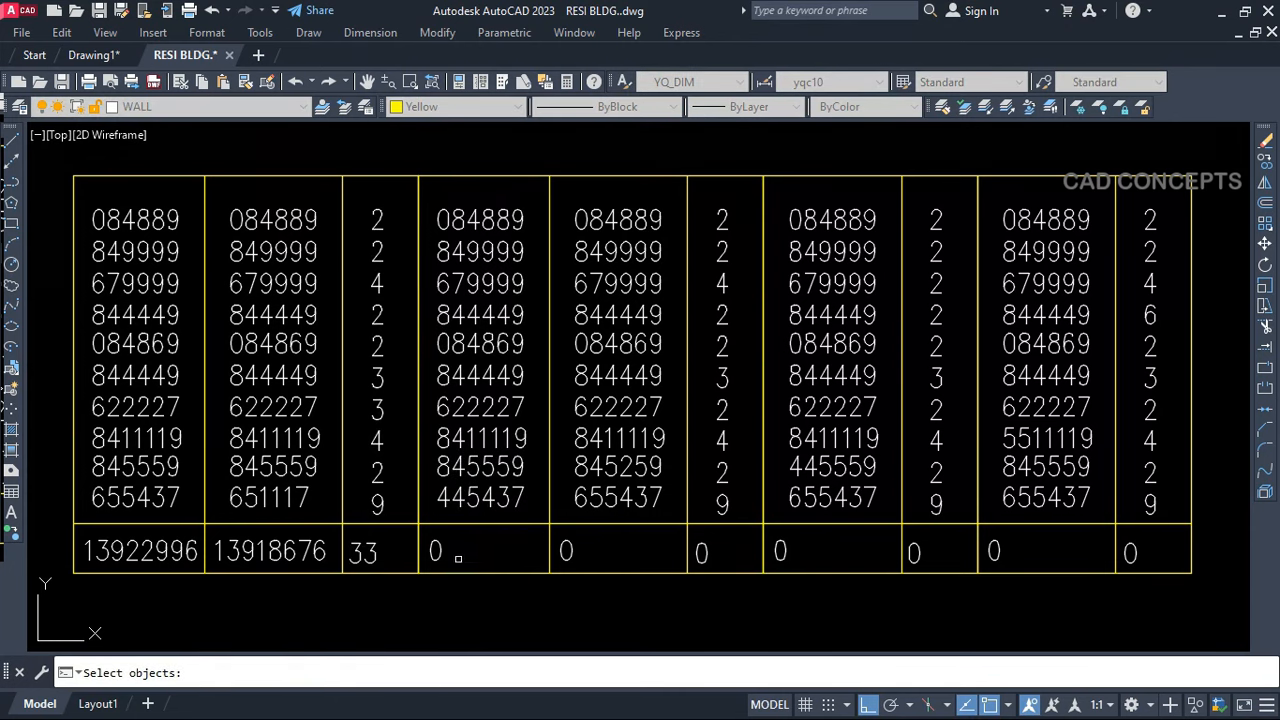
{"action": "left_click", "coordinate": [436, 551]}
Use S2 on the fifth column's numbers and write their sum over the 0 in its bottom cell
{"action": "key", "text": "Return"}
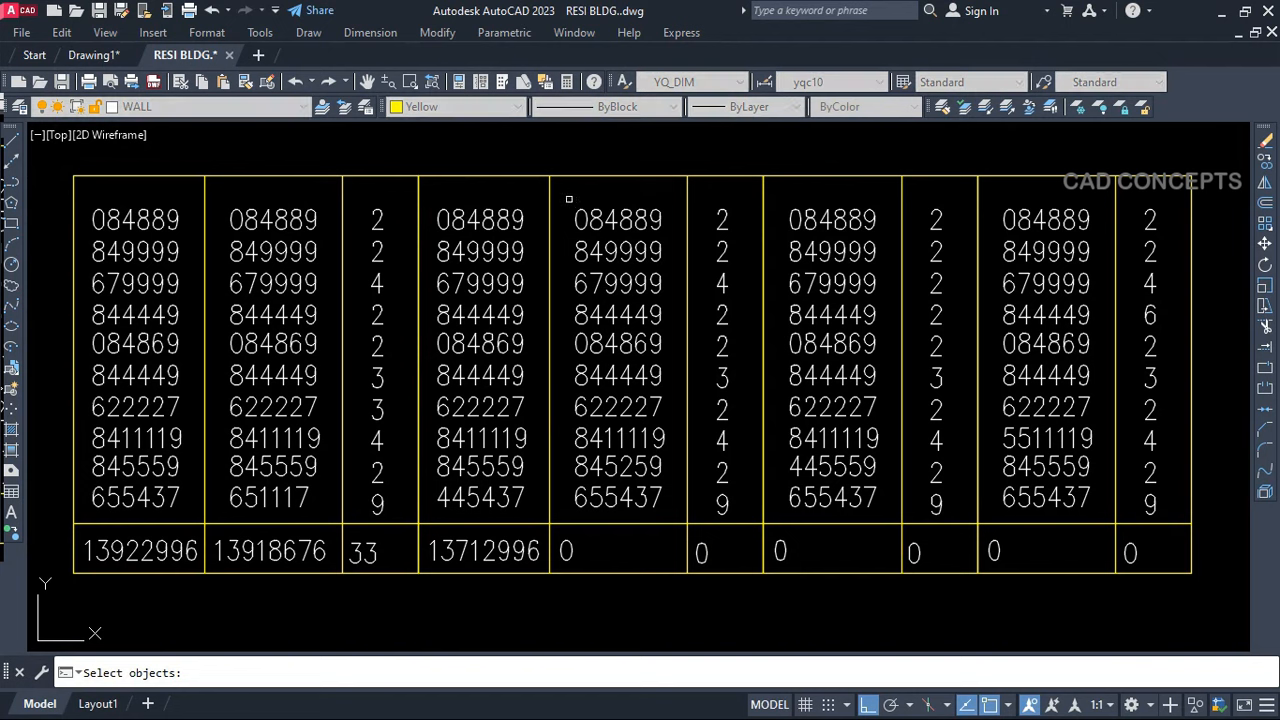
{"action": "left_click", "coordinate": [567, 200]}
{"action": "left_click", "coordinate": [668, 510]}
{"action": "left_click", "coordinate": [570, 551]}
Use S2 on the sixth column's single-digit numbers and write their sum over the 0 below
{"action": "key", "text": "Return"}
{"action": "left_click", "coordinate": [700, 200]}
{"action": "left_click", "coordinate": [740, 518]}
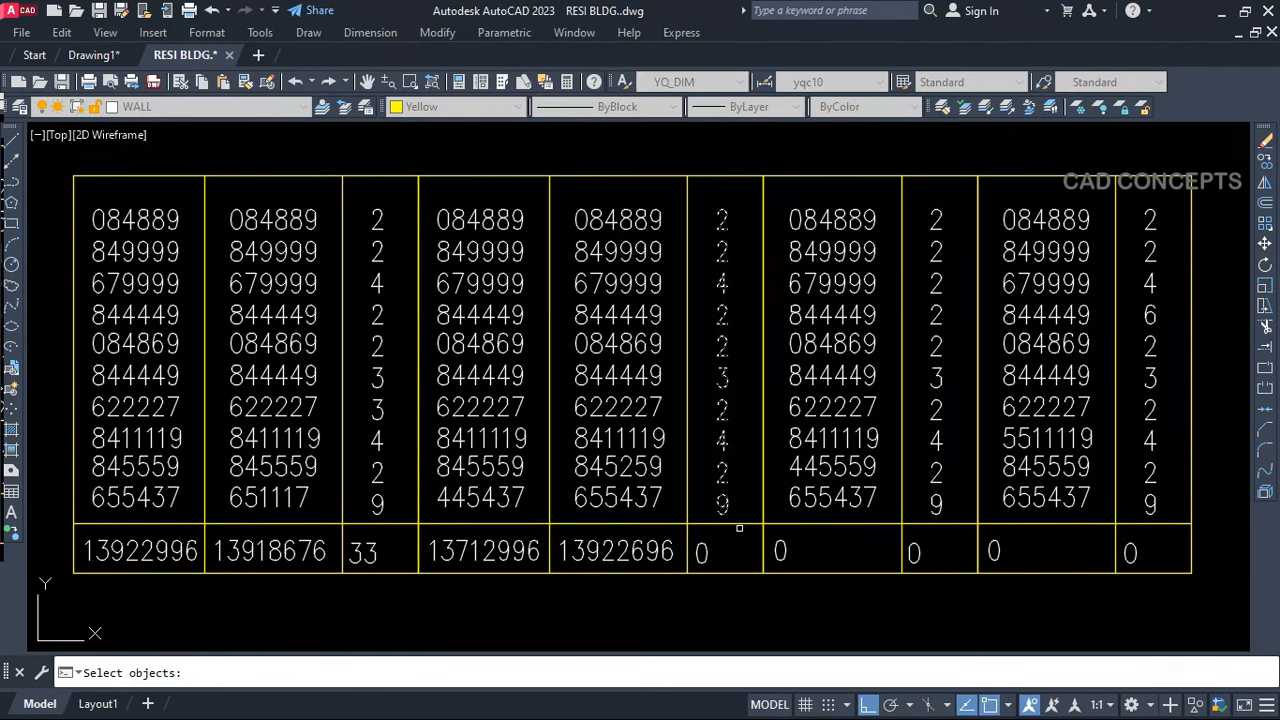
{"action": "key", "text": "Return"}
{"action": "left_click", "coordinate": [701, 552]}
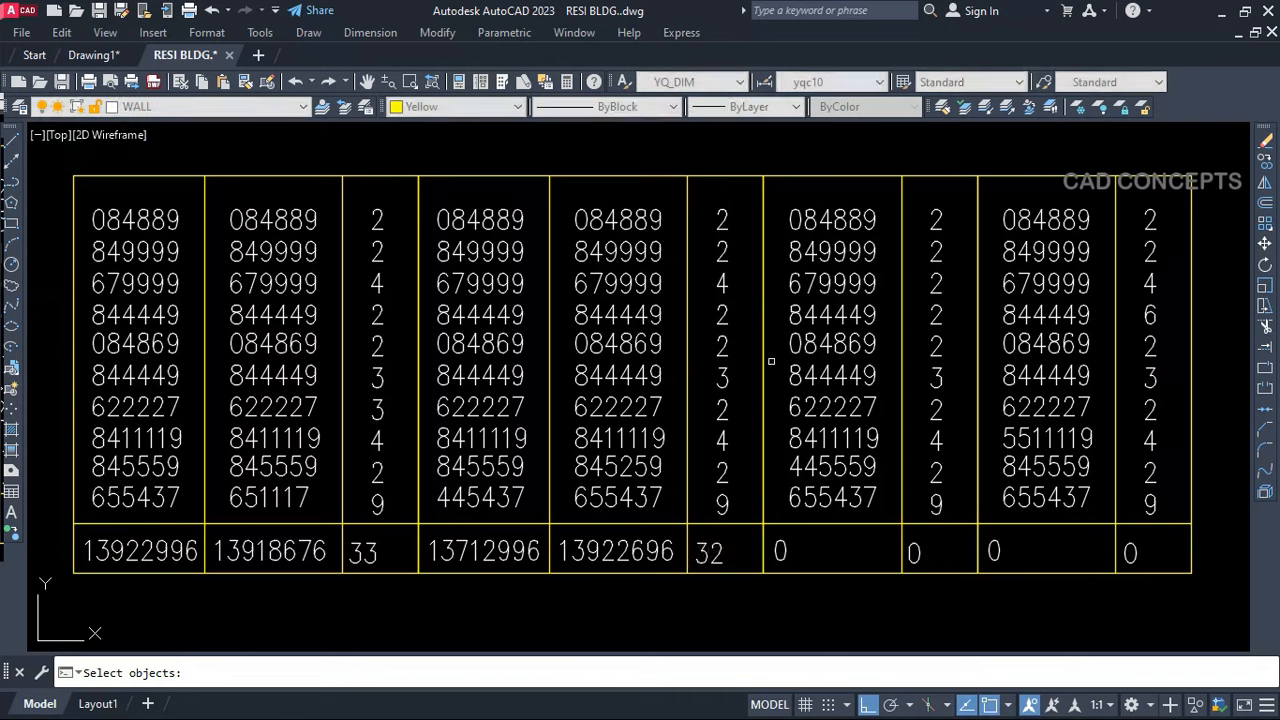
Sum the seventh column's numbers with S2, replacing the 0 at the foot of the column
{"action": "key", "text": "Return"}
{"action": "left_click", "coordinate": [781, 218]}
{"action": "left_click", "coordinate": [915, 556]}
{"action": "key", "text": "Return"}
{"action": "left_click", "coordinate": [783, 551]}
Sum the eighth column's single-digit numbers with S2, replacing the 0 at the foot of the column
{"action": "key", "text": "Return"}
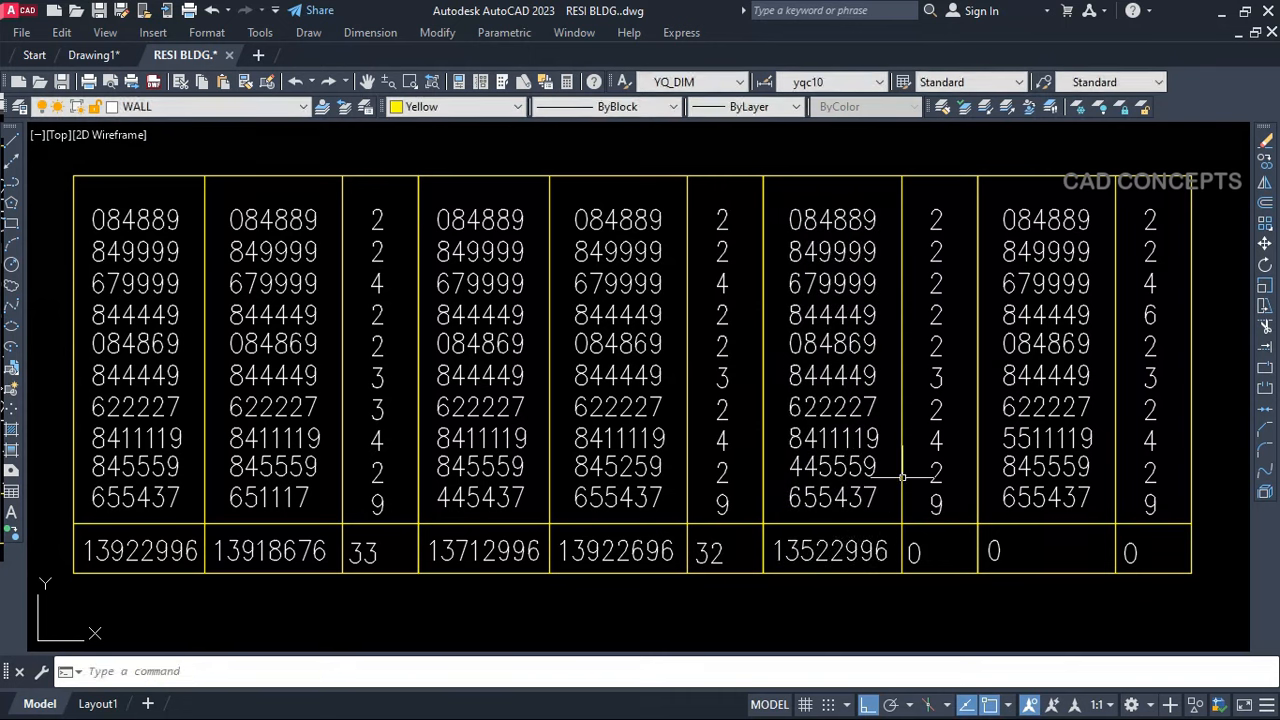
{"action": "left_click", "coordinate": [928, 195]}
{"action": "left_click", "coordinate": [954, 533]}
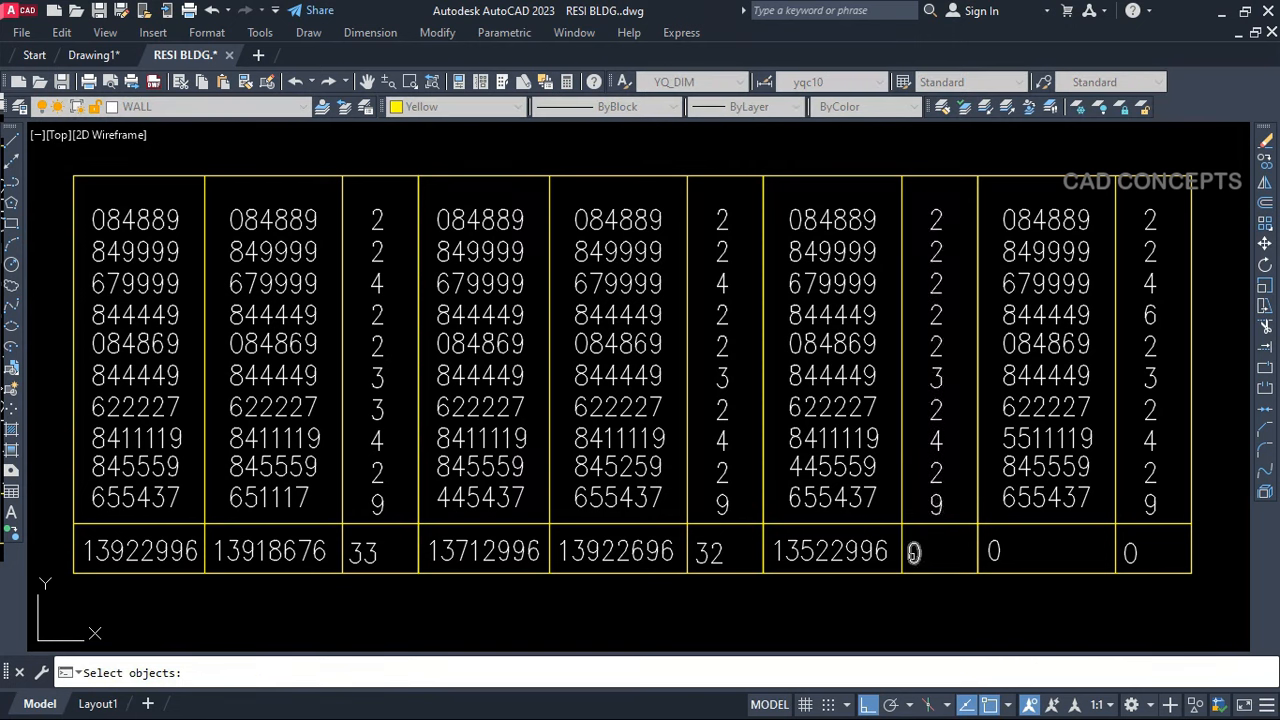
{"action": "key", "text": "Return"}
{"action": "left_click", "coordinate": [913, 553]}
Total the ninth column's numbers with S2 and write the result over the 0 below them
{"action": "key", "text": "Return"}
{"action": "left_click", "coordinate": [992, 197]}
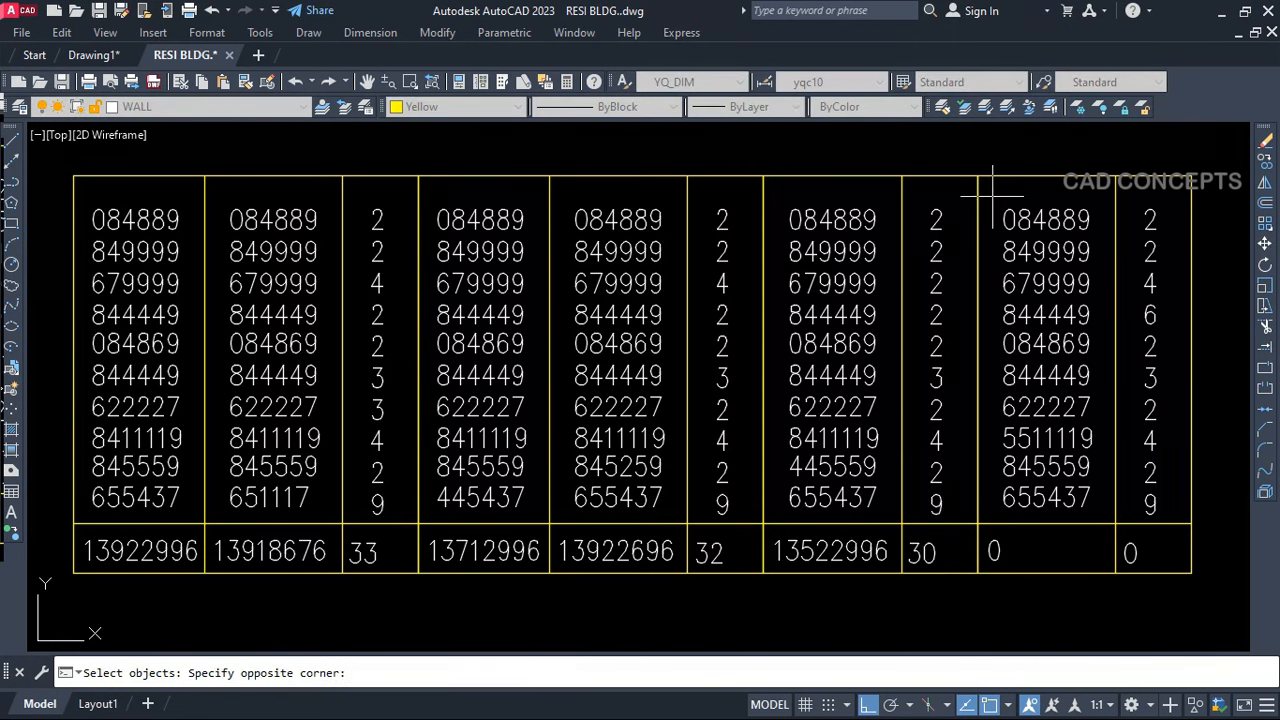
{"action": "left_click", "coordinate": [1098, 524]}
{"action": "key", "text": "Return"}
{"action": "left_click", "coordinate": [997, 553]}
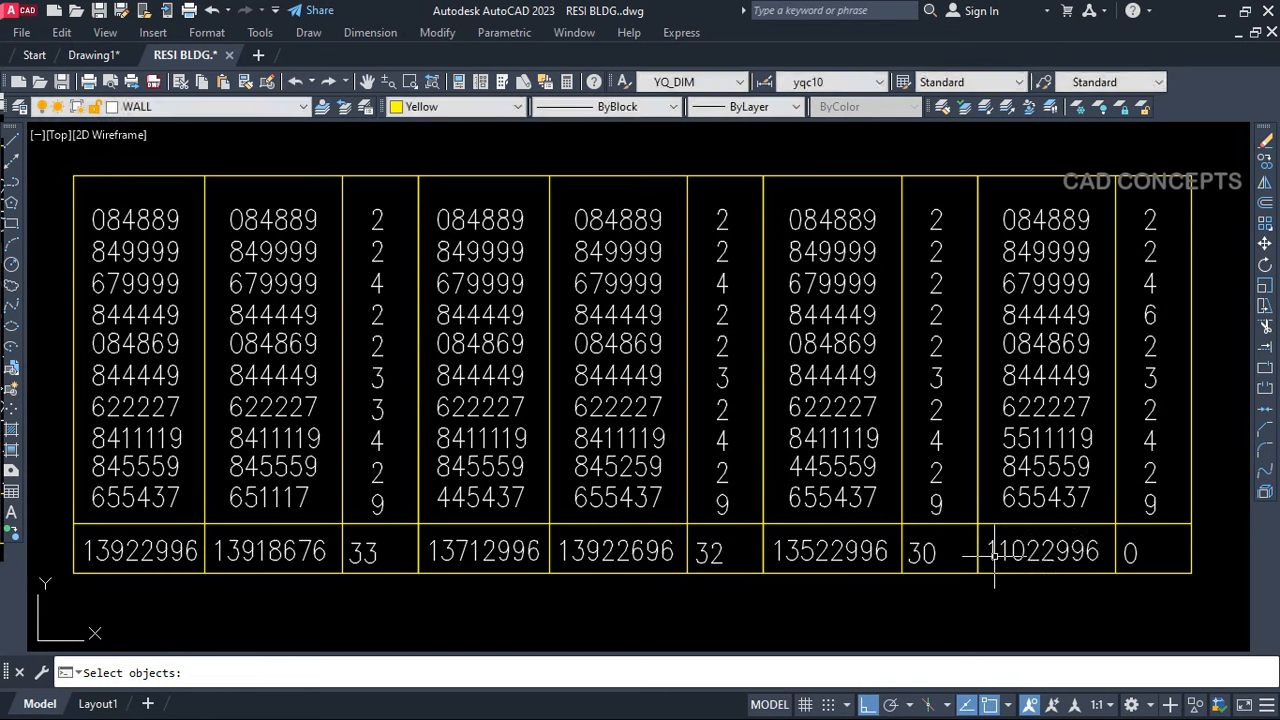
Total the last column's single-digit numbers with S2 and write the result over the 0 below them
{"action": "key", "text": "Return"}
{"action": "left_click", "coordinate": [1124, 197]}
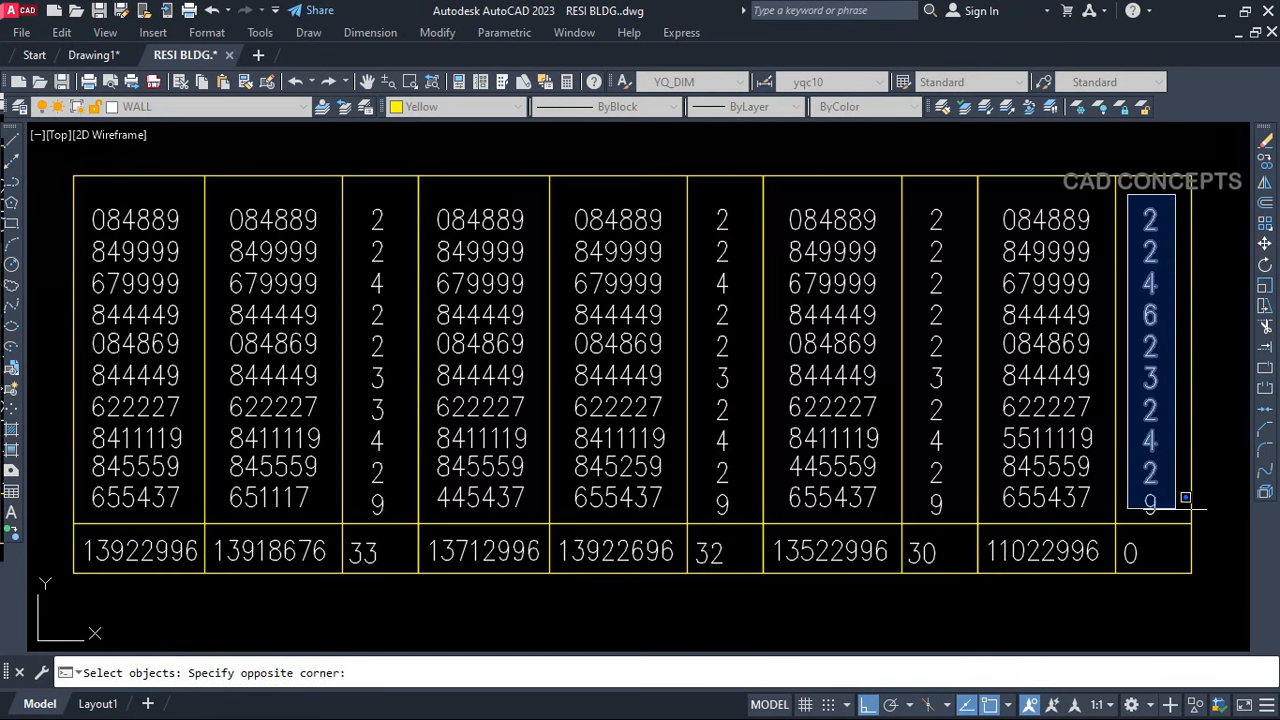
{"action": "left_click", "coordinate": [1186, 522]}
{"action": "key", "text": "Return"}
{"action": "left_click", "coordinate": [1130, 553]}
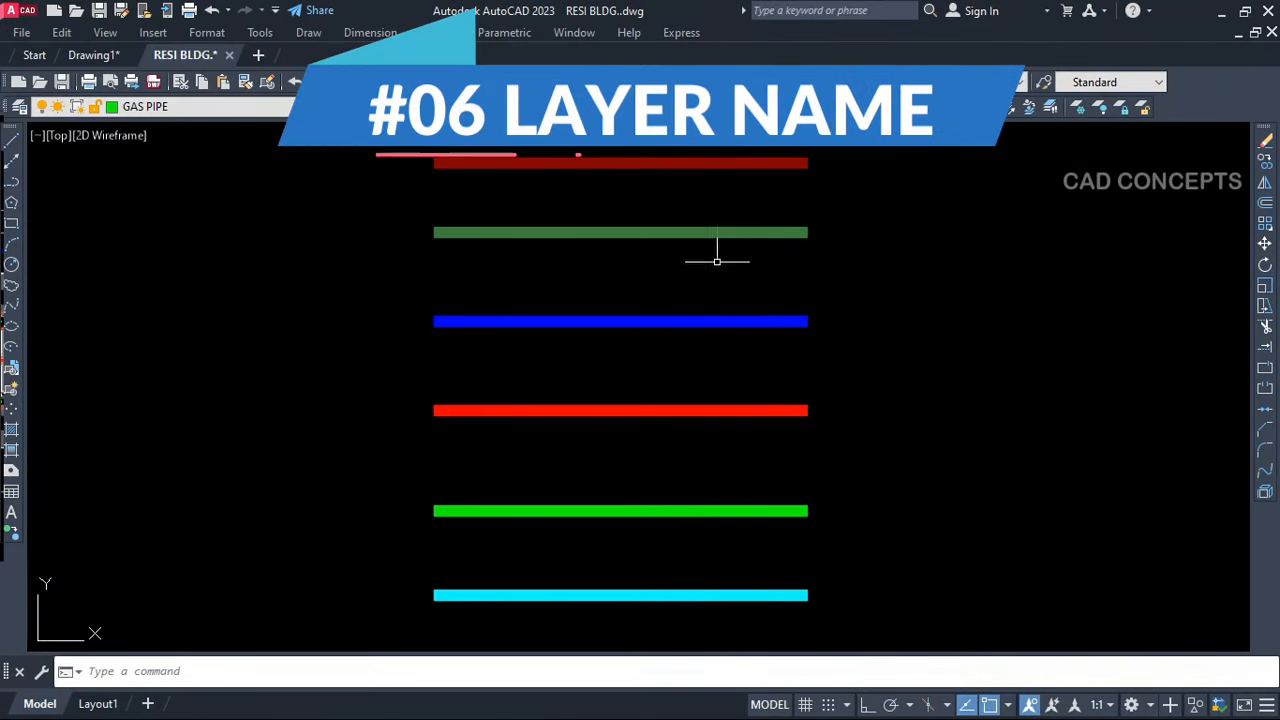
Check which layer each of the coloured horizontal lines is on by selecting them one after another
{"action": "left_click", "coordinate": [609, 191]}
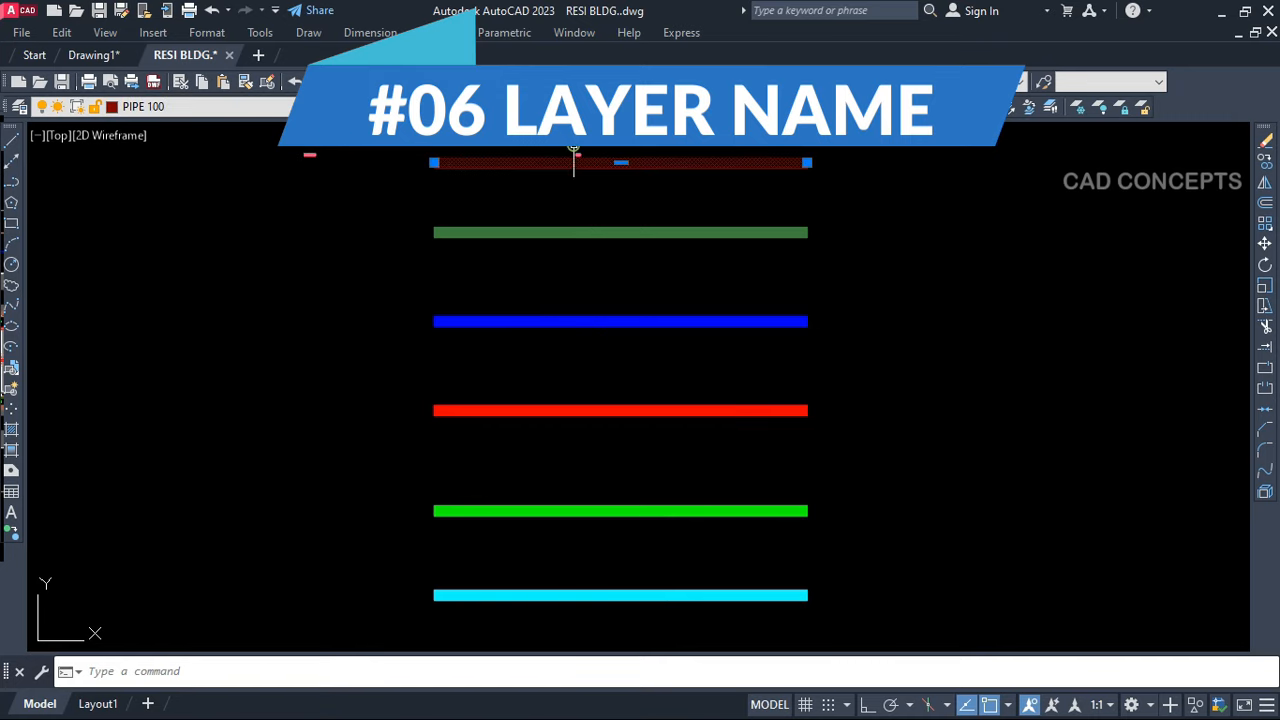
{"action": "left_click", "coordinate": [484, 278]}
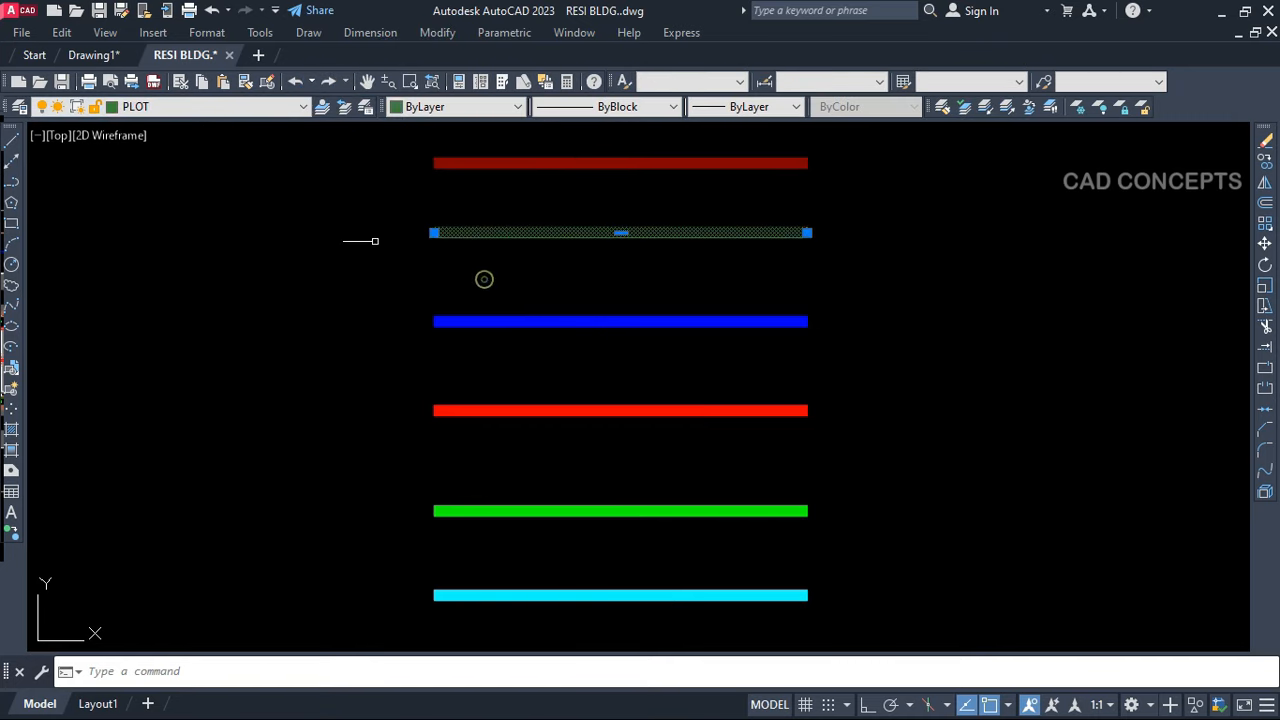
{"action": "key", "text": "Escape"}
{"action": "left_click", "coordinate": [495, 285]}
{"action": "left_click", "coordinate": [477, 343]}
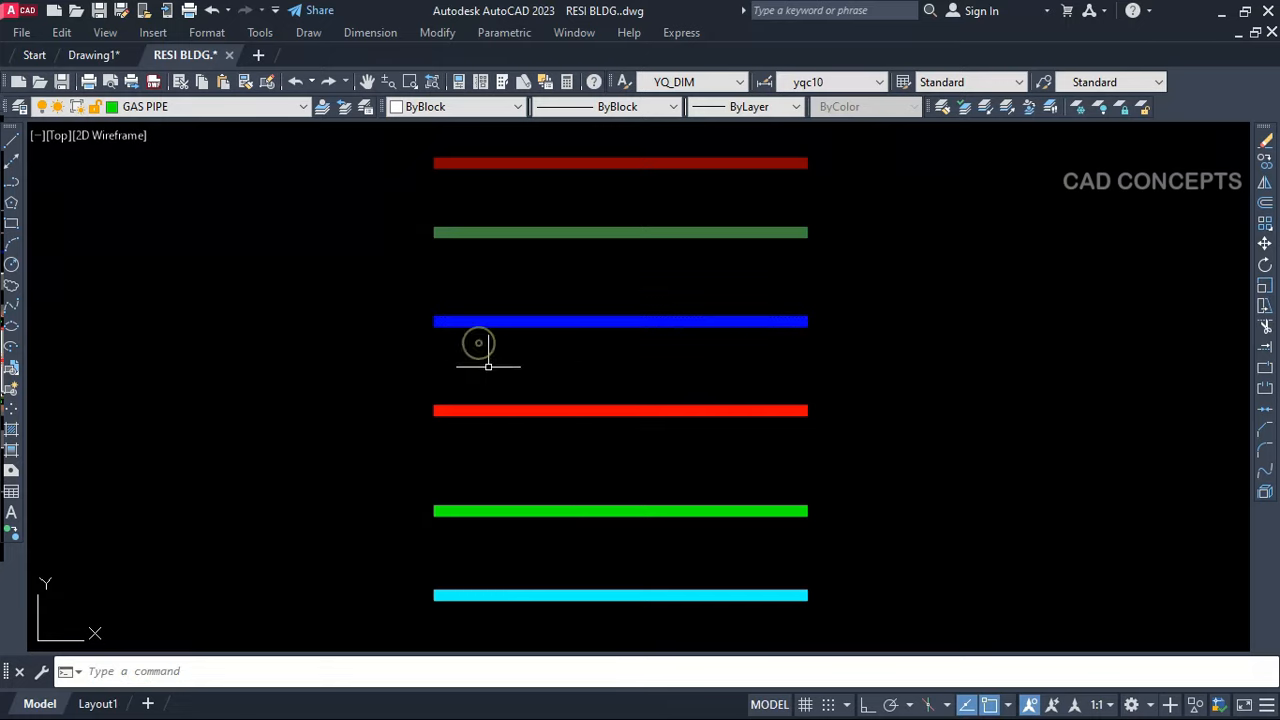
{"action": "key", "text": "Escape"}
{"action": "left_click", "coordinate": [482, 410]}
{"action": "key", "text": "Escape"}
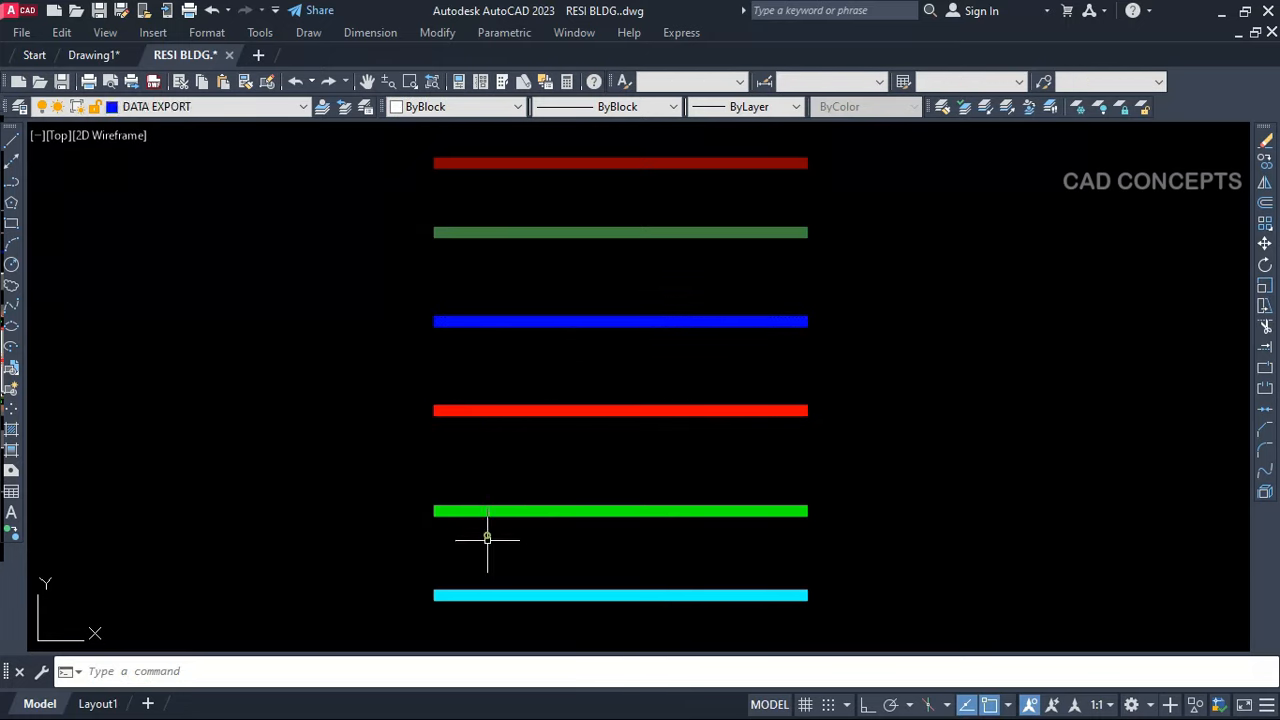
{"action": "left_click", "coordinate": [500, 596]}
{"action": "key", "text": "Escape"}
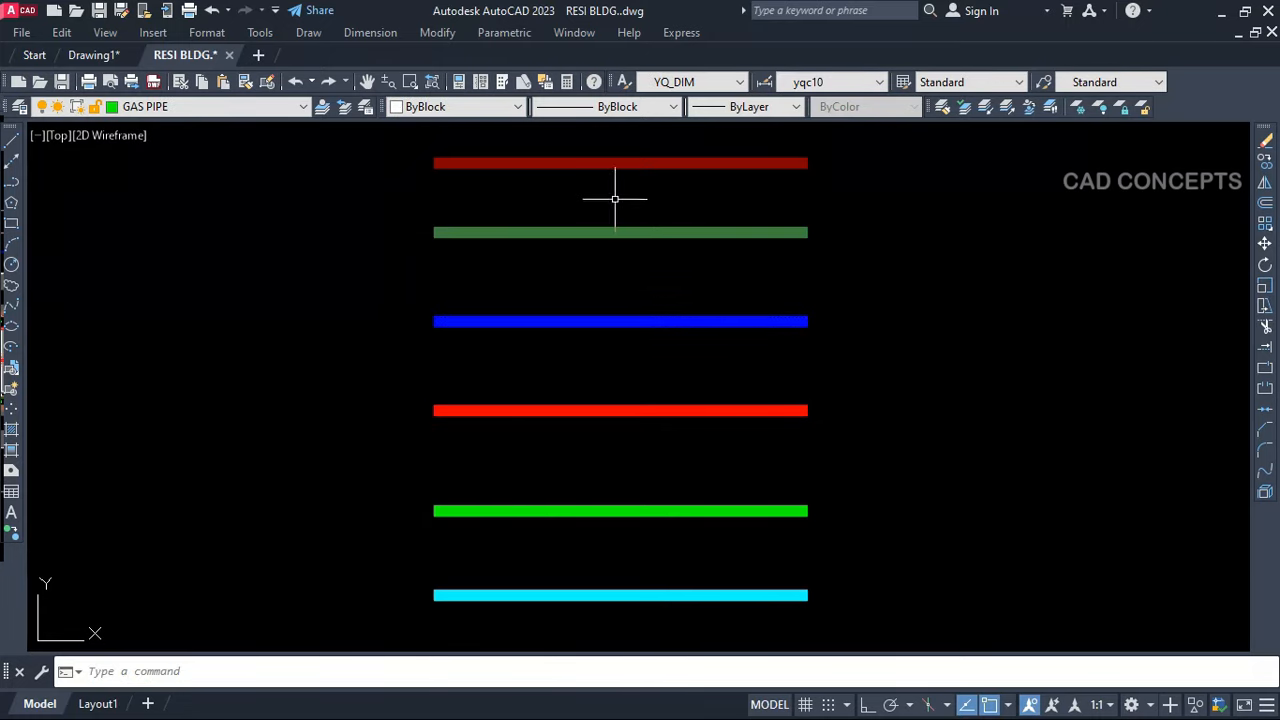
Run LL on all six coloured lines to label each with its layer name
{"action": "type", "text": "ll"}
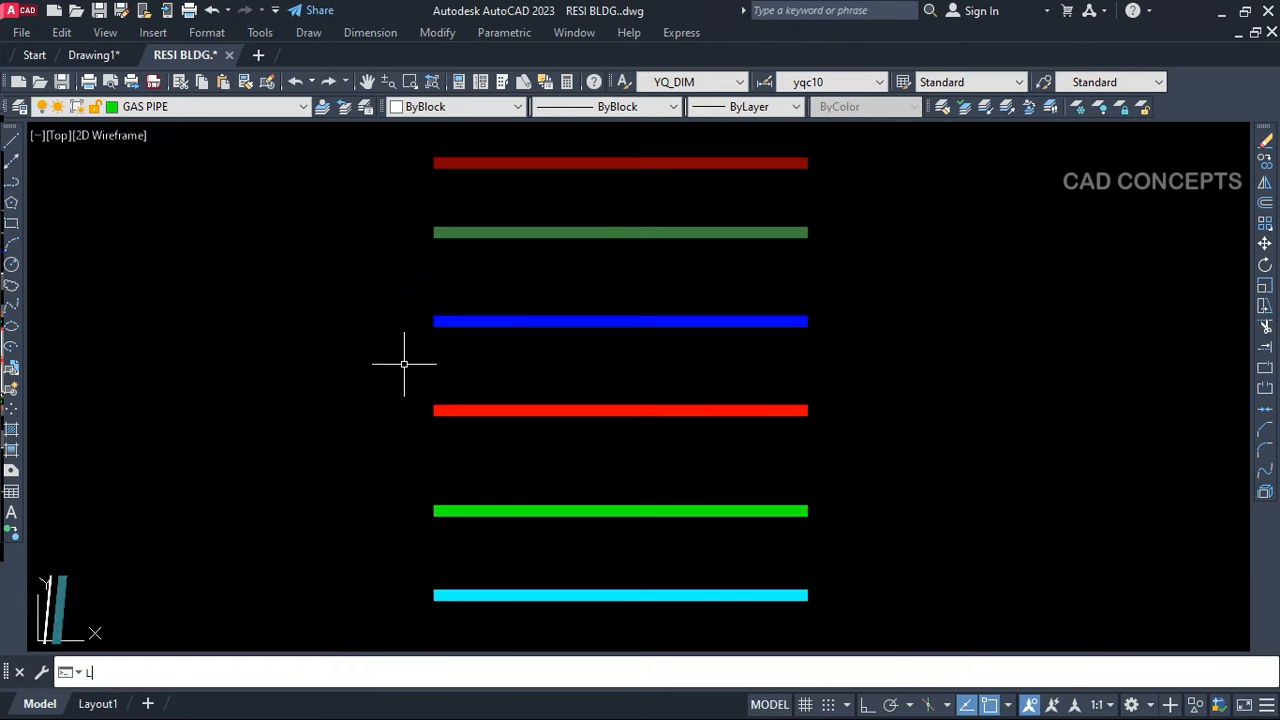
{"action": "key", "text": "Return"}
{"action": "left_click", "coordinate": [398, 640]}
{"action": "left_click", "coordinate": [836, 134]}
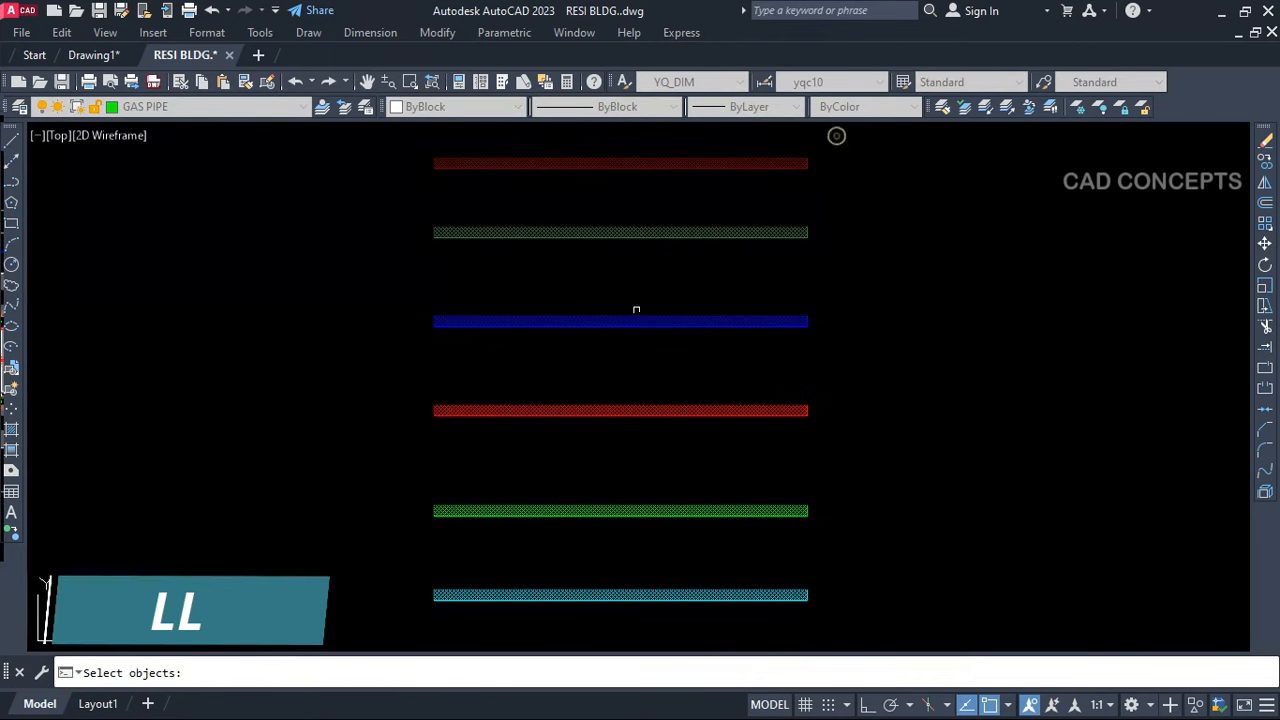
{"action": "key", "text": "Return"}
Explode the six layer name labels above the coloured lines
{"action": "left_click", "coordinate": [533, 137]}
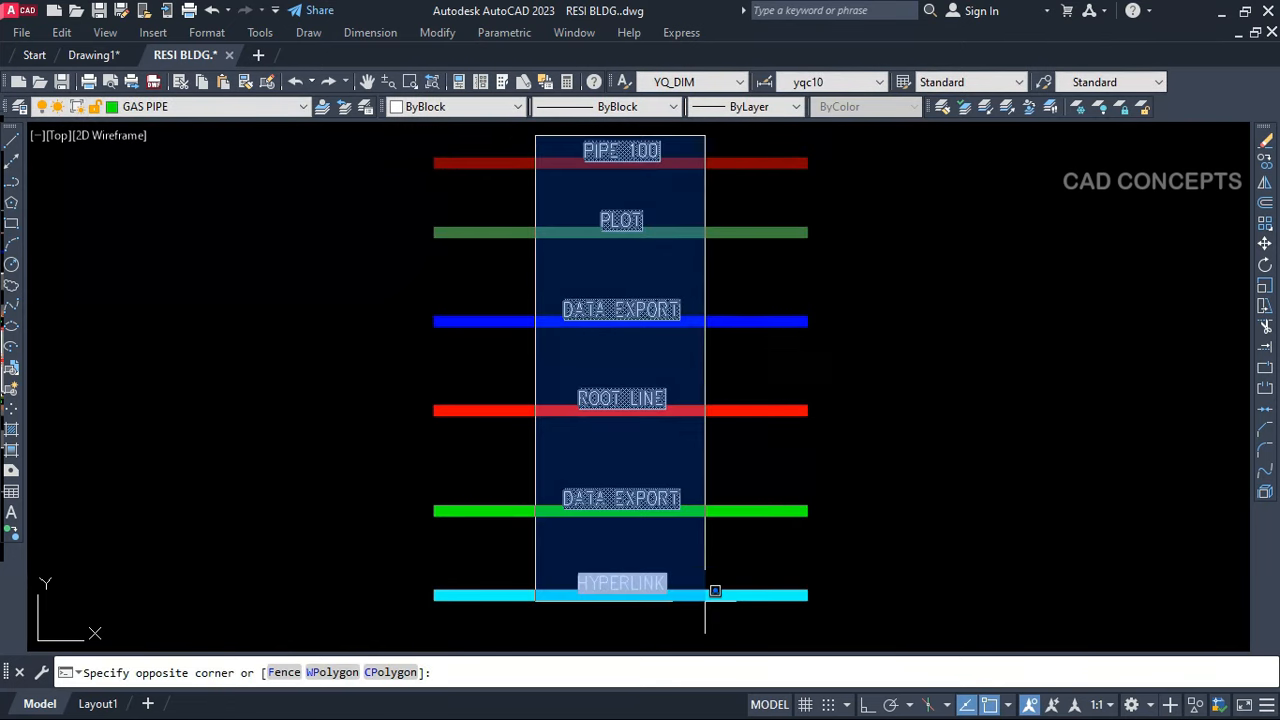
{"action": "left_click", "coordinate": [736, 637]}
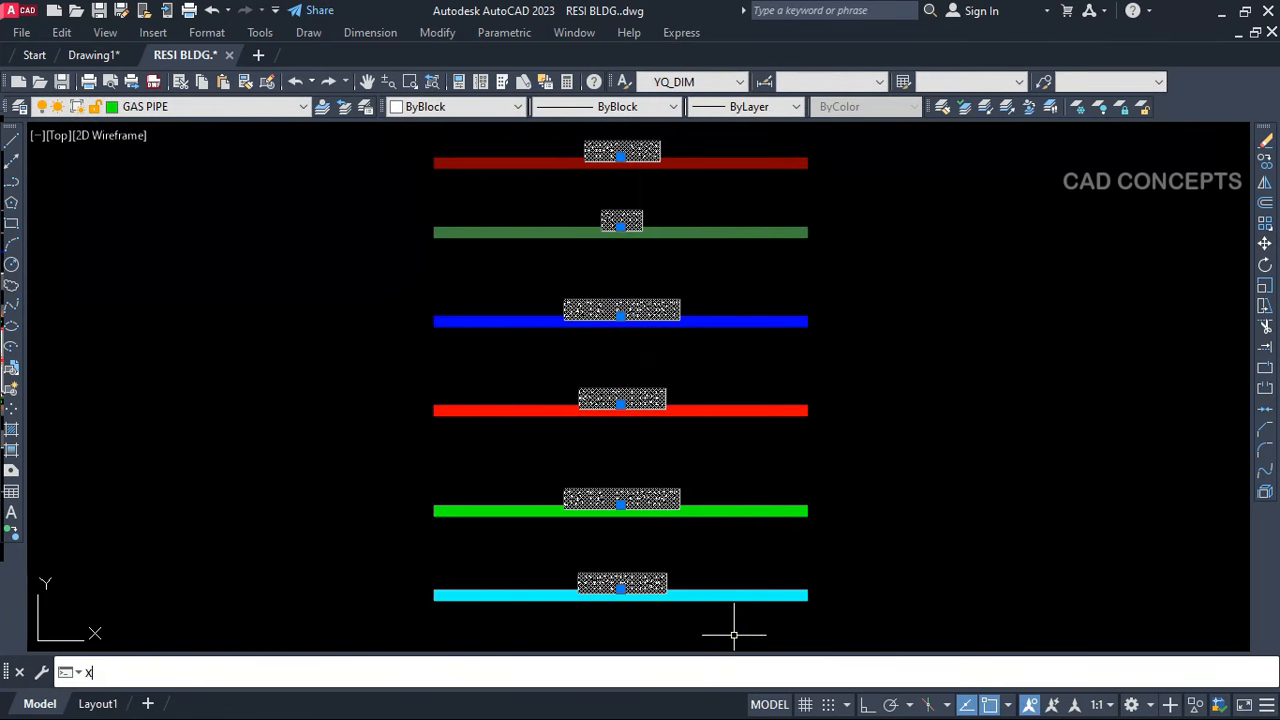
{"action": "type", "text": "x"}
{"action": "key", "text": "Return"}
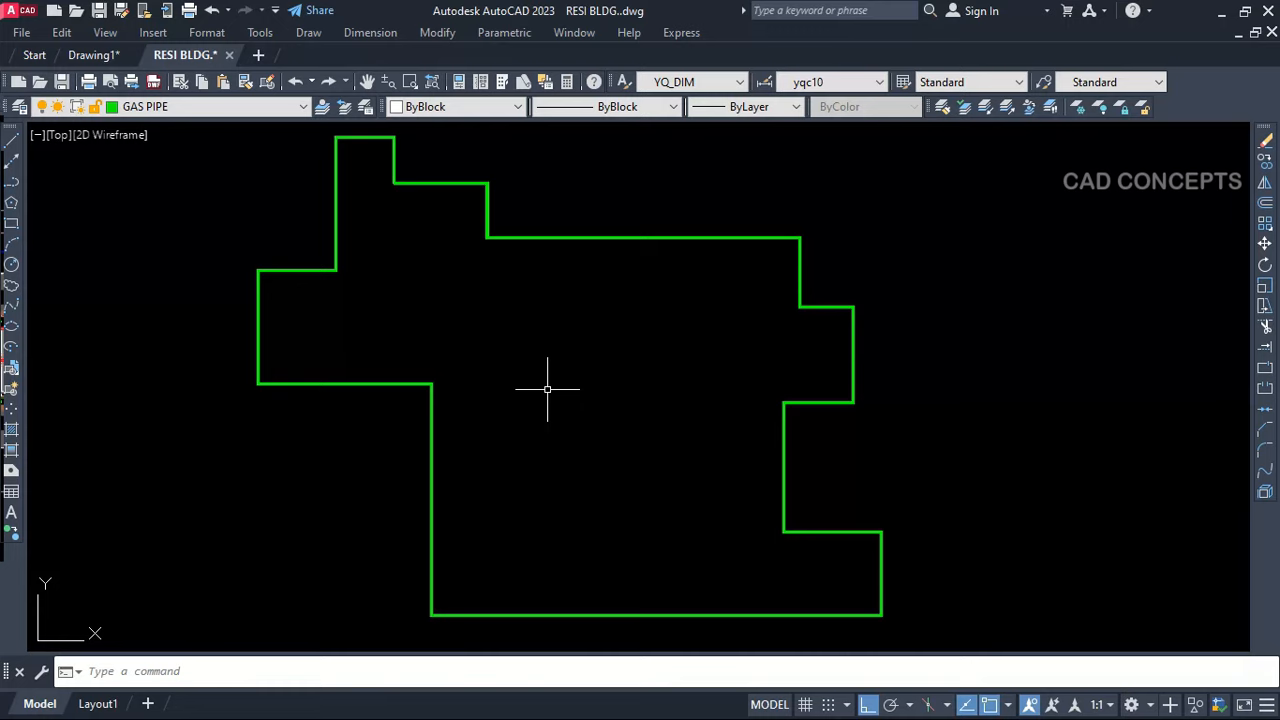
Run AD on the green building outline polyline to dimension its segments, with linear dimensions above the line and arc dimensions inside the arc
{"action": "type", "text": "ad"}
{"action": "key", "text": "Return"}
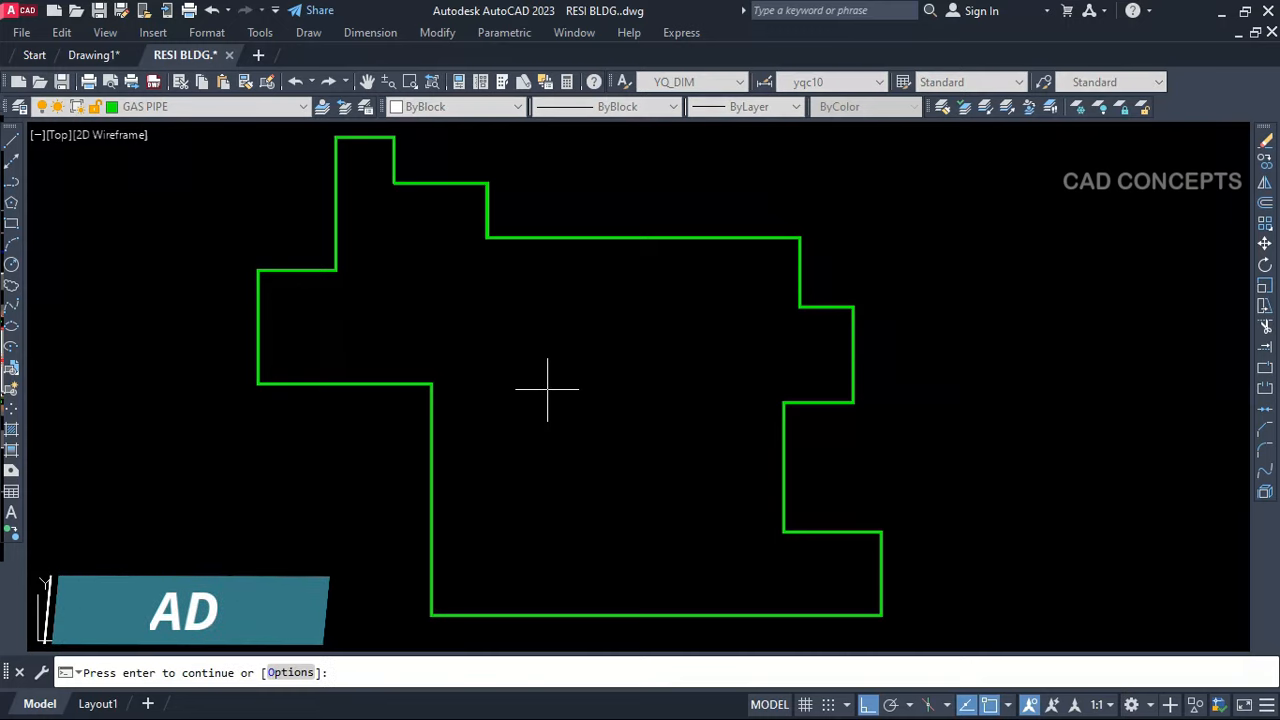
{"action": "left_click", "coordinate": [285, 672]}
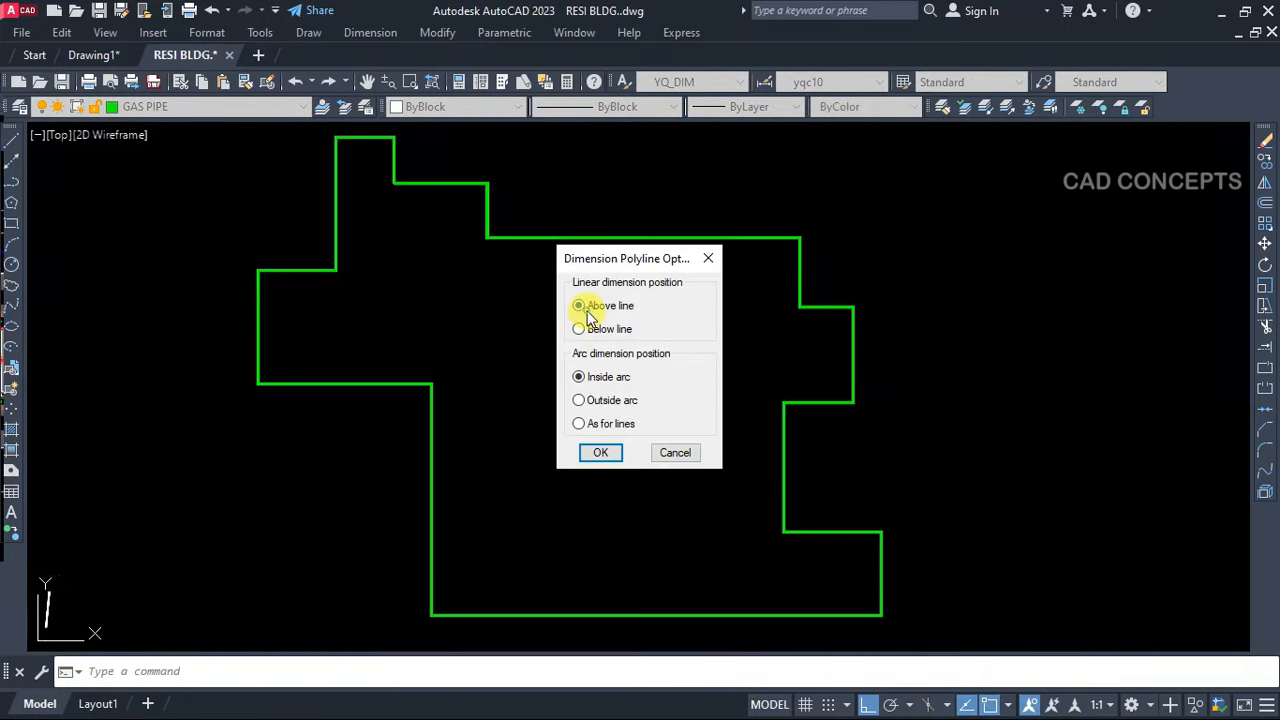
{"action": "left_click", "coordinate": [588, 332]}
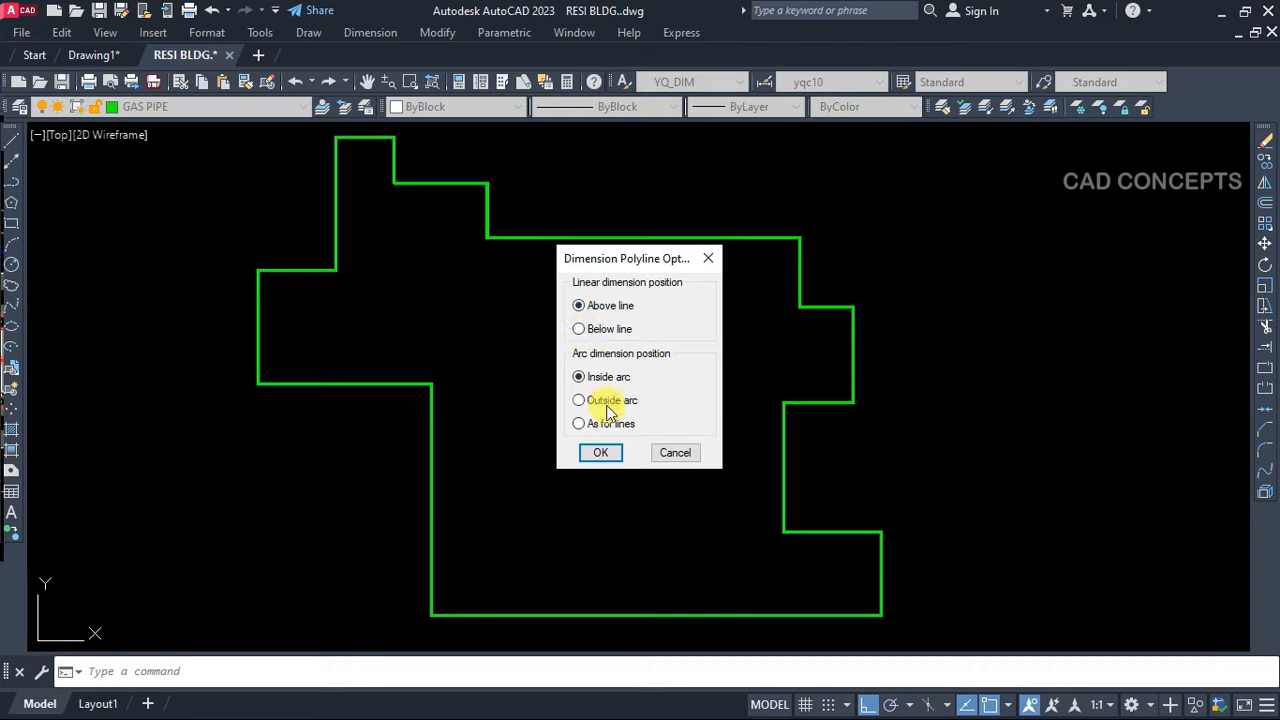
{"action": "left_click", "coordinate": [600, 452]}
{"action": "left_click", "coordinate": [315, 270]}
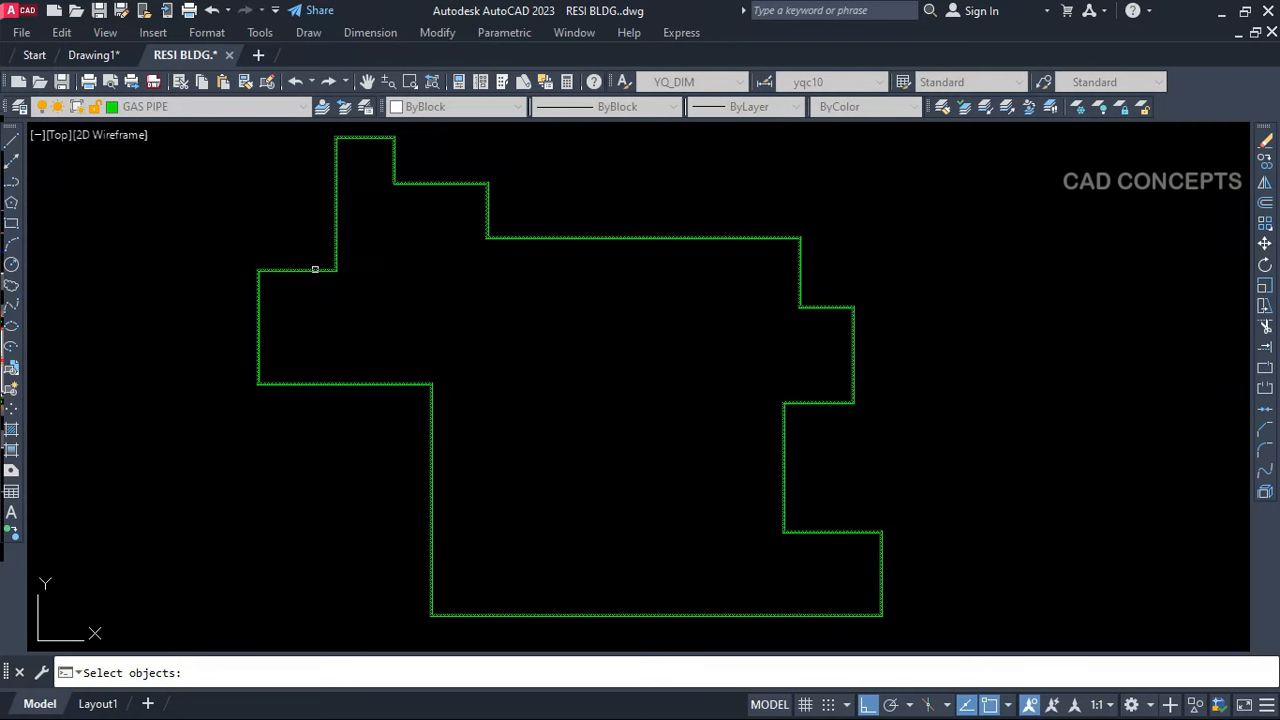
{"action": "key", "text": "Return"}
{"action": "middle_click_drag", "start_coordinate": [519, 479], "coordinate": [517, 494]}
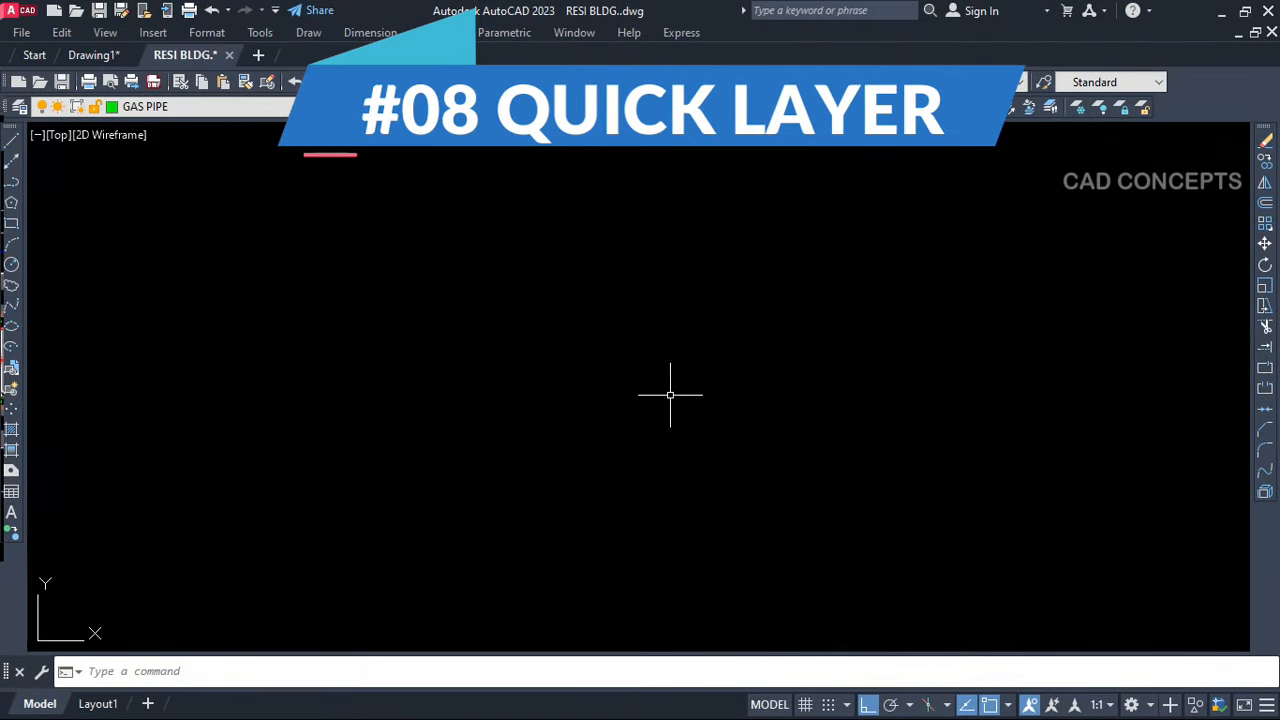
Run NL to create a layer named WALL LAYER in white
{"action": "type", "text": "NL"}
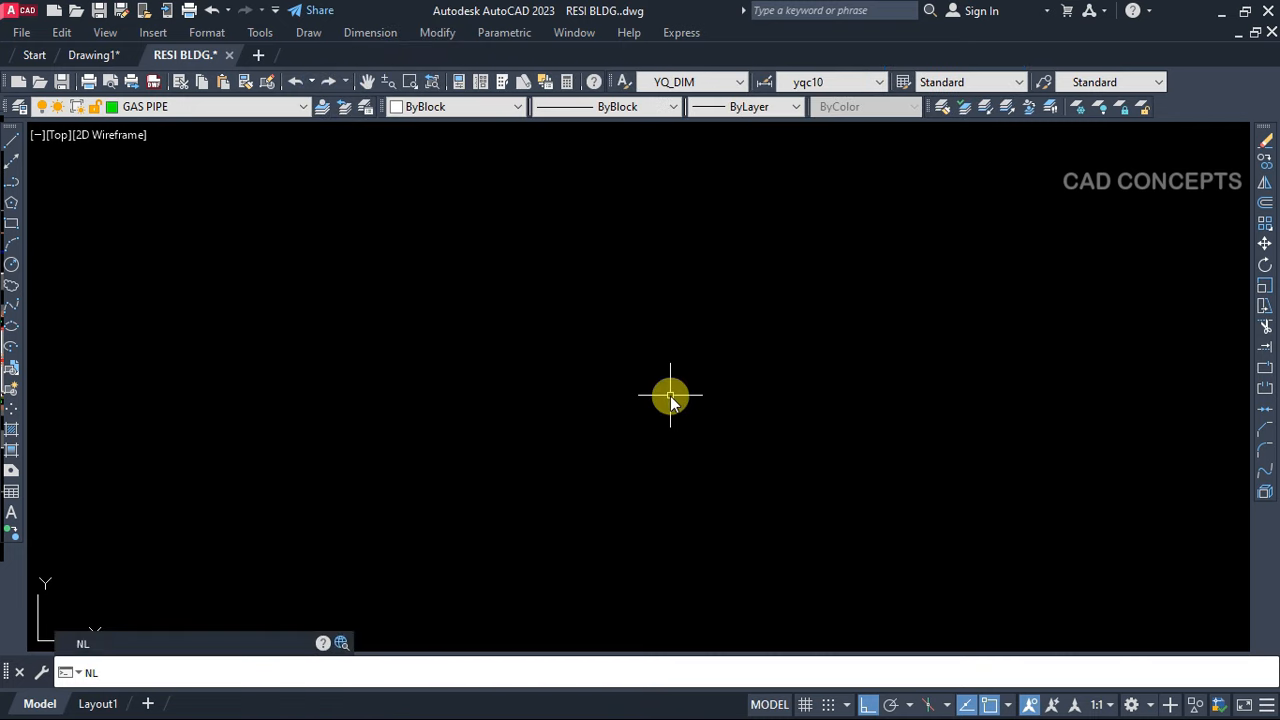
{"action": "key", "text": "Return"}
{"action": "left_click_drag", "start_coordinate": [584, 358], "coordinate": [521, 362]}
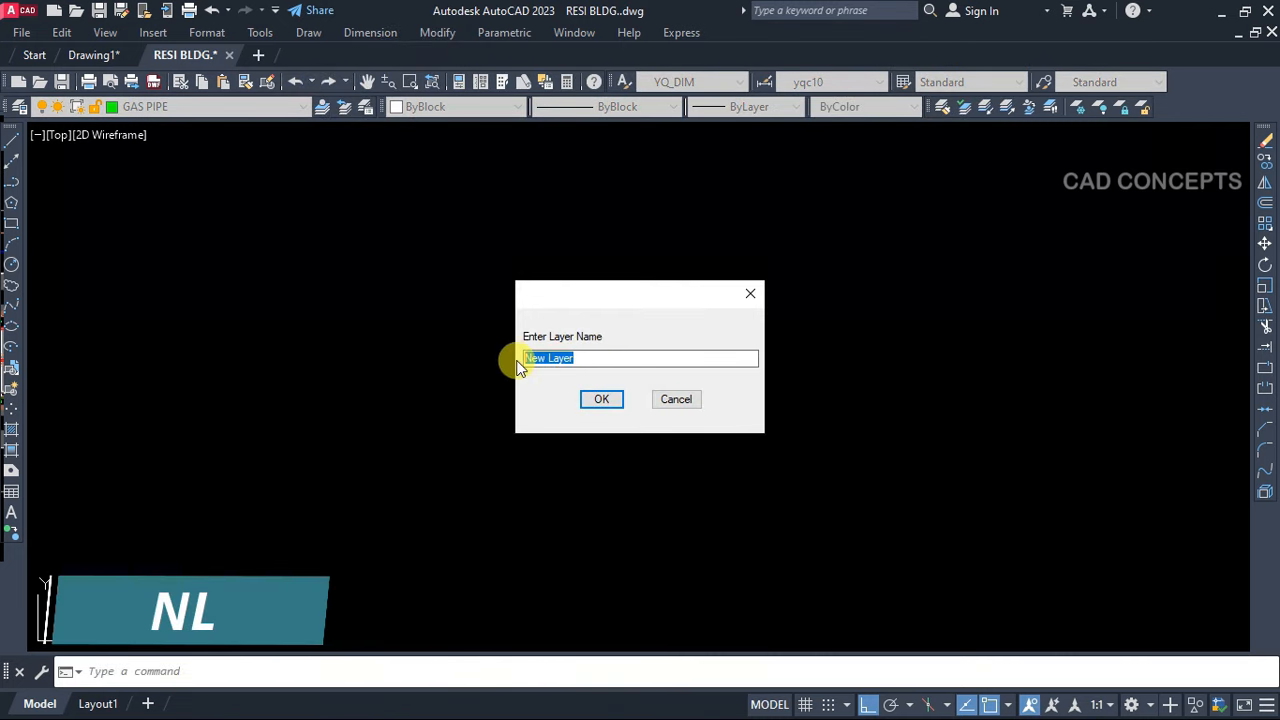
{"action": "type", "text": "WALL LAYE"}
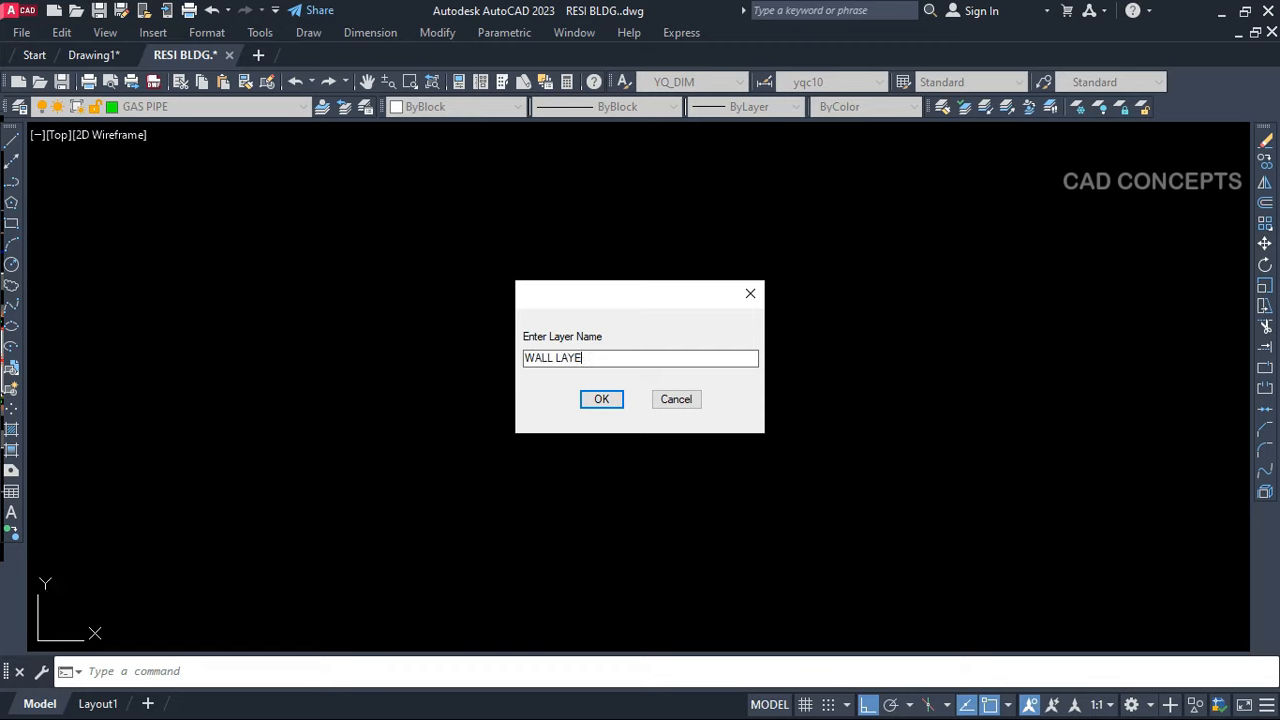
{"action": "left_click", "coordinate": [601, 399]}
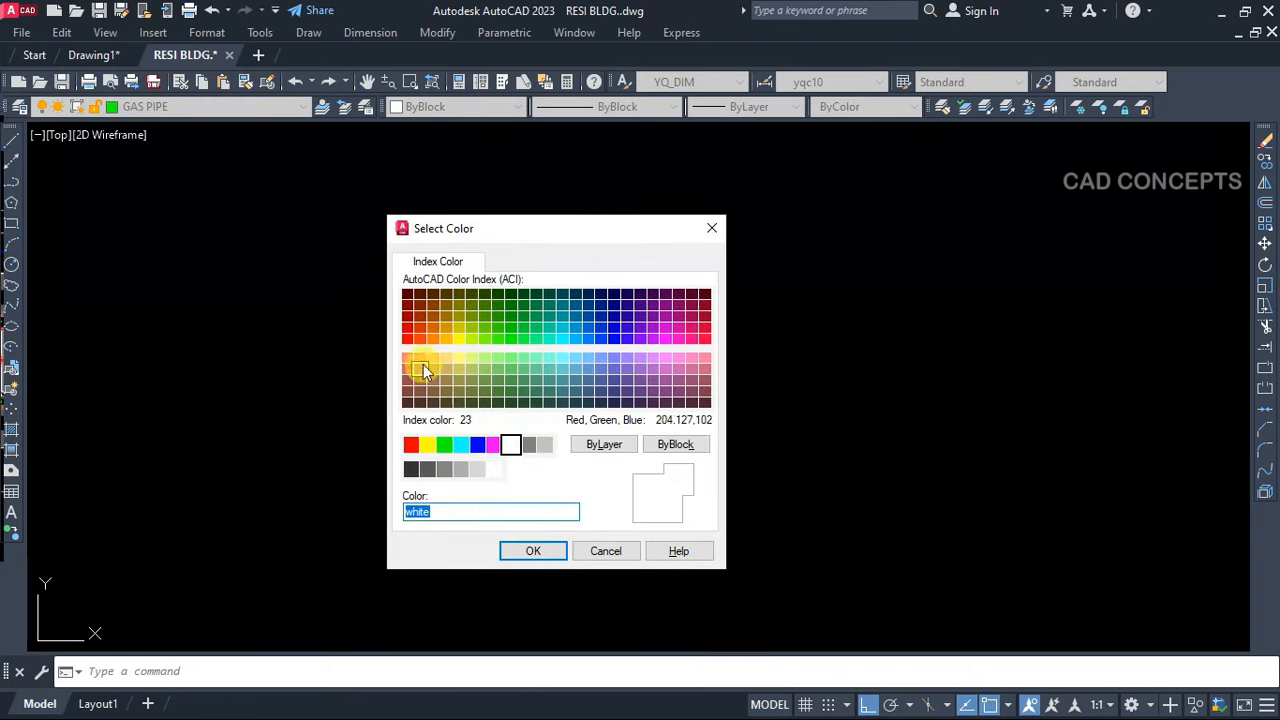
{"action": "left_click", "coordinate": [508, 444]}
{"action": "left_click", "coordinate": [533, 551]}
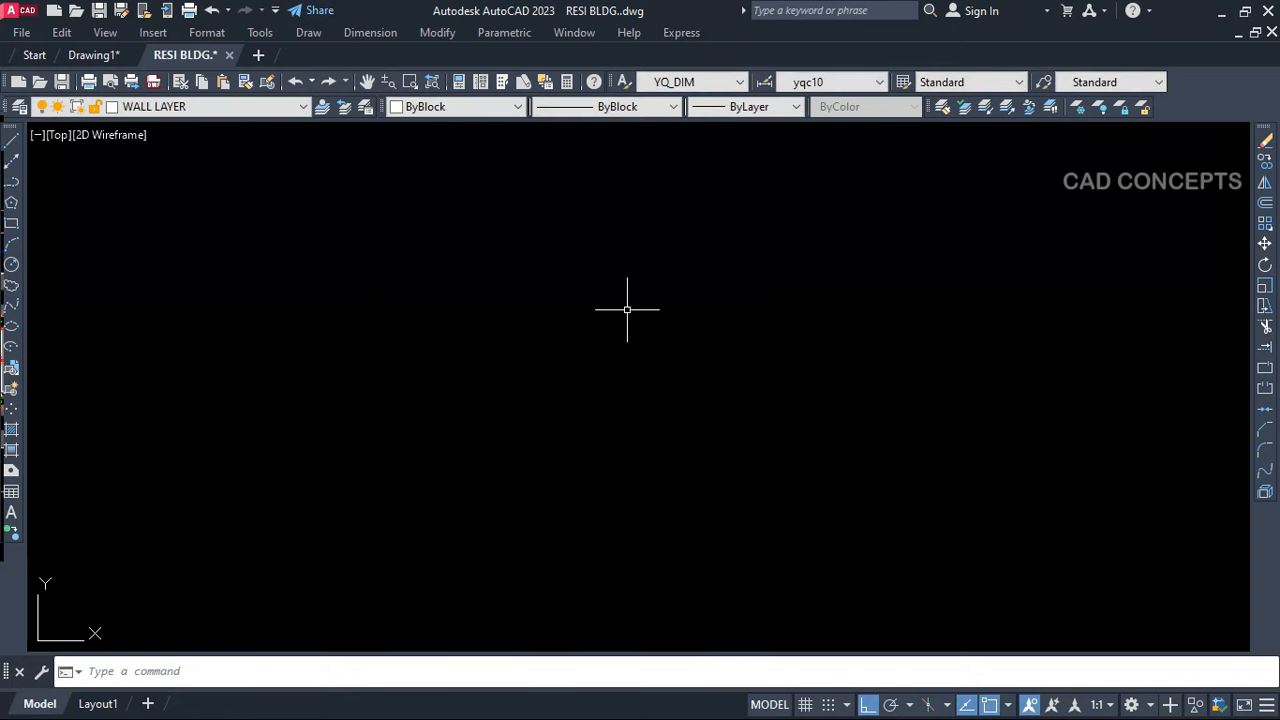
Repeat NL to create a layer named DOOR in magenta
{"action": "key", "text": "Return"}
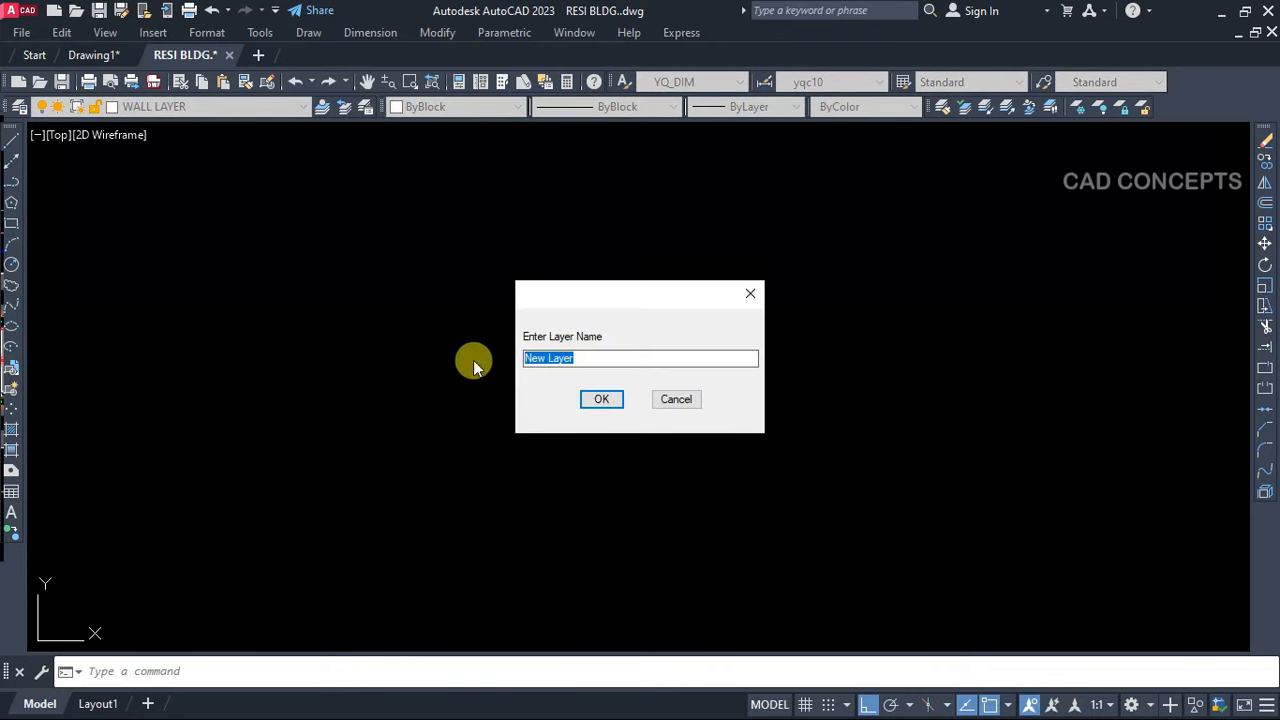
{"action": "type", "text": "DOOR"}
{"action": "left_click", "coordinate": [600, 399]}
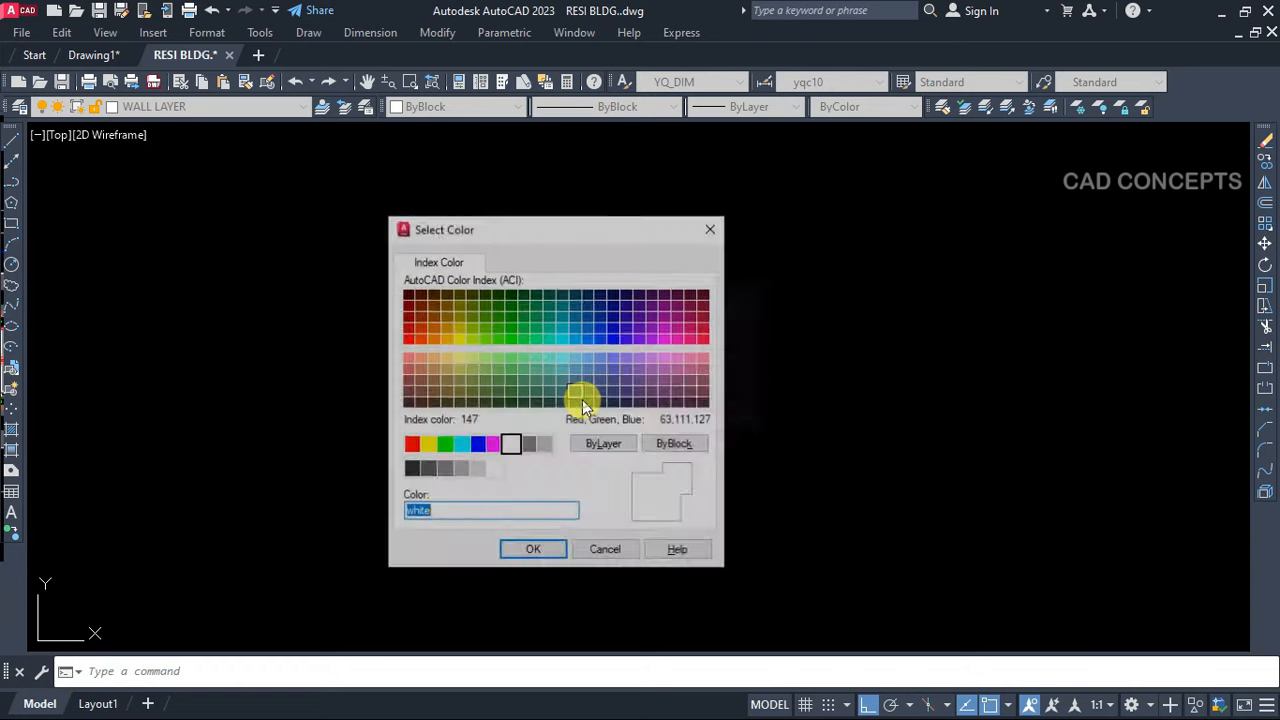
{"action": "left_click", "coordinate": [494, 444]}
{"action": "left_click", "coordinate": [522, 553]}
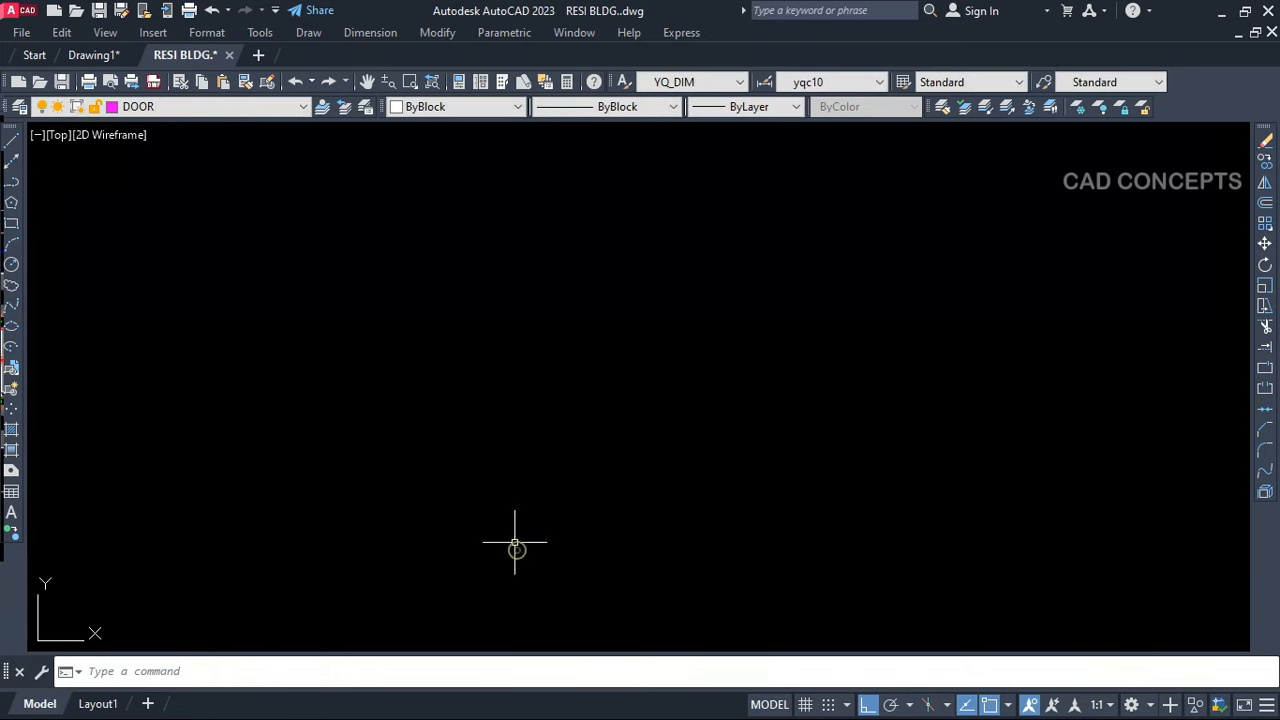
Create another quick layer named WINDOW with the colour yellow
{"action": "key", "text": "Return"}
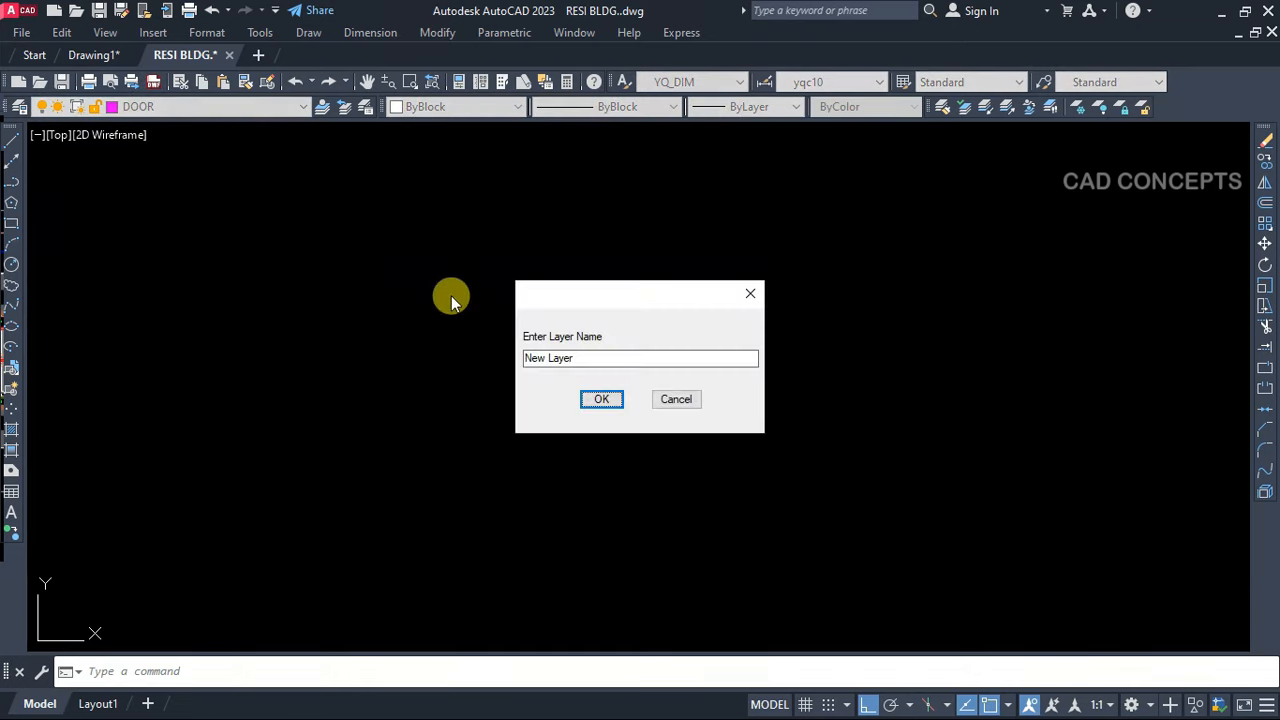
{"action": "left_click_drag", "start_coordinate": [582, 357], "coordinate": [489, 360]}
{"action": "type", "text": "WI"}
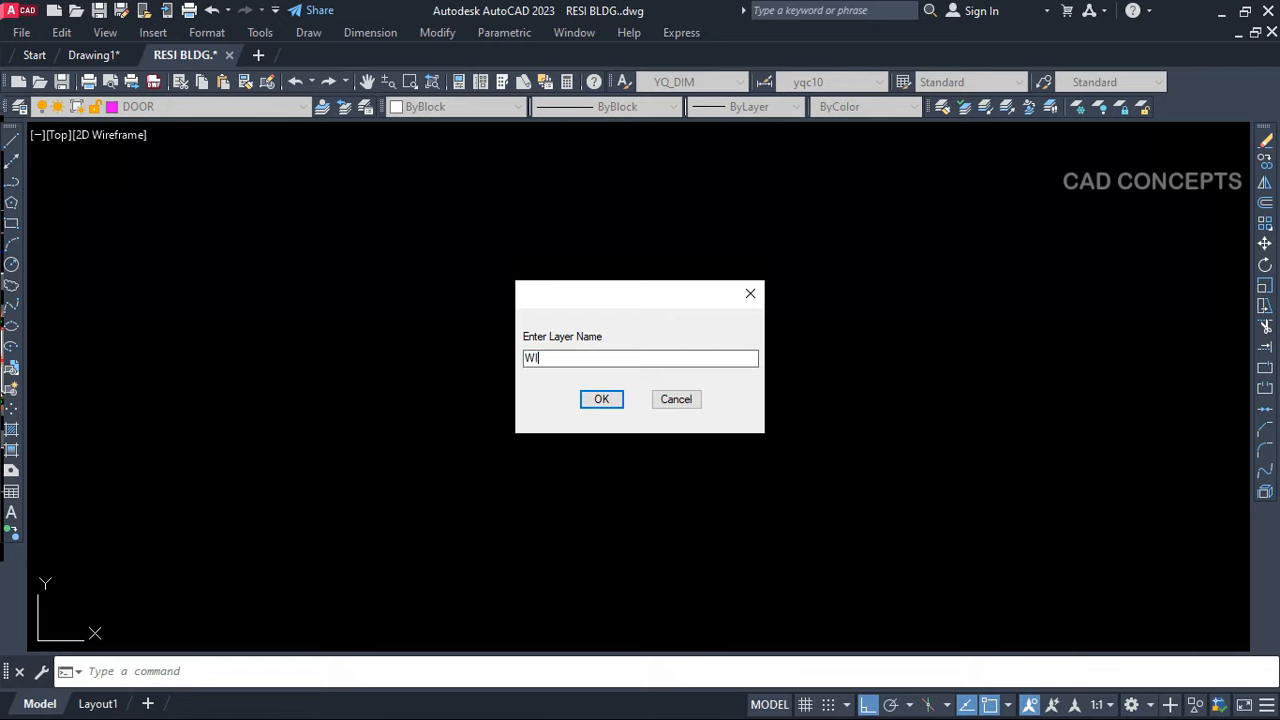
{"action": "type", "text": "NDOW"}
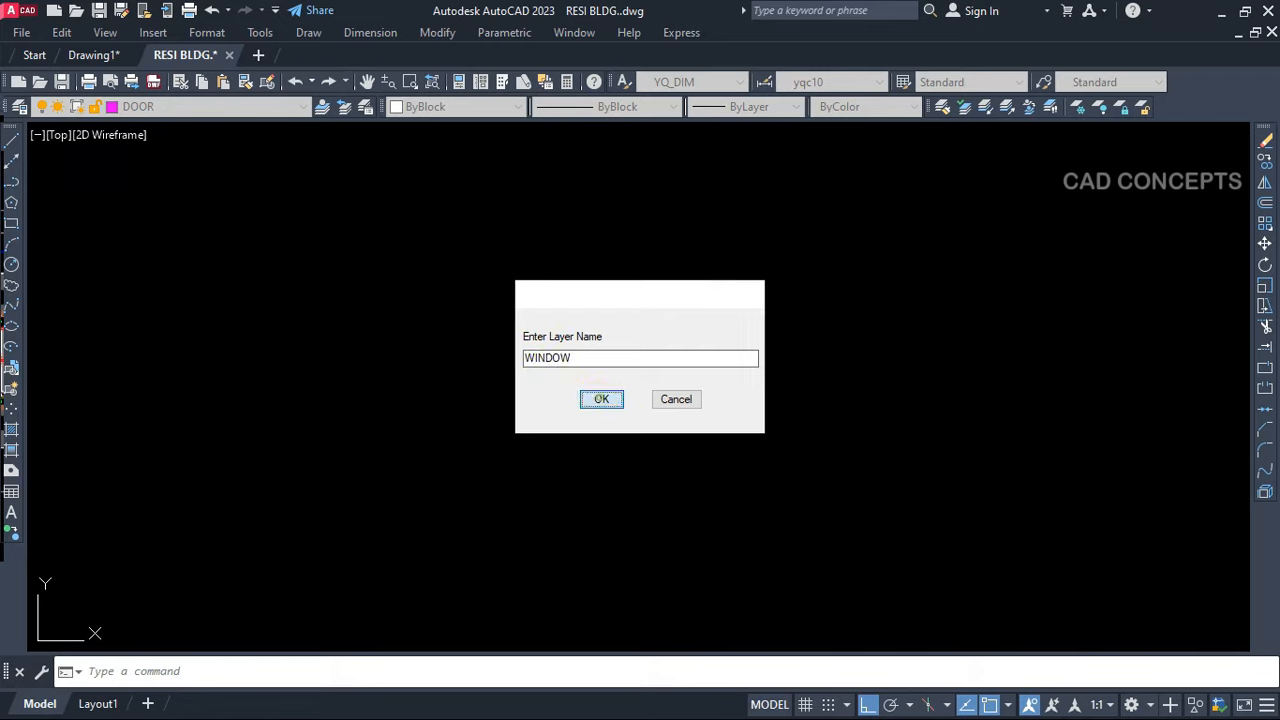
{"action": "left_click", "coordinate": [601, 399]}
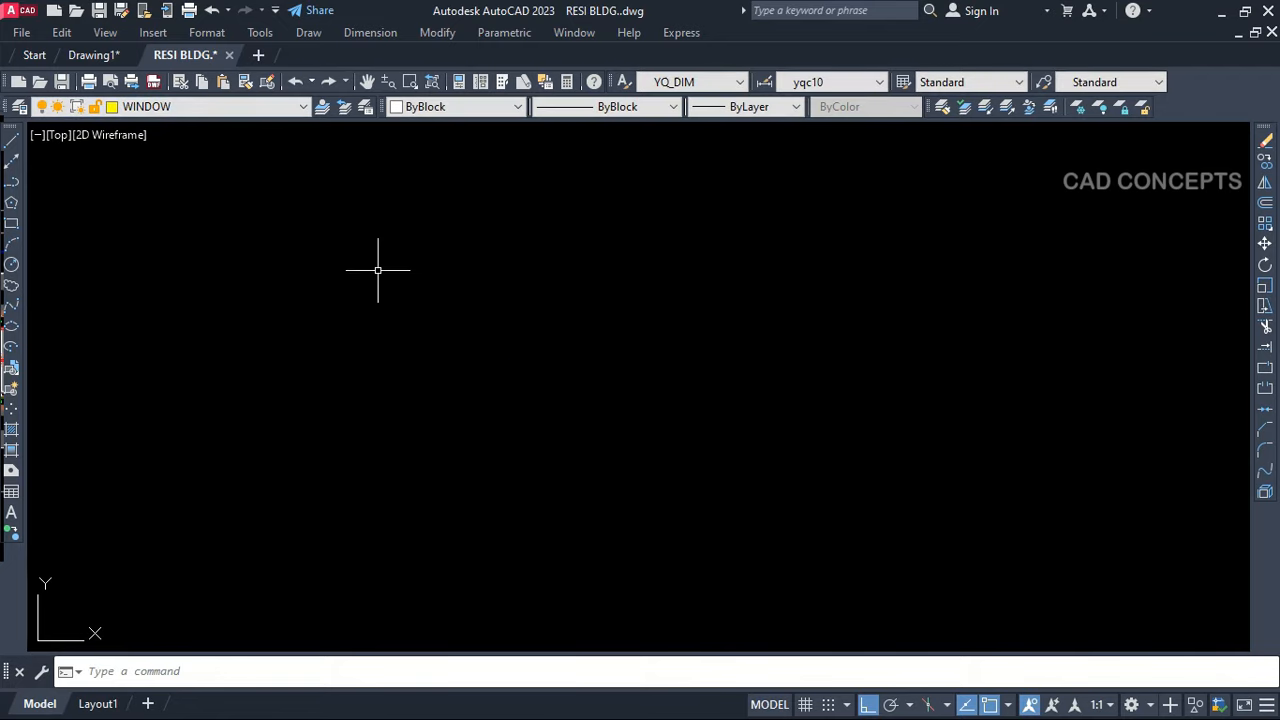
Create a fourth quick layer named DESIGN in a dark green shade and check it in the layer list
{"action": "key", "text": "Return"}
{"action": "left_click_drag", "start_coordinate": [577, 358], "coordinate": [494, 346]}
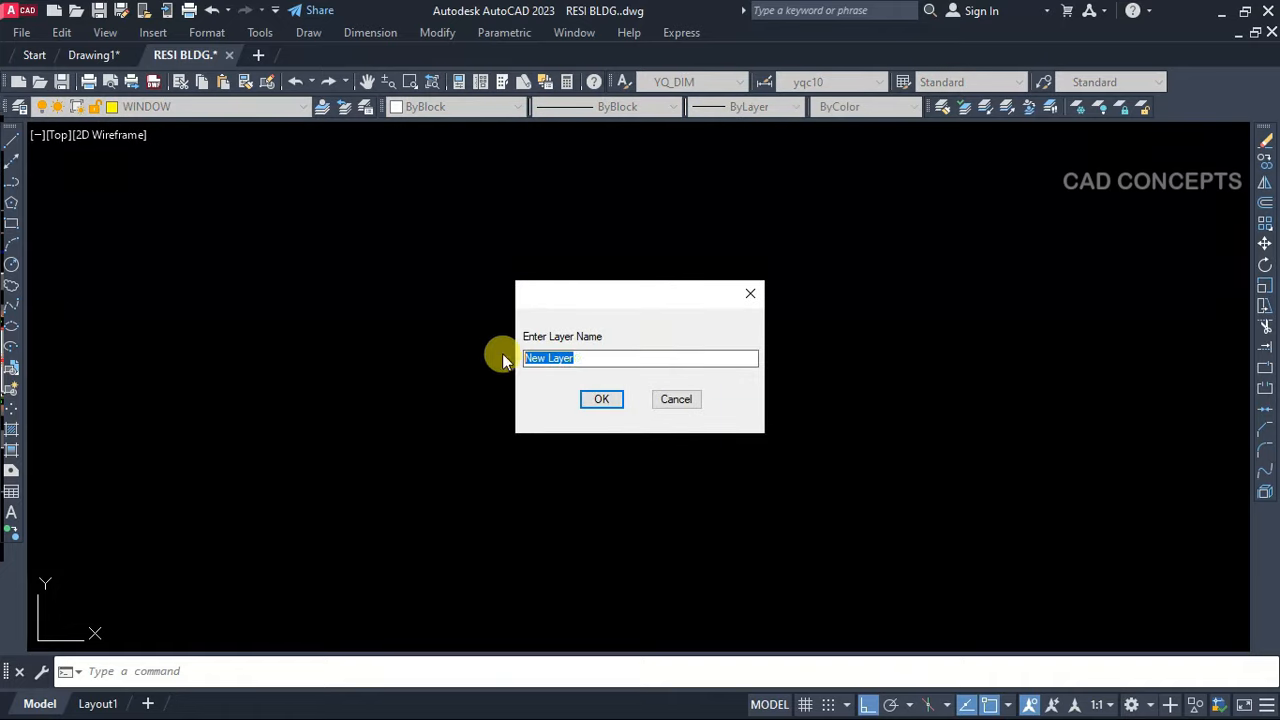
{"action": "type", "text": "DE"}
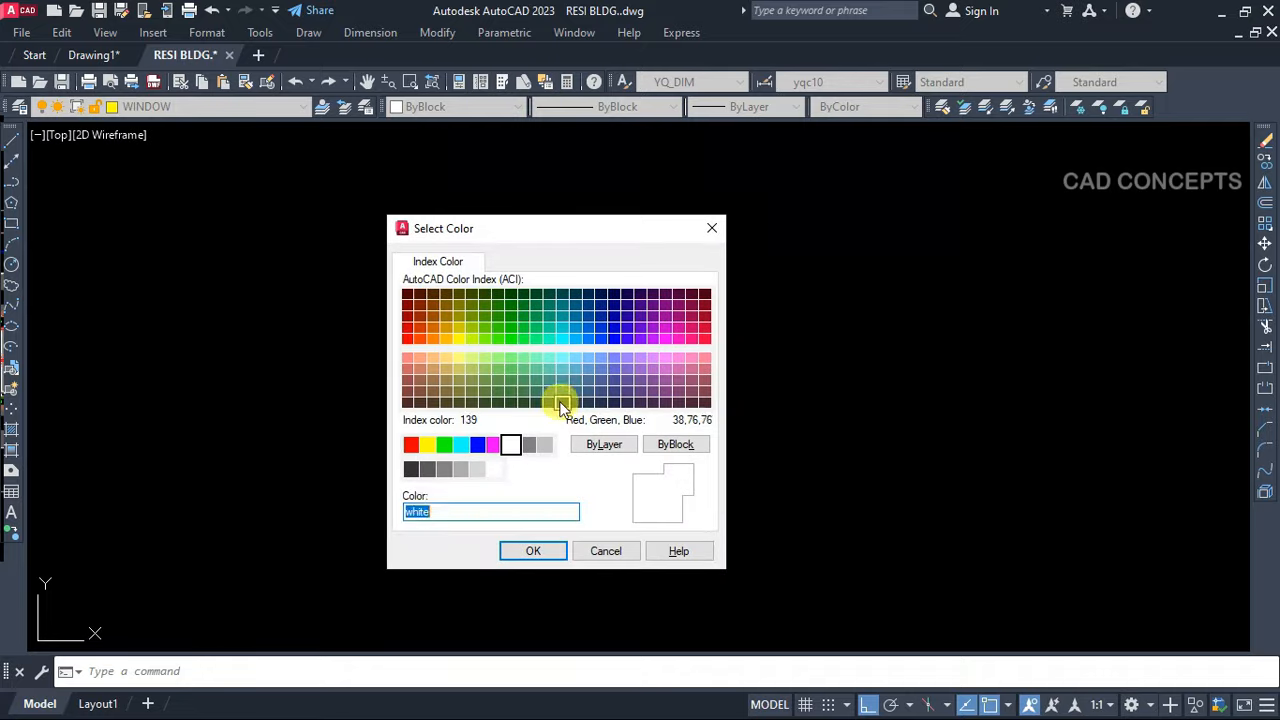
{"action": "left_click", "coordinate": [537, 413]}
{"action": "left_click", "coordinate": [527, 546]}
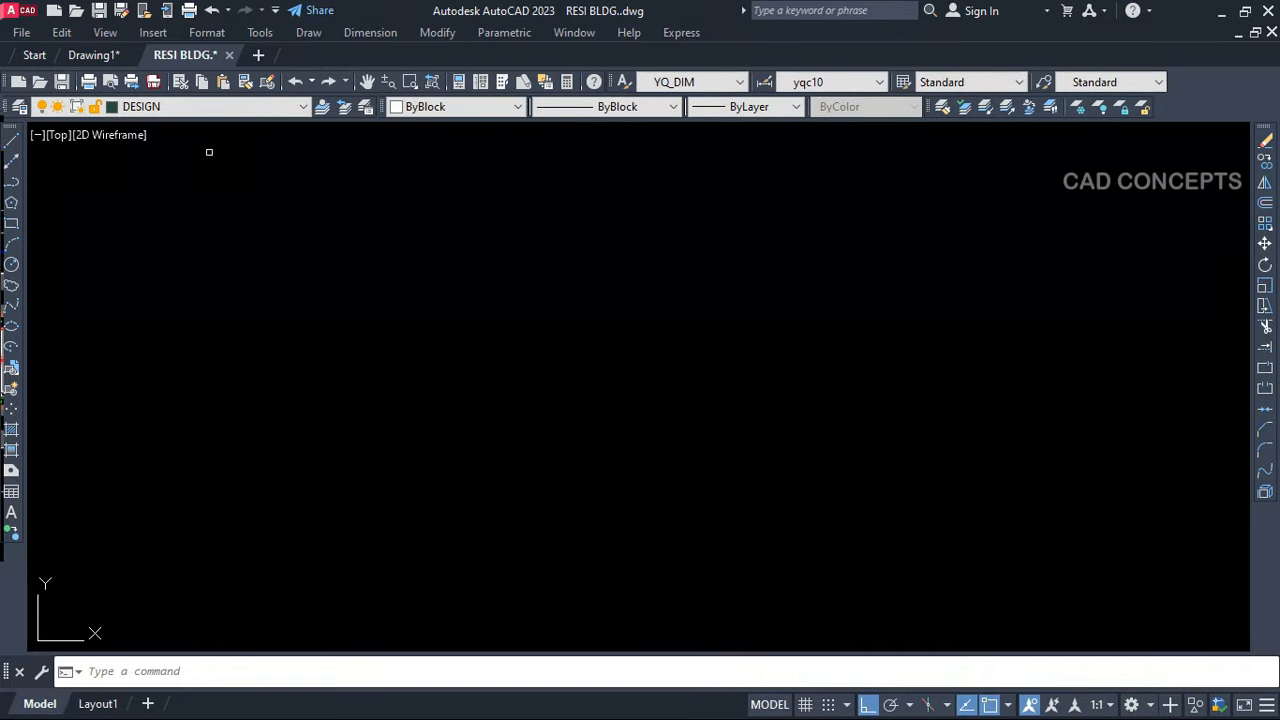
{"action": "left_click", "coordinate": [183, 113]}
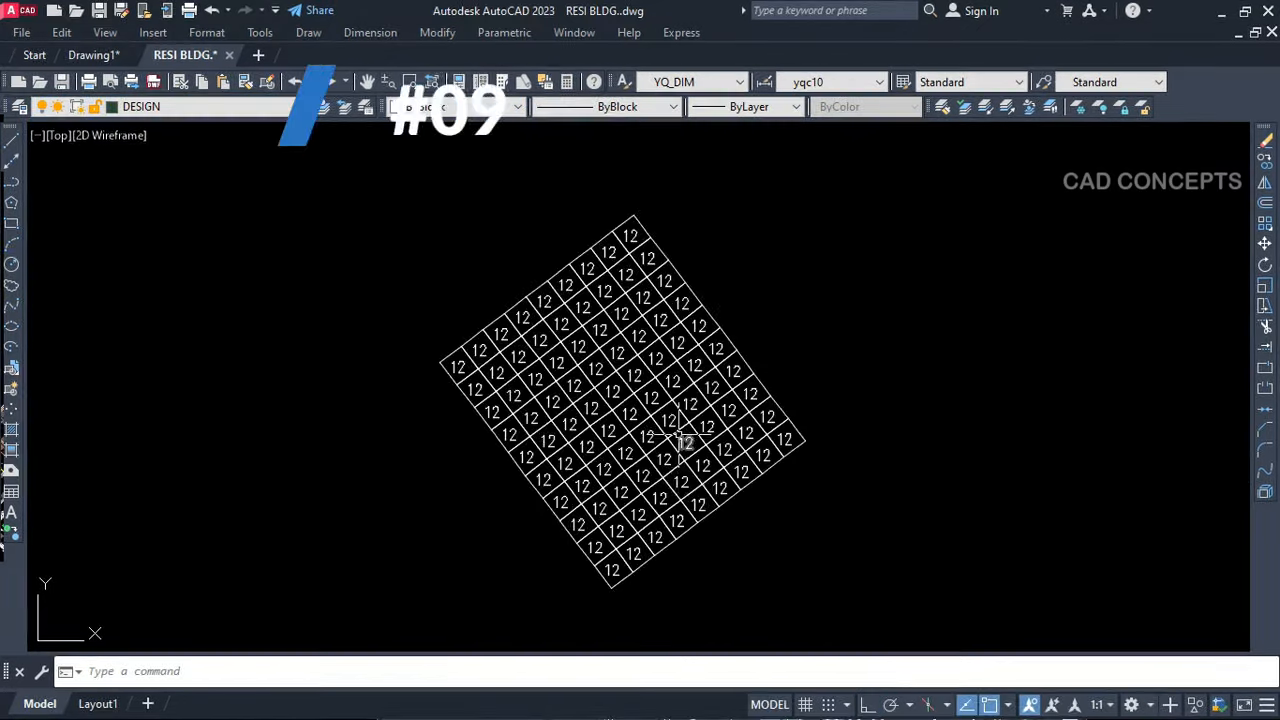
Examine how the 12 texts are oriented relative to the cells of the rotated grid
{"action": "scroll", "coordinate": [681, 436], "scroll_direction": "up", "scroll_amount": 2}
{"action": "scroll", "coordinate": [586, 458], "scroll_direction": "down", "scroll_amount": 2}
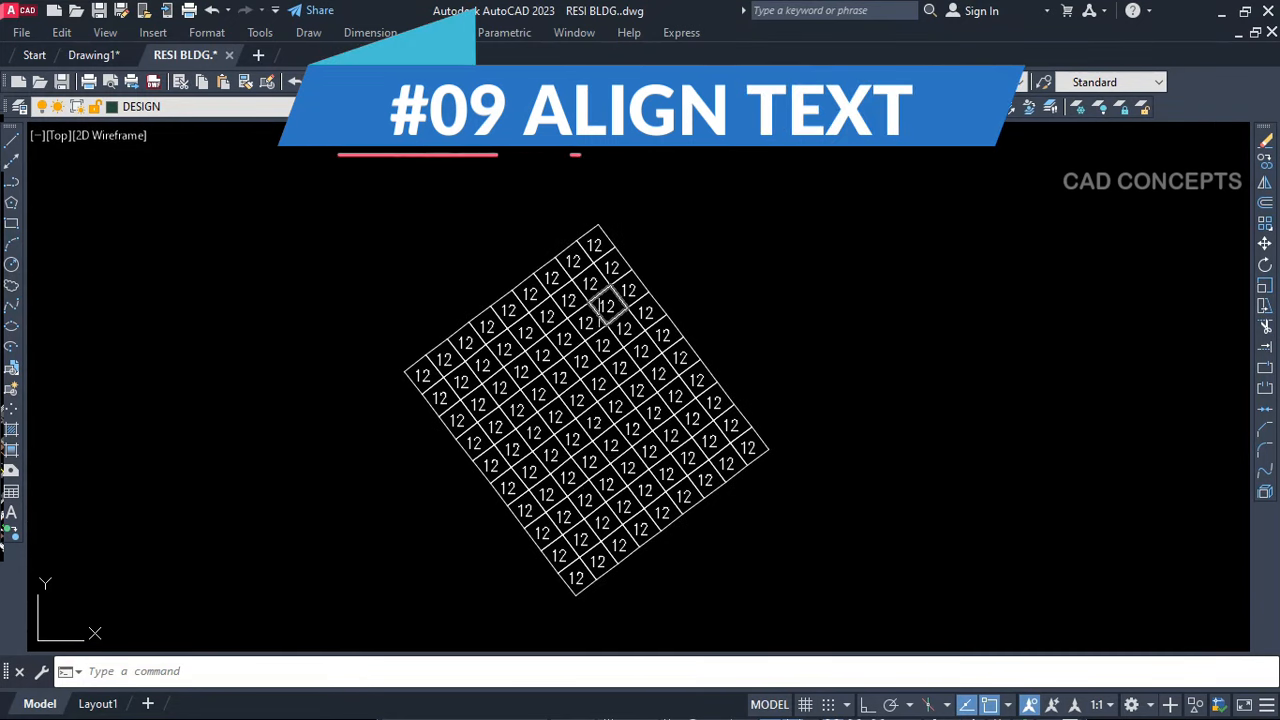
{"action": "scroll", "coordinate": [460, 360], "scroll_direction": "up", "scroll_amount": 4}
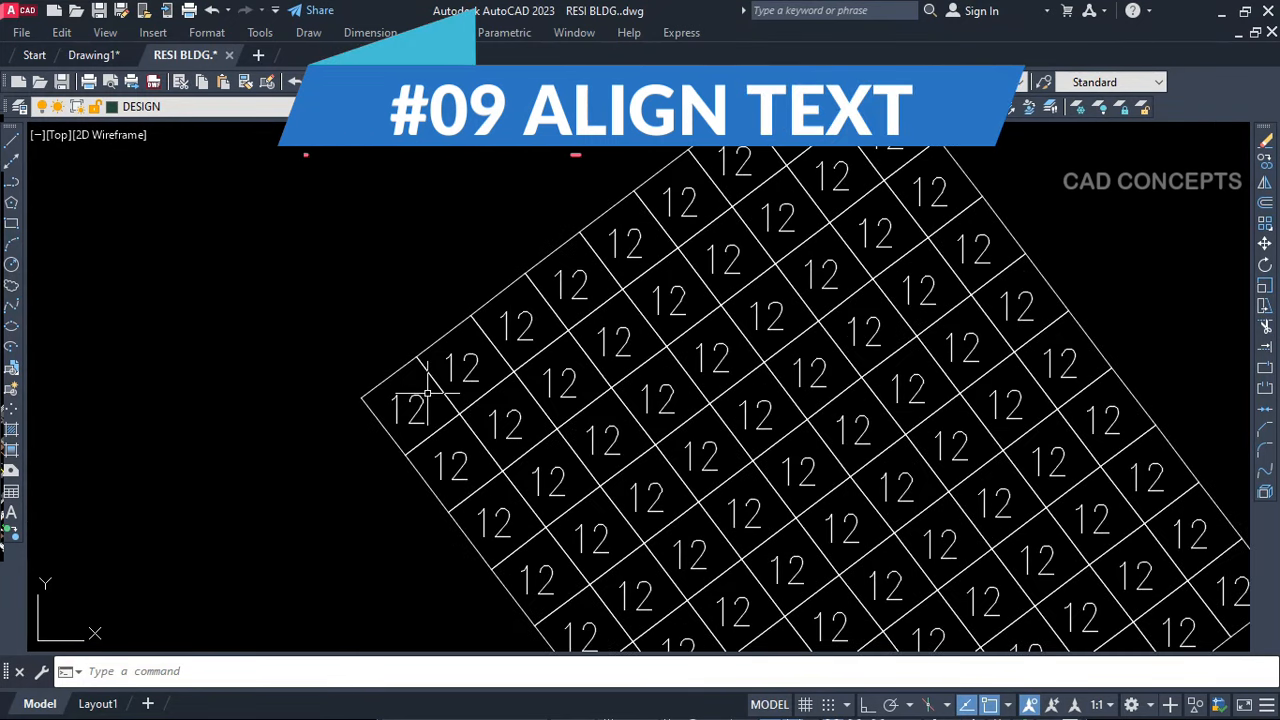
{"action": "scroll", "coordinate": [479, 357], "scroll_direction": "down", "scroll_amount": 6}
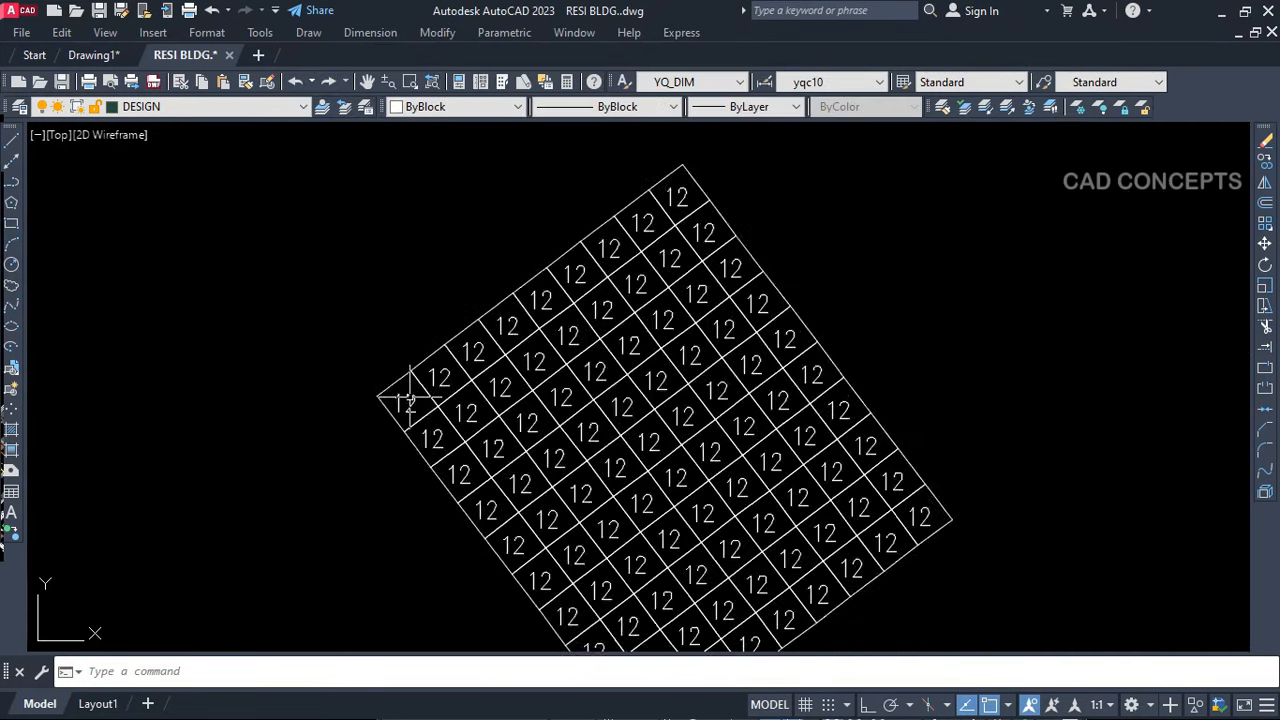
{"action": "middle_click_drag", "start_coordinate": [608, 500], "coordinate": [630, 481]}
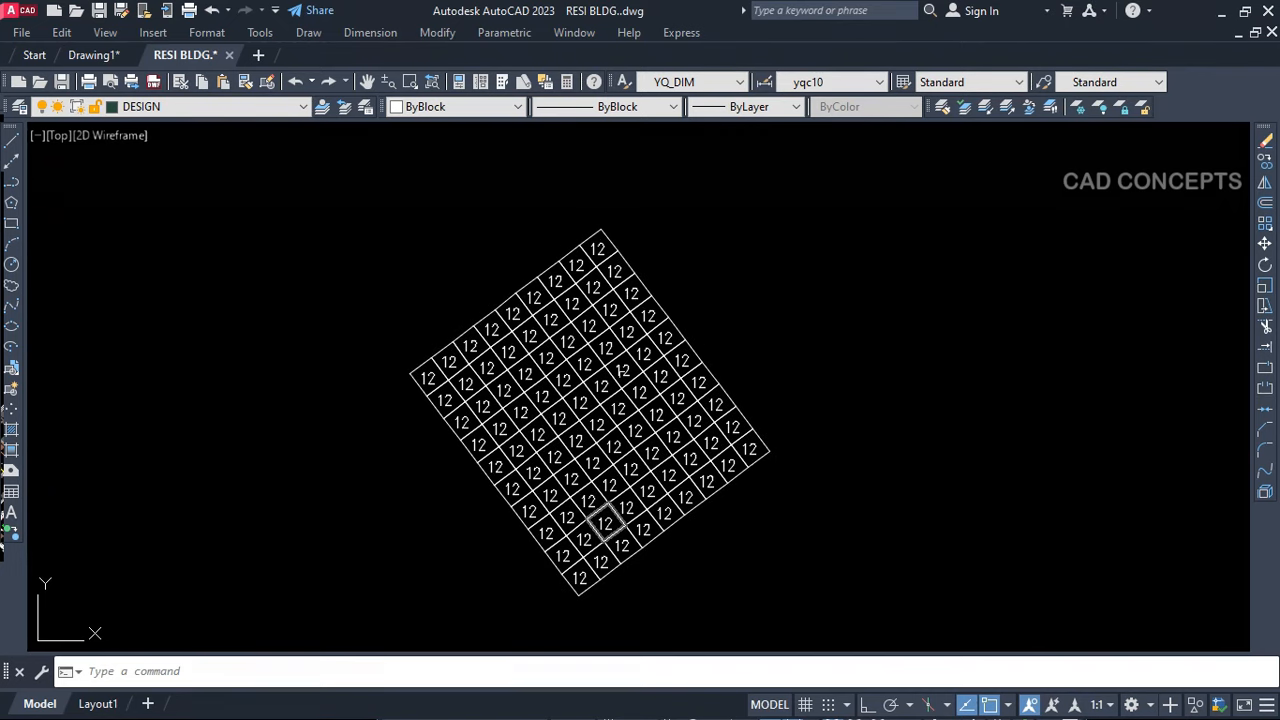
{"action": "scroll", "coordinate": [622, 371], "scroll_direction": "up", "scroll_amount": 2}
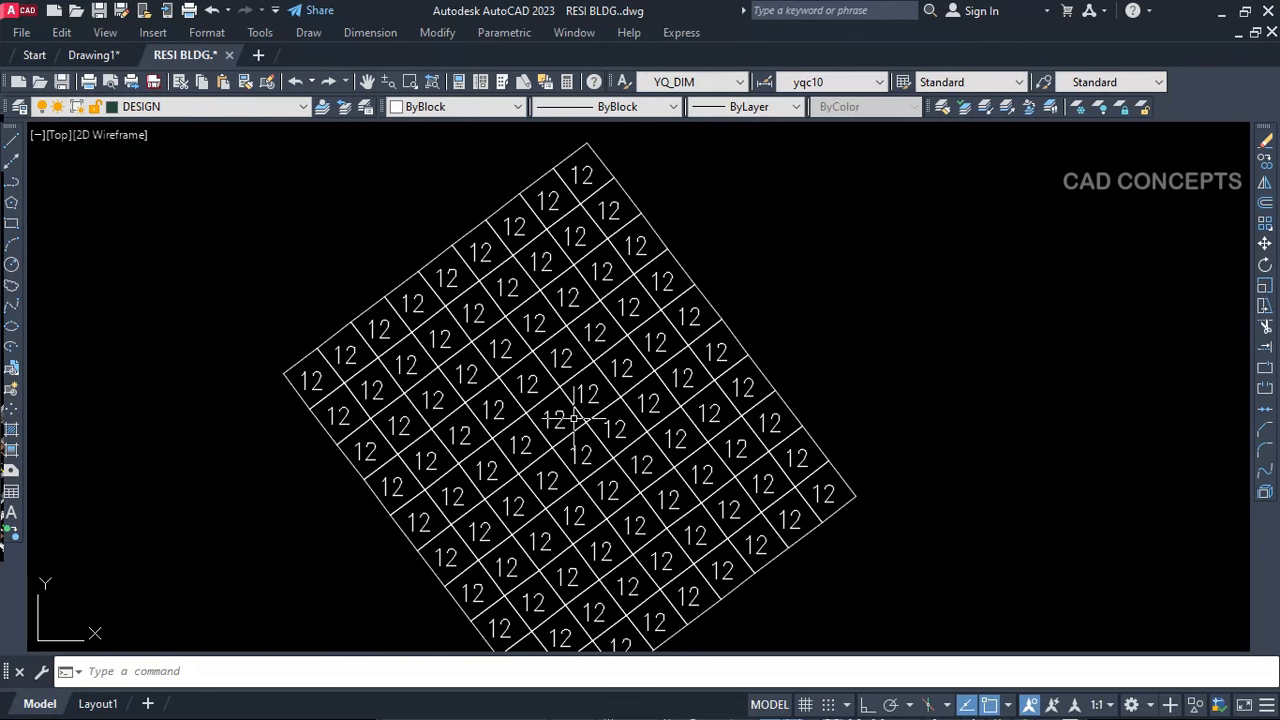
{"action": "scroll", "coordinate": [708, 303], "scroll_direction": "down", "scroll_amount": 2}
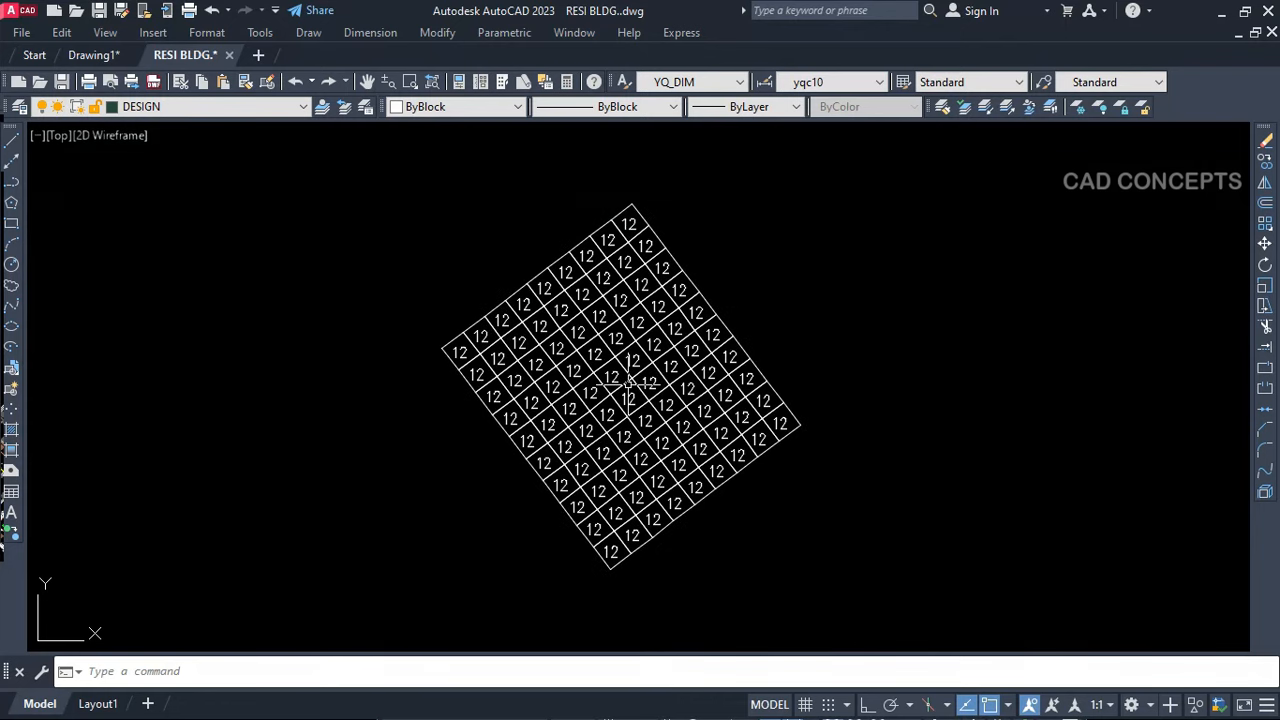
Run RMO on all the 12 texts in the rotated grid and align them with the 2Points option along one cell's edge
{"action": "key", "text": "Return"}
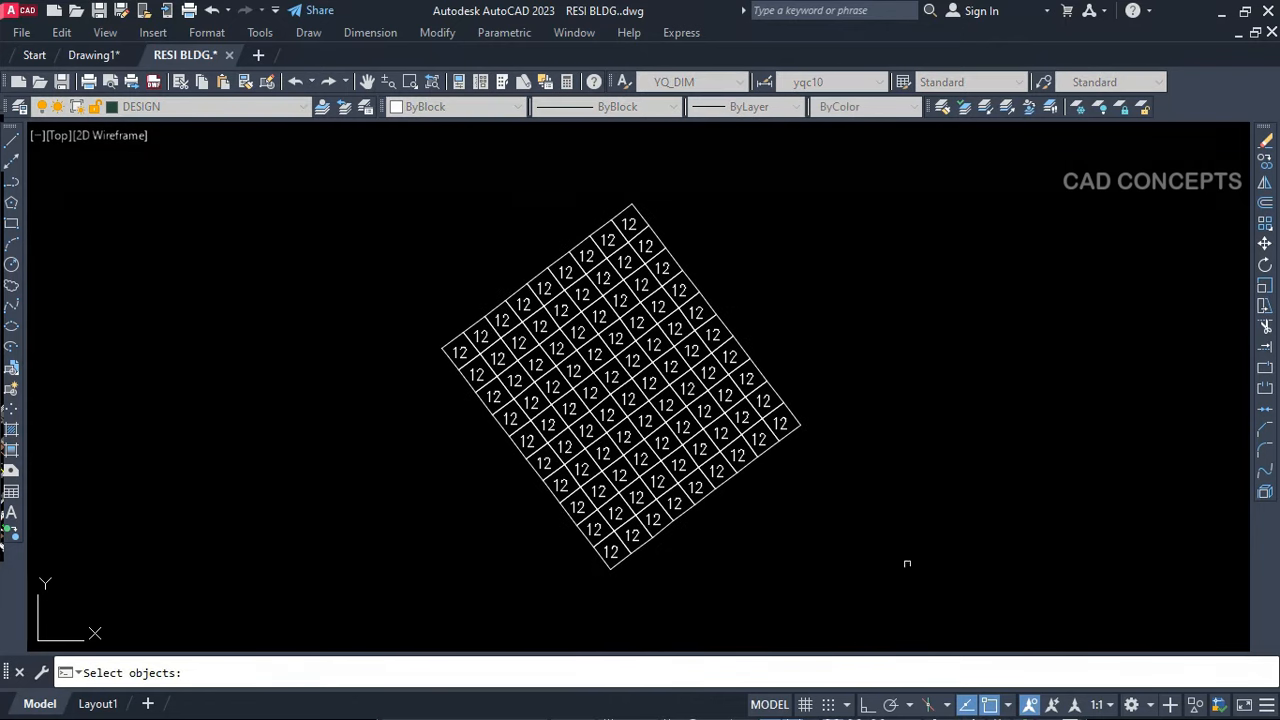
{"action": "left_click", "coordinate": [948, 604]}
{"action": "left_click", "coordinate": [361, 240]}
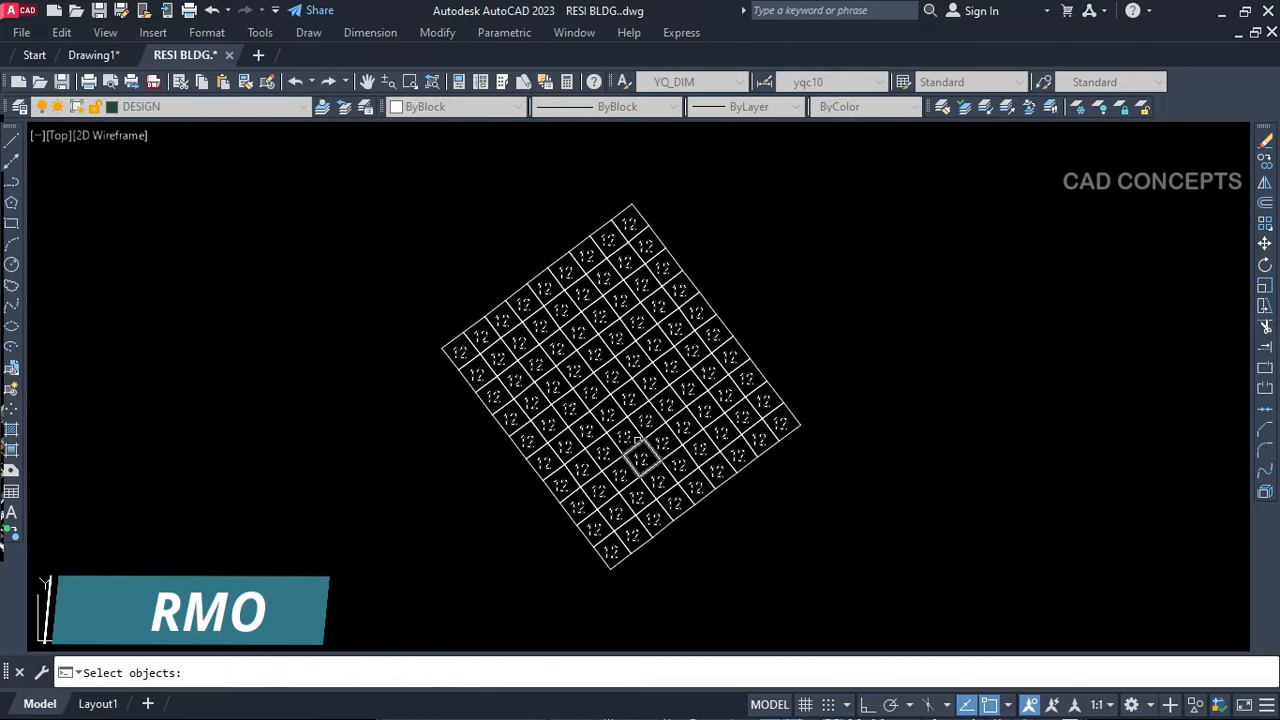
{"action": "key", "text": "Return"}
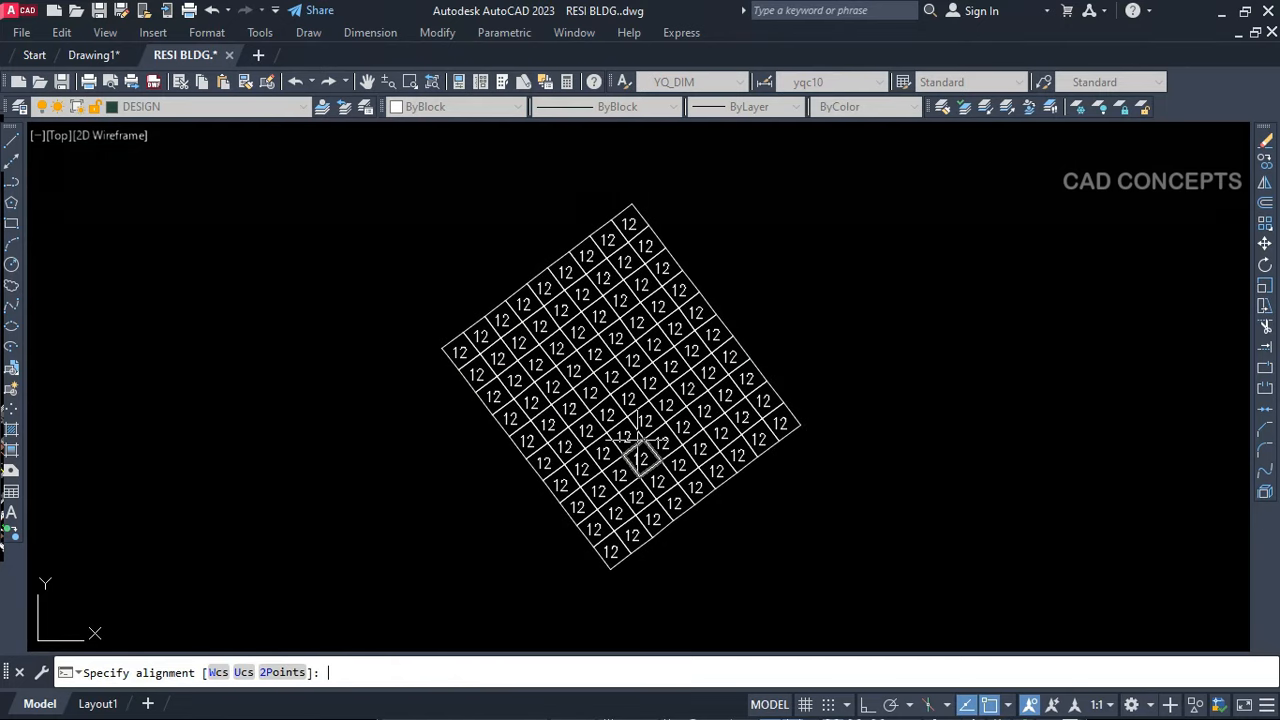
{"action": "left_click", "coordinate": [281, 673]}
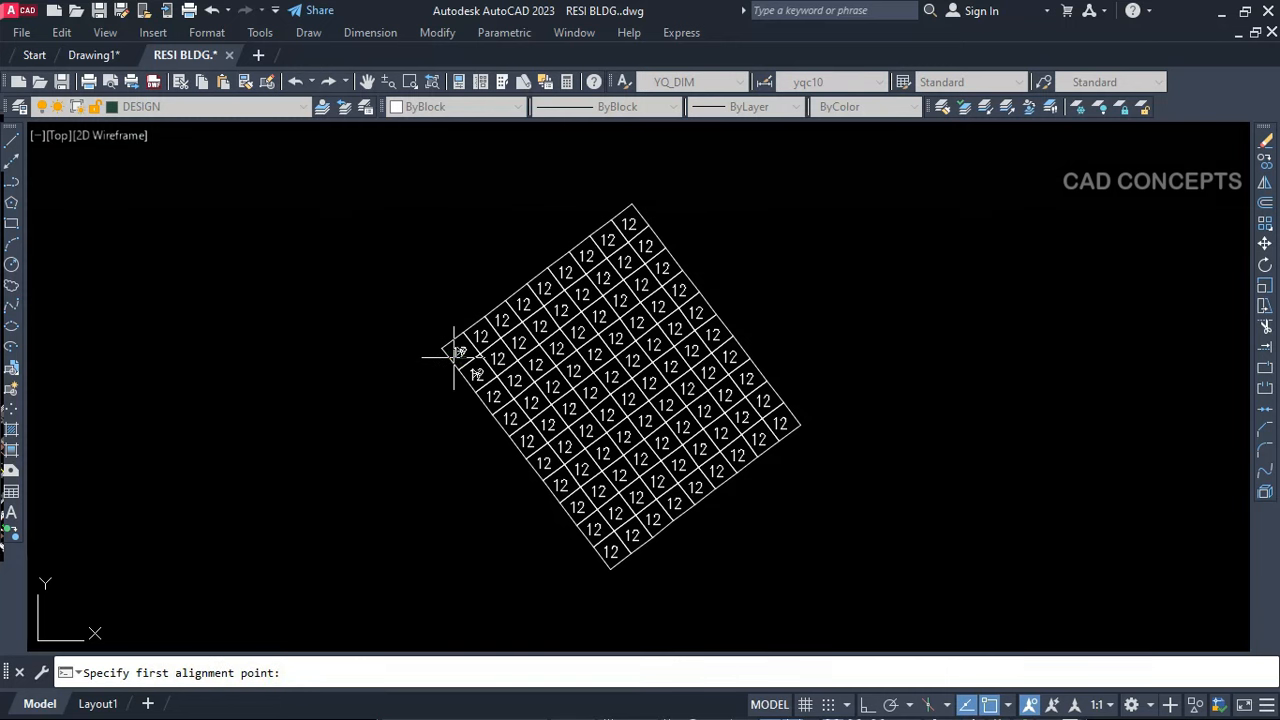
{"action": "scroll", "coordinate": [454, 356], "scroll_direction": "up", "scroll_amount": 8}
{"action": "left_click", "coordinate": [464, 461]}
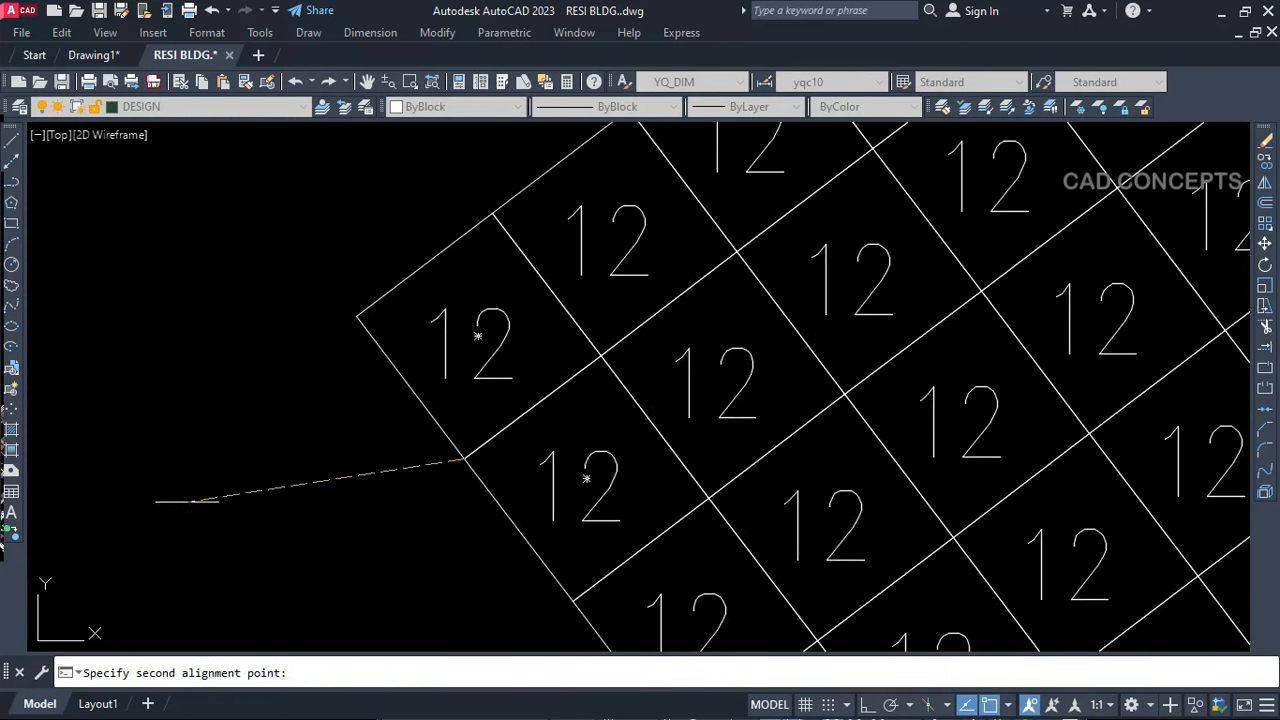
{"action": "left_click", "coordinate": [601, 350]}
{"action": "scroll", "coordinate": [472, 336], "scroll_direction": "down", "scroll_amount": 6}
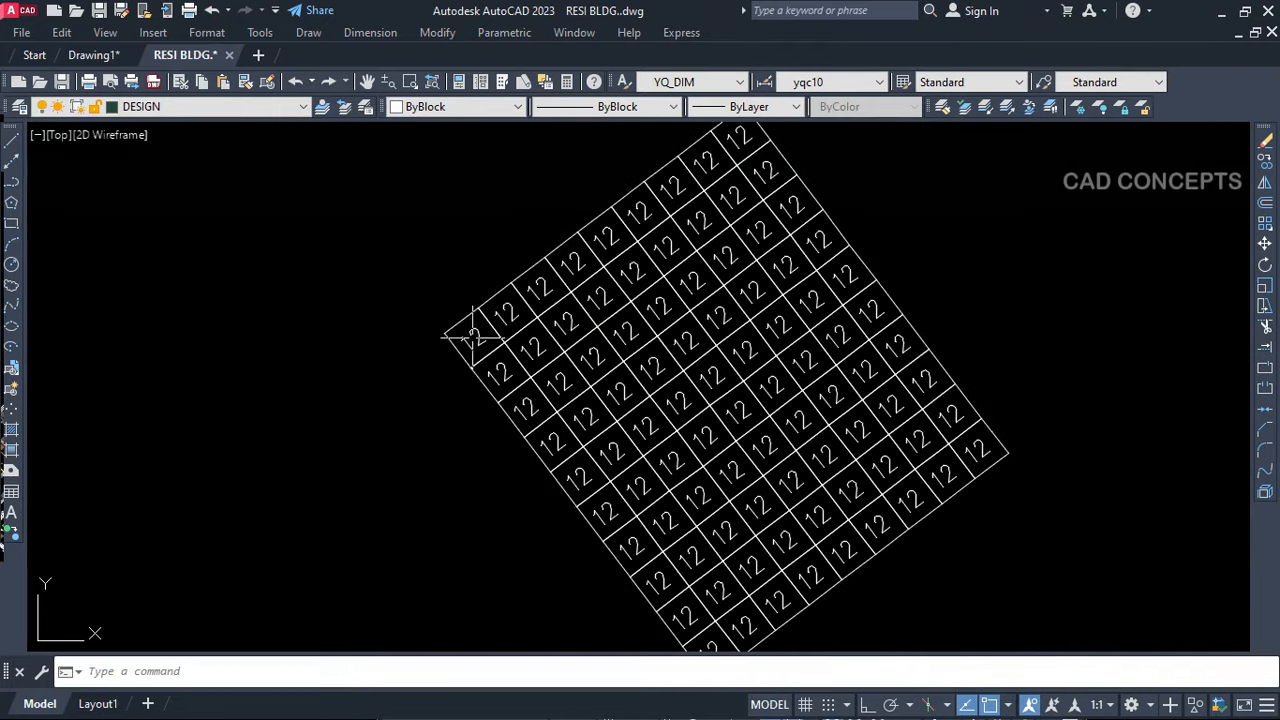
{"action": "scroll", "coordinate": [645, 425], "scroll_direction": "down", "scroll_amount": 2}
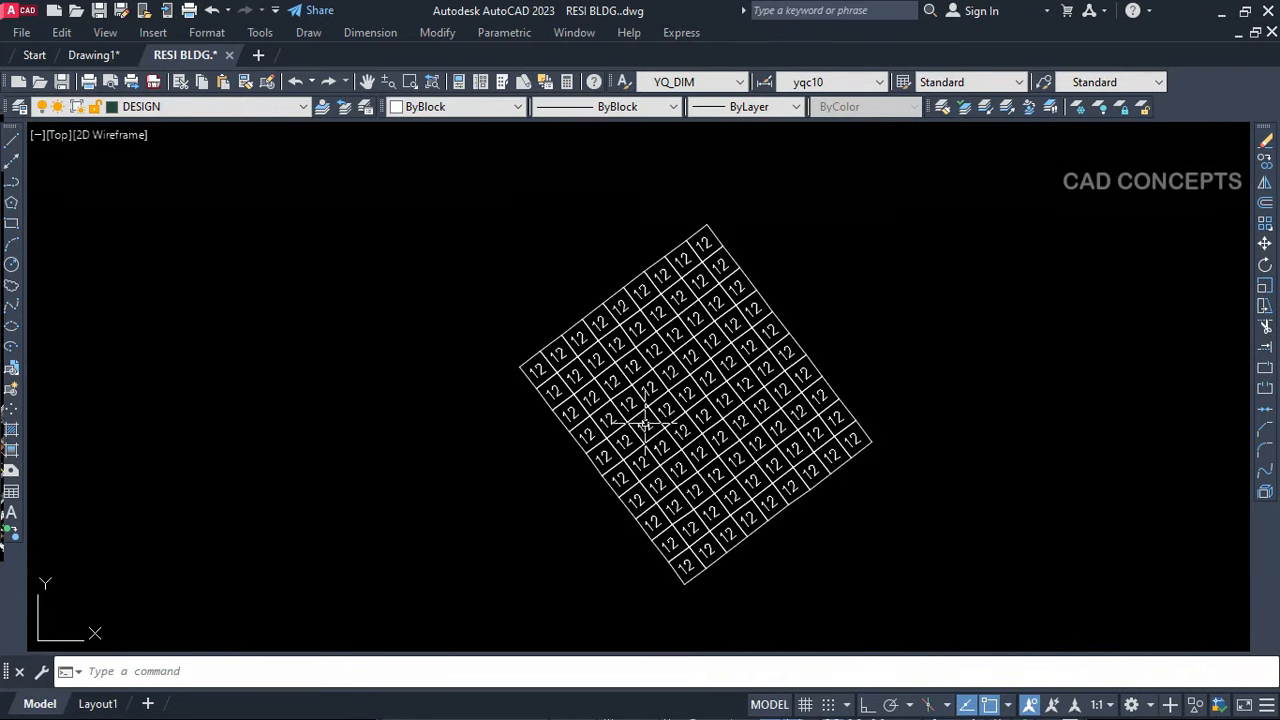
{"action": "mouse_move", "coordinate": [795, 483]}
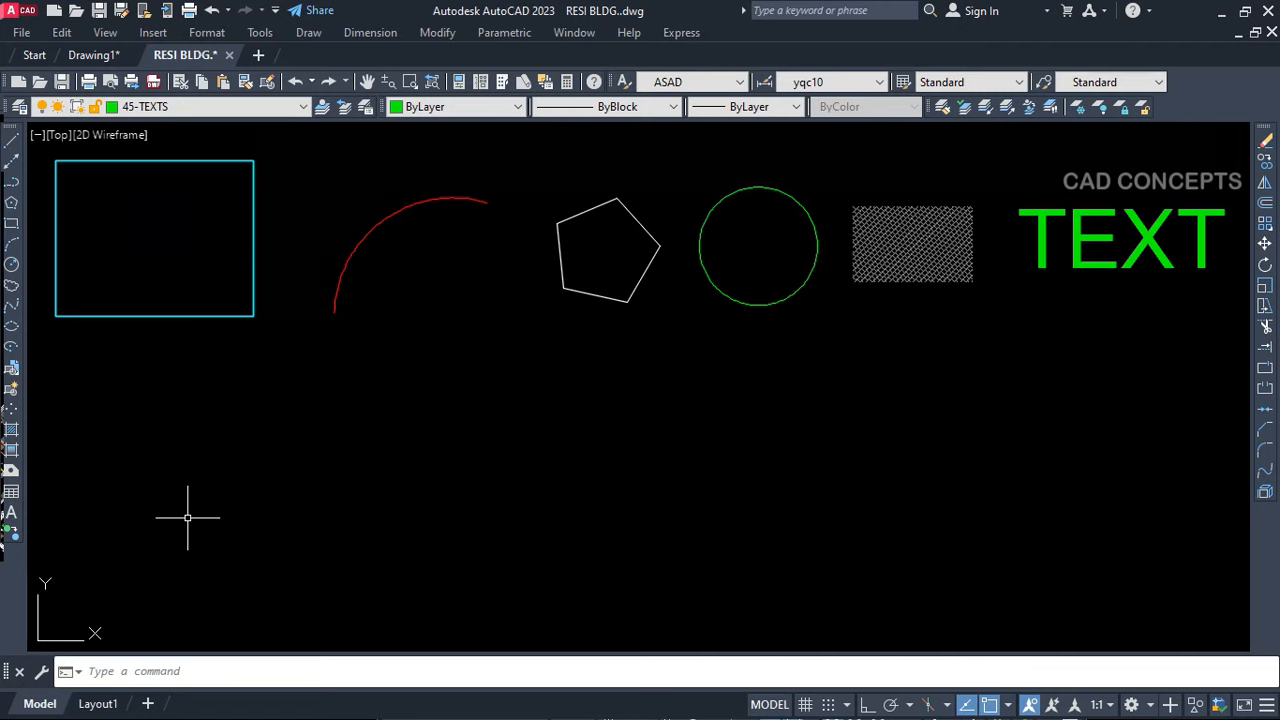
Run MM on the cyan rectangle and draw a matching rectangle of similar size below it
{"action": "type", "text": "mm"}
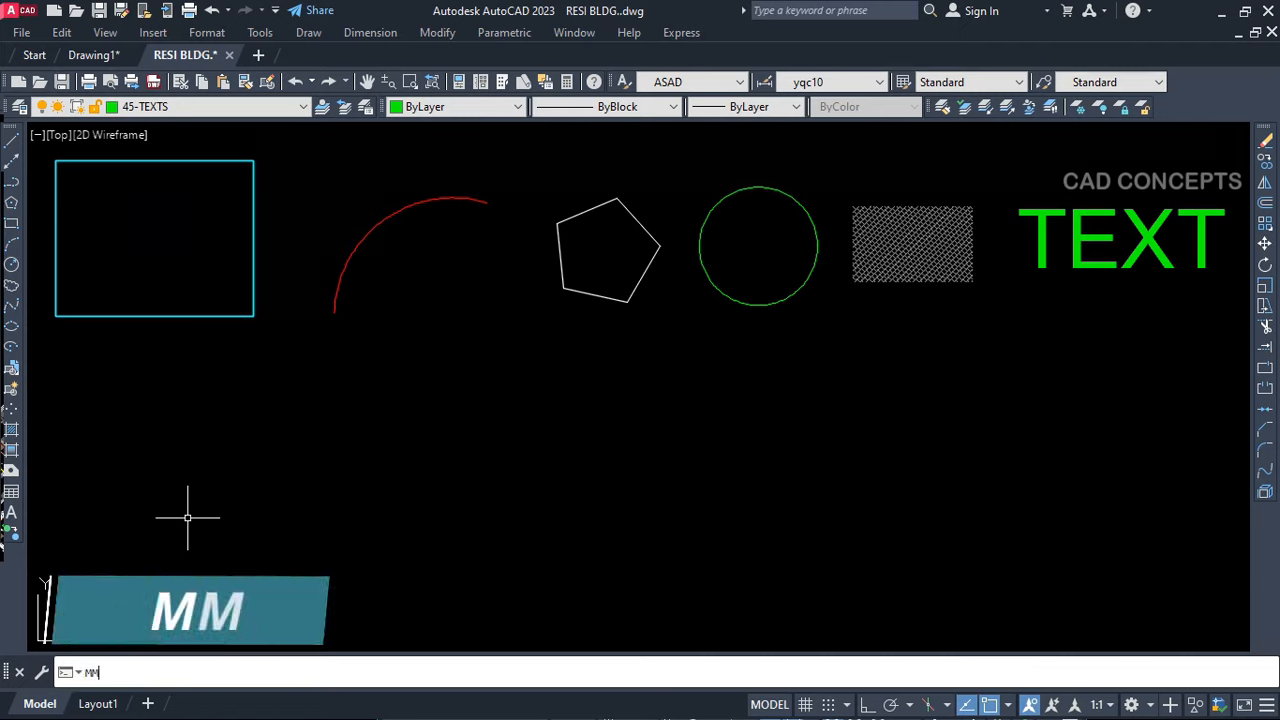
{"action": "key", "text": "Return"}
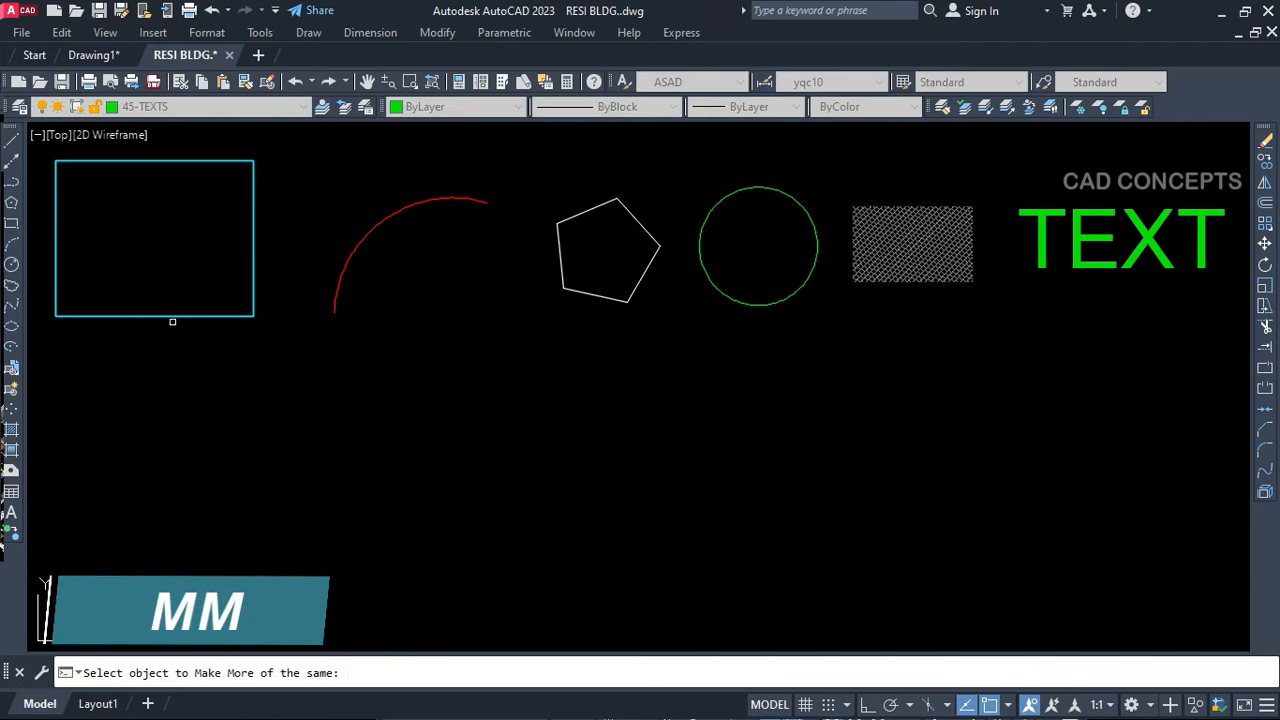
{"action": "left_click", "coordinate": [174, 317]}
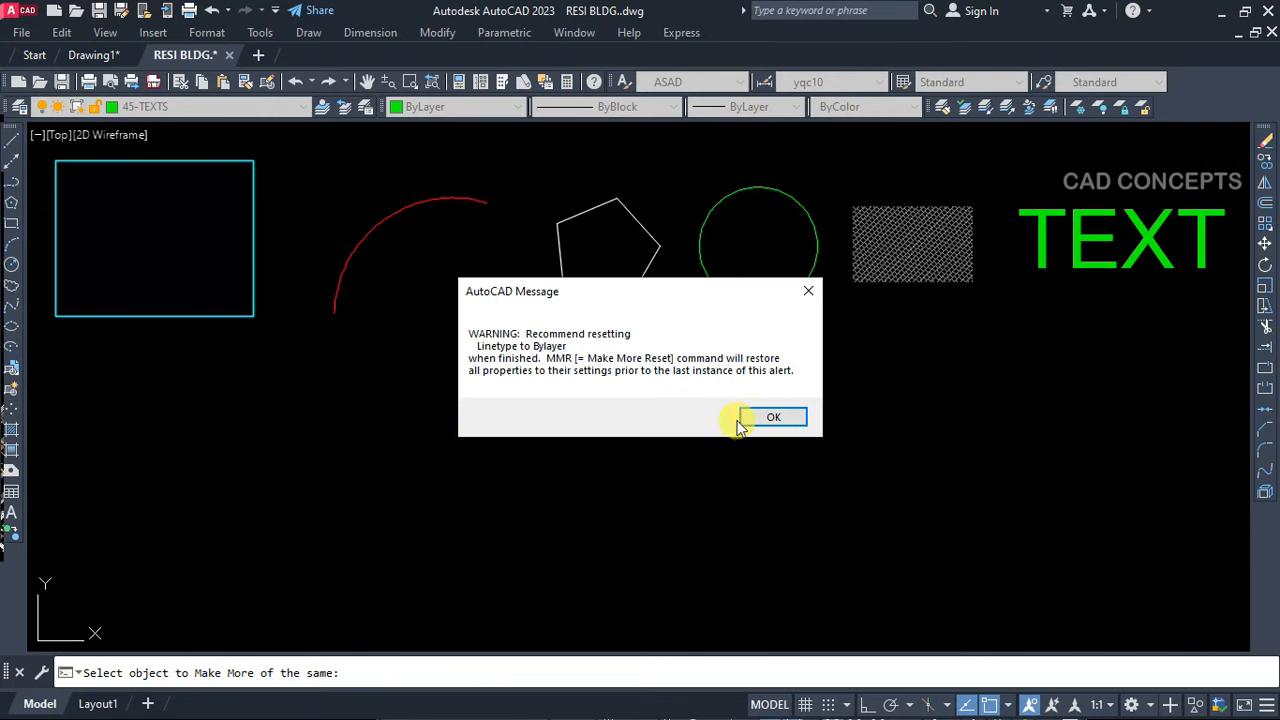
{"action": "left_click", "coordinate": [755, 418]}
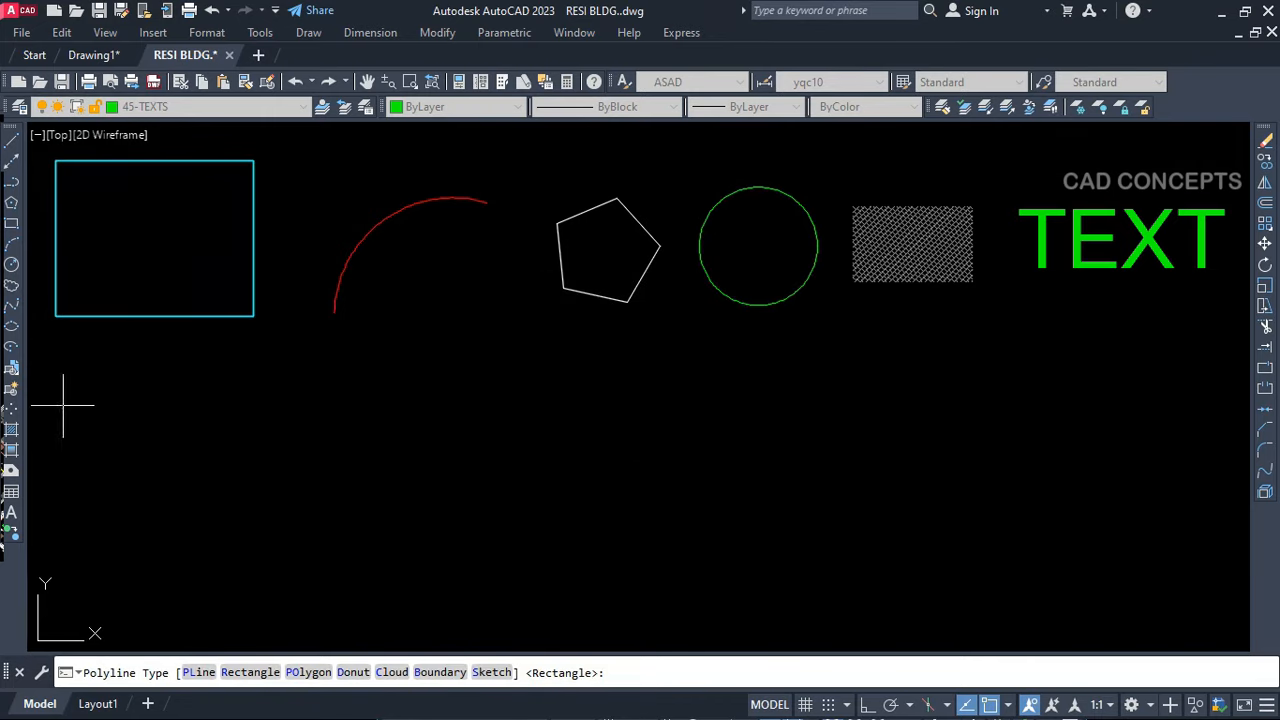
{"action": "key", "text": "Return"}
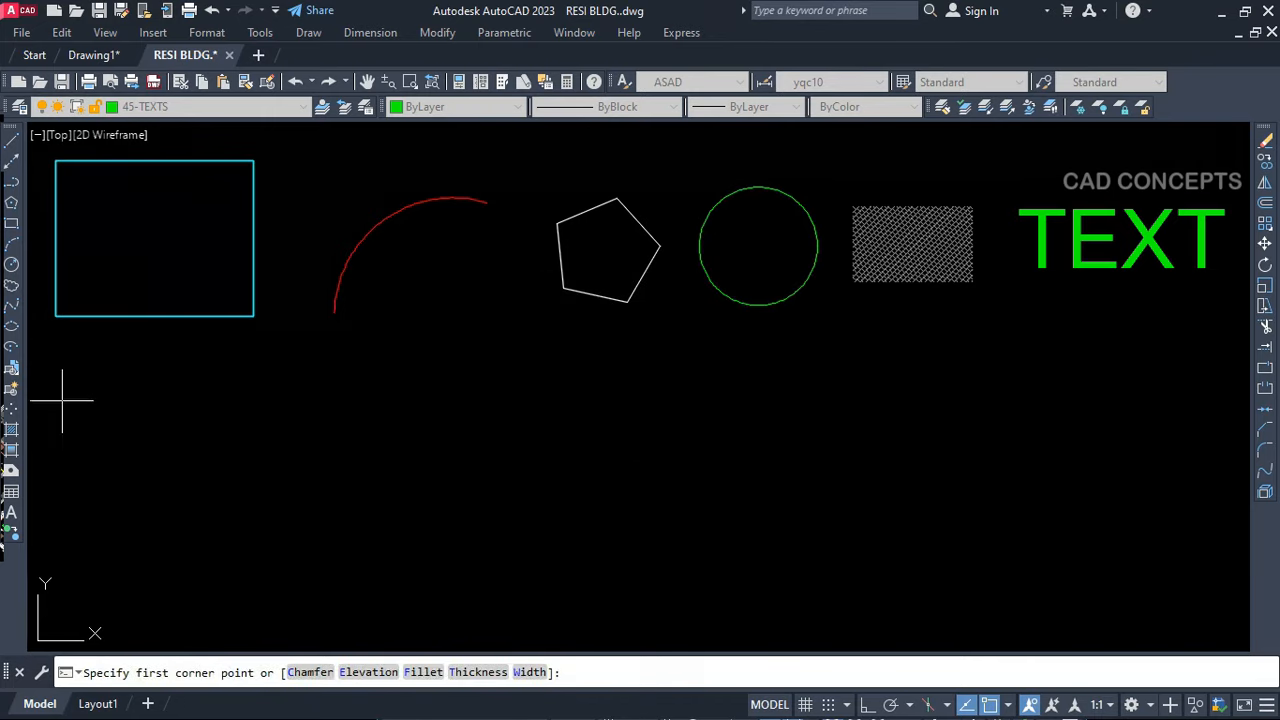
{"action": "left_click", "coordinate": [62, 401]}
{"action": "left_click", "coordinate": [251, 548]}
Make another red arc with MM from the existing arc, drawing it through three points below the original
{"action": "key", "text": "Return"}
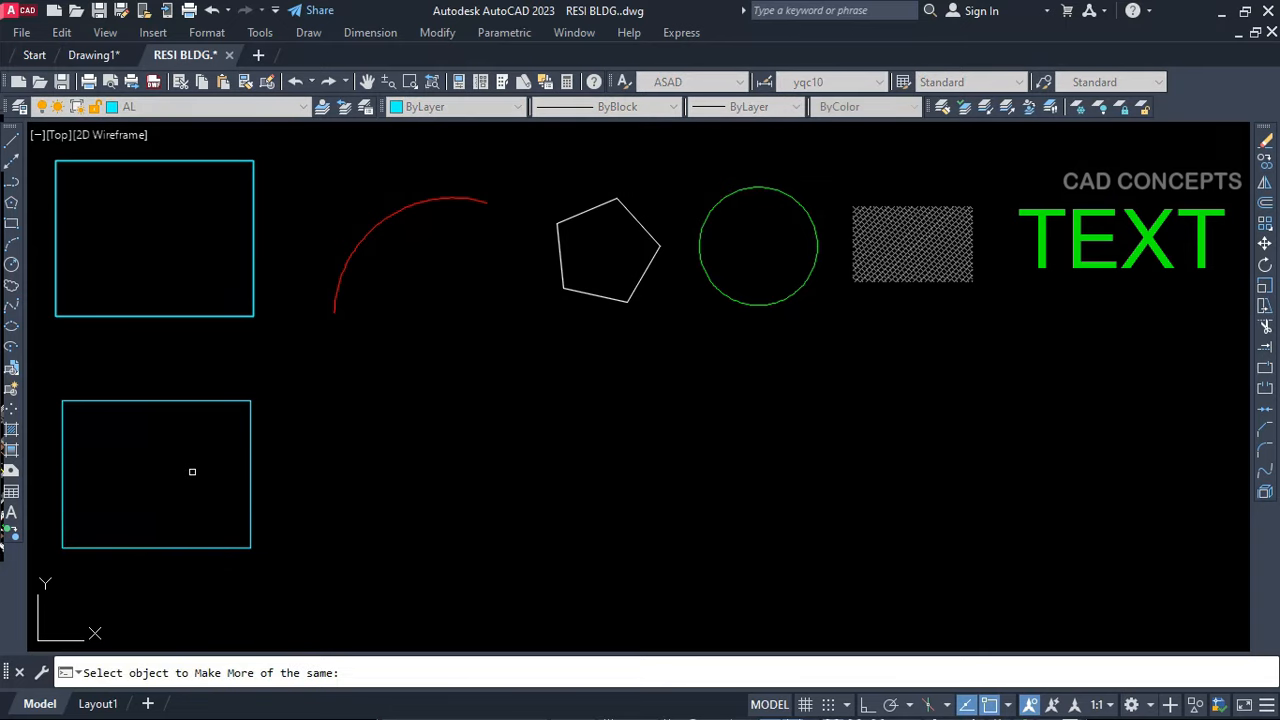
{"action": "left_click", "coordinate": [335, 292]}
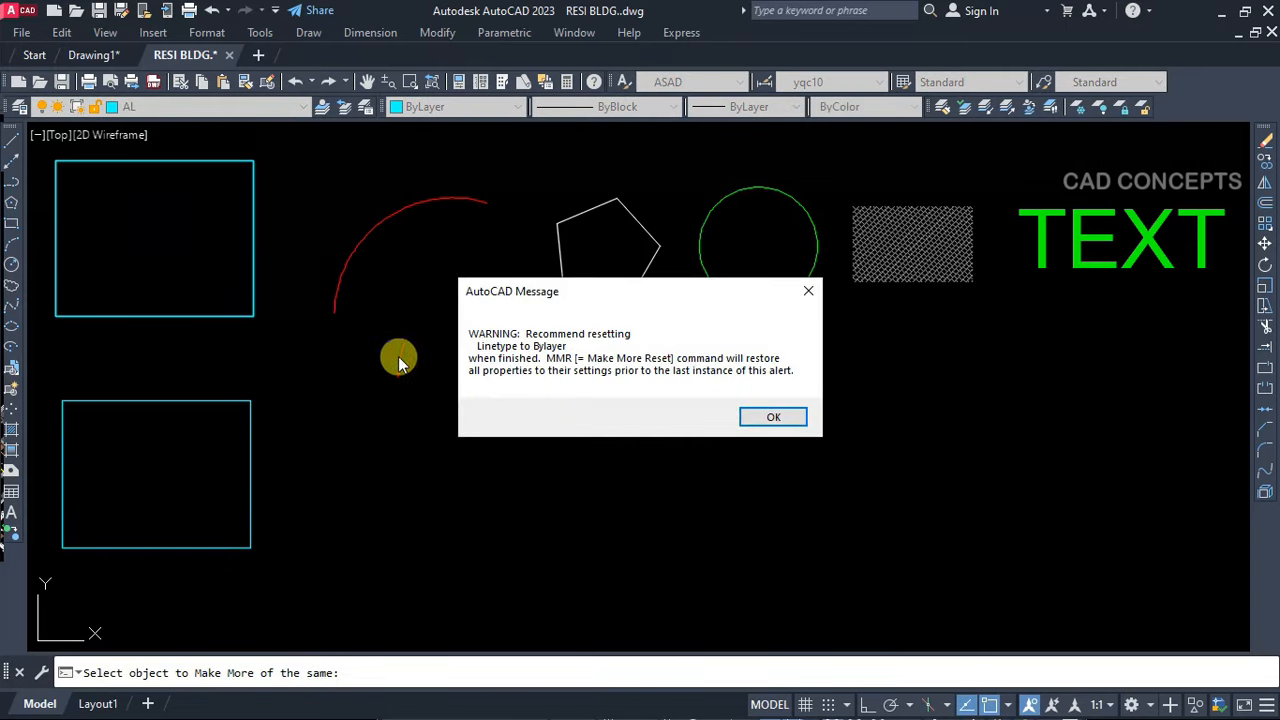
{"action": "left_click", "coordinate": [745, 419]}
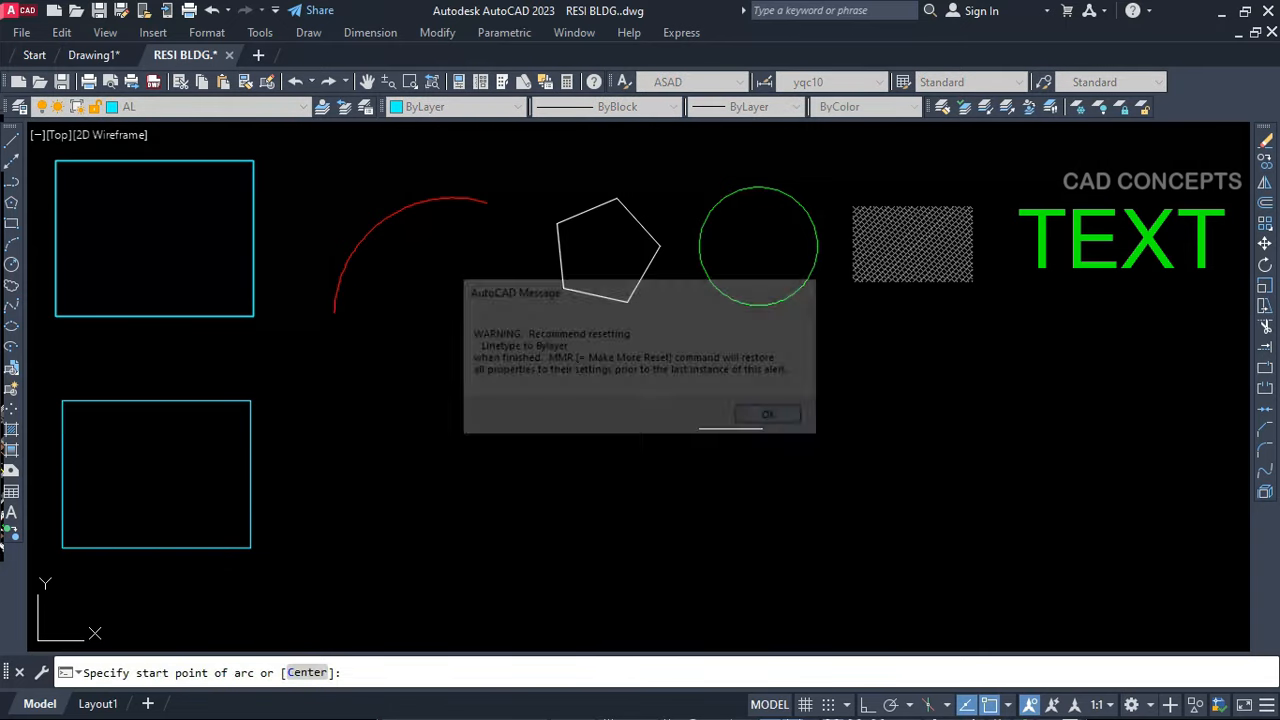
{"action": "left_click", "coordinate": [300, 545]}
{"action": "left_click", "coordinate": [362, 452]}
{"action": "left_click", "coordinate": [506, 377]}
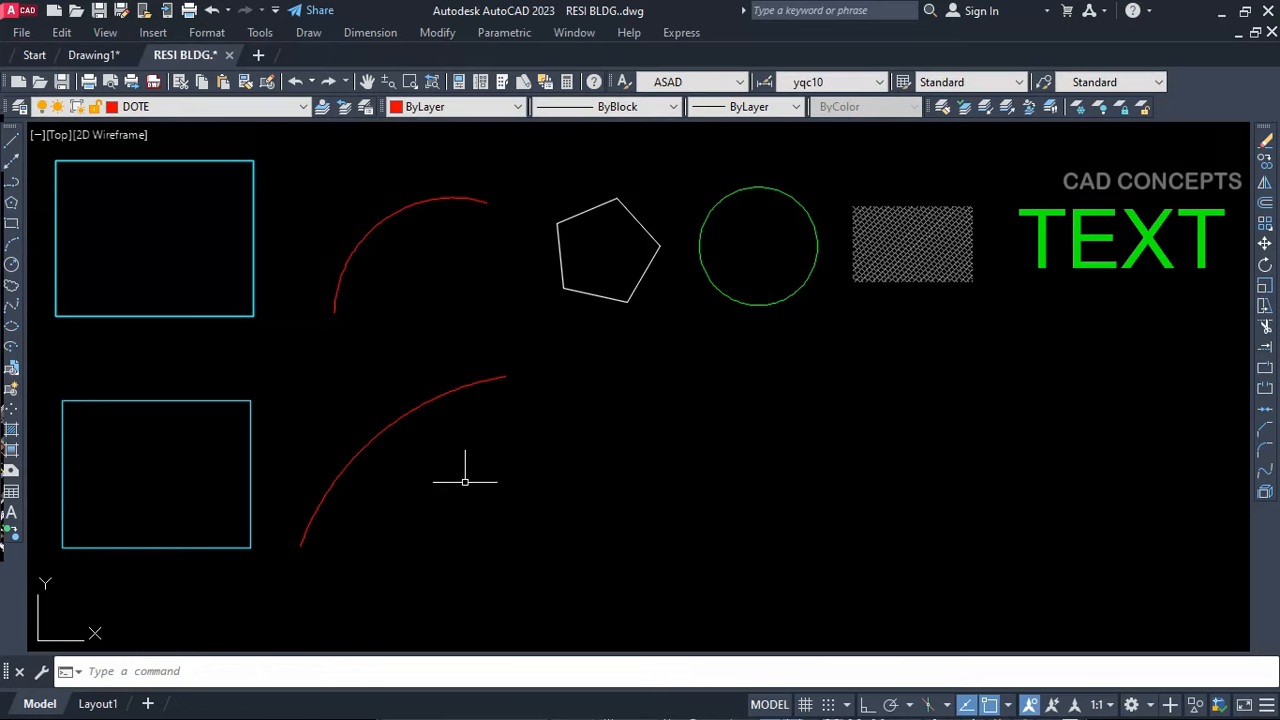
Make another polygon with MM from the white pentagon, using five sides inscribed in a circle, below the original
{"action": "key", "text": "space"}
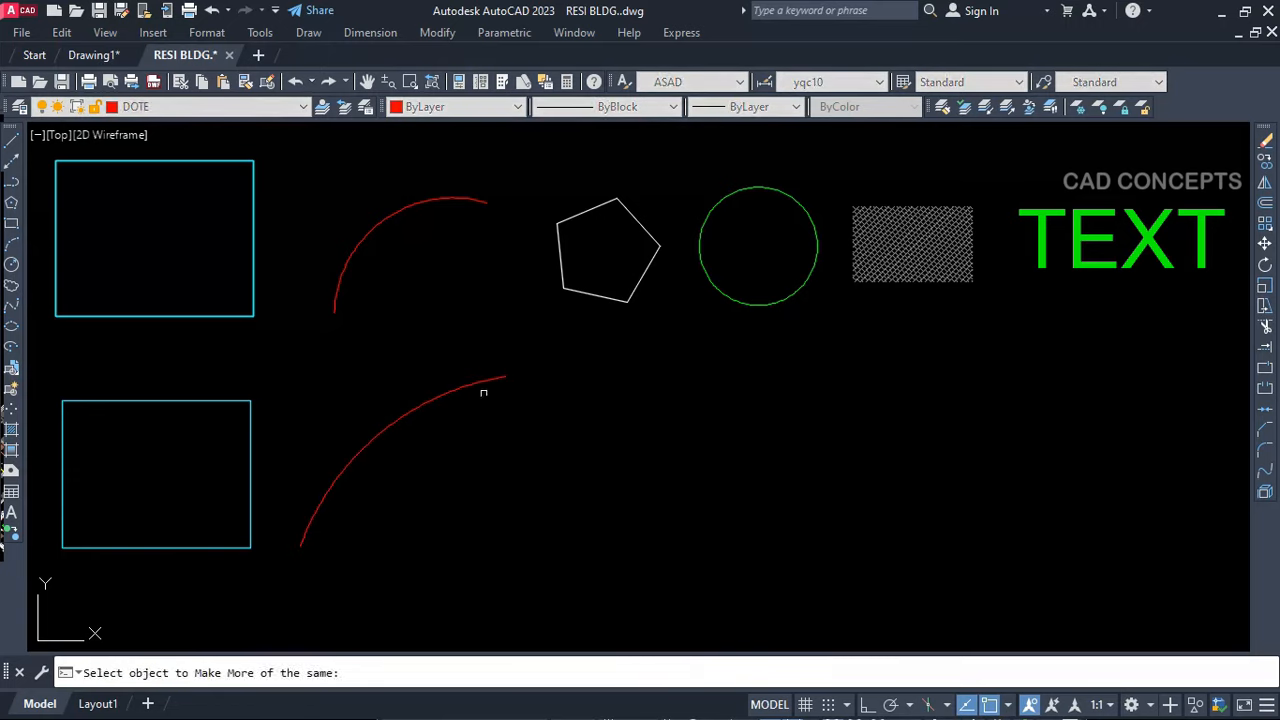
{"action": "left_click", "coordinate": [601, 298]}
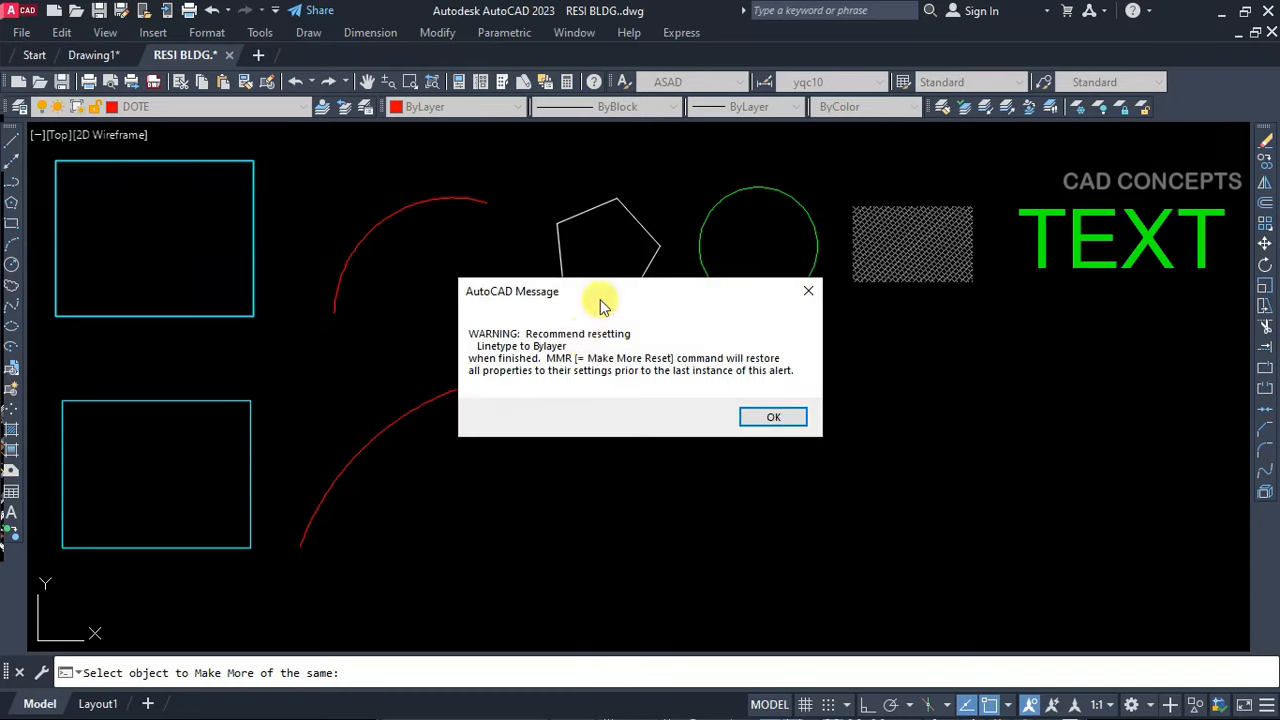
{"action": "left_click", "coordinate": [755, 413]}
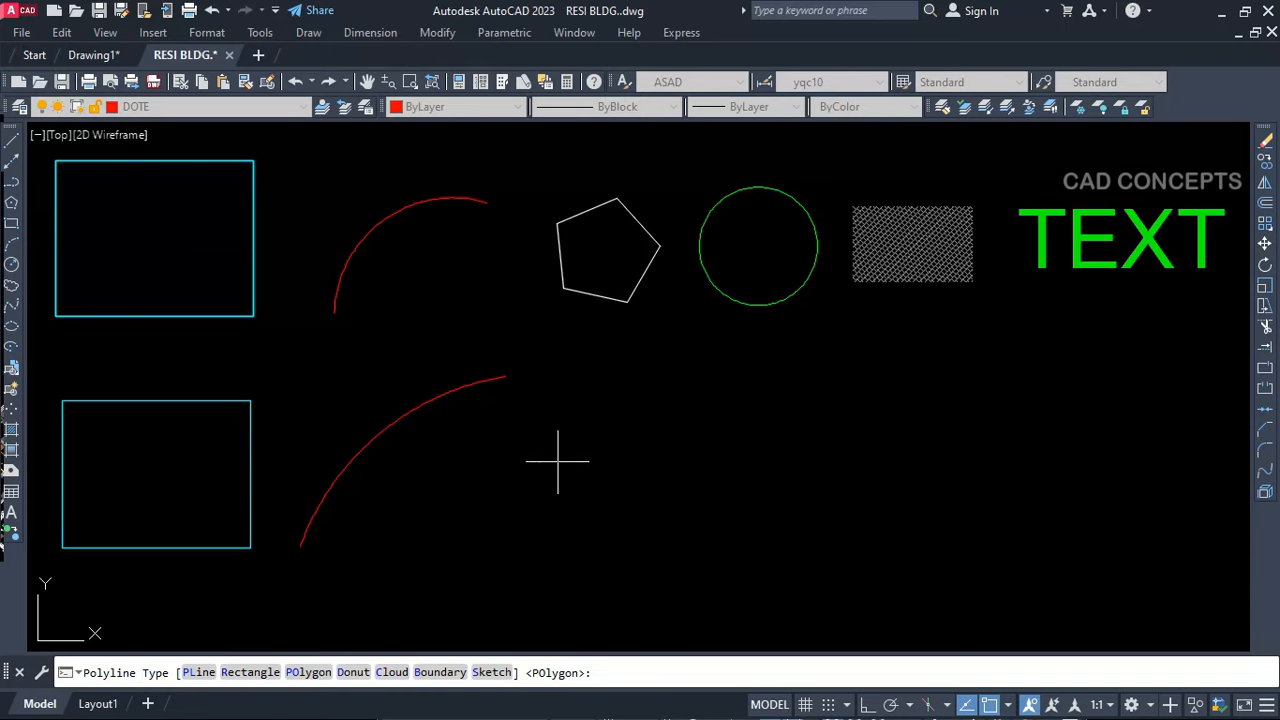
{"action": "left_click", "coordinate": [318, 672]}
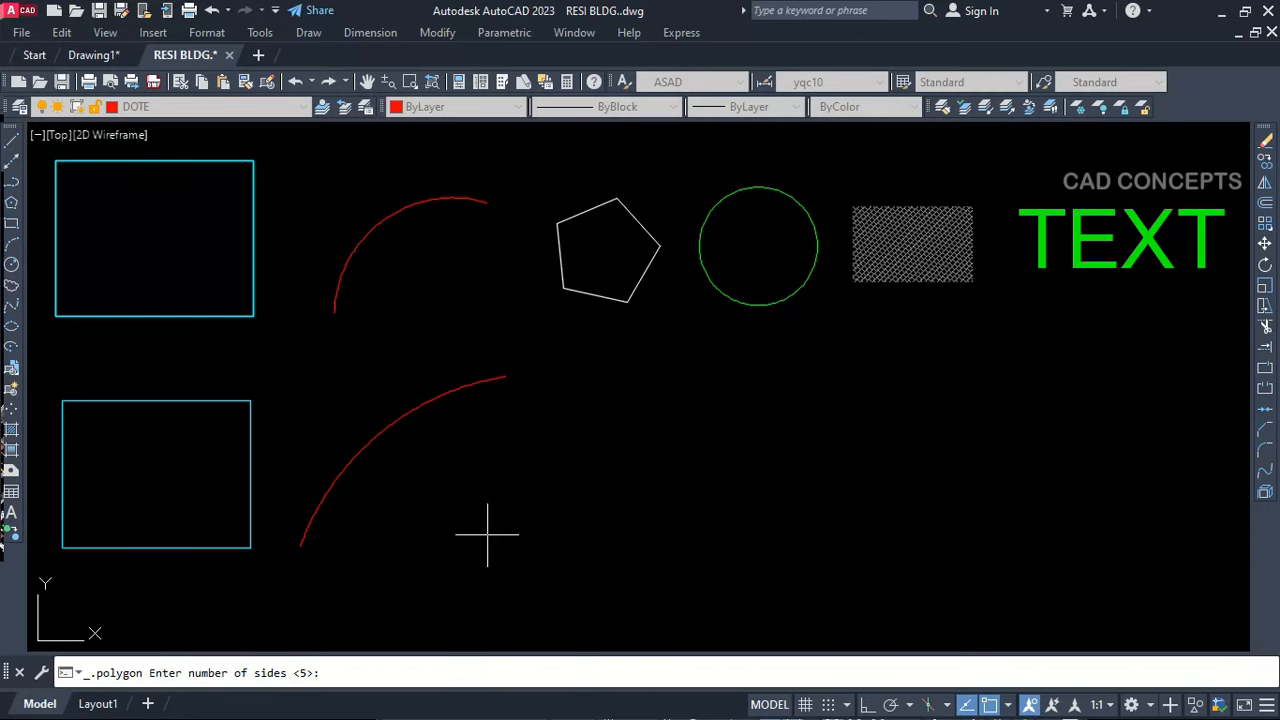
{"action": "key", "text": "Return"}
{"action": "left_click", "coordinate": [581, 461]}
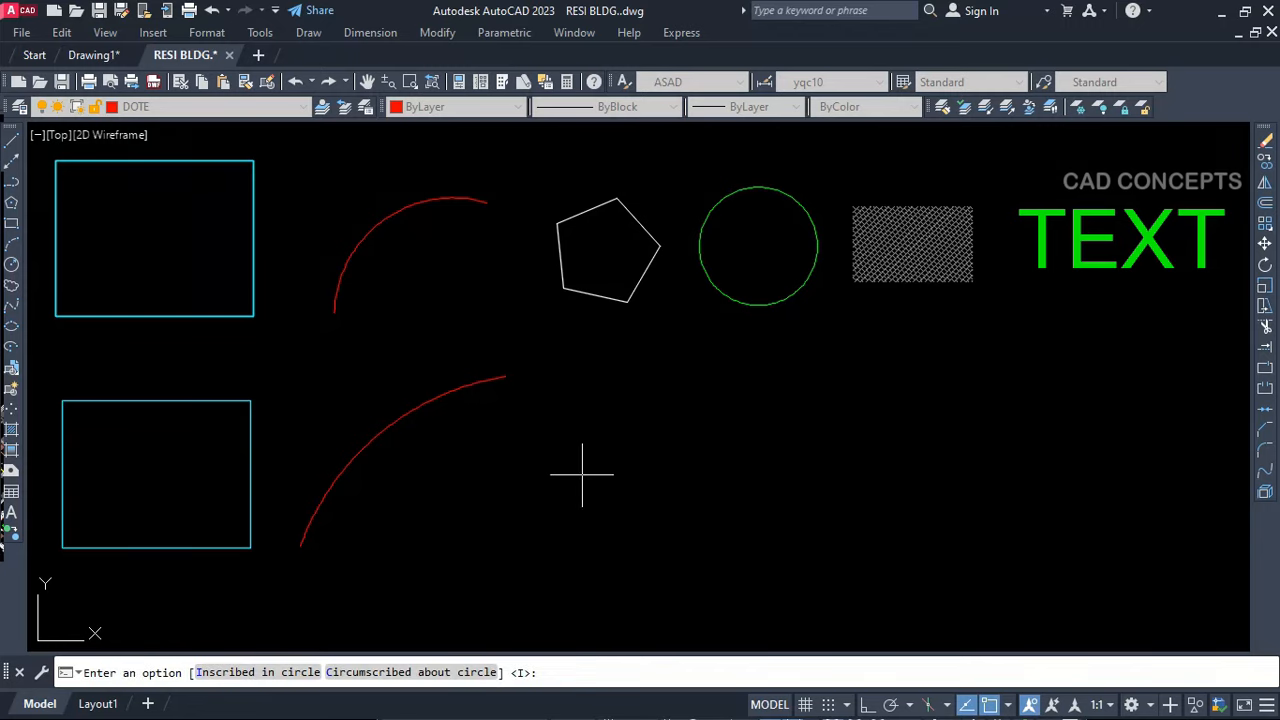
{"action": "key", "text": "Return"}
{"action": "left_click", "coordinate": [640, 489]}
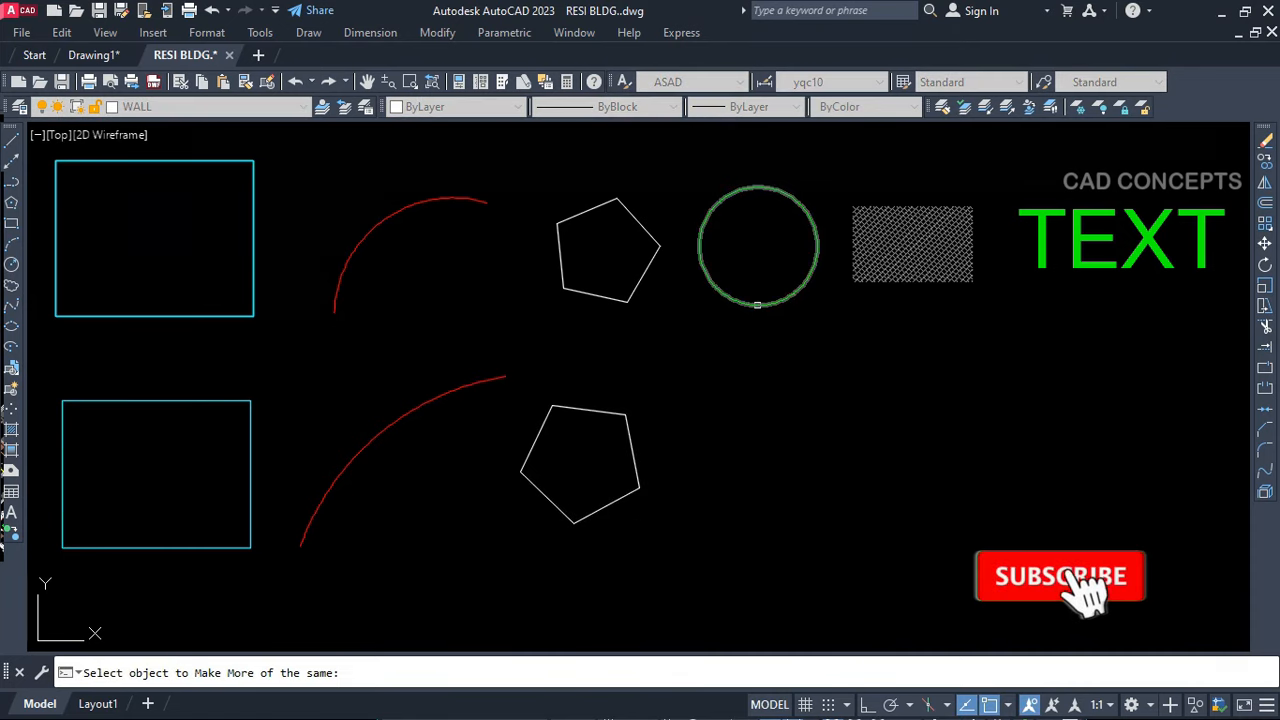
Make another green circle with MM from the existing circle, placing it below the original
{"action": "left_click", "coordinate": [757, 304]}
{"action": "left_click", "coordinate": [760, 415]}
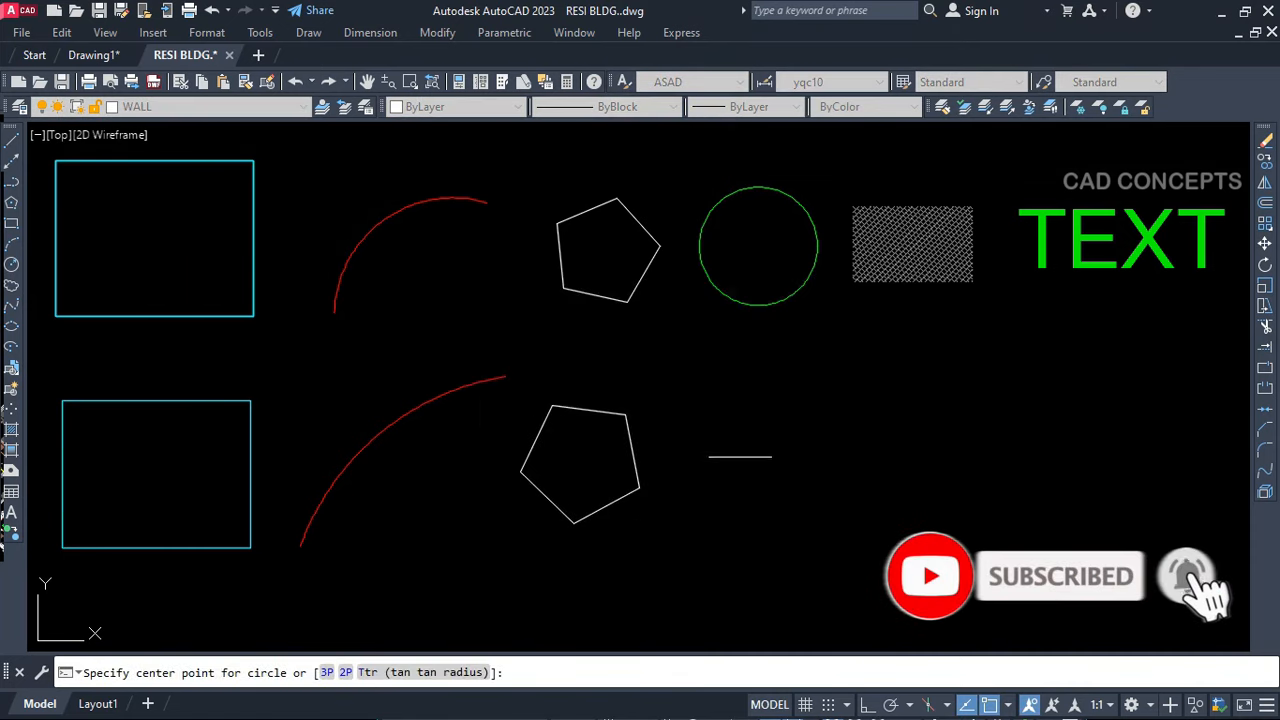
{"action": "left_click", "coordinate": [741, 463]}
{"action": "left_click", "coordinate": [769, 527]}
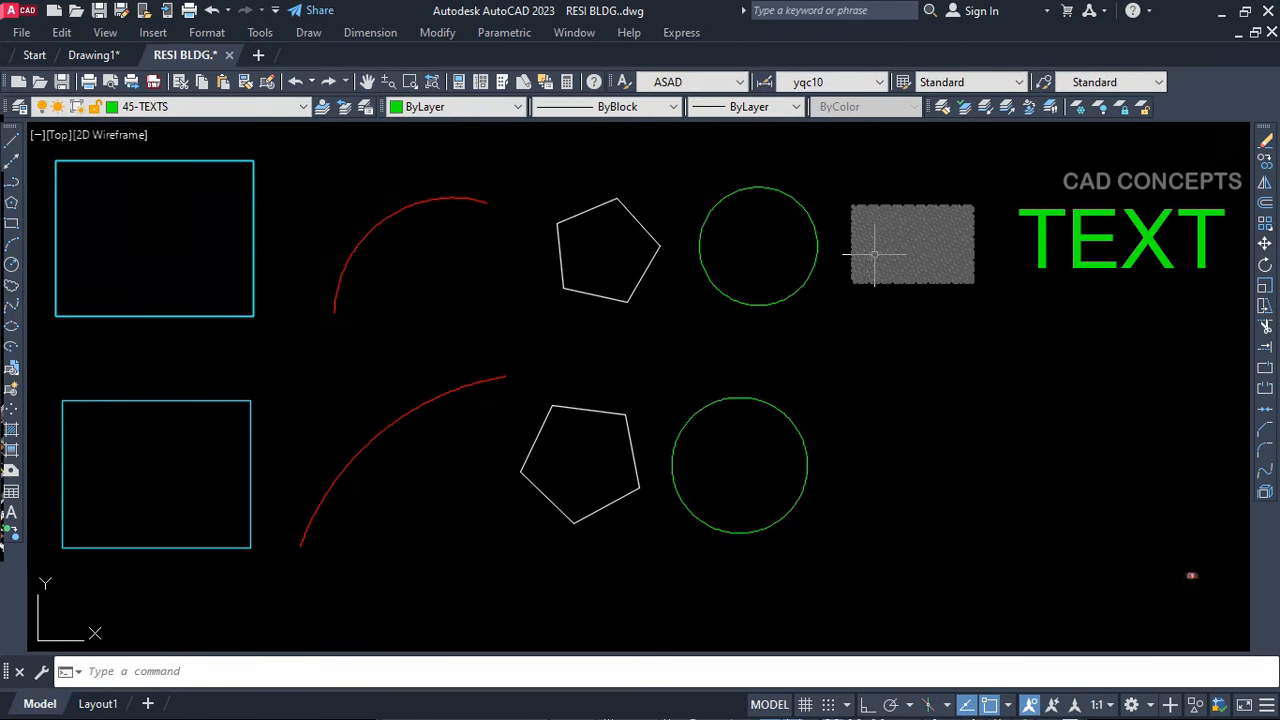
Run MM on the existing hatch and use the Bhatch option to fill the lower green circle with the same hatch
{"action": "scroll", "coordinate": [878, 348], "scroll_direction": "up", "scroll_amount": 5}
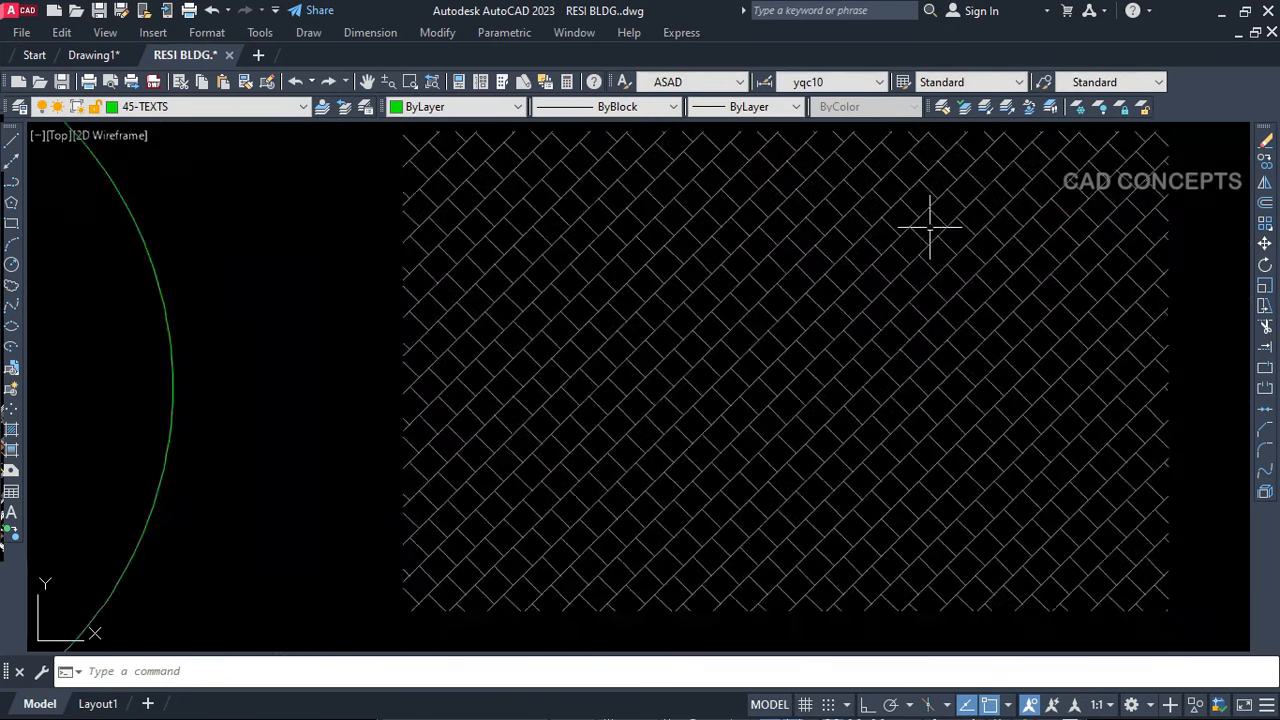
{"action": "scroll", "coordinate": [917, 209], "scroll_direction": "down", "scroll_amount": 5}
{"action": "mouse_move", "coordinate": [786, 391]}
{"action": "middle_mouse_down"}
{"action": "mouse_move", "coordinate": [859, 367]}
{"action": "mouse_move", "coordinate": [847, 361]}
{"action": "middle_mouse_up"}
{"action": "key", "text": "Return"}
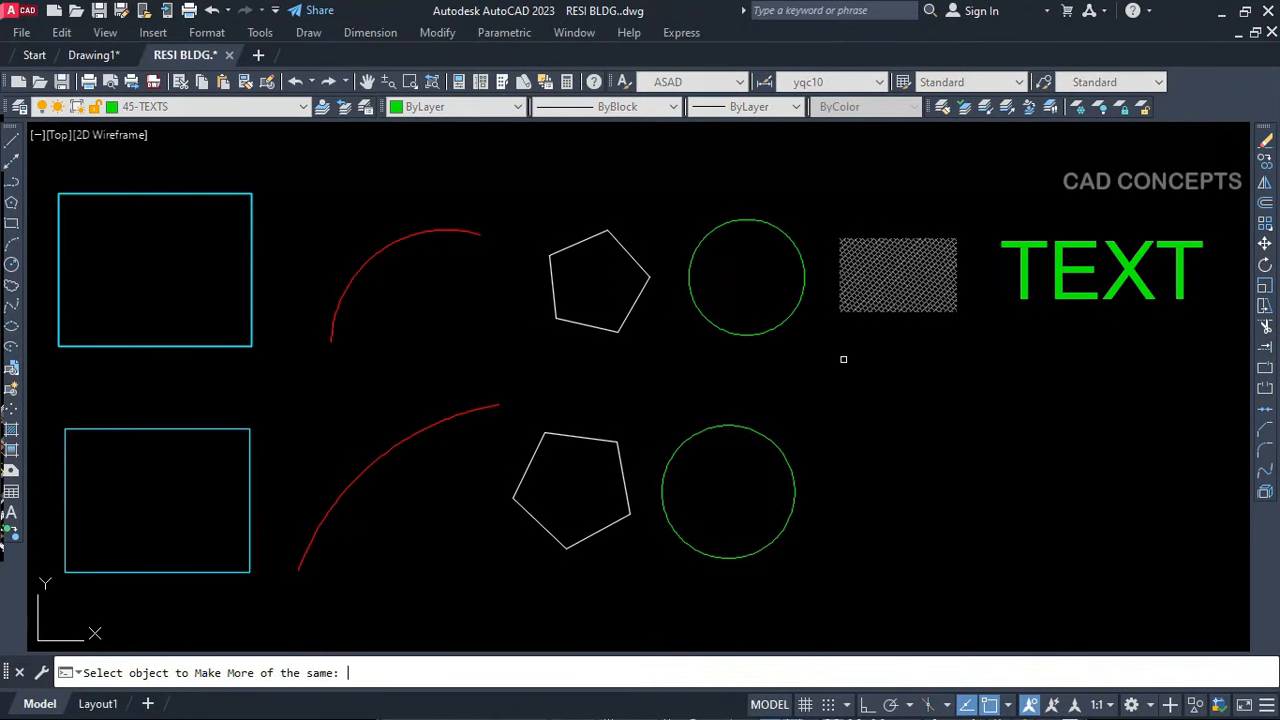
{"action": "left_click", "coordinate": [876, 298]}
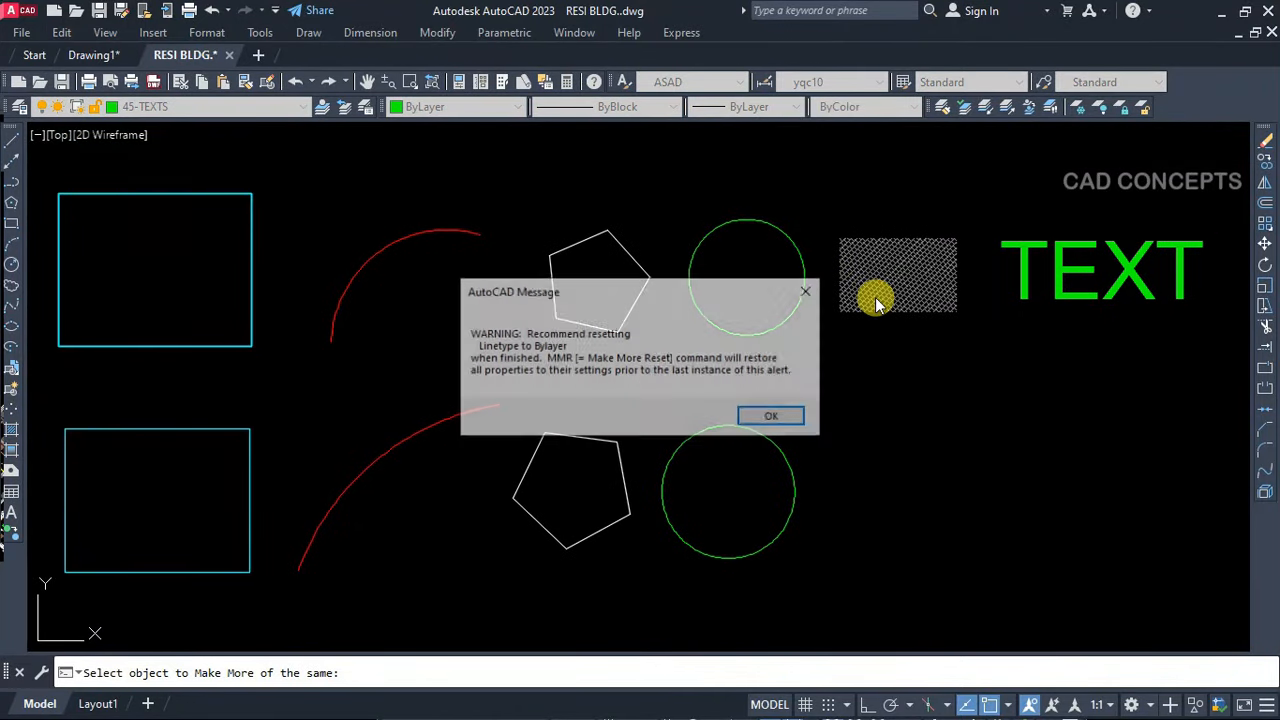
{"action": "left_click", "coordinate": [784, 417]}
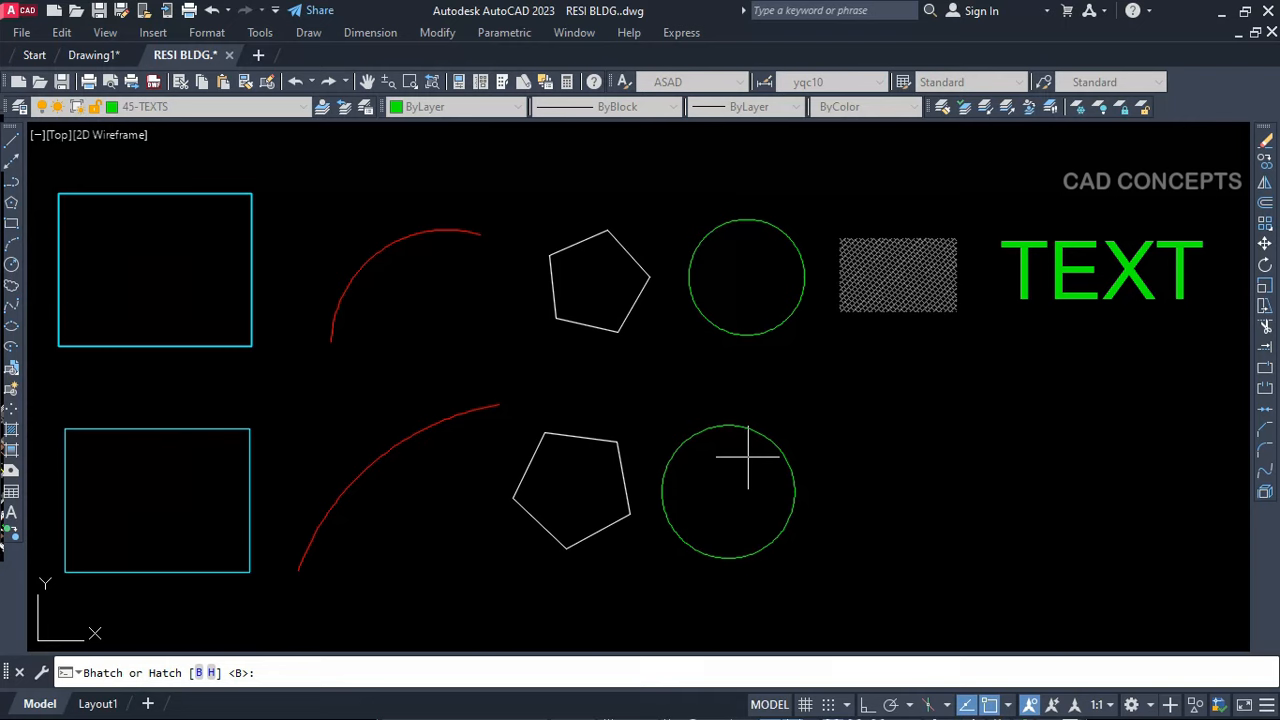
{"action": "left_click", "coordinate": [197, 673]}
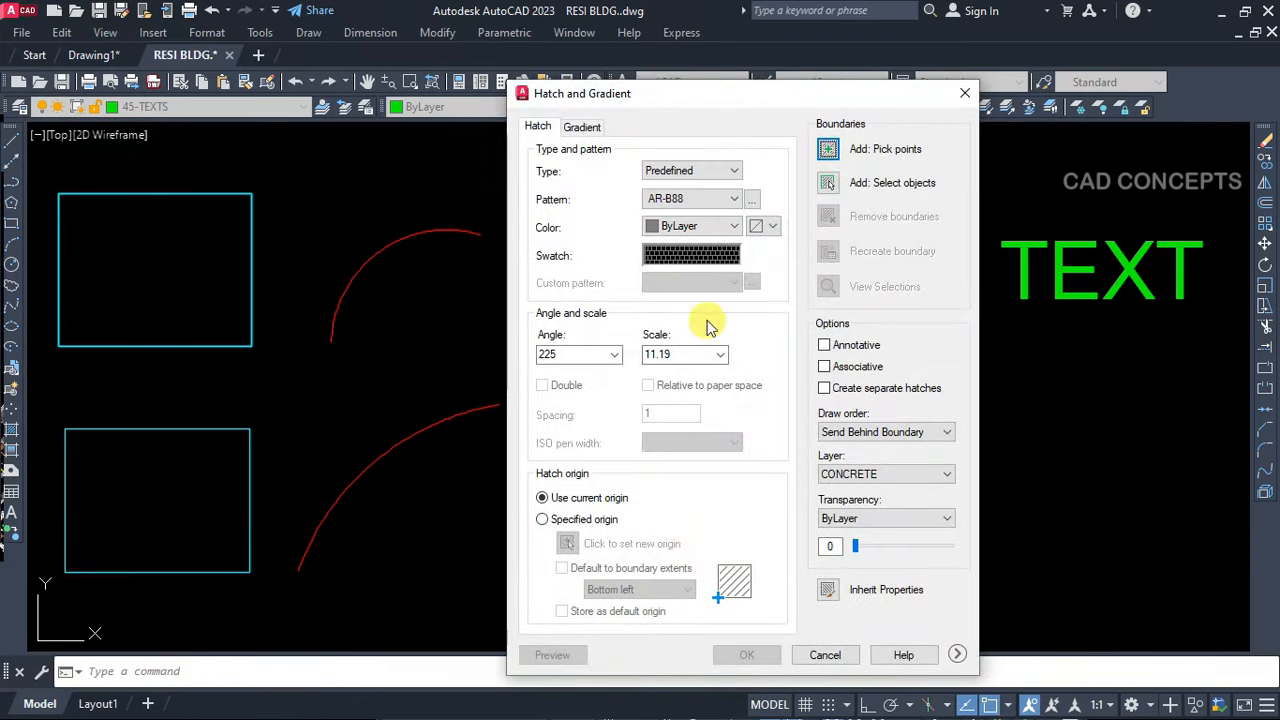
{"action": "left_click", "coordinate": [829, 150]}
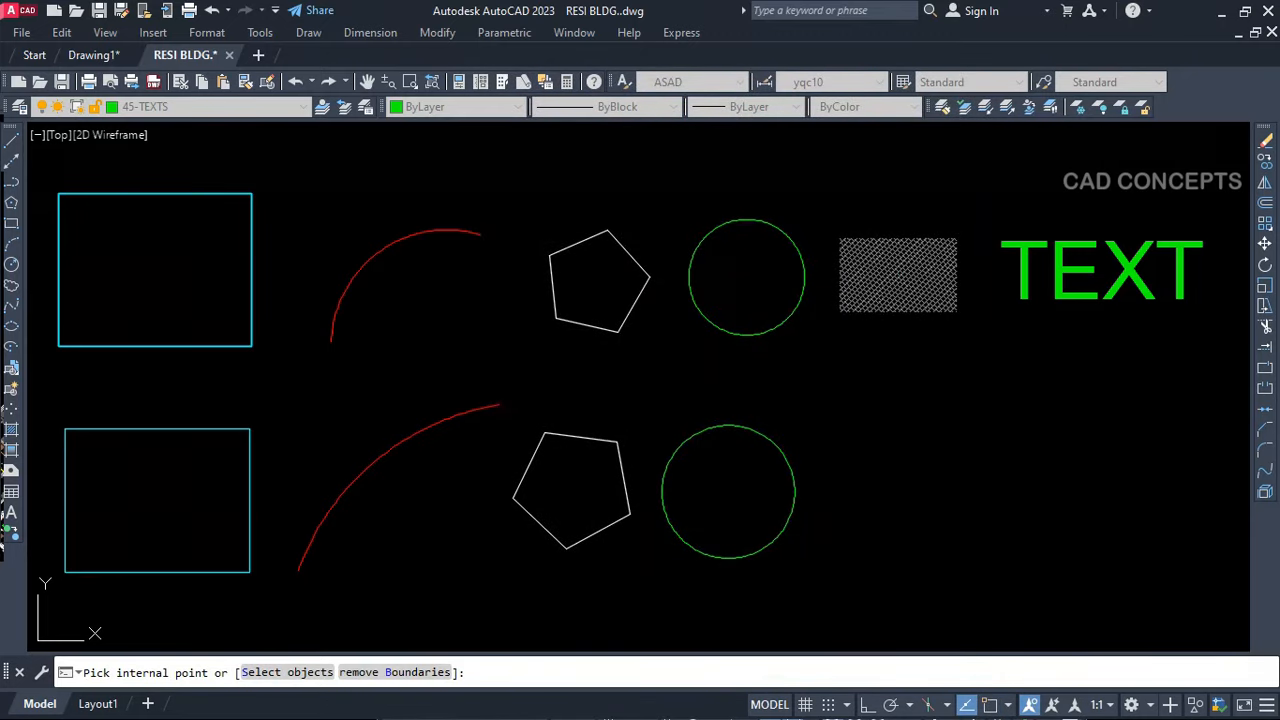
{"action": "key", "text": "Return"}
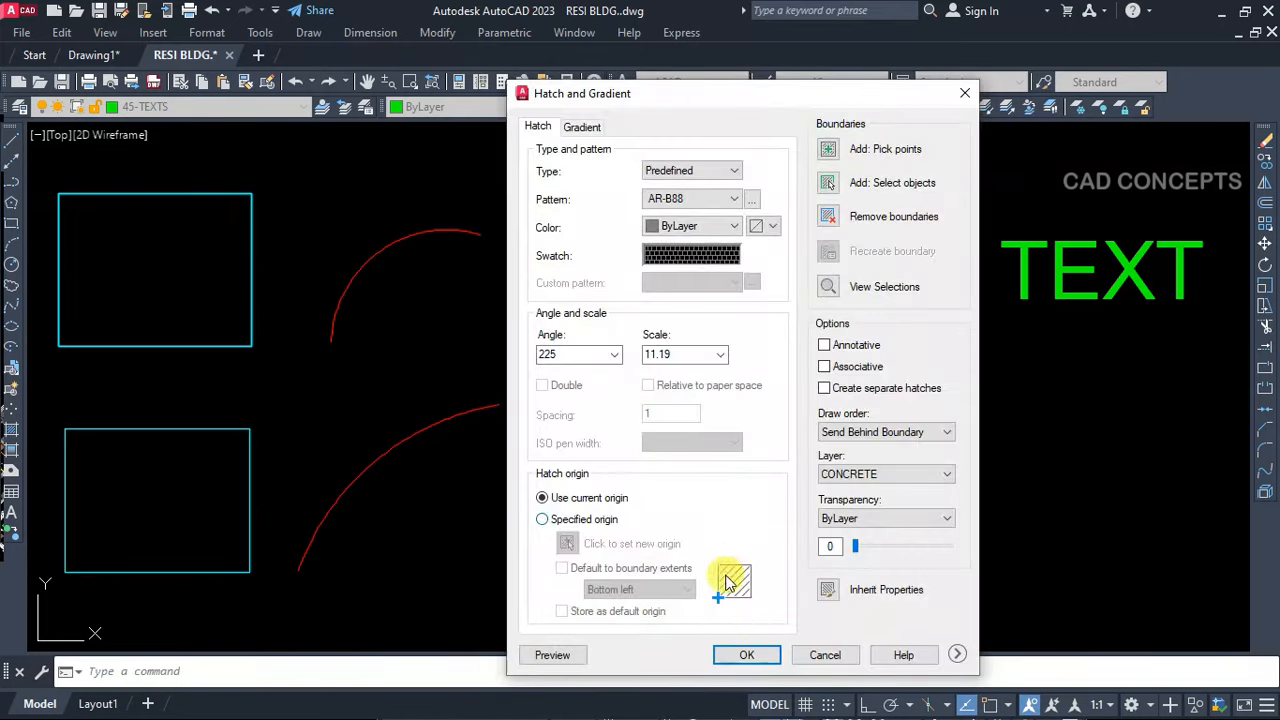
{"action": "left_click", "coordinate": [736, 654]}
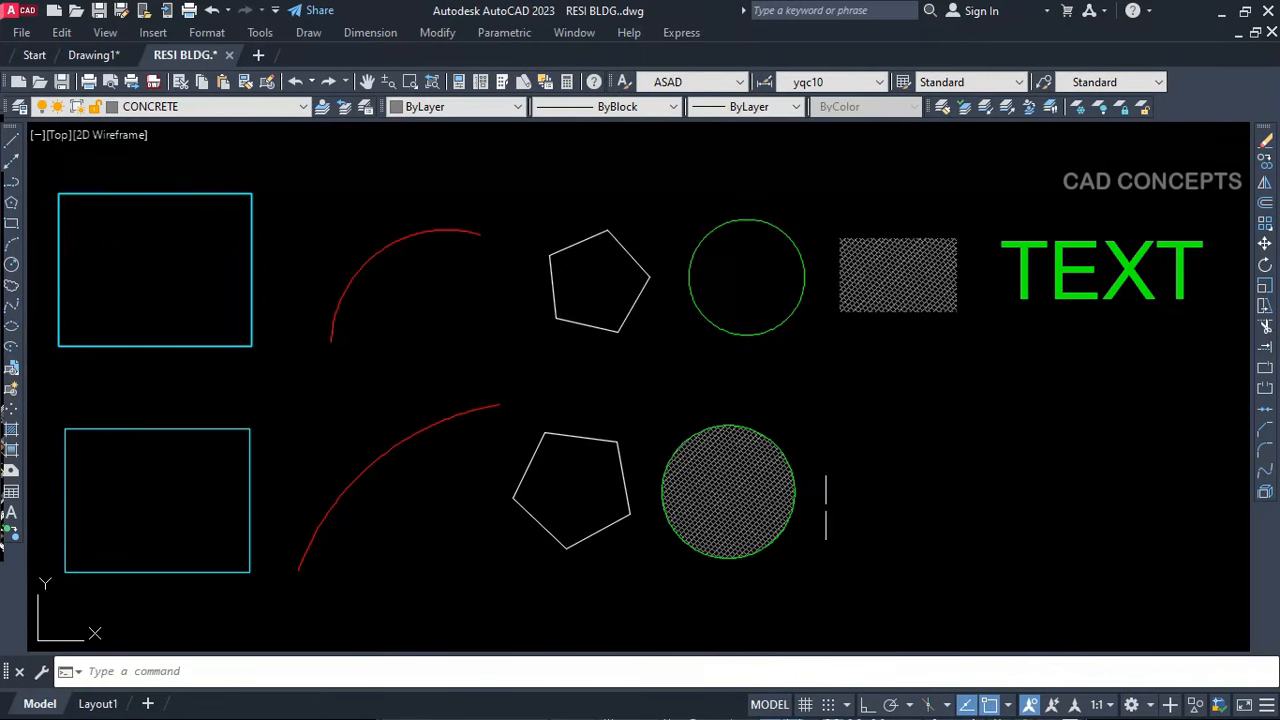
{"action": "scroll", "coordinate": [750, 527], "scroll_direction": "up", "scroll_amount": 6}
{"action": "scroll", "coordinate": [749, 527], "scroll_direction": "down", "scroll_amount": 6}
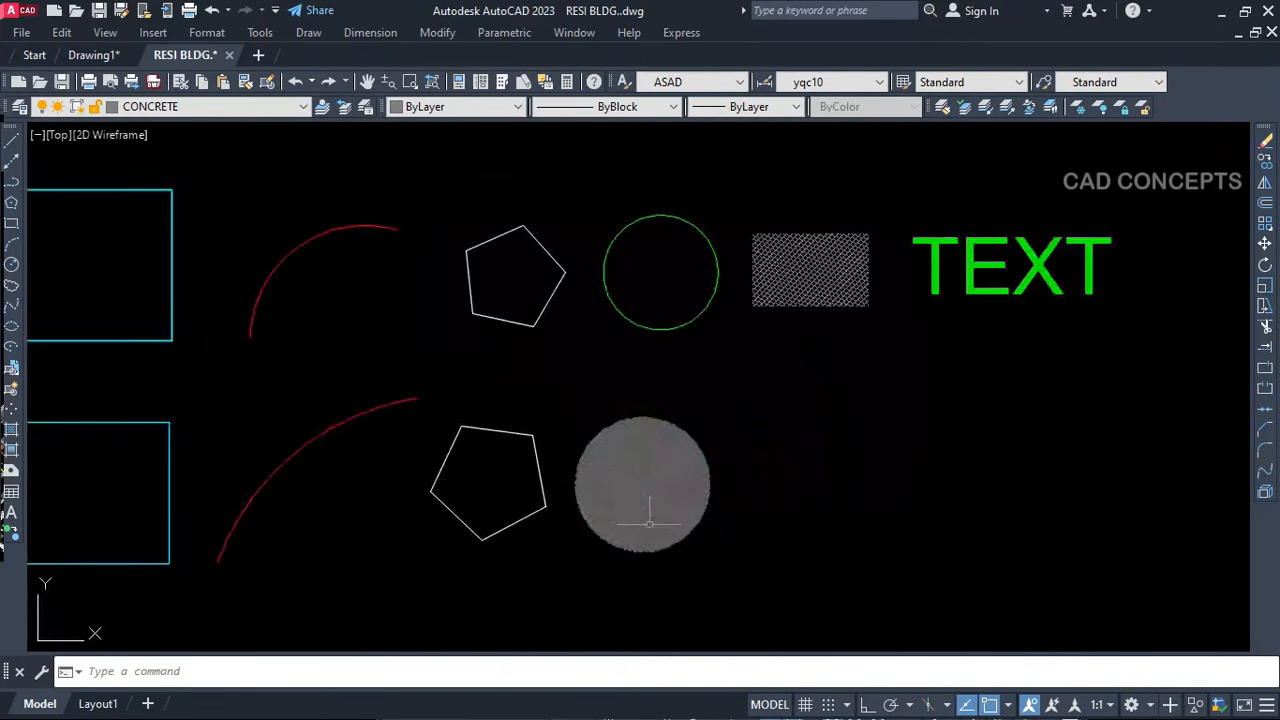
Make another green text with MM from the existing one, placing TEXT at a new insertion point beside the hatched circle
{"action": "key", "text": "Return"}
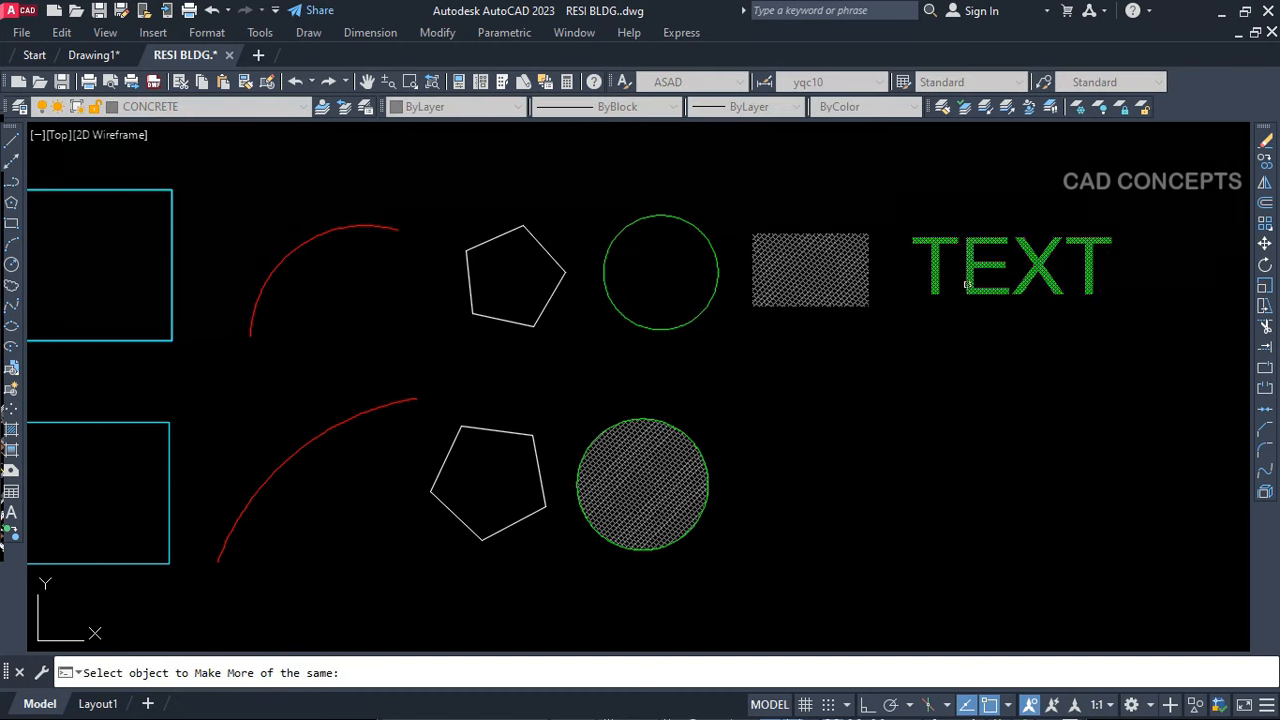
{"action": "left_click", "coordinate": [966, 282]}
{"action": "left_click", "coordinate": [775, 418]}
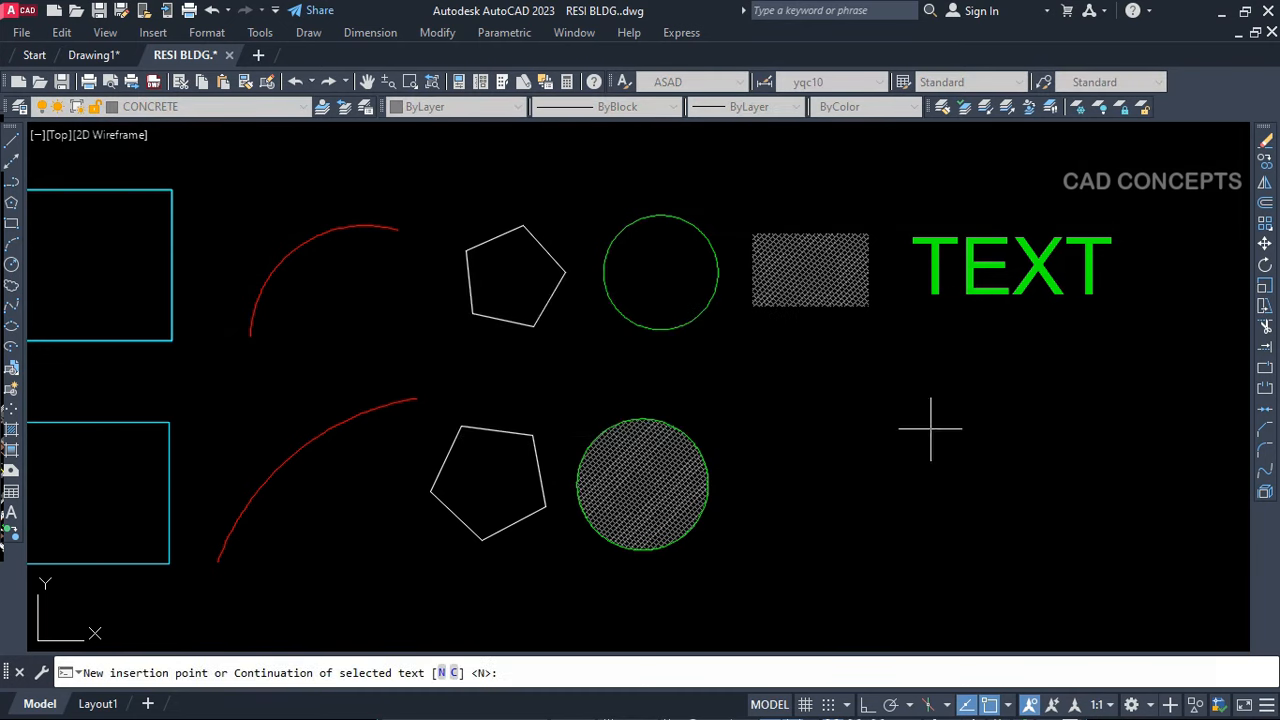
{"action": "key", "text": "Return"}
{"action": "left_click", "coordinate": [779, 508]}
{"action": "type", "text": "TEXT"}
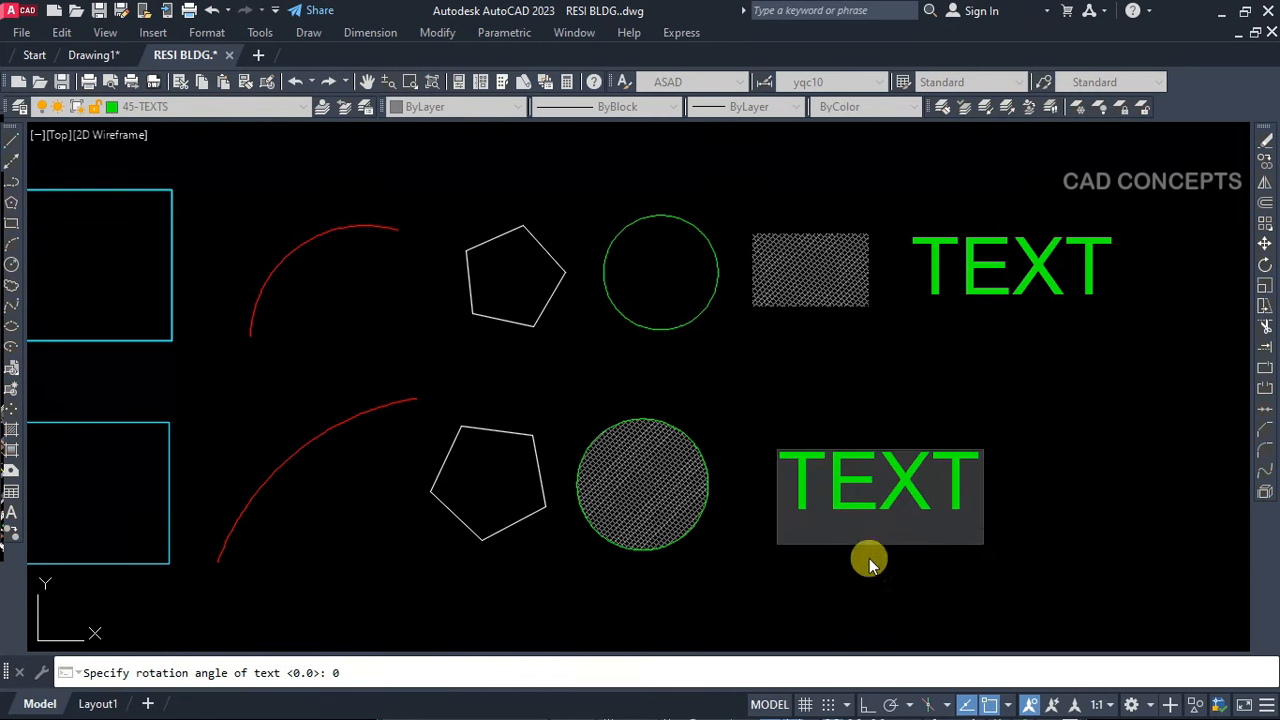
{"action": "left_click", "coordinate": [869, 558]}
{"action": "middle_click_drag", "start_coordinate": [834, 577], "coordinate": [882, 577]}
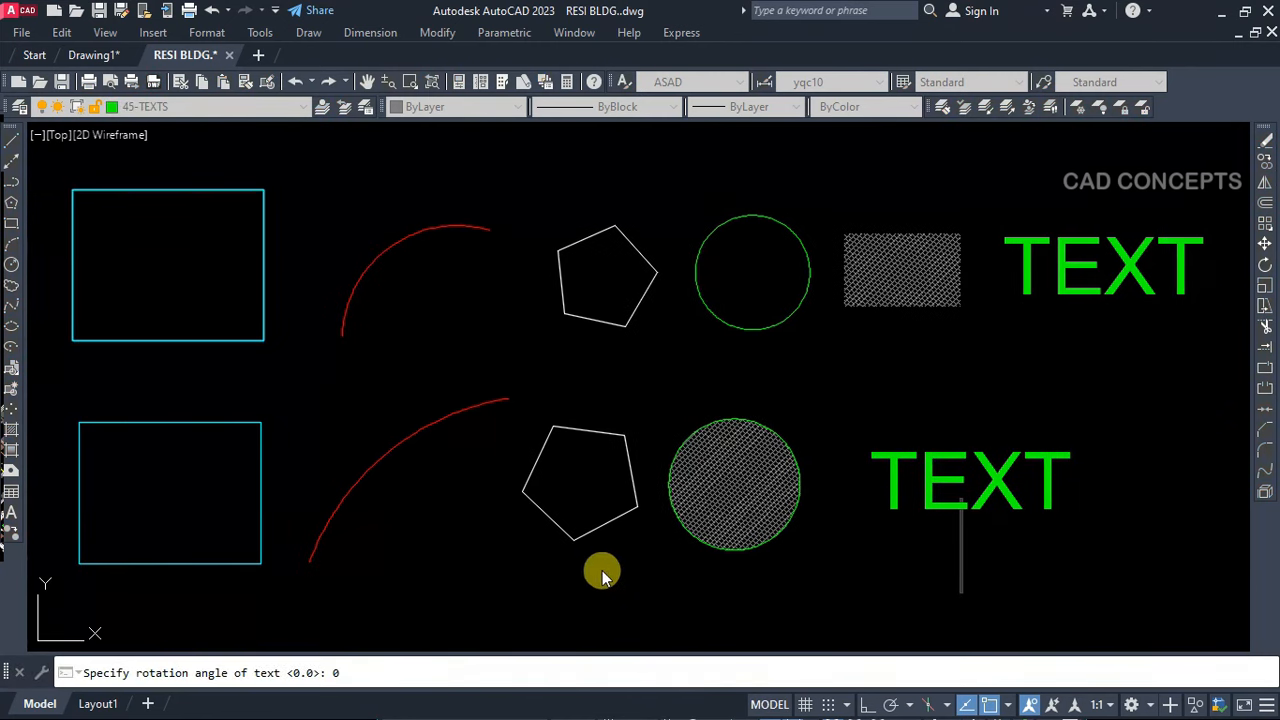
{"action": "key", "text": "Escape"}
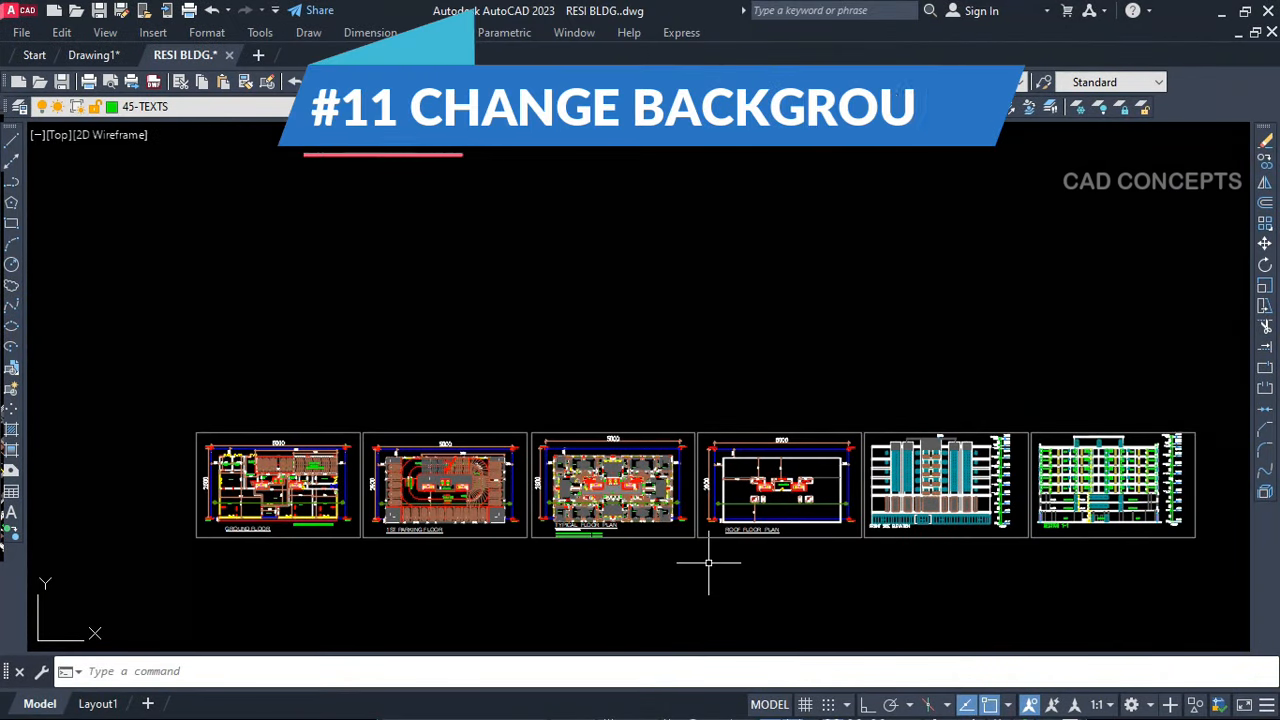
Run TBG repeatedly to toggle the drawing background between black and white
{"action": "scroll", "coordinate": [709, 563], "scroll_direction": "up", "scroll_amount": 2}
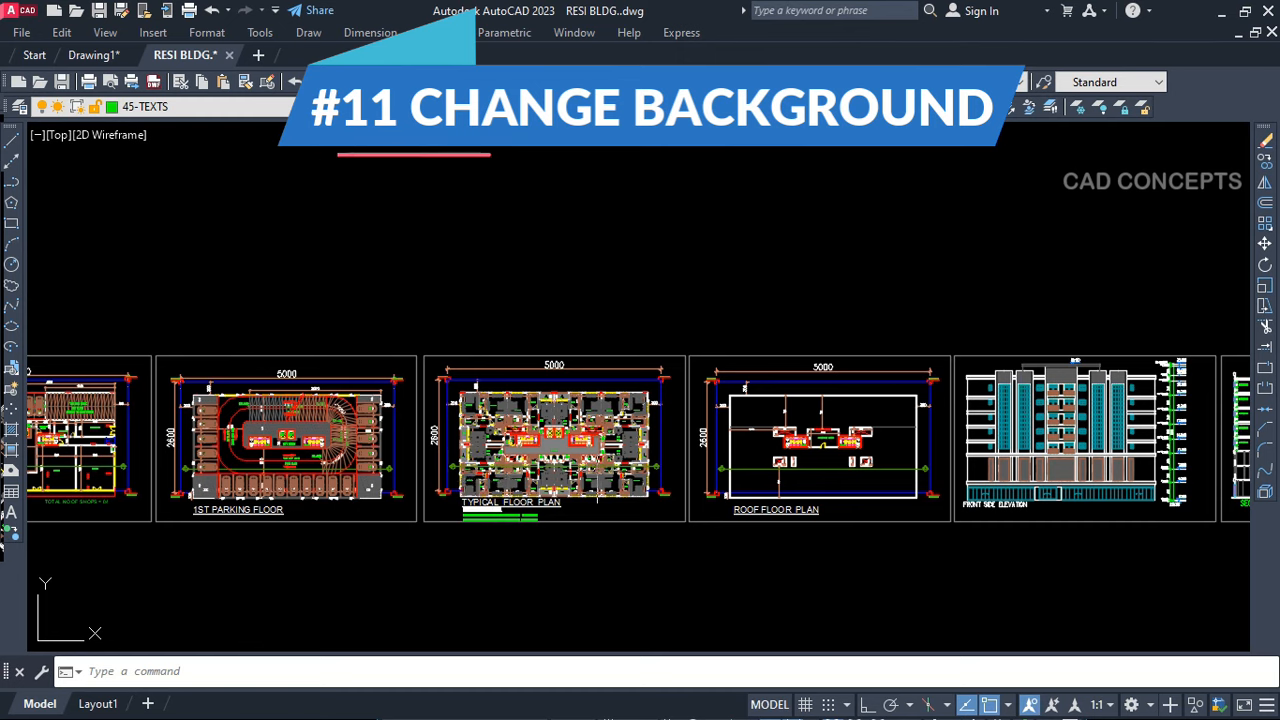
{"action": "scroll", "coordinate": [600, 474], "scroll_direction": "down", "scroll_amount": 2}
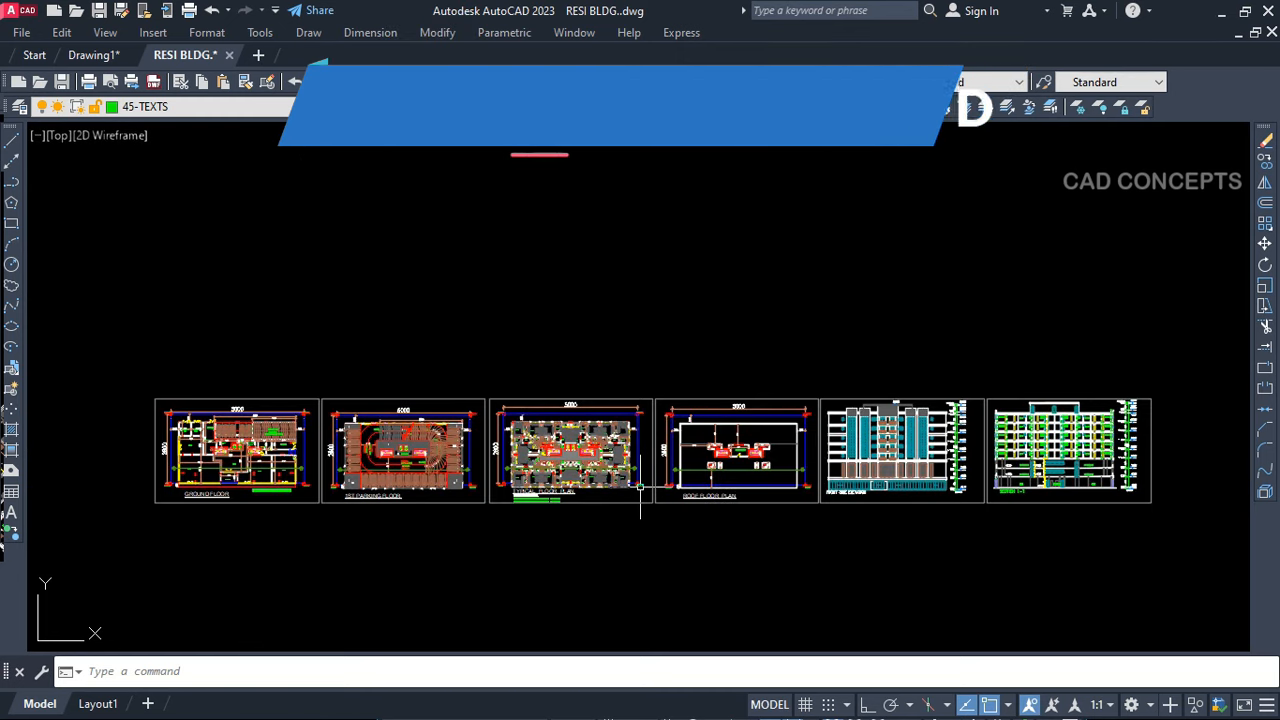
{"action": "type", "text": "TBG"}
{"action": "key", "text": "Return"}
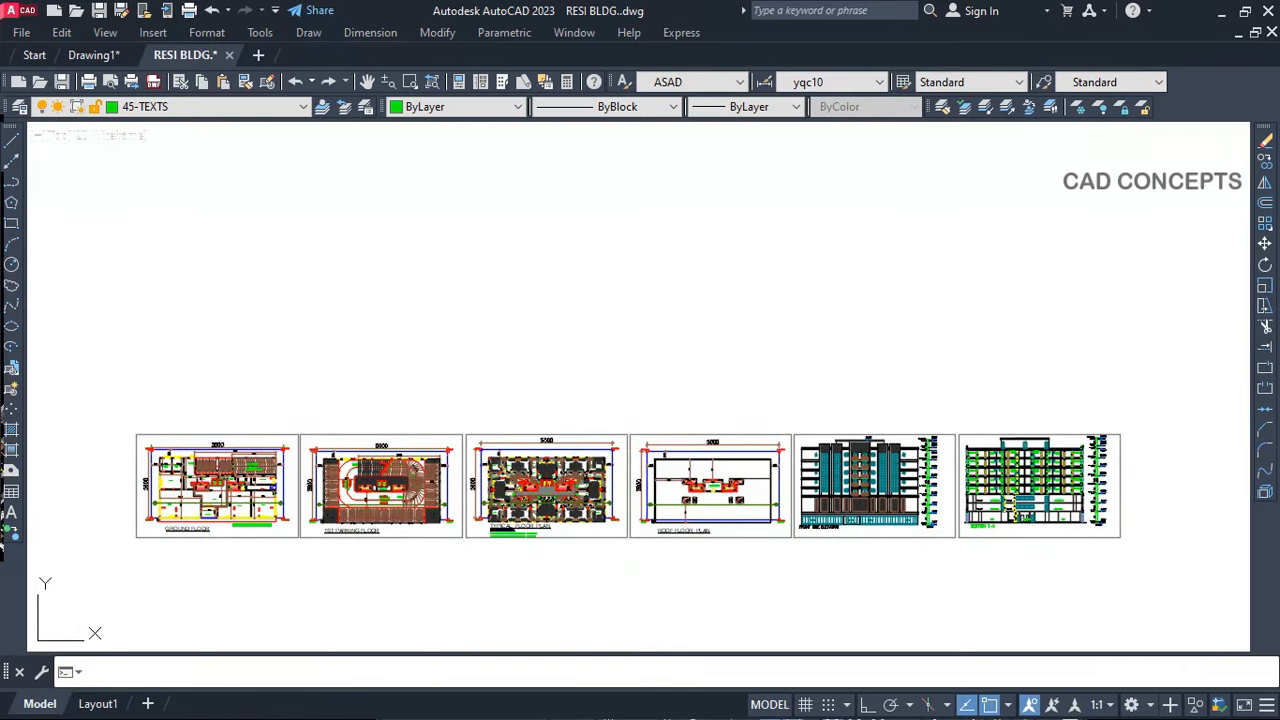
{"action": "key", "text": "Return"}
{"action": "key", "text": "Return"}
{"action": "key", "text": "Return"}
{"action": "key", "text": "Return"}
{"action": "key", "text": "Return"}
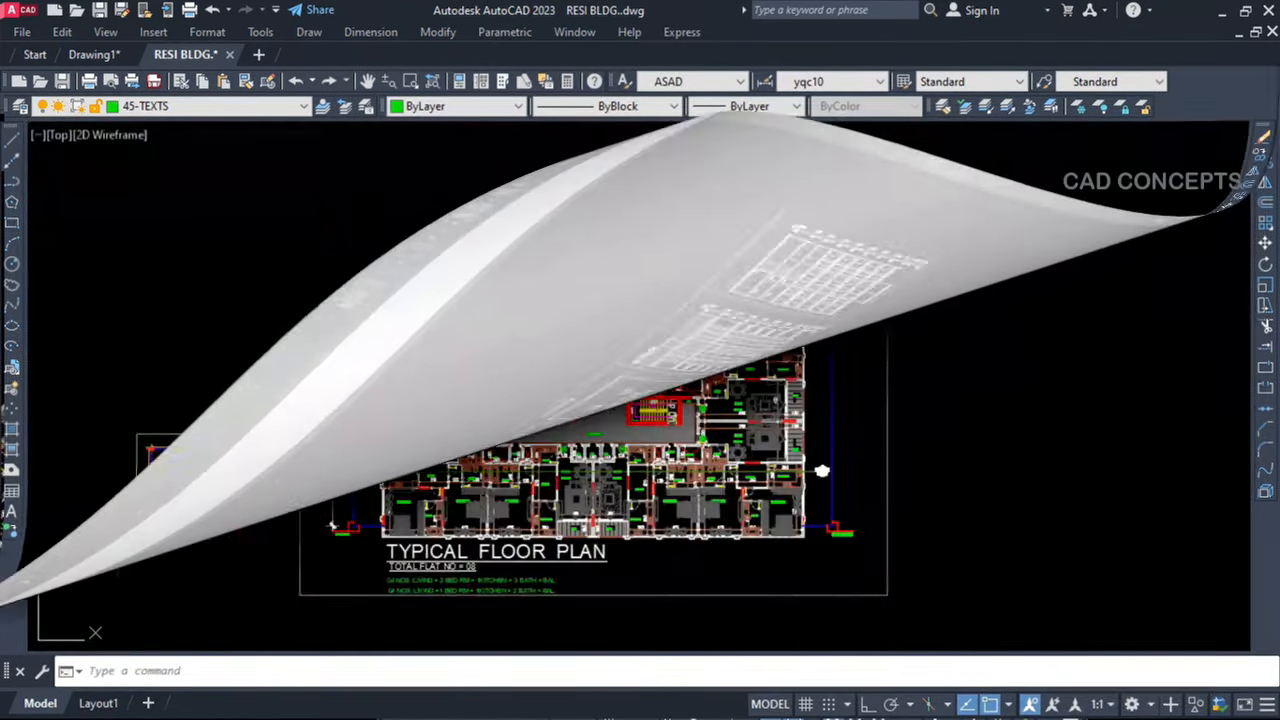
Select the TV cabinet pieces in the bedroom beside the kitchen to check whether they are separate objects
{"action": "scroll", "coordinate": [553, 374], "scroll_direction": "up", "scroll_amount": 1}
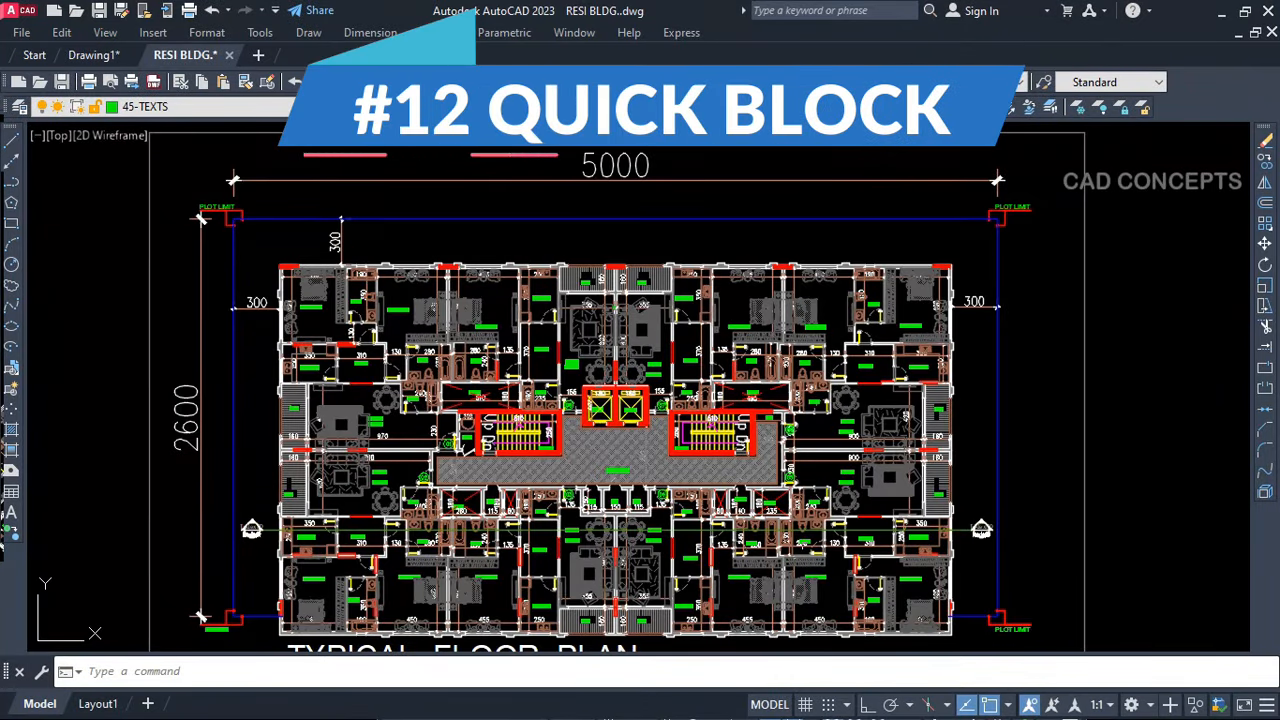
{"action": "scroll", "coordinate": [512, 309], "scroll_direction": "up", "scroll_amount": 3}
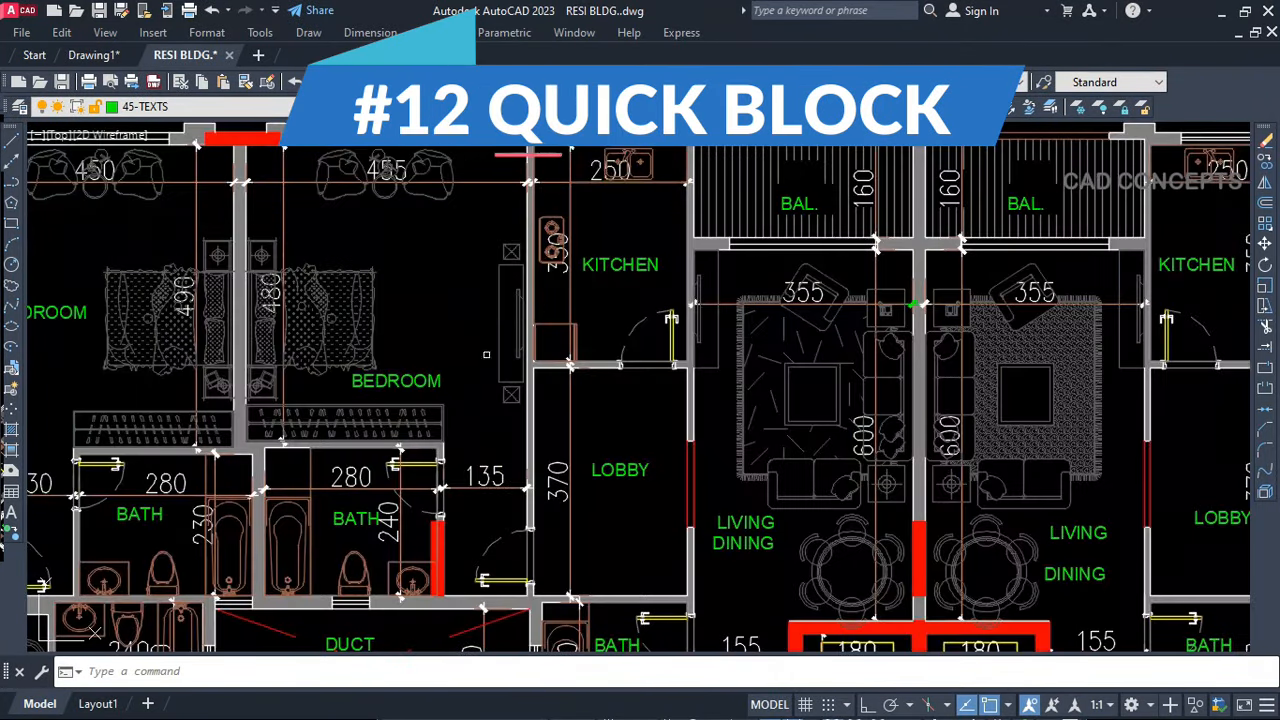
{"action": "scroll", "coordinate": [736, 387], "scroll_direction": "down", "scroll_amount": 1}
{"action": "scroll", "coordinate": [576, 368], "scroll_direction": "up", "scroll_amount": 1}
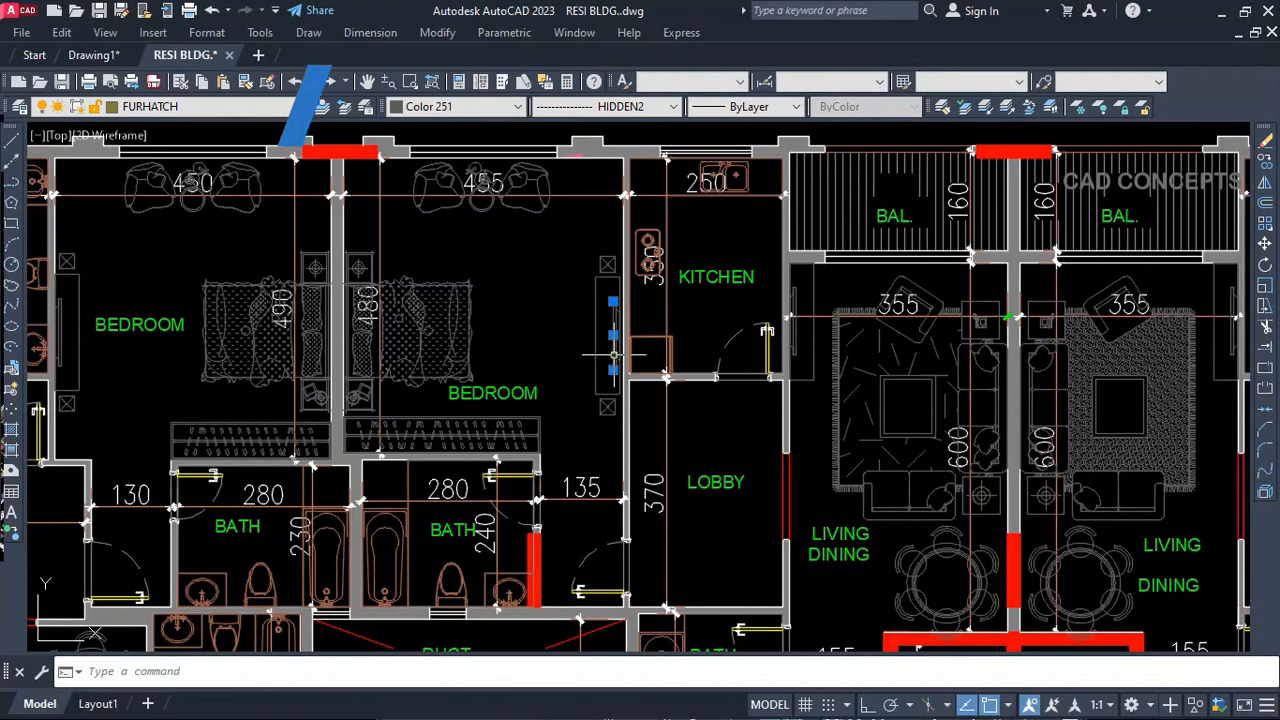
{"action": "left_click", "coordinate": [586, 230]}
{"action": "left_click", "coordinate": [627, 432]}
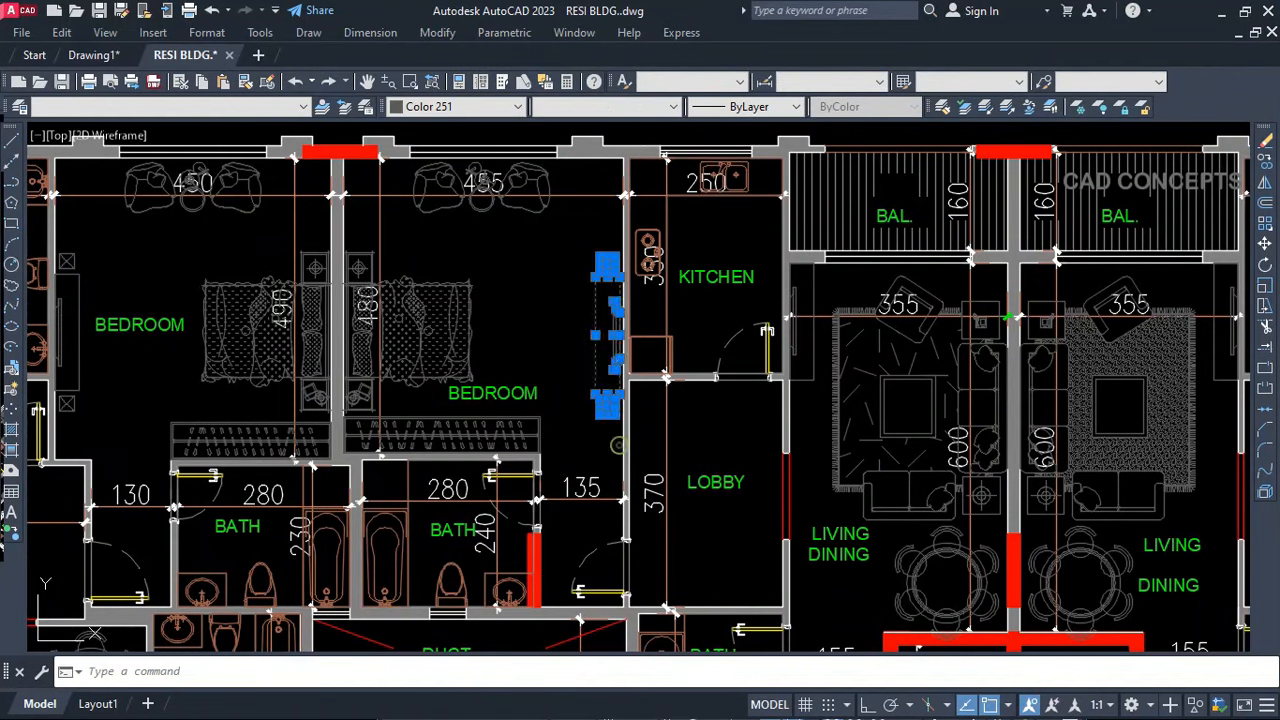
{"action": "mouse_move", "coordinate": [612, 322]}
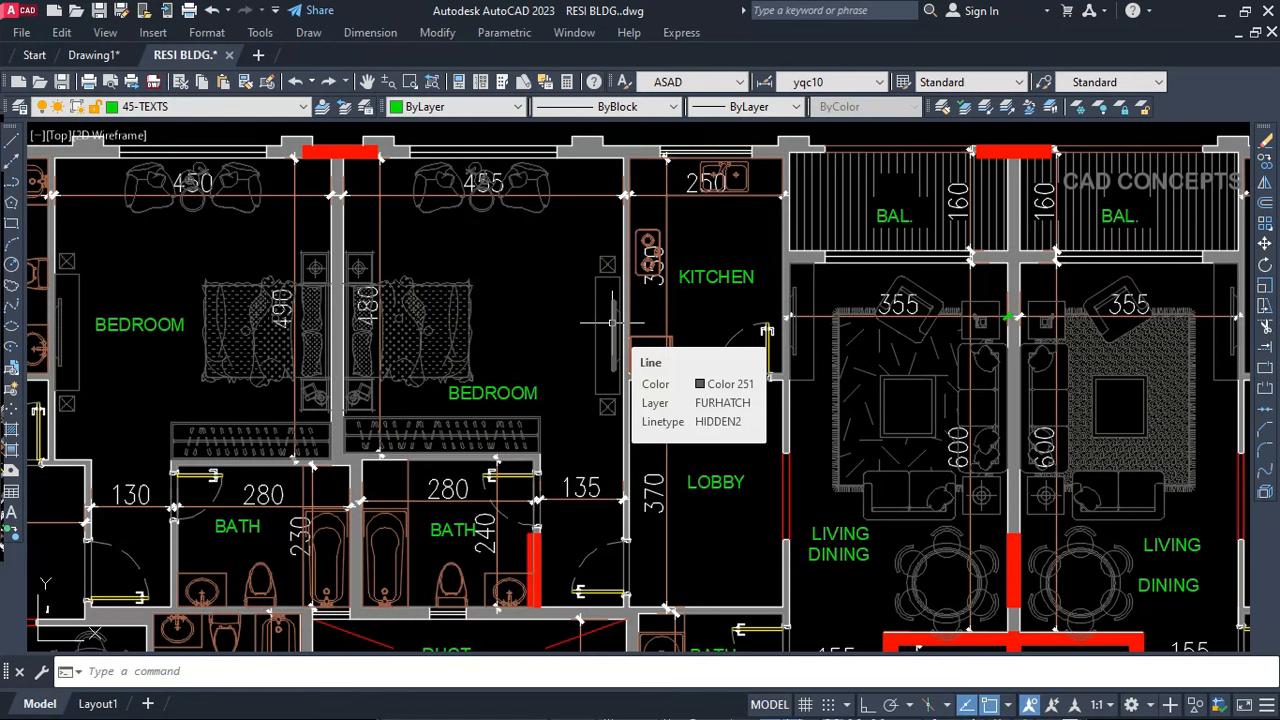
Run QB to turn that TV cabinet and its side boxes into one block, with the insertion point midway along the cabinet's front edge
{"action": "type", "text": "q"}
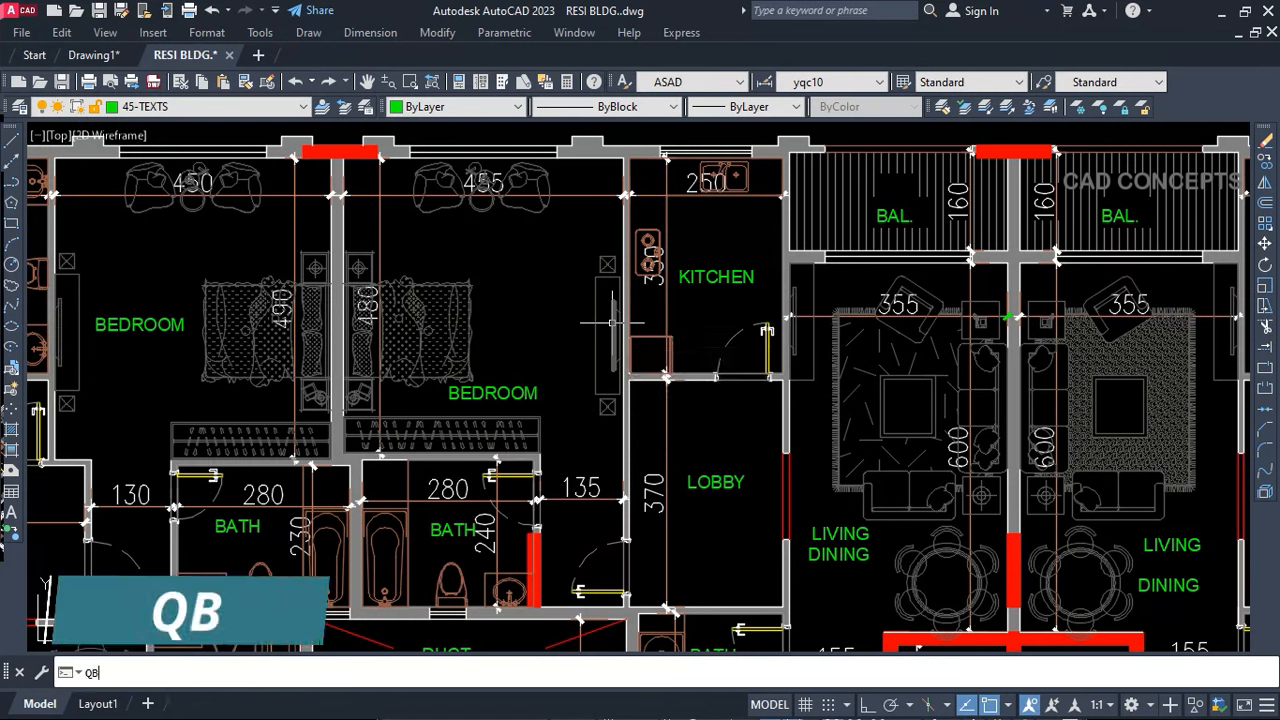
{"action": "type", "text": "b"}
{"action": "key", "text": "Return"}
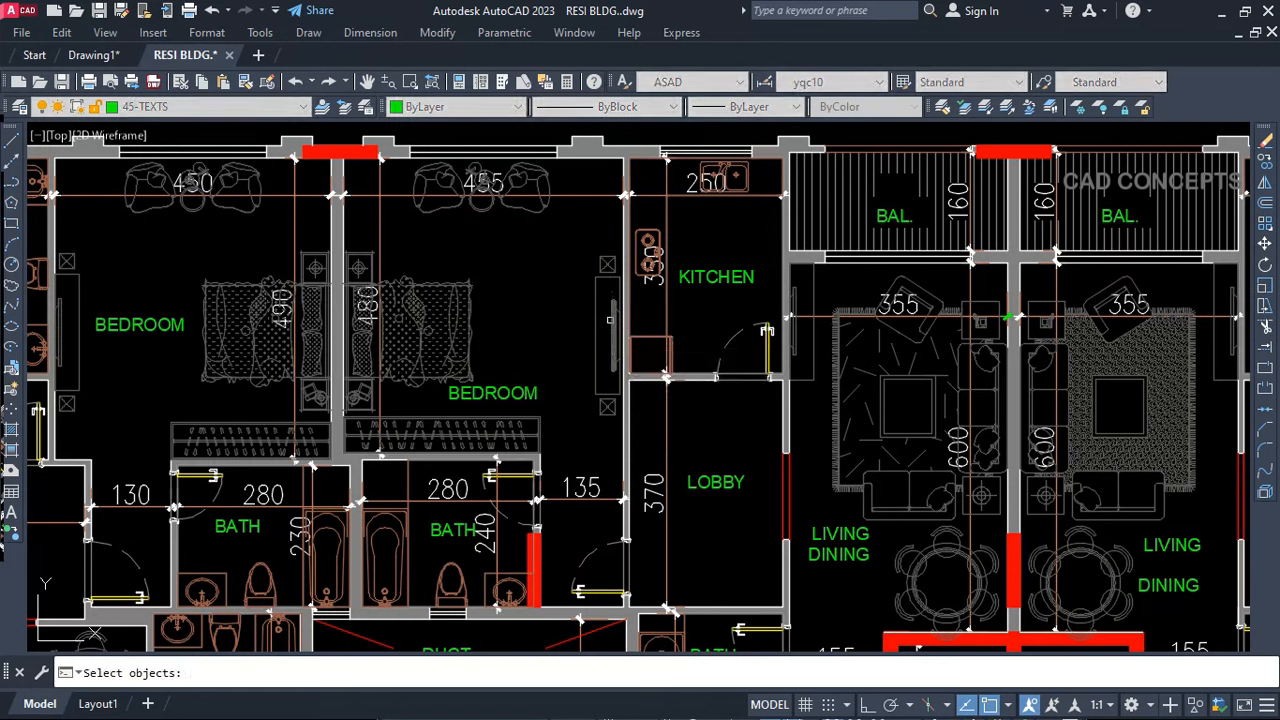
{"action": "left_click", "coordinate": [584, 240]}
{"action": "left_click", "coordinate": [650, 466]}
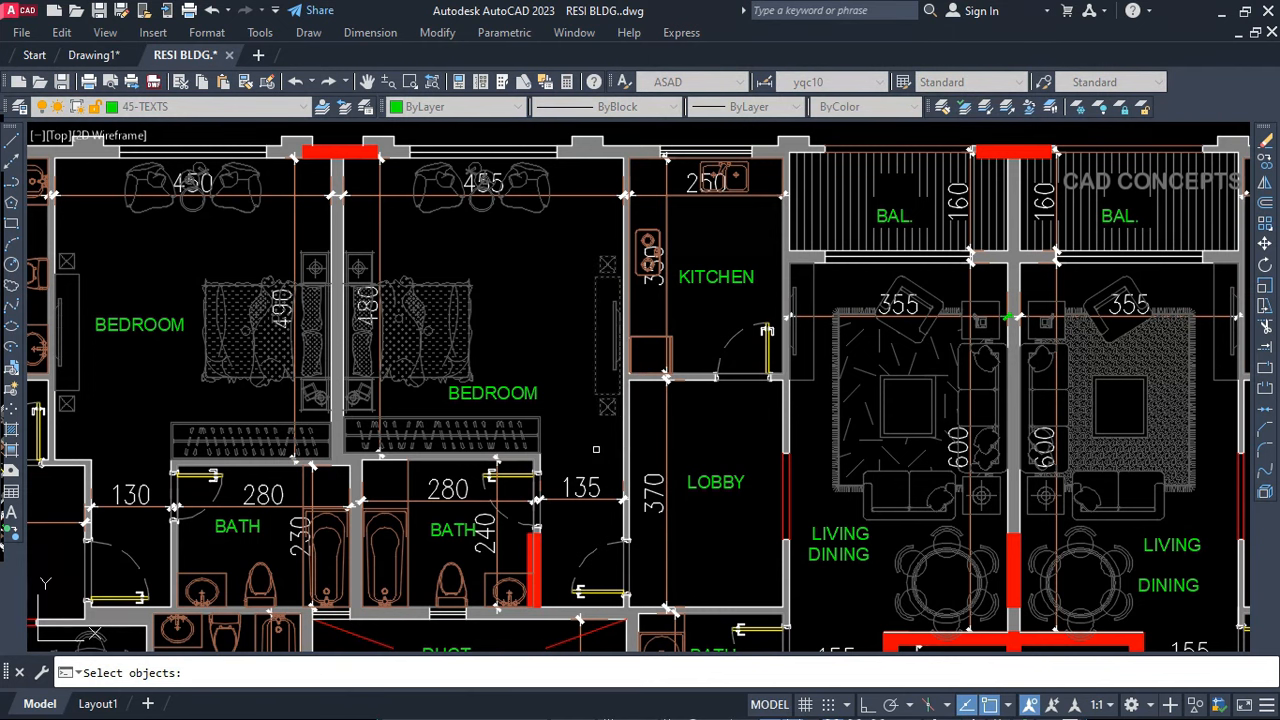
{"action": "scroll", "coordinate": [612, 323], "scroll_direction": "up", "scroll_amount": 4}
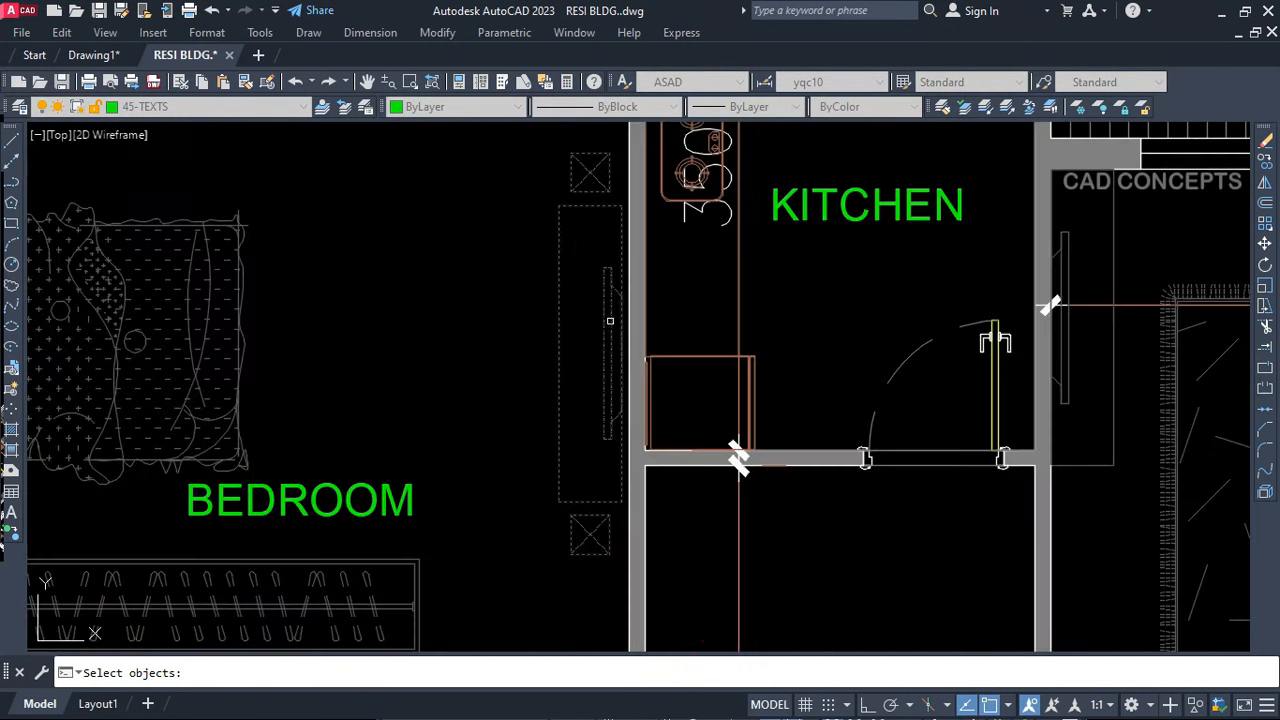
{"action": "key", "text": "Return"}
{"action": "scroll", "coordinate": [680, 347], "scroll_direction": "down", "scroll_amount": 5}
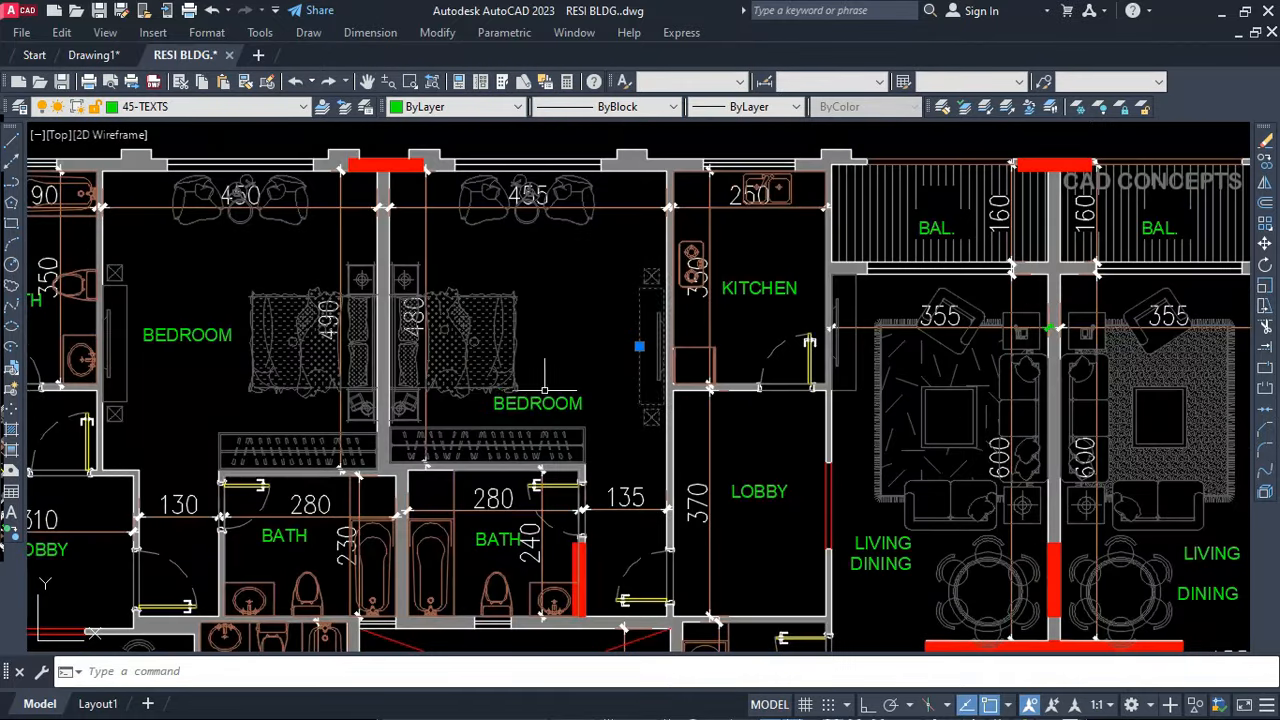
{"action": "key", "text": "Escape"}
Repeat QB on the adjacent bedroom's bed and nightstands, placing the block's insertion point at the middle of the headboard
{"action": "scroll", "coordinate": [405, 345], "scroll_direction": "up", "scroll_amount": 3}
{"action": "key", "text": "Return"}
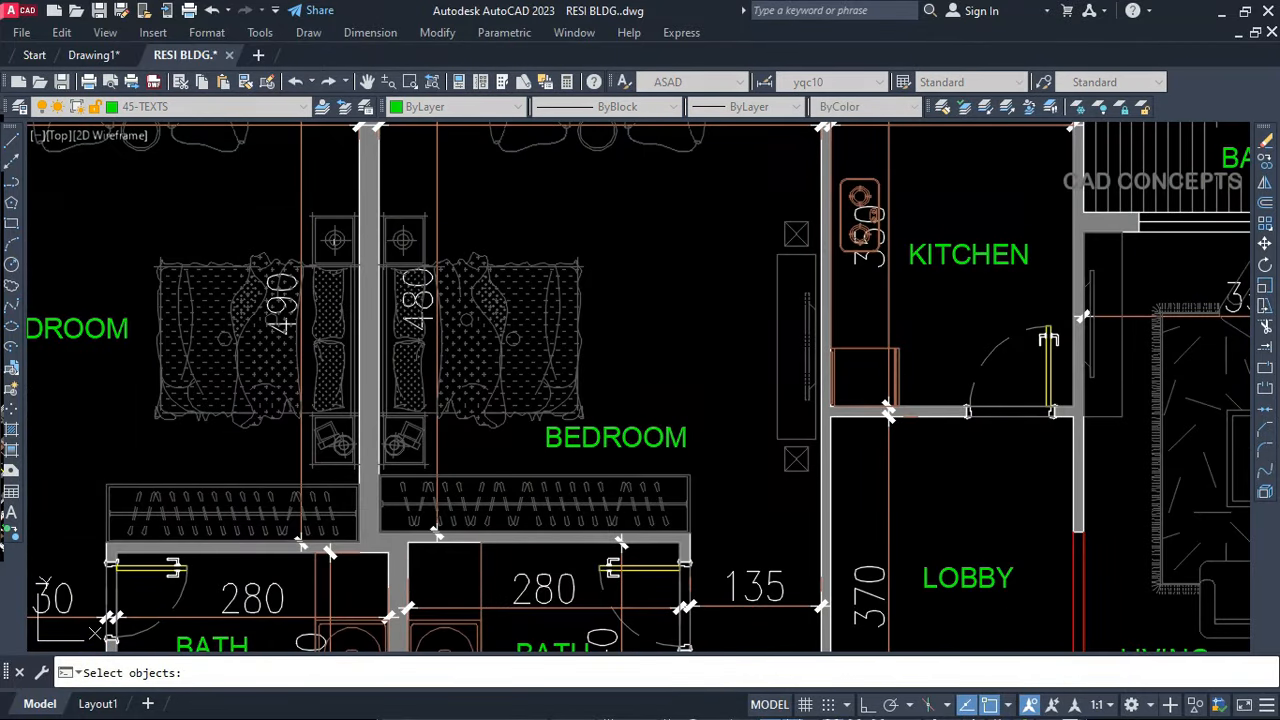
{"action": "left_click", "coordinate": [115, 194]}
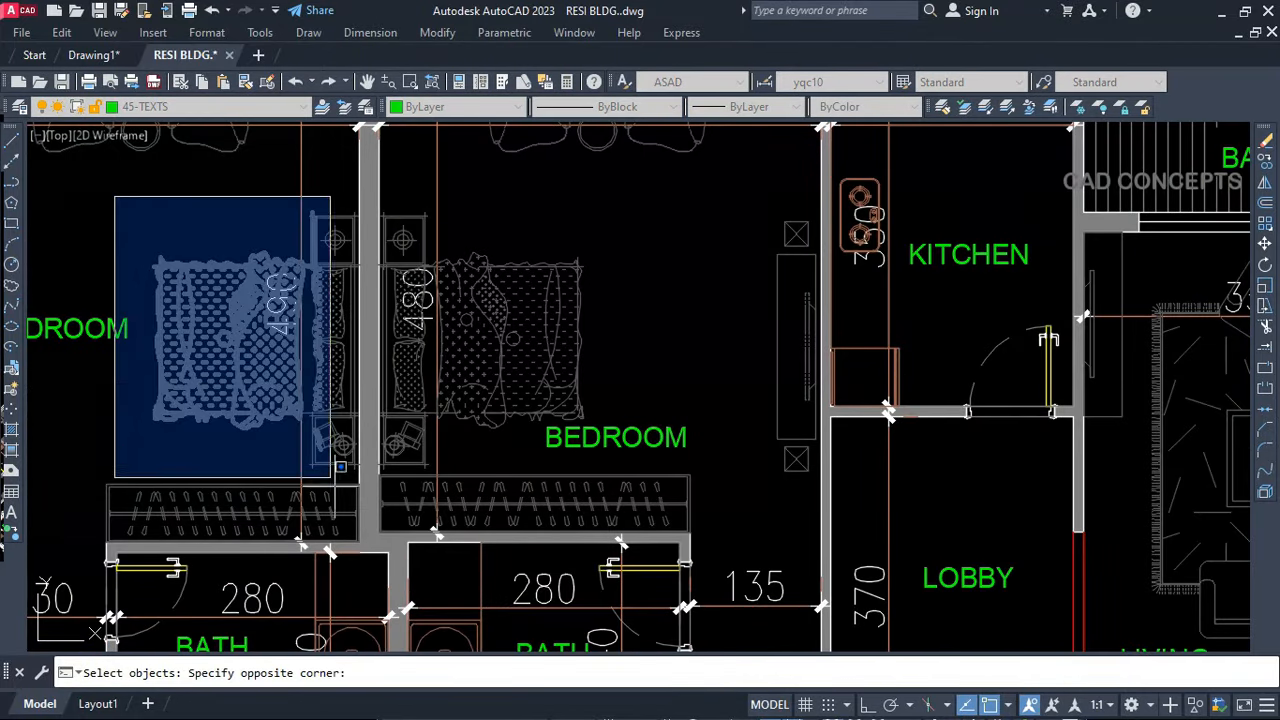
{"action": "left_click", "coordinate": [366, 486]}
{"action": "scroll", "coordinate": [270, 285], "scroll_direction": "up", "scroll_amount": 4}
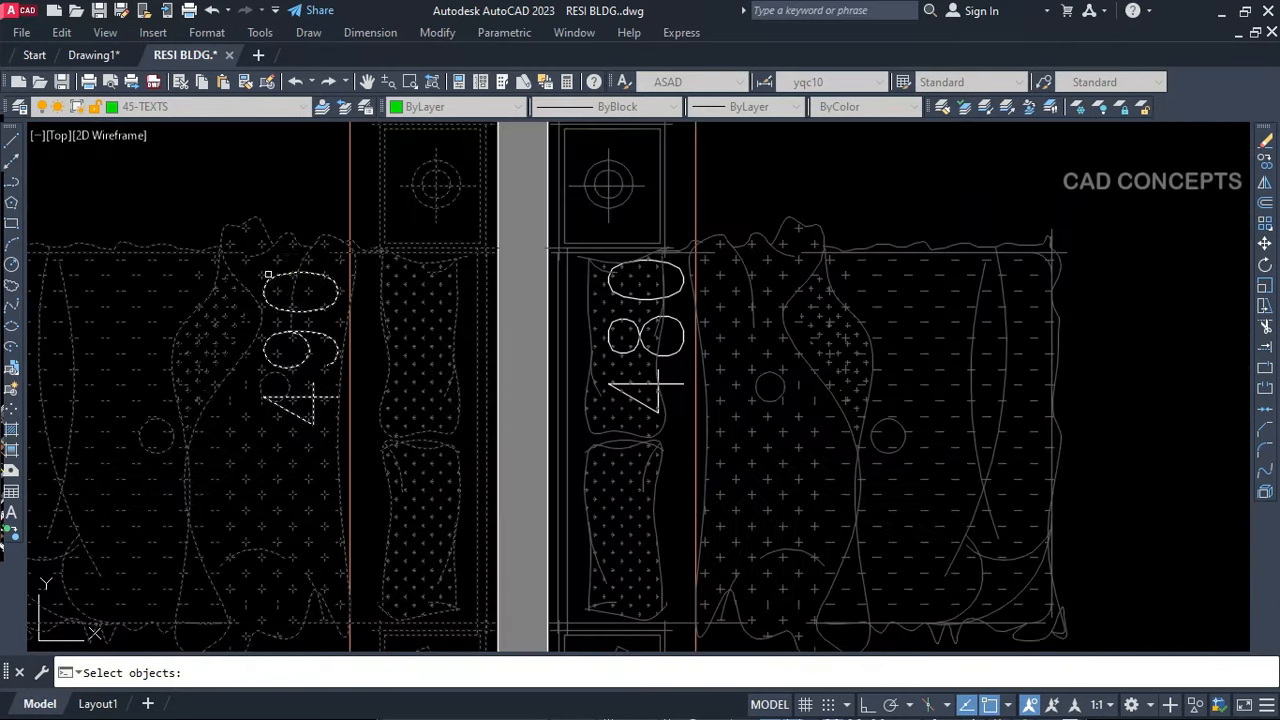
{"action": "scroll", "coordinate": [400, 380], "scroll_direction": "down", "scroll_amount": 2}
{"action": "key", "text": "Return"}
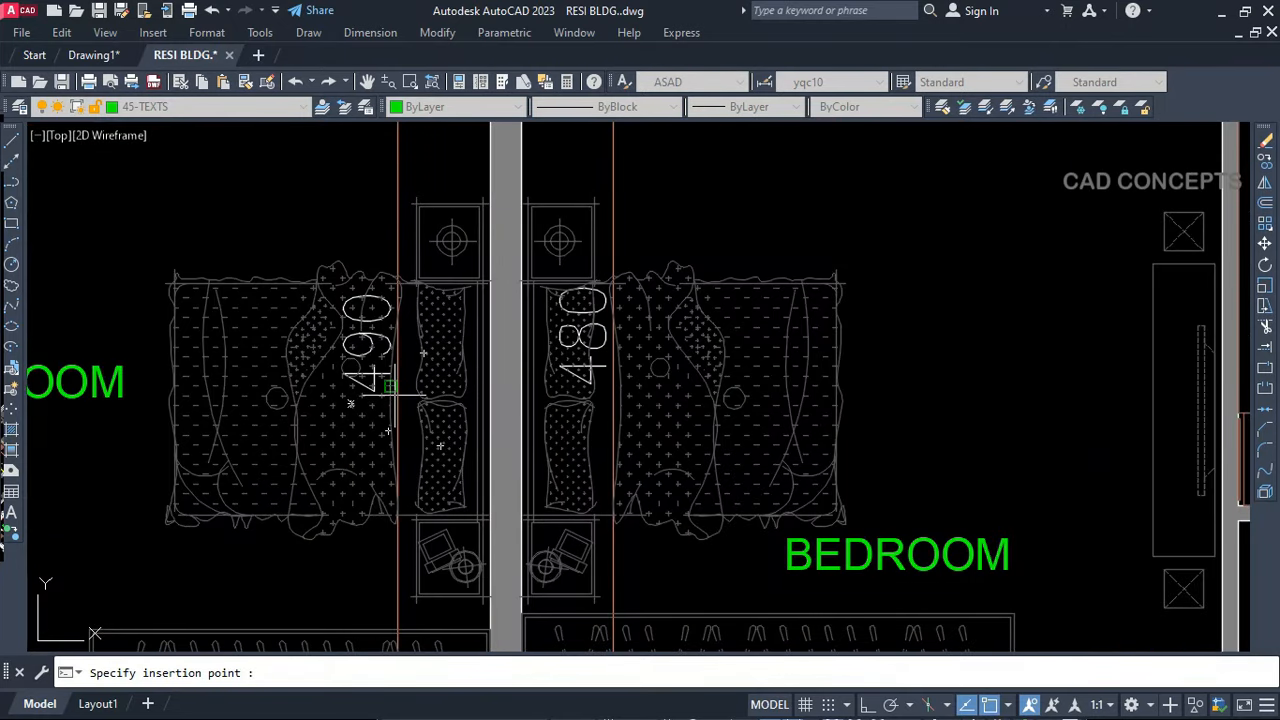
{"action": "left_click", "coordinate": [472, 398]}
{"action": "scroll", "coordinate": [605, 420], "scroll_direction": "down", "scroll_amount": 4}
Repeat QB on the bathroom washbasin and counter, placing the insertion point at the midpoint of the counter's front edge
{"action": "scroll", "coordinate": [230, 414], "scroll_direction": "up", "scroll_amount": 4}
{"action": "key", "text": "Return"}
{"action": "left_click", "coordinate": [309, 363]}
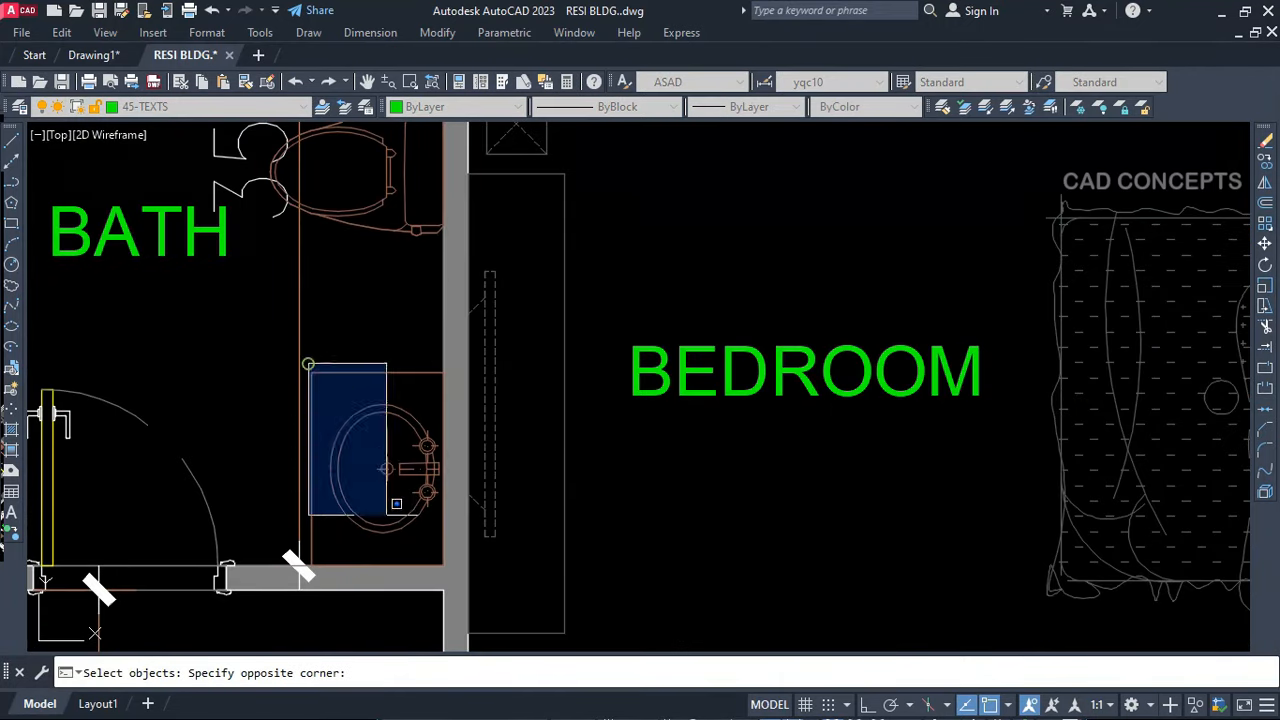
{"action": "left_click", "coordinate": [460, 572]}
{"action": "key", "text": "Return"}
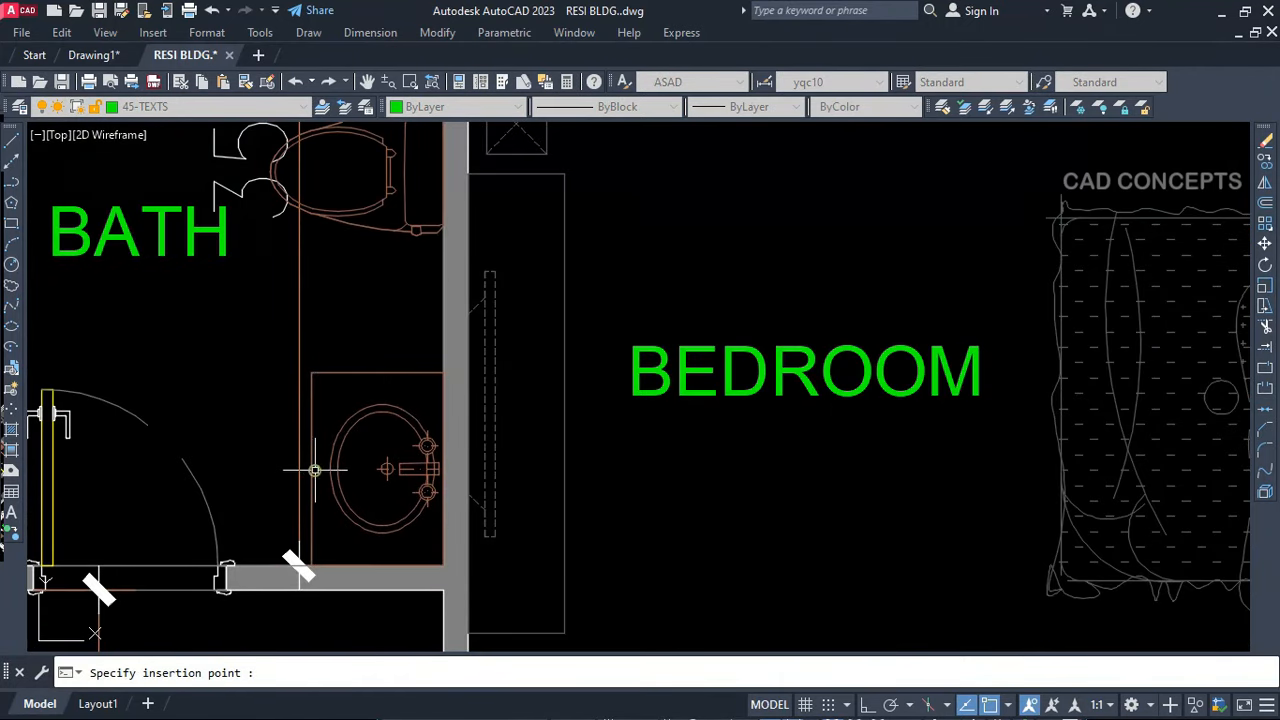
{"action": "left_click", "coordinate": [315, 470]}
{"action": "left_click", "coordinate": [307, 489]}
{"action": "left_click", "coordinate": [309, 503]}
{"action": "left_click", "coordinate": [309, 505]}
{"action": "scroll", "coordinate": [570, 455], "scroll_direction": "down", "scroll_amount": 2}
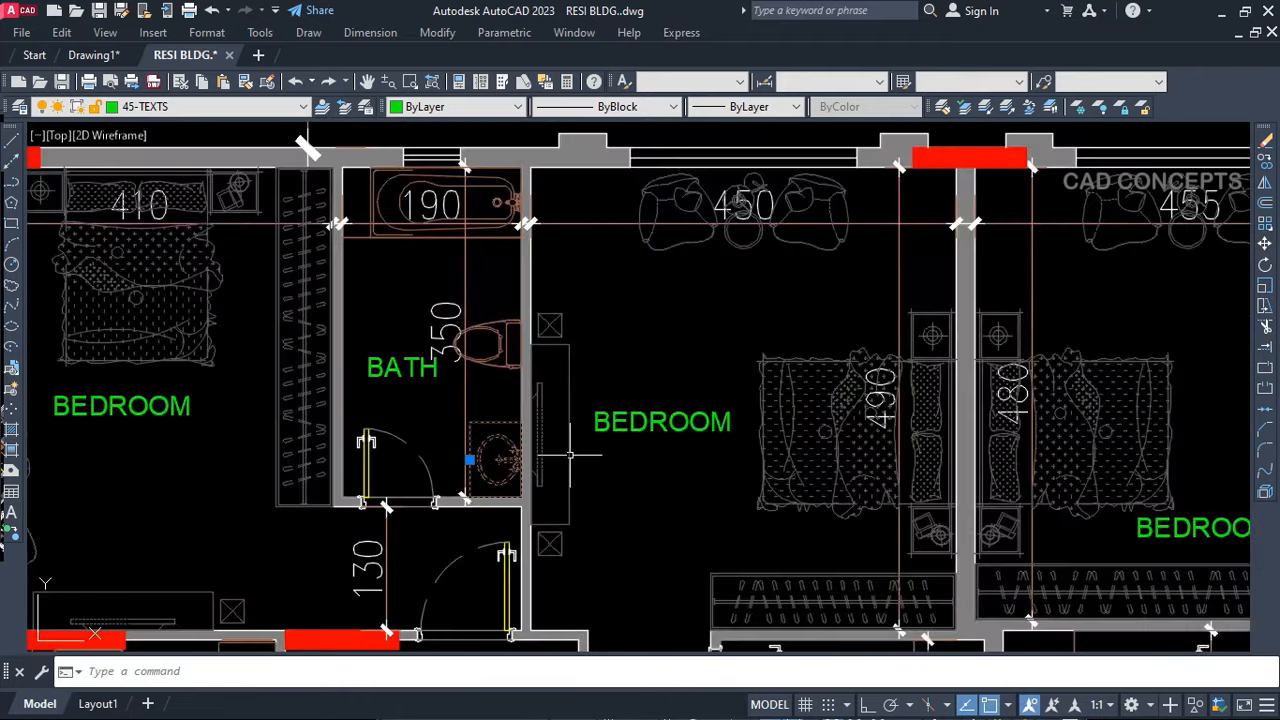
{"action": "scroll", "coordinate": [570, 455], "scroll_direction": "down", "scroll_amount": 3}
{"action": "key", "text": "Escape"}
Repeat QB on the bathtub and its surround, placing the insertion point where the surround's front edge meets the wardrobe-side wall
{"action": "scroll", "coordinate": [262, 393], "scroll_direction": "up", "scroll_amount": 3}
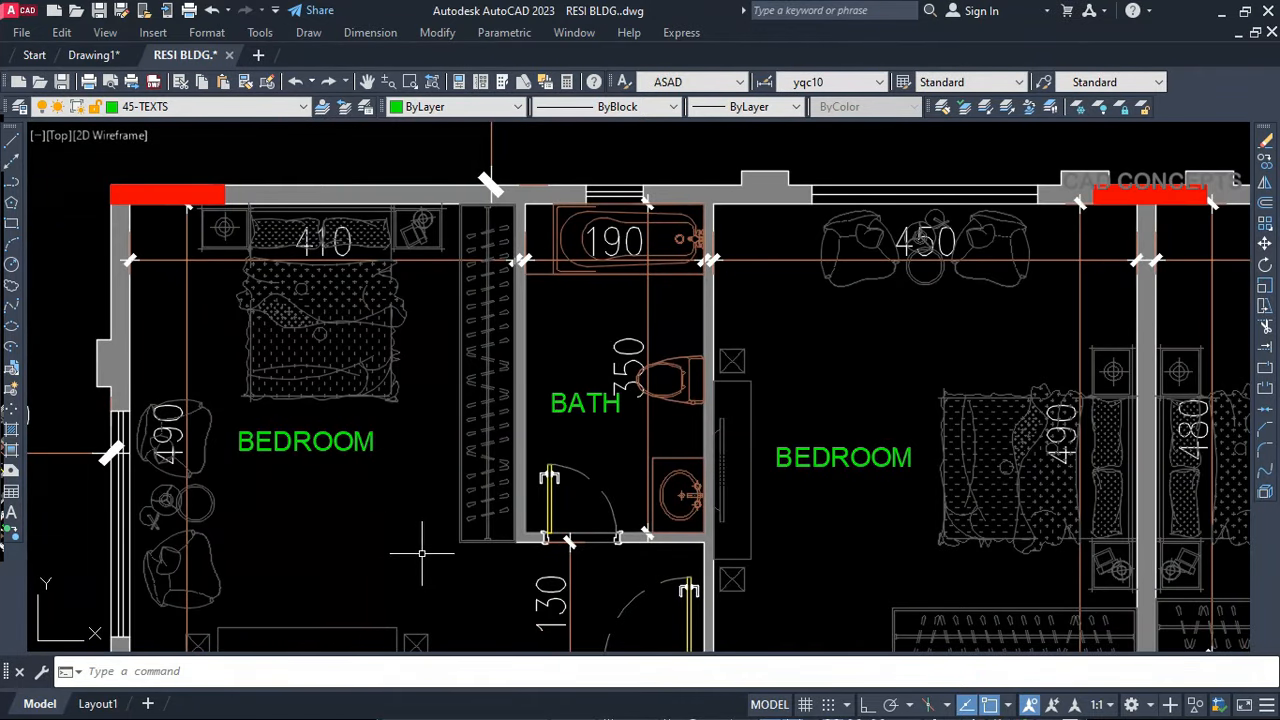
{"action": "scroll", "coordinate": [628, 243], "scroll_direction": "up", "scroll_amount": 2}
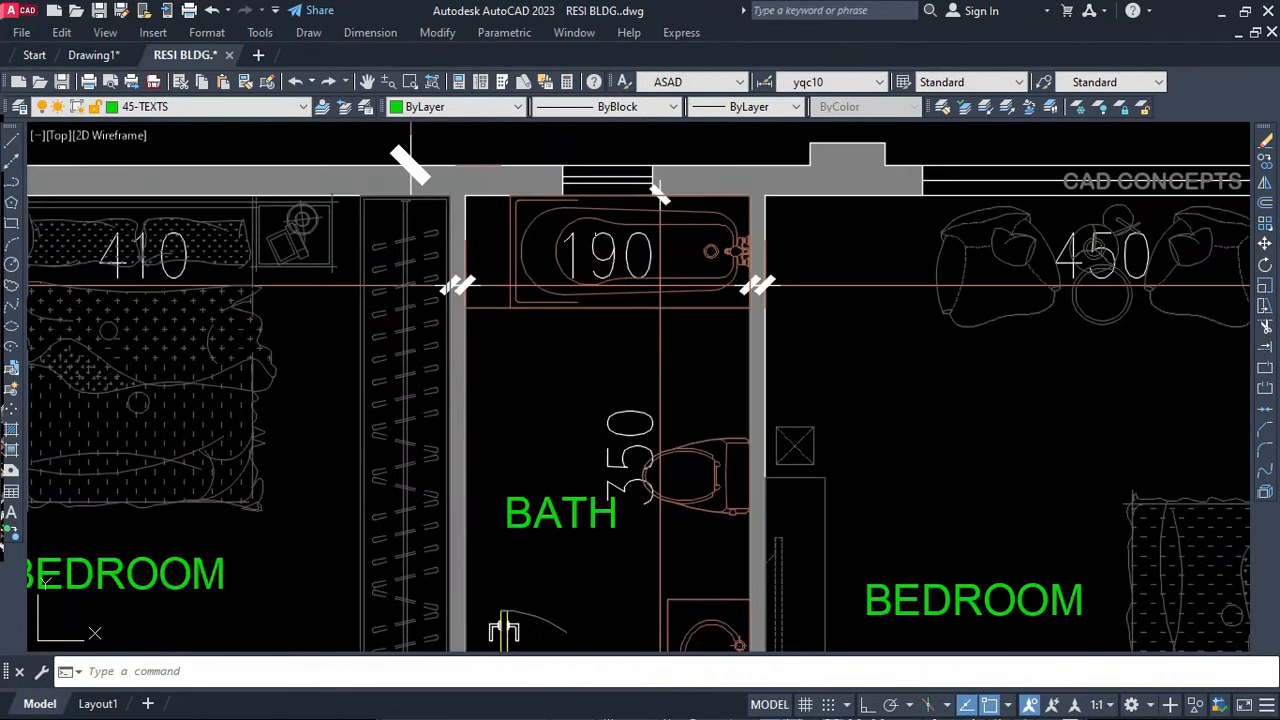
{"action": "key", "text": "Return"}
{"action": "left_click", "coordinate": [500, 320]}
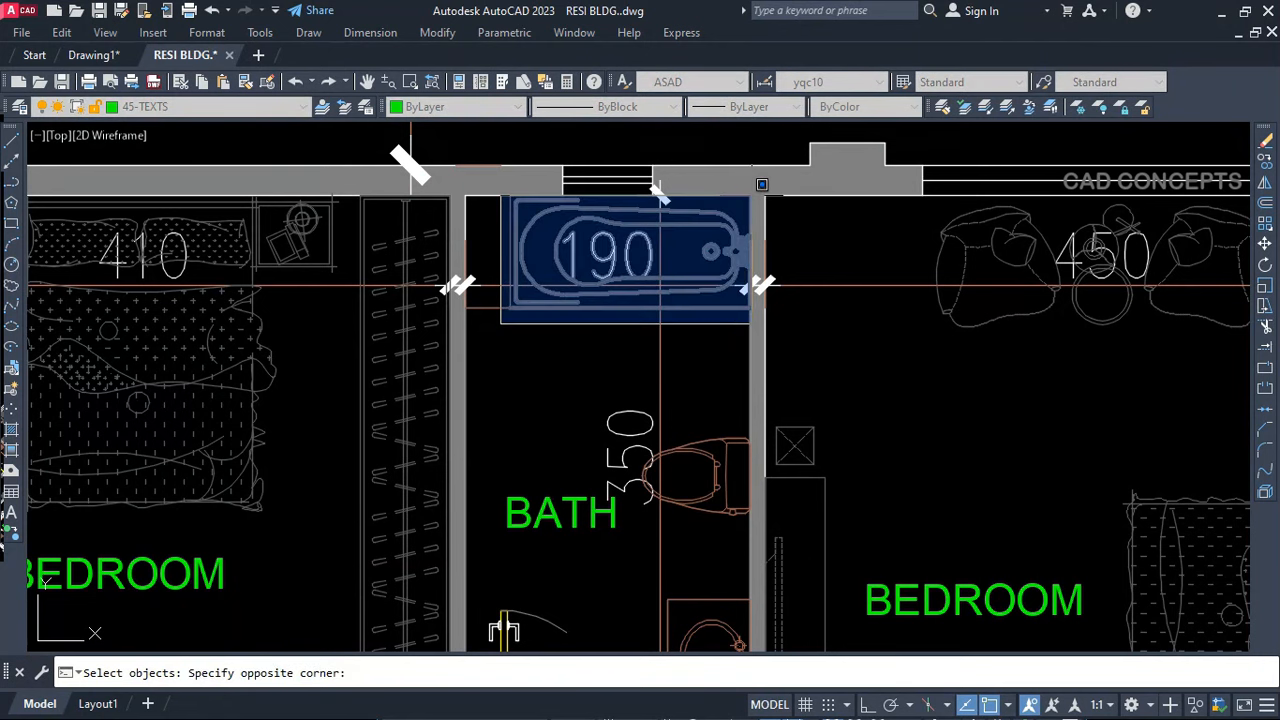
{"action": "left_click", "coordinate": [751, 196]}
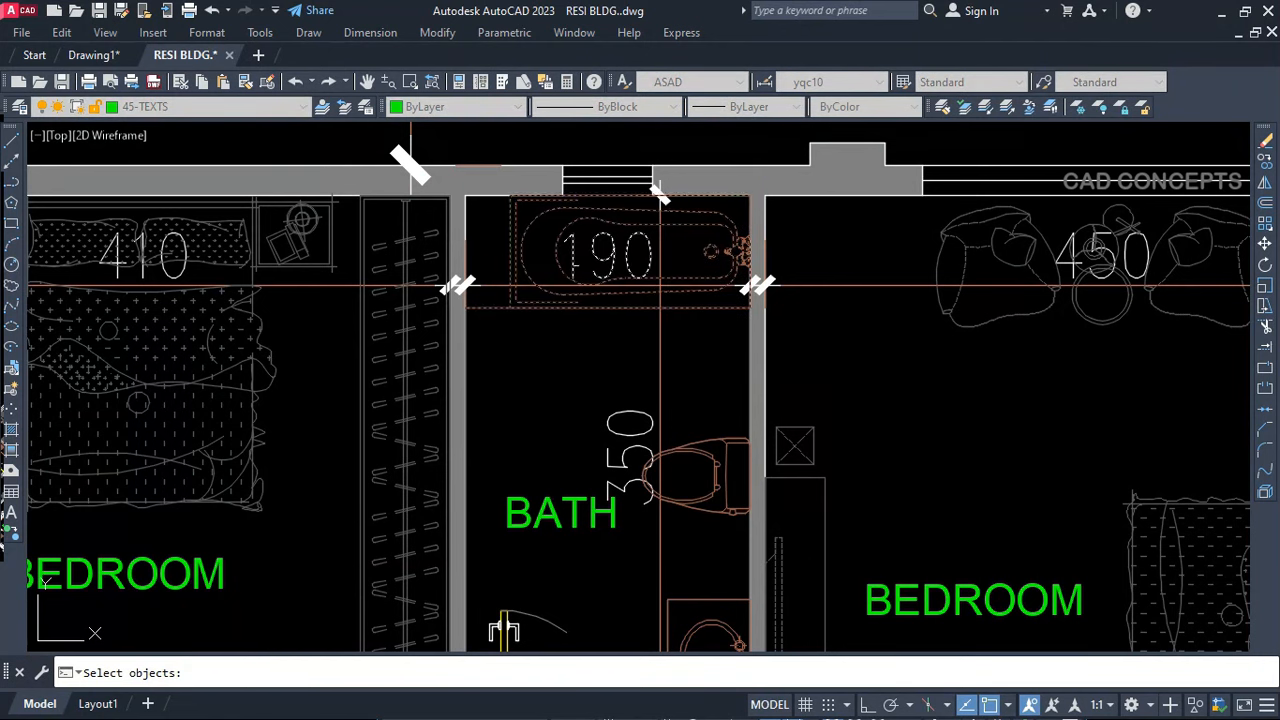
{"action": "key", "text": "Return"}
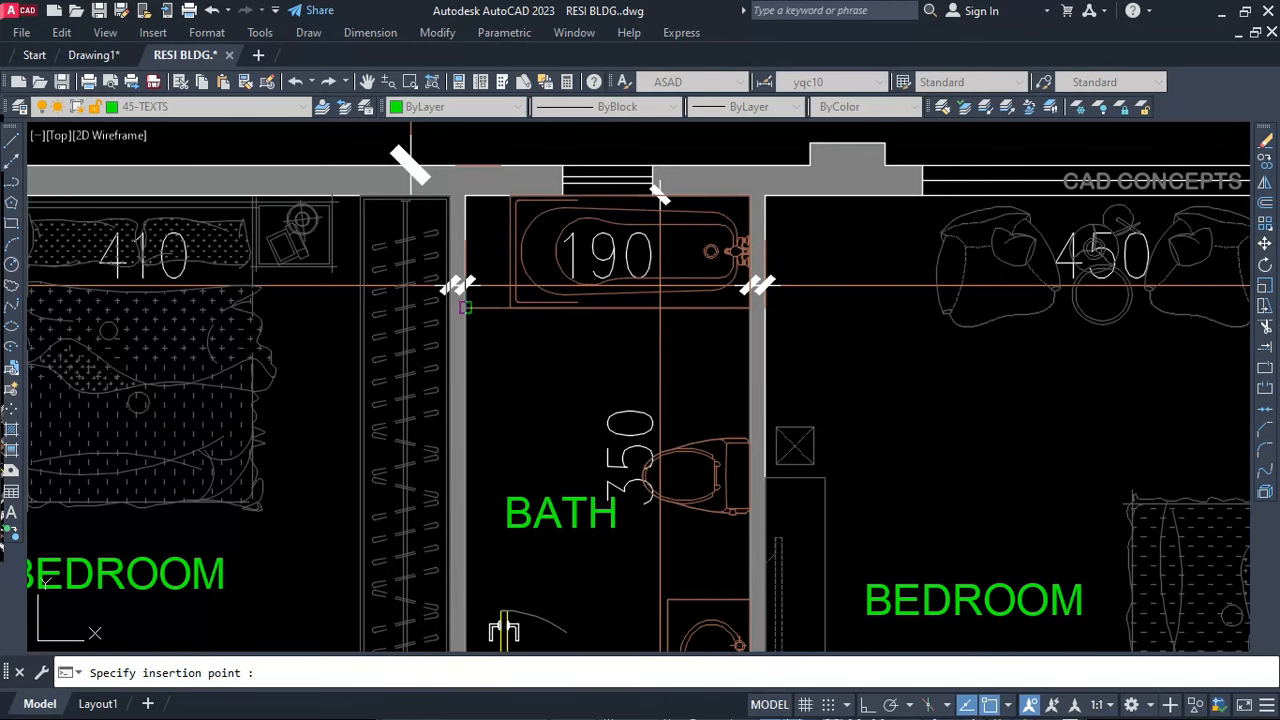
{"action": "left_click", "coordinate": [465, 307]}
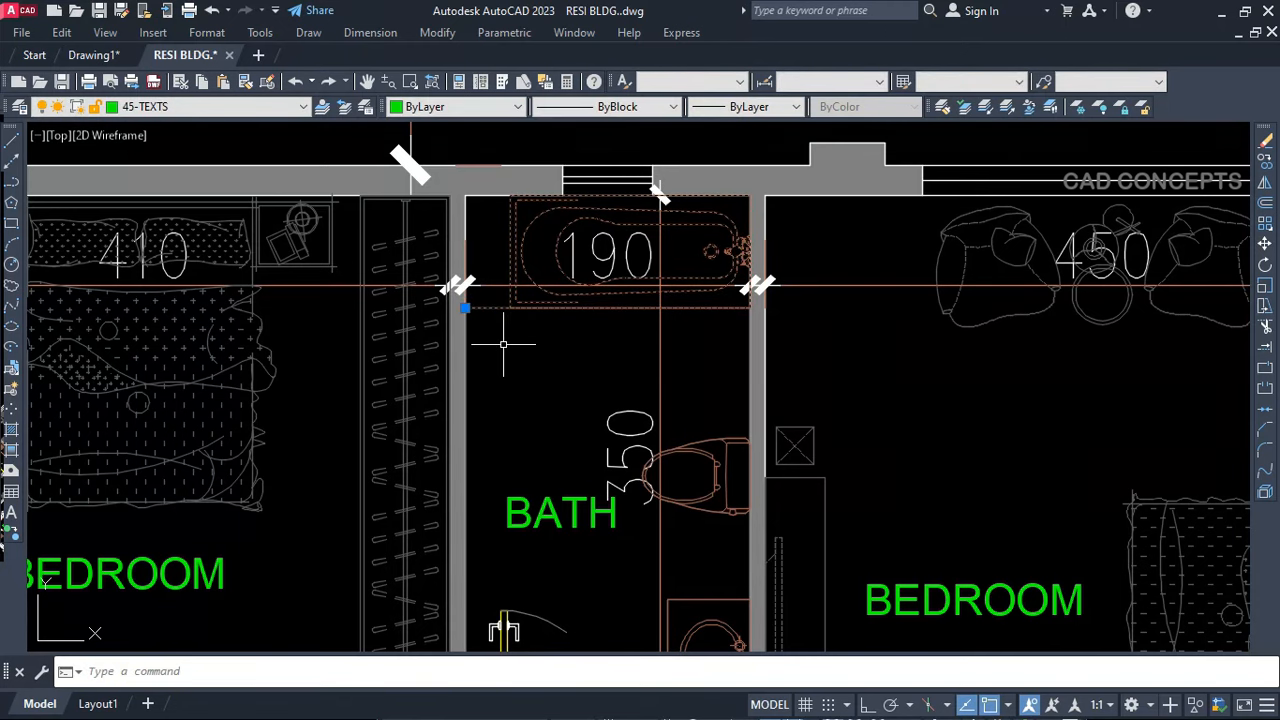
{"action": "scroll", "coordinate": [658, 180], "scroll_direction": "down", "scroll_amount": 2}
Repeat QB on the TV cabinet and side boxes above the kitchen, with the insertion point at the cabinet's front edge midpoint
{"action": "scroll", "coordinate": [408, 511], "scroll_direction": "up", "scroll_amount": 2}
{"action": "key", "text": "Return"}
{"action": "left_click", "coordinate": [296, 333]}
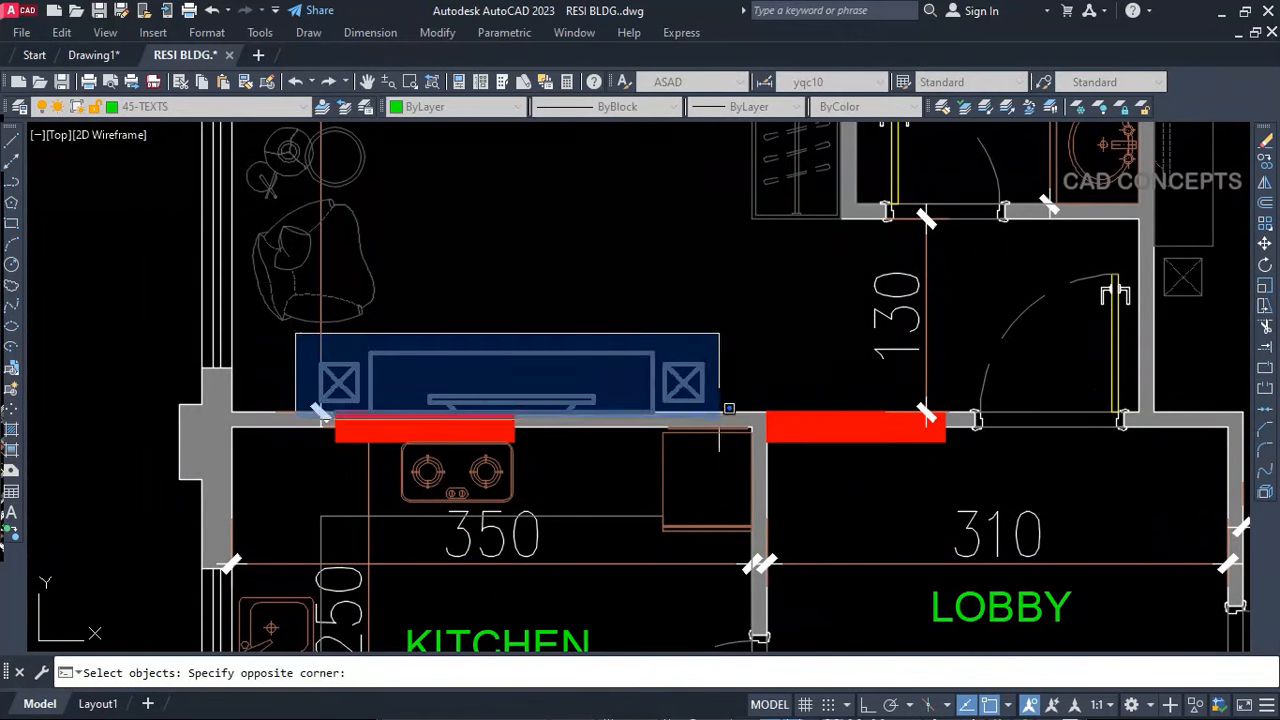
{"action": "left_click", "coordinate": [719, 420]}
{"action": "key", "text": "Return"}
{"action": "left_click", "coordinate": [511, 352]}
{"action": "left_click", "coordinate": [477, 354]}
{"action": "left_click", "coordinate": [471, 353]}
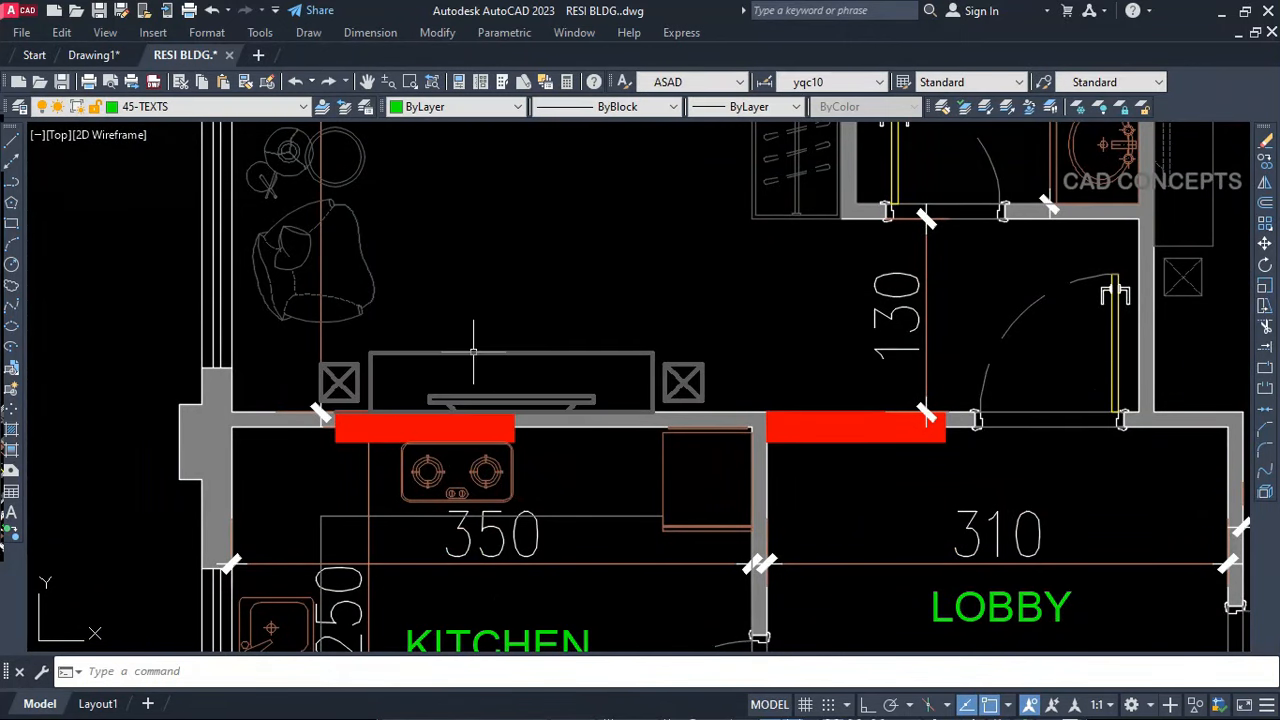
{"action": "left_click", "coordinate": [473, 353]}
{"action": "double_click", "coordinate": [474, 357]}
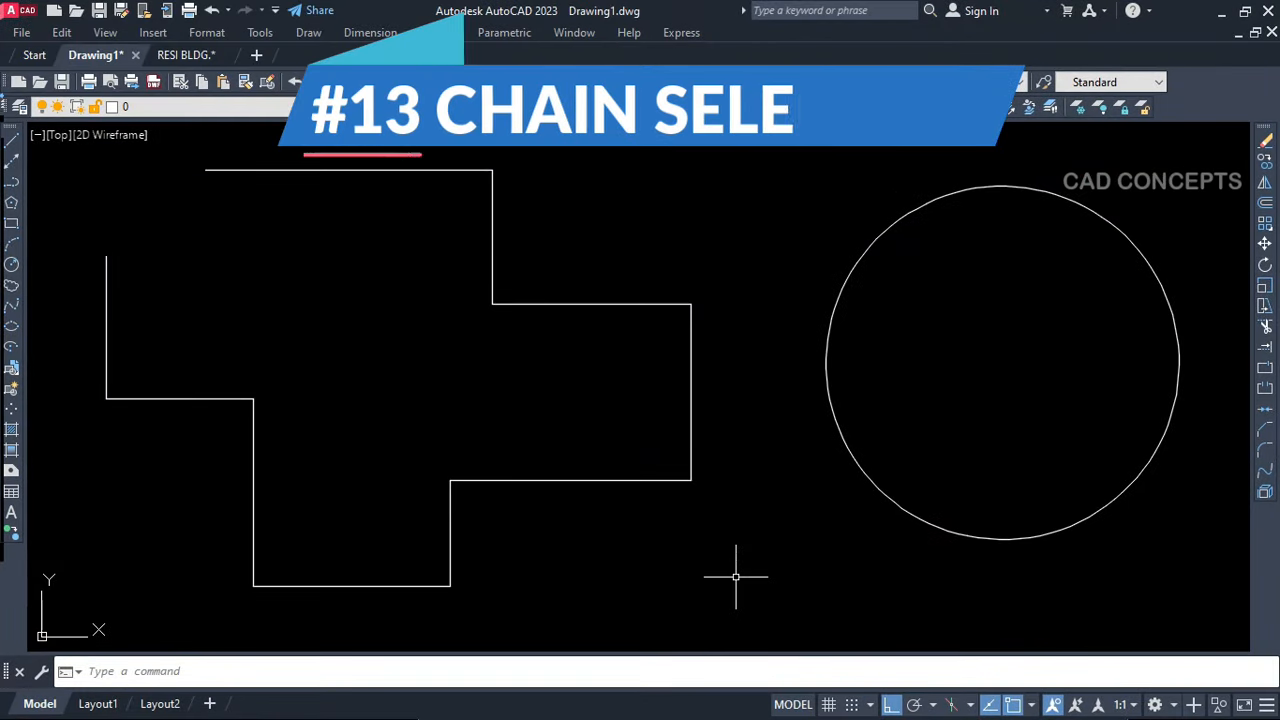
In Drawing1, select individual segments of the stepped outline to check whether they are separate lines
{"action": "left_click", "coordinate": [536, 545]}
{"action": "left_click", "coordinate": [429, 511]}
{"action": "key", "text": "Escape"}
{"action": "left_click", "coordinate": [569, 441]}
{"action": "left_click", "coordinate": [529, 518]}
{"action": "key", "text": "Escape"}
{"action": "left_click", "coordinate": [549, 374]}
{"action": "left_click", "coordinate": [525, 248]}
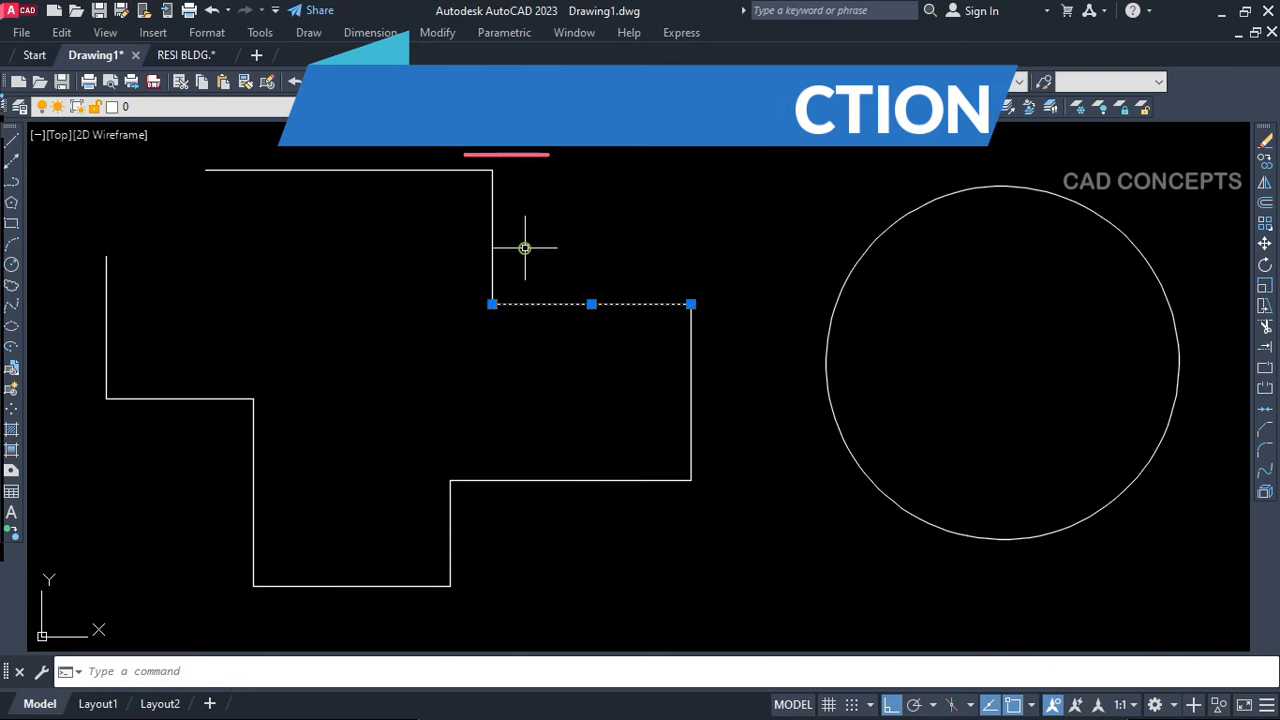
{"action": "key", "text": "Escape"}
{"action": "left_click", "coordinate": [554, 223]}
{"action": "left_click", "coordinate": [406, 223]}
{"action": "key", "text": "Escape"}
{"action": "left_click", "coordinate": [346, 154]}
{"action": "left_click", "coordinate": [326, 214]}
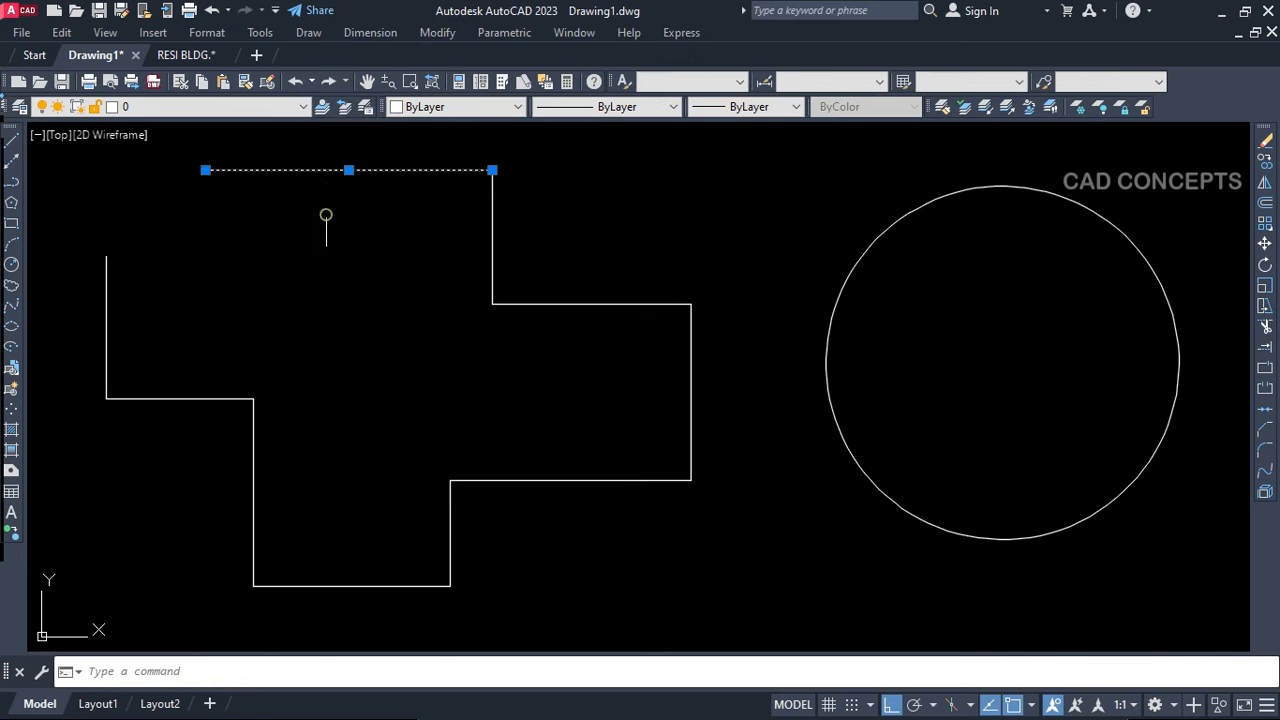
{"action": "key", "text": "Escape"}
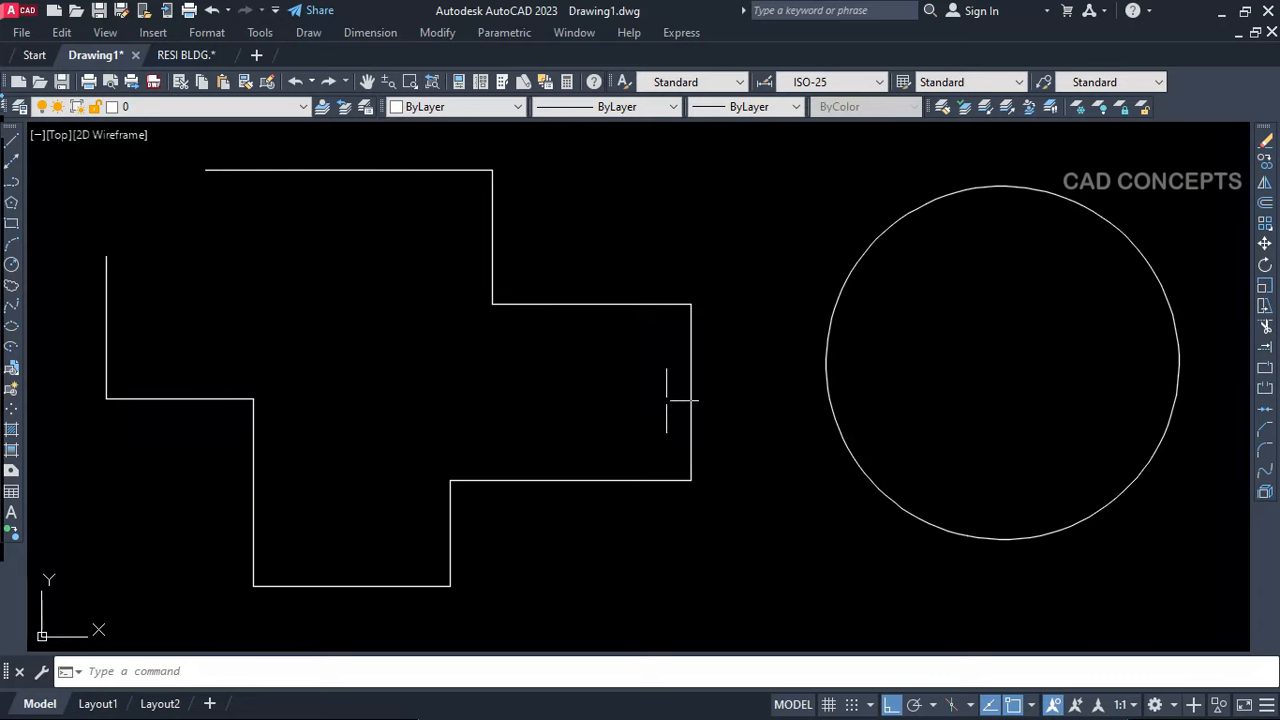
Select portions of the circle one at a time to check whether it consists of separate arcs
{"action": "left_click", "coordinate": [828, 396]}
{"action": "left_click", "coordinate": [943, 194]}
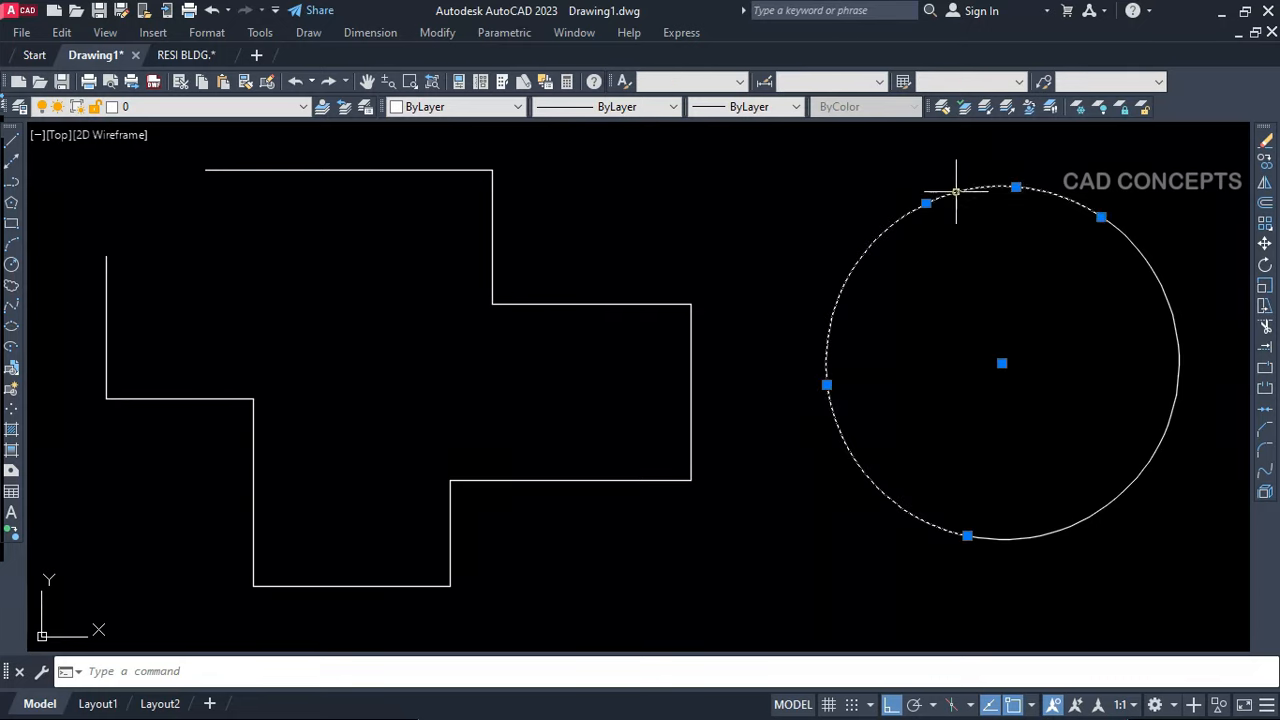
{"action": "key", "text": "Escape"}
{"action": "left_click", "coordinate": [1023, 537]}
{"action": "key", "text": "Escape"}
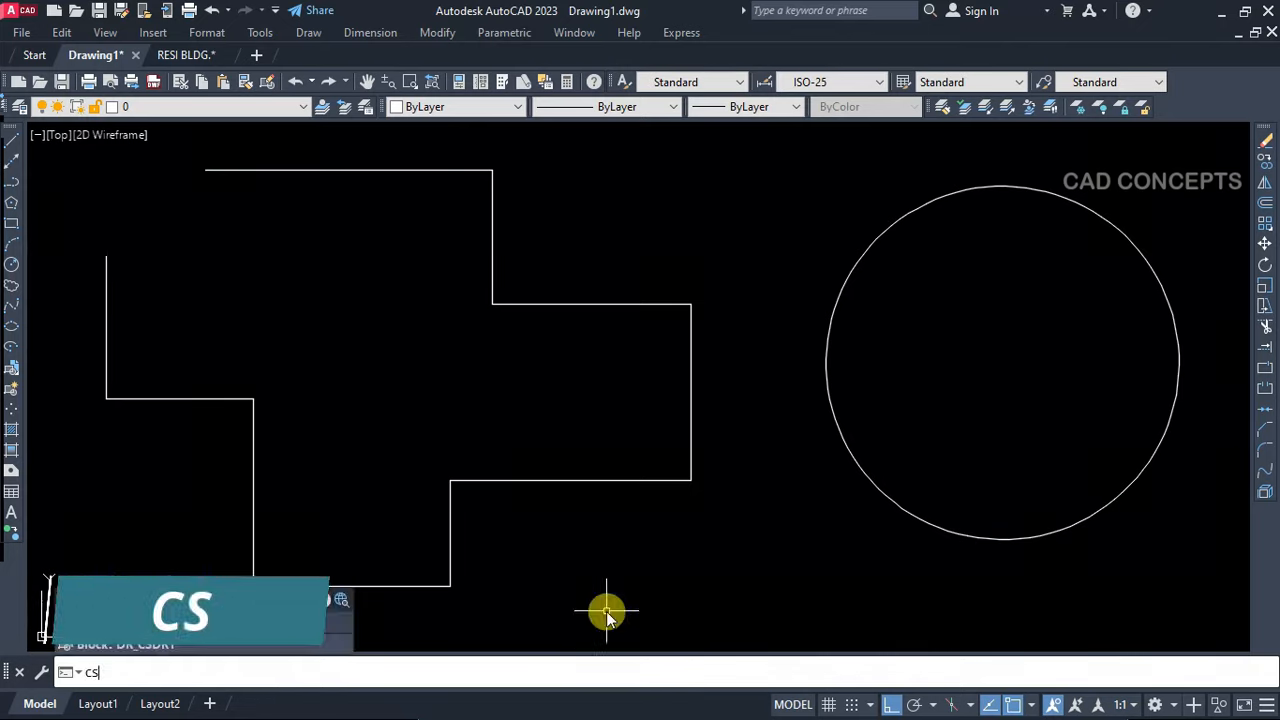
Run CS on the stepped outline's top line to chain-select all its connected segments, then clear the selection
{"action": "type", "text": "cs"}
{"action": "key", "text": "Return"}
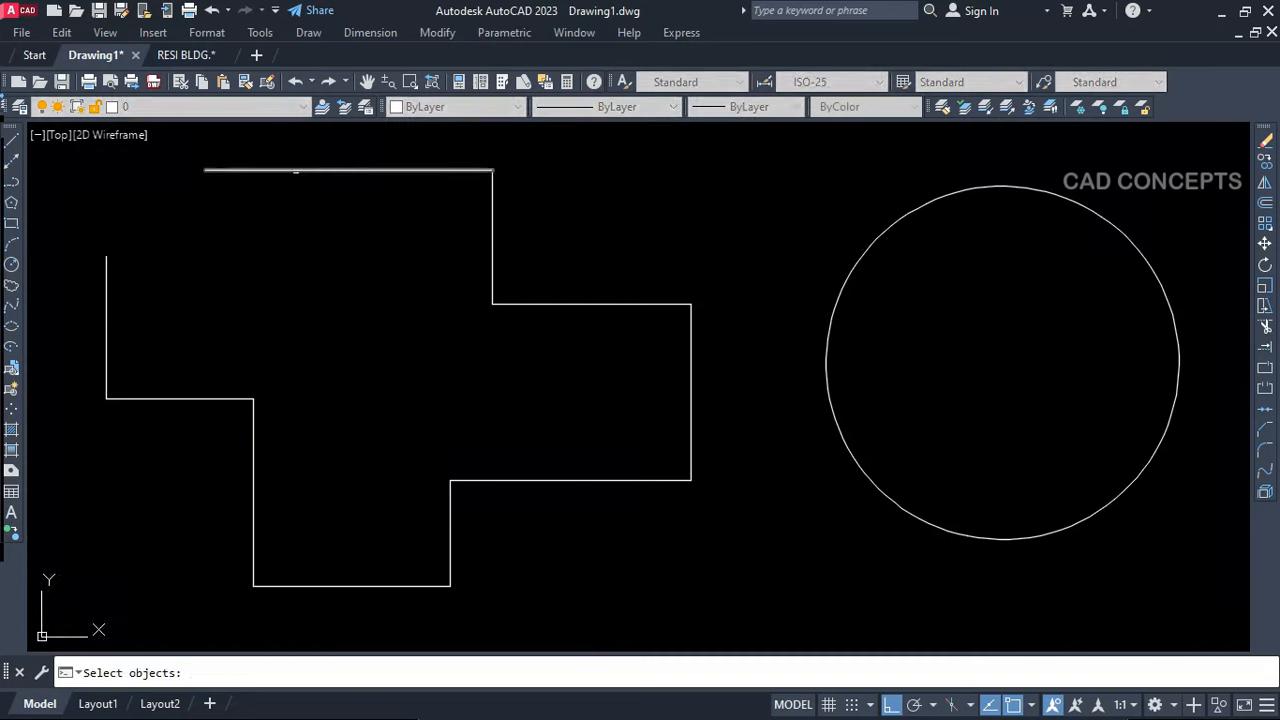
{"action": "left_click", "coordinate": [298, 169]}
{"action": "key", "text": "Return"}
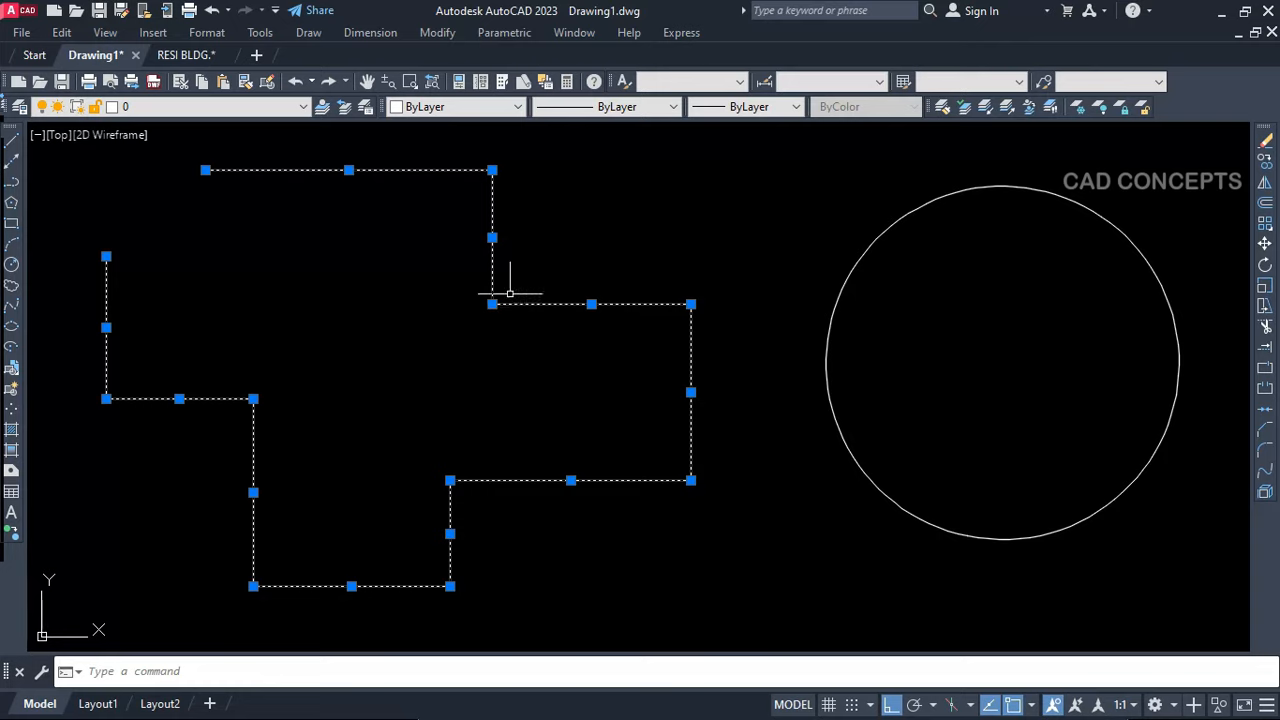
{"action": "key", "text": "Escape"}
Select single segments of the stepped outline again to check that they remain individual lines after the chain selection
{"action": "left_click", "coordinate": [499, 250]}
{"action": "left_click", "coordinate": [475, 266]}
{"action": "key", "text": "Escape"}
{"action": "left_click", "coordinate": [549, 263]}
{"action": "left_click", "coordinate": [516, 334]}
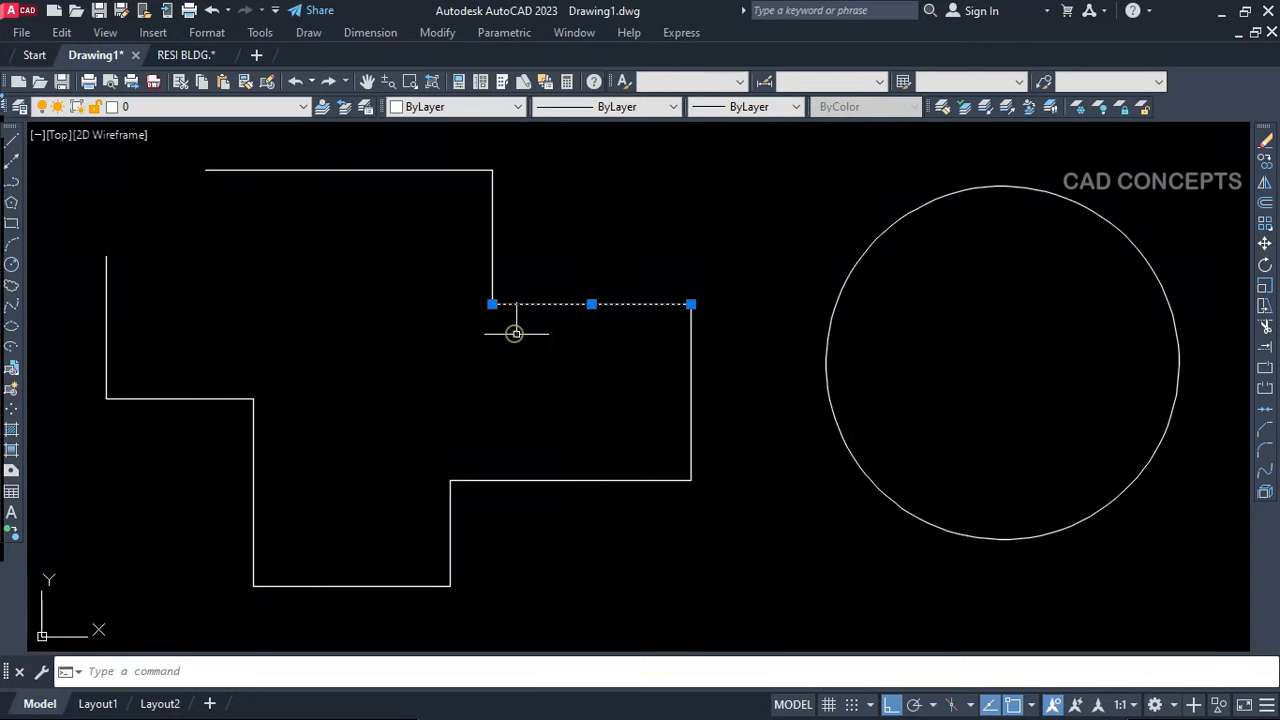
{"action": "left_click", "coordinate": [714, 354]}
{"action": "key", "text": "Escape"}
{"action": "left_click", "coordinate": [558, 460]}
{"action": "left_click", "coordinate": [534, 506]}
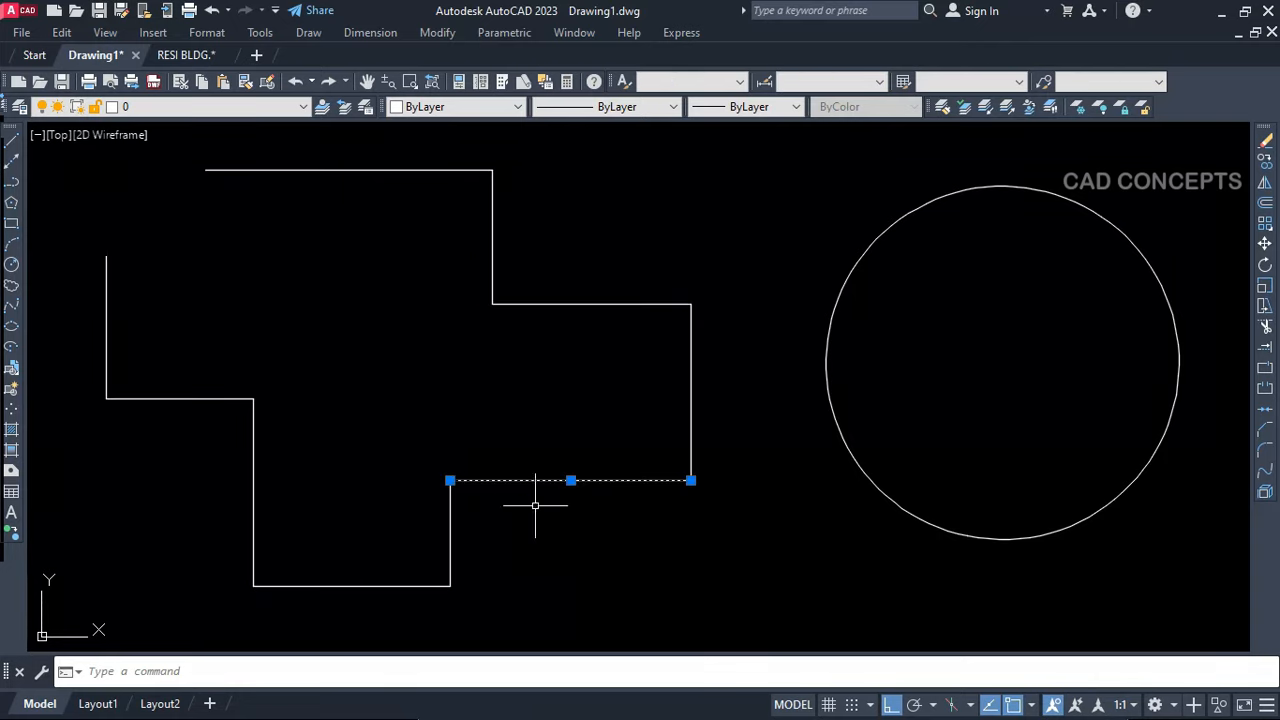
Repeat CS on the top line of the stepped outline to select its whole chain of lines, then deselect everything
{"action": "key", "text": "Escape"}
{"action": "key", "text": "Return"}
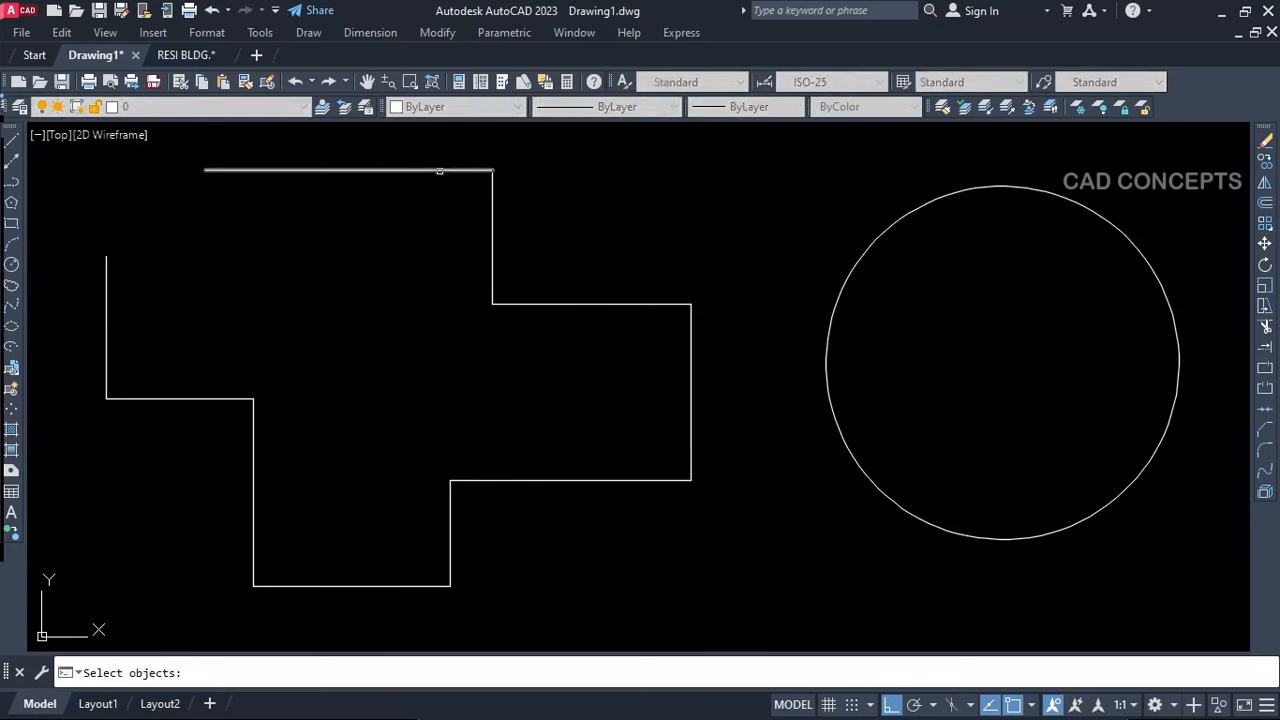
{"action": "key", "text": "Escape"}
{"action": "left_click", "coordinate": [439, 170]}
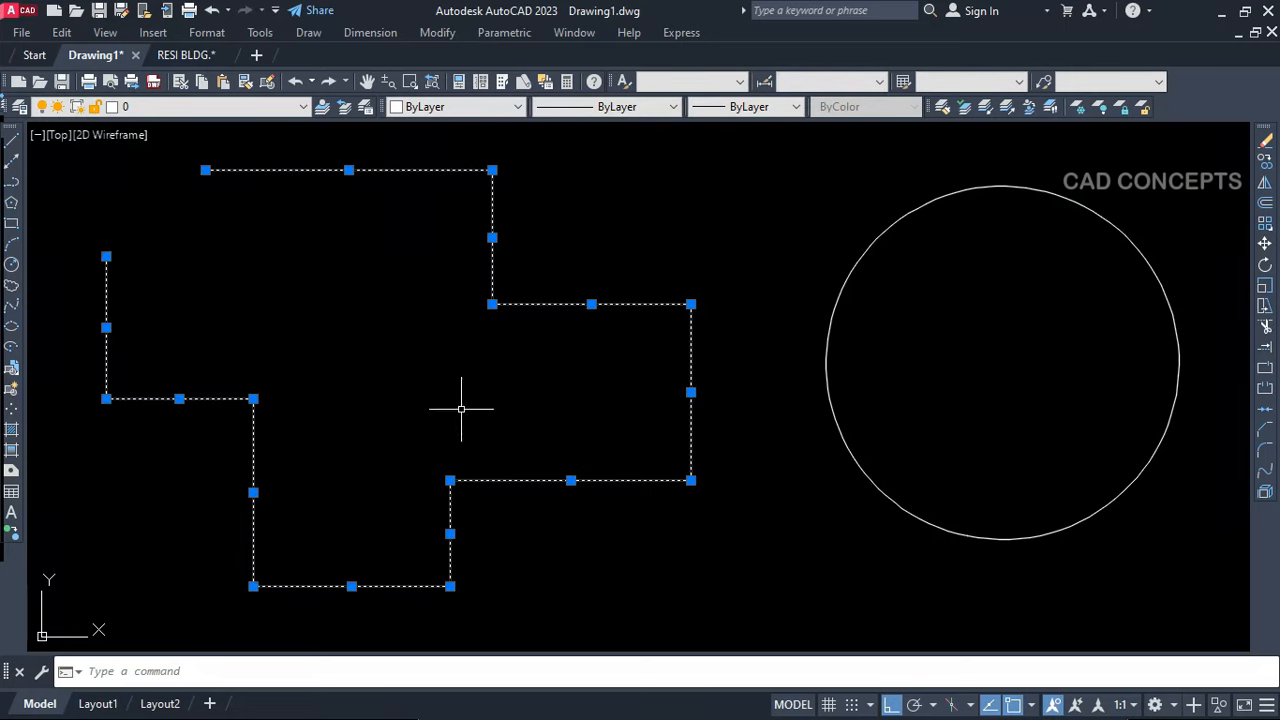
{"action": "key", "text": "Escape"}
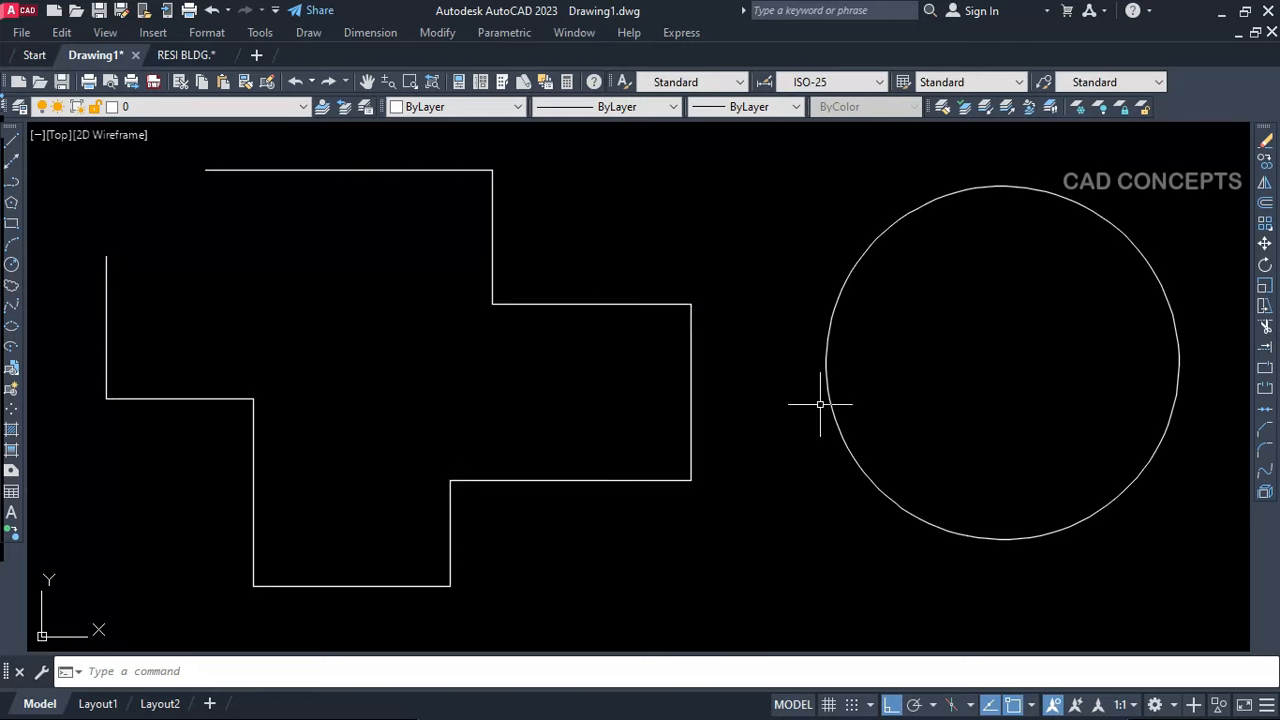
Chain-select all the arcs forming the circle from its upper arc, then clear the selection
{"action": "left_click", "coordinate": [959, 190]}
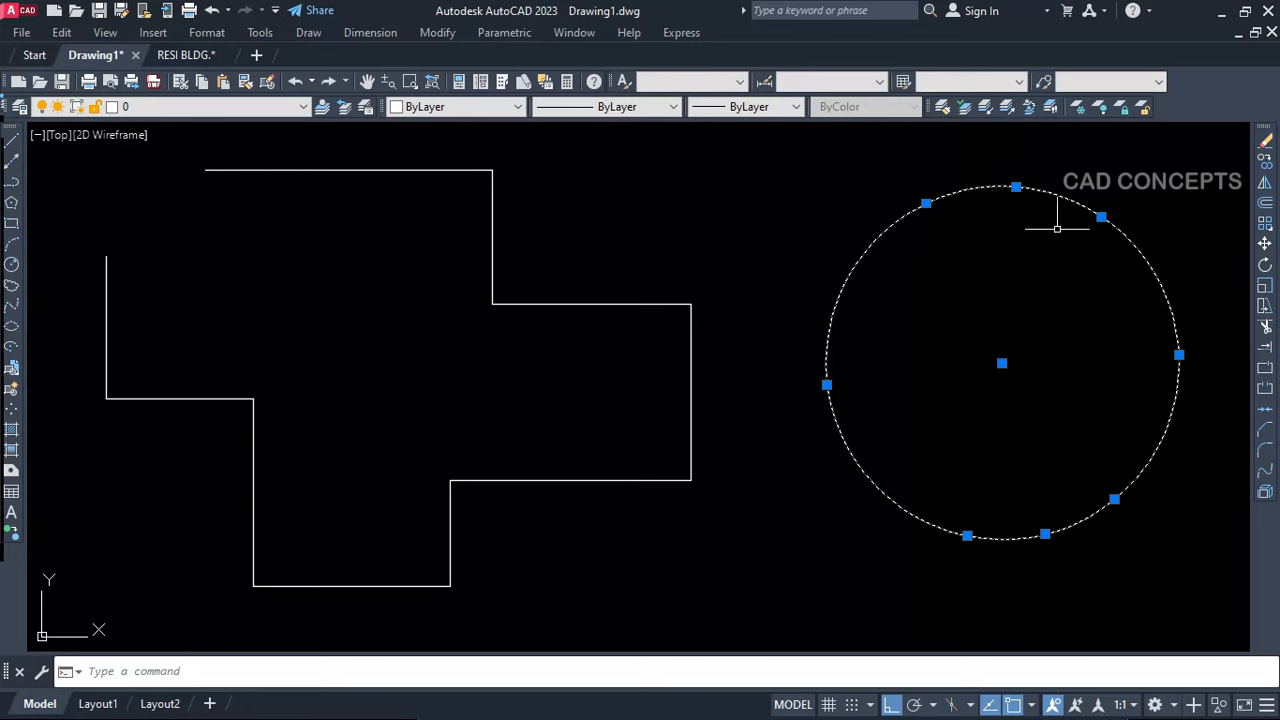
{"action": "key", "text": "Escape"}
{"action": "left_click", "coordinate": [634, 481]}
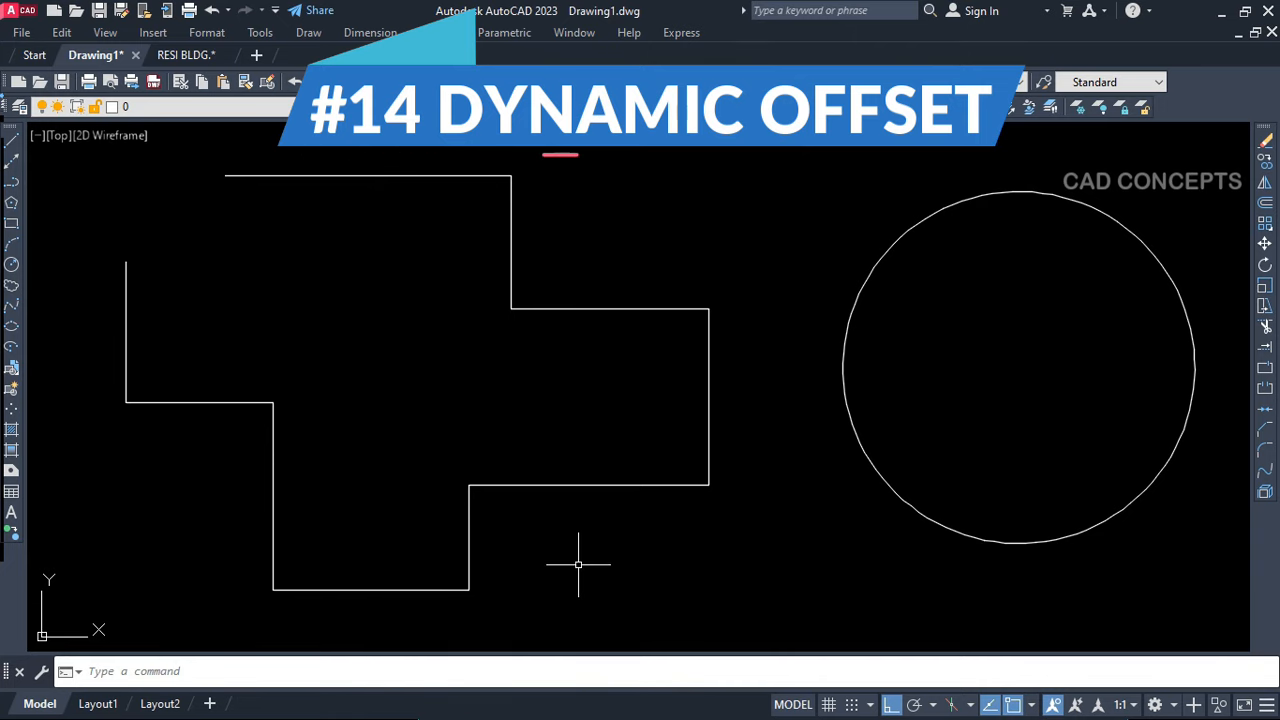
Run DYNOFF on the stepped outline and place dynamic offset copies on both its inner and outer sides
{"action": "middle_click_drag", "start_coordinate": [578, 565], "coordinate": [534, 587]}
{"action": "type", "text": "D"}
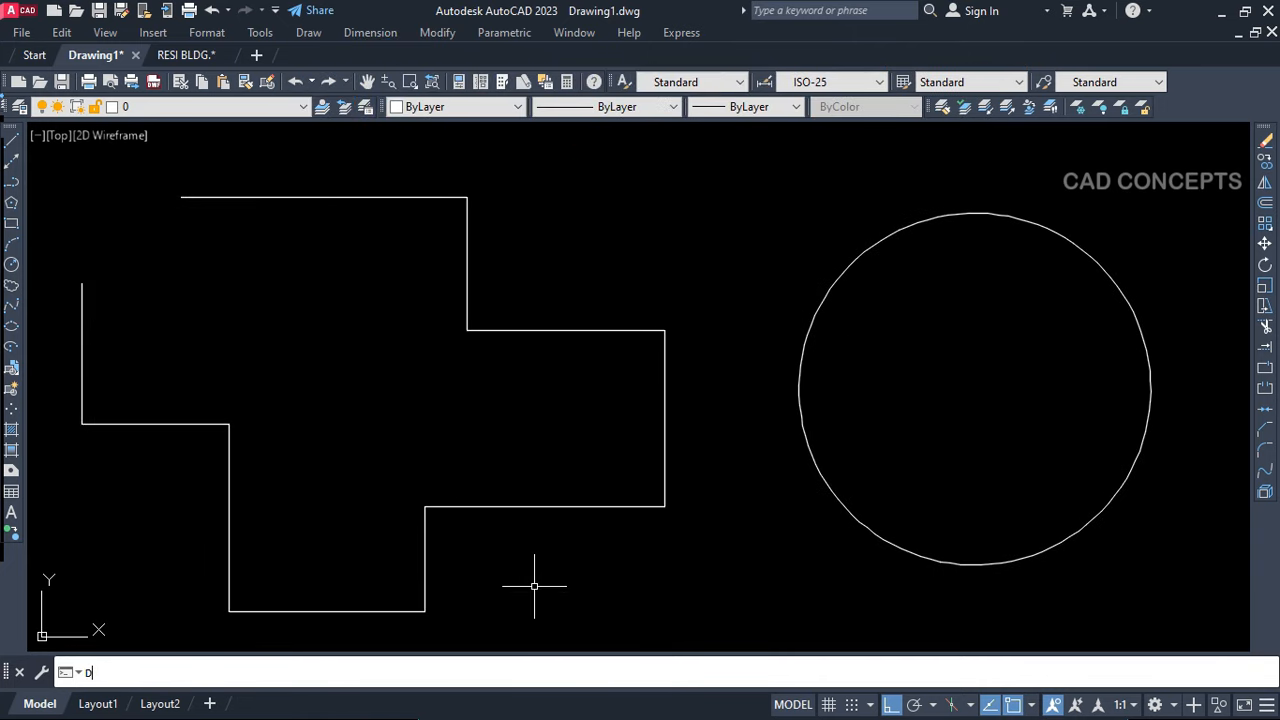
{"action": "type", "text": "YNOFF"}
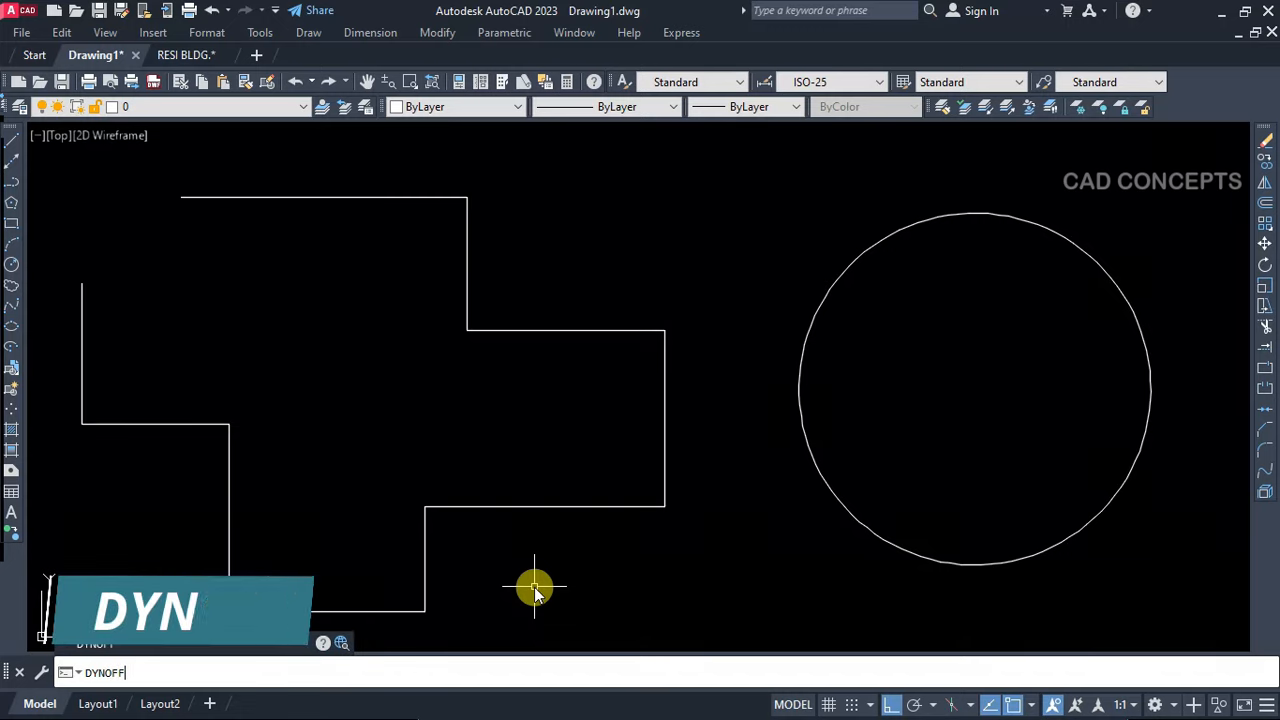
{"action": "key", "text": "Return"}
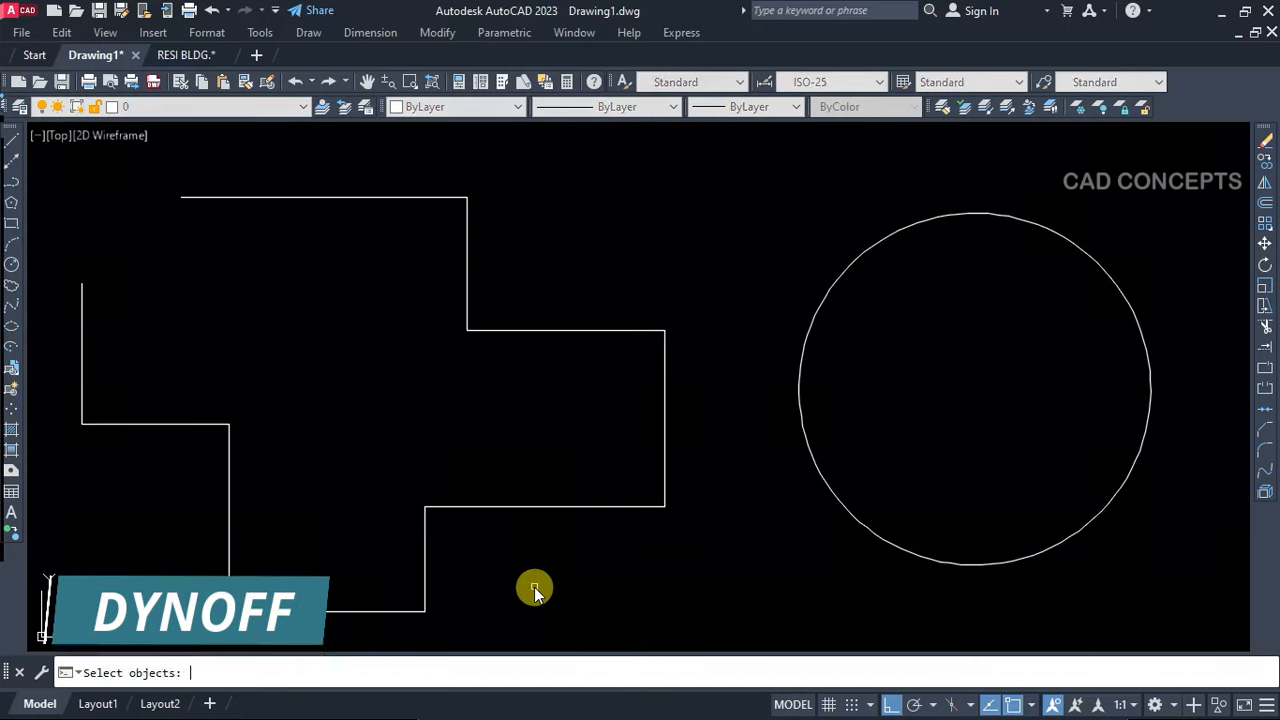
{"action": "left_click", "coordinate": [541, 508]}
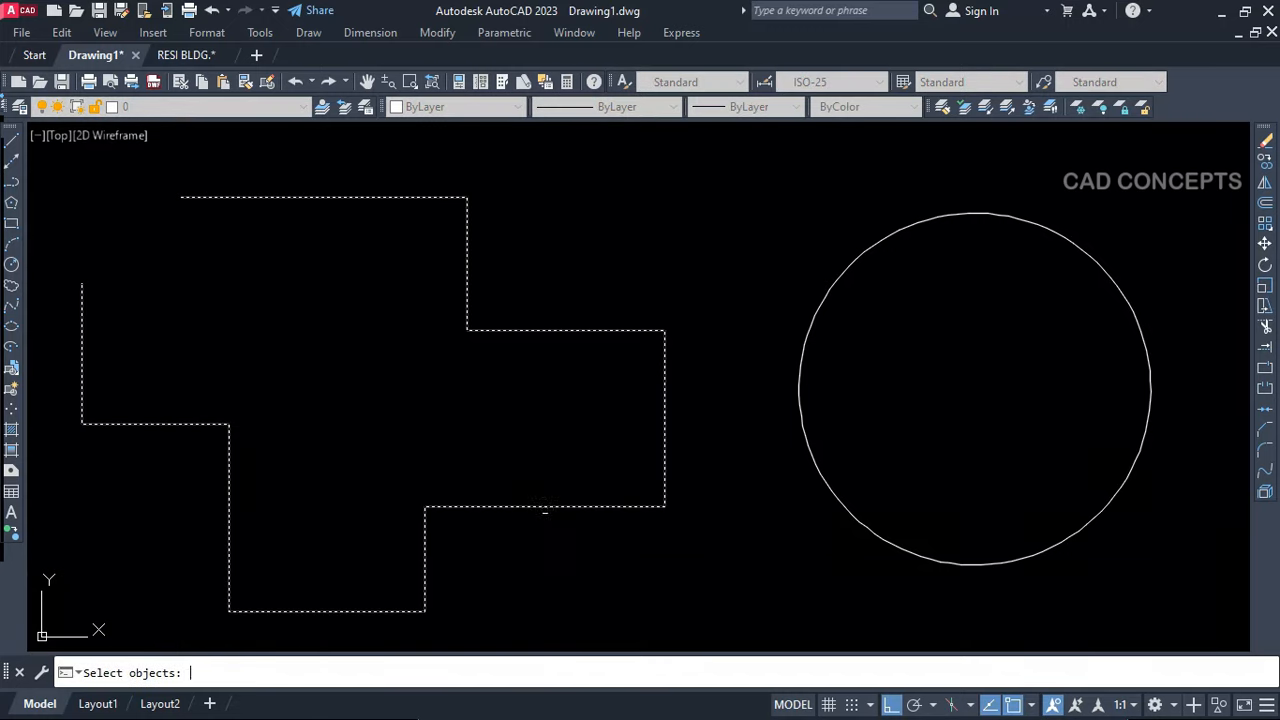
{"action": "key", "text": "Return"}
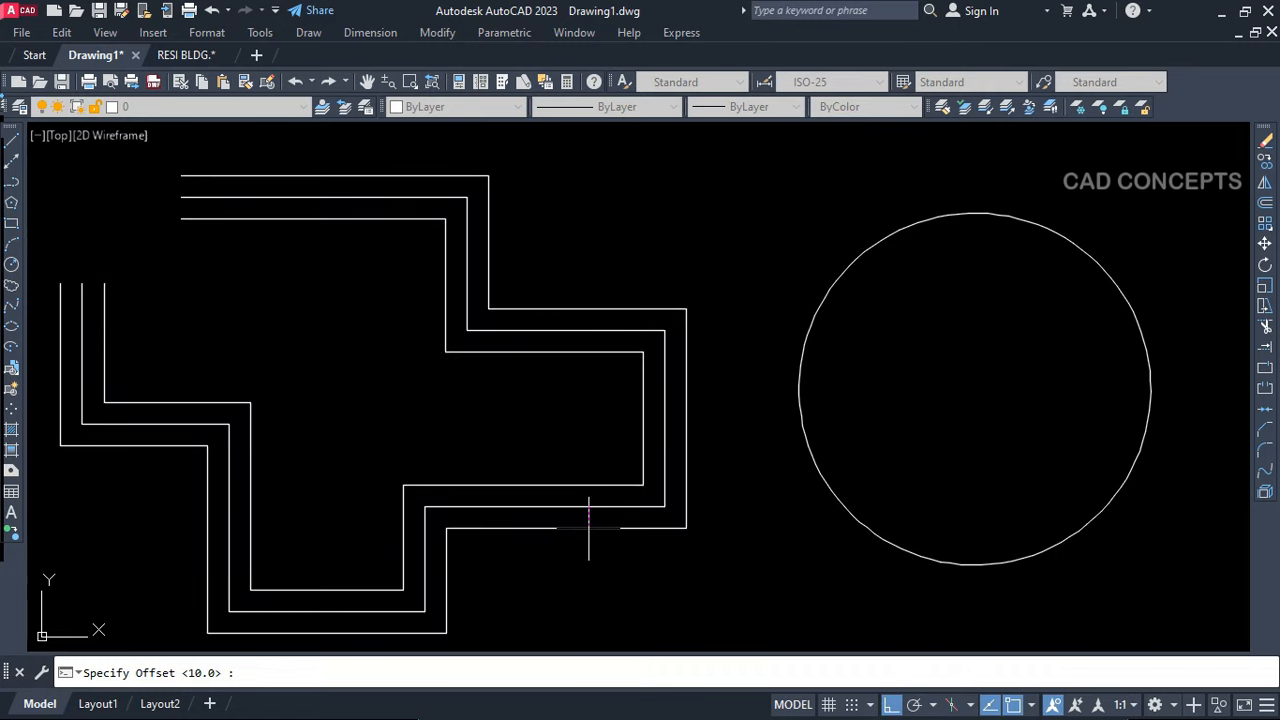
{"action": "left_click", "coordinate": [588, 526]}
Repeat the dynamic offset on the circle to create one concentric copy inside and one outside it
{"action": "key", "text": "space"}
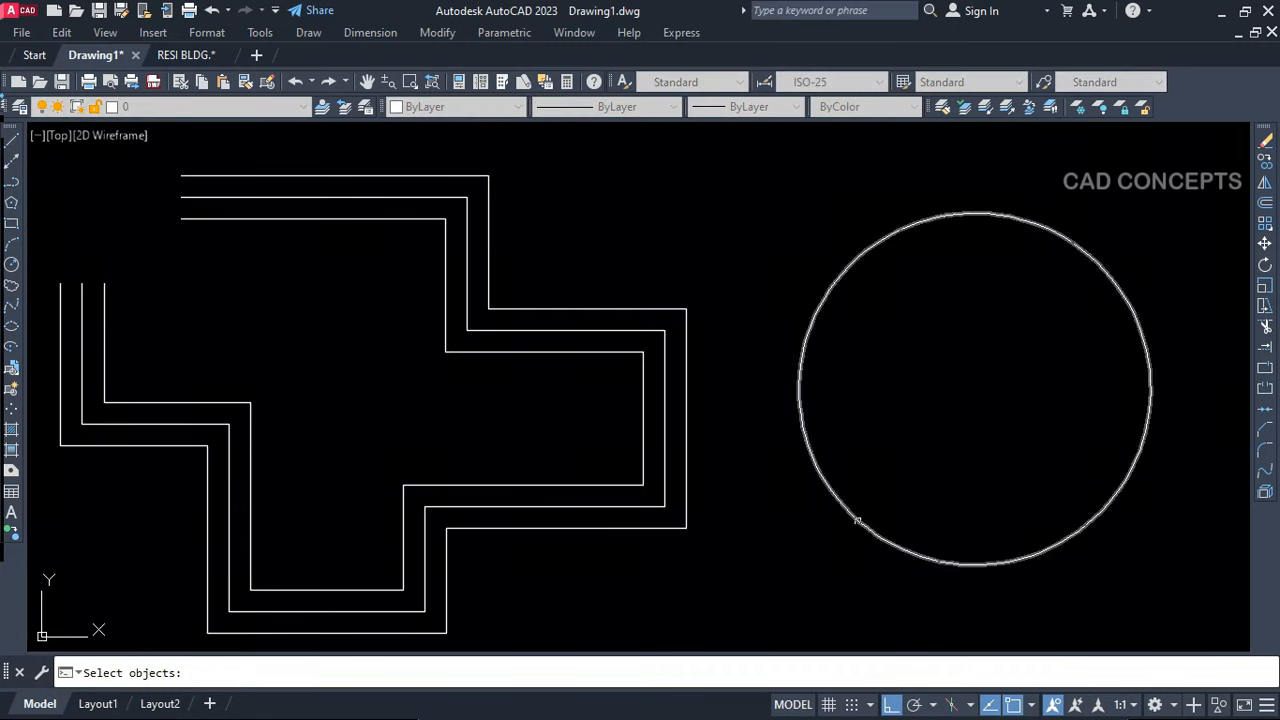
{"action": "left_click", "coordinate": [851, 526]}
{"action": "key", "text": "Return"}
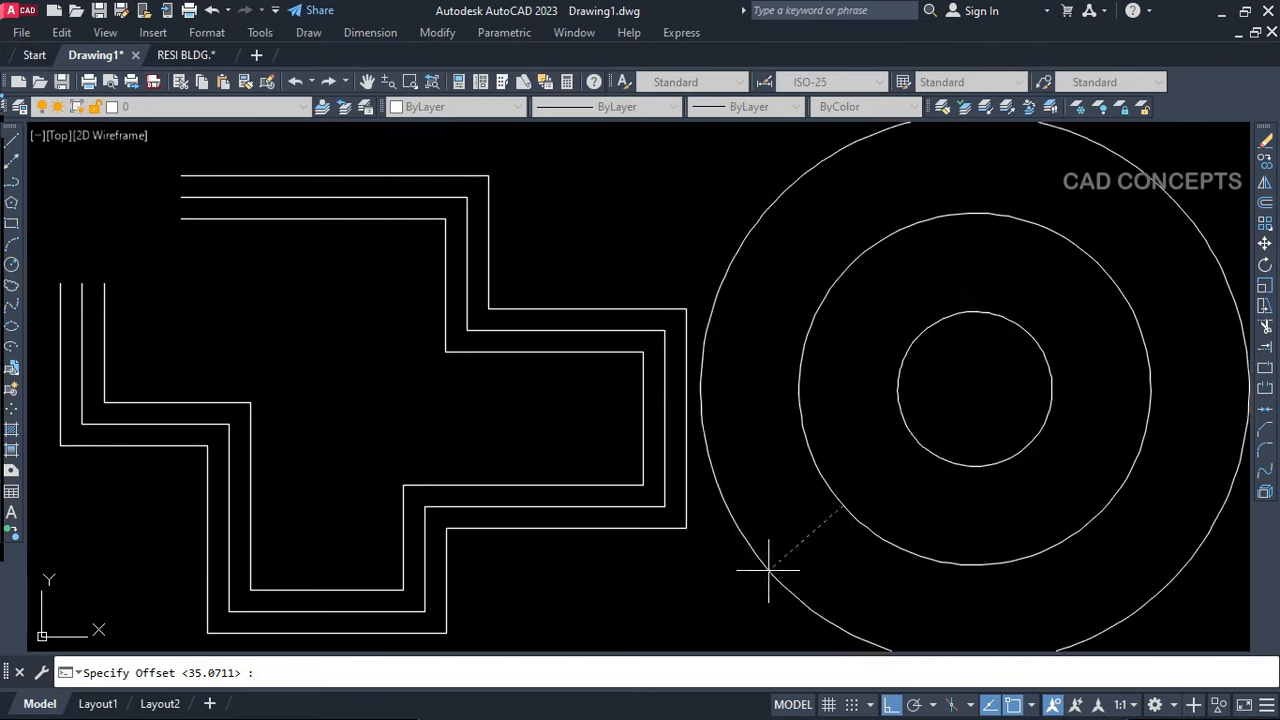
{"action": "left_click", "coordinate": [815, 528]}
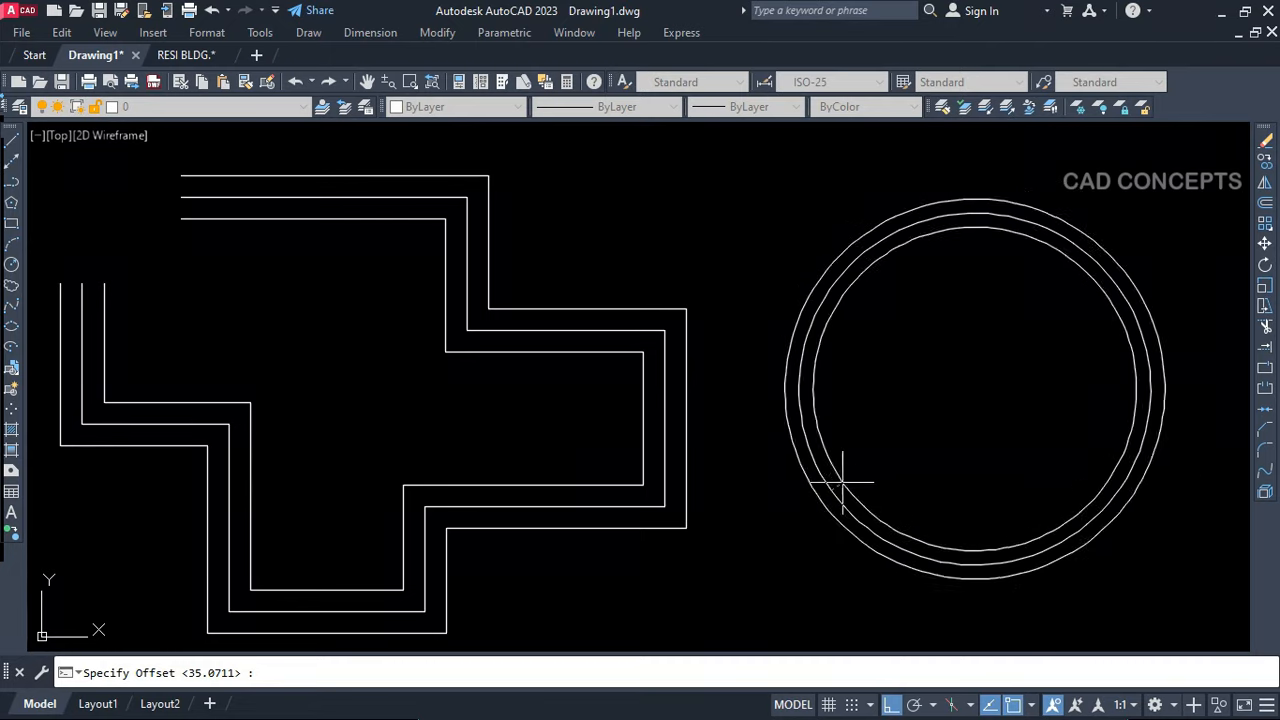
{"action": "left_click", "coordinate": [876, 445]}
Repeat the dynamic offset on the smaller inner circles to add closely spaced concentric copies on both sides
{"action": "right_click", "coordinate": [855, 476]}
{"action": "left_click", "coordinate": [890, 459]}
{"action": "right_click", "coordinate": [893, 458]}
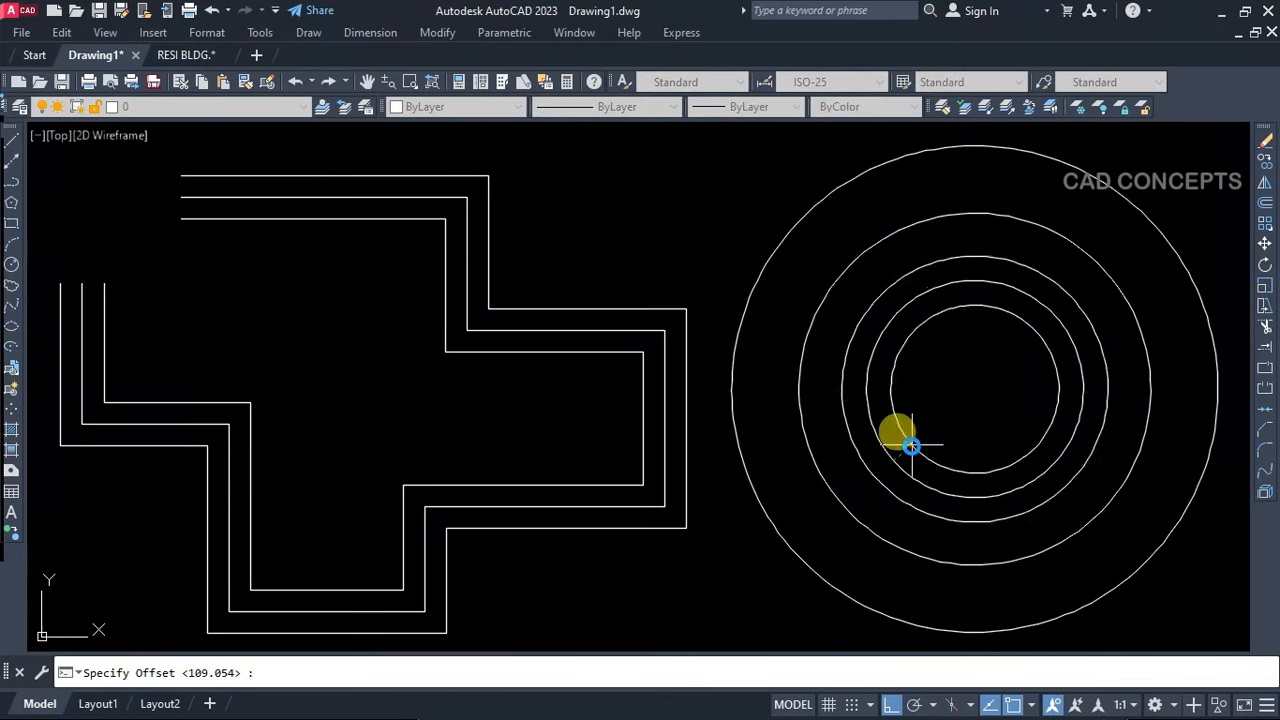
{"action": "left_click", "coordinate": [907, 450]}
{"action": "right_click", "coordinate": [907, 459]}
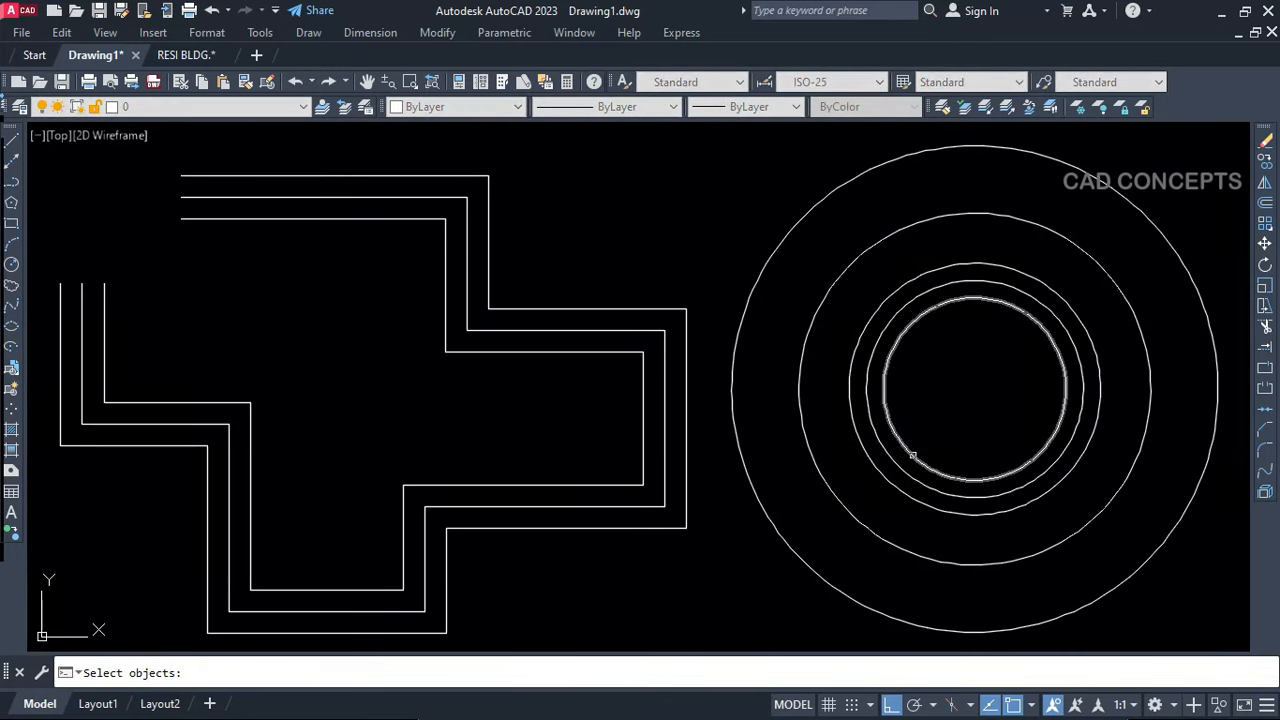
{"action": "left_click", "coordinate": [908, 458]}
{"action": "right_click", "coordinate": [913, 456]}
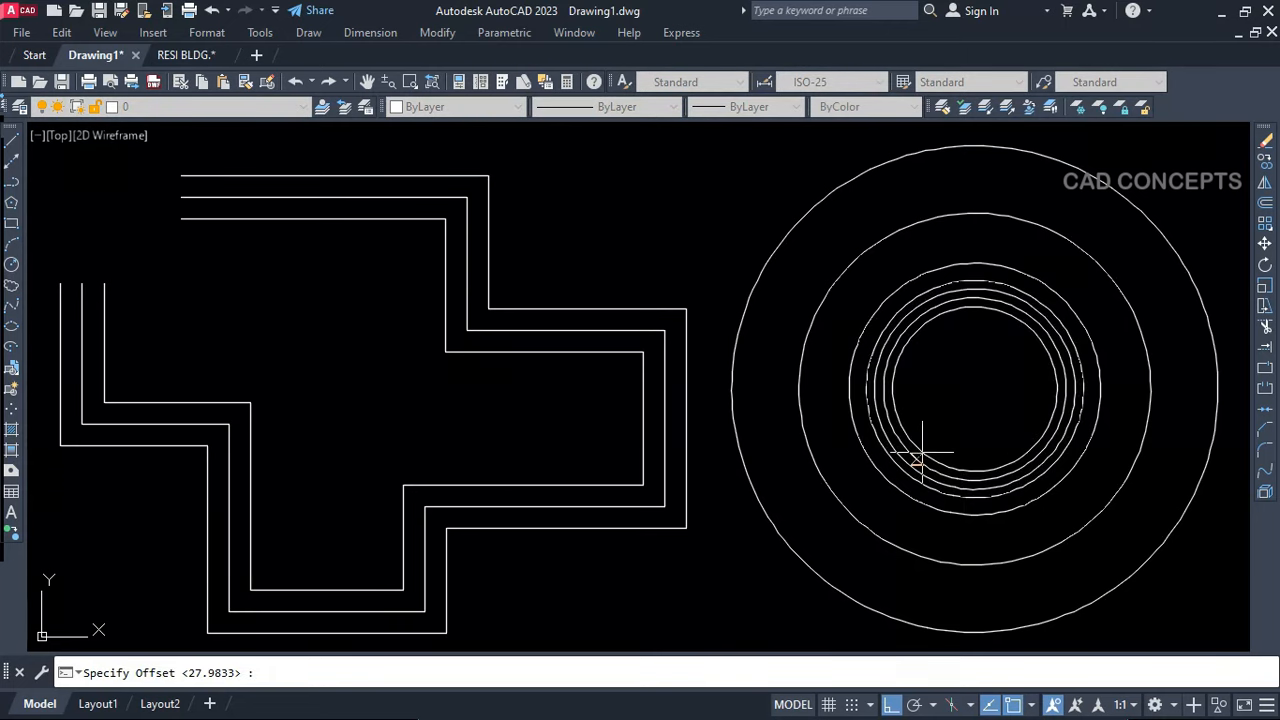
{"action": "left_click", "coordinate": [909, 451]}
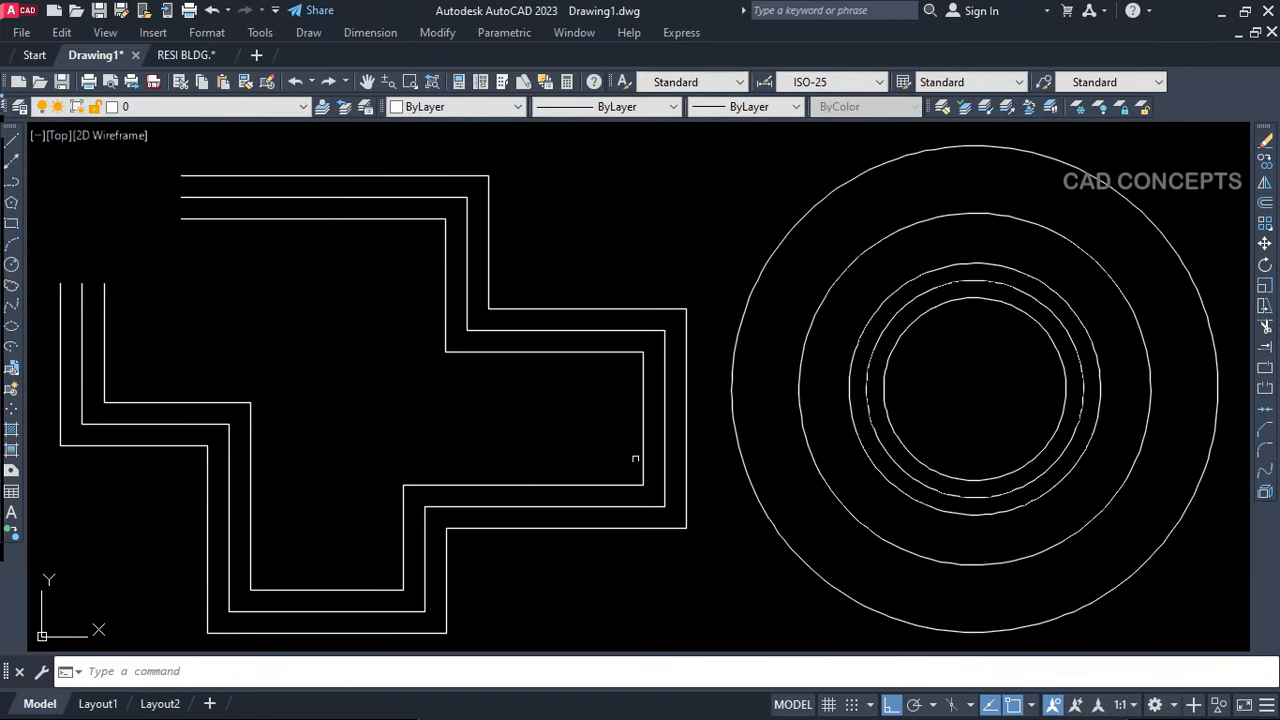
Dynamically offset the innermost stepped outline to both sides by a small distance
{"action": "right_click", "coordinate": [635, 459]}
{"action": "left_click", "coordinate": [638, 445]}
{"action": "right_click", "coordinate": [632, 442]}
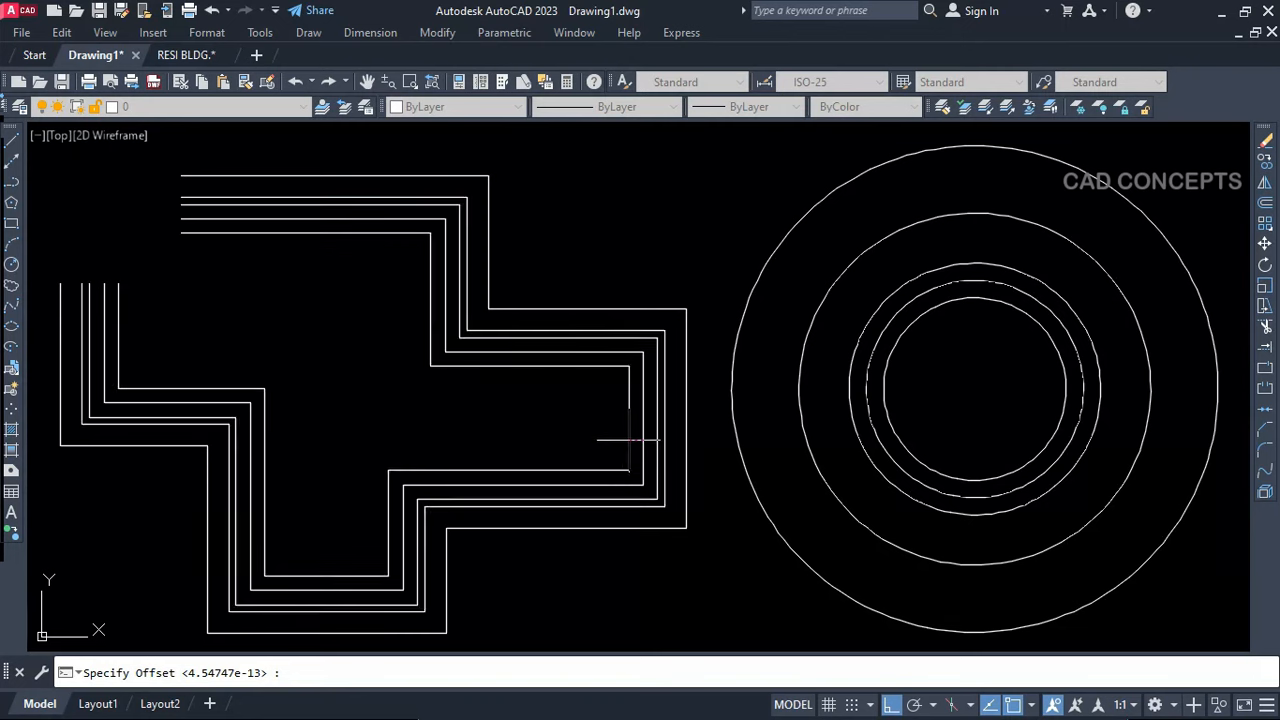
{"action": "left_click", "coordinate": [631, 429]}
{"action": "scroll", "coordinate": [635, 447], "scroll_direction": "up", "scroll_amount": 4}
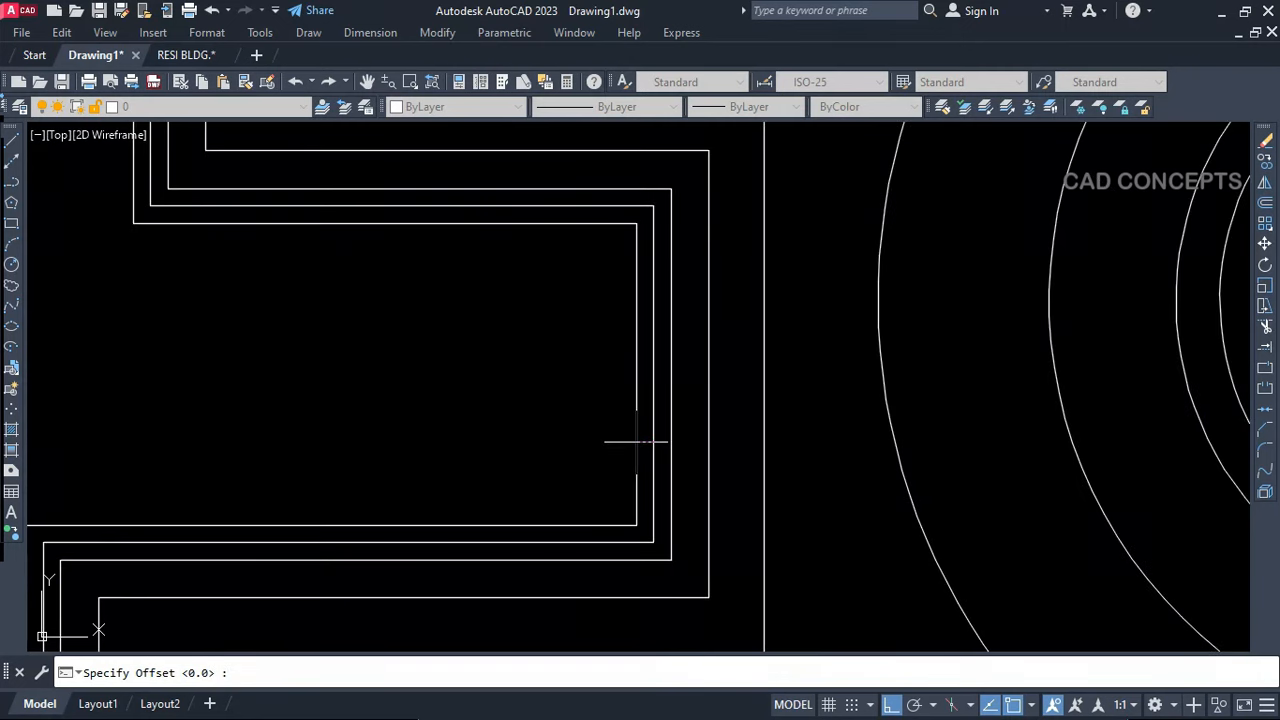
{"action": "left_click", "coordinate": [636, 441]}
{"action": "scroll", "coordinate": [686, 437], "scroll_direction": "down", "scroll_amount": 5}
{"action": "scroll", "coordinate": [686, 437], "scroll_direction": "up", "scroll_amount": 1}
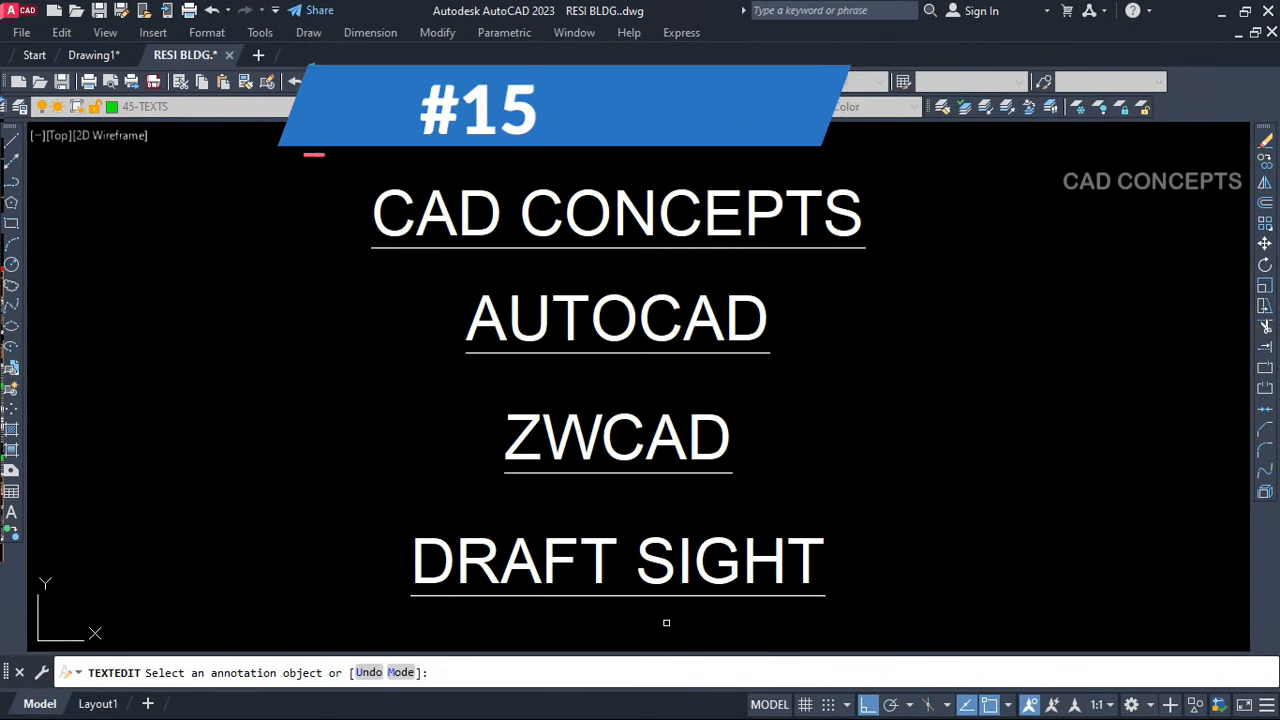
In RESI BLDG., leave text editing and run TBOX with offset factor 0.35 to enclose the DRAFT SIGHT text in a rectangle
{"action": "right_click", "coordinate": [615, 400]}
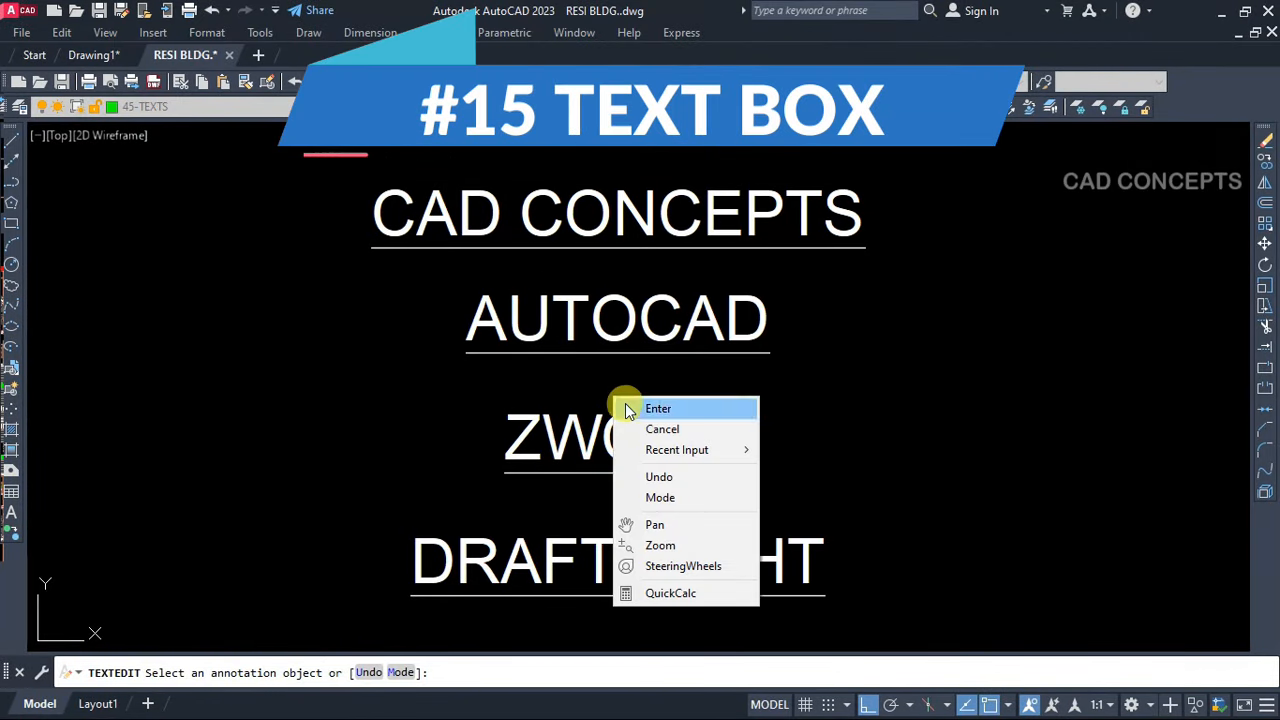
{"action": "left_click", "coordinate": [658, 409]}
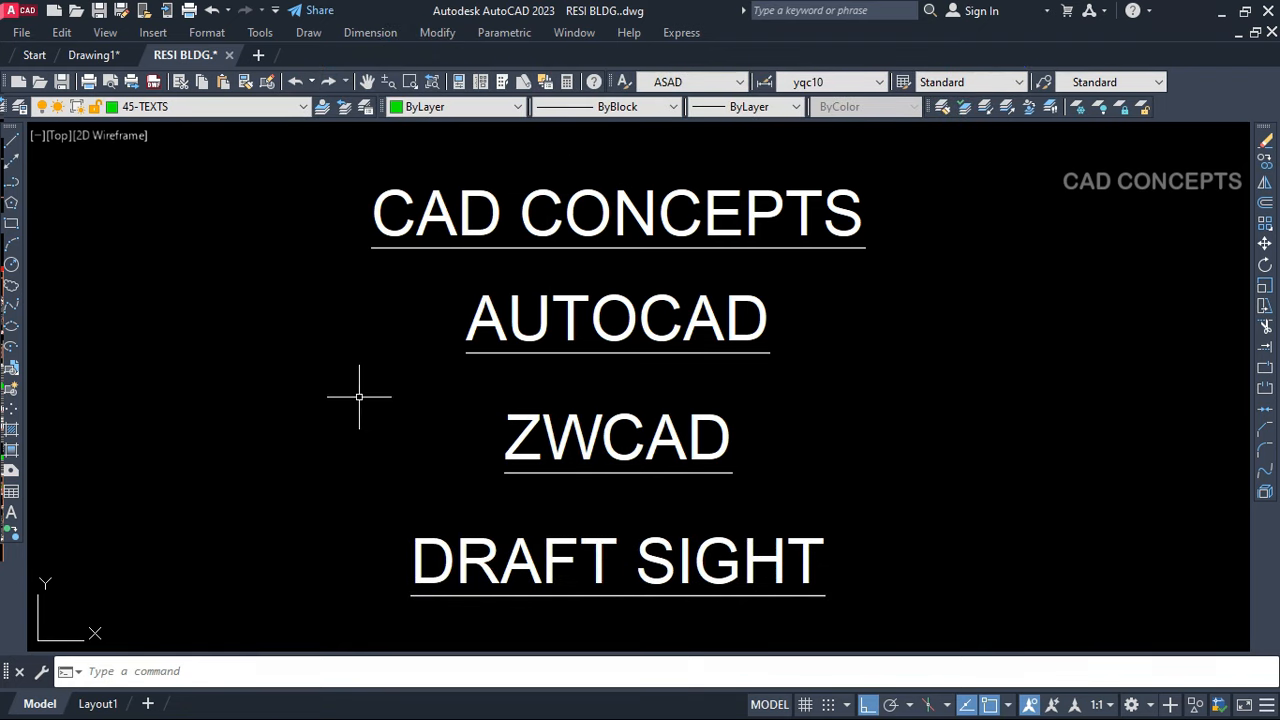
{"action": "type", "text": "TBO"}
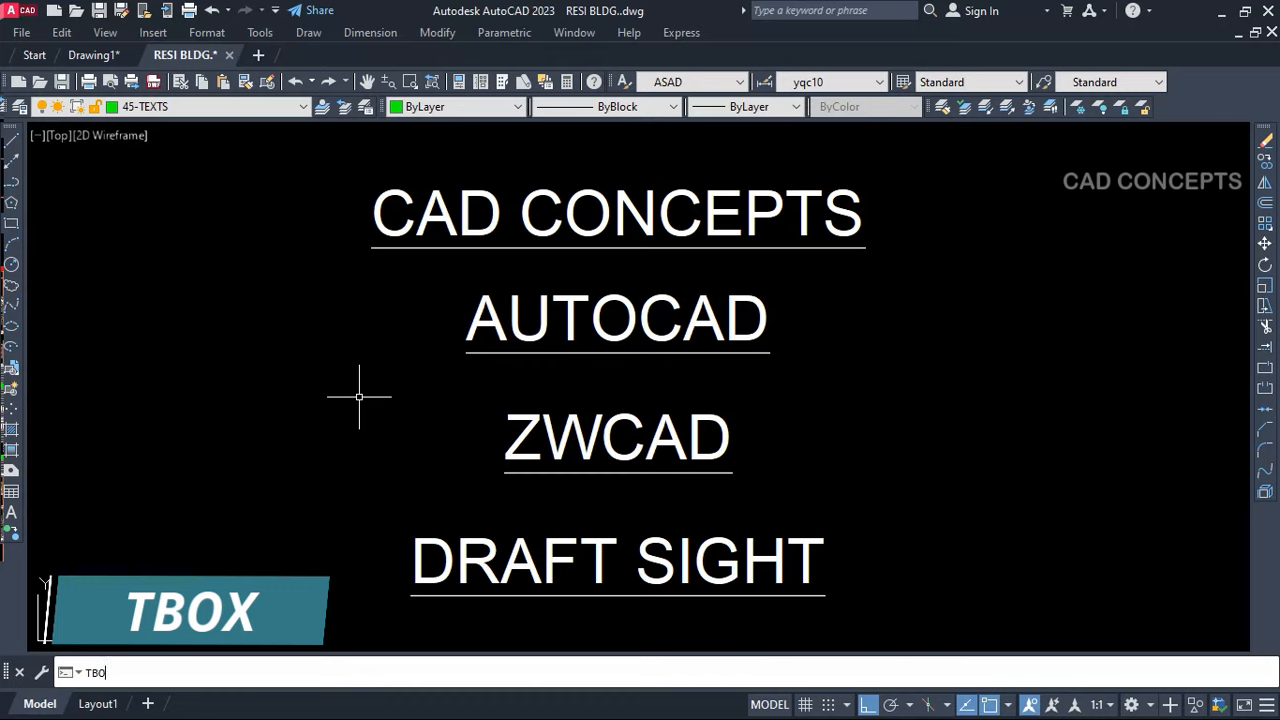
{"action": "type", "text": "X"}
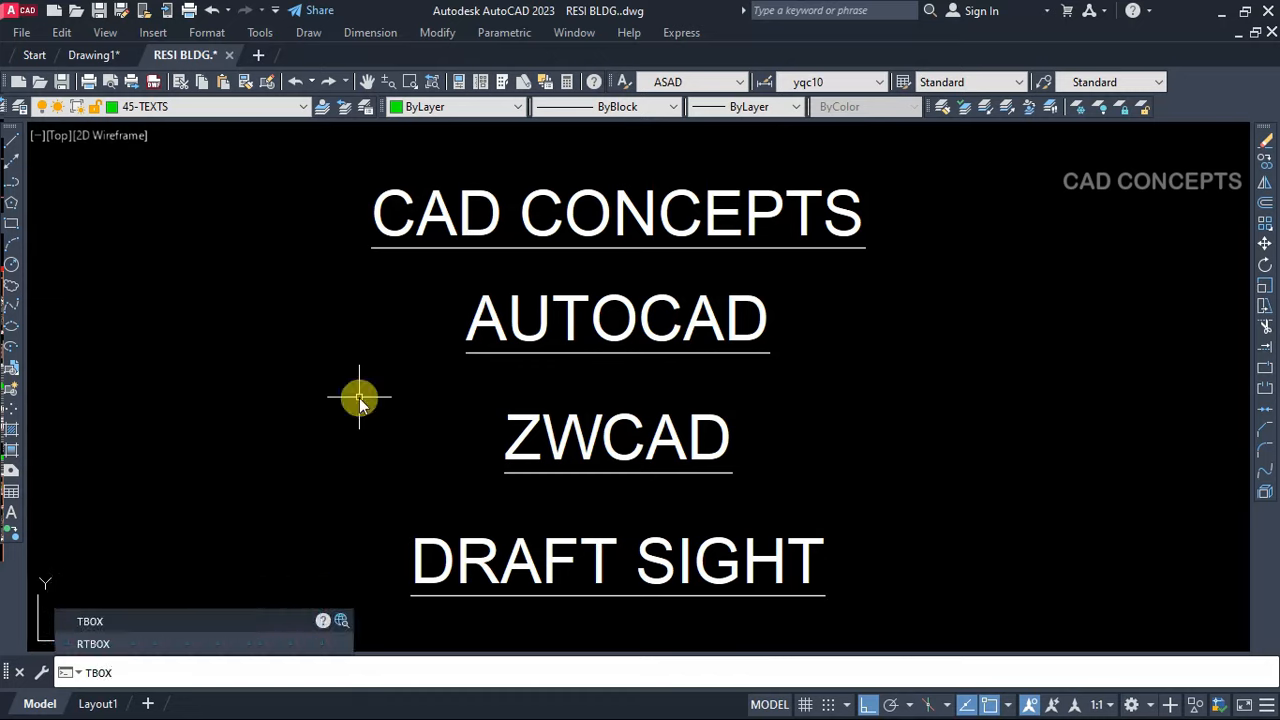
{"action": "key", "text": "Return"}
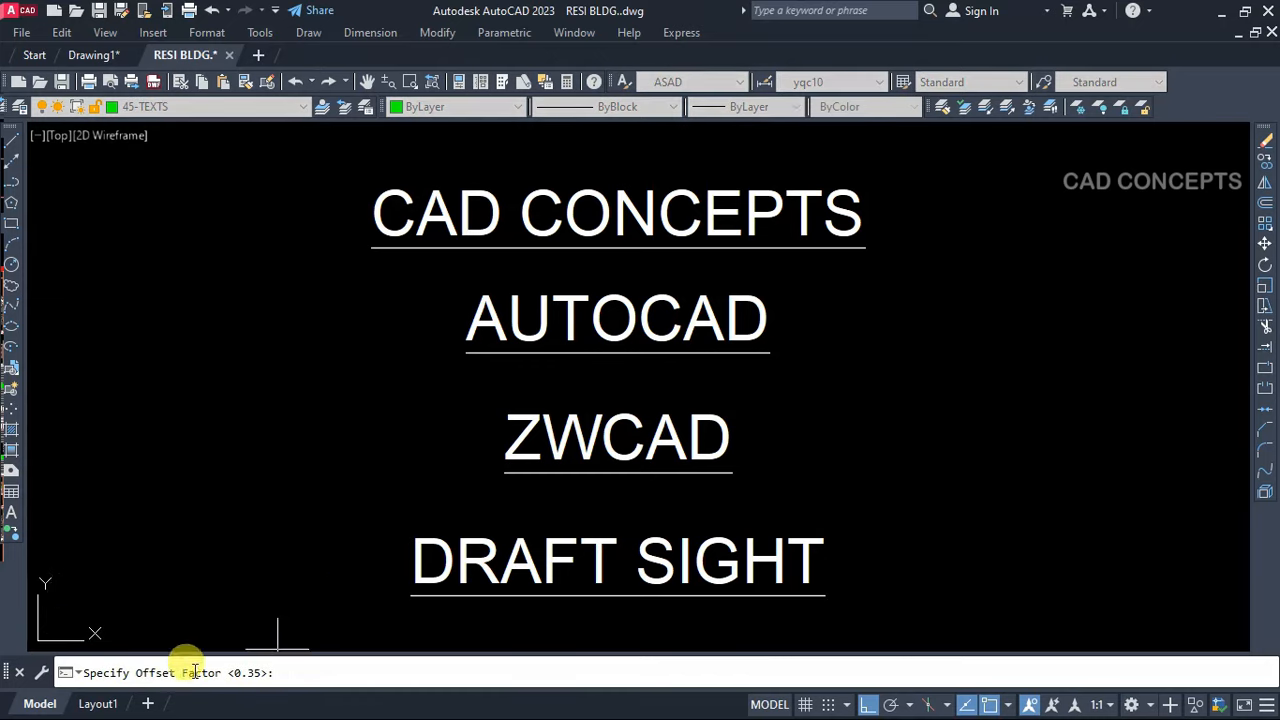
{"action": "key", "text": "Return"}
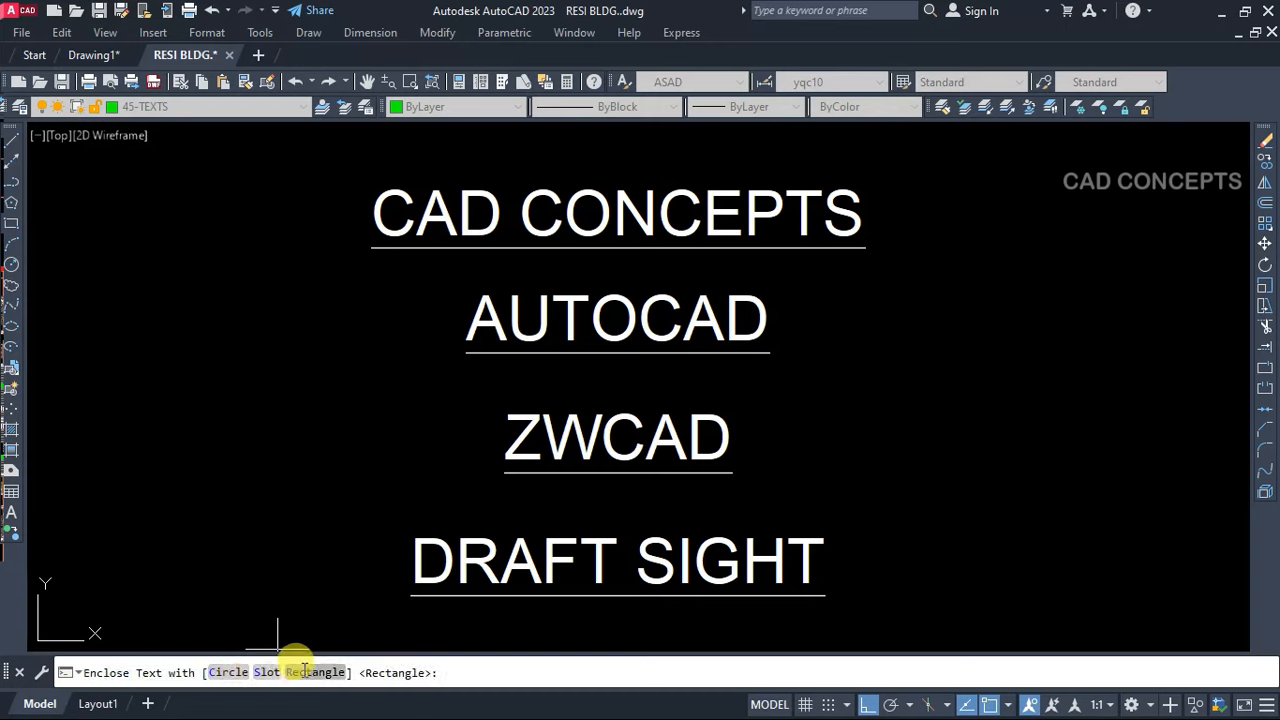
{"action": "left_click", "coordinate": [305, 671]}
{"action": "left_click", "coordinate": [481, 601]}
{"action": "key", "text": "Return"}
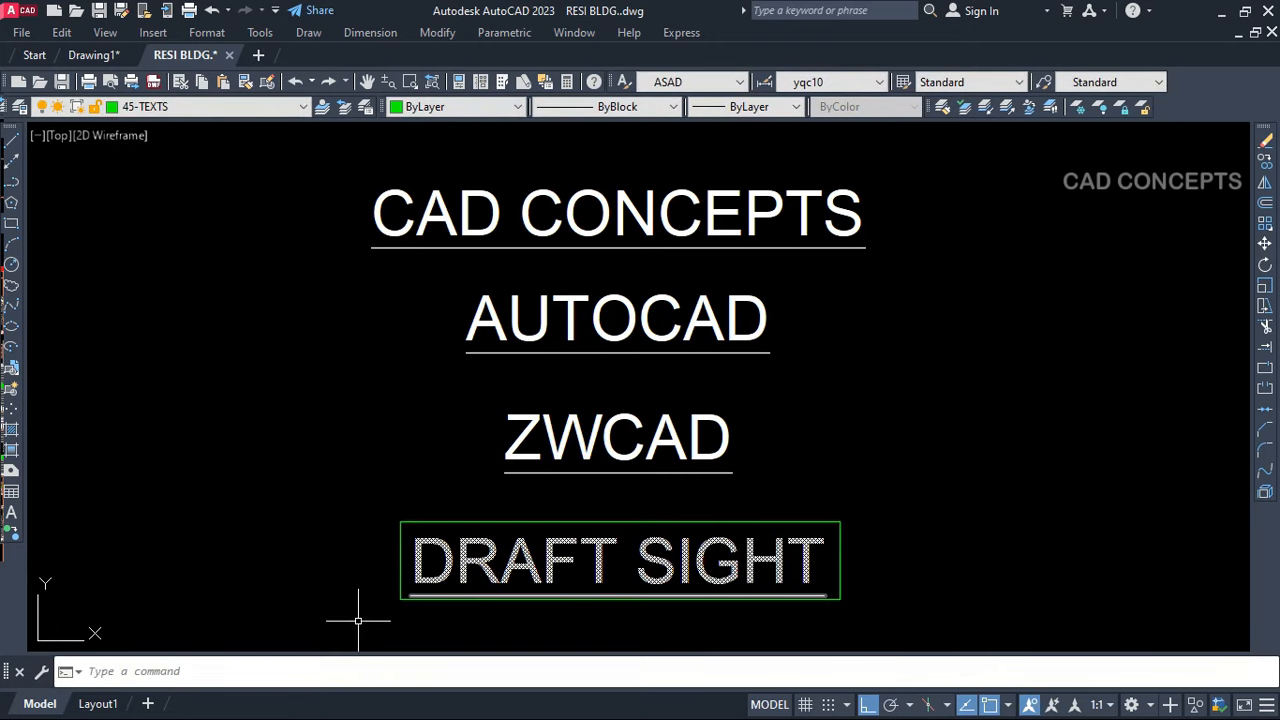
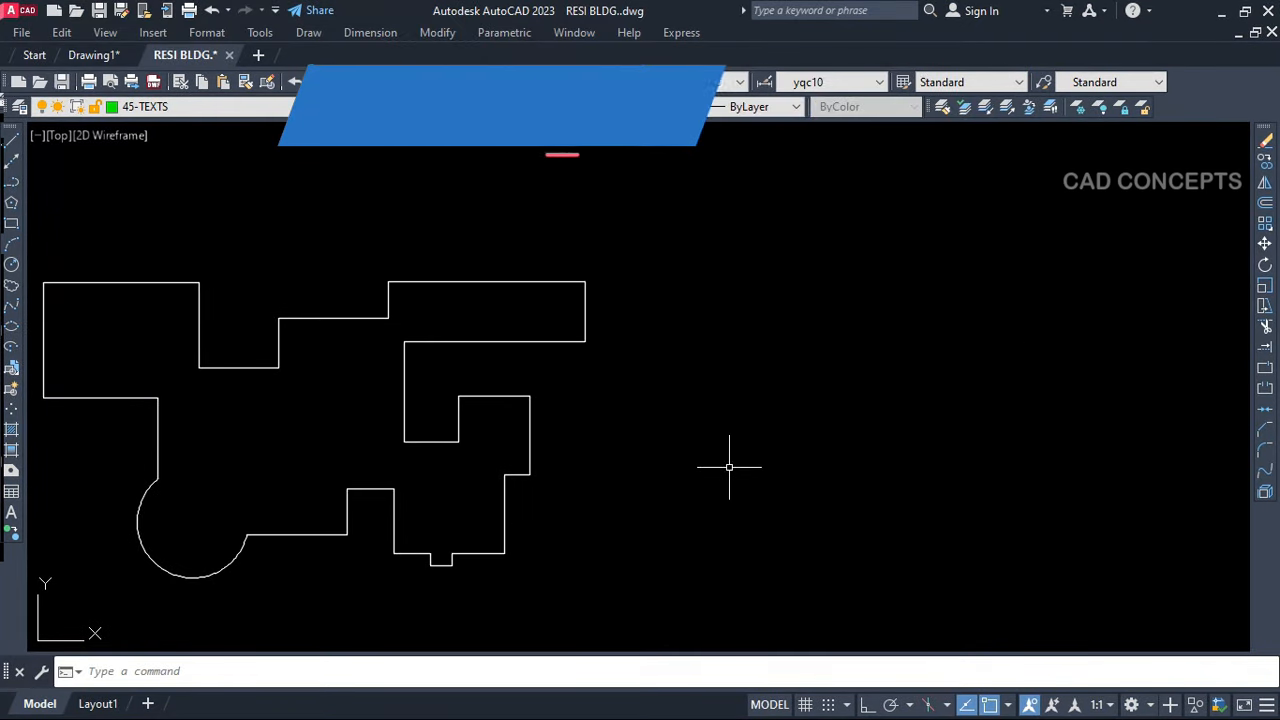
Run QM to mirror the building outline about its upper-right vertical edge
{"action": "type", "text": "QM"}
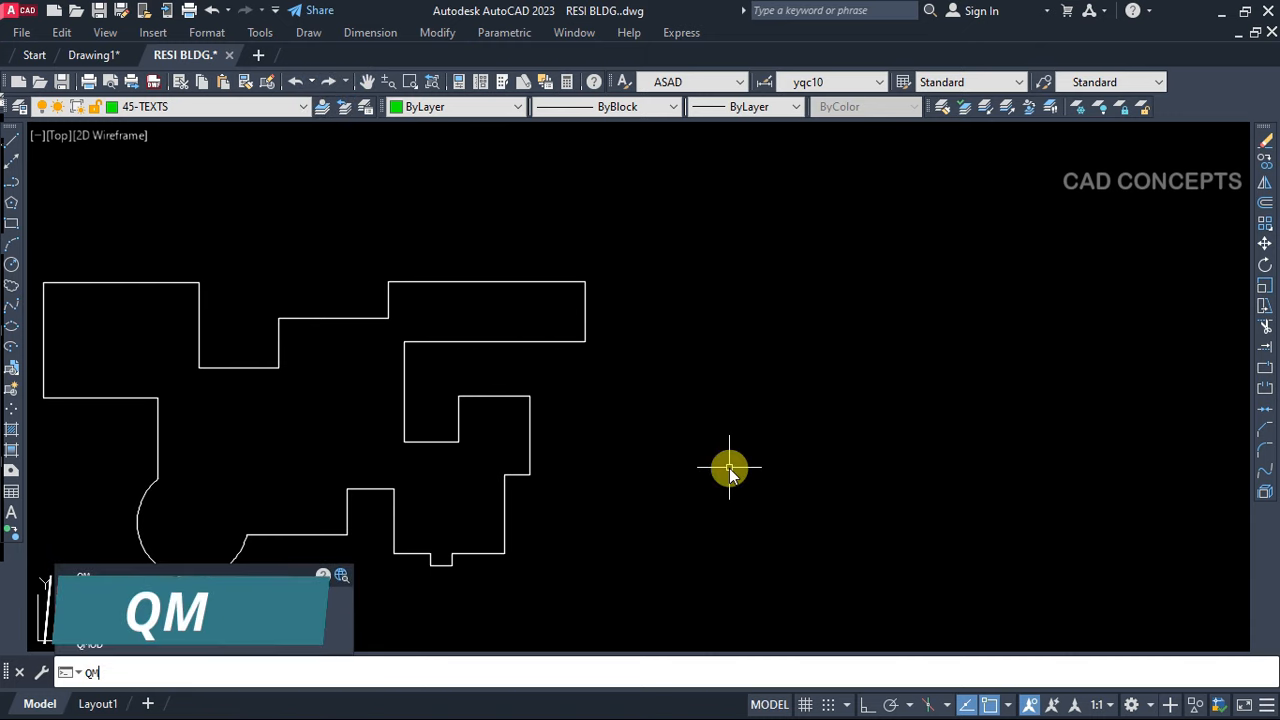
{"action": "key", "text": "Return"}
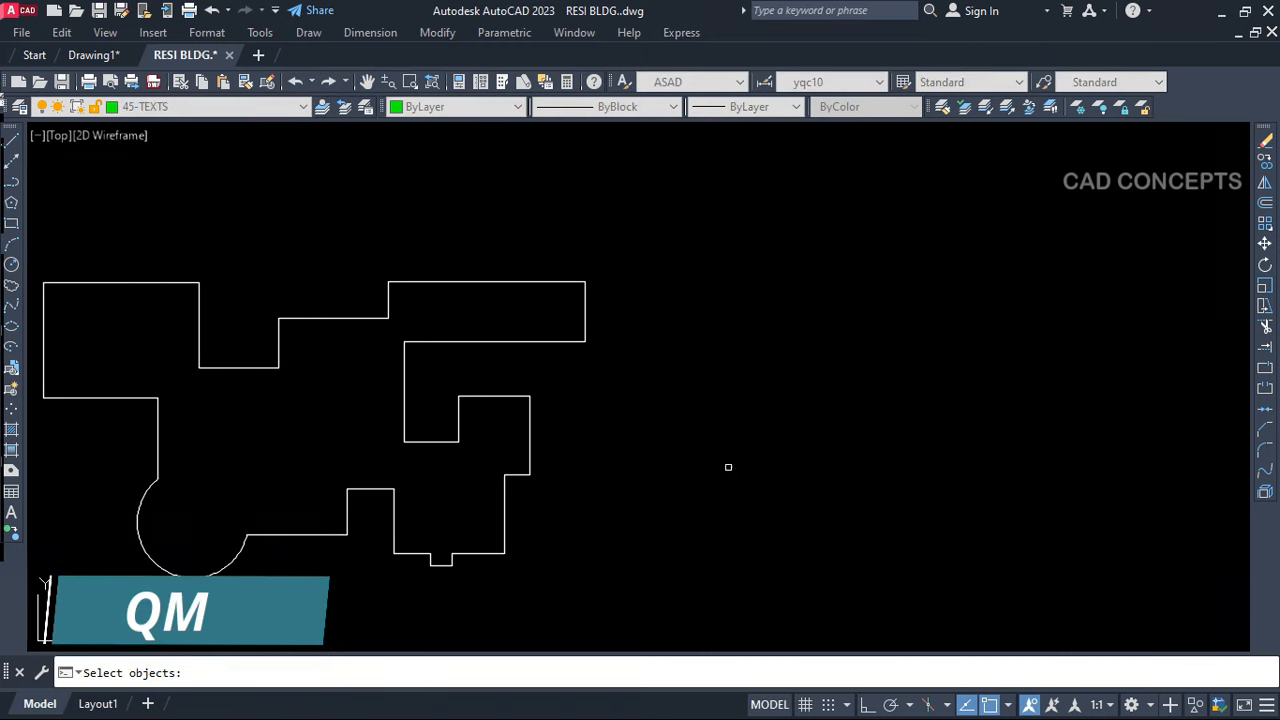
{"action": "left_click", "coordinate": [585, 309]}
{"action": "key", "text": "Return"}
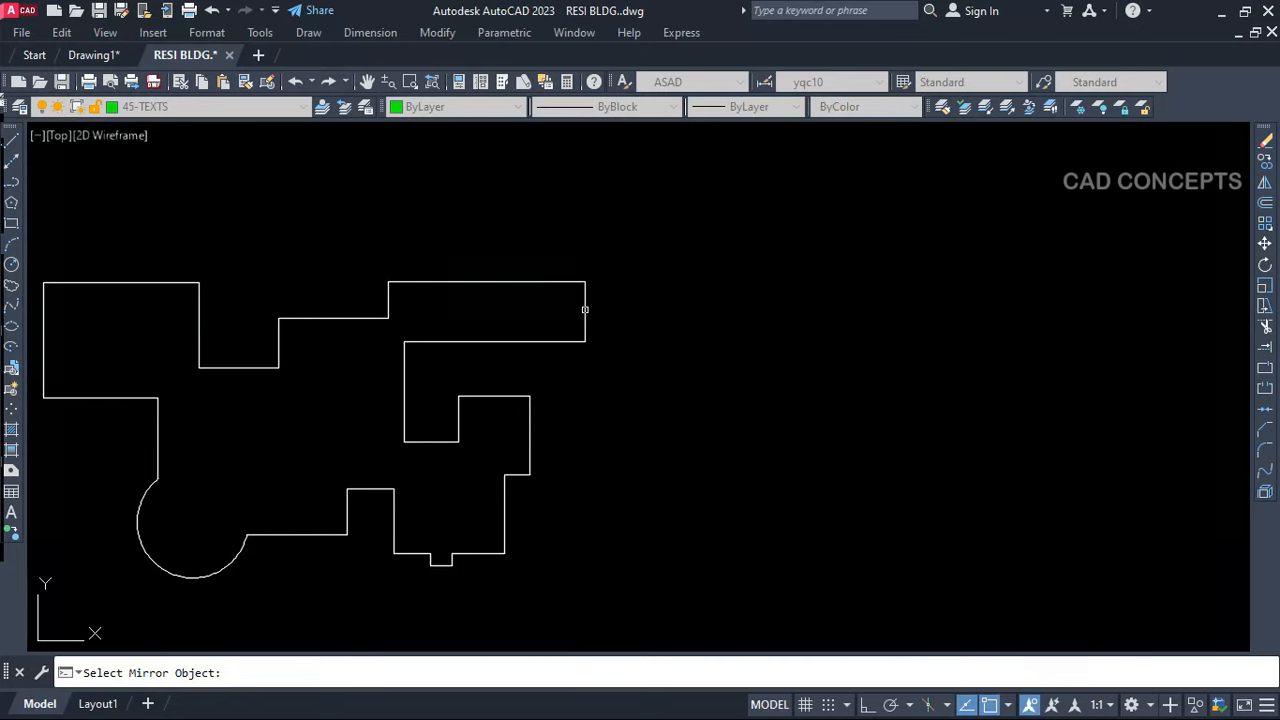
{"action": "left_click", "coordinate": [585, 309]}
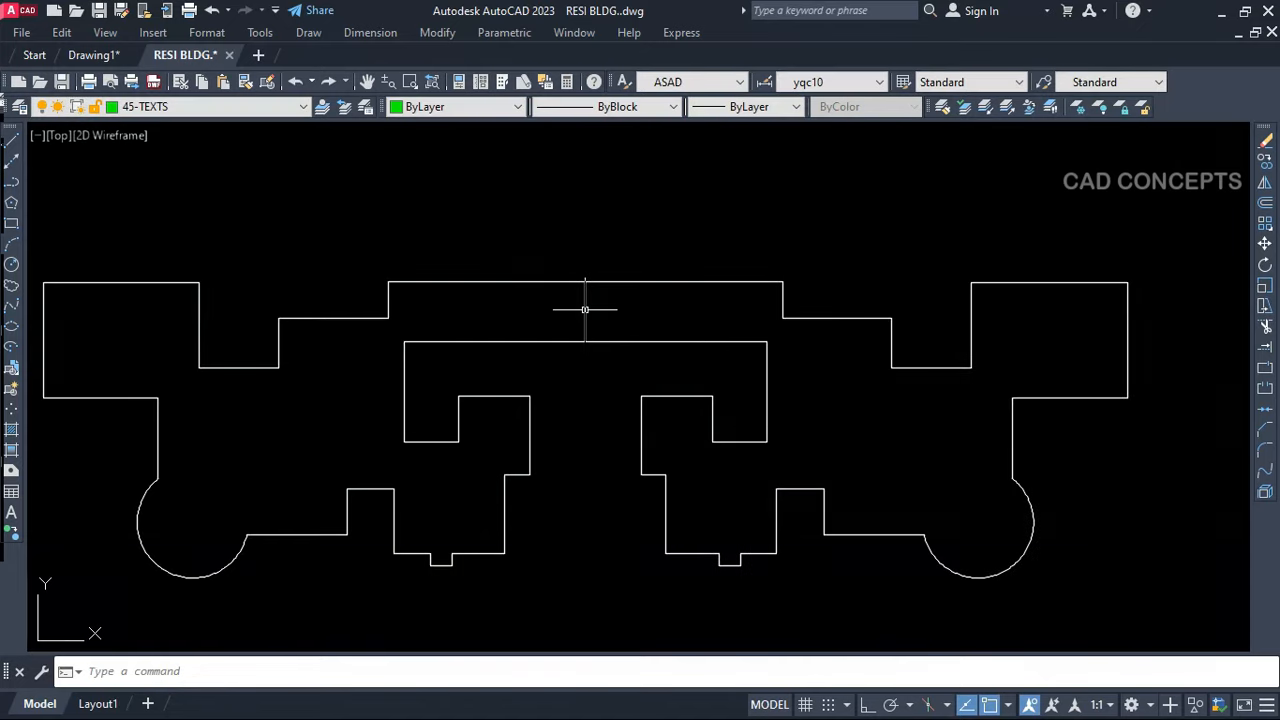
Delete the mirrored copy of the building outline
{"action": "left_click", "coordinate": [676, 425]}
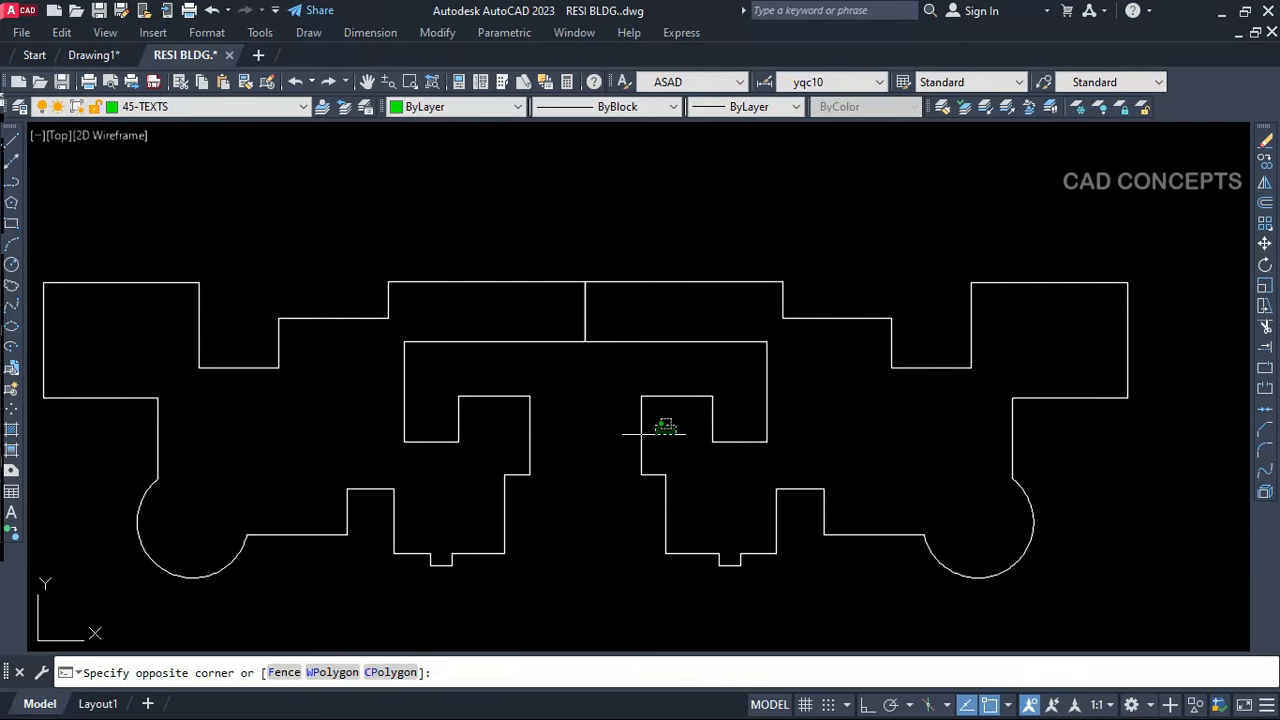
{"action": "left_click", "coordinate": [625, 440]}
{"action": "key", "text": "Delete"}
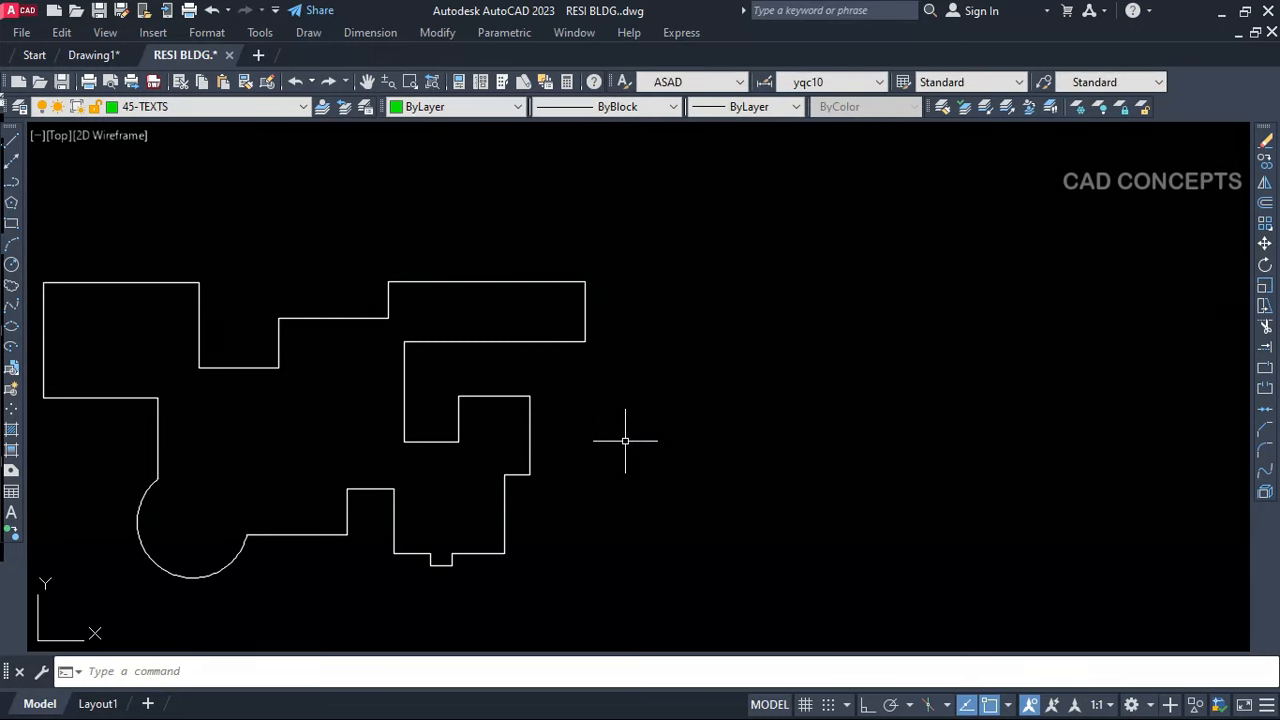
Run QMOD on the building outline, mirroring it about its upper-right vertical edge
{"action": "type", "text": "M"}
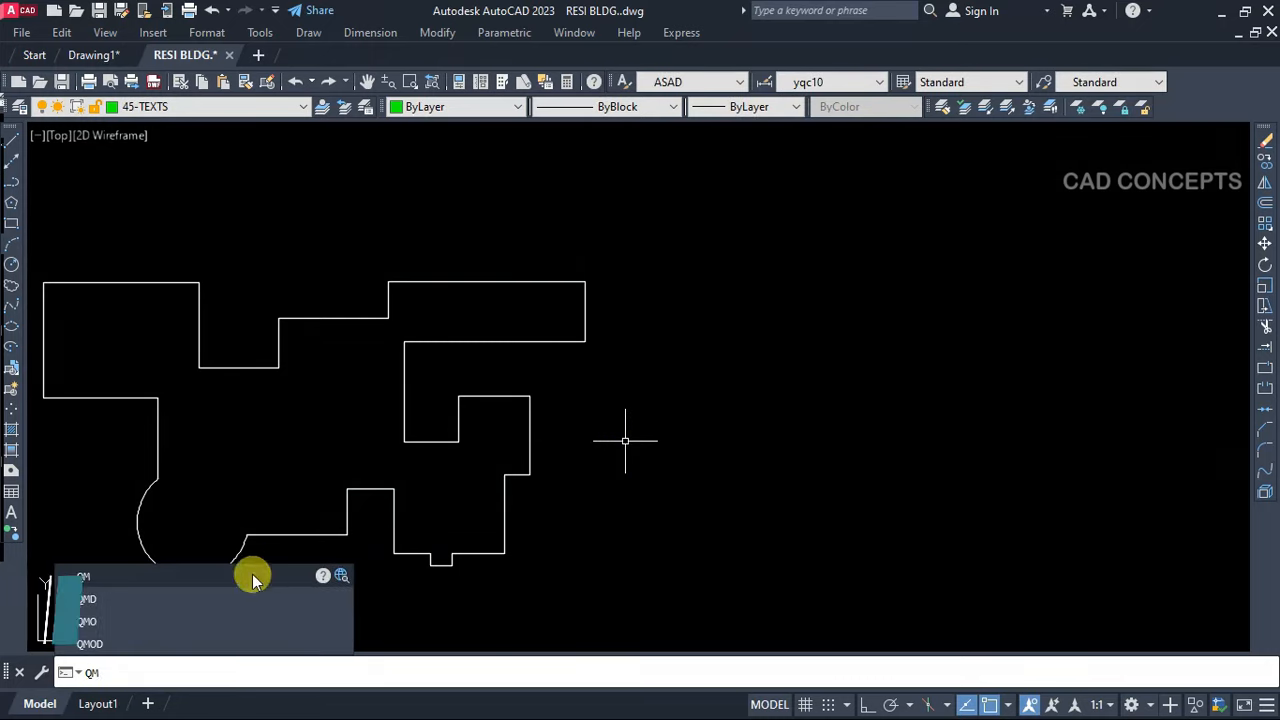
{"action": "type", "text": "OD"}
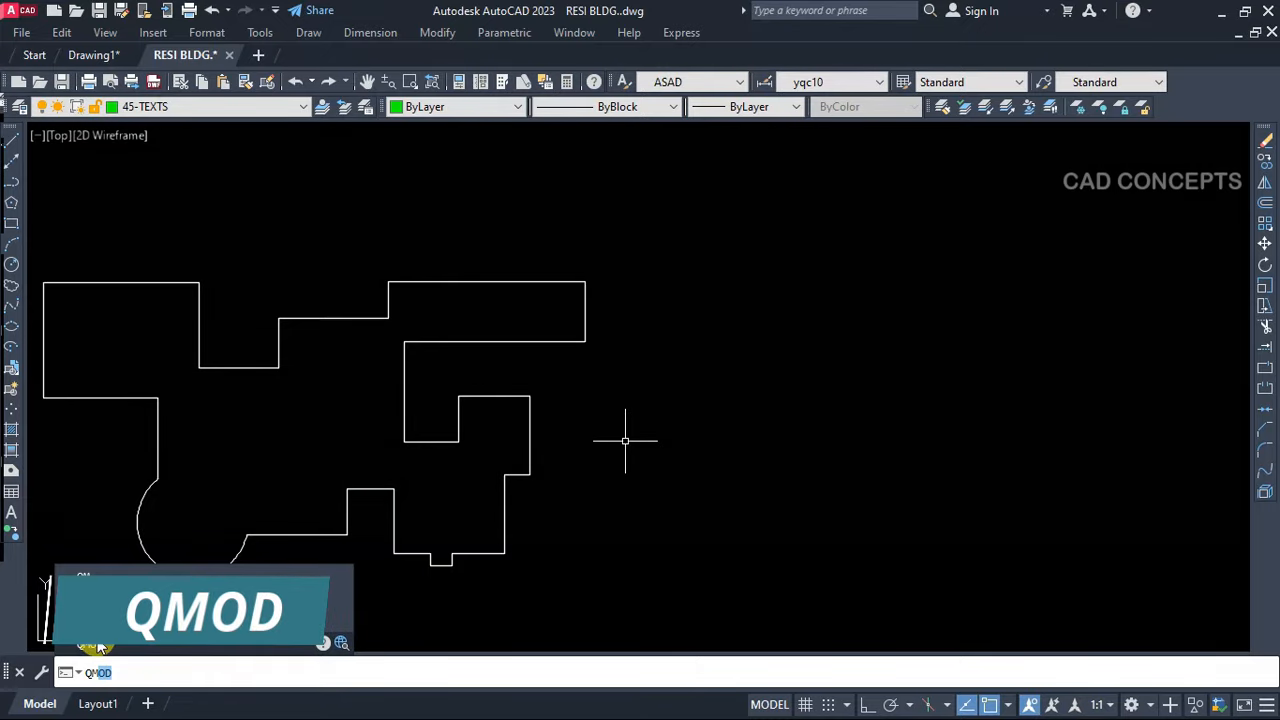
{"action": "left_click", "coordinate": [98, 646]}
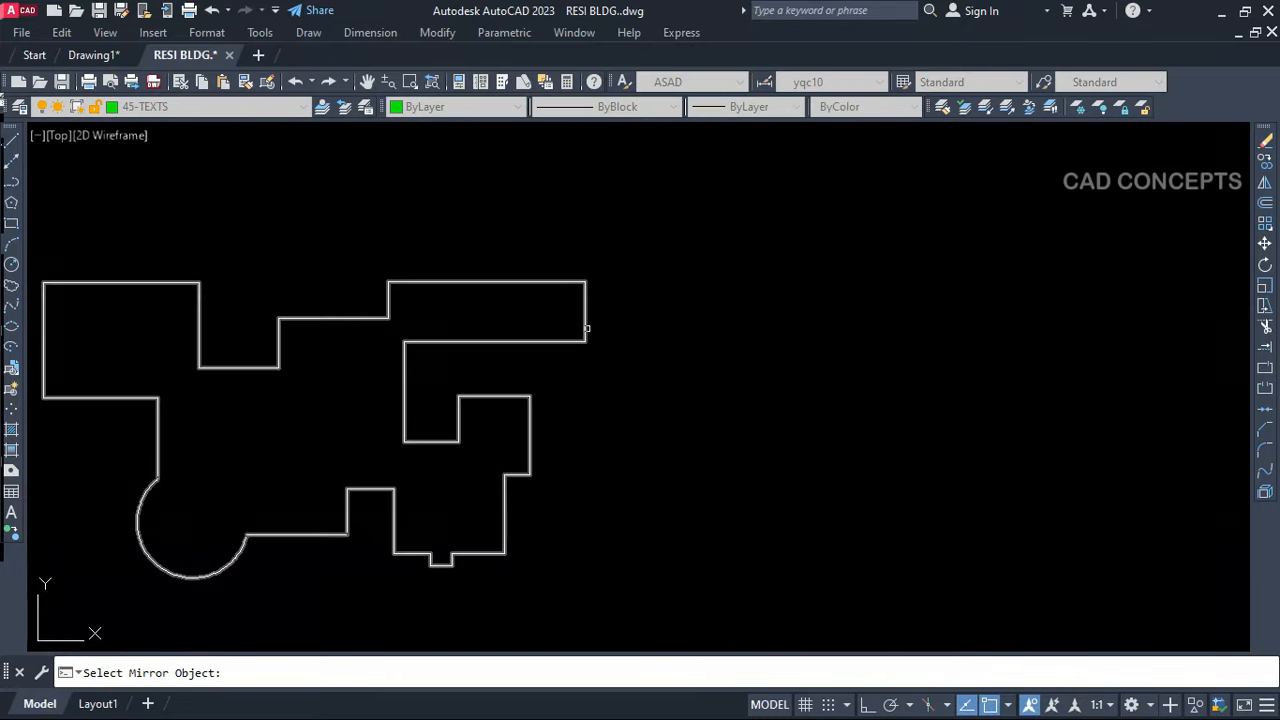
{"action": "left_click", "coordinate": [586, 328]}
{"action": "key", "text": "Return"}
{"action": "left_click", "coordinate": [585, 306]}
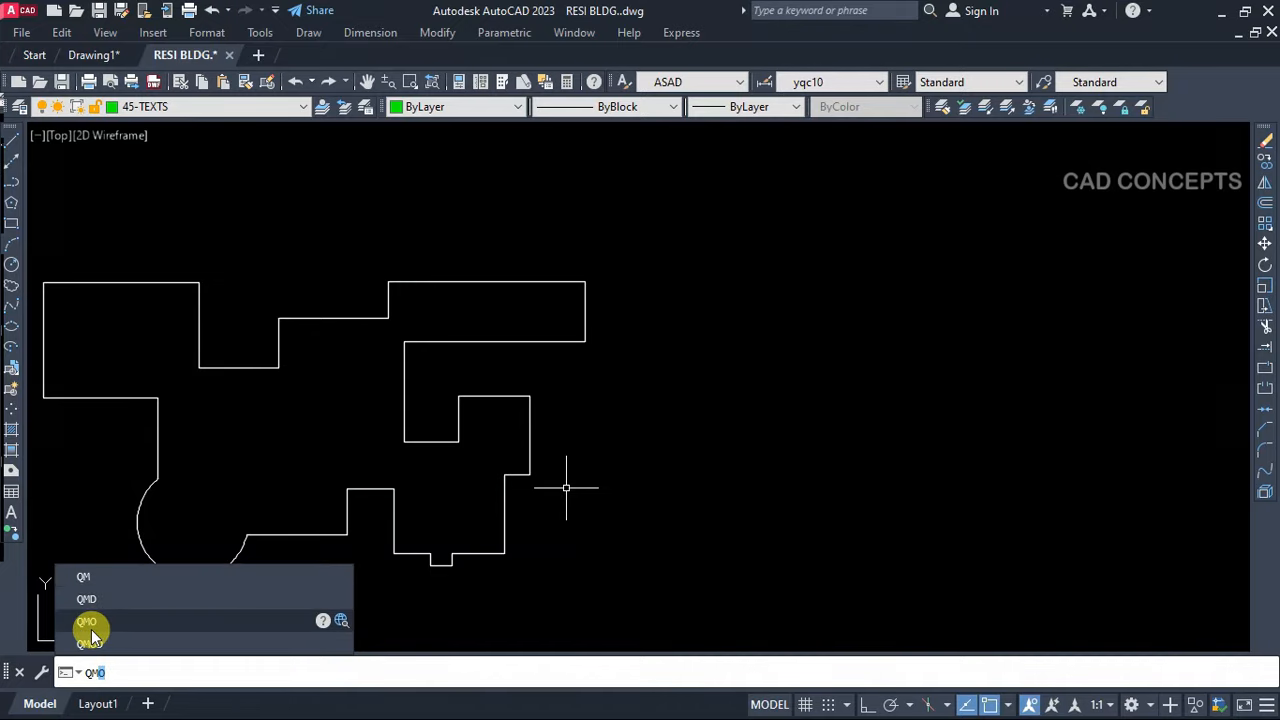
Run QMO to mirror the building outline upward about its upper-right horizontal edge
{"action": "left_click", "coordinate": [89, 624]}
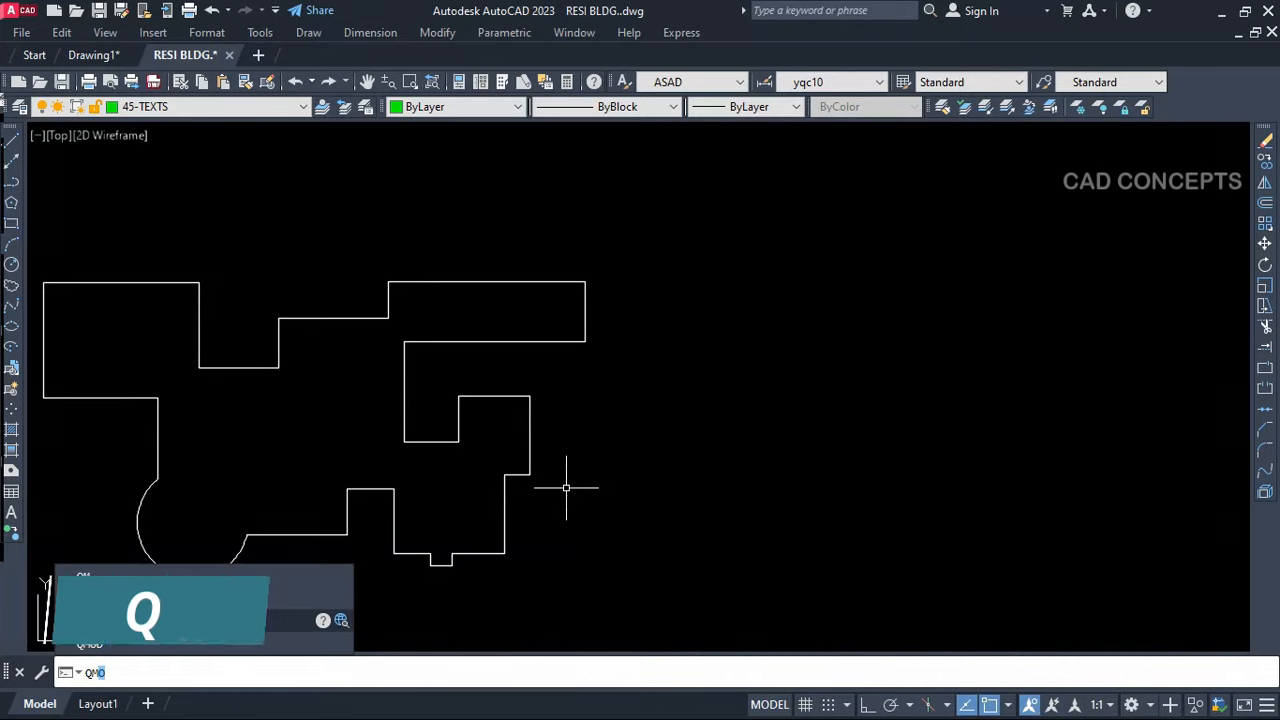
{"action": "left_click", "coordinate": [538, 284]}
{"action": "scroll", "coordinate": [583, 443], "scroll_direction": "up", "scroll_amount": 3}
{"action": "middle_click_drag", "start_coordinate": [583, 443], "coordinate": [593, 464]}
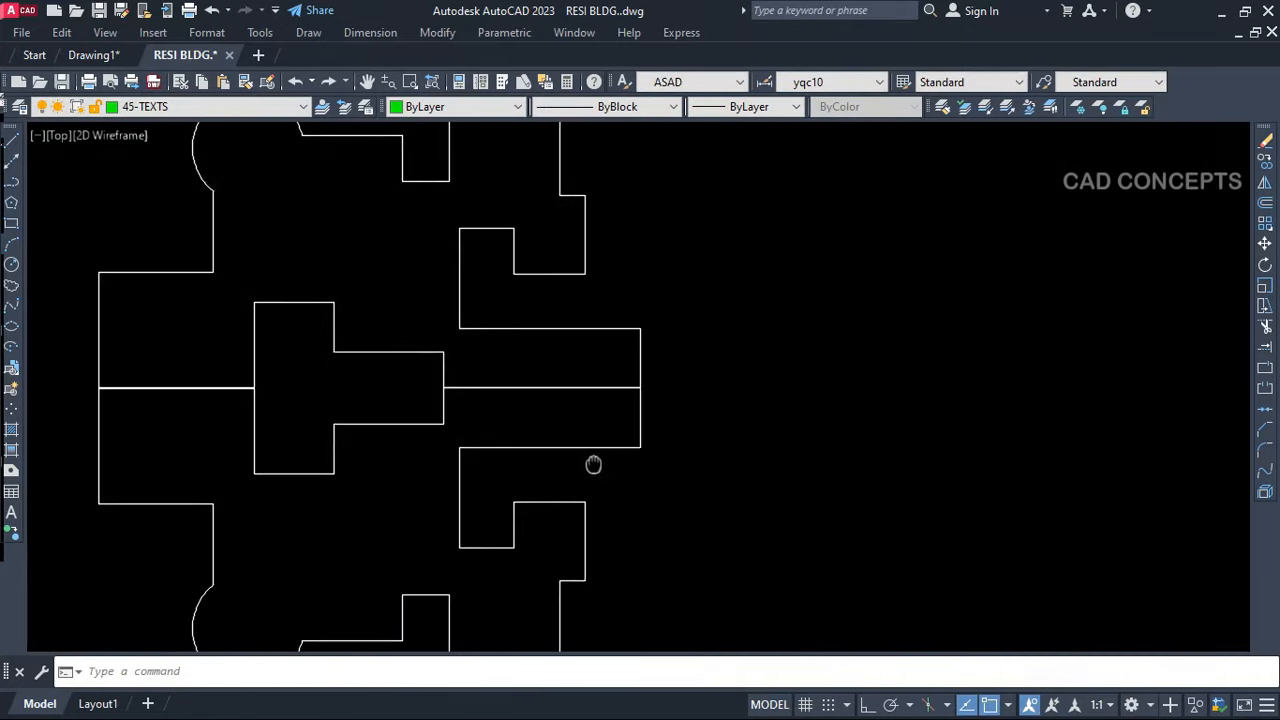
{"action": "scroll", "coordinate": [593, 464], "scroll_direction": "down", "scroll_amount": 2}
{"action": "middle_click_drag", "start_coordinate": [511, 460], "coordinate": [574, 451]}
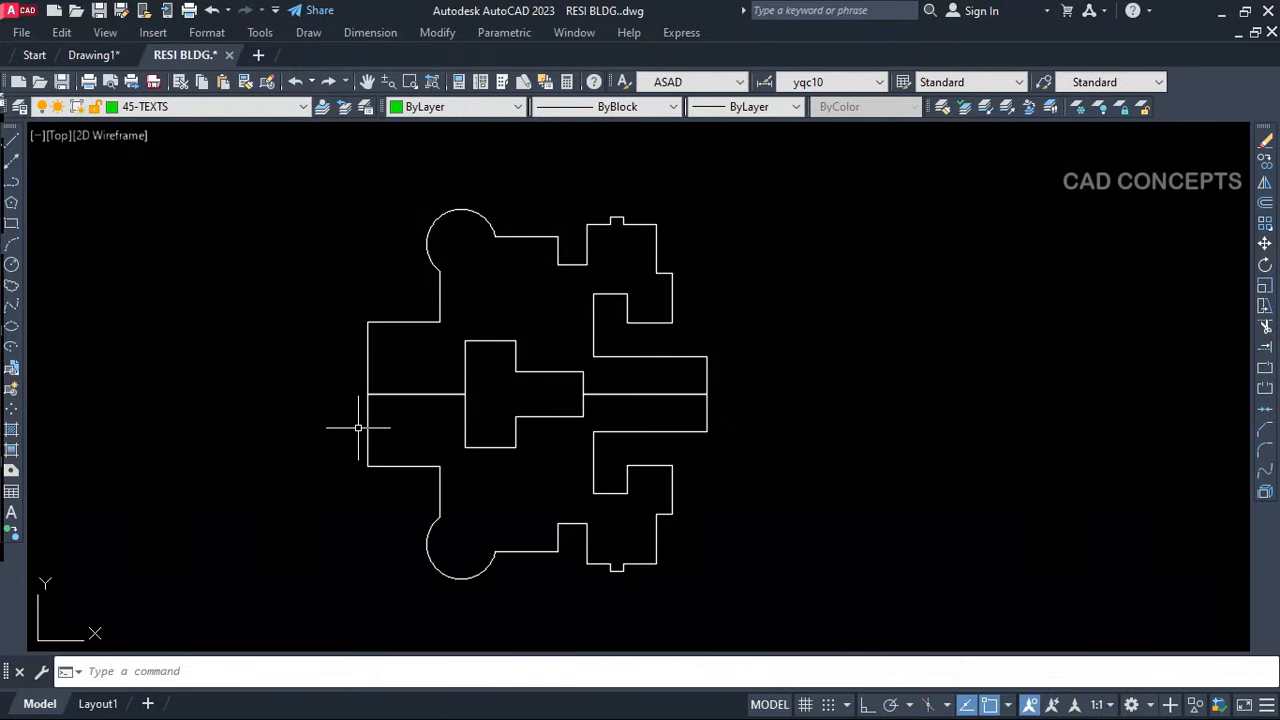
{"action": "left_click", "coordinate": [658, 358]}
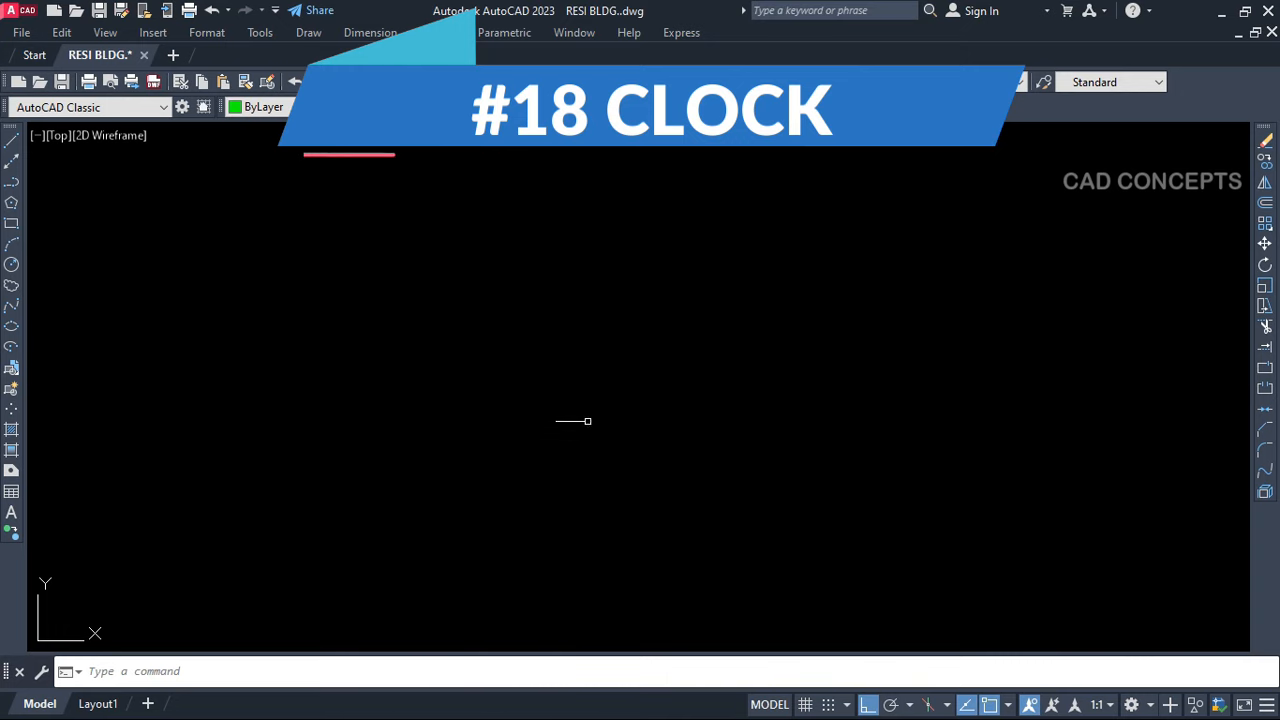
Run CLOCK and place the clock near the middle of the empty drawing
{"action": "type", "text": "CLOCK"}
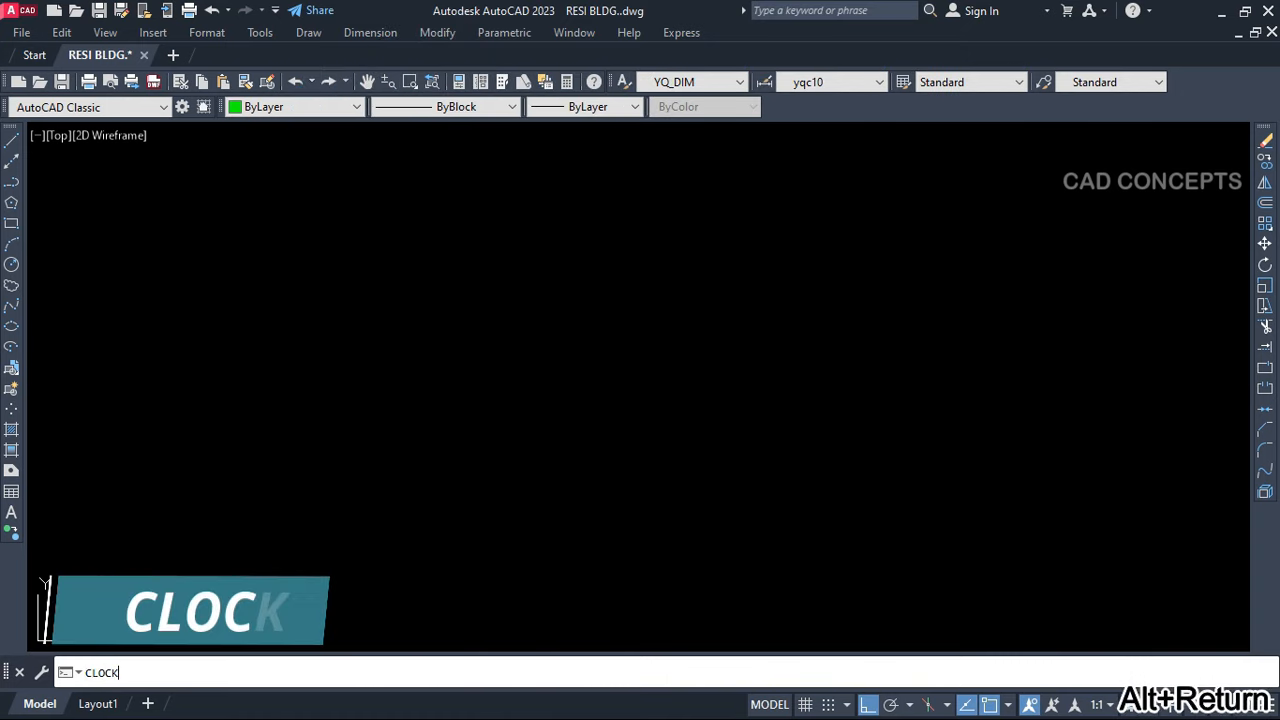
{"action": "key", "text": "Return"}
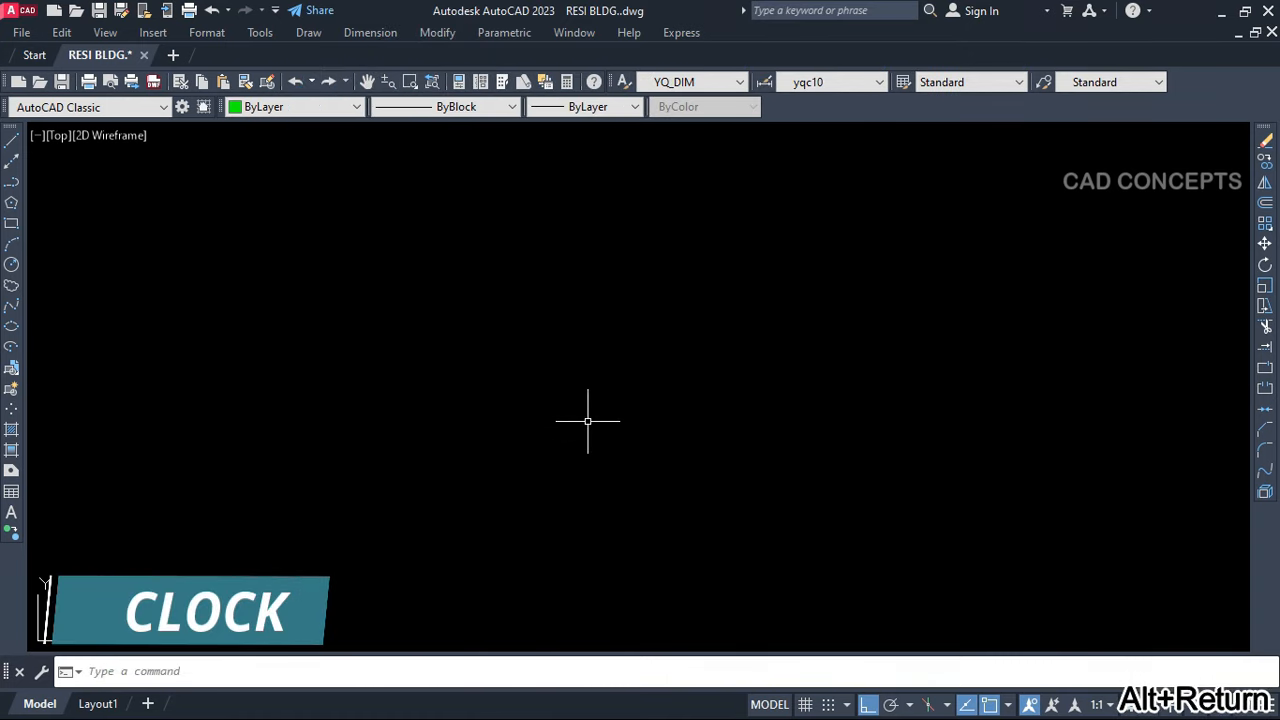
{"action": "type", "text": "c"}
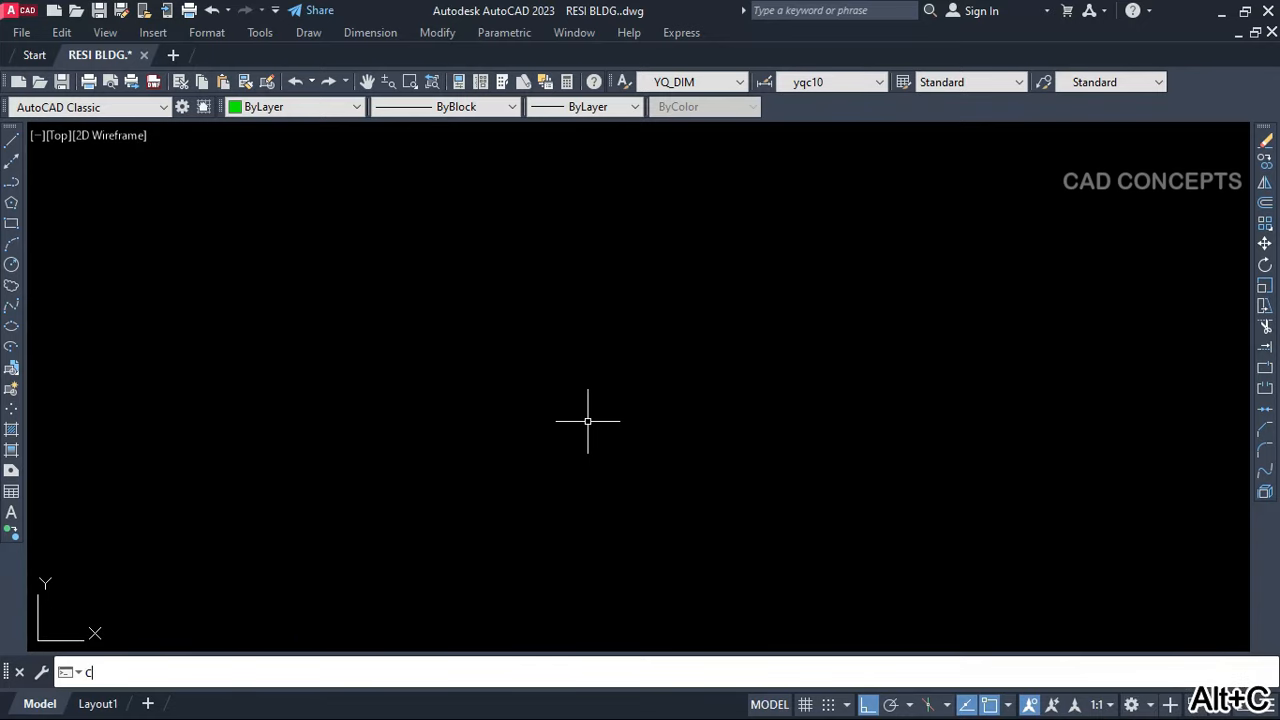
{"action": "type", "text": "lo"}
{"action": "right_click", "coordinate": [588, 421]}
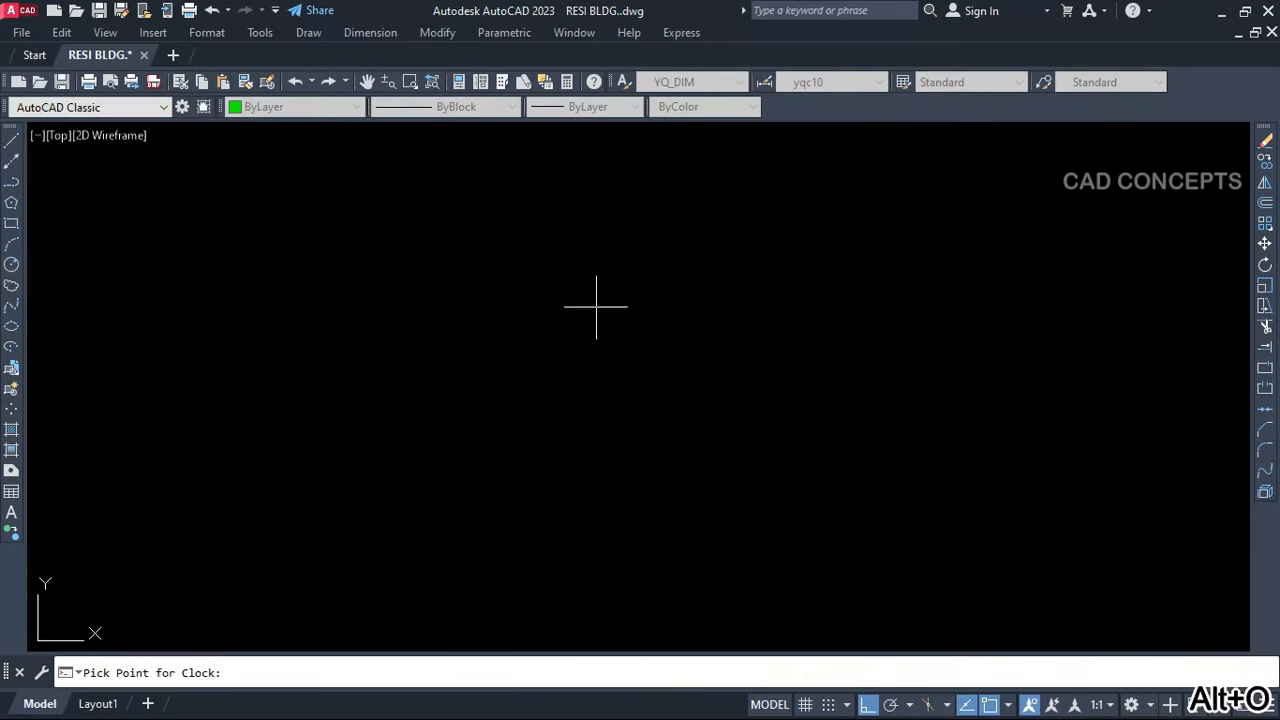
{"action": "left_click", "coordinate": [592, 418]}
{"action": "middle_click_drag", "start_coordinate": [632, 552], "coordinate": [584, 568]}
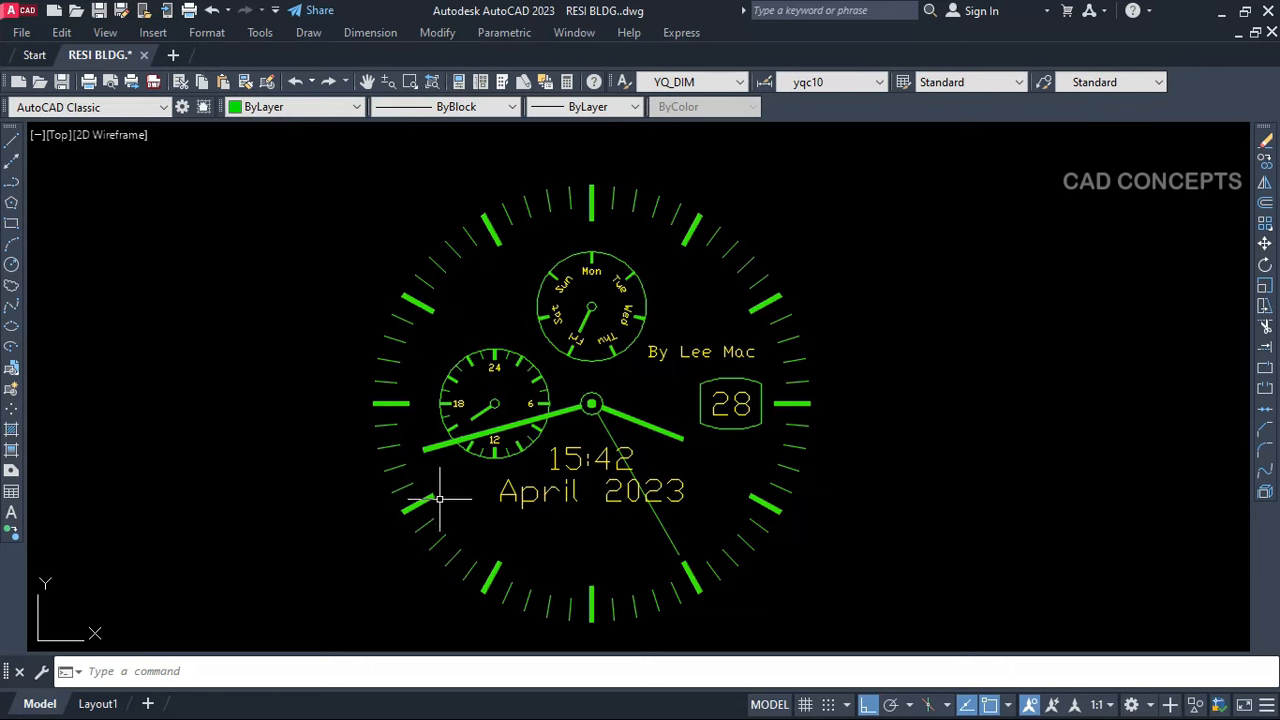
Examine the clock's author text, month and year text, and weekday dial
{"action": "scroll", "coordinate": [649, 352], "scroll_direction": "up", "scroll_amount": 5}
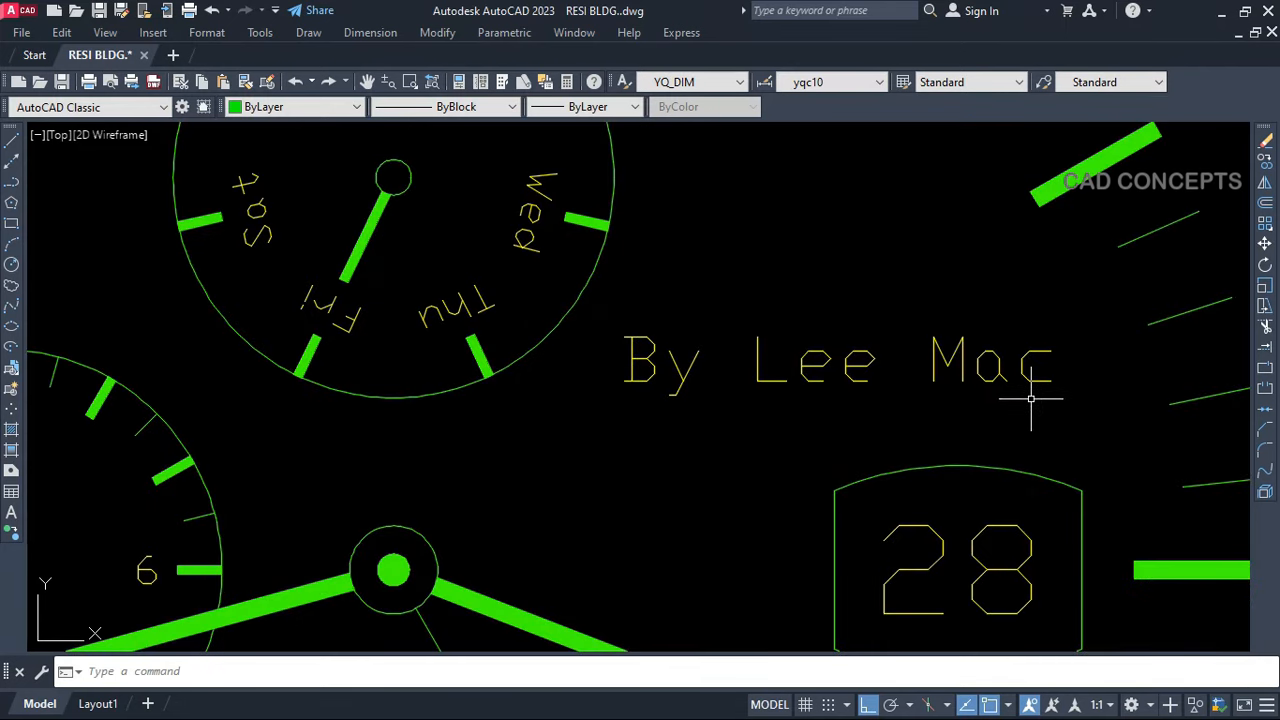
{"action": "scroll", "coordinate": [748, 383], "scroll_direction": "down", "scroll_amount": 5}
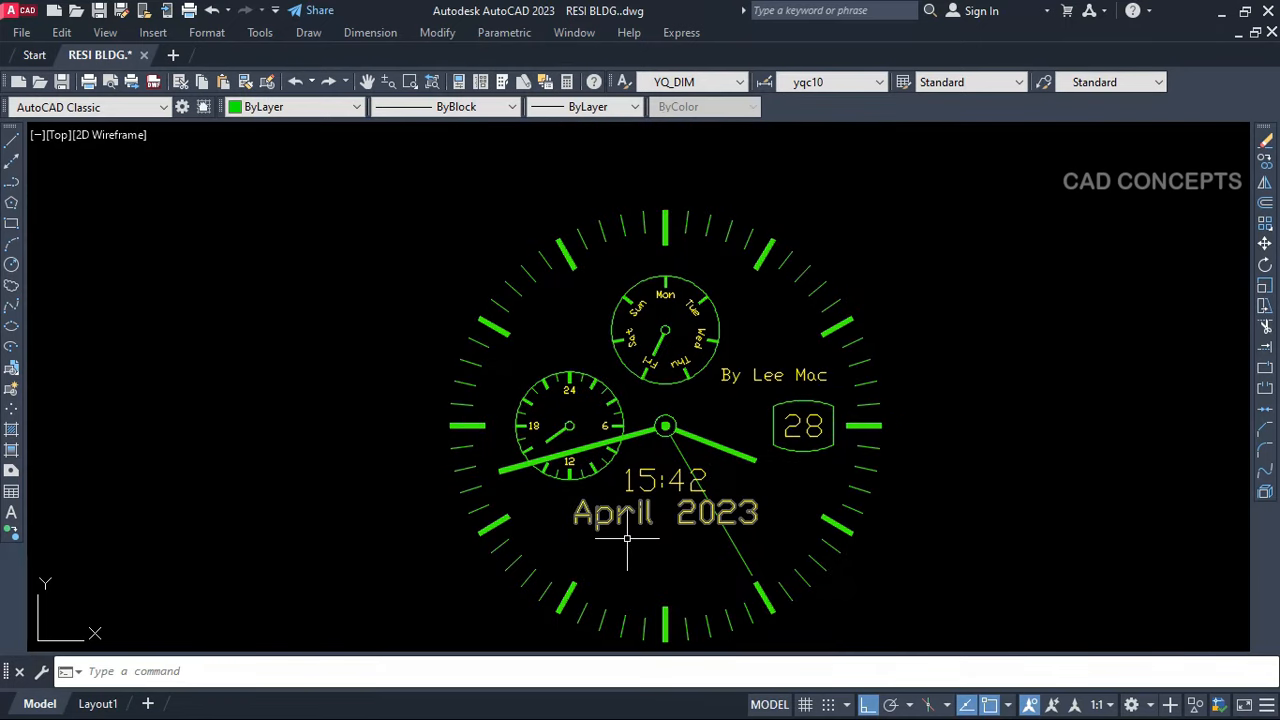
{"action": "key", "text": "alt+space"}
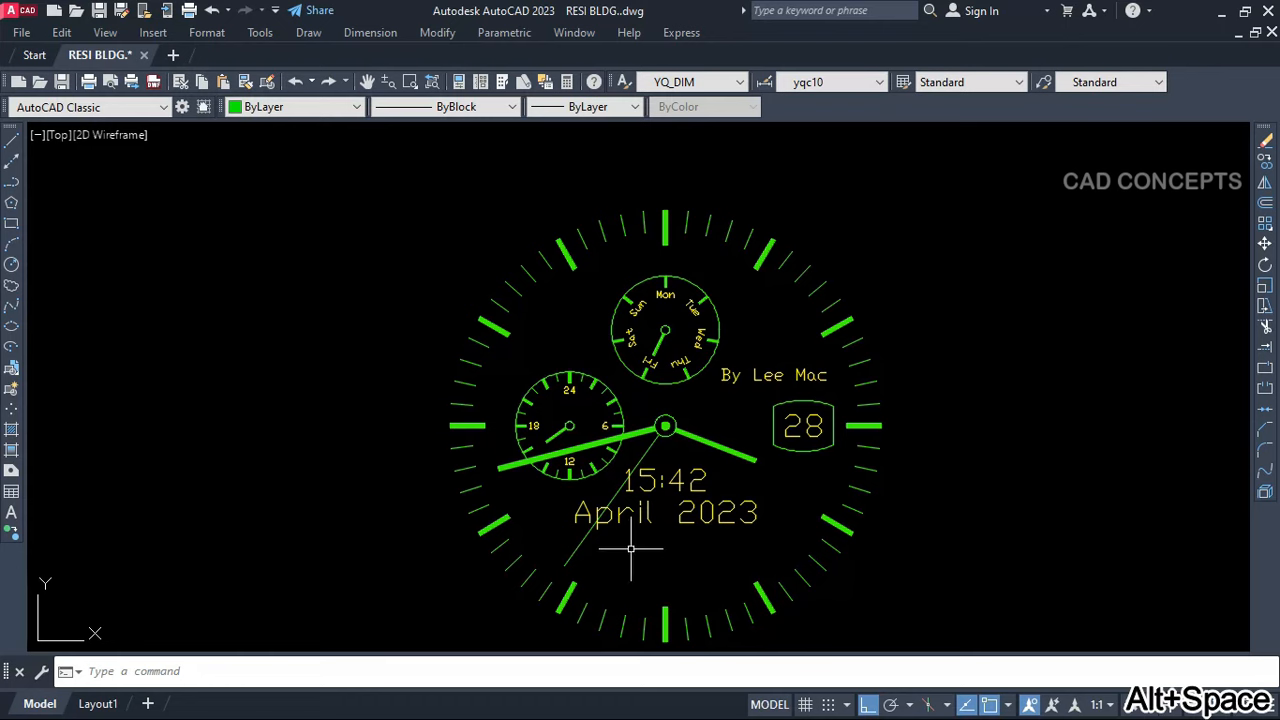
{"action": "scroll", "coordinate": [684, 331], "scroll_direction": "up", "scroll_amount": 5}
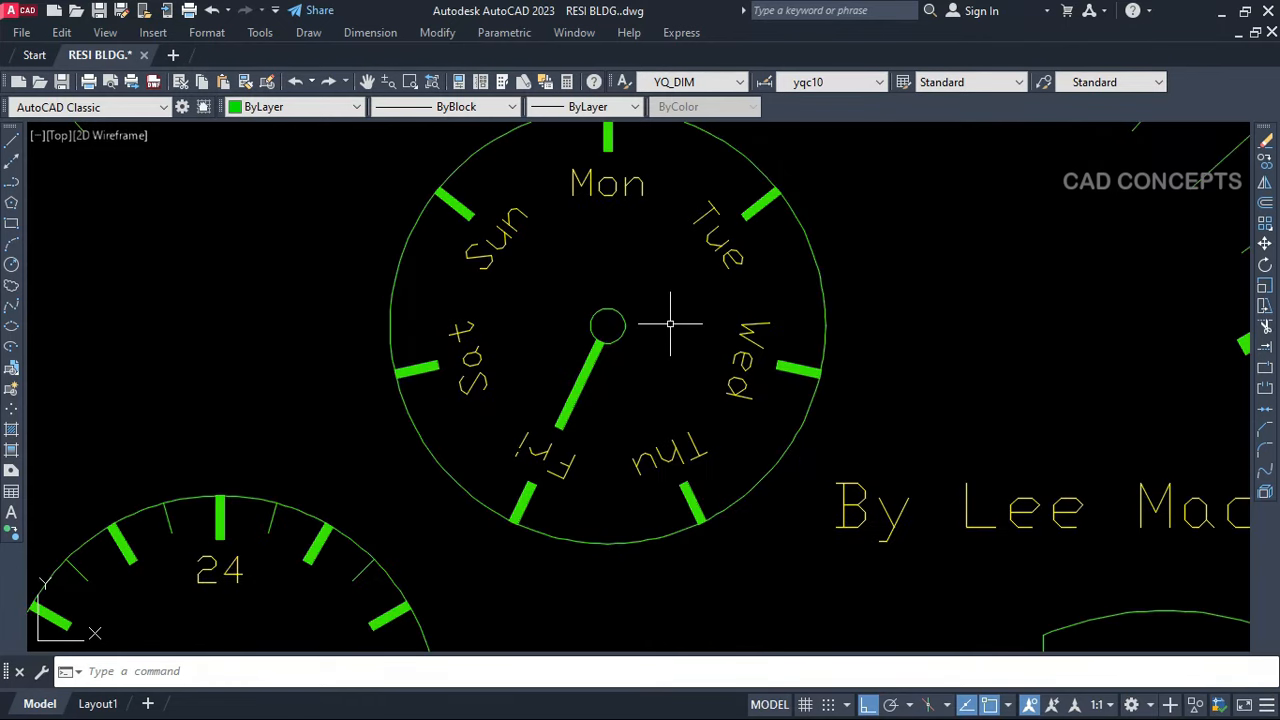
{"action": "scroll", "coordinate": [670, 330], "scroll_direction": "down", "scroll_amount": 4}
{"action": "scroll", "coordinate": [680, 375], "scroll_direction": "down", "scroll_amount": 2}
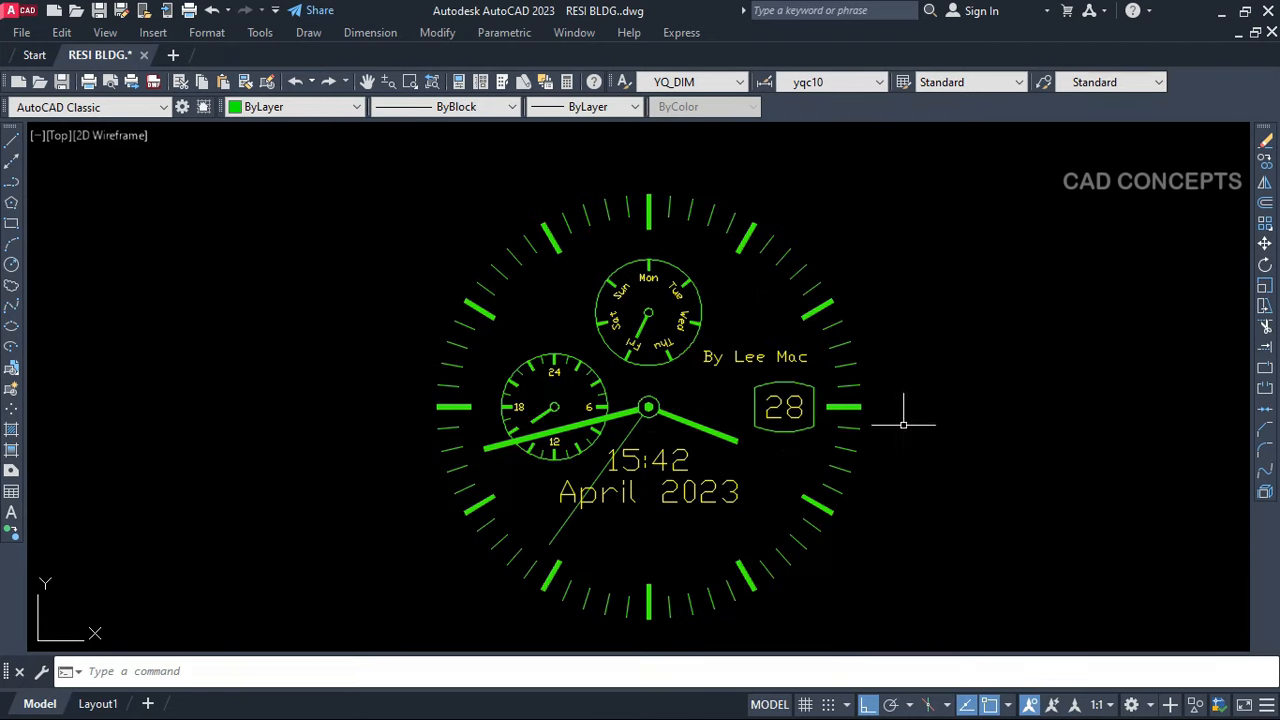
Regenerate the drawing several times in a row to refresh the clock's hands
{"action": "key", "text": "alt+space"}
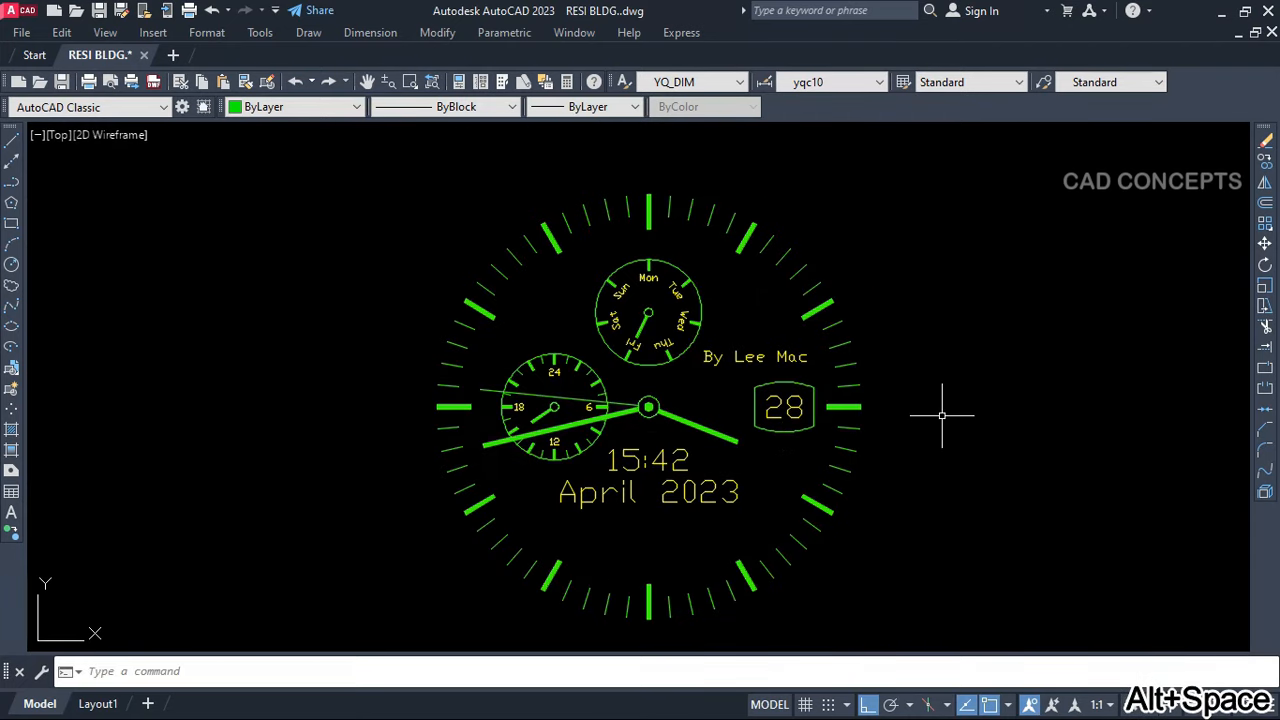
{"action": "type", "text": "re"}
{"action": "key", "text": "space"}
{"action": "type", "text": "re"}
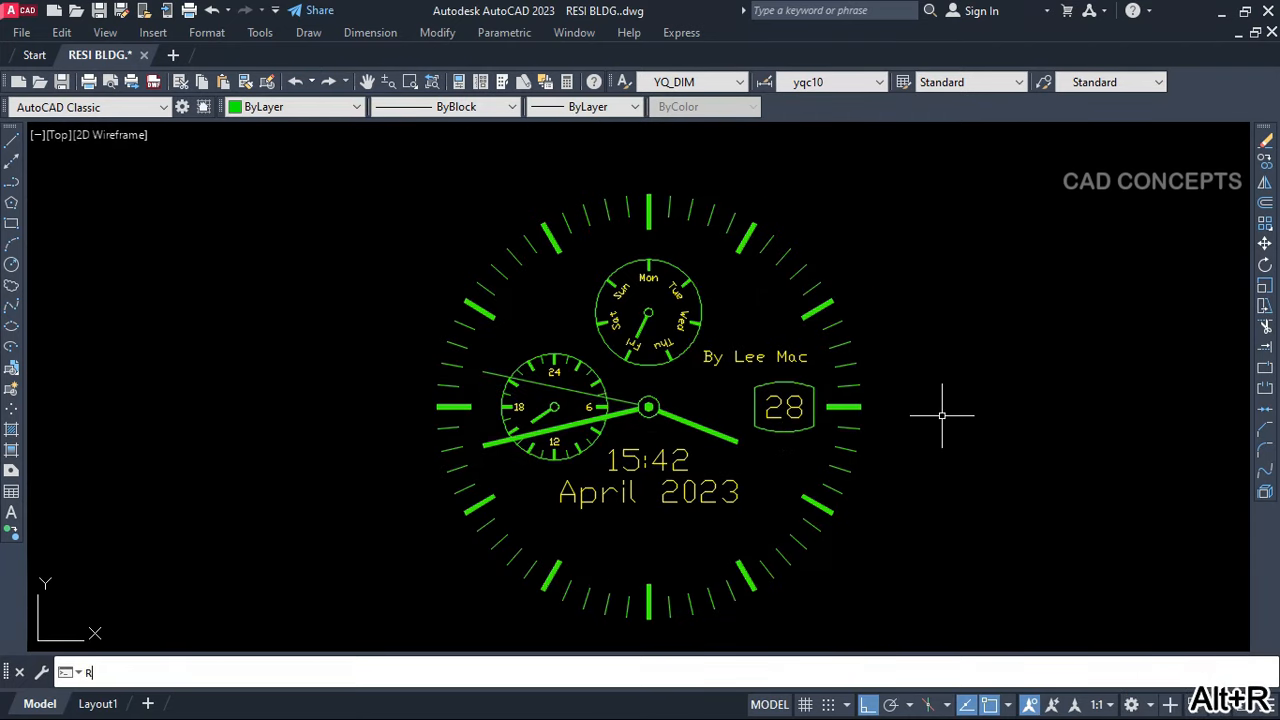
{"action": "key", "text": "space"}
{"action": "type", "text": "re"}
{"action": "key", "text": "space"}
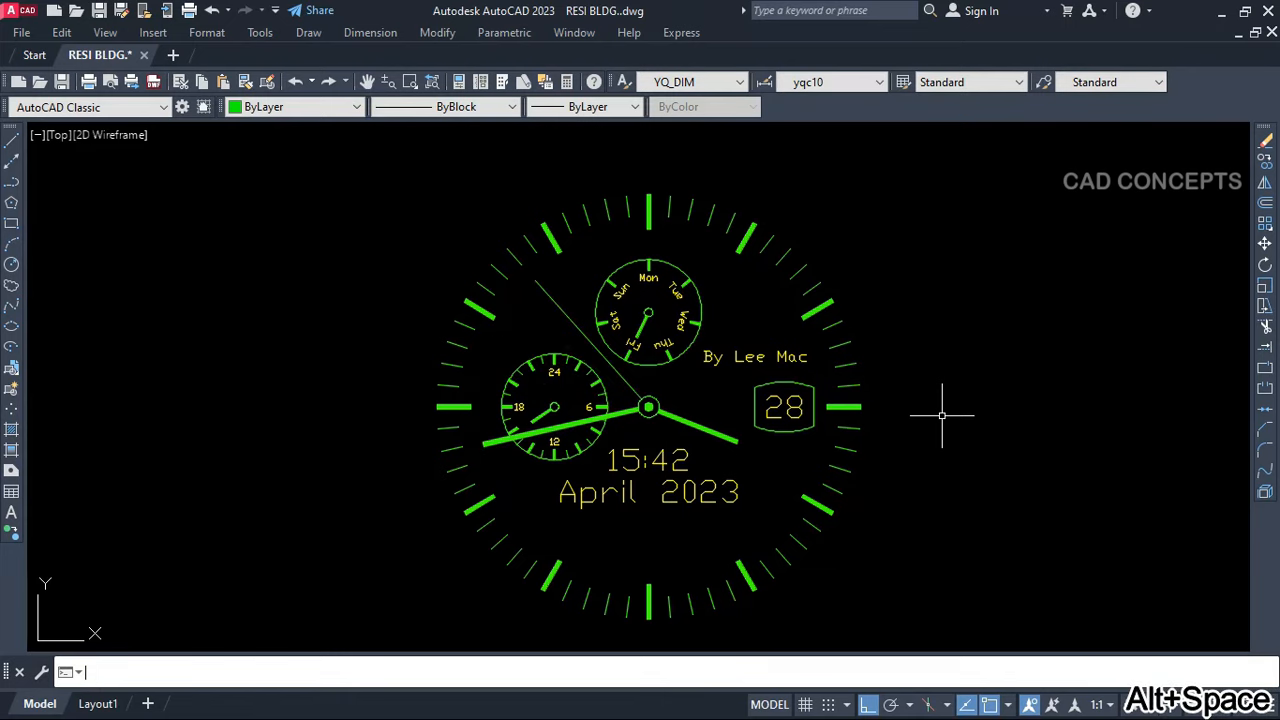
{"action": "type", "text": "re"}
{"action": "key", "text": "space"}
{"action": "type", "text": "re"}
{"action": "key", "text": "space"}
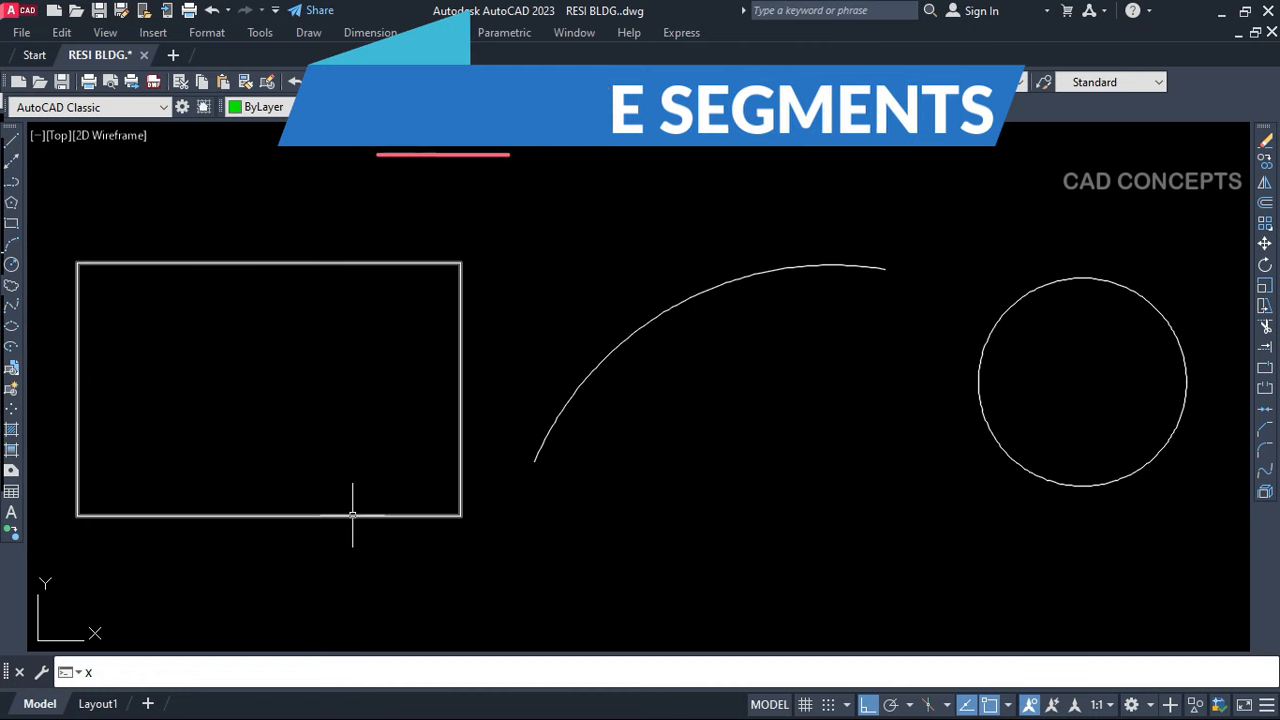
Examine the grips of the rectangle, the arc and the circle, and clear the selection
{"action": "left_click", "coordinate": [422, 516]}
{"action": "key", "text": "Escape"}
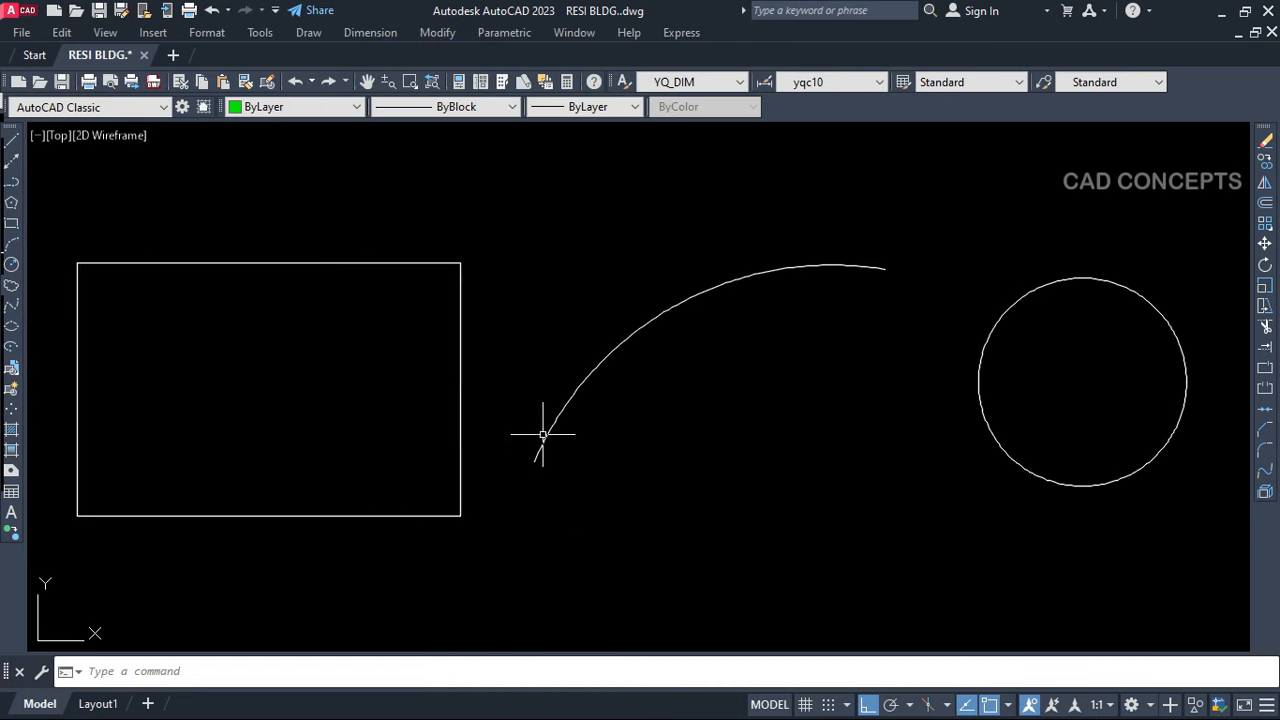
{"action": "left_click", "coordinate": [547, 436]}
{"action": "left_click", "coordinate": [534, 457]}
{"action": "key", "text": "Escape"}
{"action": "left_click", "coordinate": [1000, 424]}
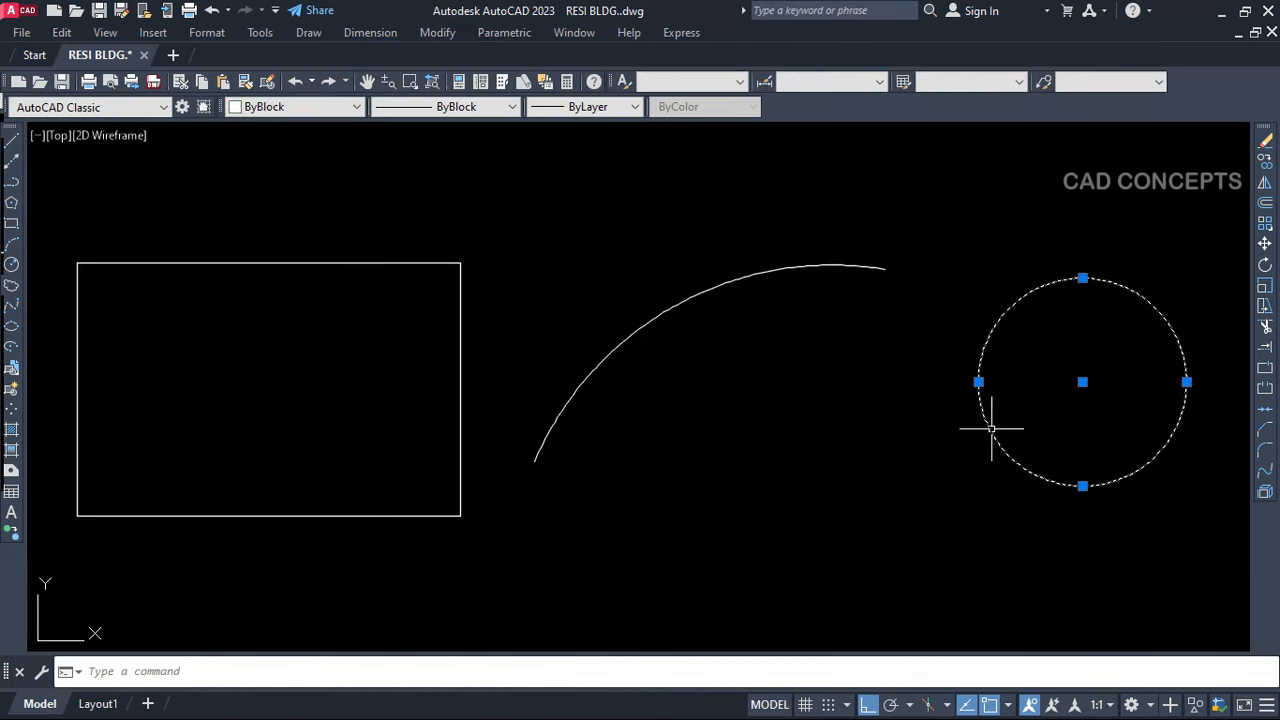
{"action": "left_click", "coordinate": [866, 265]}
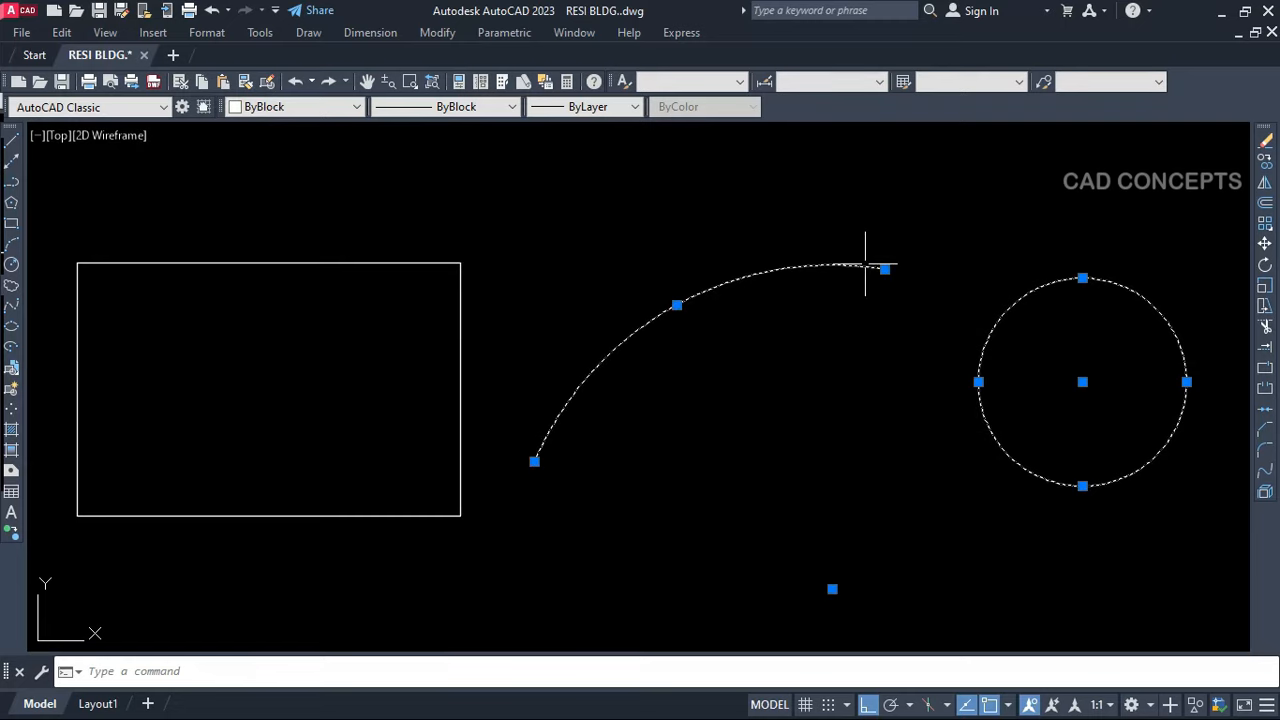
{"action": "left_click", "coordinate": [461, 286]}
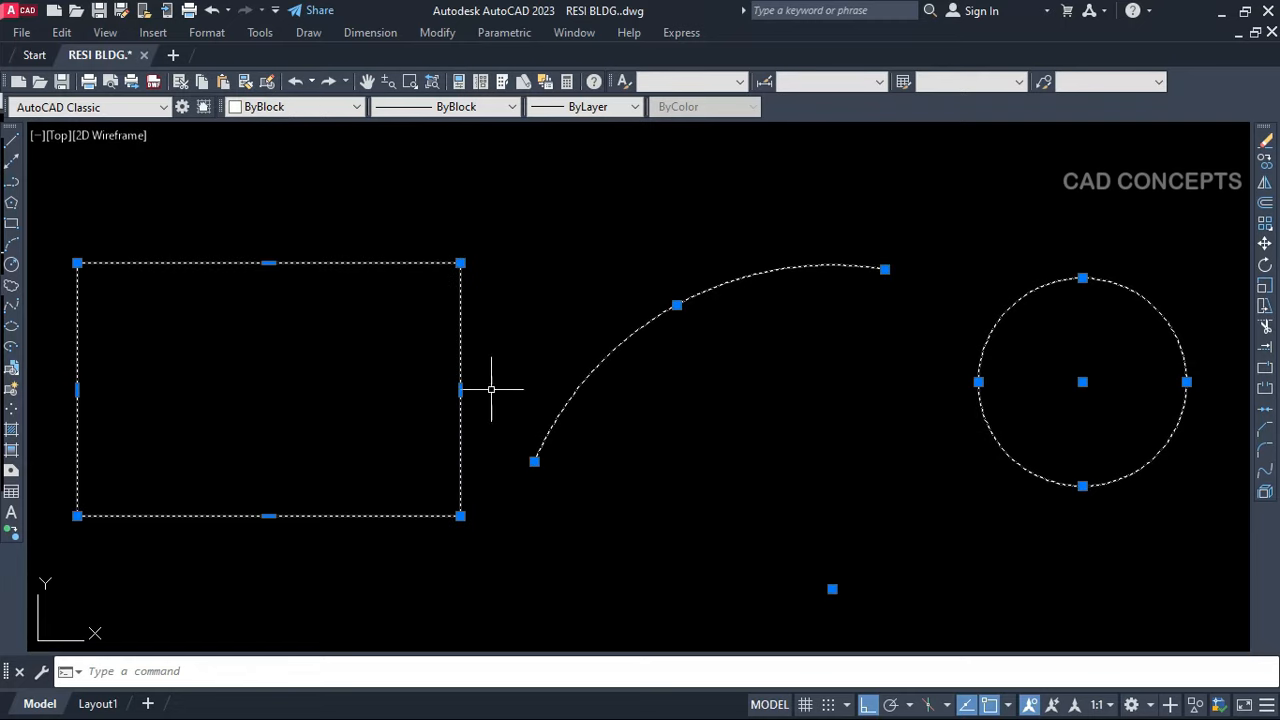
{"action": "key", "text": "Escape"}
Run SEGS on the rectangle to divide its outline into equal polyline segments
{"action": "type", "text": "s"}
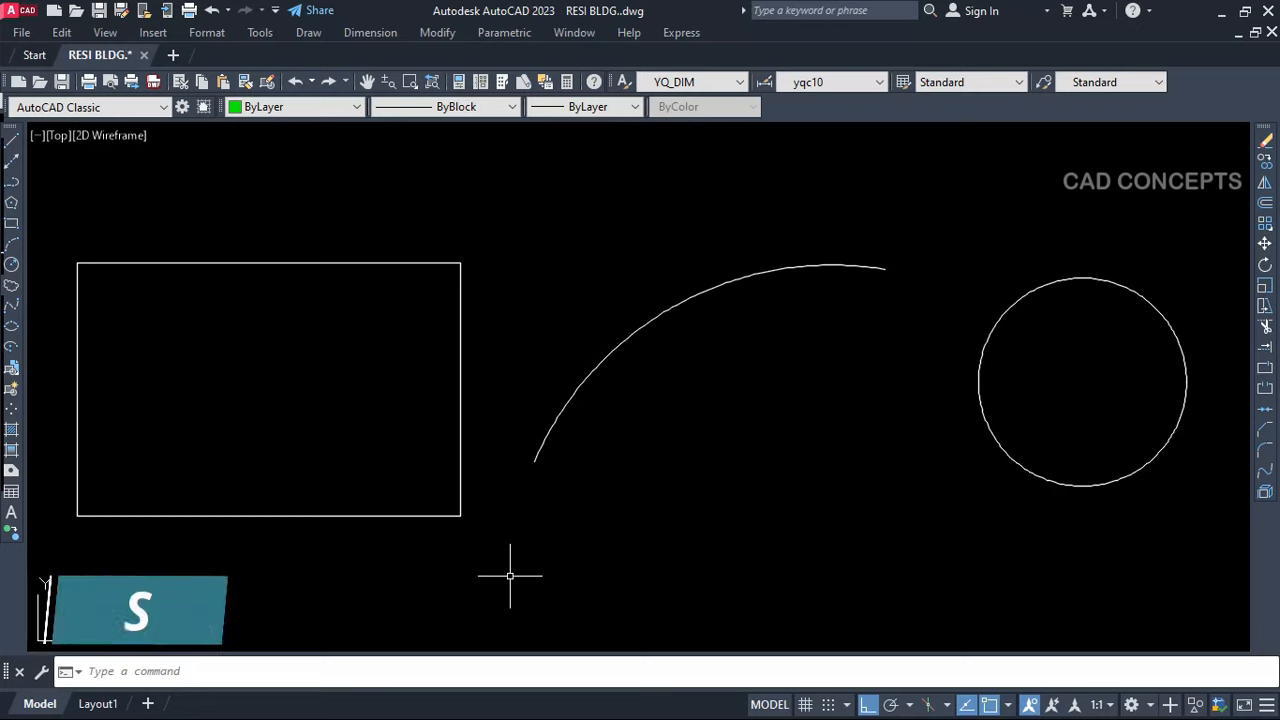
{"action": "type", "text": "egs"}
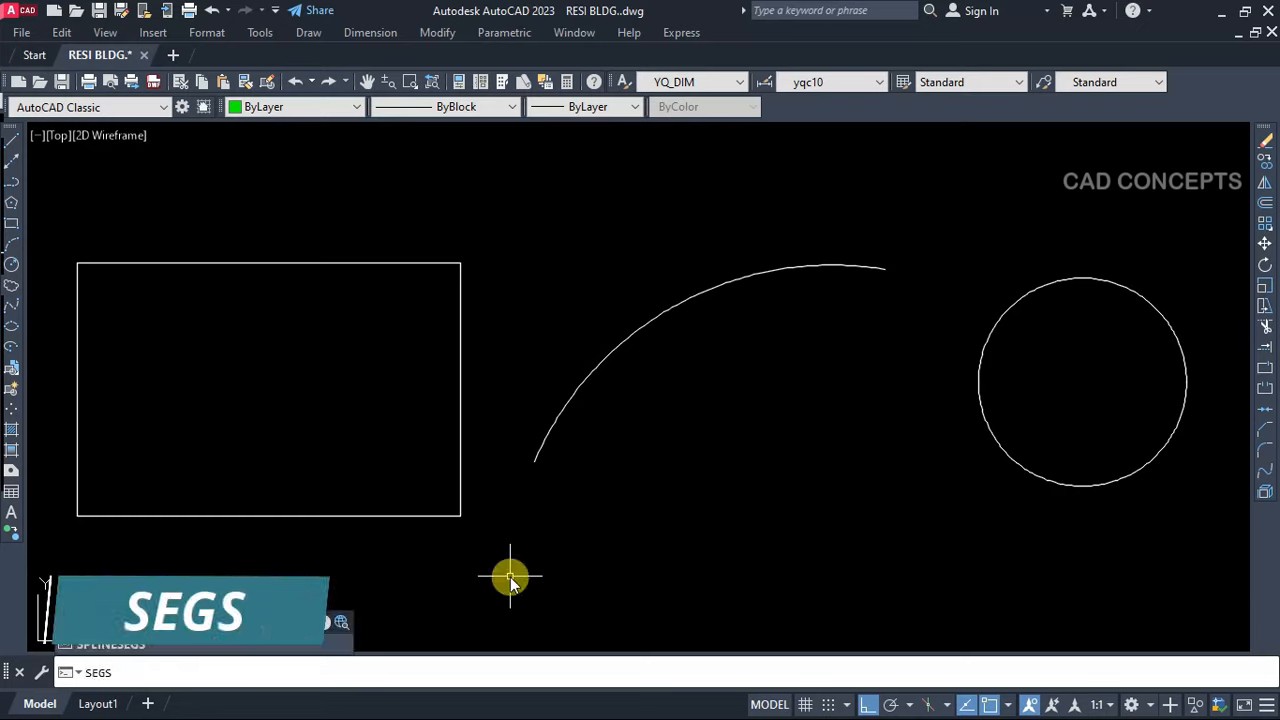
{"action": "key", "text": "Return"}
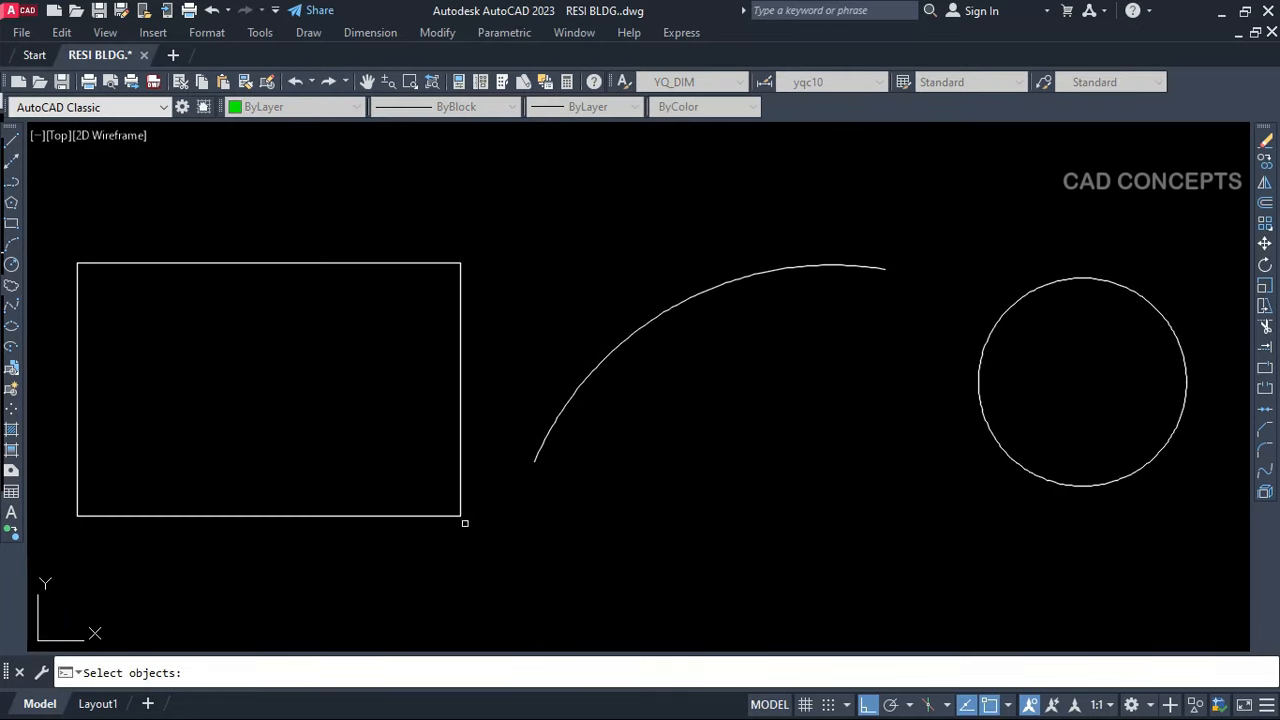
{"action": "left_click", "coordinate": [448, 515]}
{"action": "key", "text": "Return"}
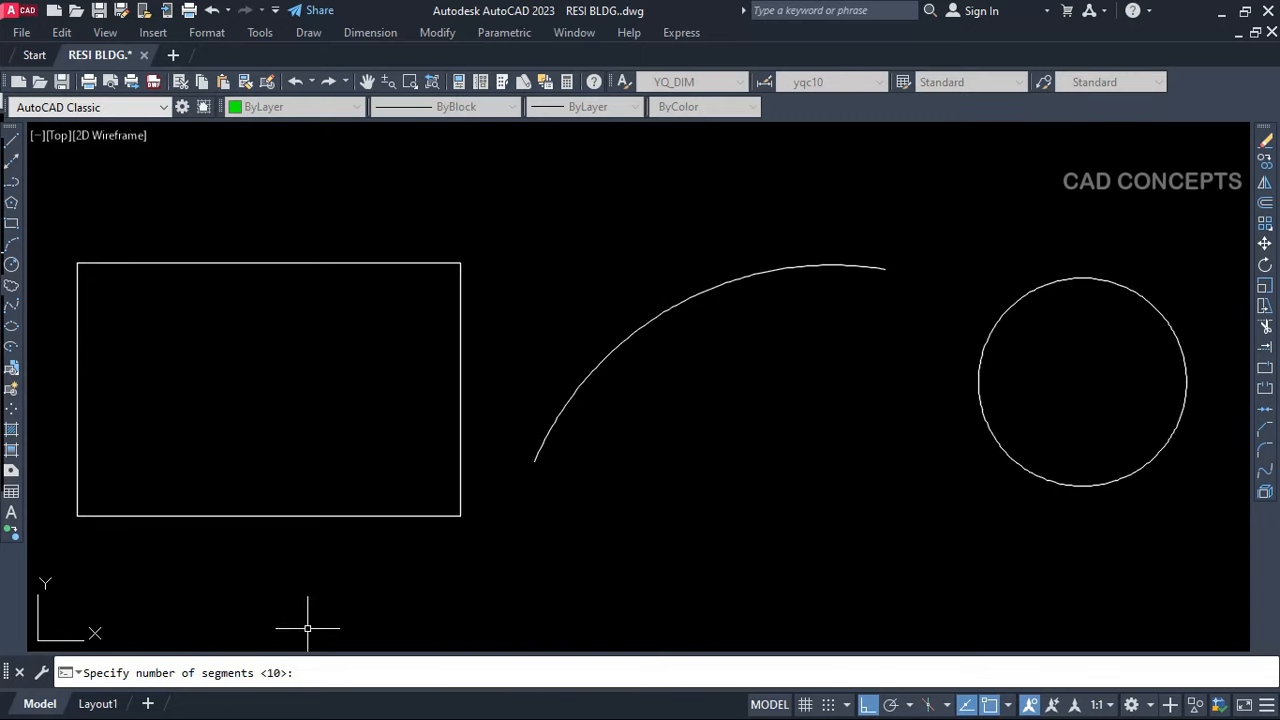
{"action": "key", "text": "Return"}
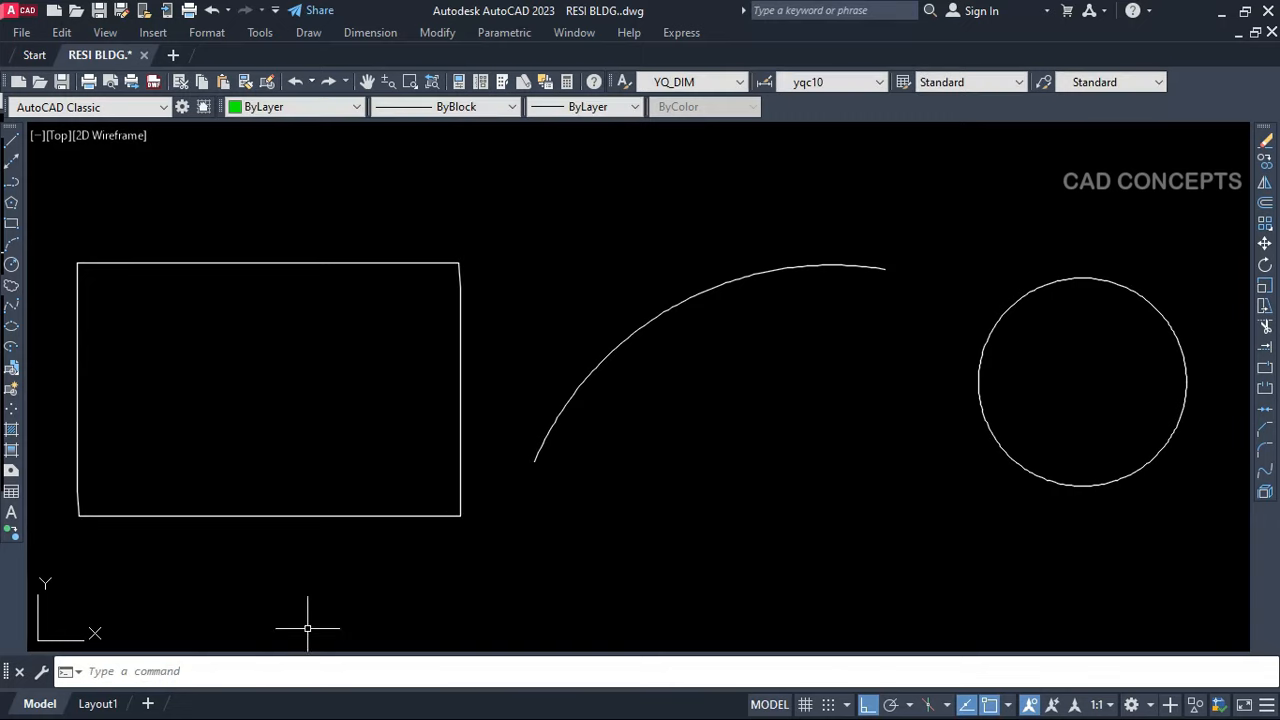
Check the segment vertices on the rectangle's top edge through trial grip stretches, cancelling each one and clearing the selection
{"action": "left_click", "coordinate": [408, 515]}
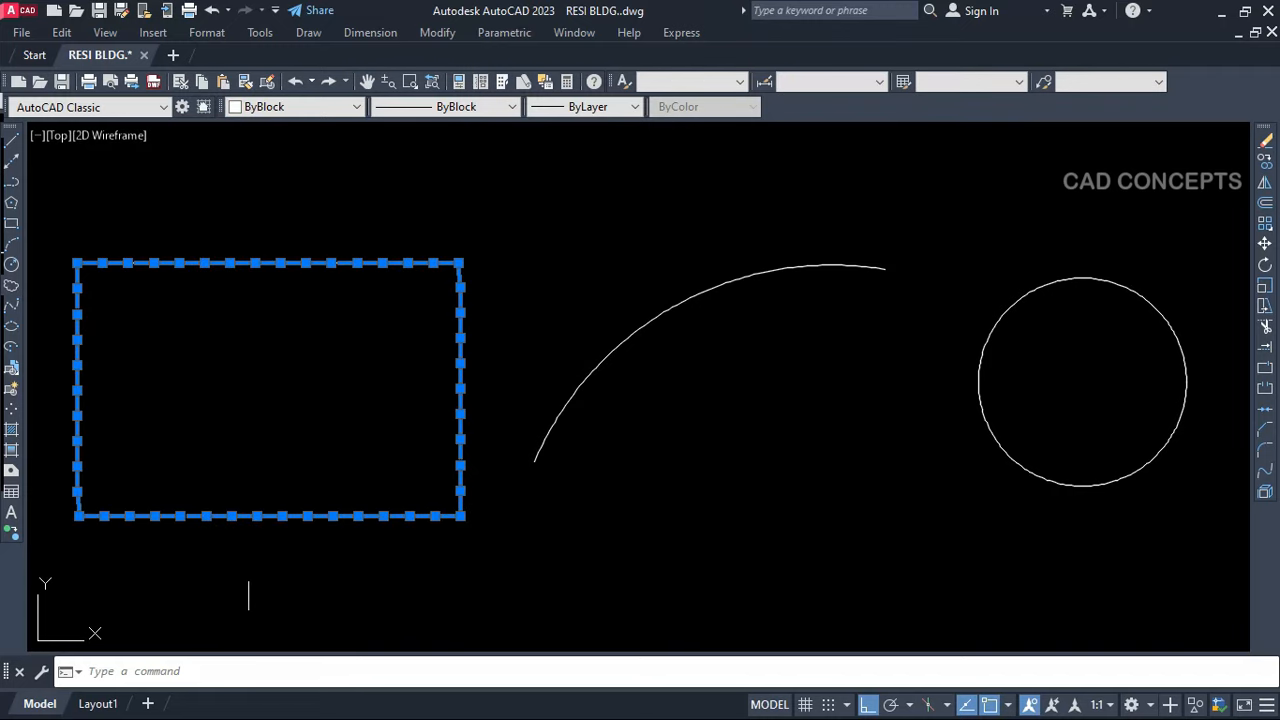
{"action": "left_click", "coordinate": [357, 263]}
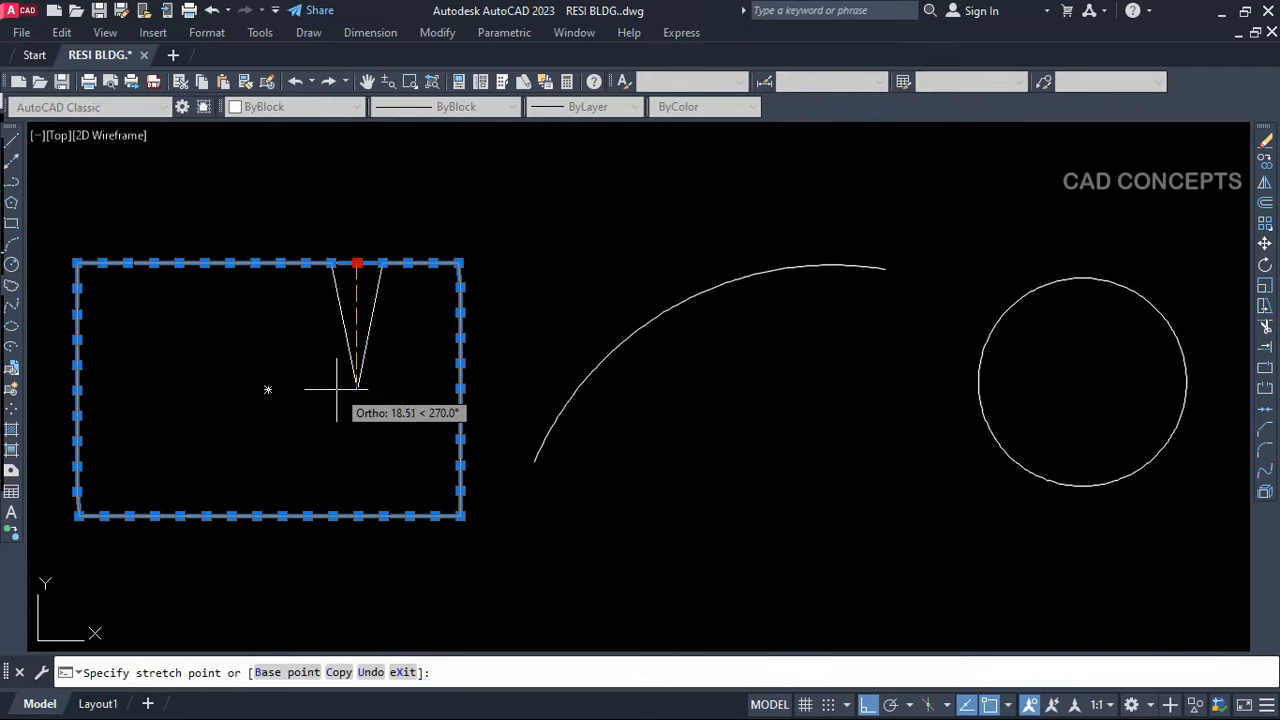
{"action": "key", "text": "Escape"}
{"action": "left_click", "coordinate": [204, 263]}
{"action": "key", "text": "Escape"}
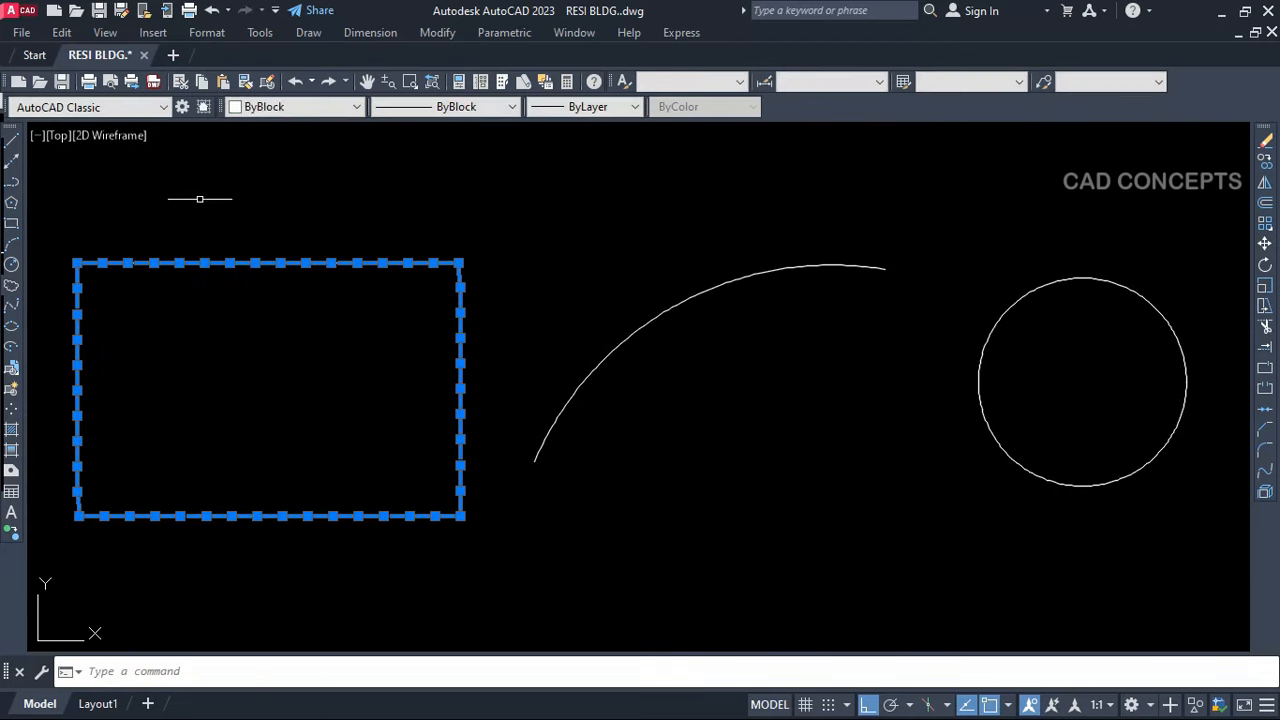
{"action": "key", "text": "Escape"}
{"action": "left_click", "coordinate": [225, 263]}
{"action": "left_click", "coordinate": [230, 263]}
{"action": "key", "text": "Escape"}
{"action": "key", "text": "Escape"}
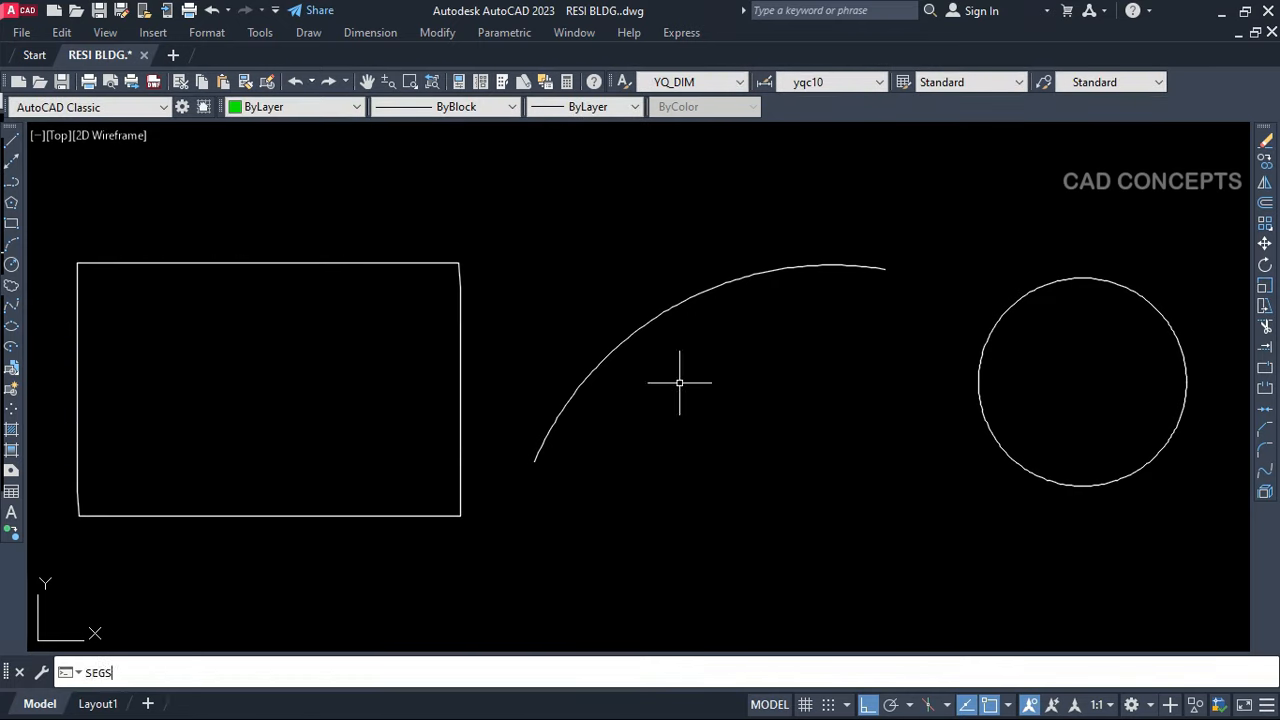
Run SEGS on the arc to divide it into 20 equal polyline segments
{"action": "key", "text": "Return"}
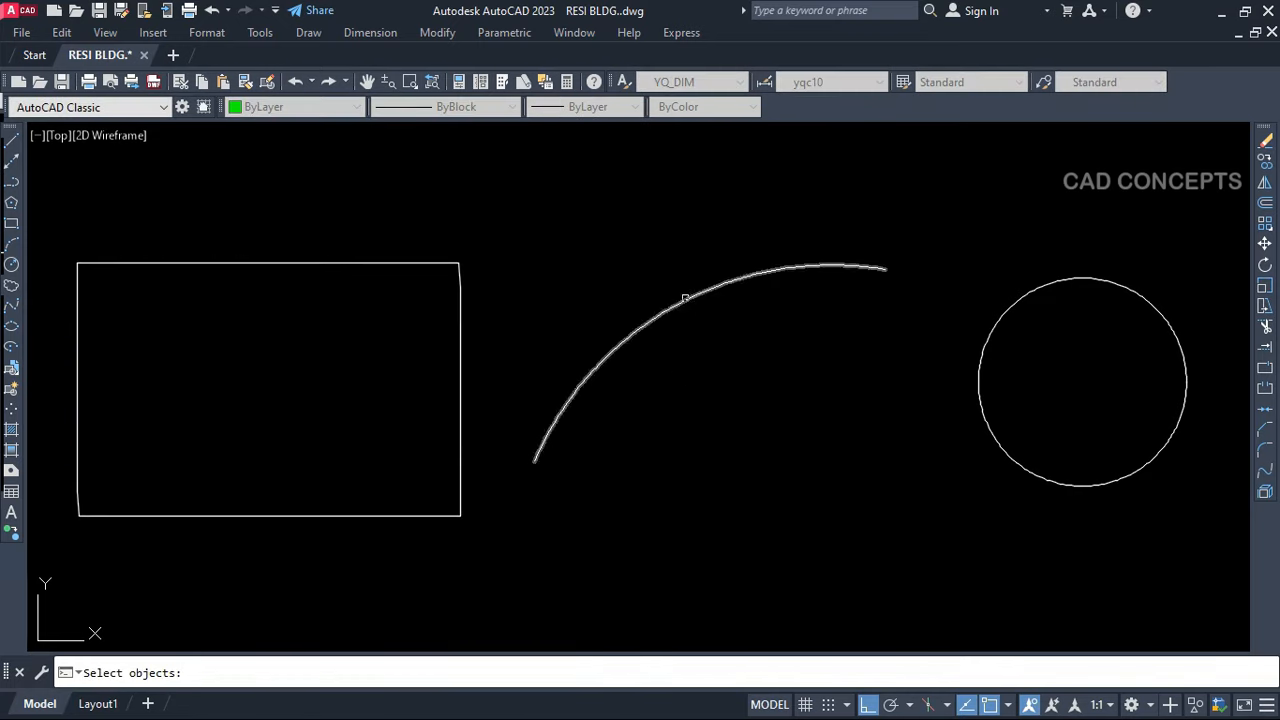
{"action": "key", "text": "Return"}
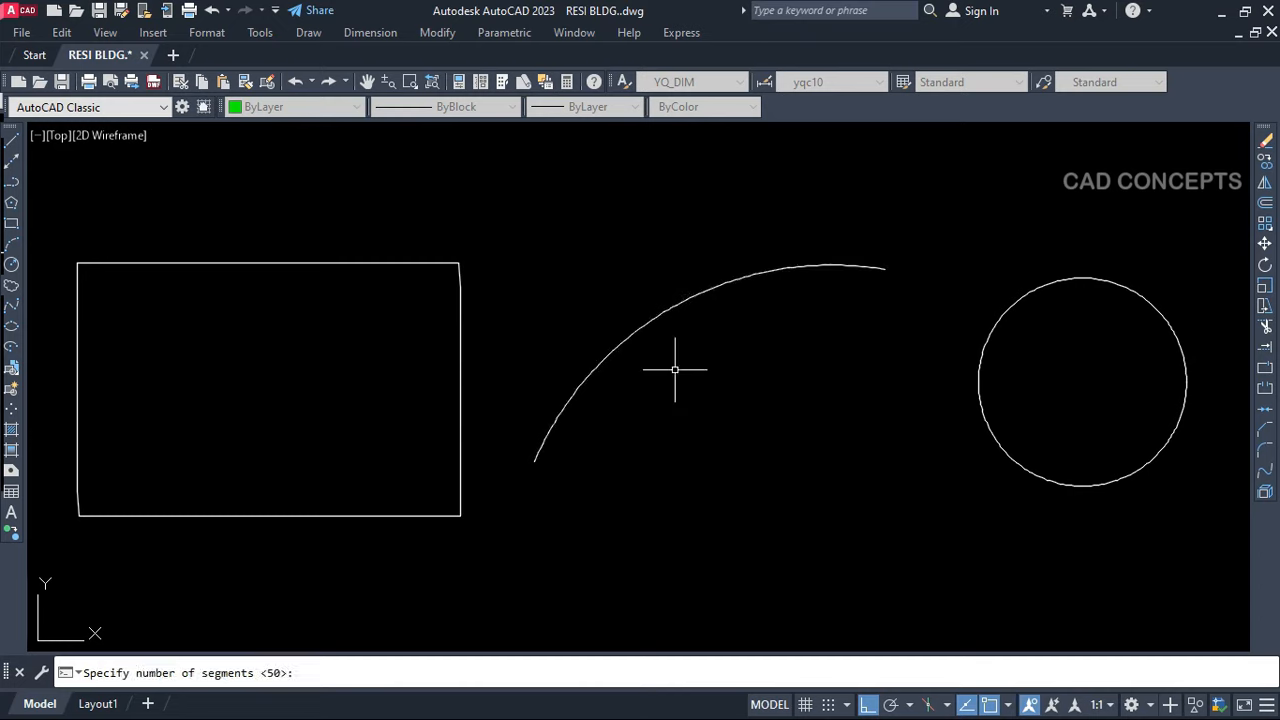
{"action": "type", "text": "20"}
{"action": "key", "text": "Return"}
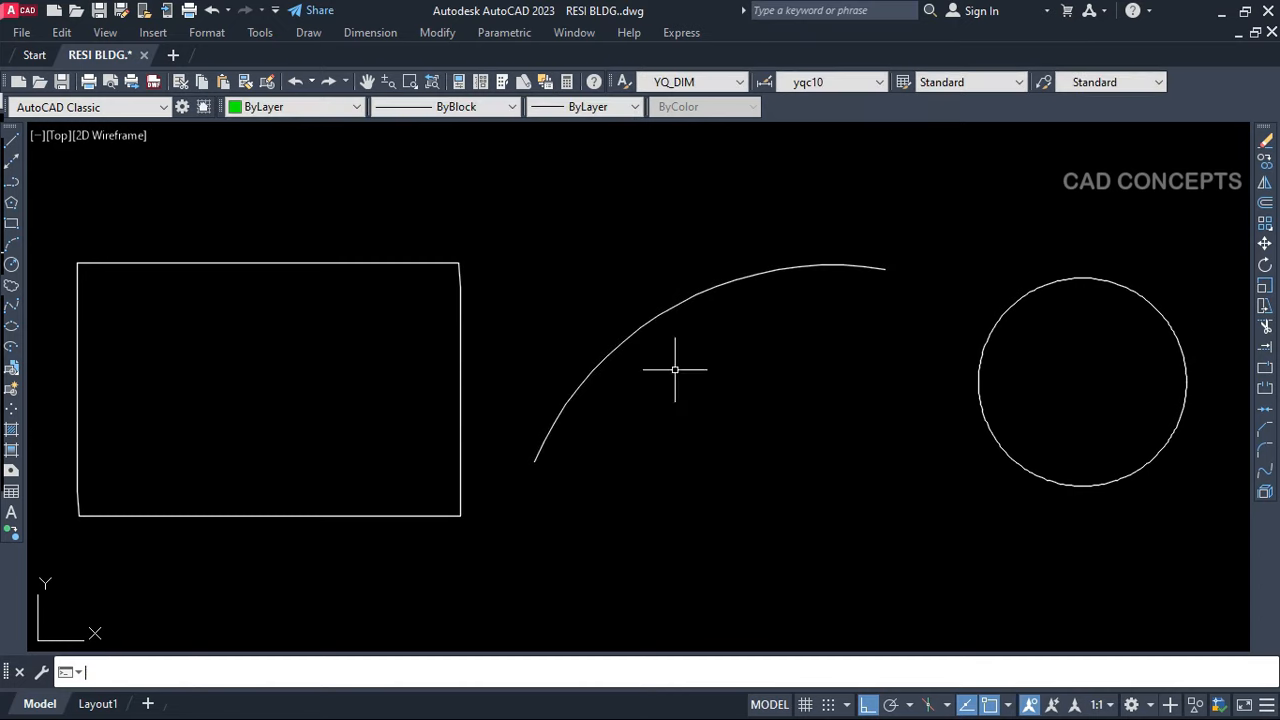
Check the segment vertices along the arc through trial grip stretches, cancelling each one and clearing the selection
{"action": "left_click", "coordinate": [634, 330]}
{"action": "left_click", "coordinate": [603, 386]}
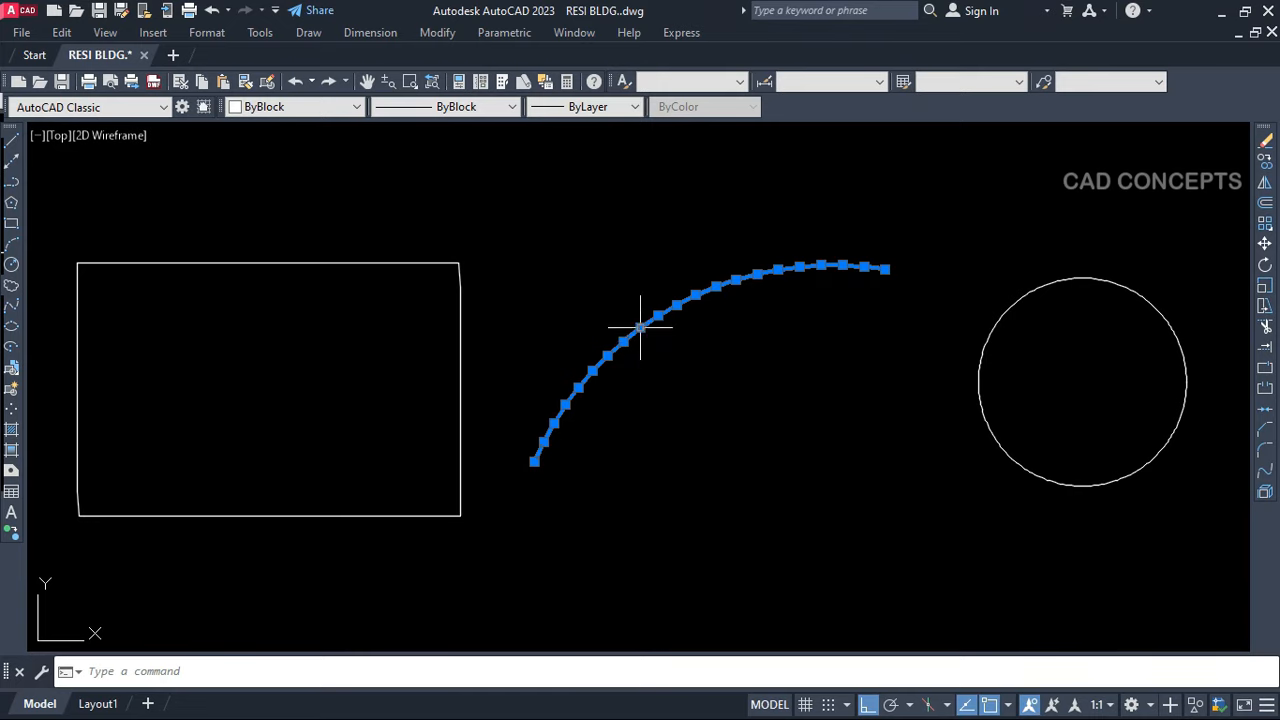
{"action": "left_click", "coordinate": [640, 326]}
{"action": "key", "text": "Escape"}
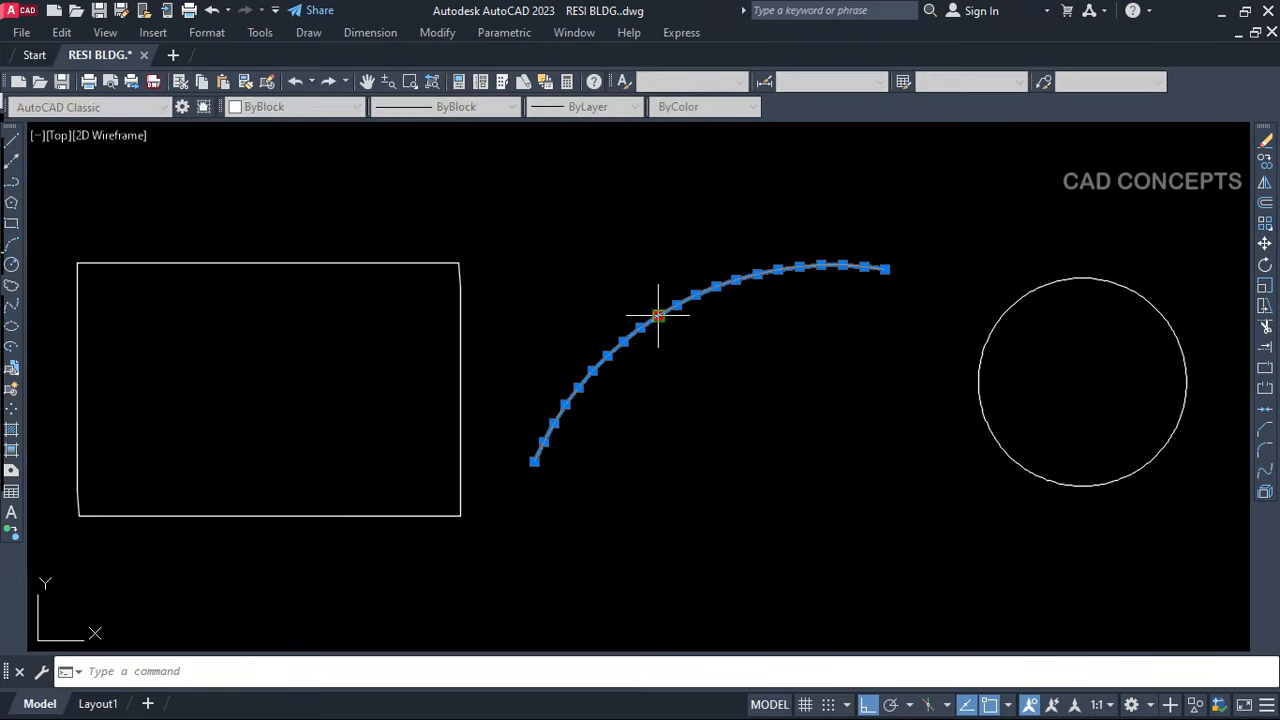
{"action": "left_click", "coordinate": [657, 314]}
{"action": "key", "text": "Escape"}
{"action": "left_click", "coordinate": [757, 272]}
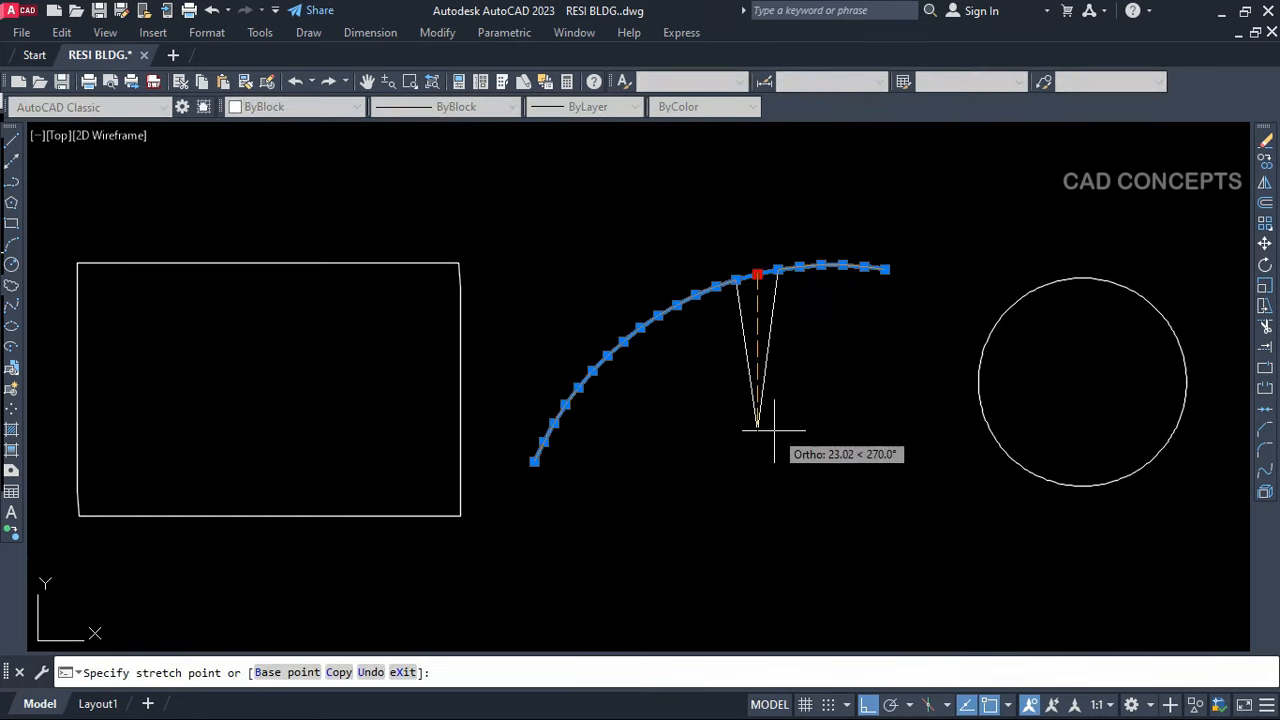
{"action": "key", "text": "Escape"}
{"action": "key", "text": "Escape"}
Run SEGS on the circle to divide it into 25 equal polyline segments
{"action": "key", "text": "space"}
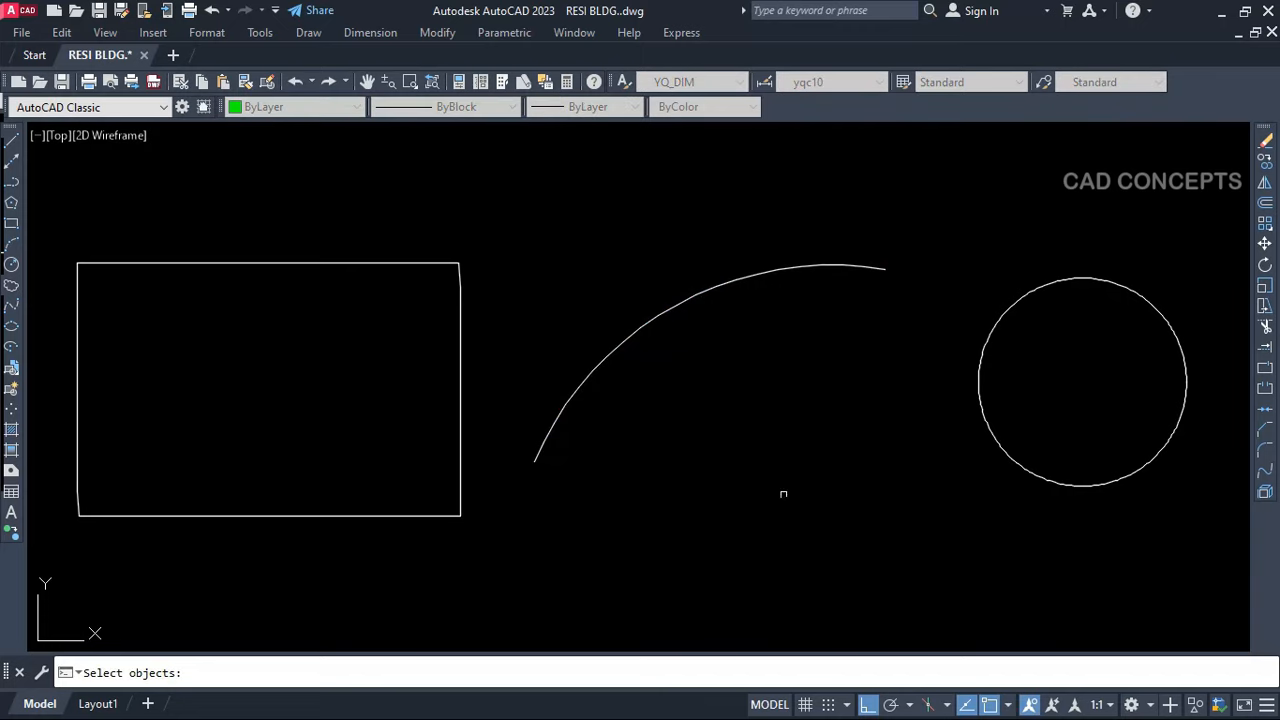
{"action": "left_click", "coordinate": [1006, 452]}
{"action": "key", "text": "space"}
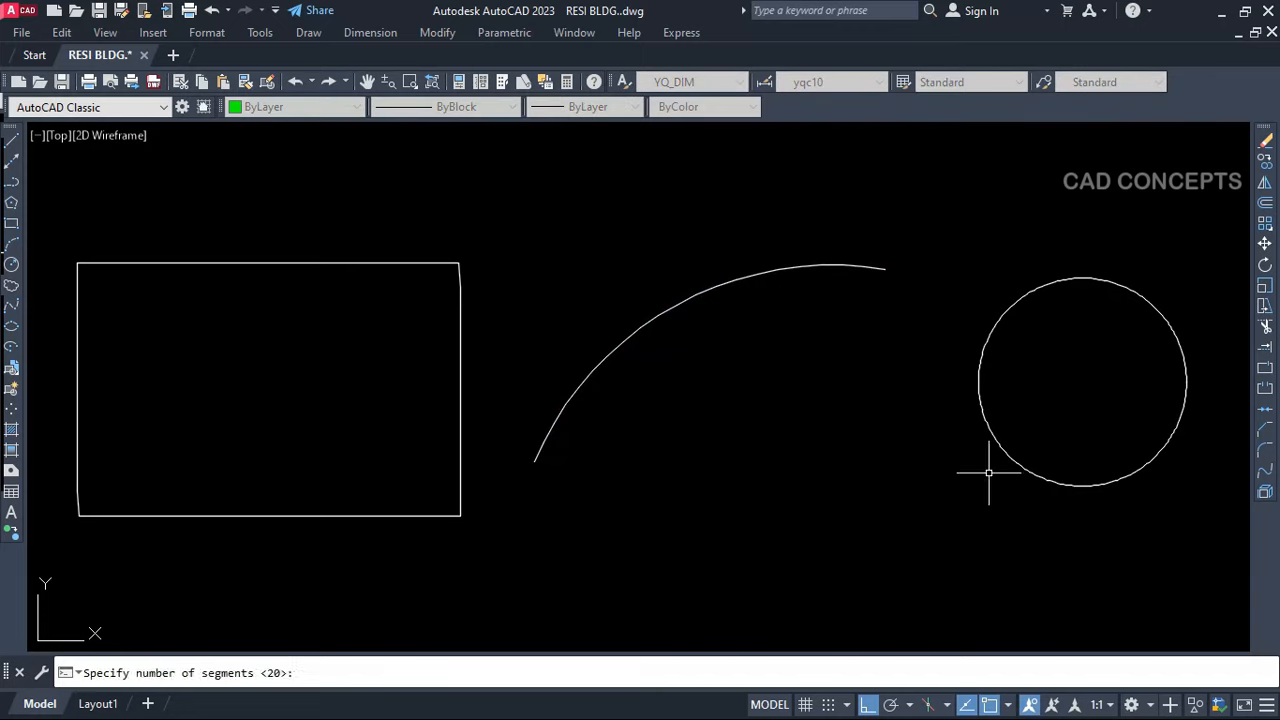
{"action": "key", "text": "space"}
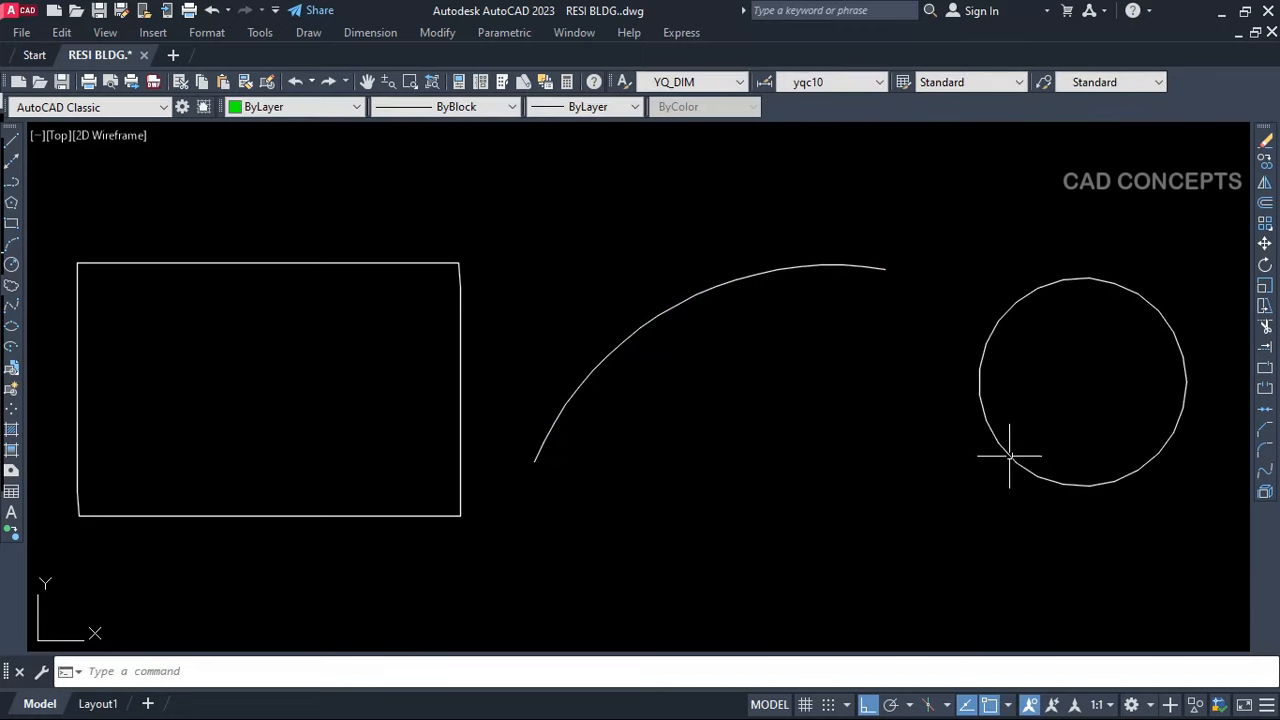
Check the segment vertices around the circle through trial grip stretches, cancelling each one
{"action": "left_click", "coordinate": [1013, 485]}
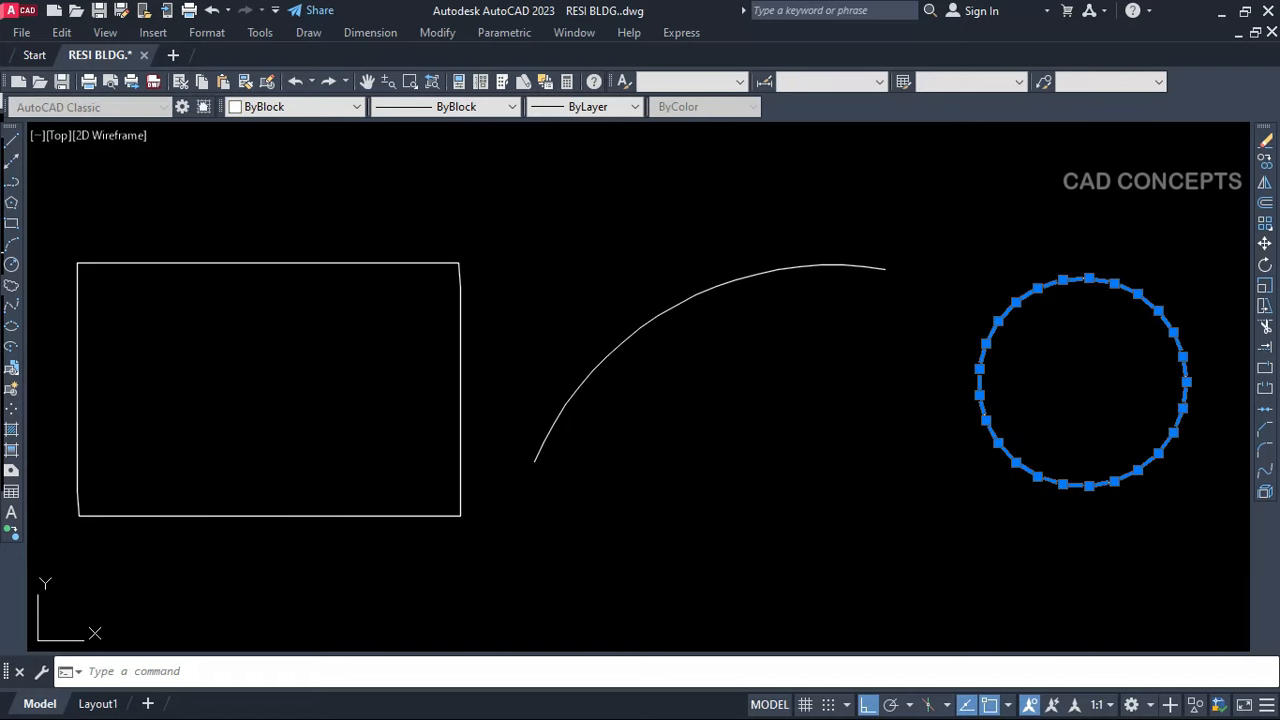
{"action": "left_click", "coordinate": [1037, 480]}
{"action": "key", "text": "Escape"}
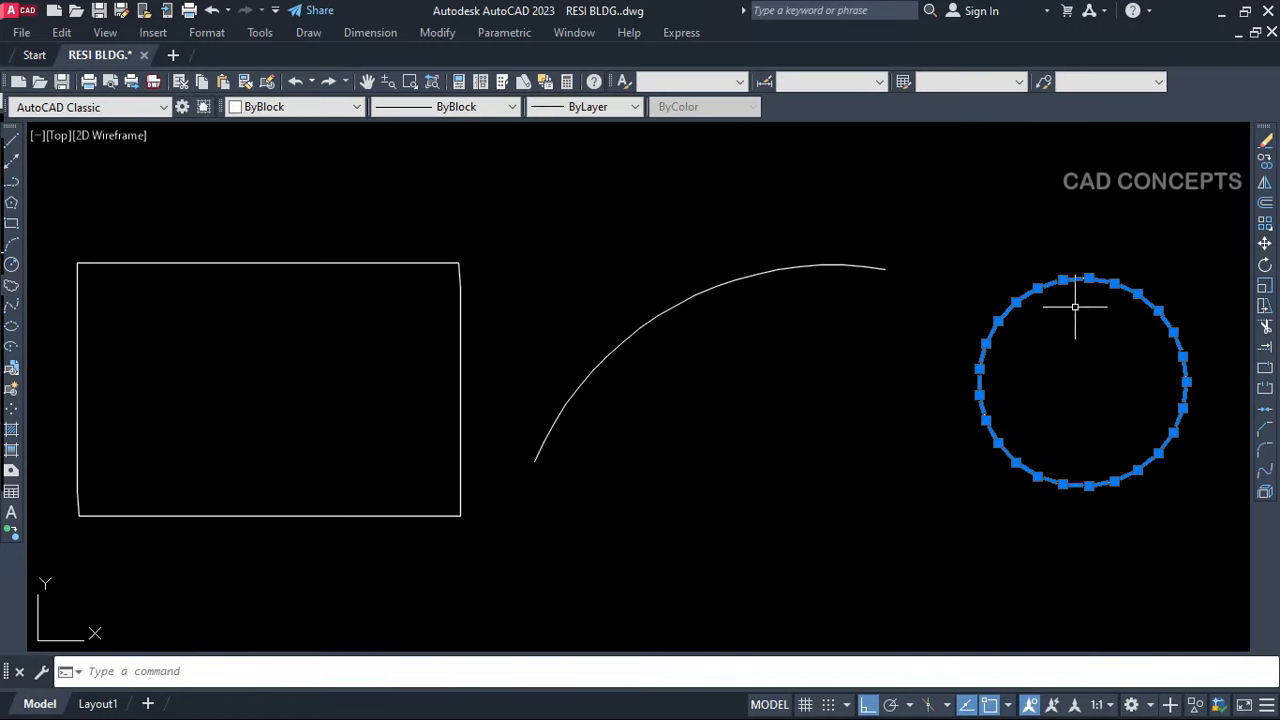
{"action": "left_click", "coordinate": [1088, 279]}
{"action": "key", "text": "Escape"}
{"action": "left_click", "coordinate": [1178, 383]}
{"action": "left_click", "coordinate": [1204, 382]}
{"action": "left_click", "coordinate": [1187, 382]}
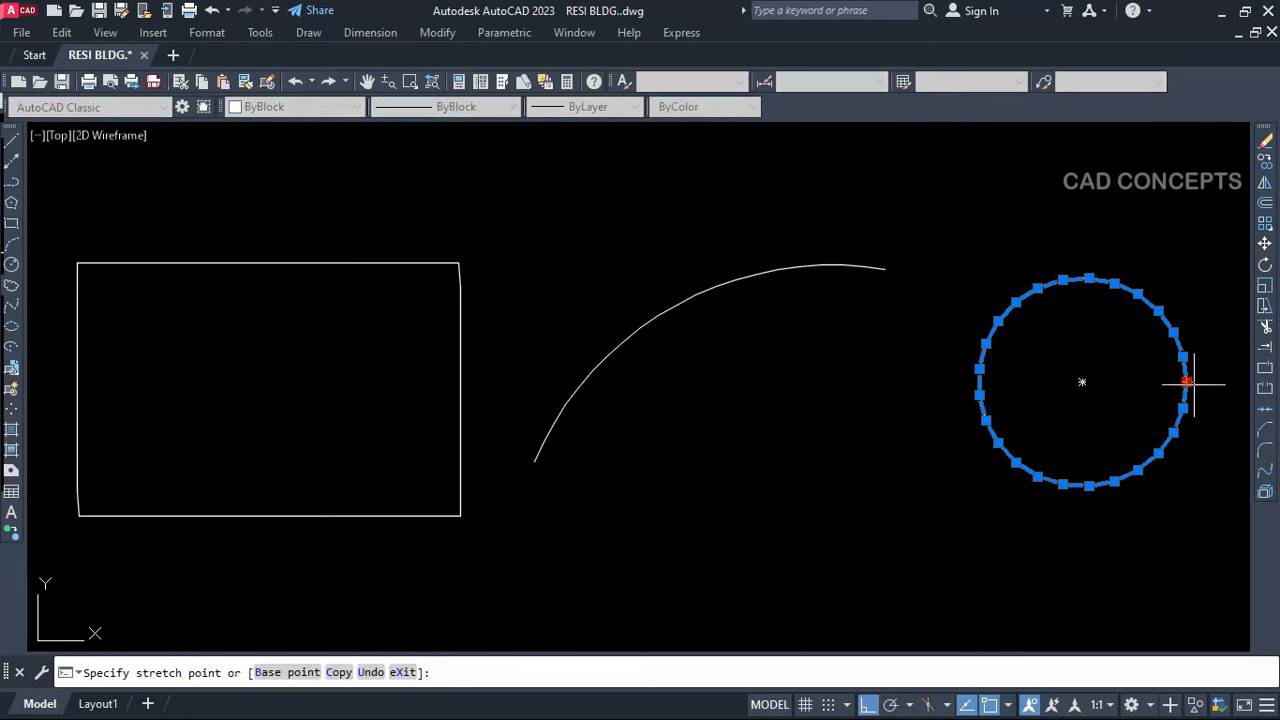
{"action": "key", "text": "Escape"}
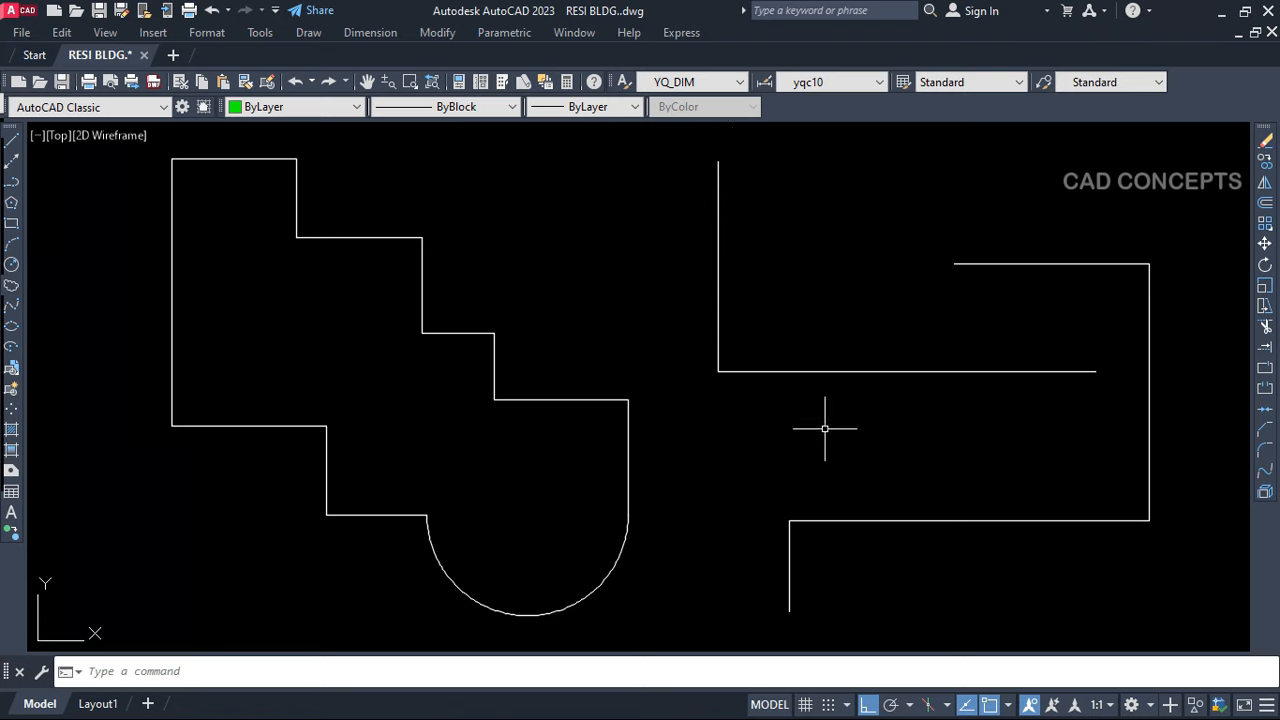
Start CMEASURE and choose the L-shaped open polyline as the object to measure along
{"action": "type", "text": "CM"}
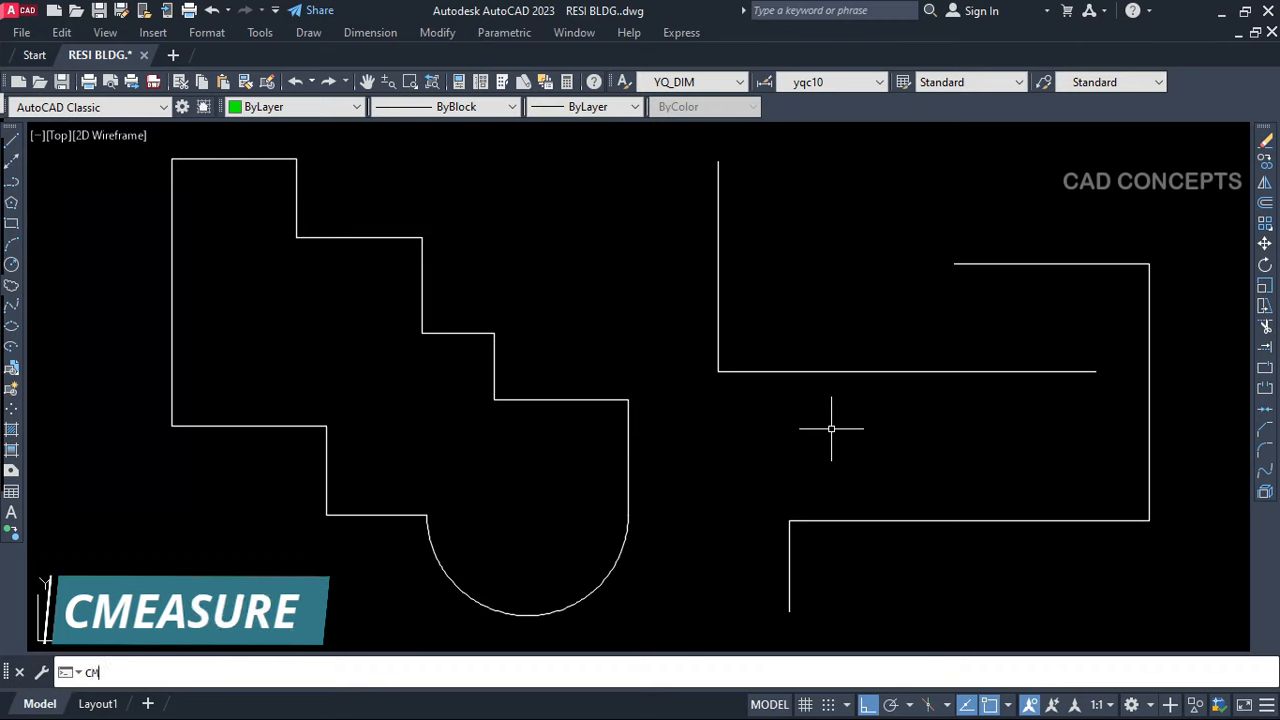
{"action": "type", "text": "E"}
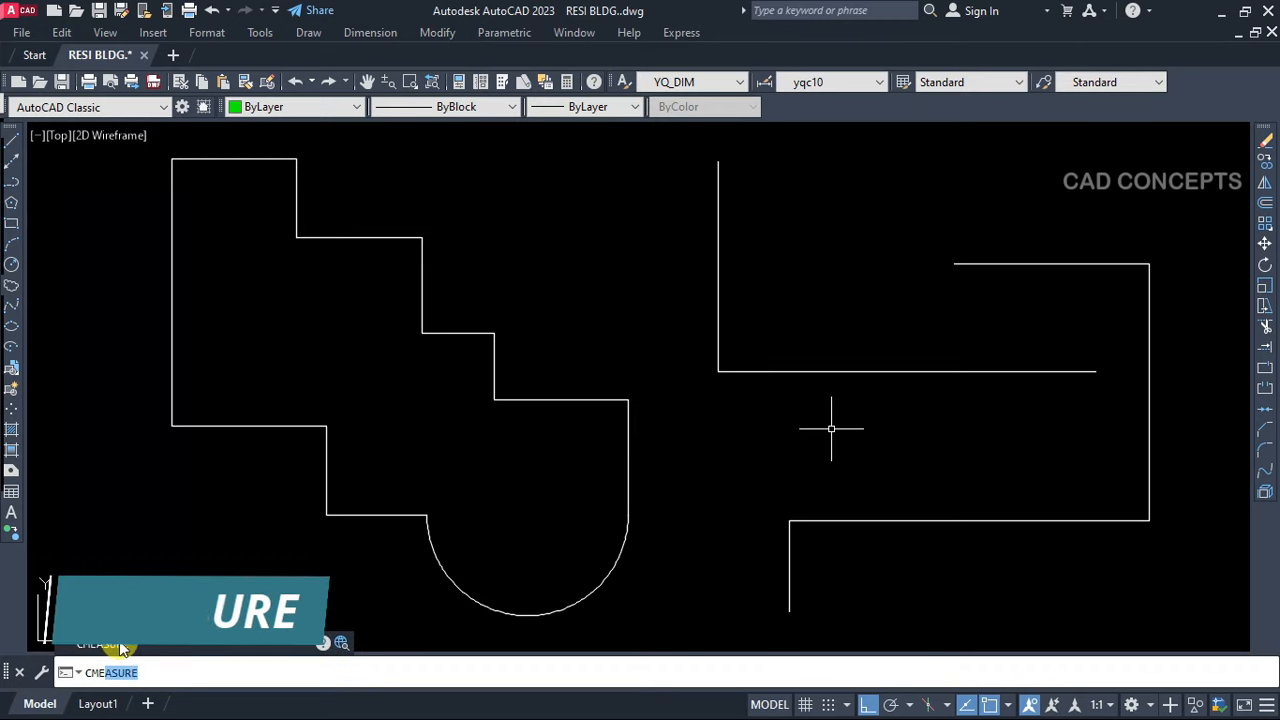
{"action": "key", "text": "Return"}
{"action": "left_click", "coordinate": [718, 281]}
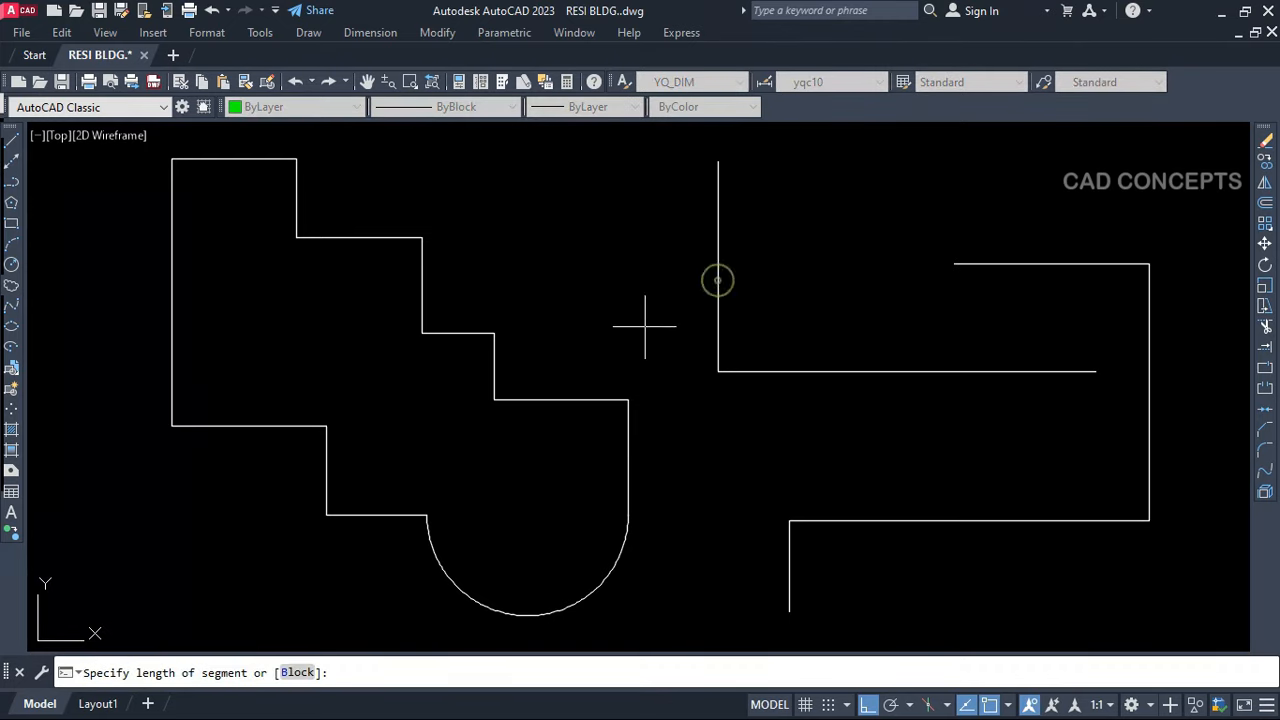
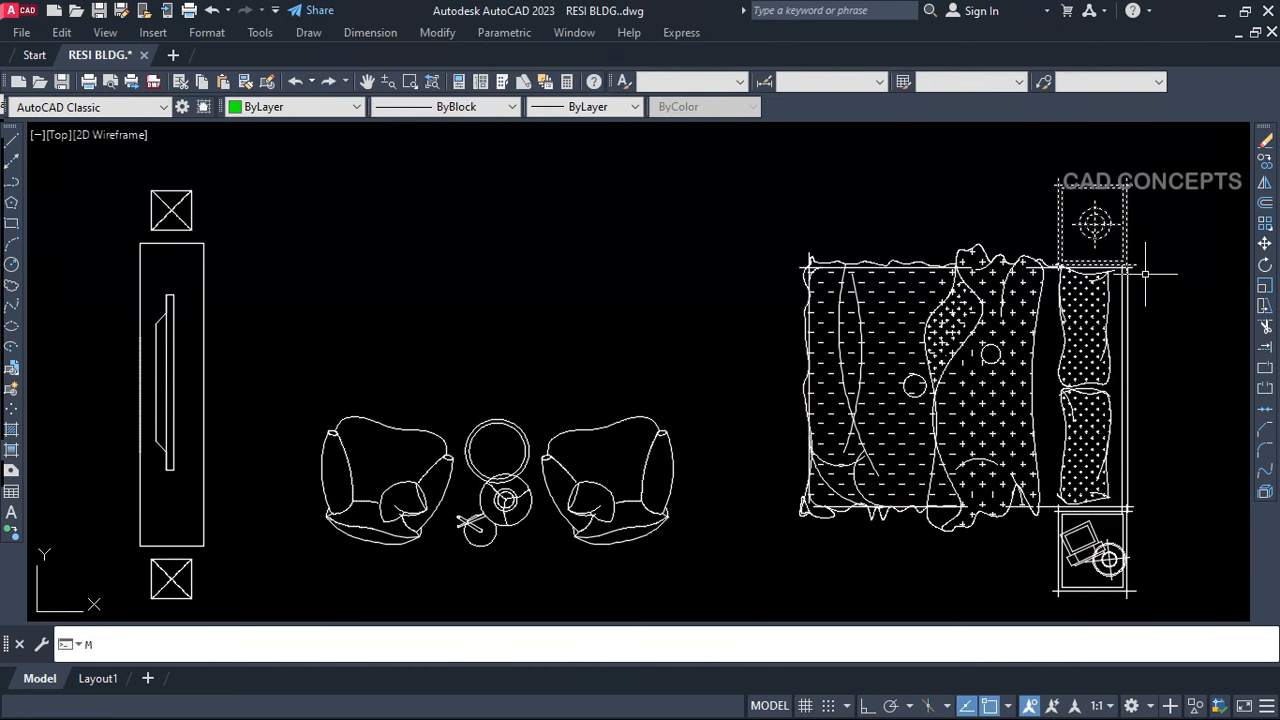
Check that the upper nightstand, the TV and the round tables are separate objects through trial moves, cancelling each one
{"action": "key", "text": "Return"}
{"action": "left_click", "coordinate": [556, 300]}
{"action": "key", "text": "Escape"}
{"action": "left_click", "coordinate": [167, 372]}
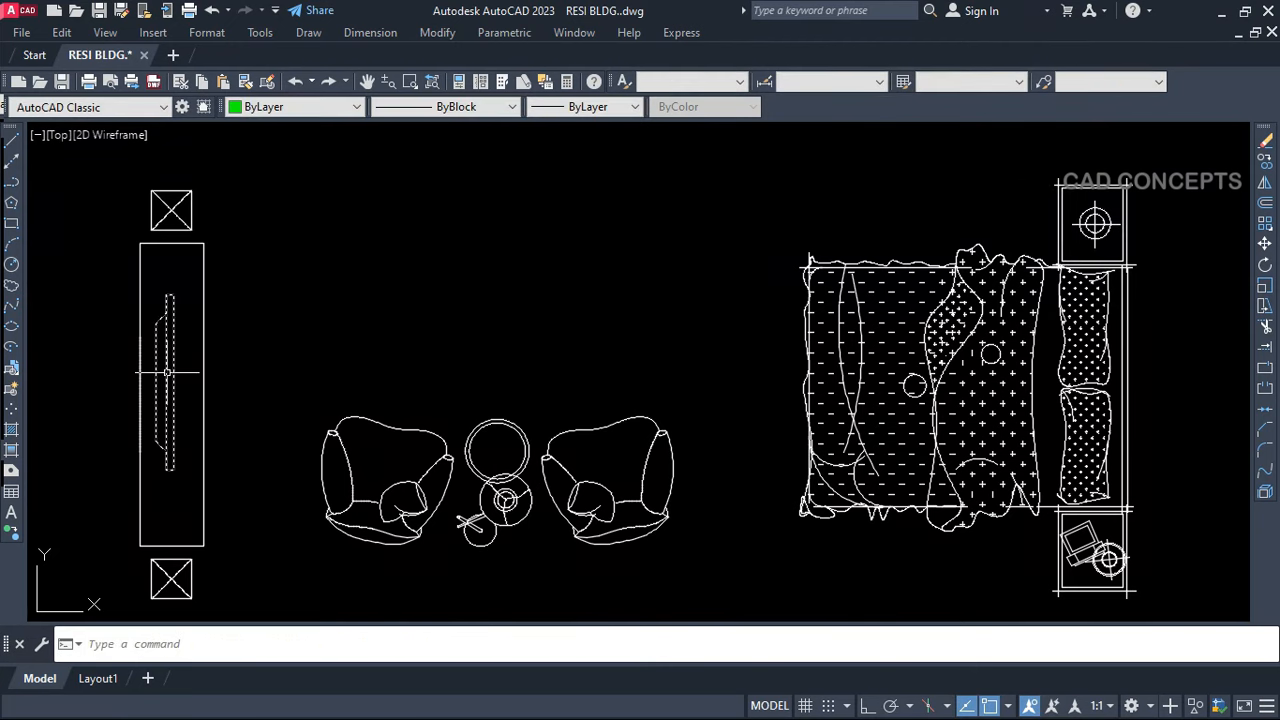
{"action": "key", "text": "Return"}
{"action": "left_click", "coordinate": [329, 323]}
{"action": "key", "text": "Escape"}
{"action": "left_click", "coordinate": [505, 464]}
{"action": "key", "text": "Return"}
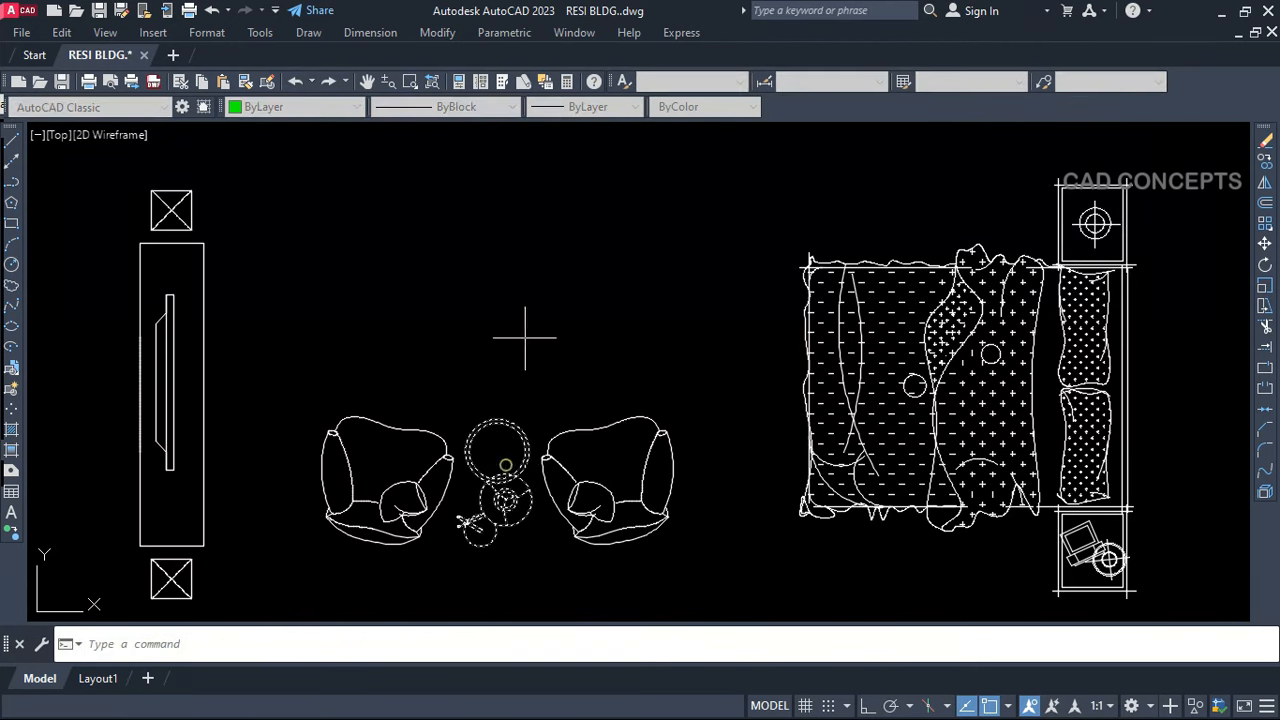
{"action": "left_click", "coordinate": [526, 335]}
{"action": "key", "text": "Escape"}
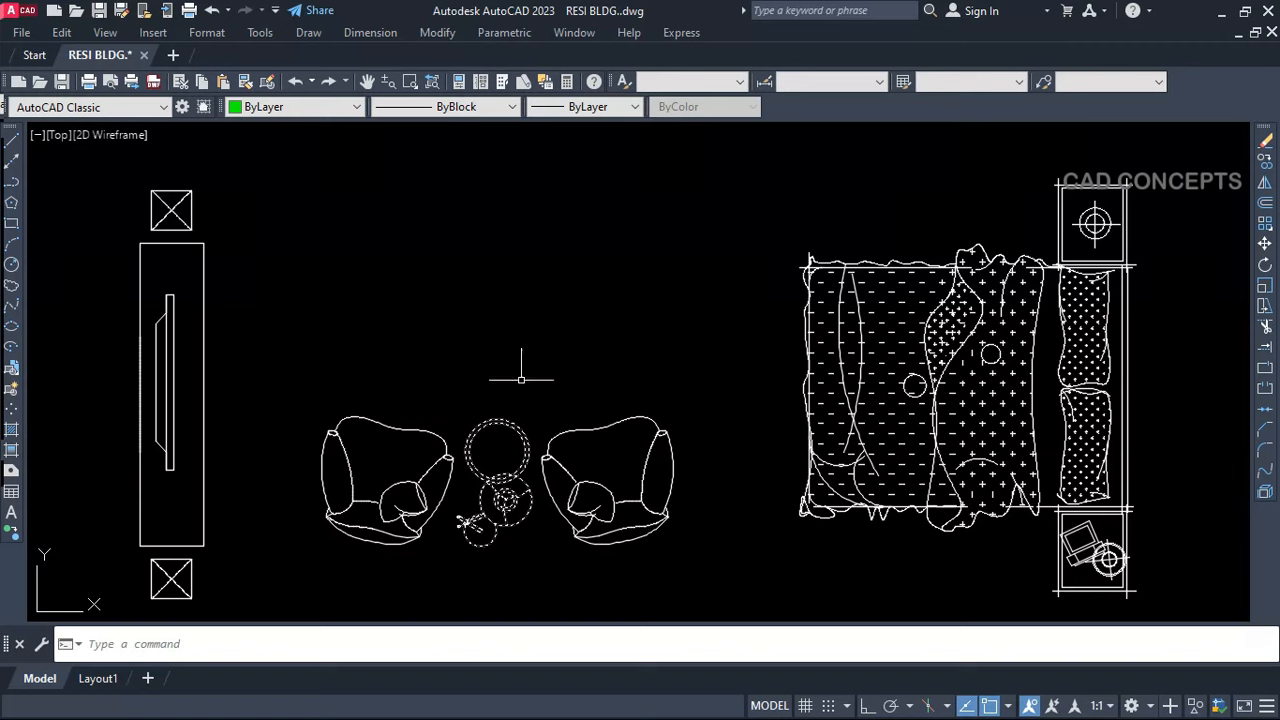
{"action": "key", "text": "Escape"}
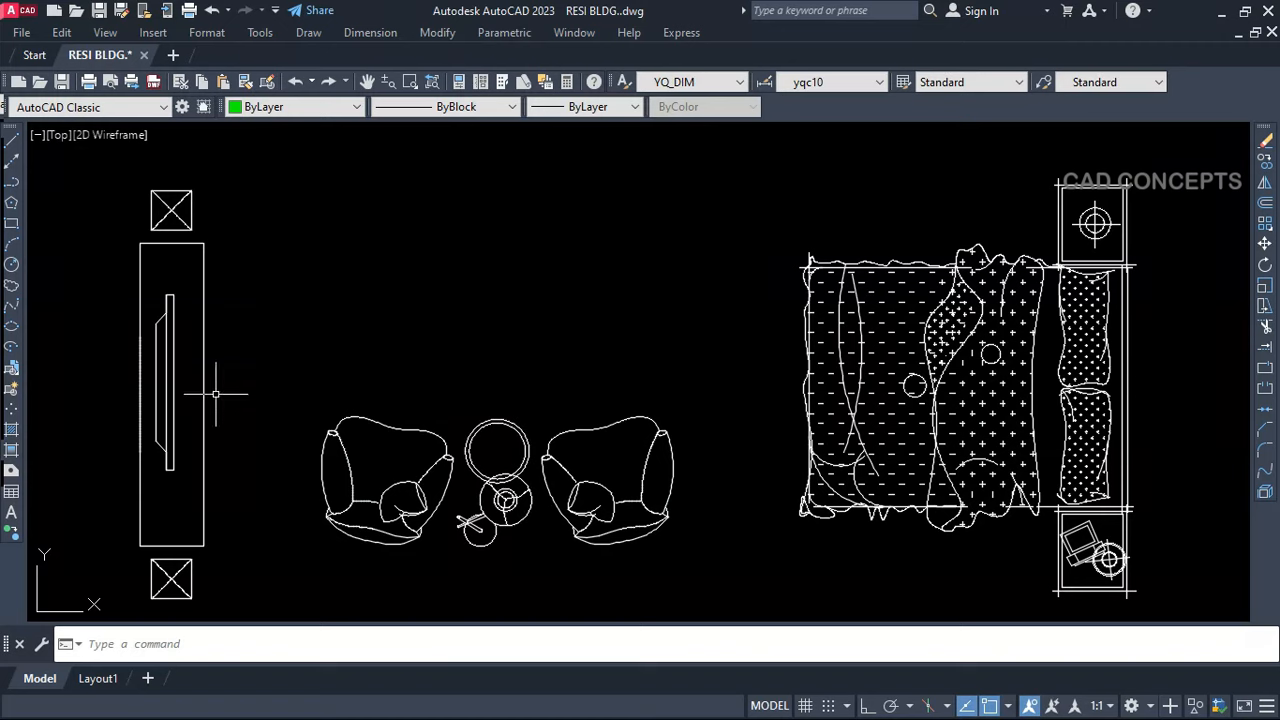
Run ADDTOBLOCK to add the TV to the TV cabinet block
{"action": "type", "text": "ADDTOBLOCK"}
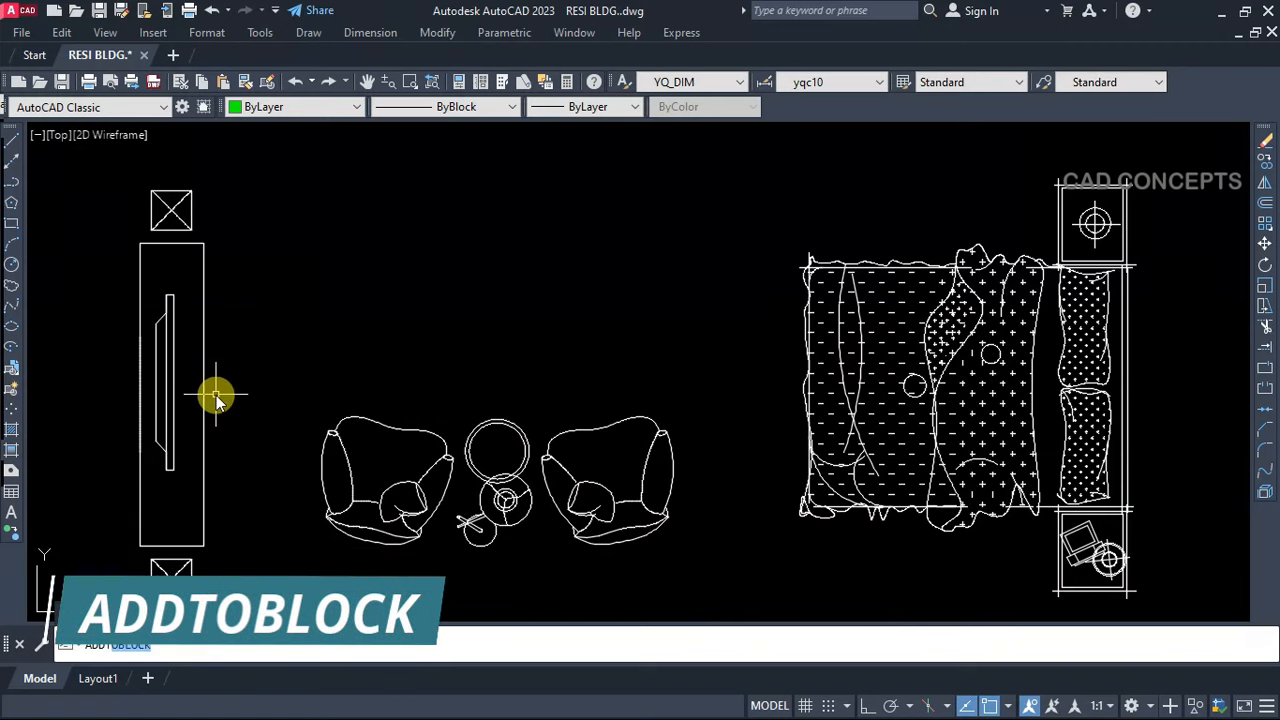
{"action": "key", "text": "Return"}
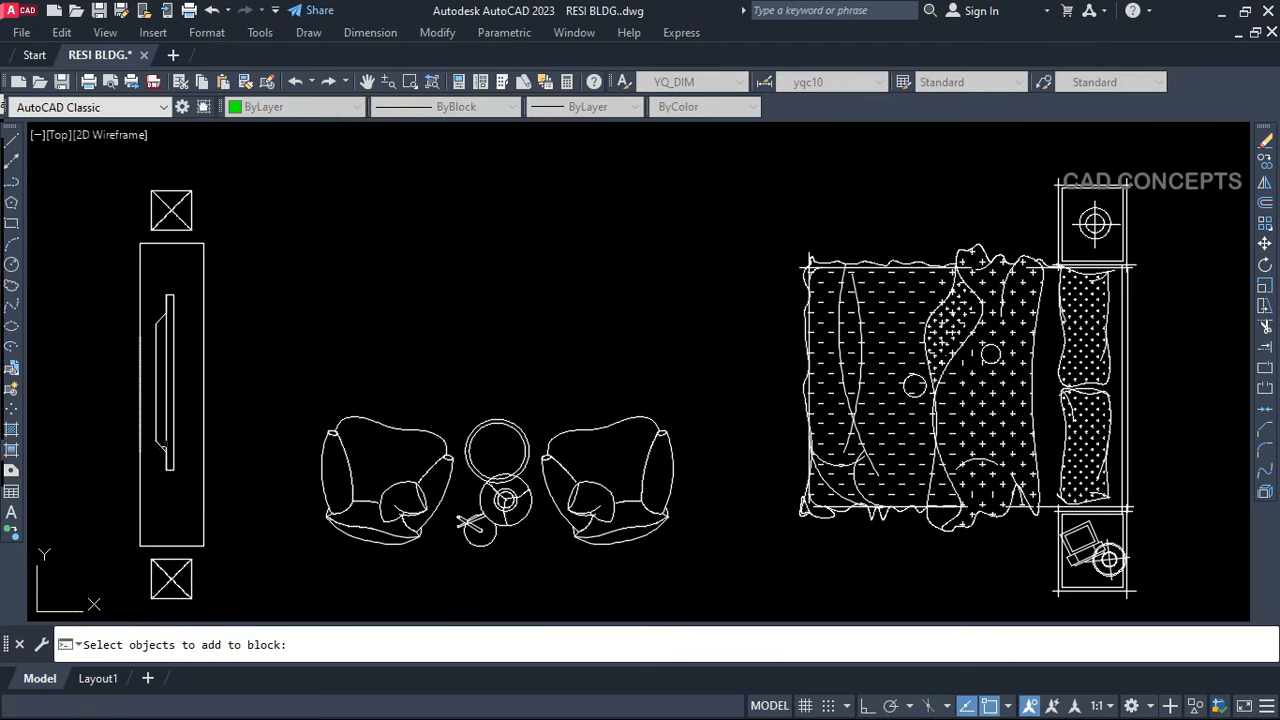
{"action": "left_click", "coordinate": [166, 447]}
{"action": "key", "text": "Return"}
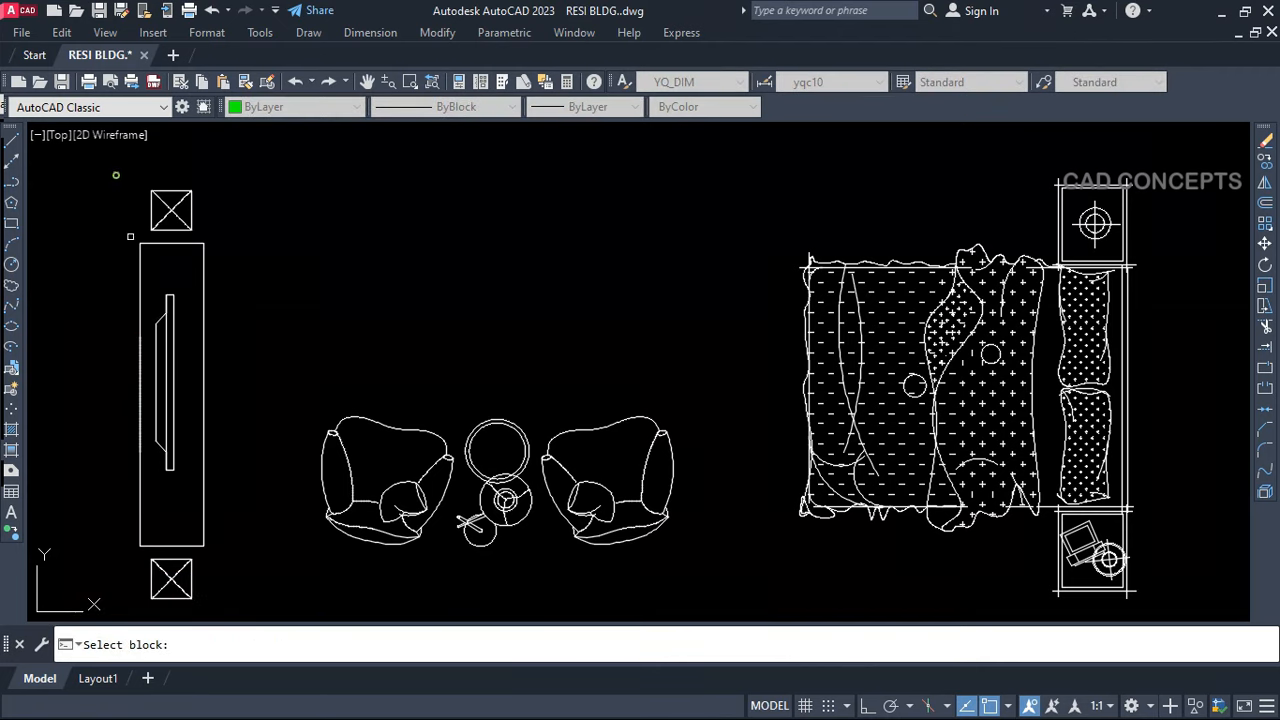
{"action": "left_click", "coordinate": [203, 434]}
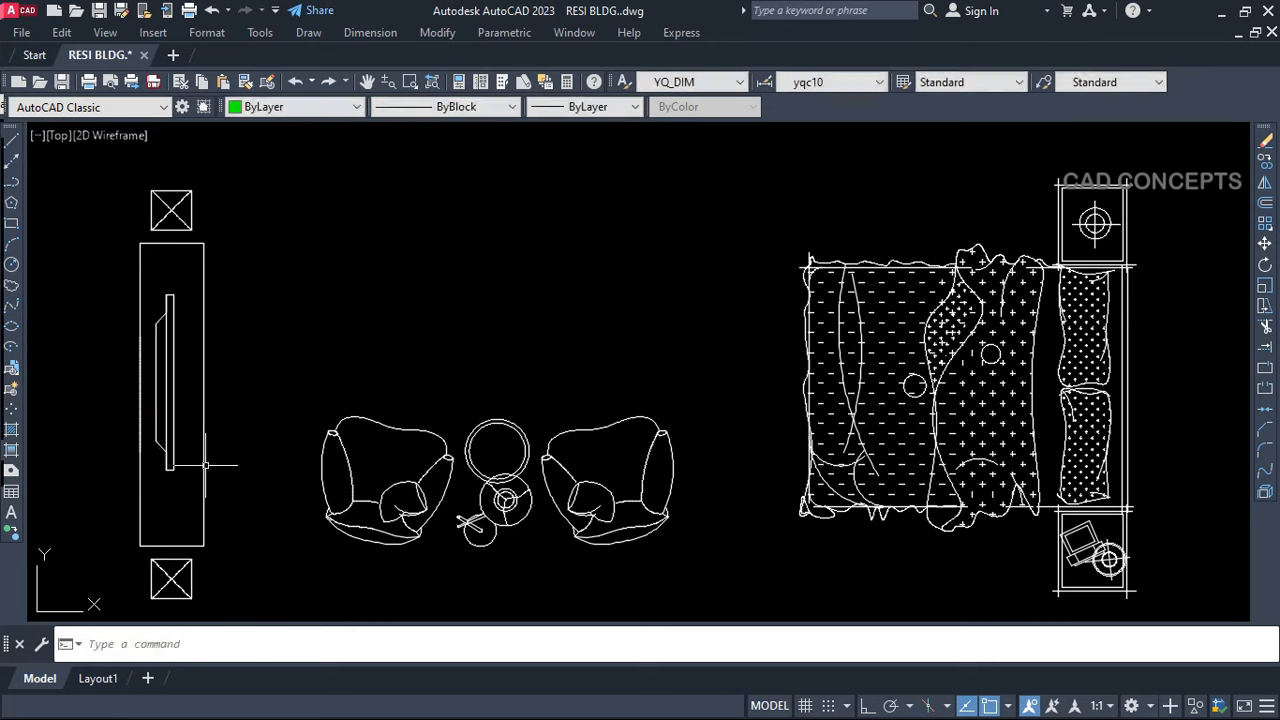
Check that the TV belongs to the cabinet block through a trial move, and cancel it
{"action": "left_click", "coordinate": [204, 466]}
{"action": "type", "text": "m"}
{"action": "key", "text": "Return"}
{"action": "left_click", "coordinate": [291, 363]}
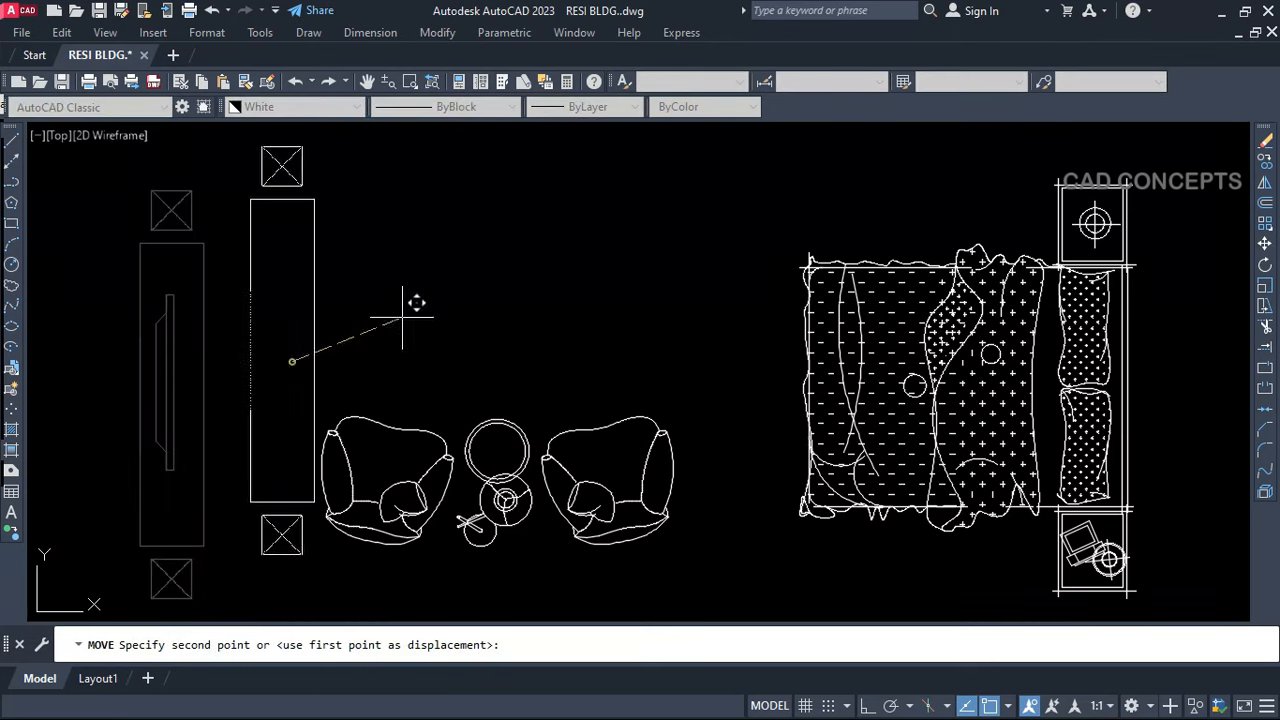
{"action": "key", "text": "Escape"}
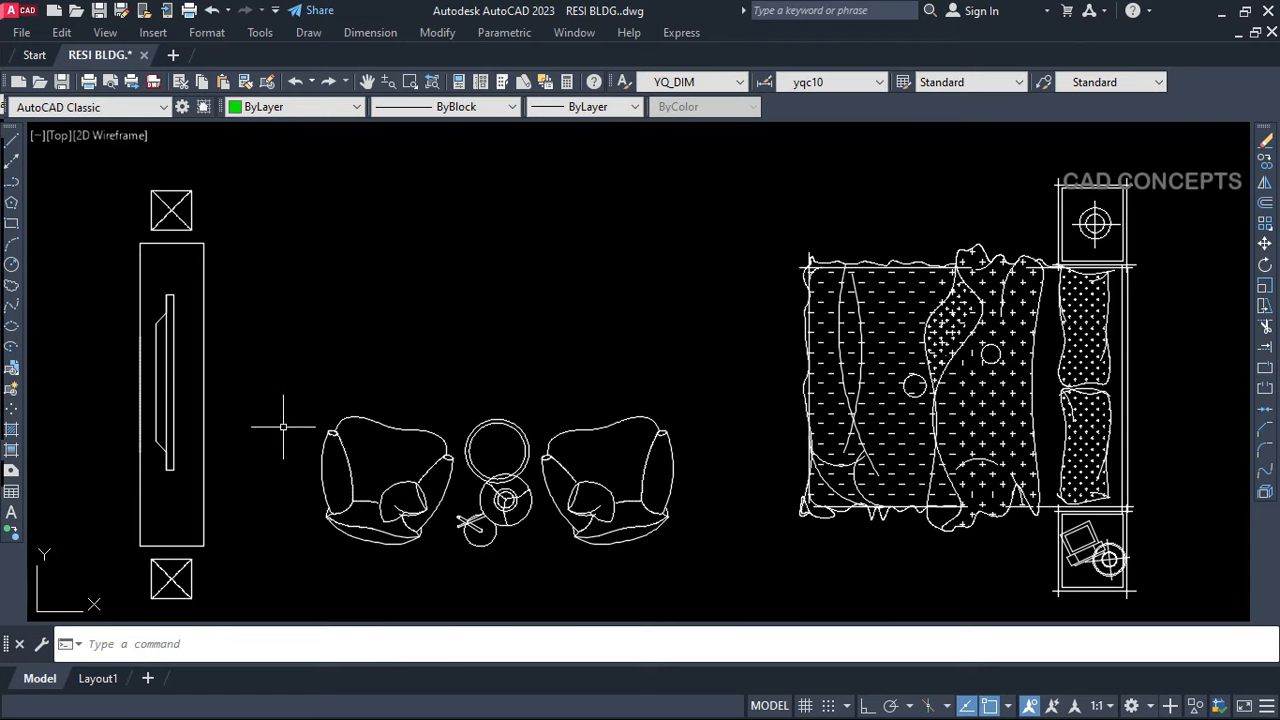
{"action": "key", "text": "Return"}
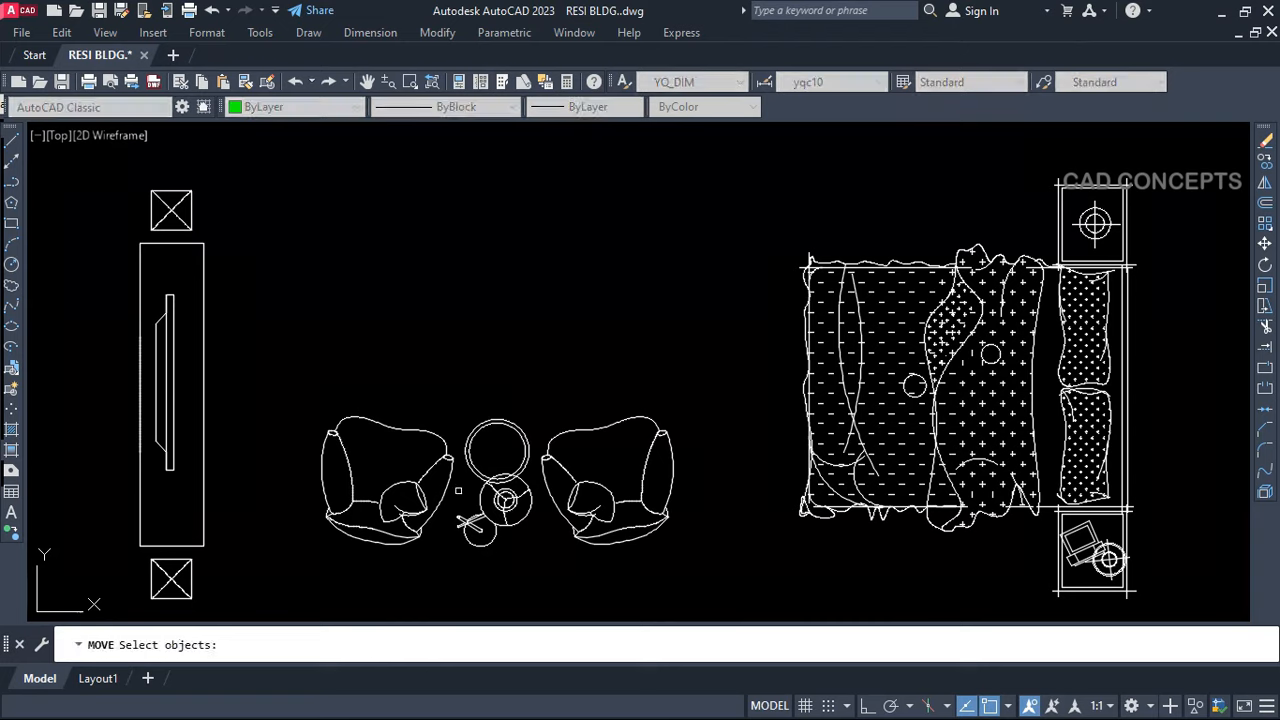
{"action": "key", "text": "Escape"}
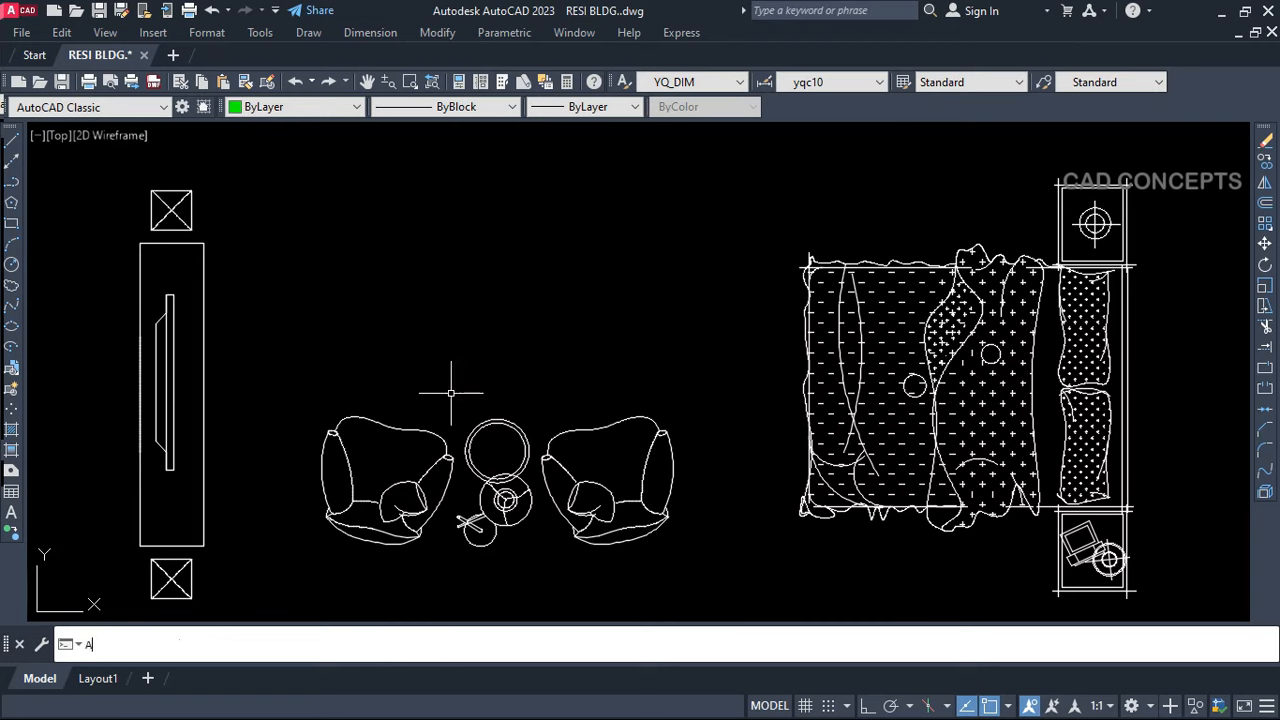
Run ADDTOBLOCK to add the round tables between the armchairs to the armchair block
{"action": "type", "text": "ADDTOBLOCK"}
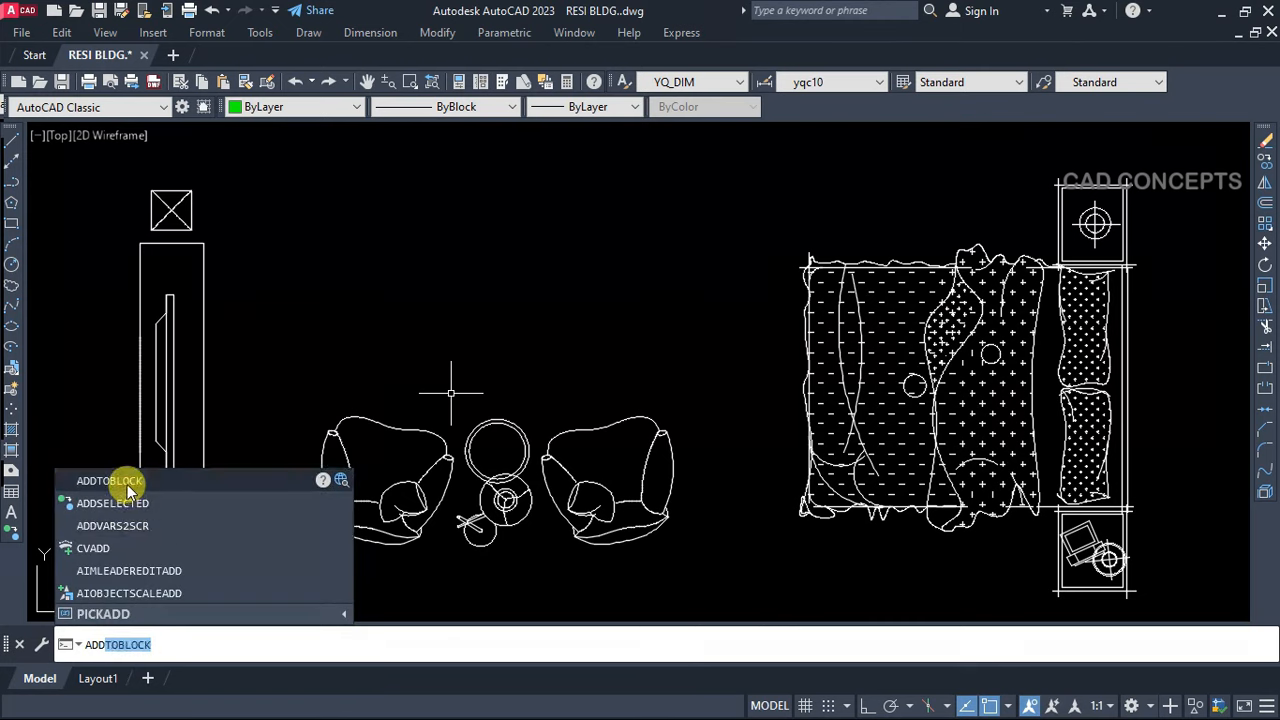
{"action": "left_click", "coordinate": [127, 478]}
{"action": "left_click", "coordinate": [434, 382]}
{"action": "left_click", "coordinate": [537, 568]}
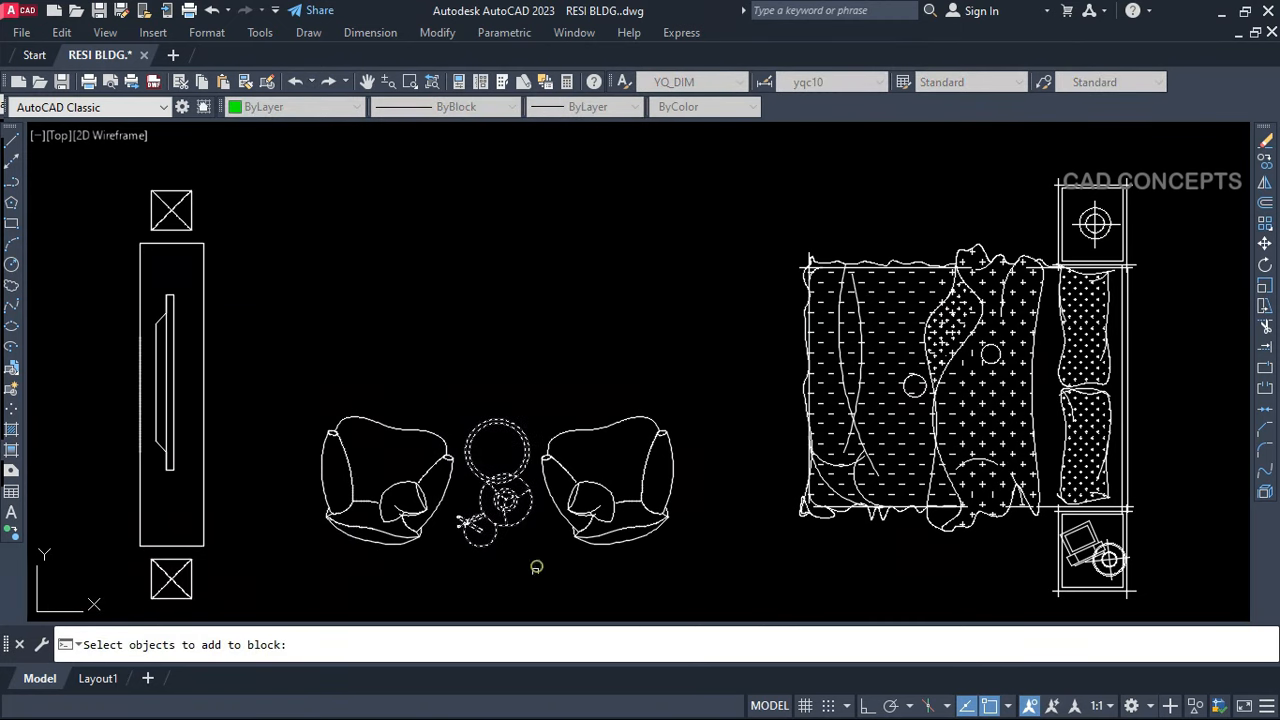
{"action": "key", "text": "Return"}
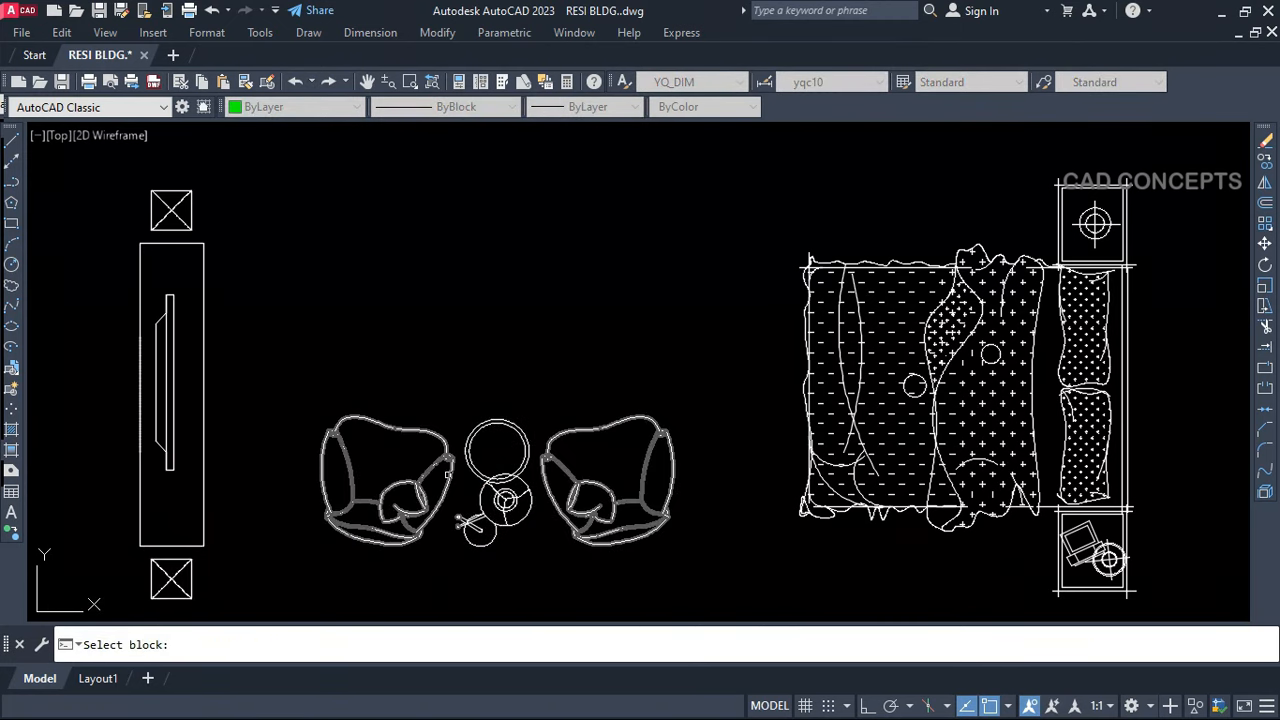
{"action": "left_click", "coordinate": [433, 467]}
Check that the round tables belong to the armchair block through a trial move, and cancel it
{"action": "left_click", "coordinate": [443, 486]}
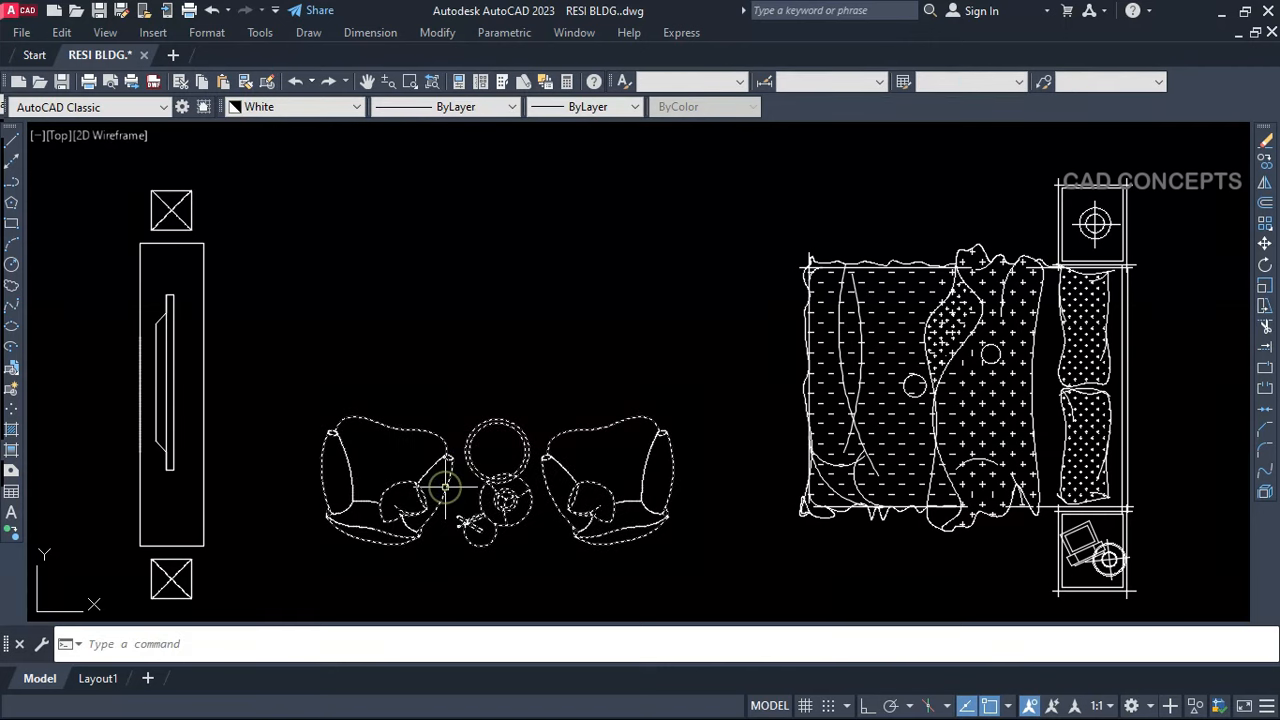
{"action": "type", "text": "m"}
{"action": "key", "text": "Return"}
{"action": "left_click", "coordinate": [586, 345]}
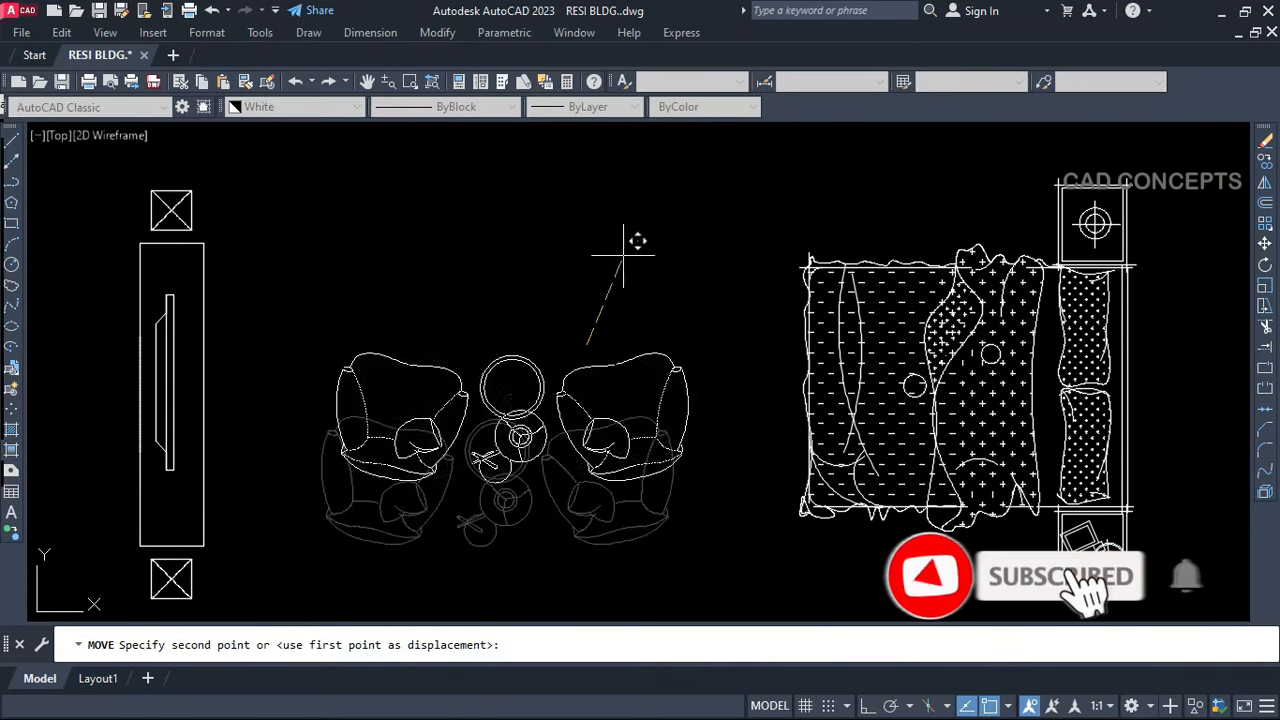
{"action": "key", "text": "Escape"}
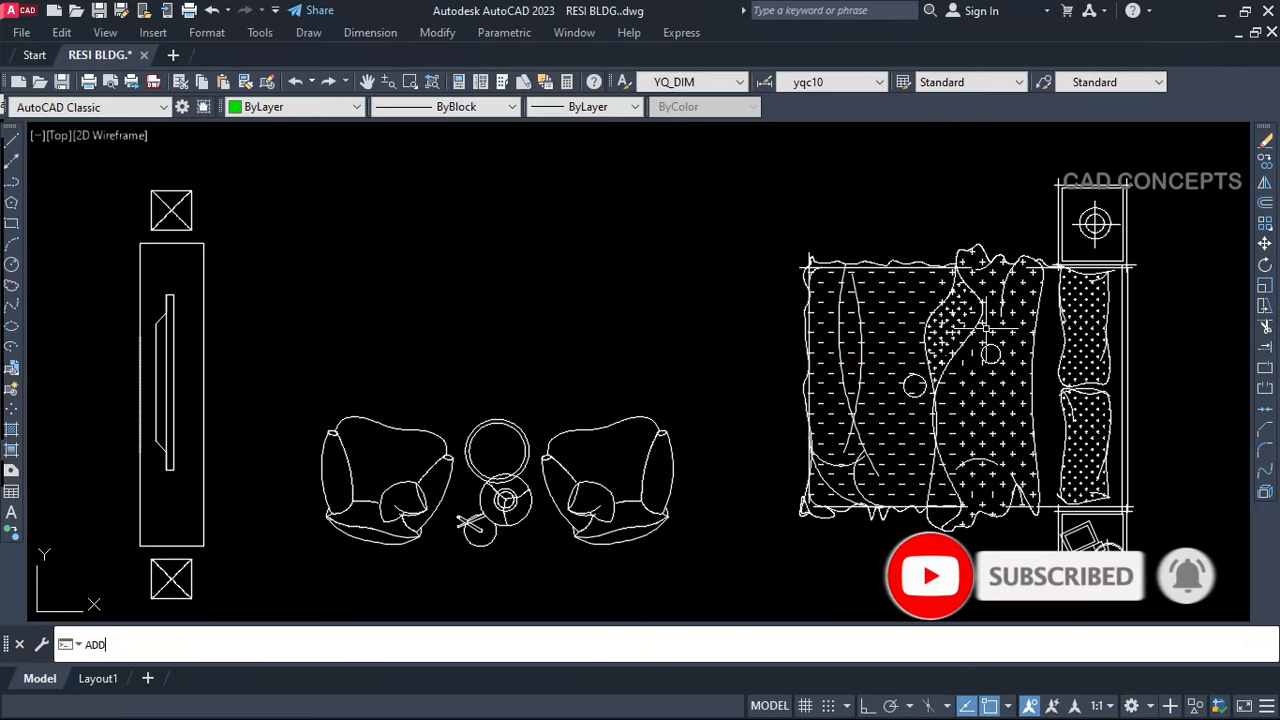
Run ADDTOBLOCK to add the upper bedside table with its lamp to the bed block
{"action": "type", "text": "ADD"}
{"action": "left_click", "coordinate": [191, 478]}
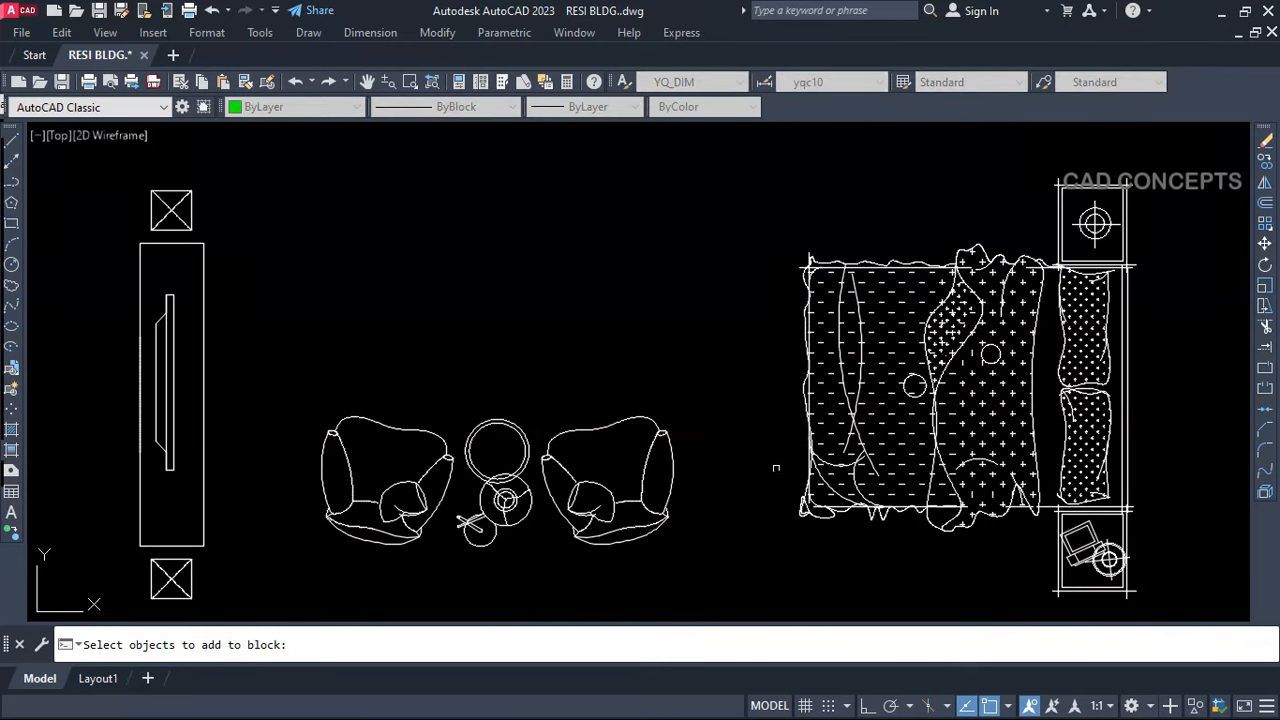
{"action": "left_click", "coordinate": [1095, 218]}
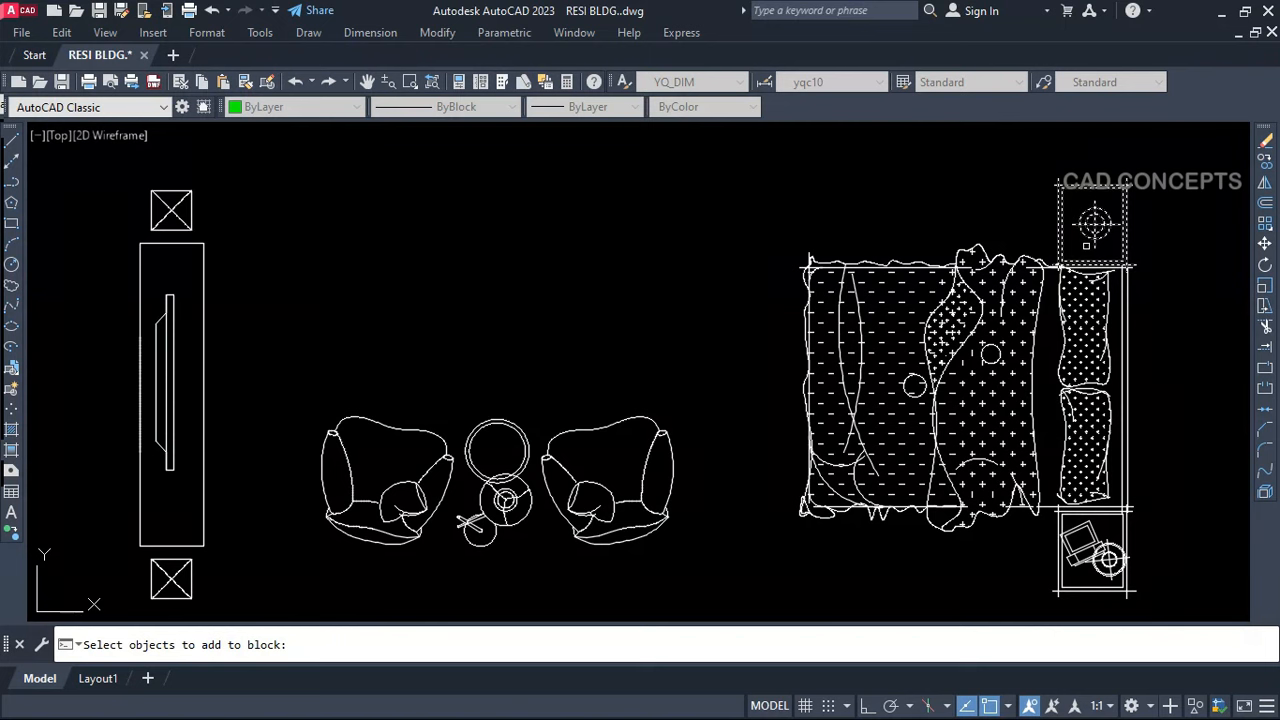
{"action": "key", "text": "Return"}
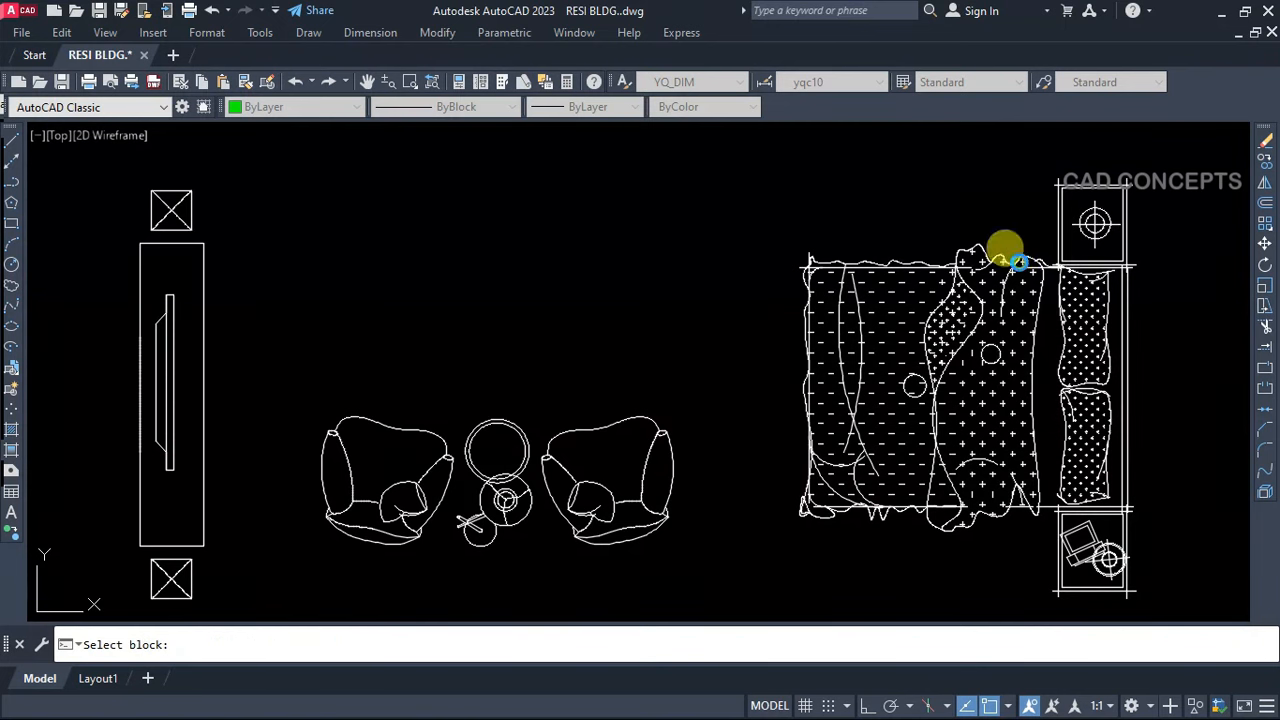
{"action": "left_click", "coordinate": [932, 376]}
Check that the upper bedside table belongs to the bed block through a trial move, and cancel it
{"action": "left_click", "coordinate": [928, 379]}
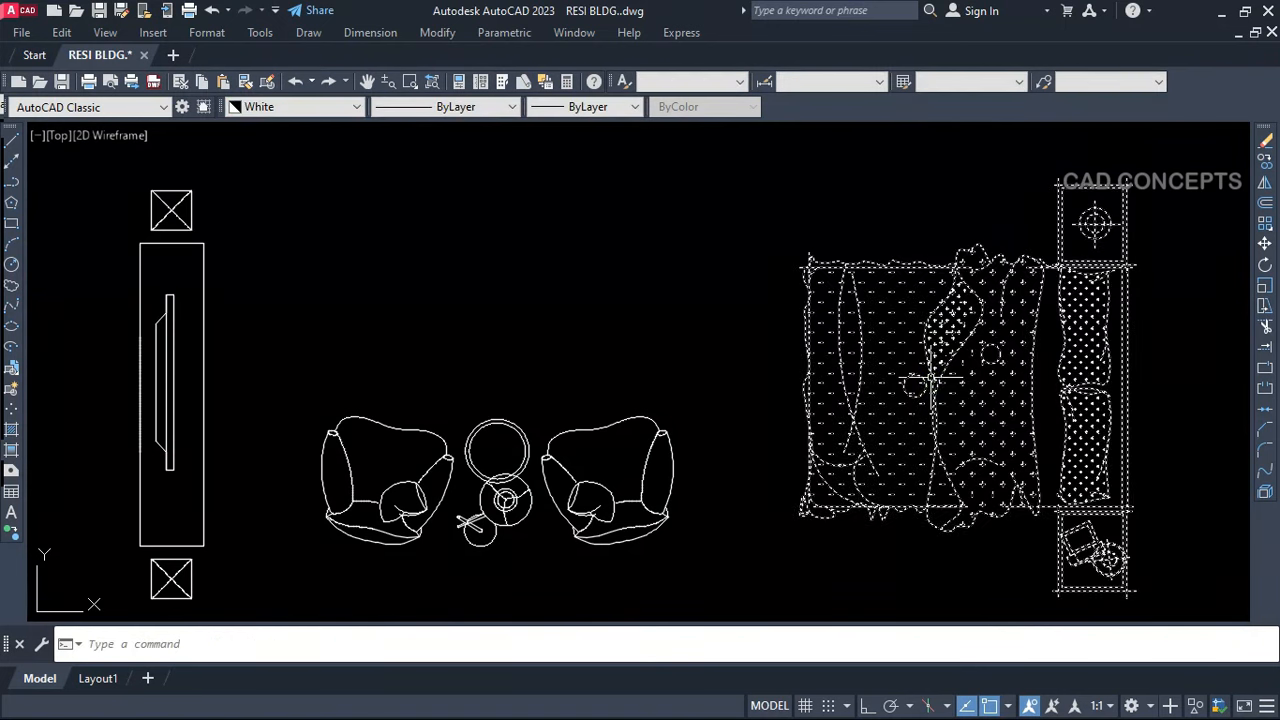
{"action": "type", "text": "m"}
{"action": "key", "text": "Return"}
{"action": "left_click", "coordinate": [793, 334]}
{"action": "key", "text": "Escape"}
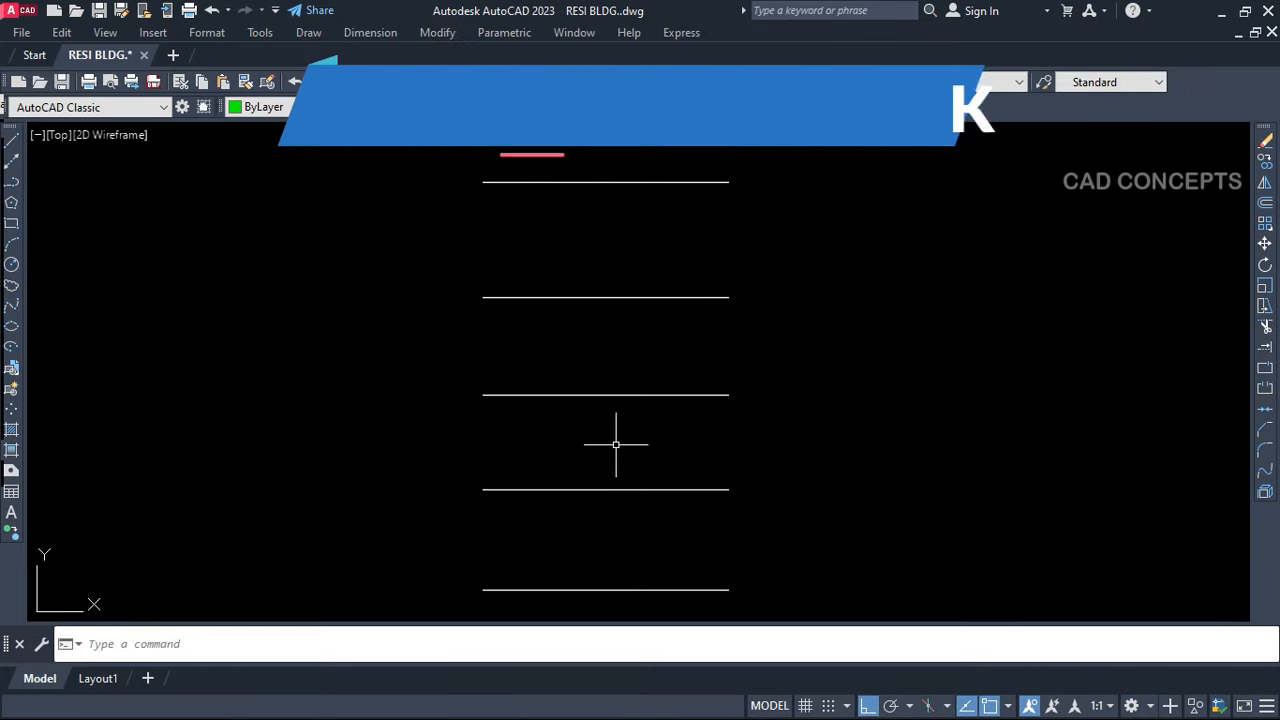
Run EM to place an elevation marker on each of the five horizontal lines, working upward from the lowest
{"action": "type", "text": "EM"}
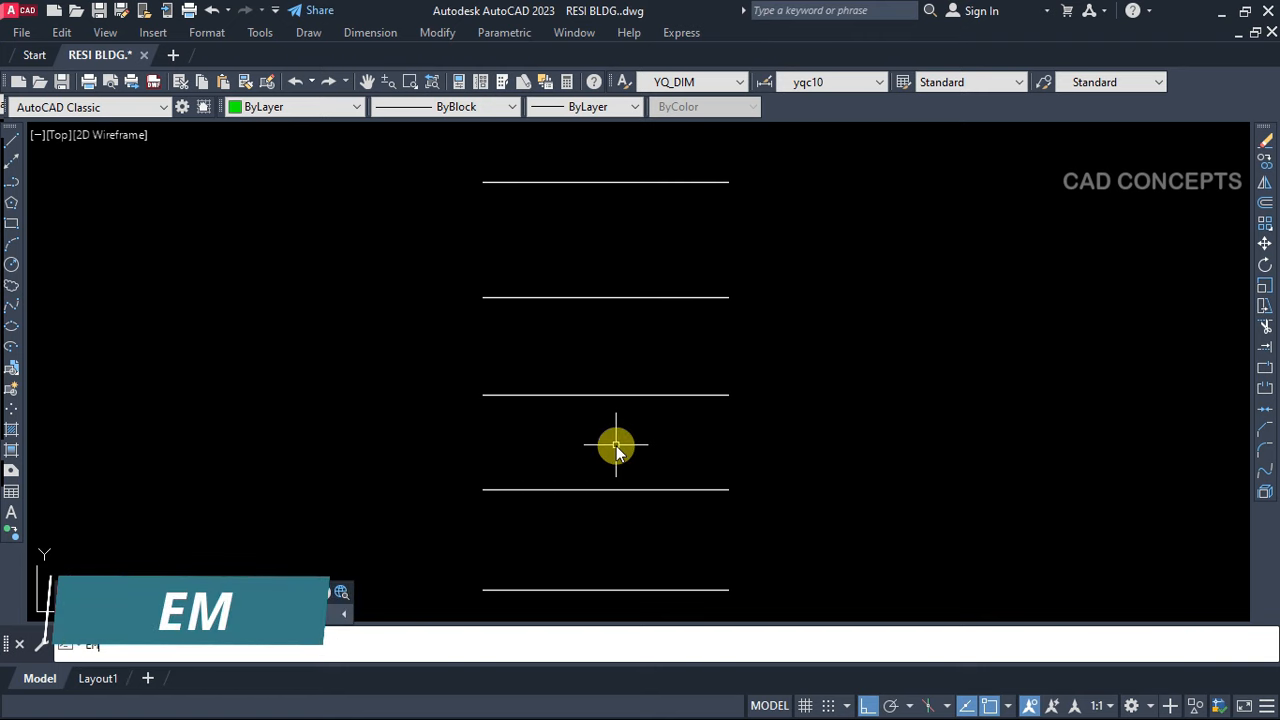
{"action": "key", "text": "Return"}
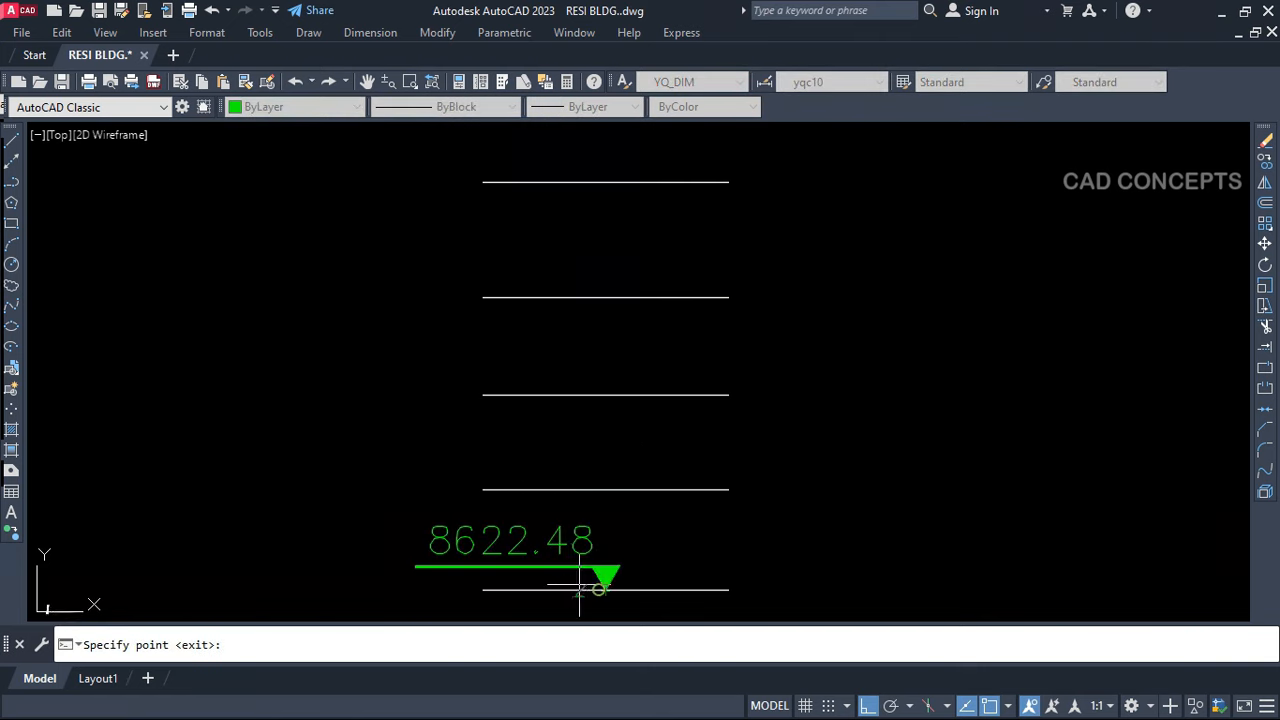
{"action": "left_click", "coordinate": [600, 590]}
{"action": "left_click", "coordinate": [605, 489]}
{"action": "left_click", "coordinate": [605, 394]}
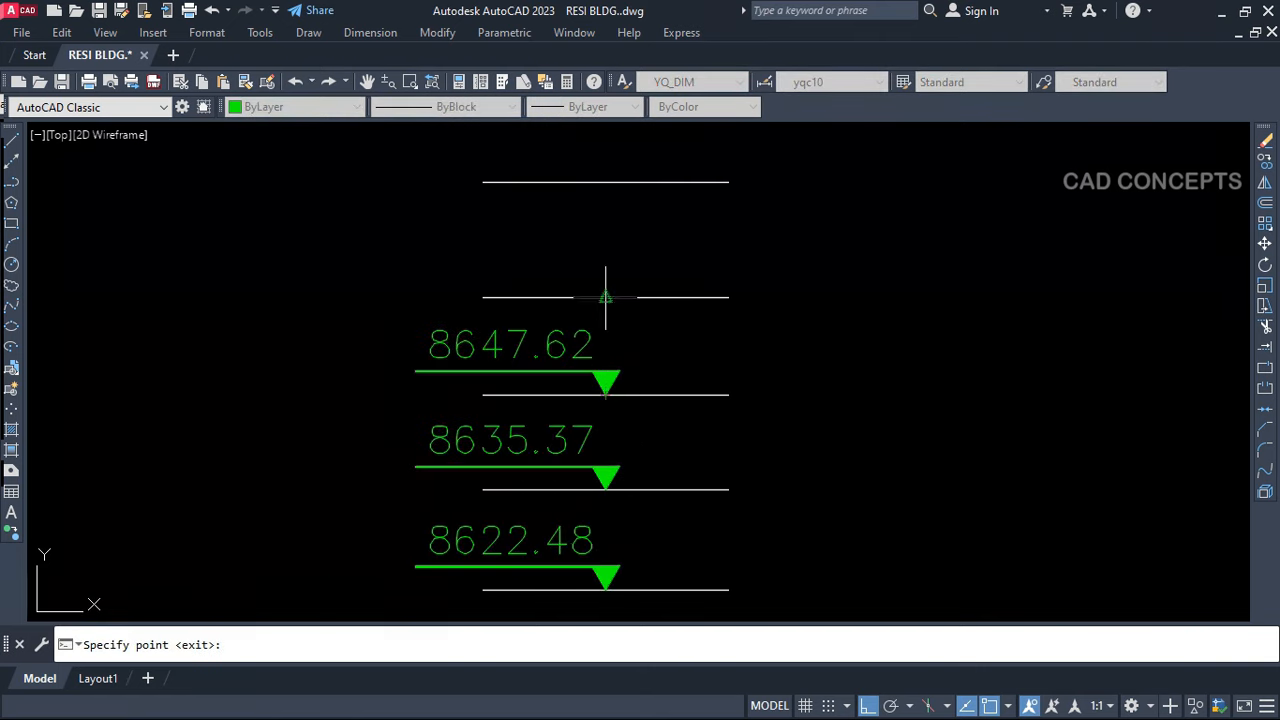
{"action": "left_click", "coordinate": [605, 297]}
{"action": "left_click", "coordinate": [605, 181]}
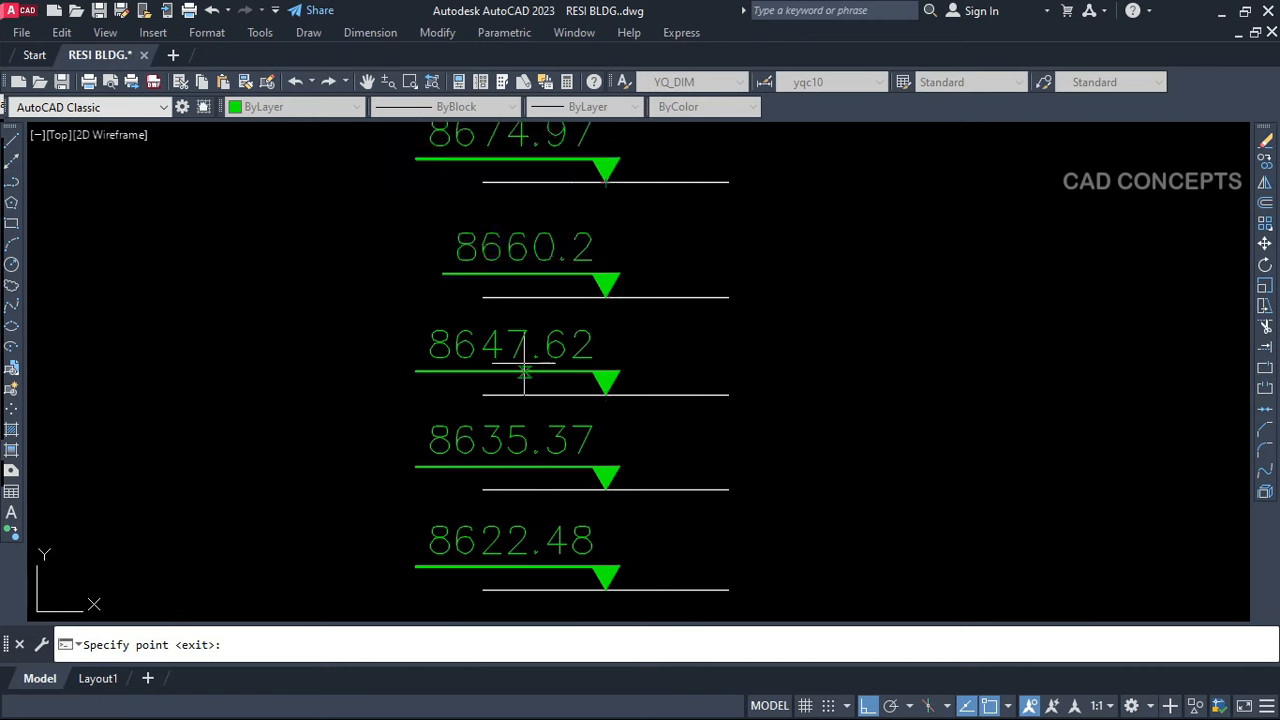
{"action": "key", "text": "Escape"}
{"action": "middle_click_drag", "start_coordinate": [543, 400], "coordinate": [551, 414]}
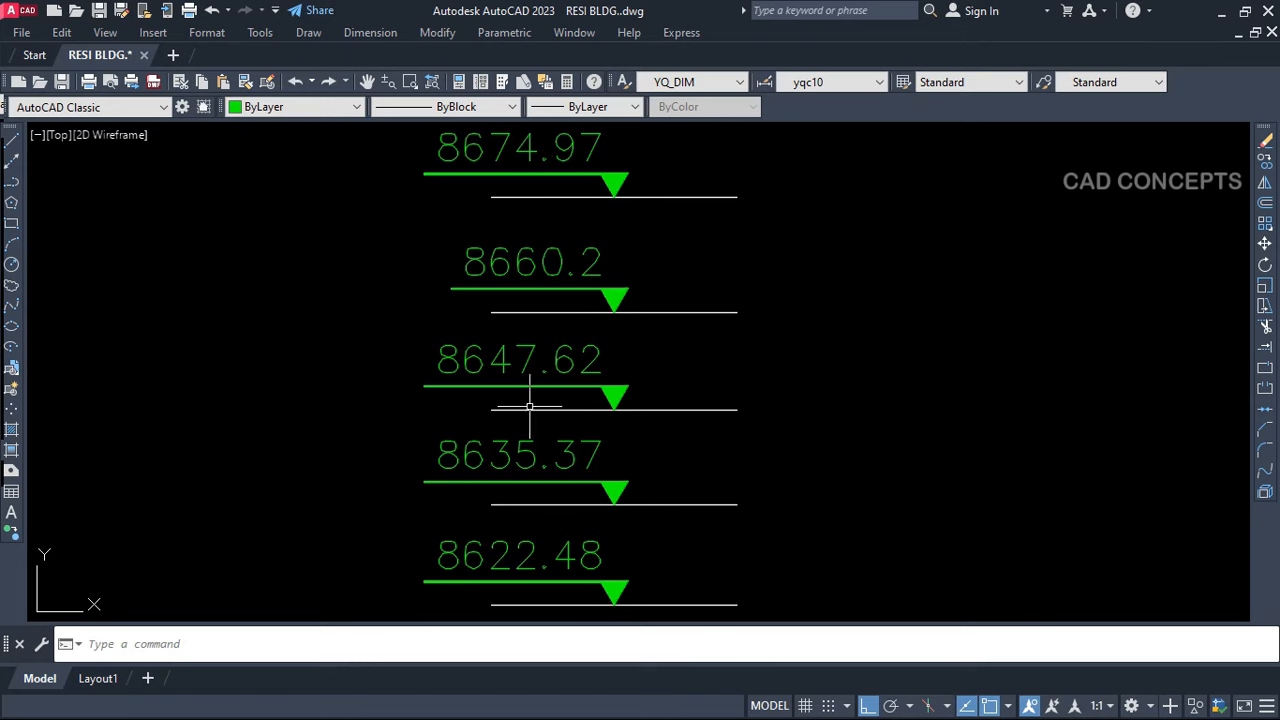
Delete all five elevation markers from the horizontal lines
{"action": "left_click", "coordinate": [392, 610]}
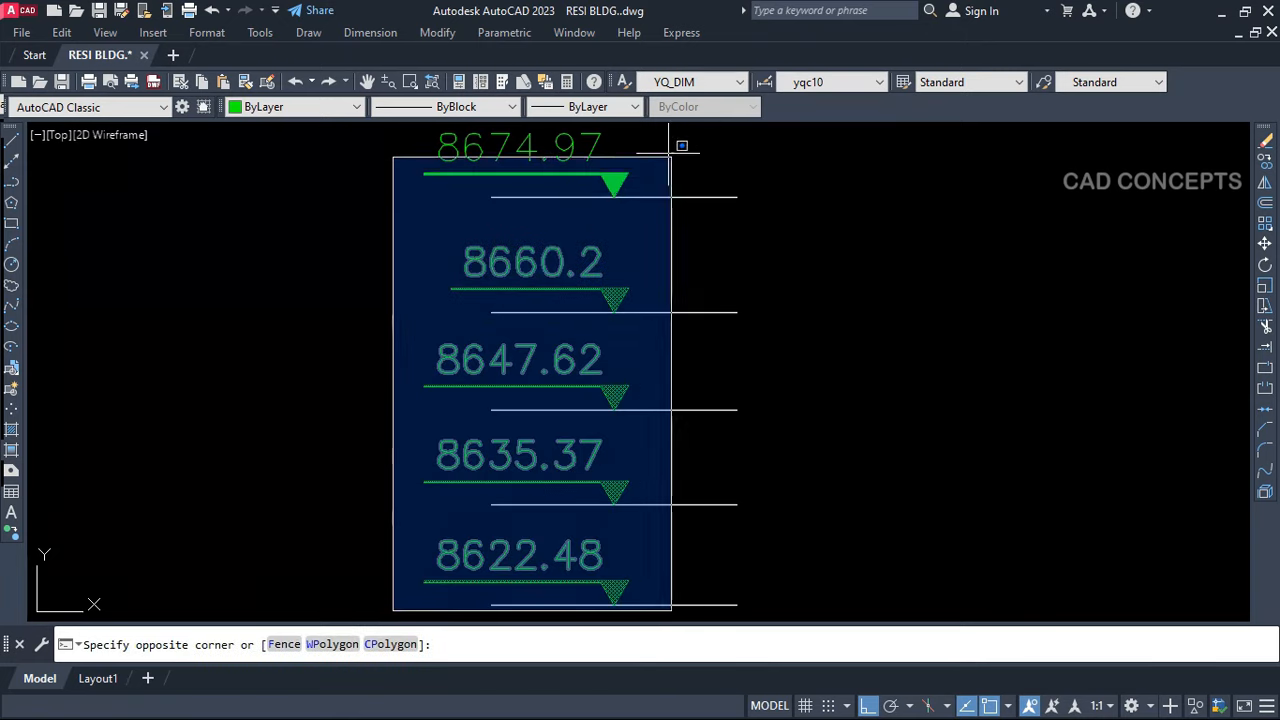
{"action": "left_click", "coordinate": [660, 125]}
{"action": "key", "text": "Delete"}
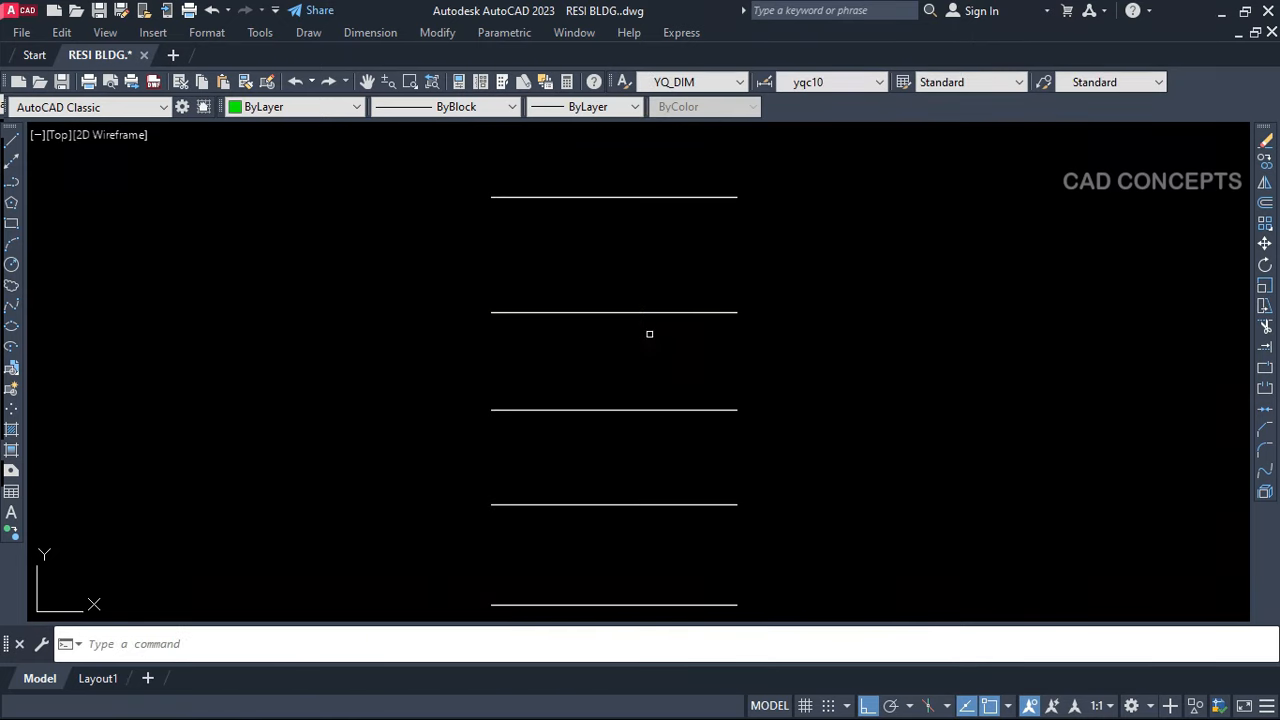
{"action": "key", "text": "Return"}
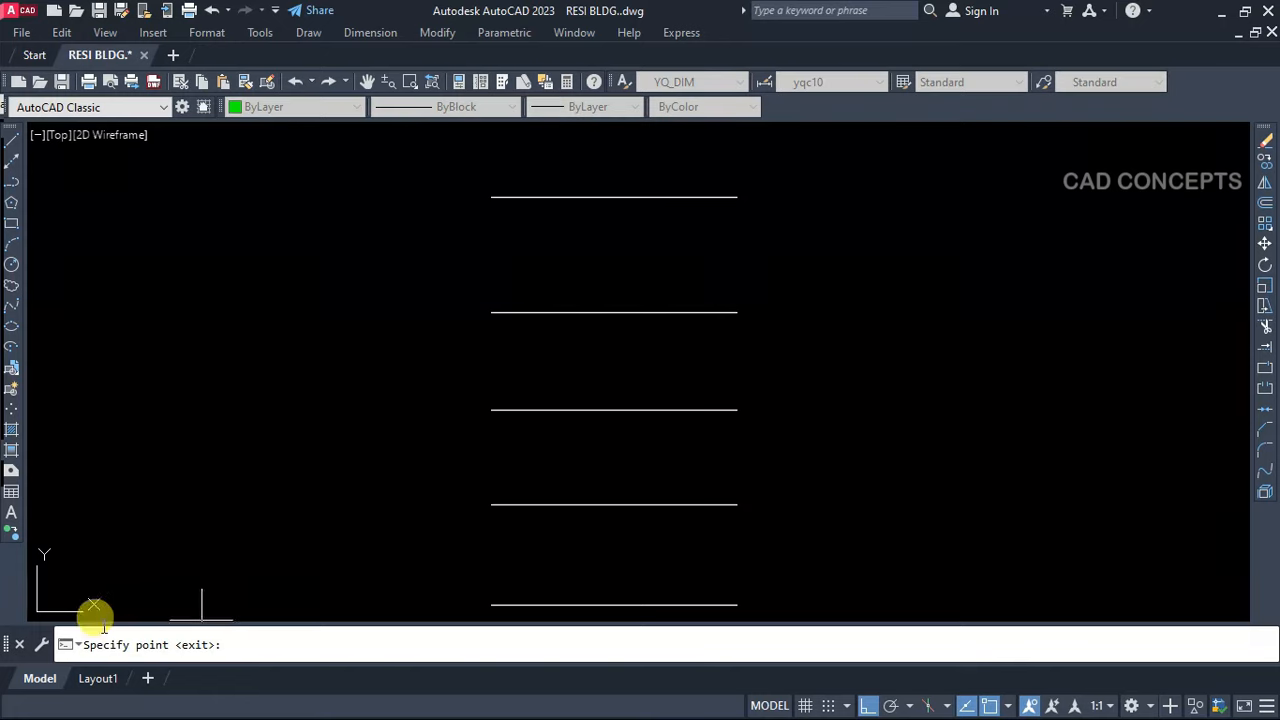
{"action": "key", "text": "Escape"}
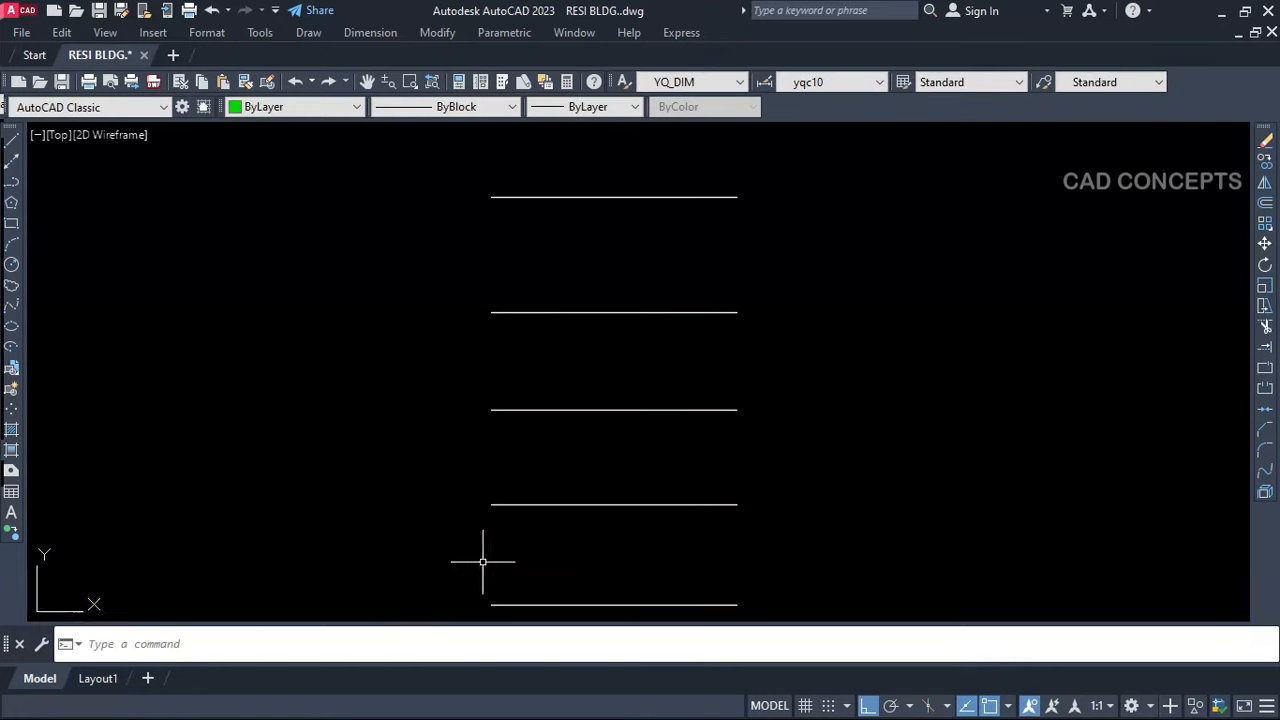
Set the UCS origin on the lowest horizontal line, with the X axis along that line and Y pointing up
{"action": "type", "text": "ucs"}
{"action": "key", "text": "Return"}
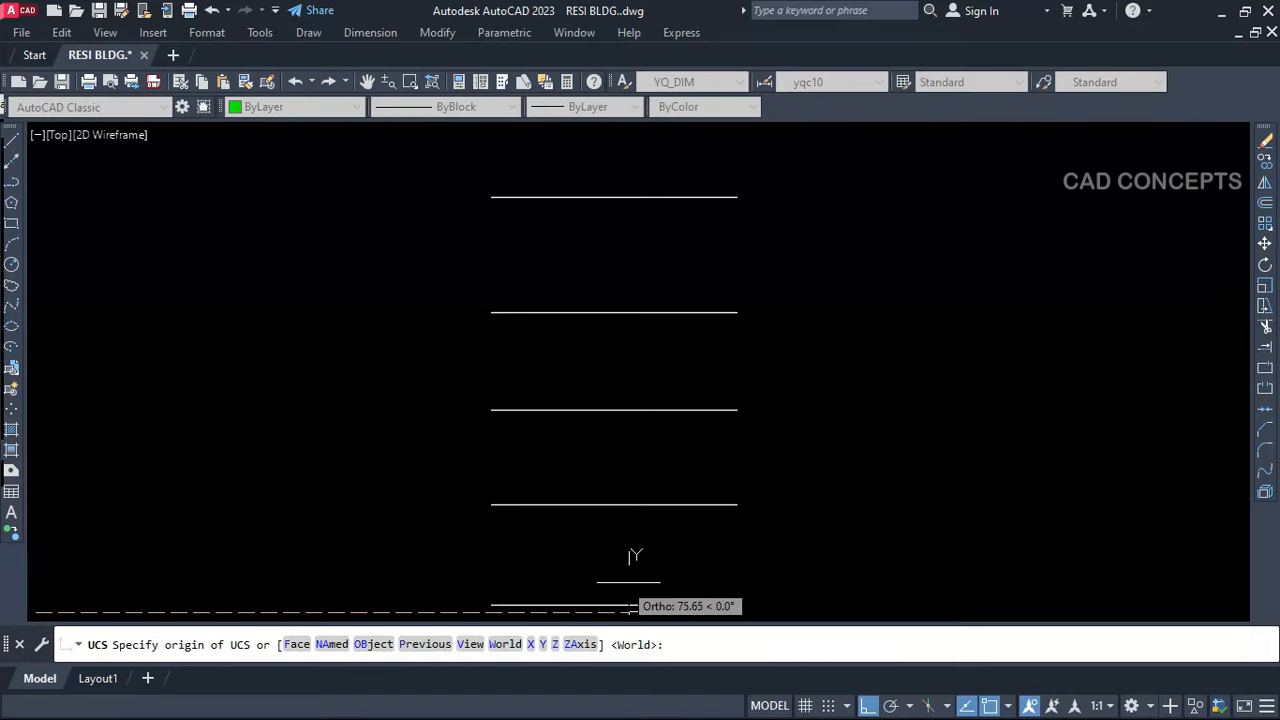
{"action": "left_click", "coordinate": [682, 604]}
{"action": "left_click", "coordinate": [868, 578]}
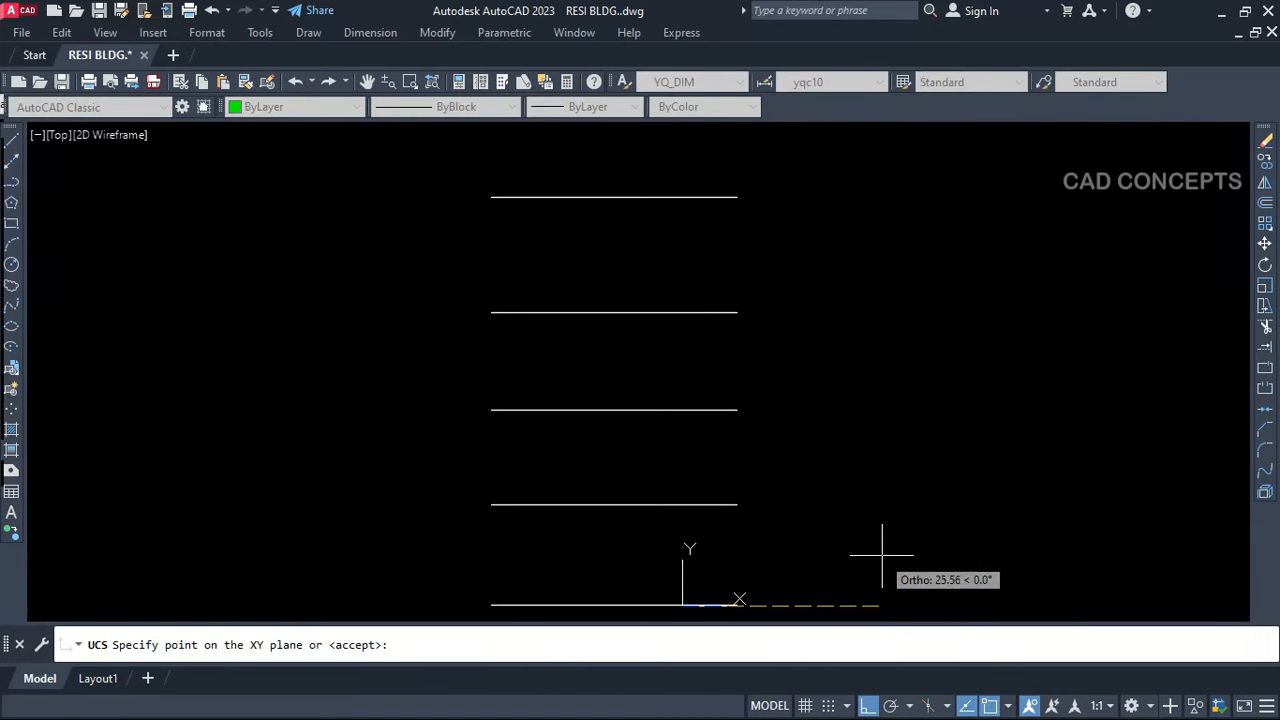
{"action": "left_click", "coordinate": [727, 448]}
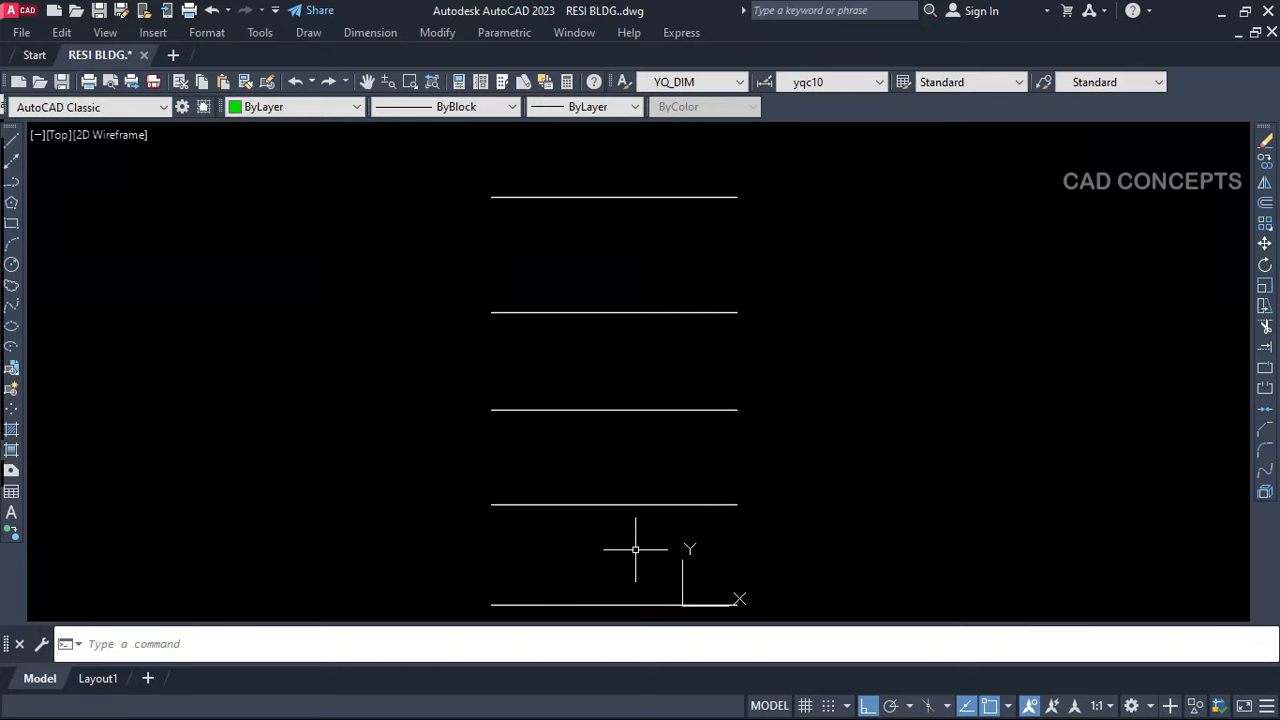
Place EM elevation markers on the five horizontal lines relative to the new UCS origin, from the lowest line up
{"action": "key", "text": "Return"}
{"action": "left_click", "coordinate": [599, 594]}
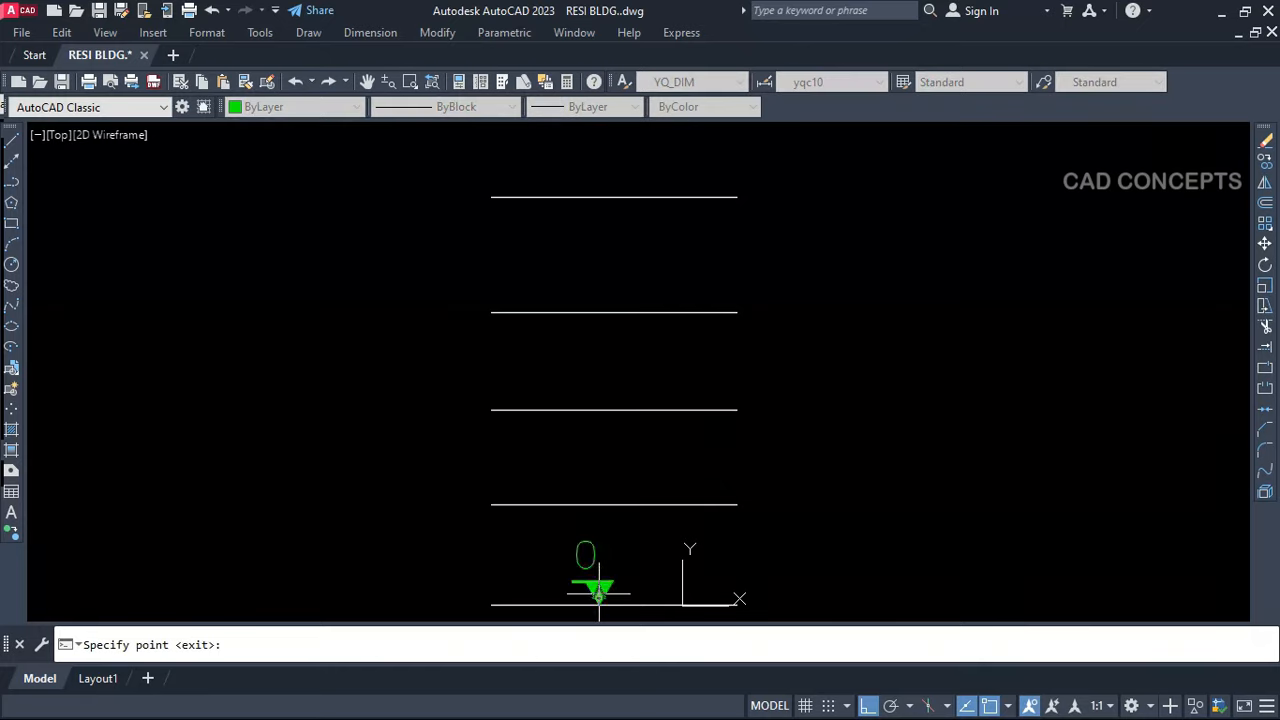
{"action": "left_click", "coordinate": [599, 505]}
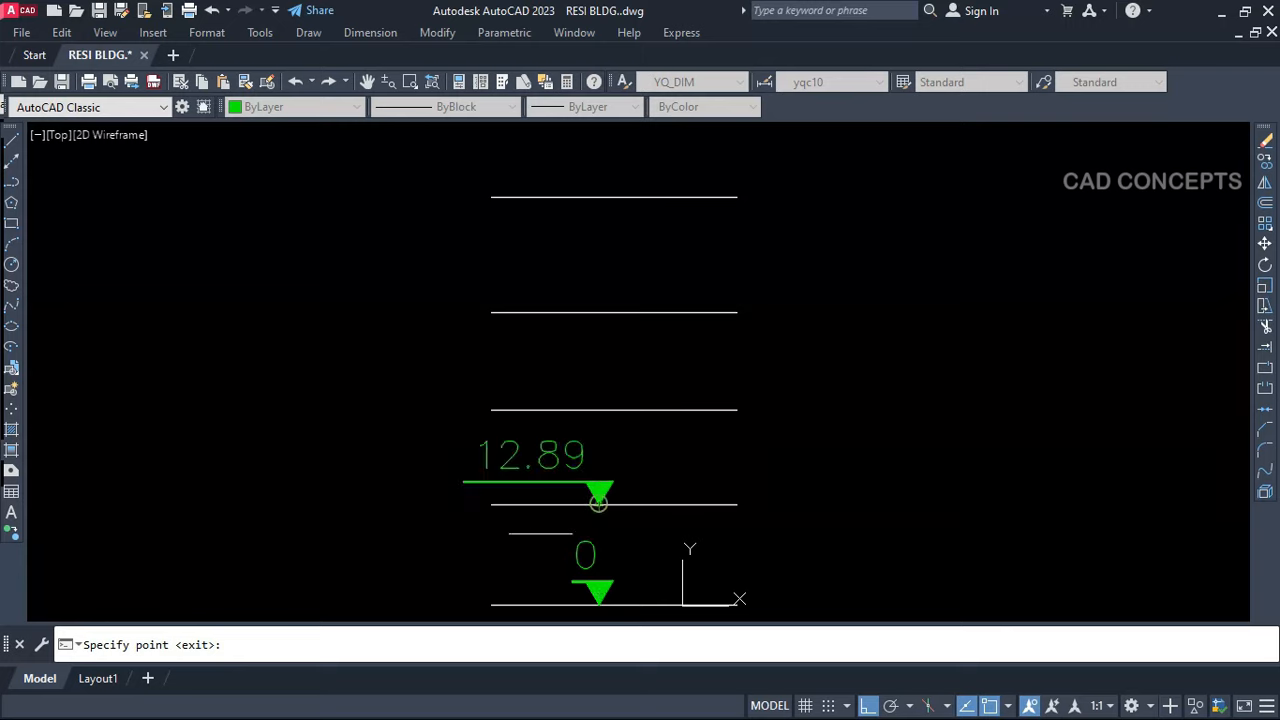
{"action": "left_click", "coordinate": [613, 409]}
{"action": "left_click", "coordinate": [614, 312]}
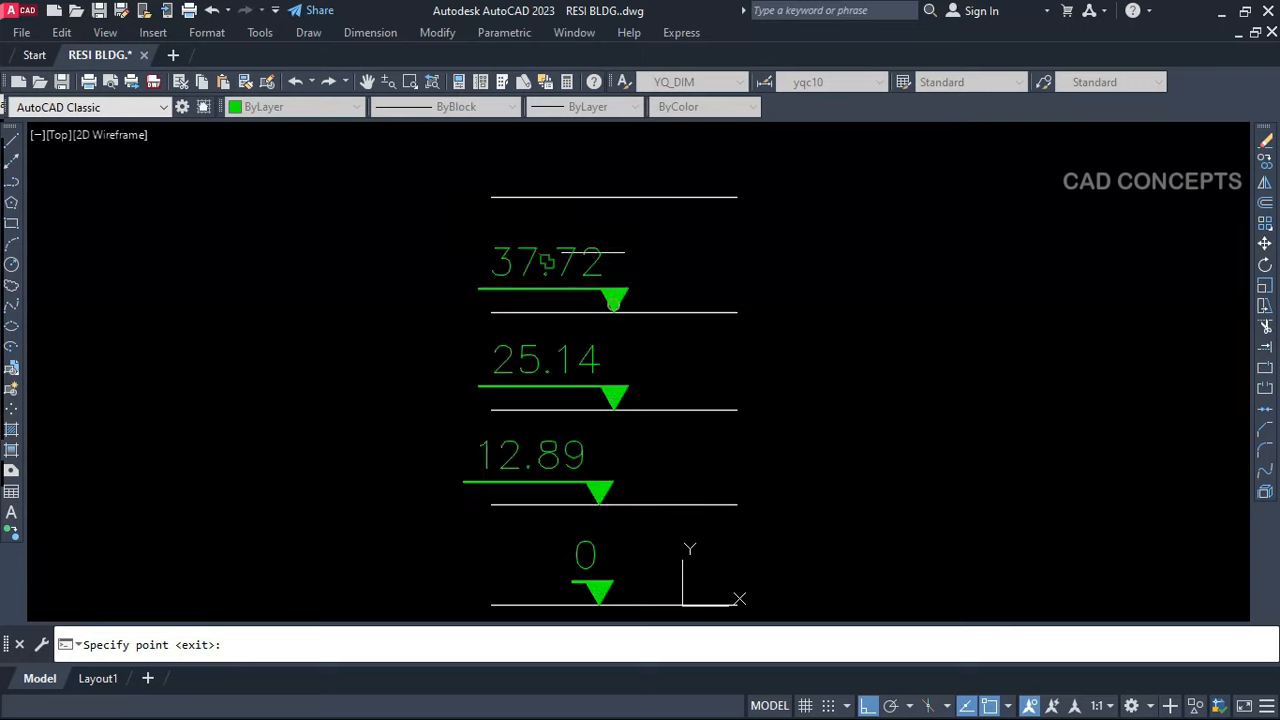
{"action": "left_click", "coordinate": [614, 197]}
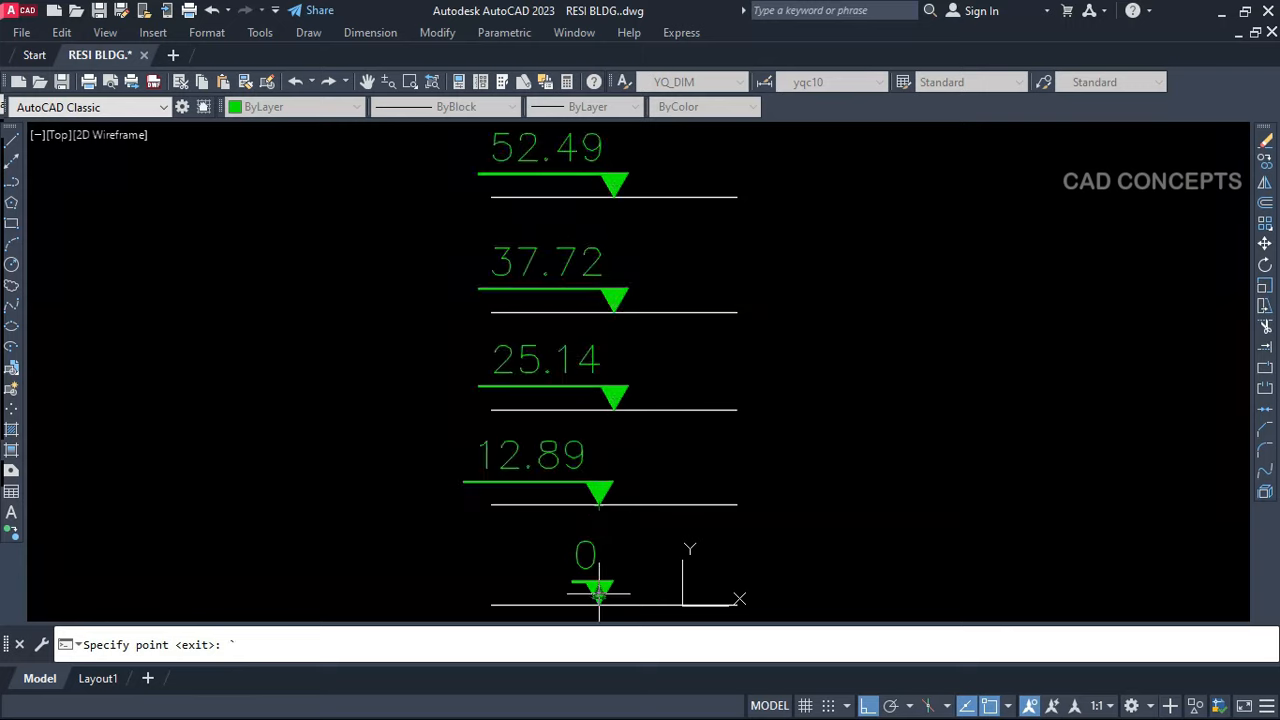
{"action": "key", "text": "Return"}
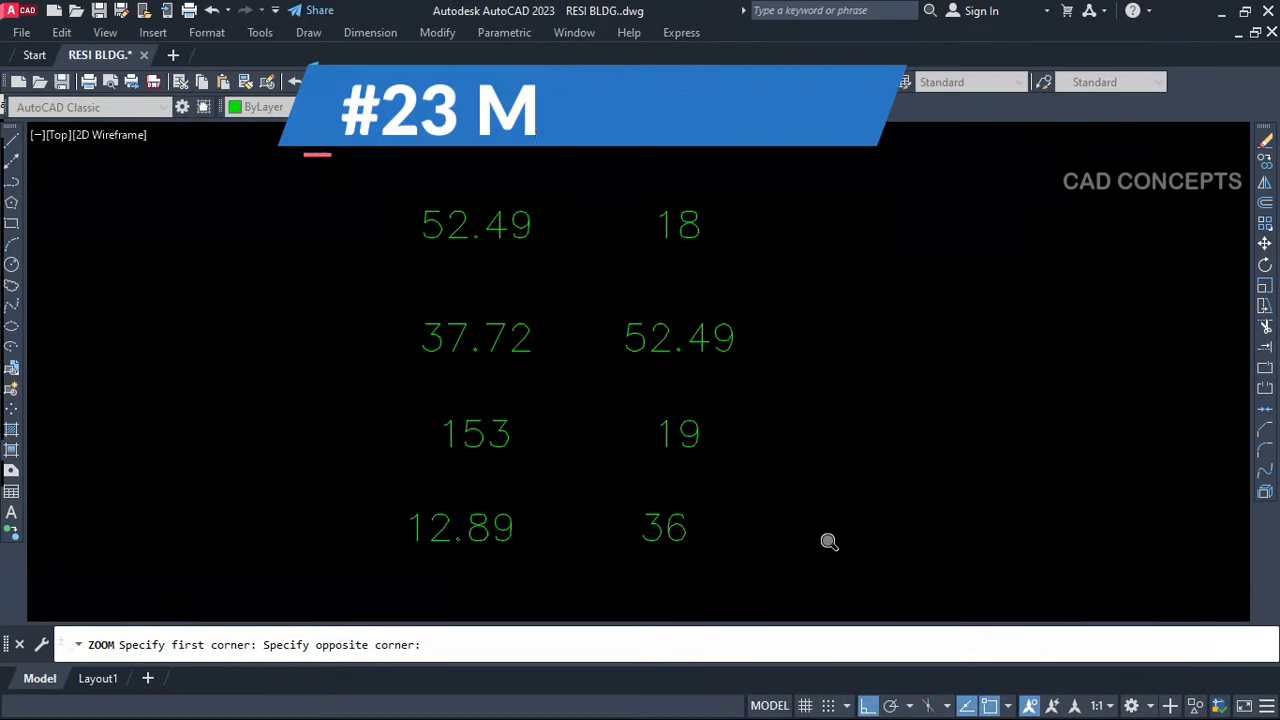
Use CTX to copy the left column's 52.49 and 37.72 text onto the right-column text in the same rows
{"action": "left_click", "coordinate": [829, 541]}
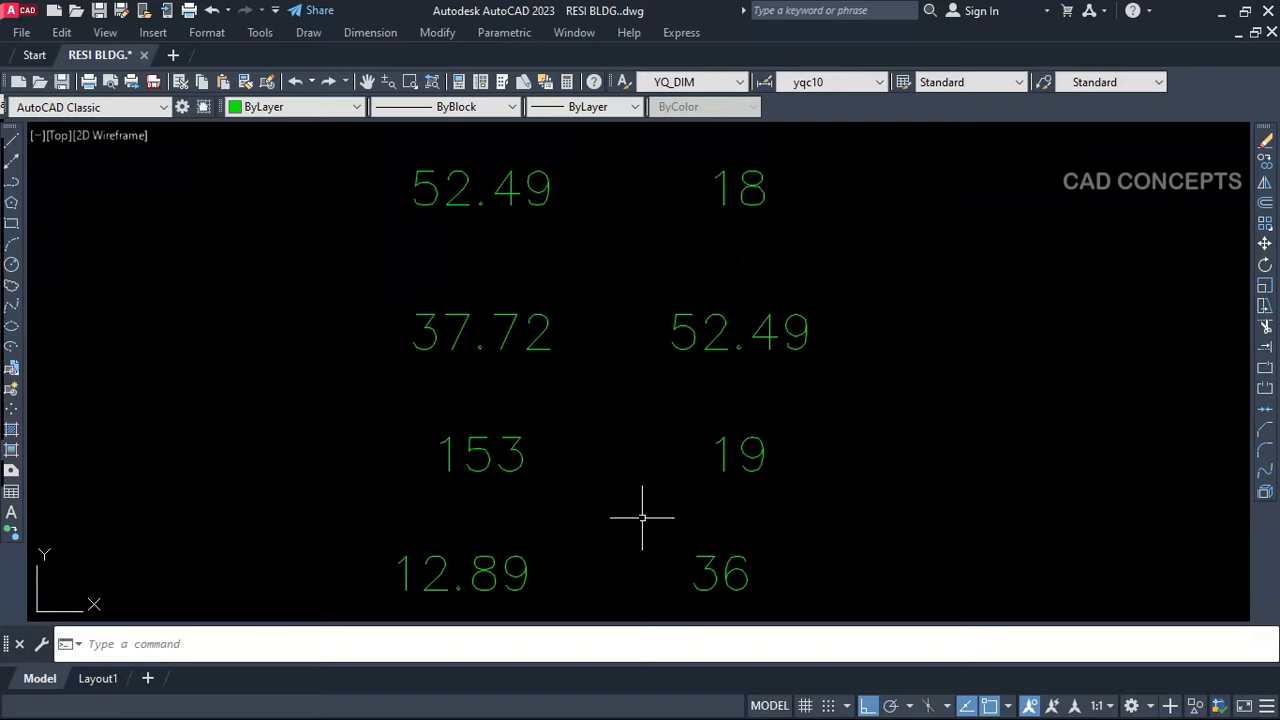
{"action": "type", "text": "CTX"}
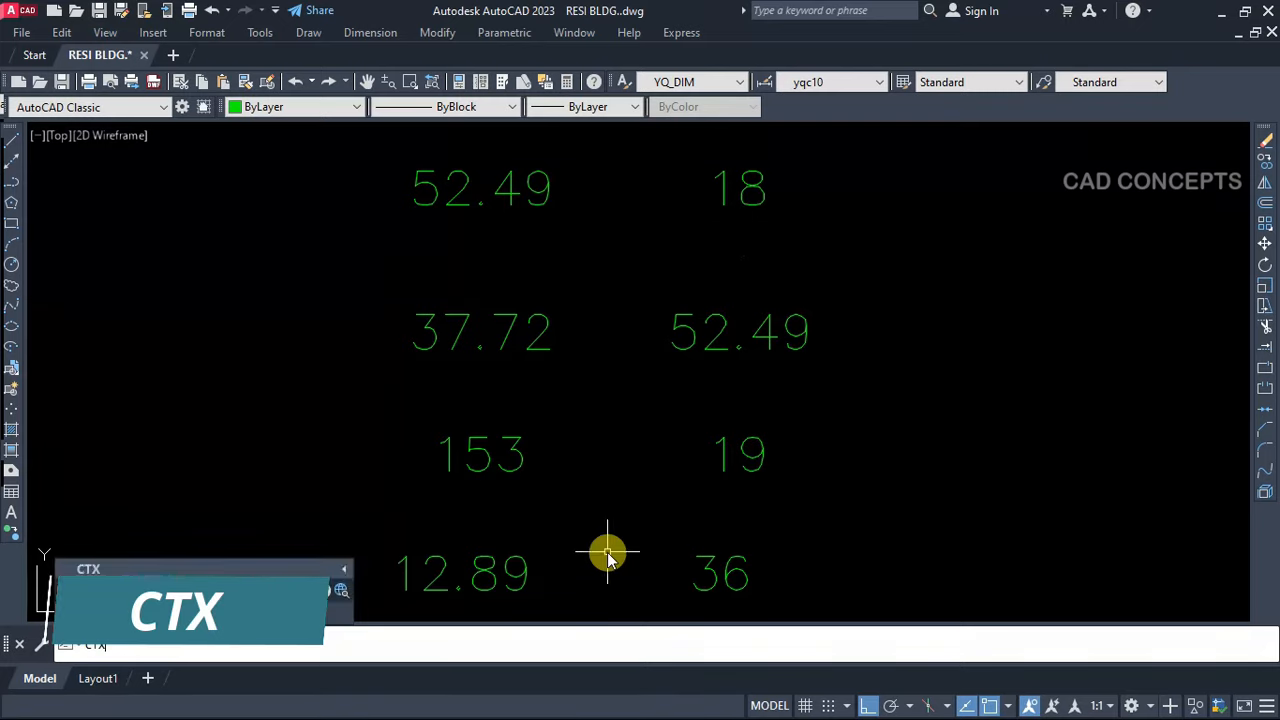
{"action": "key", "text": "Return"}
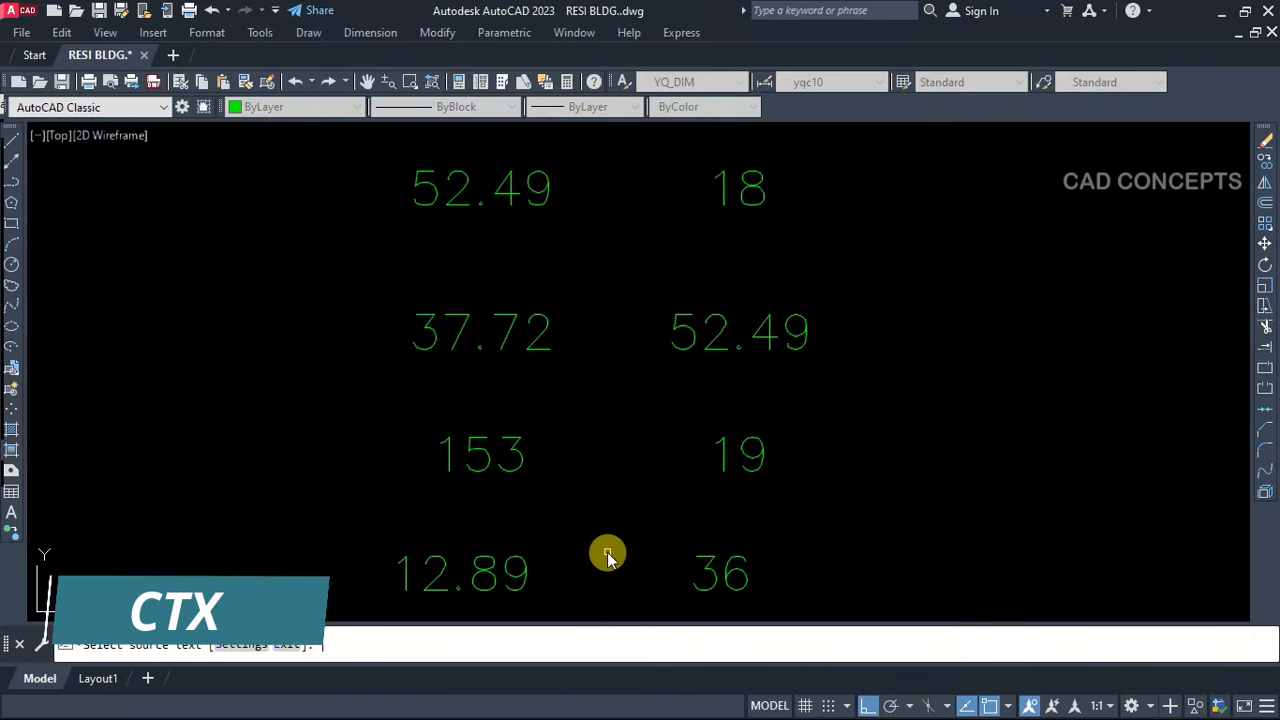
{"action": "left_click", "coordinate": [455, 207]}
{"action": "left_click", "coordinate": [762, 204]}
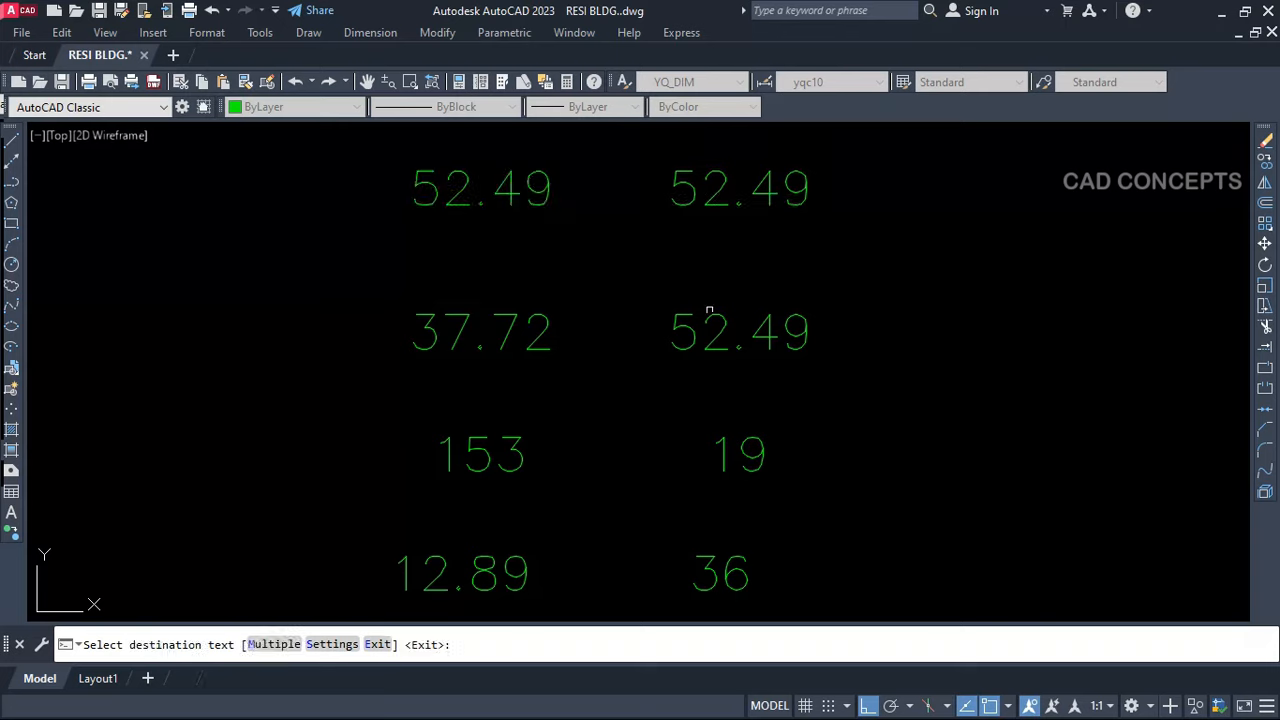
{"action": "key", "text": "Return"}
{"action": "key", "text": "Return"}
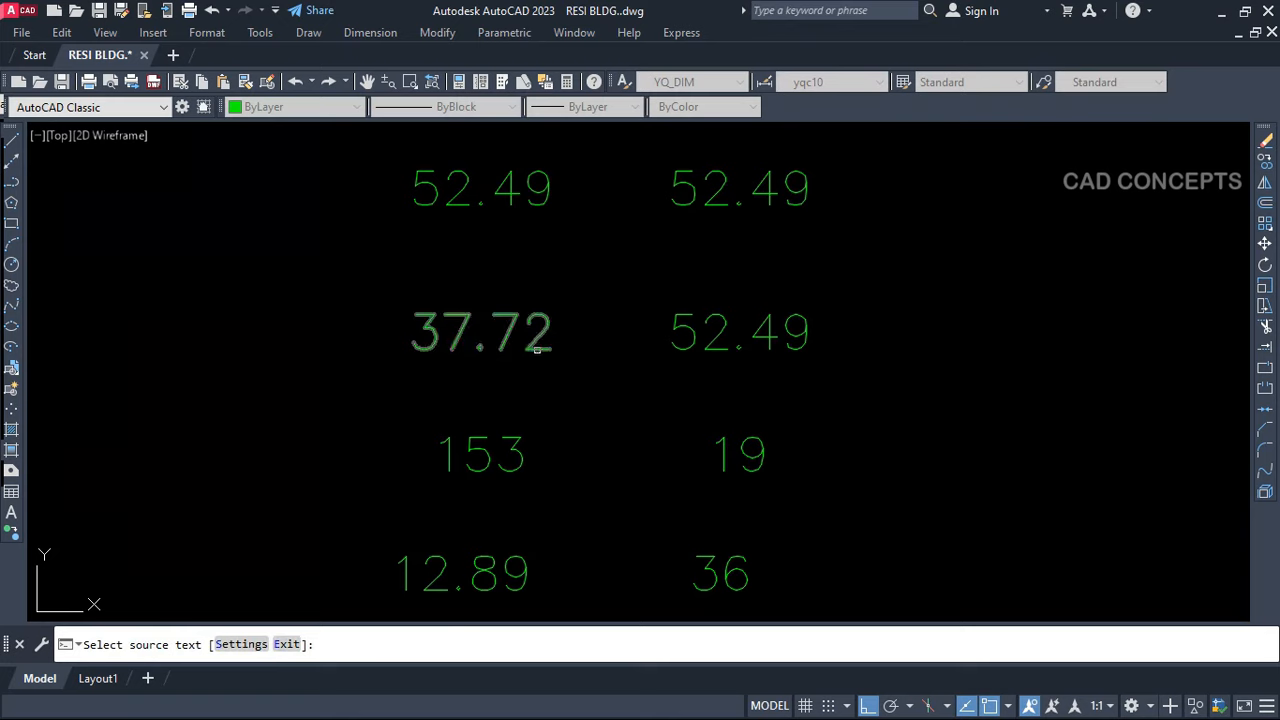
{"action": "left_click", "coordinate": [536, 349]}
{"action": "left_click", "coordinate": [716, 349]}
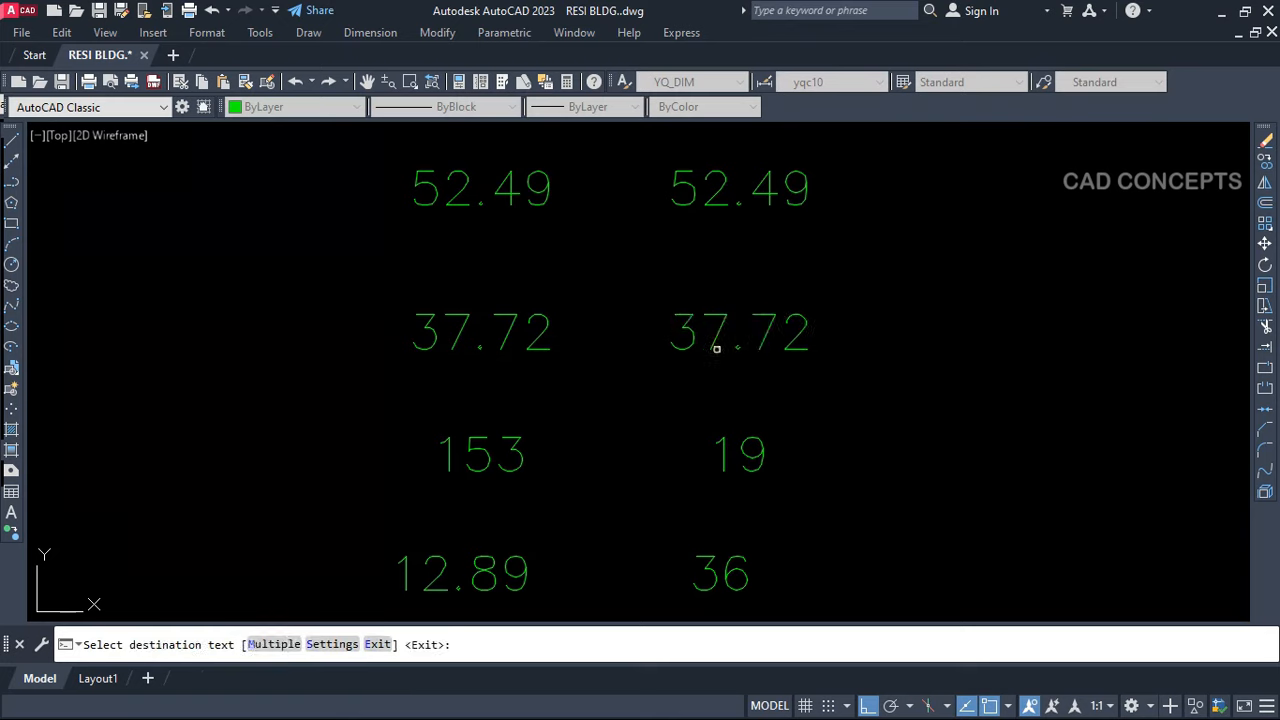
{"action": "key", "text": "Return"}
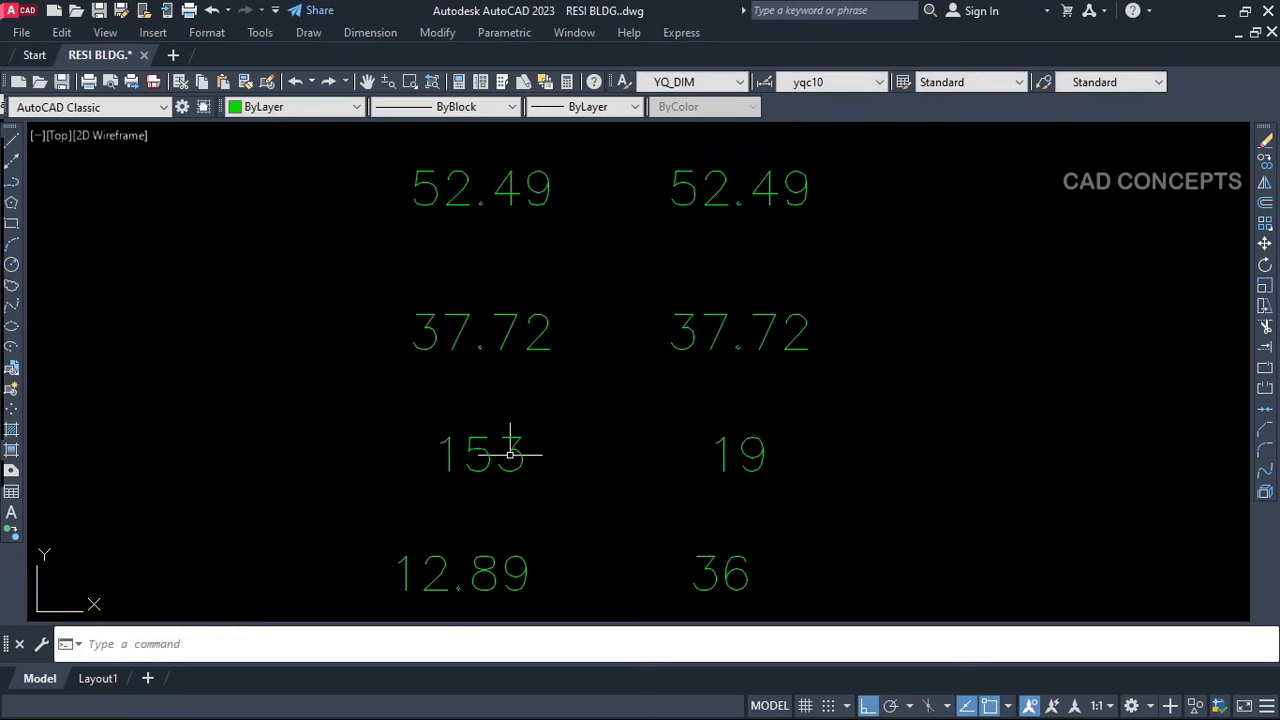
Use CTX to copy the right column's 19 and 36 onto the left-column texts 153 and 12.89
{"action": "key", "text": "Return"}
{"action": "left_click", "coordinate": [720, 464]}
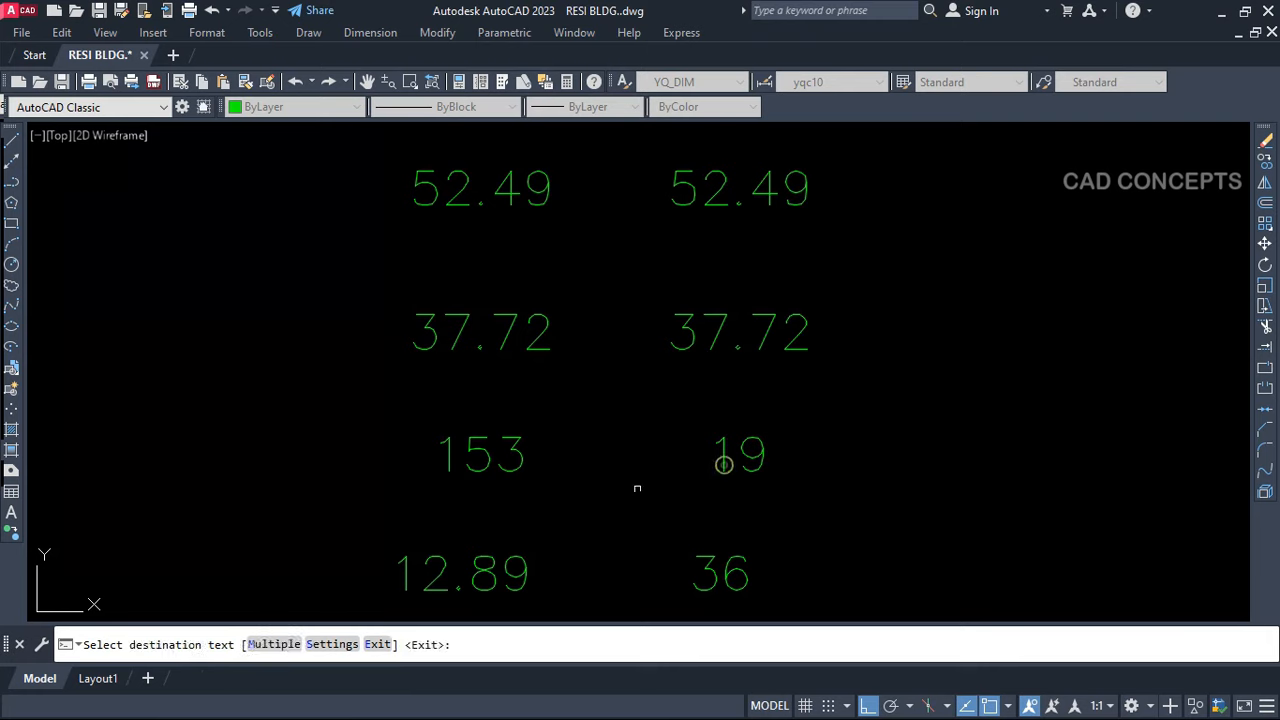
{"action": "left_click", "coordinate": [513, 461]}
{"action": "key", "text": "Return"}
{"action": "key", "text": "Return"}
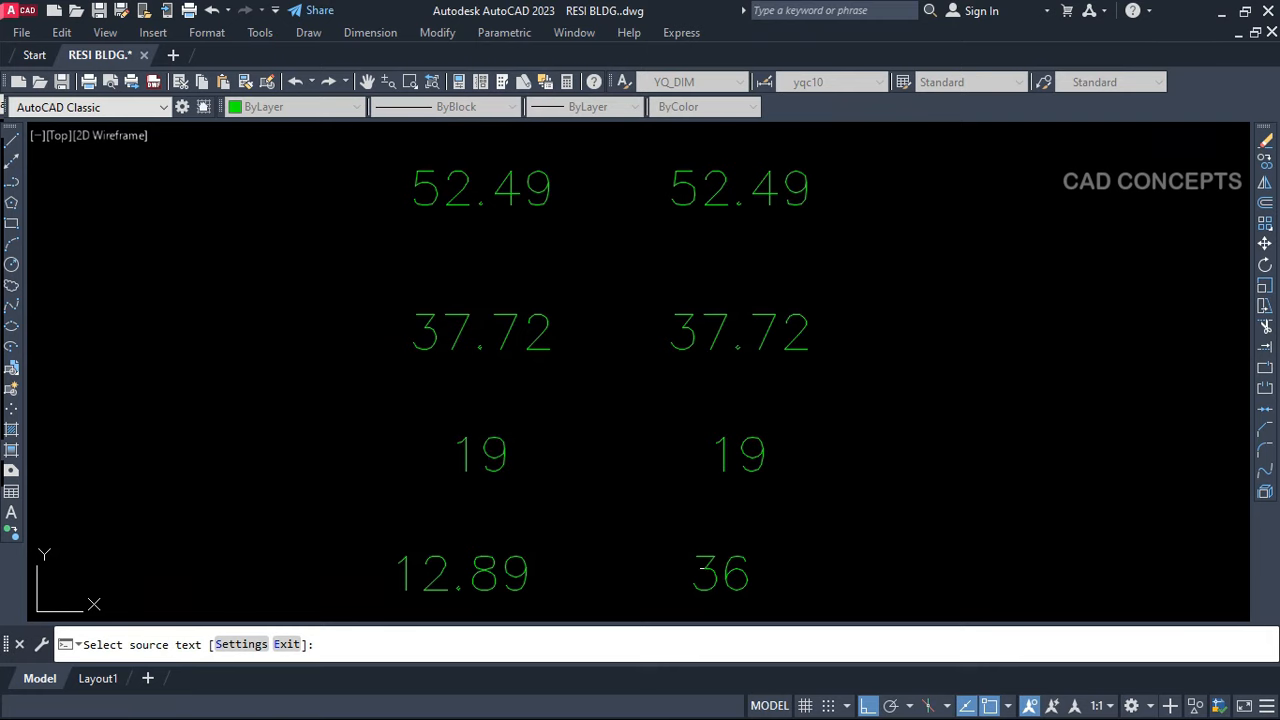
{"action": "left_click", "coordinate": [711, 566]}
{"action": "left_click", "coordinate": [528, 573]}
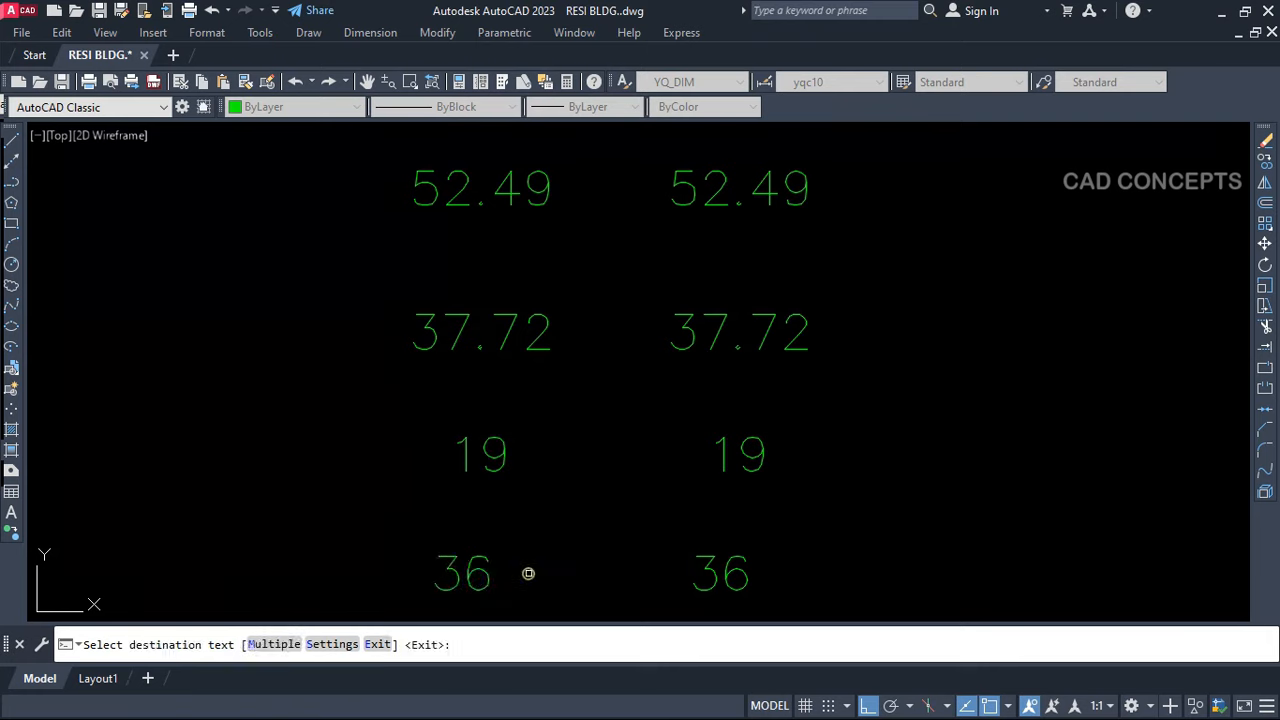
{"action": "key", "text": "Return"}
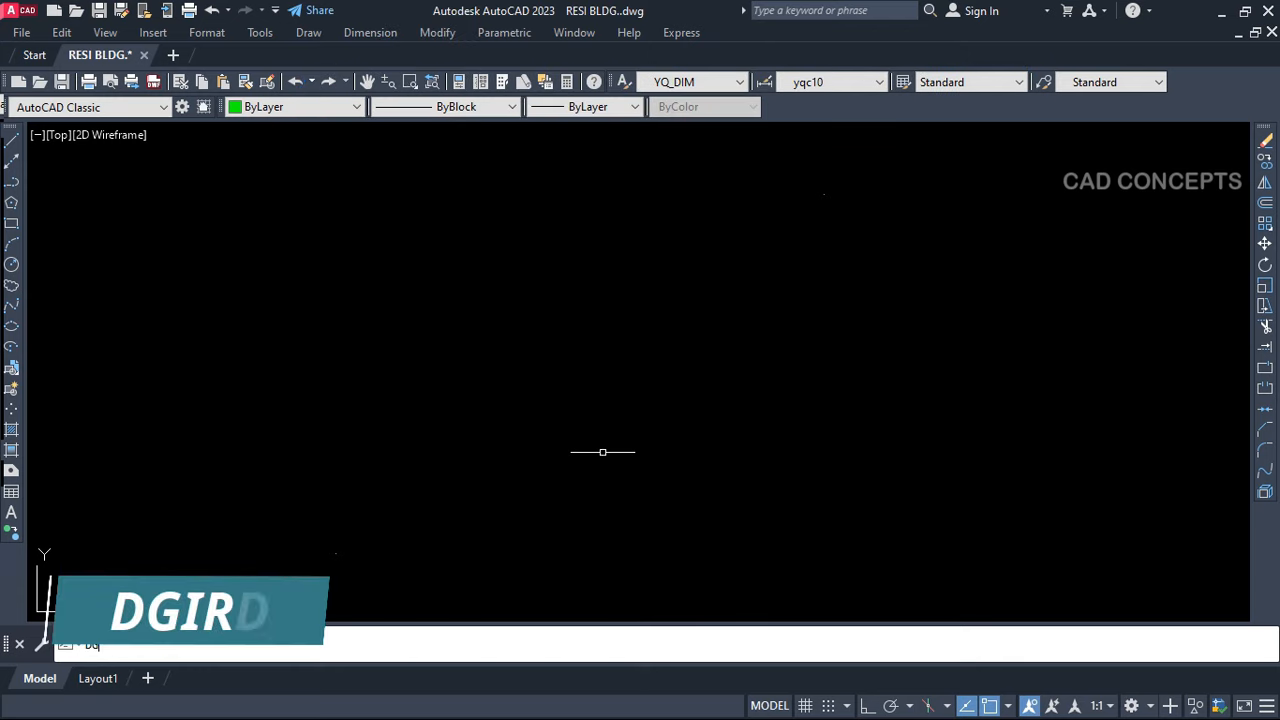
Use DGRID to draw a grid with 7 columns and 5 rows between the two points, and undo it
{"action": "type", "text": "DGRID"}
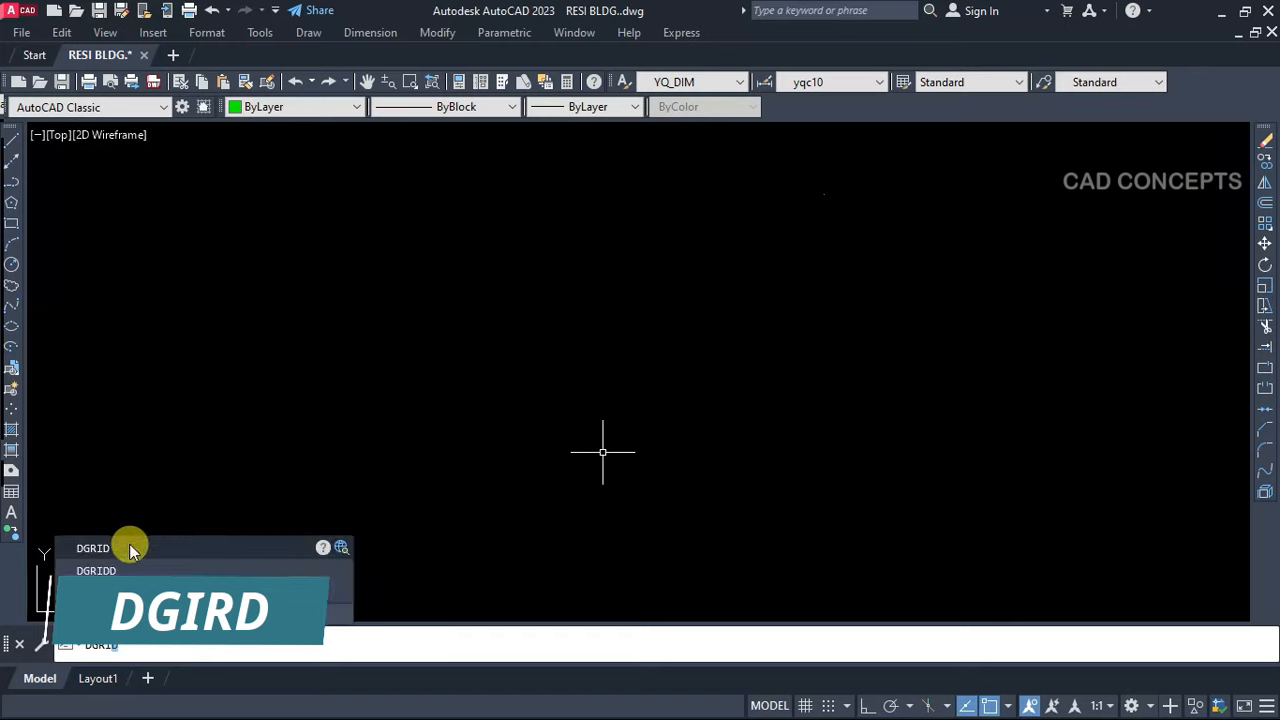
{"action": "key", "text": "Return"}
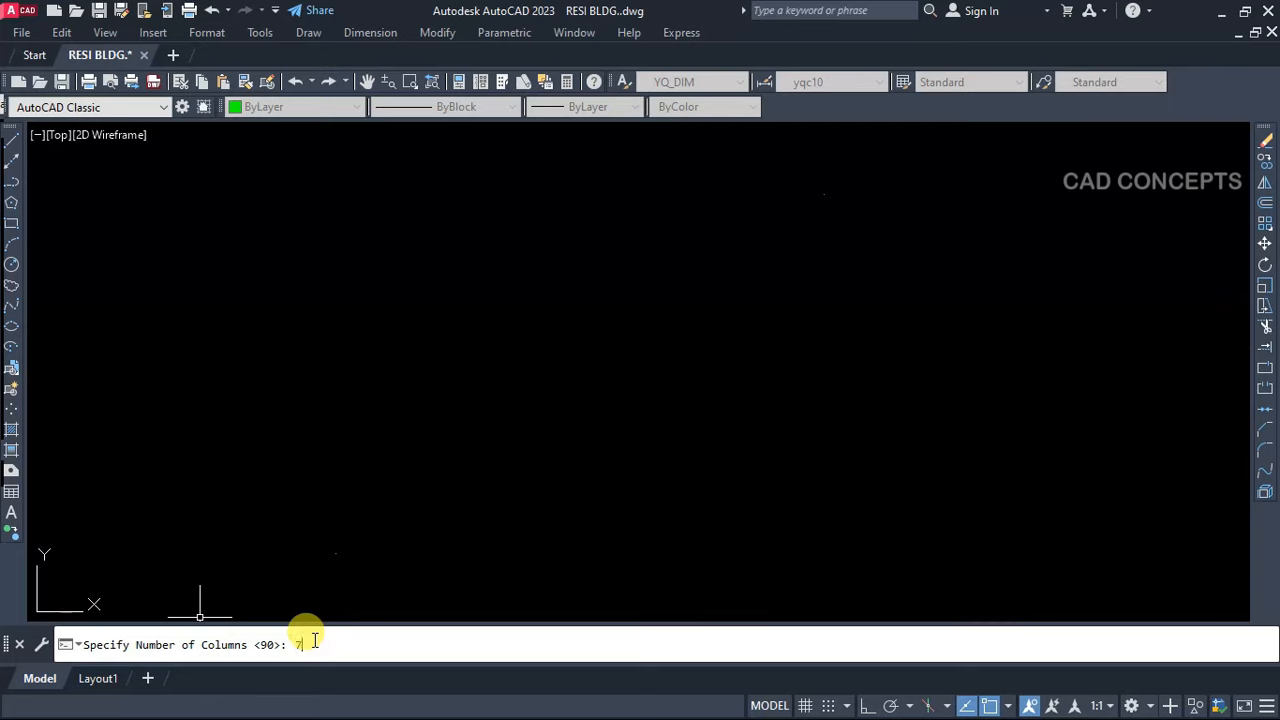
{"action": "key", "text": "Return"}
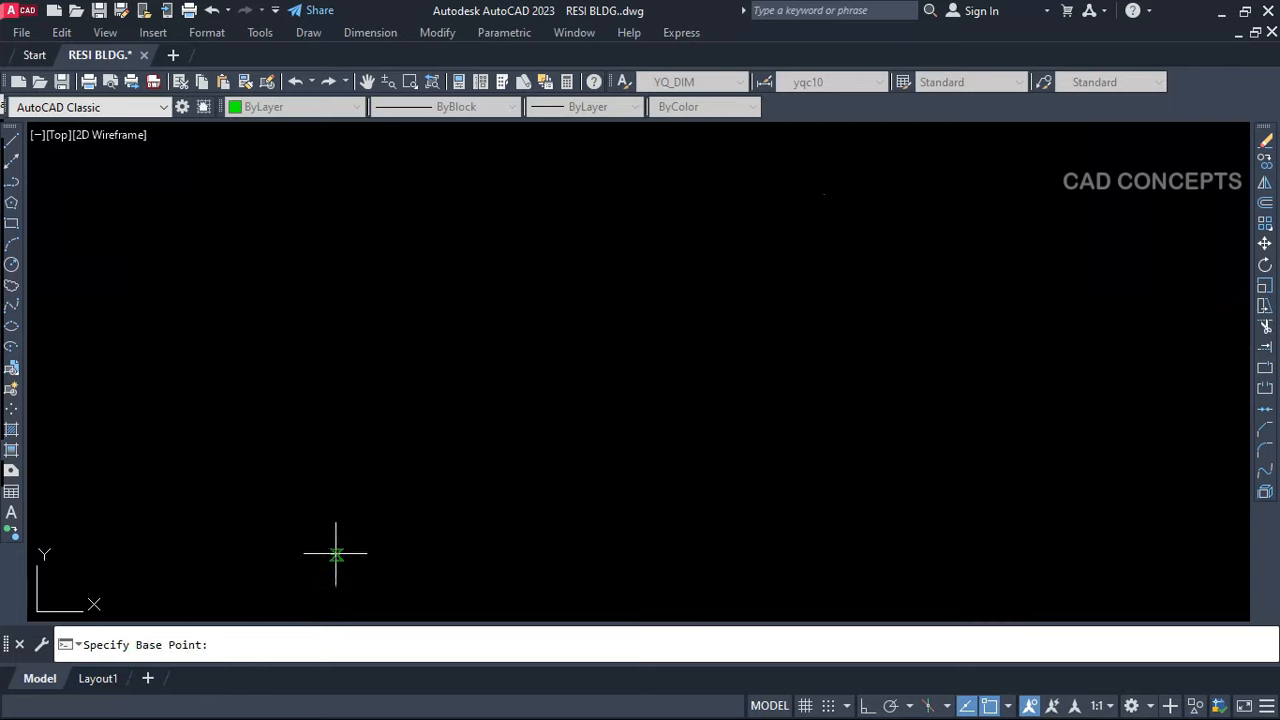
{"action": "left_click", "coordinate": [336, 553]}
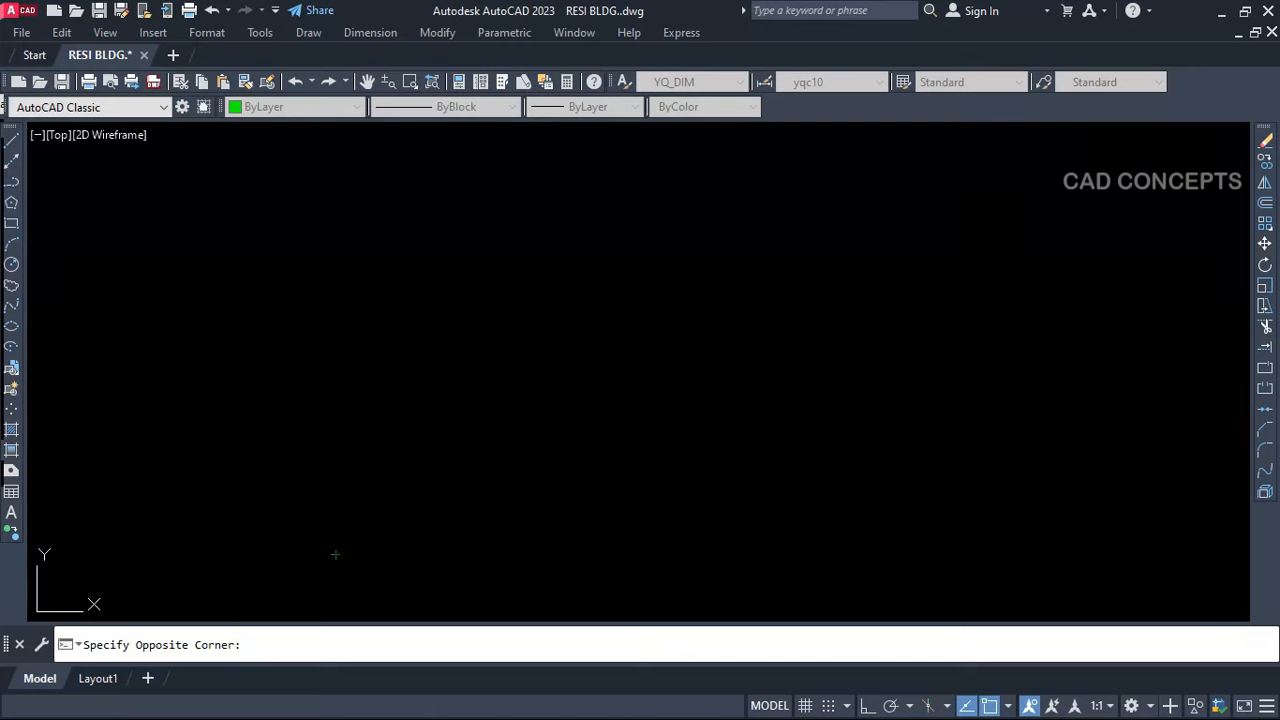
{"action": "left_click", "coordinate": [823, 194]}
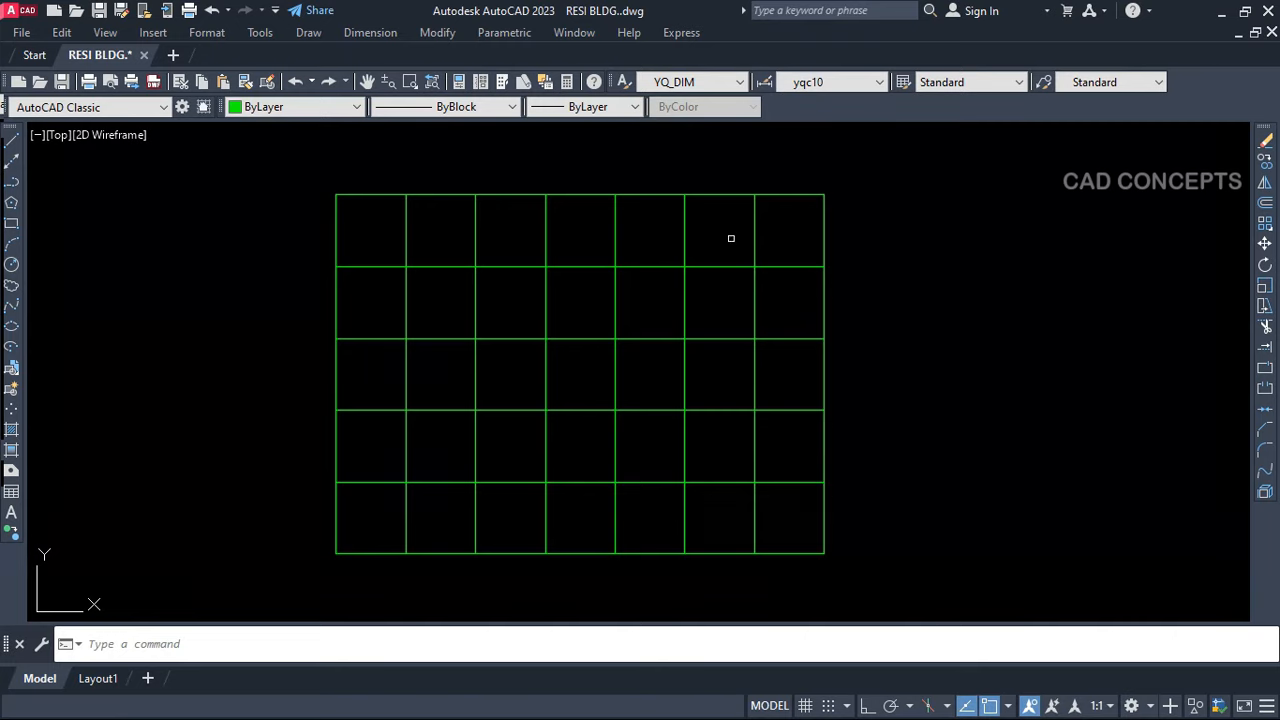
{"action": "key", "text": "ctrl+z"}
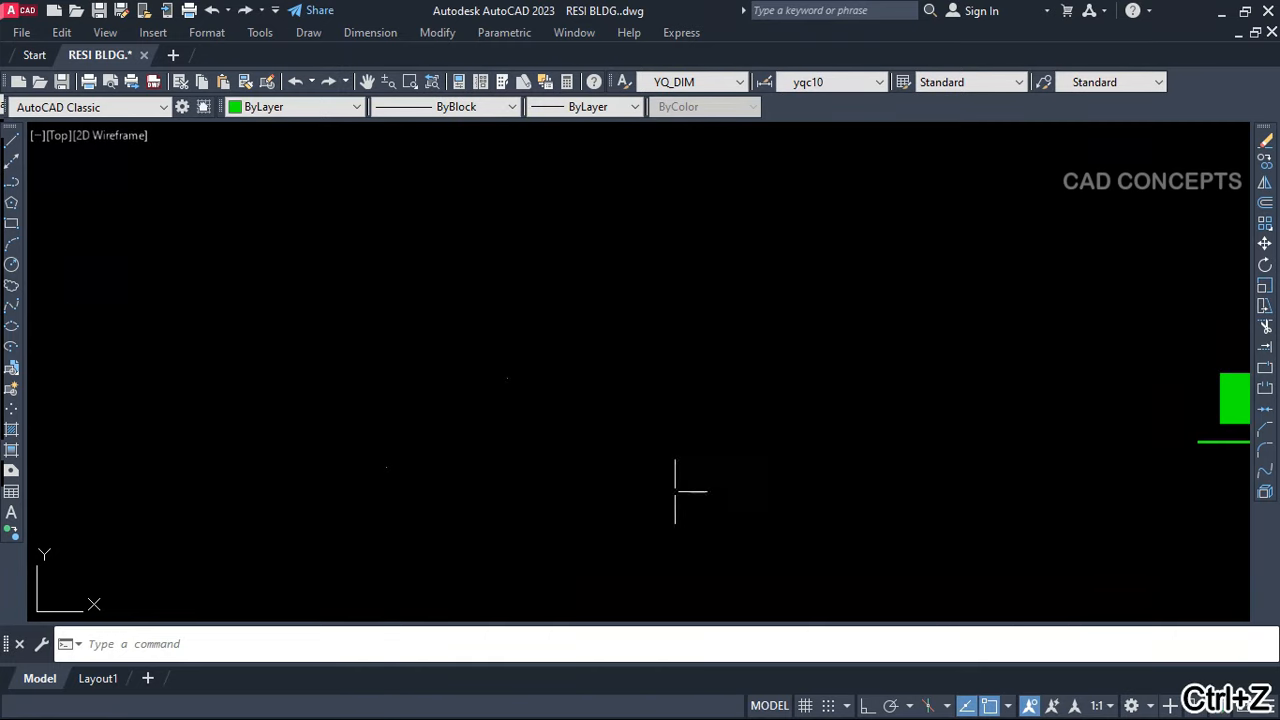
{"action": "key", "text": "ctrl+z"}
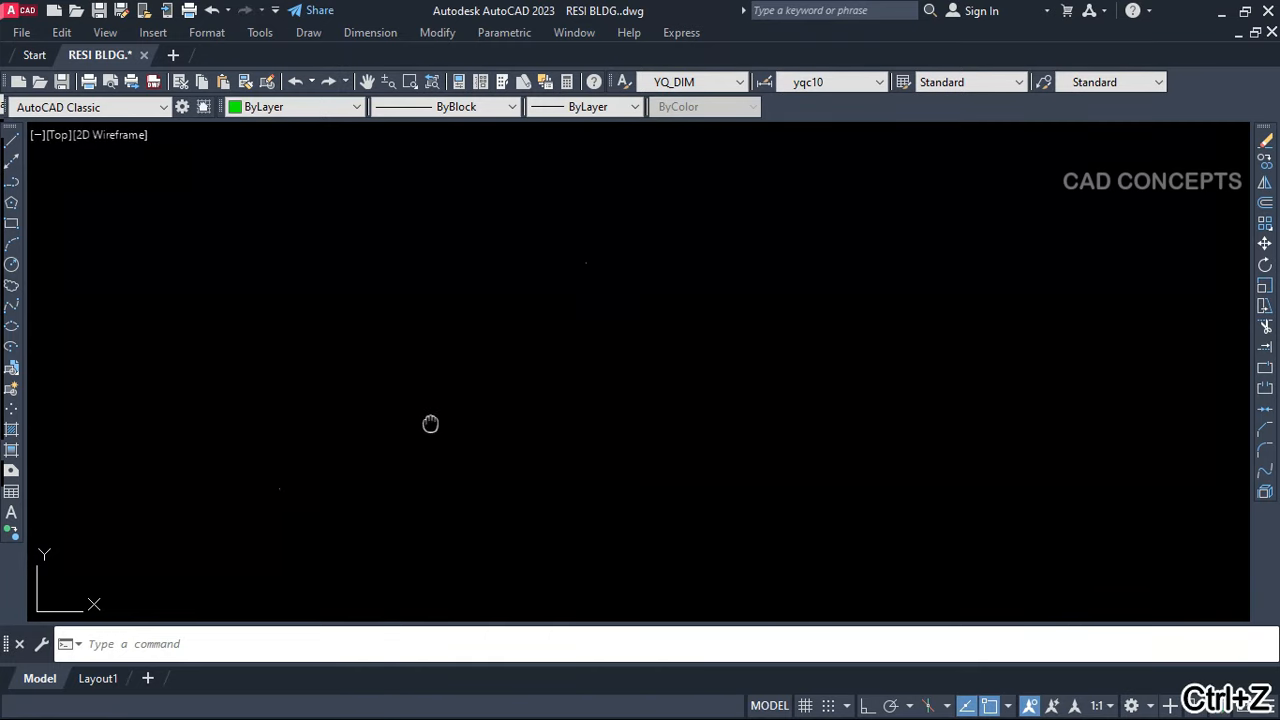
Use DGRID to draw a grid with 30 columns between the same two diagonal points
{"action": "middle_click_drag", "start_coordinate": [430, 424], "coordinate": [521, 437]}
{"action": "scroll", "coordinate": [482, 440], "scroll_direction": "up", "scroll_amount": 2}
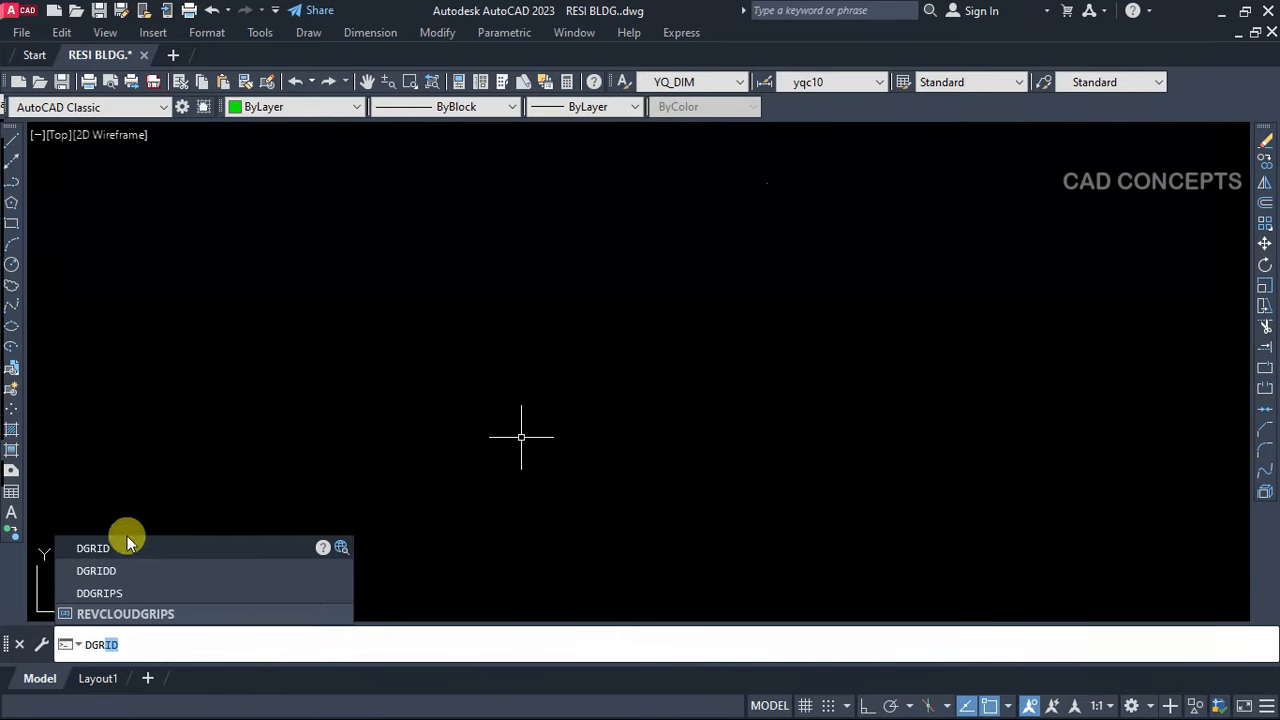
{"action": "left_click", "coordinate": [126, 546]}
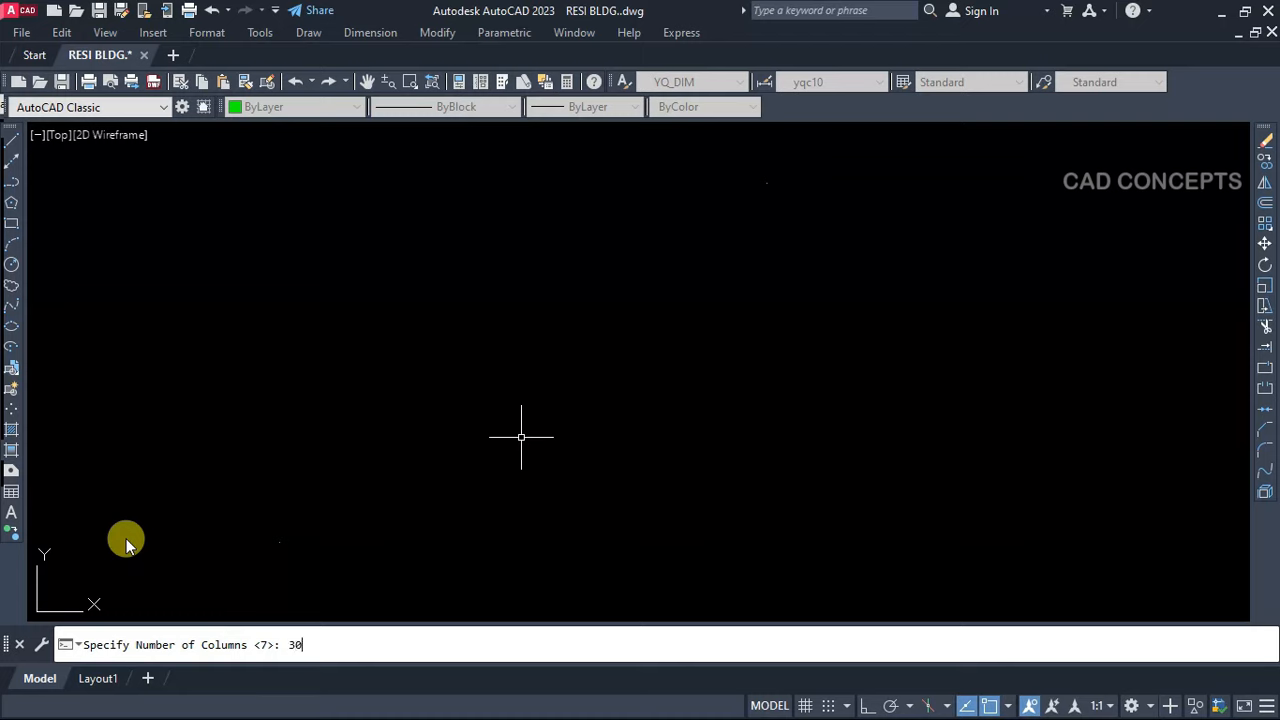
{"action": "key", "text": "Return"}
{"action": "left_click", "coordinate": [276, 540]}
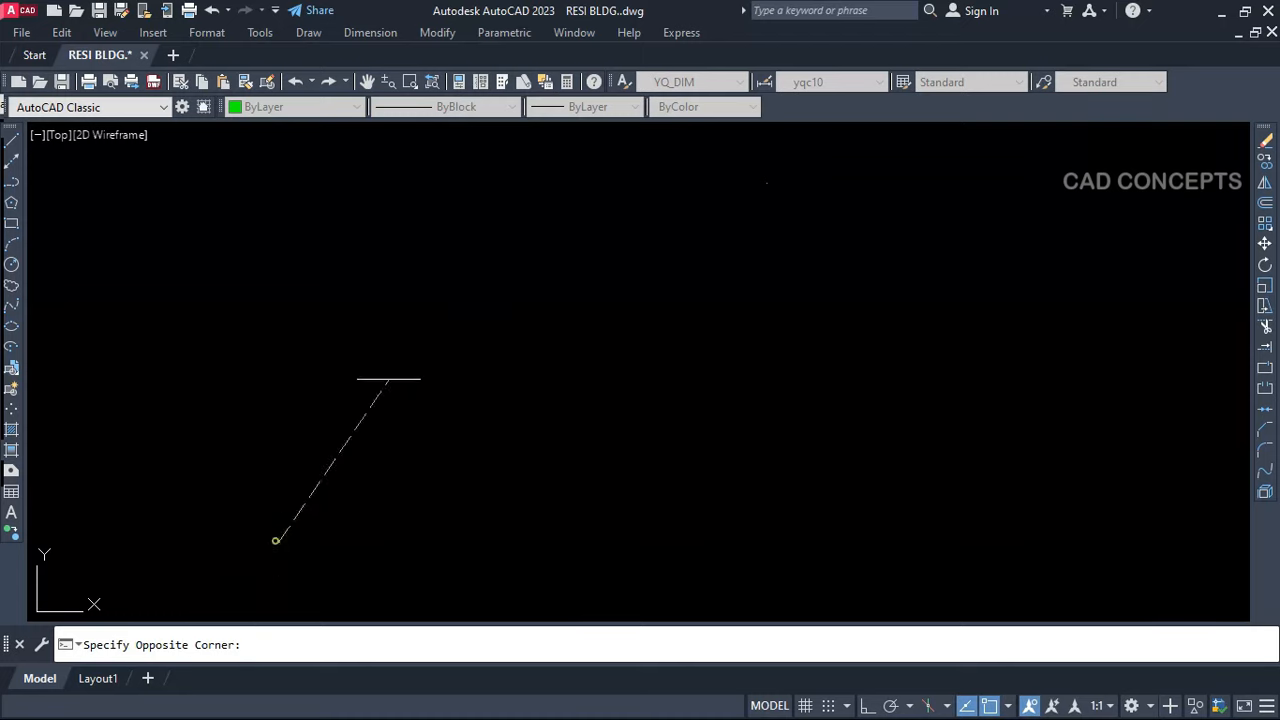
{"action": "left_click", "coordinate": [768, 183]}
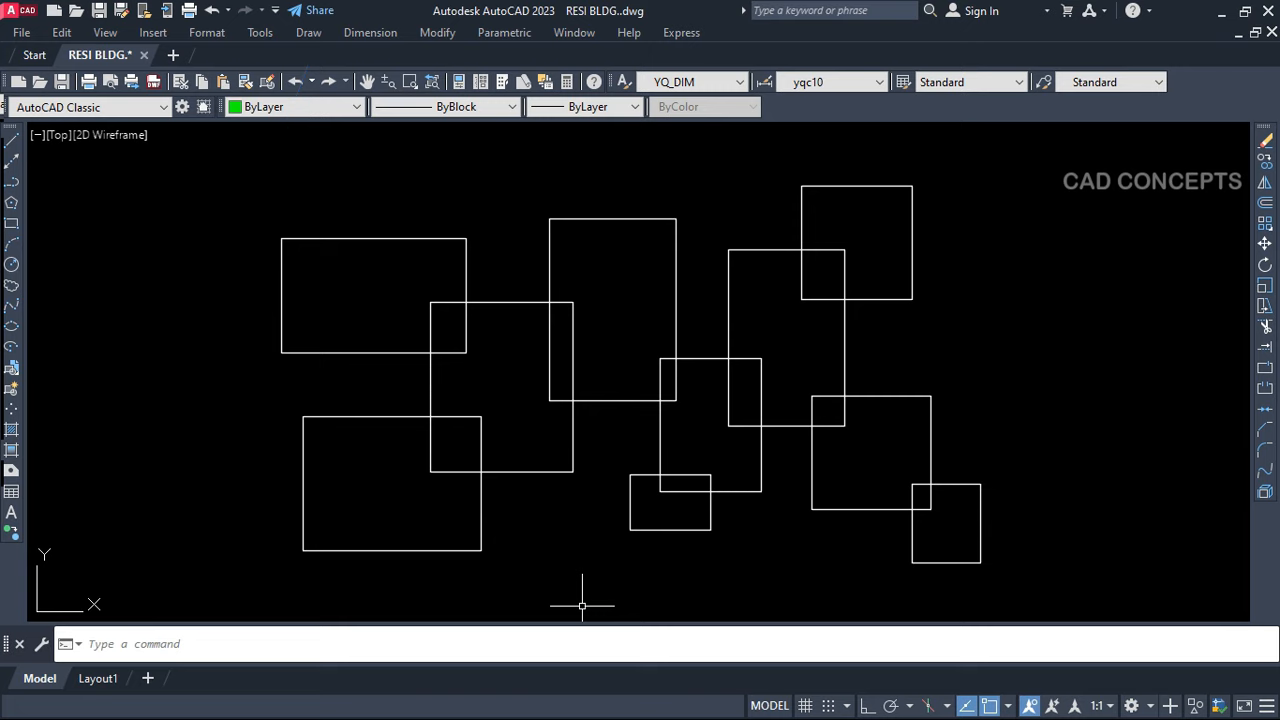
Use BBRN to draw one bounding rectangle around all the overlapping rectangles, and select it briefly to check it
{"action": "type", "text": "BBRN"}
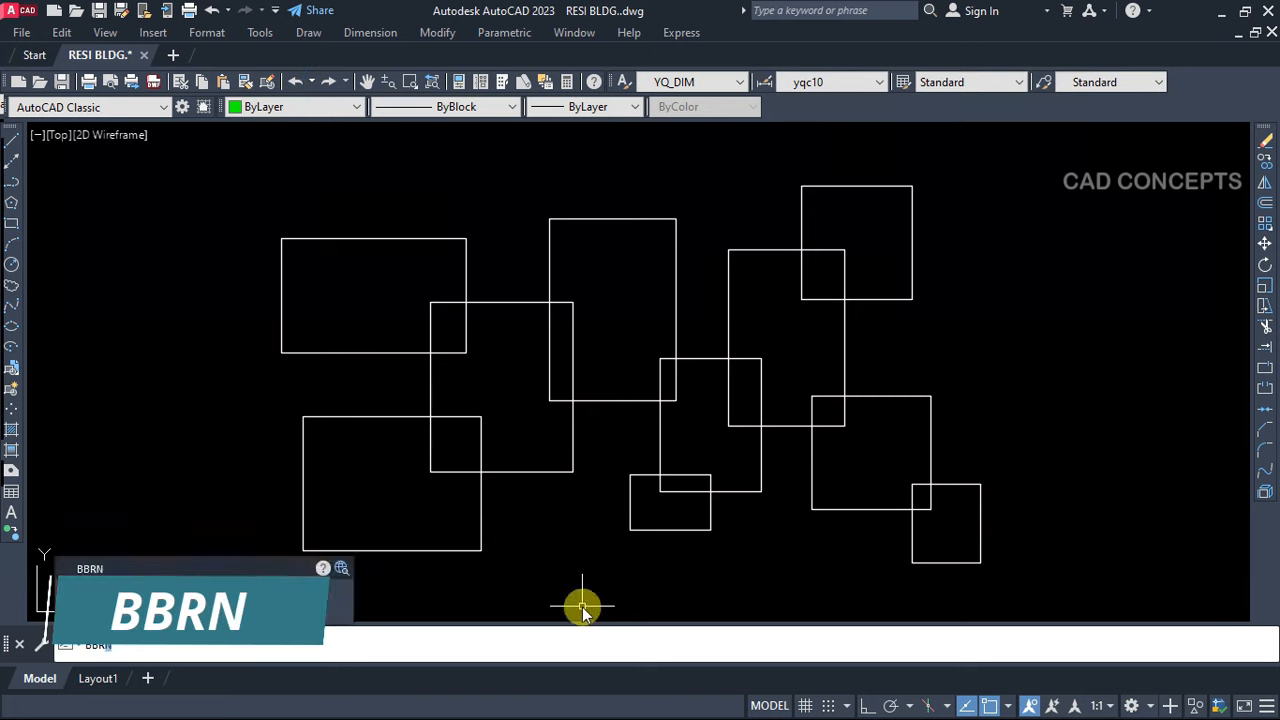
{"action": "key", "text": "Return"}
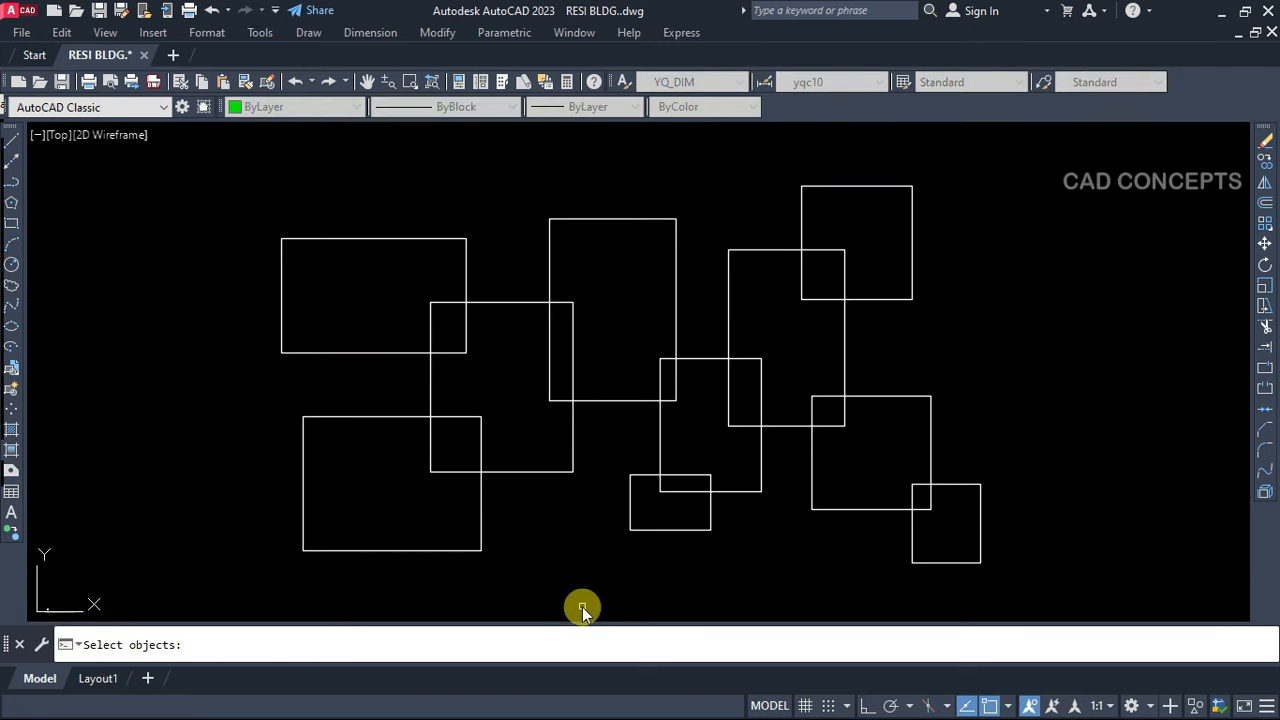
{"action": "left_click", "coordinate": [1067, 598]}
{"action": "left_click", "coordinate": [191, 176]}
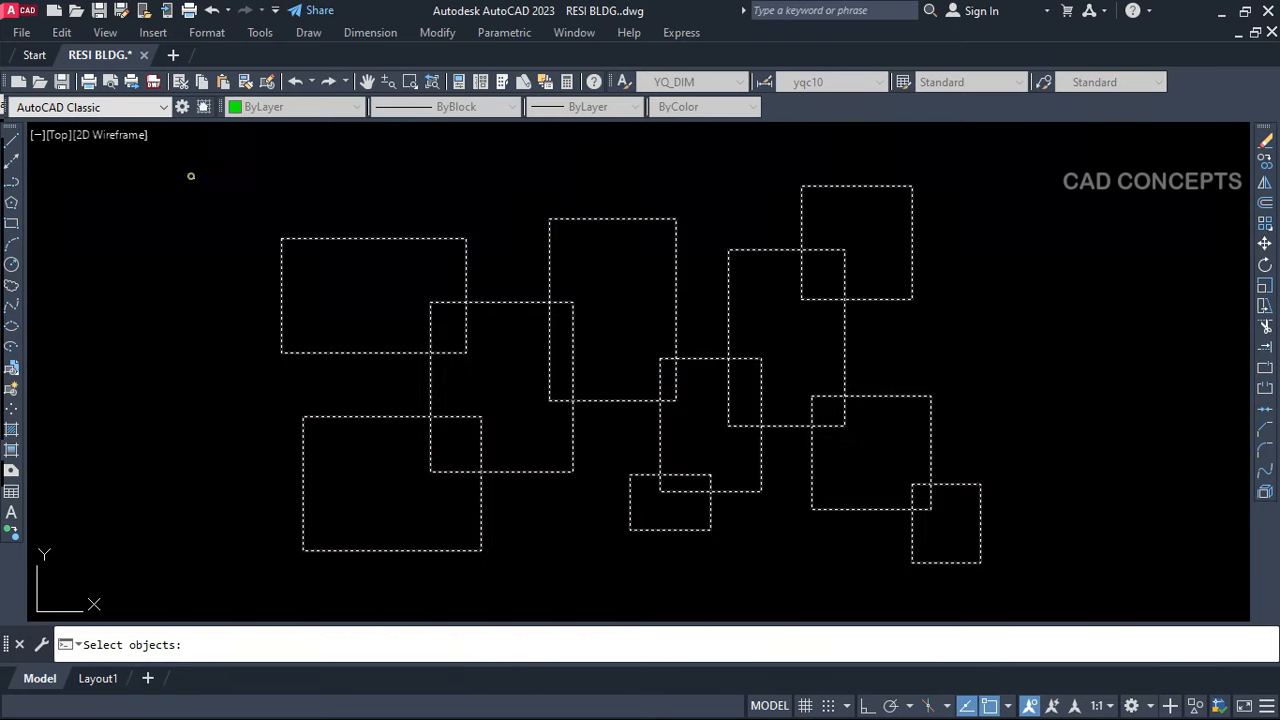
{"action": "key", "text": "Return"}
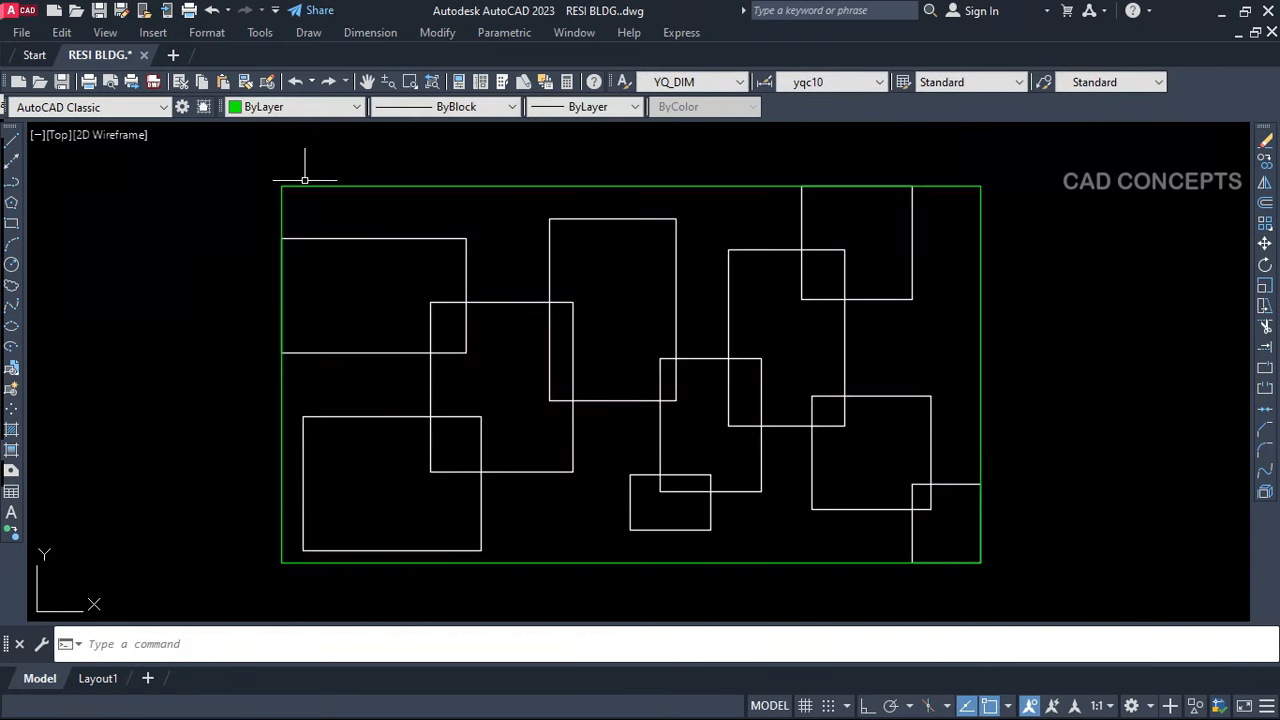
{"action": "left_click", "coordinate": [306, 186]}
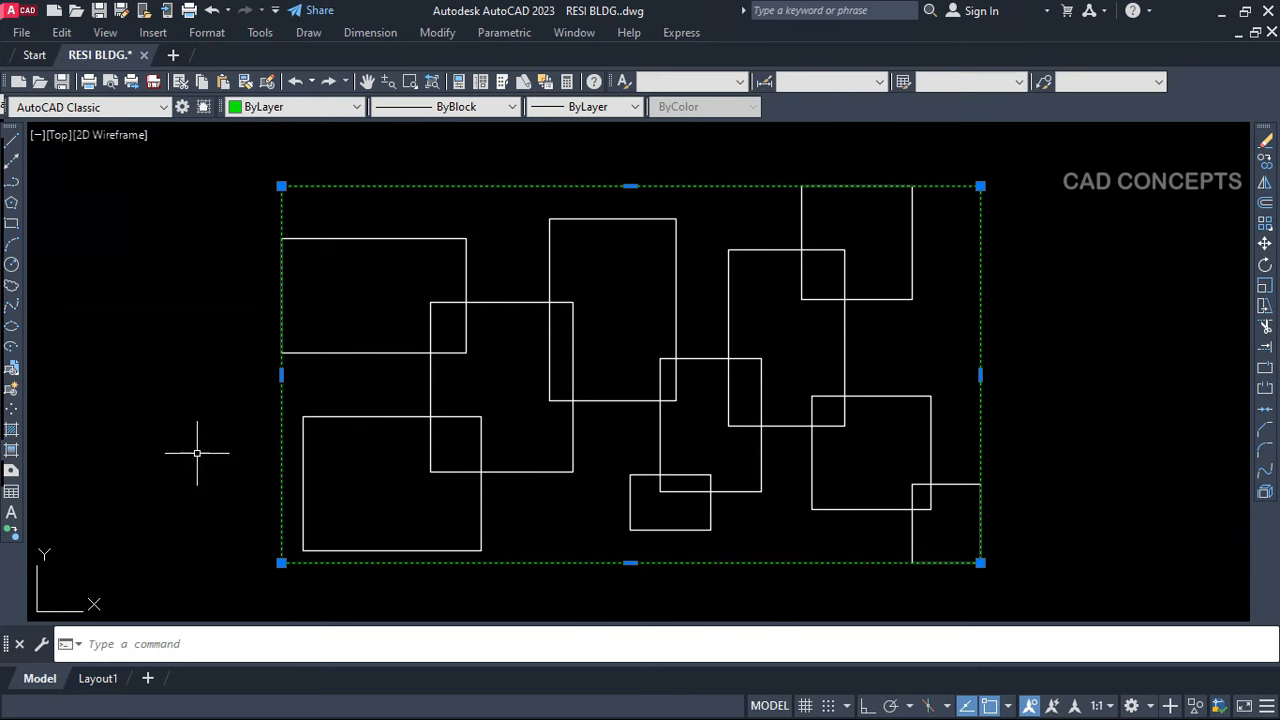
{"action": "key", "text": "Escape"}
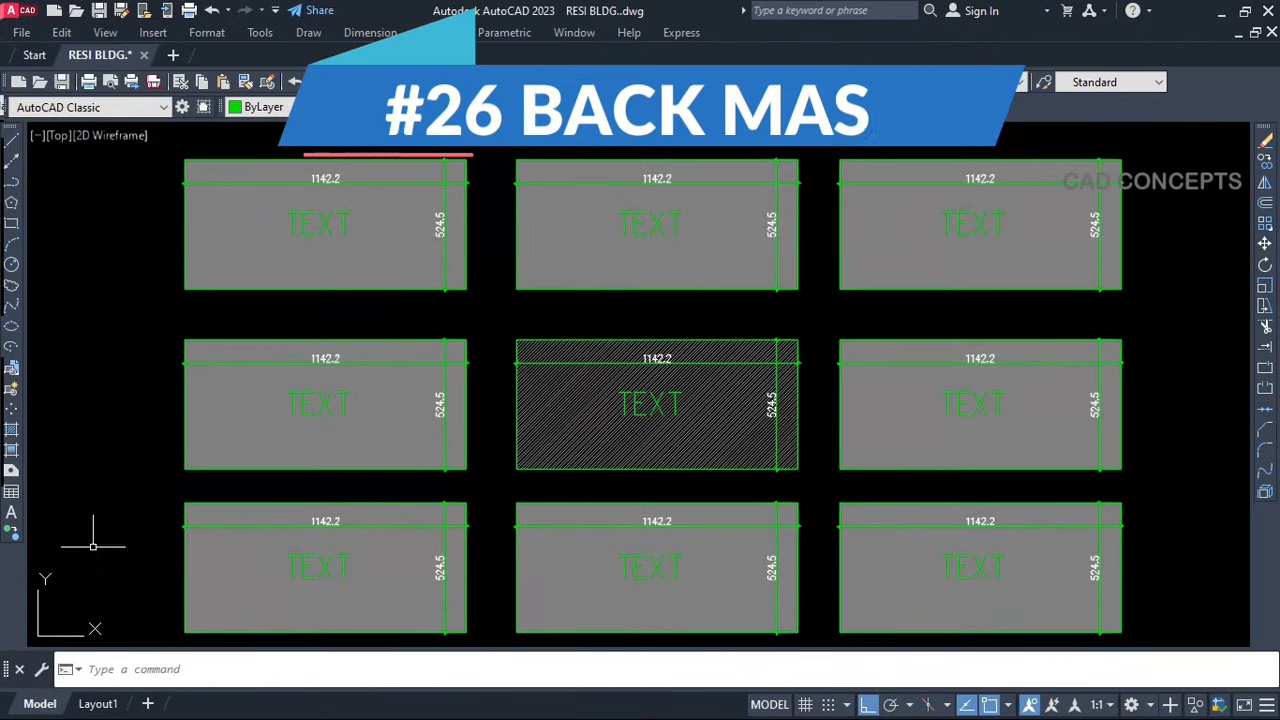
Use BMASK to apply a transparent background mask with offset 1.5 to the texts and dimensions of all nine hatched rectangles
{"action": "middle_click_drag", "start_coordinate": [110, 430], "coordinate": [115, 424]}
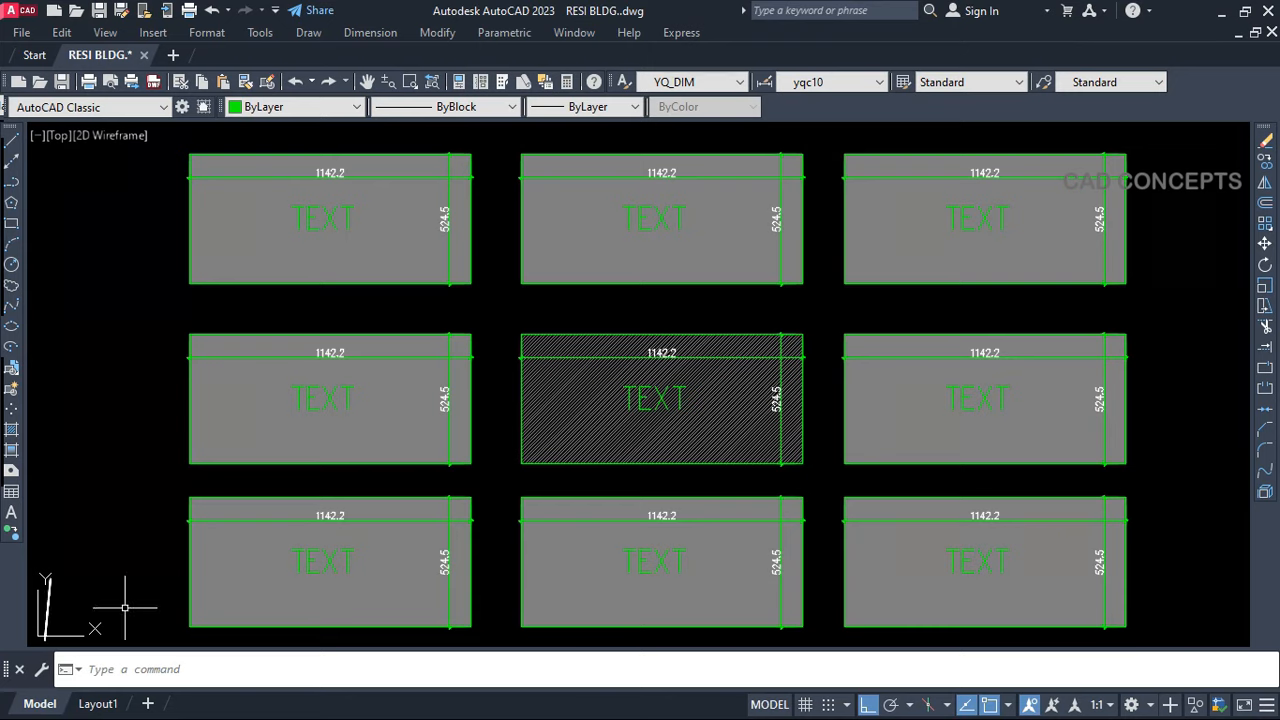
{"action": "type", "text": "BMAS"}
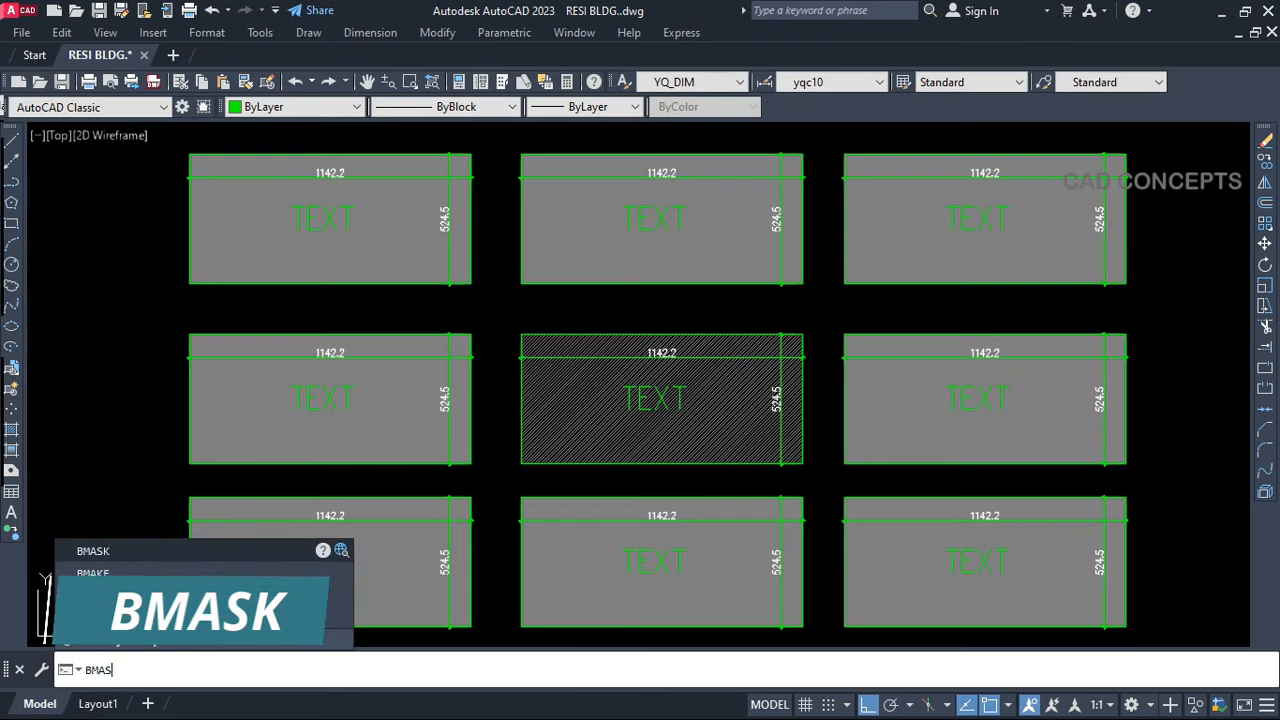
{"action": "type", "text": "K"}
{"action": "key", "text": "Return"}
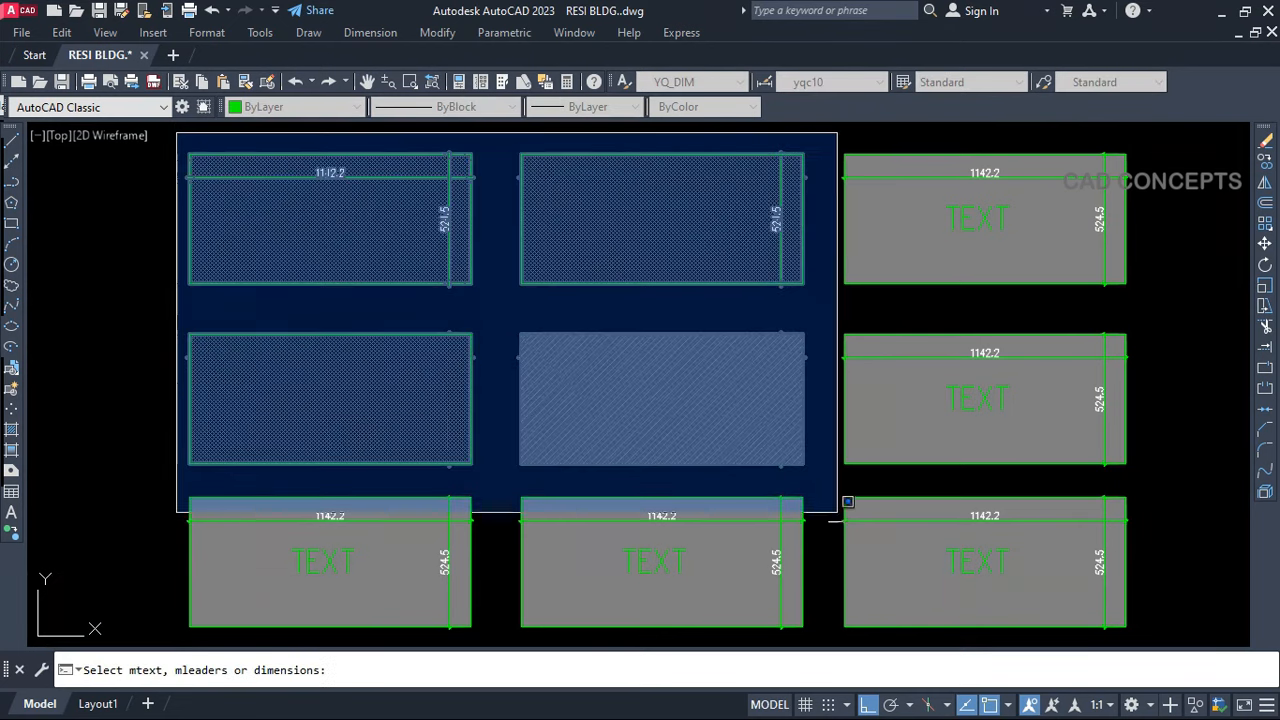
{"action": "left_click", "coordinate": [1141, 633]}
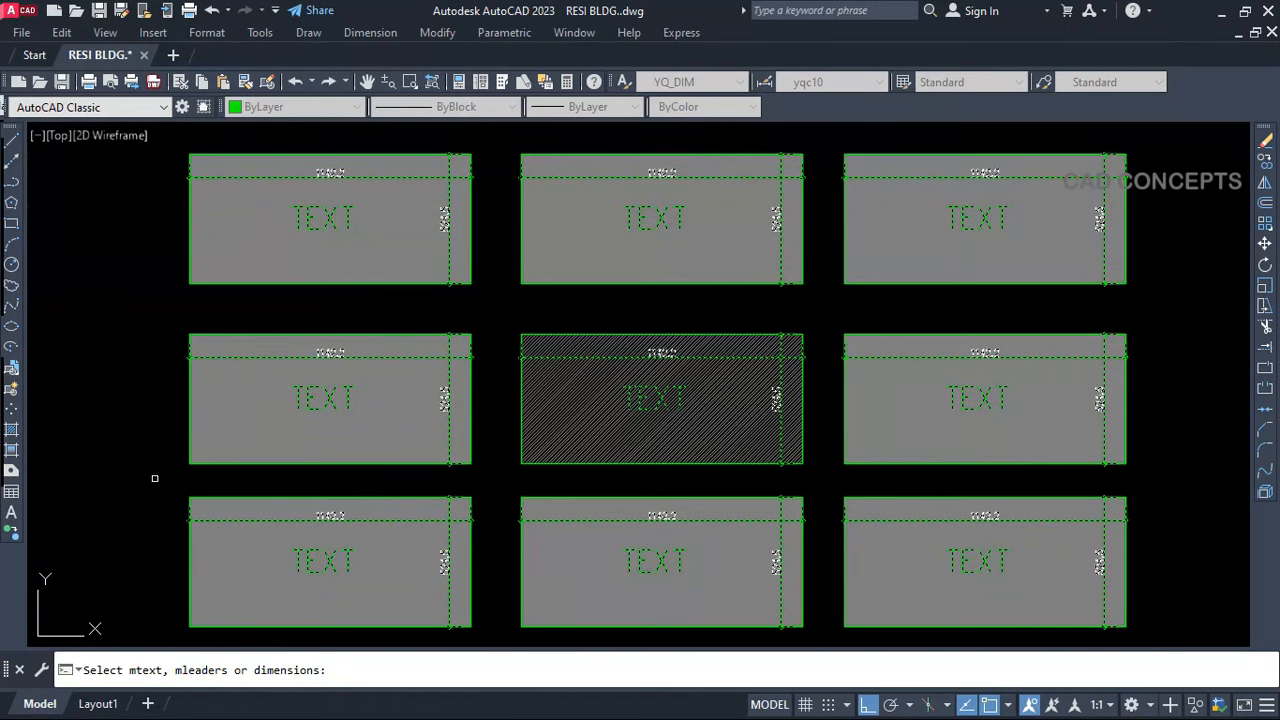
{"action": "key", "text": "Return"}
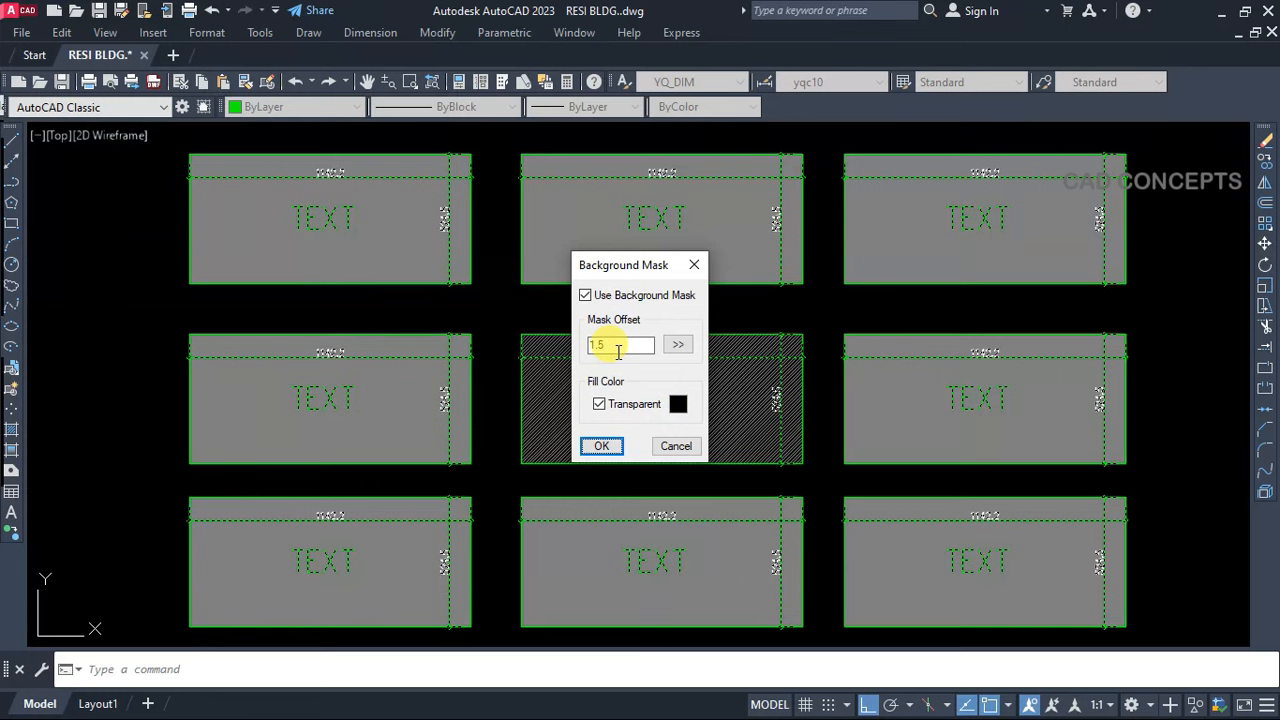
{"action": "left_click", "coordinate": [603, 446]}
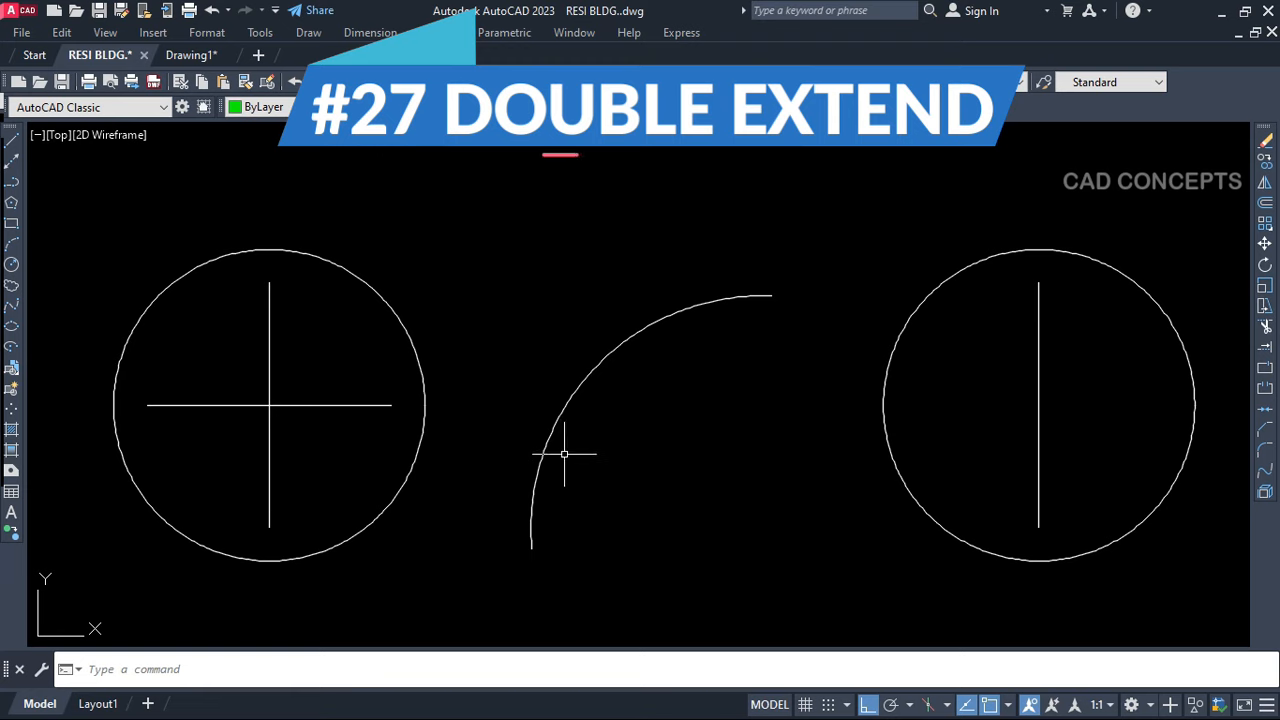
Use DEX to extend the lines and arc at both ends by the gap between the vertical line's upper end and the circle, and undo it
{"action": "middle_click_drag", "start_coordinate": [457, 558], "coordinate": [449, 554]}
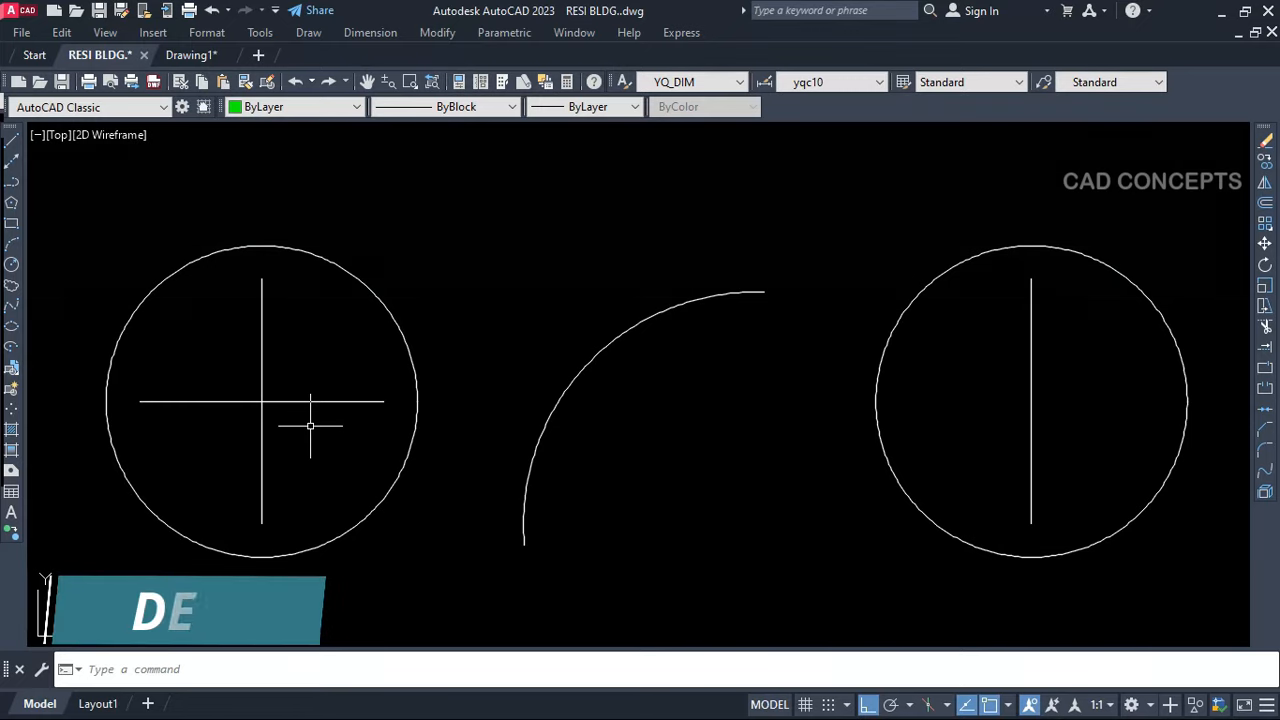
{"action": "type", "text": "DEX"}
{"action": "key", "text": "Return"}
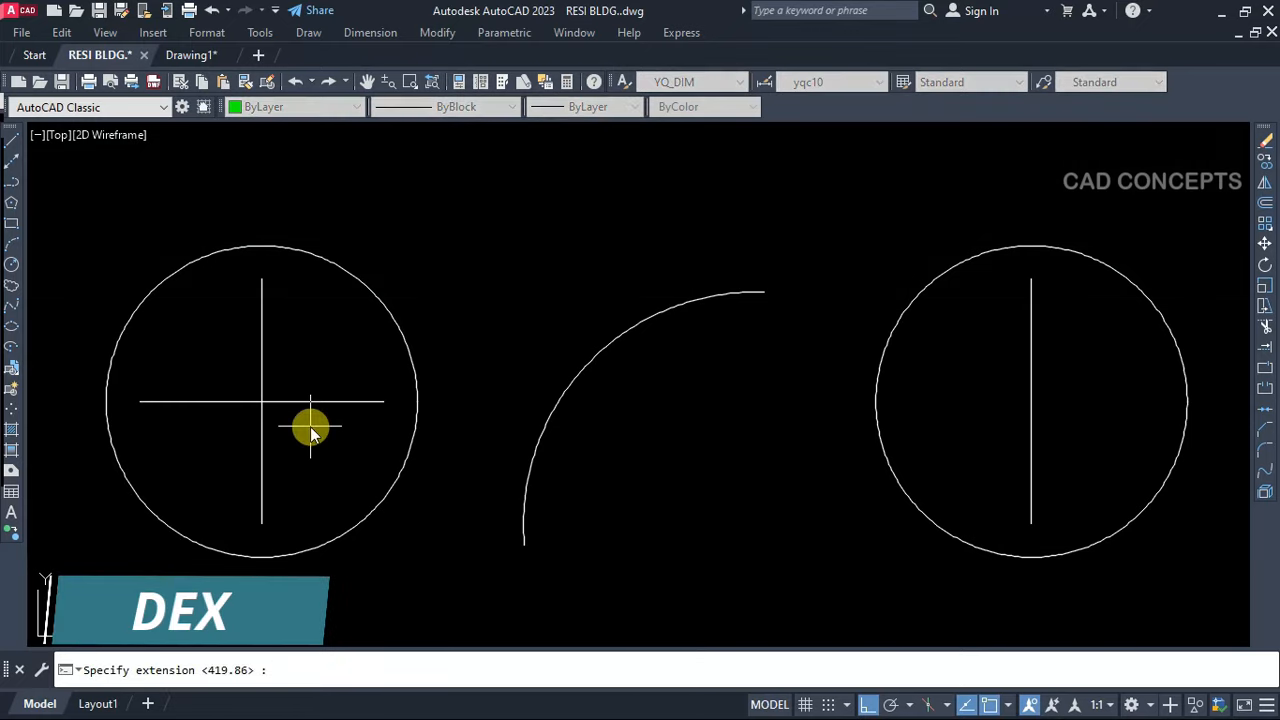
{"action": "left_click", "coordinate": [262, 279]}
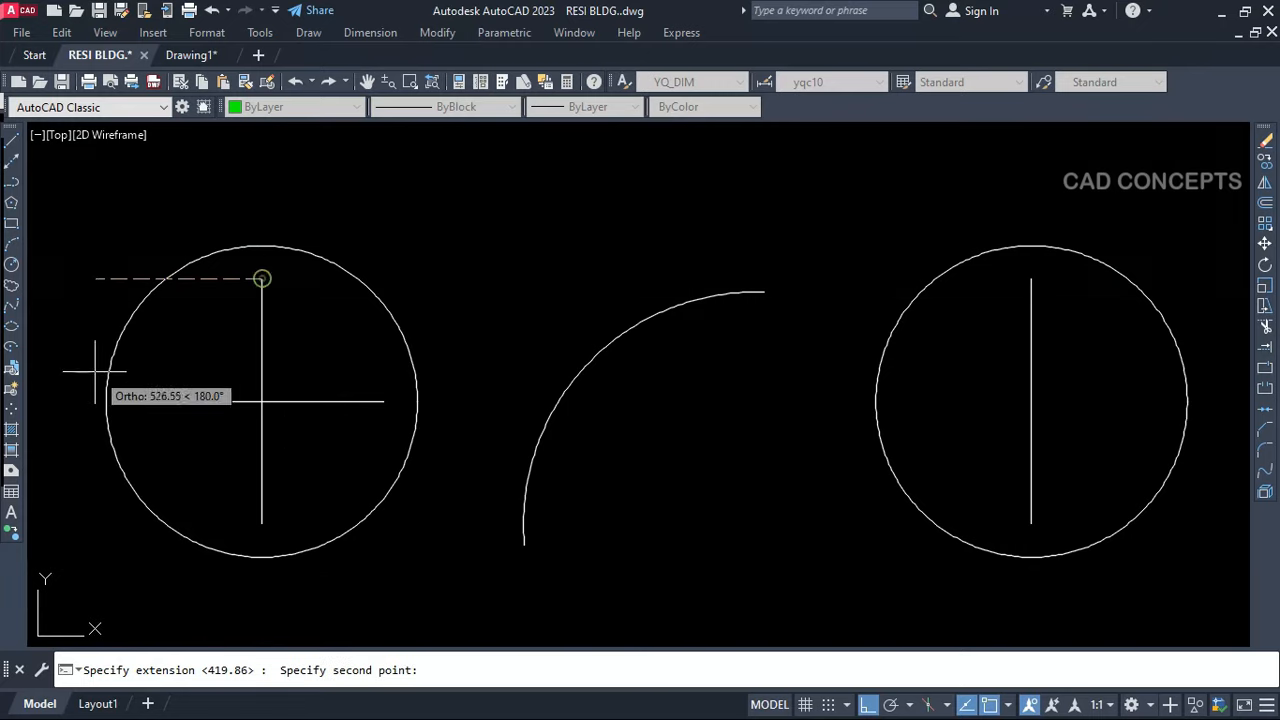
{"action": "left_click", "coordinate": [262, 245]}
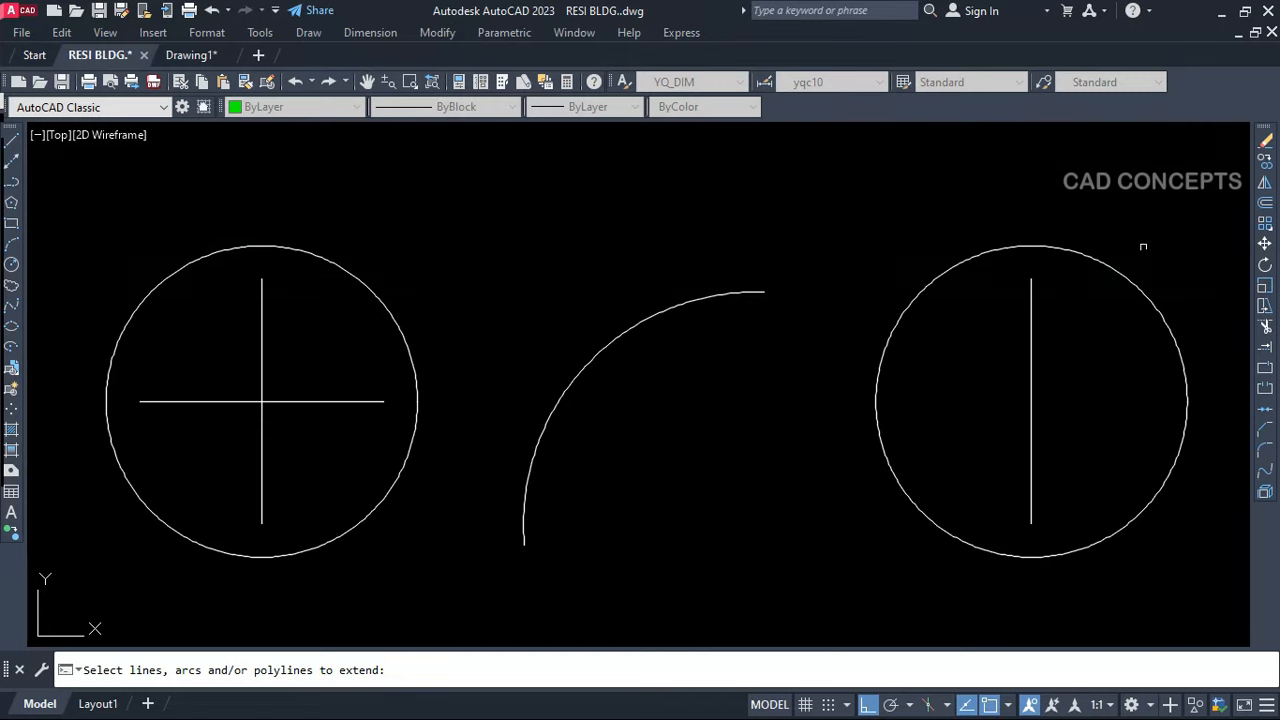
{"action": "left_click", "coordinate": [1097, 310]}
{"action": "left_click", "coordinate": [250, 459]}
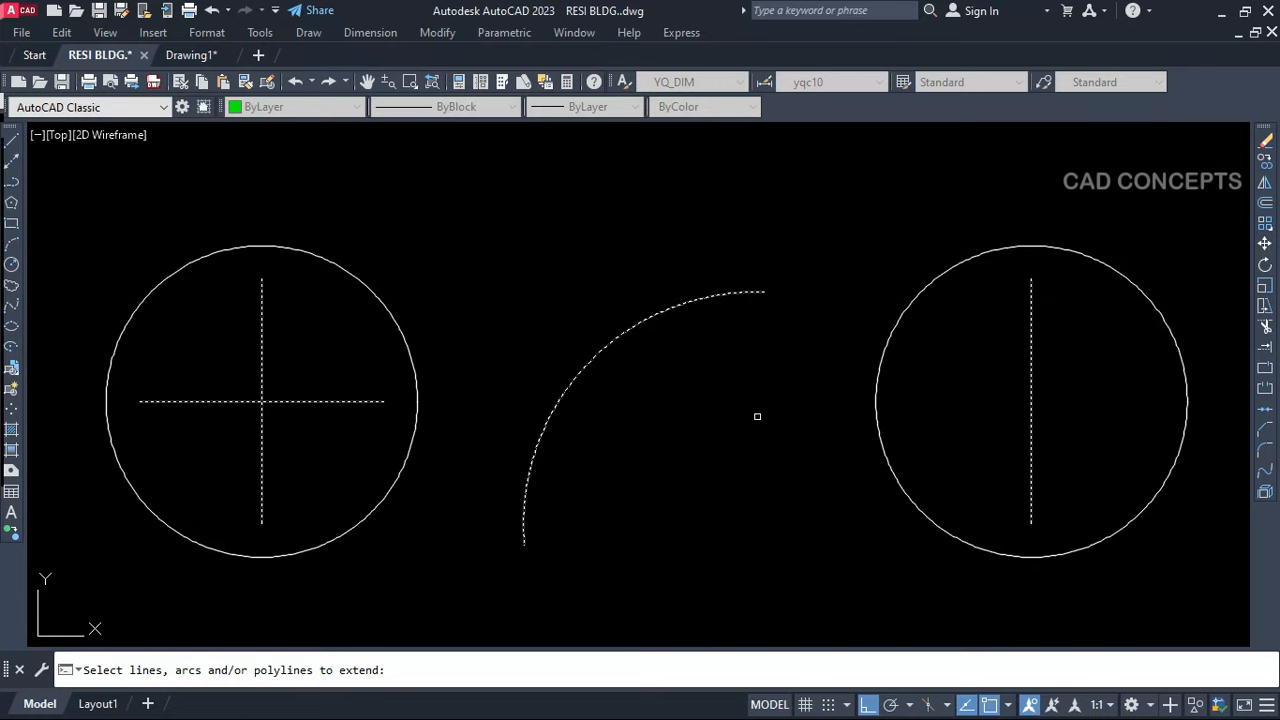
{"action": "key", "text": "Return"}
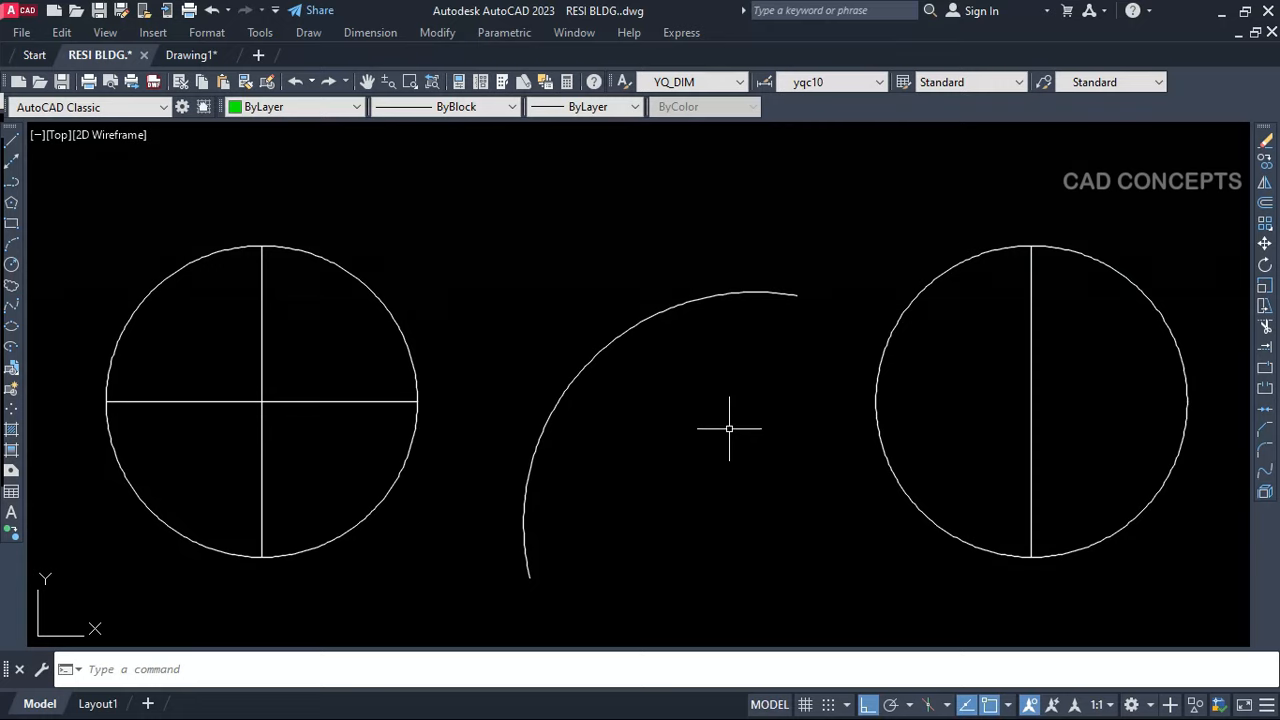
{"action": "key", "text": "ctrl+z"}
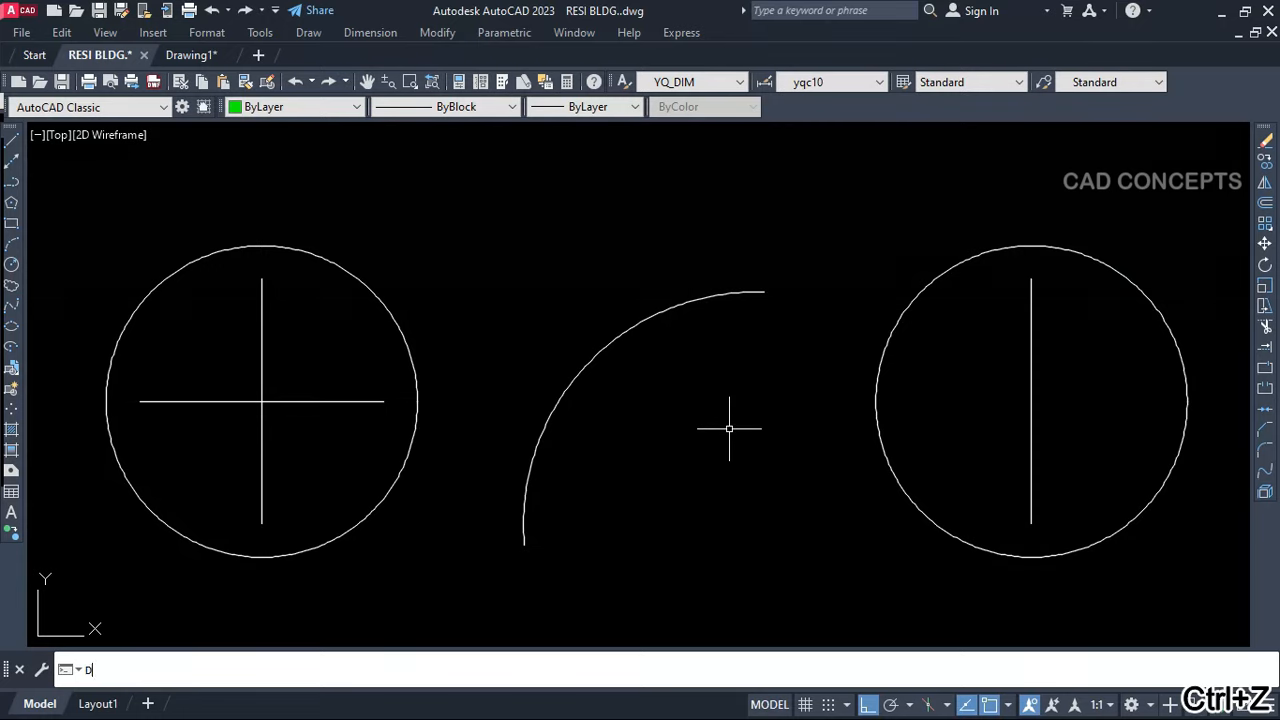
Extend the lines and arc at both ends with DEX by the gap between the horizontal line's end and the circle
{"action": "key", "text": "Return"}
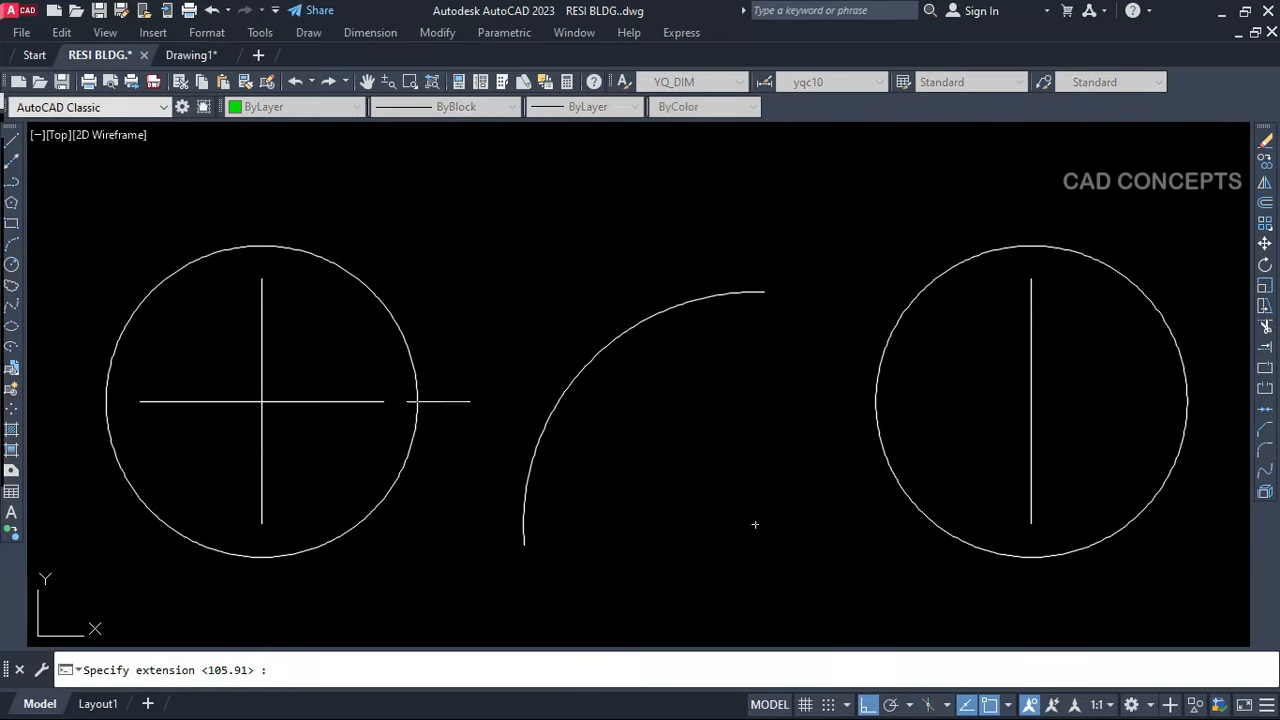
{"action": "left_click", "coordinate": [416, 400]}
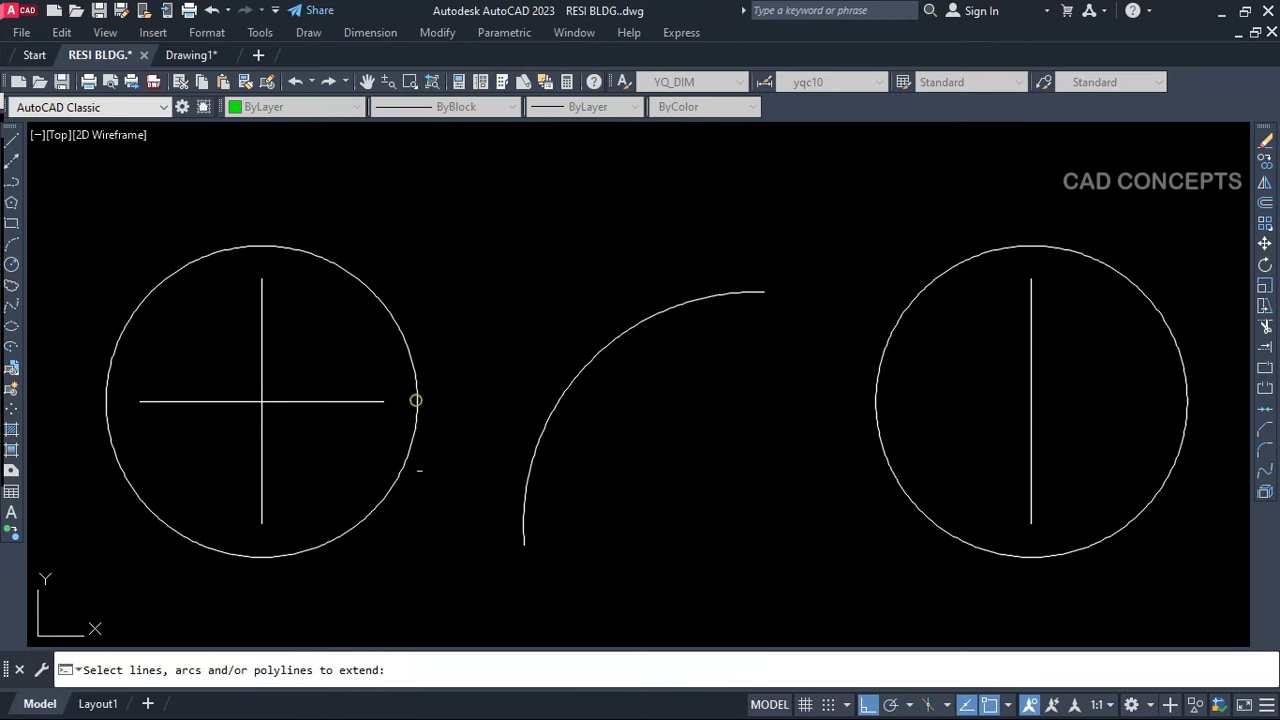
{"action": "left_click", "coordinate": [1066, 367]}
{"action": "left_click", "coordinate": [211, 448]}
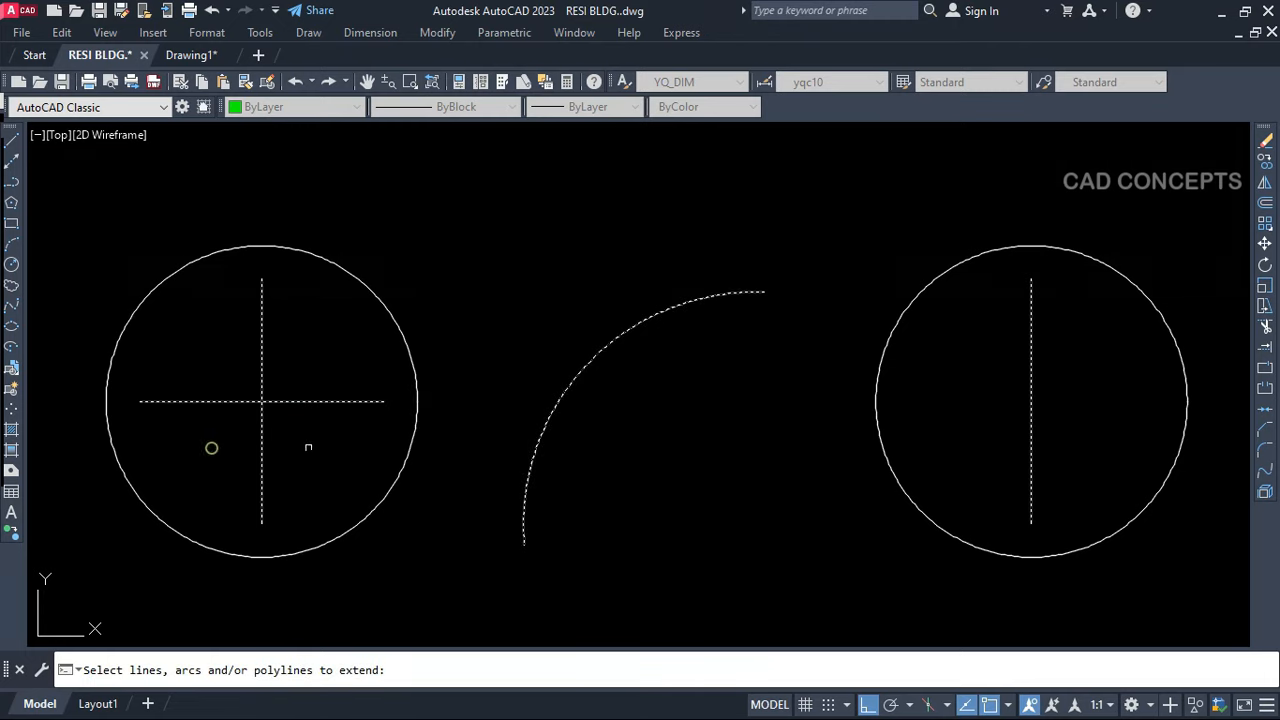
{"action": "key", "text": "Return"}
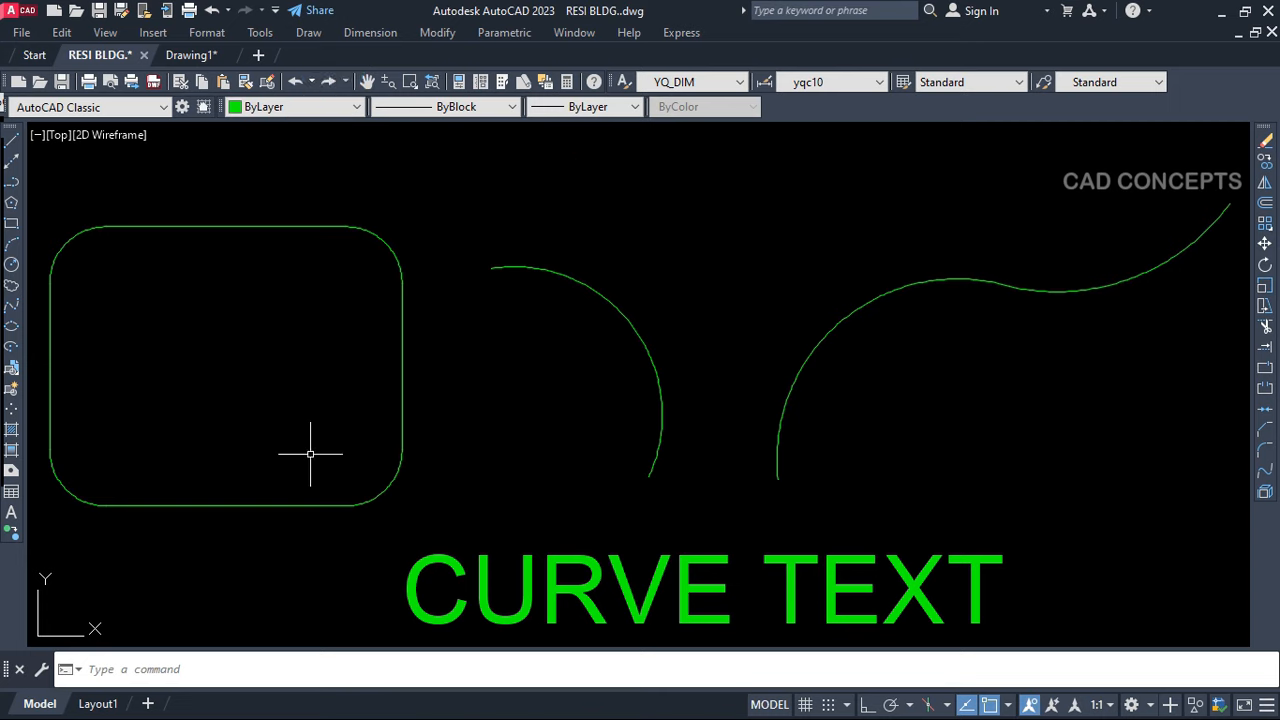
Run CURVETEXT with the existing CURVE TEXT string and the rounded rectangle as the curve
{"action": "type", "text": "uR"}
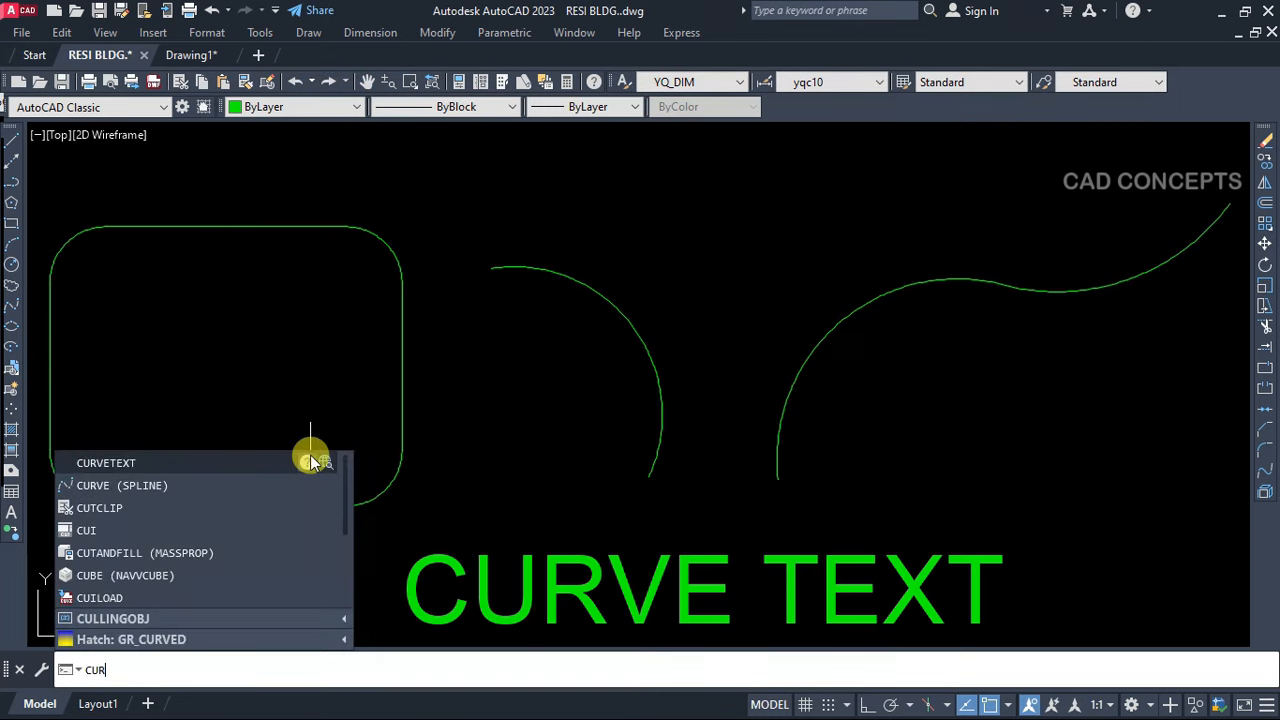
{"action": "type", "text": "VE"}
{"action": "left_click", "coordinate": [124, 573]}
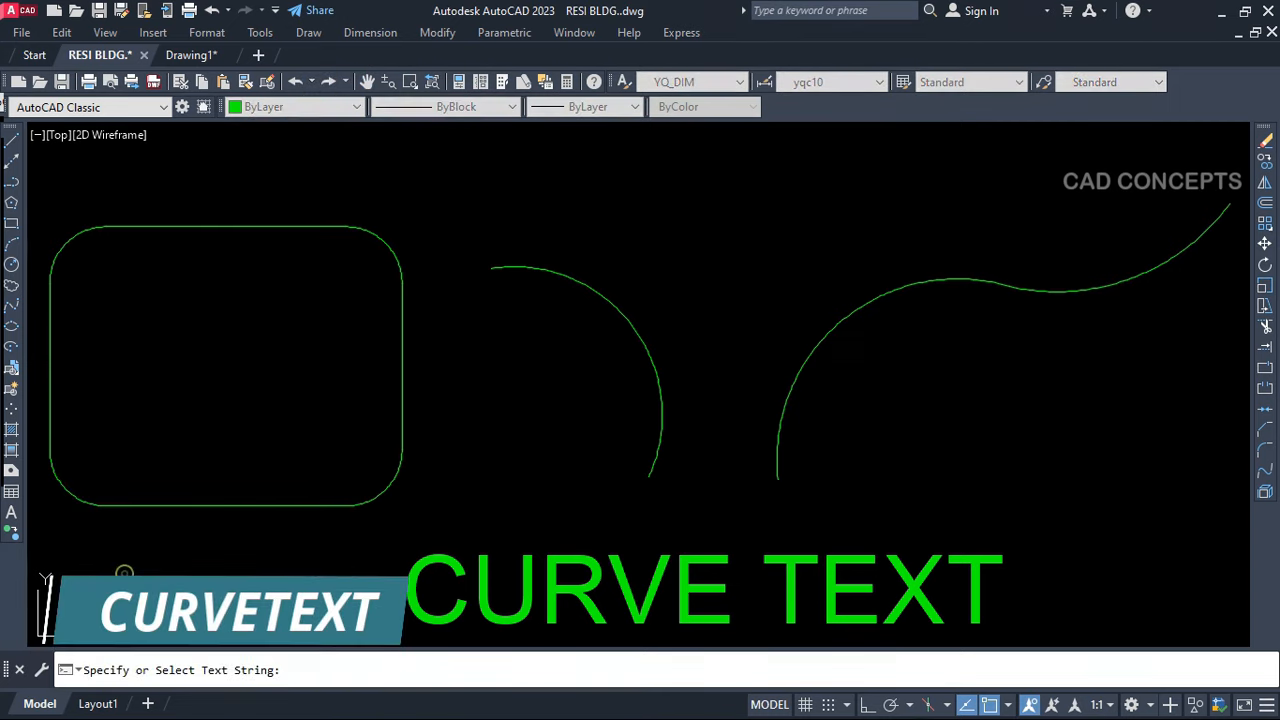
{"action": "left_click", "coordinate": [444, 617]}
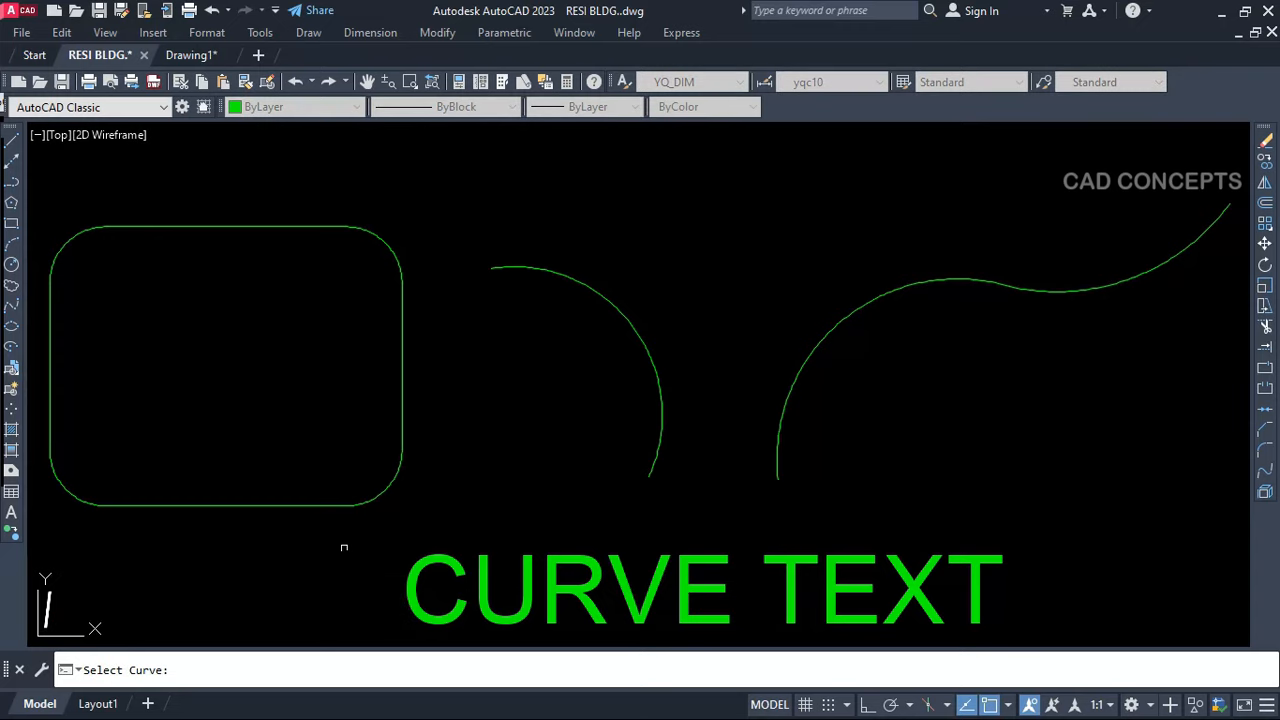
{"action": "left_click", "coordinate": [330, 502]}
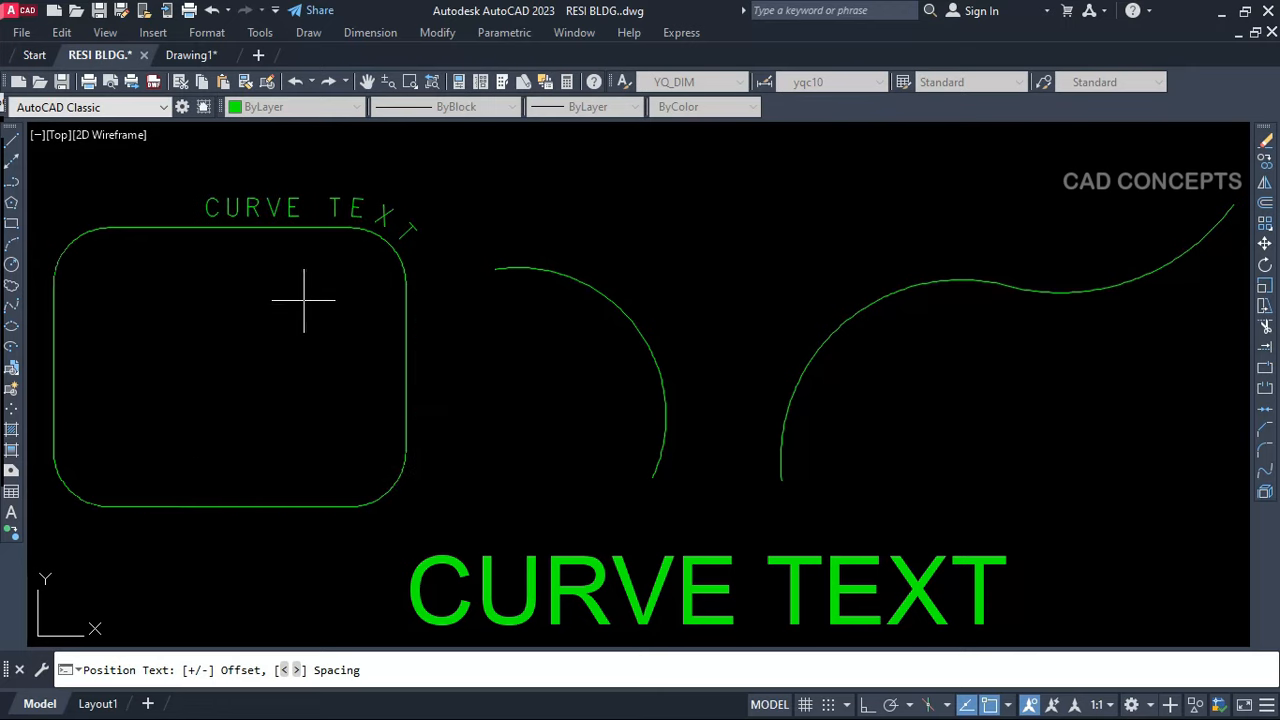
Adjust the curve text's offset inward and back outward so it sits just outside the rounded rectangle's upper edge
{"action": "key", "text": "minus"}
{"action": "key", "text": "minus"}
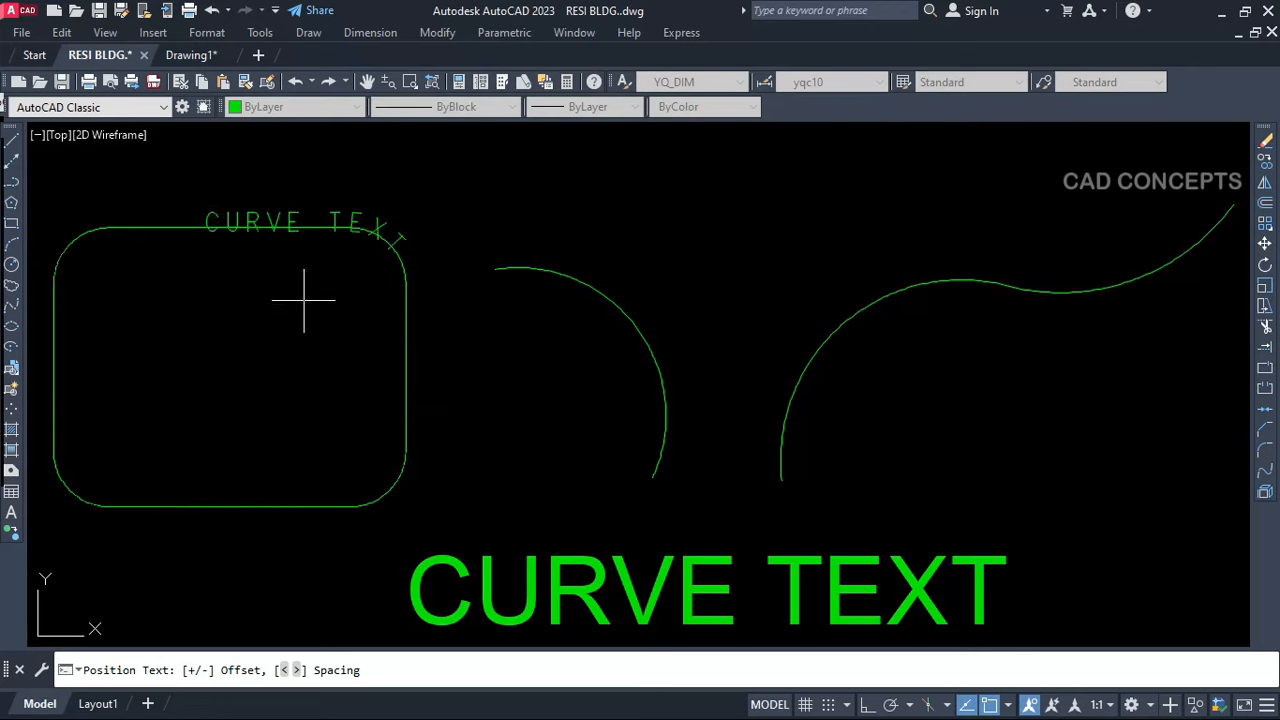
{"action": "key", "text": "plus"}
{"action": "key", "text": "plus"}
{"action": "key", "text": "plus"}
{"action": "key", "text": "plus"}
{"action": "key", "text": "plus"}
{"action": "key", "text": "plus"}
{"action": "key", "text": "plus"}
{"action": "key", "text": "plus"}
{"action": "key", "text": "plus"}
{"action": "key", "text": "plus"}
{"action": "key", "text": "plus"}
{"action": "key", "text": "plus"}
{"action": "key", "text": "plus"}
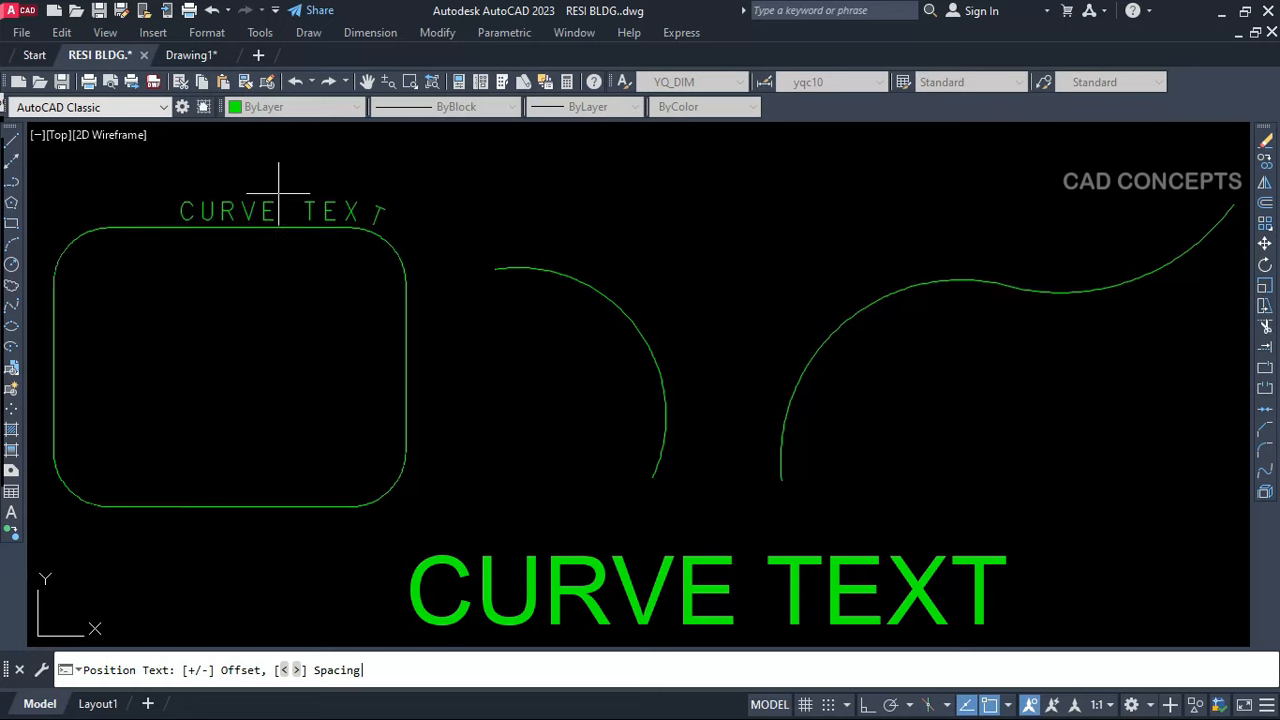
Adjust the curved text's offset from the rounded rectangle and place CURVE TEXT just below its lower edge
{"action": "key", "text": "minus"}
{"action": "key", "text": "minus"}
{"action": "key", "text": "minus"}
{"action": "key", "text": "minus"}
{"action": "key", "text": "minus"}
{"action": "key", "text": "plus"}
{"action": "key", "text": "plus"}
{"action": "key", "text": "plus"}
{"action": "key", "text": "plus"}
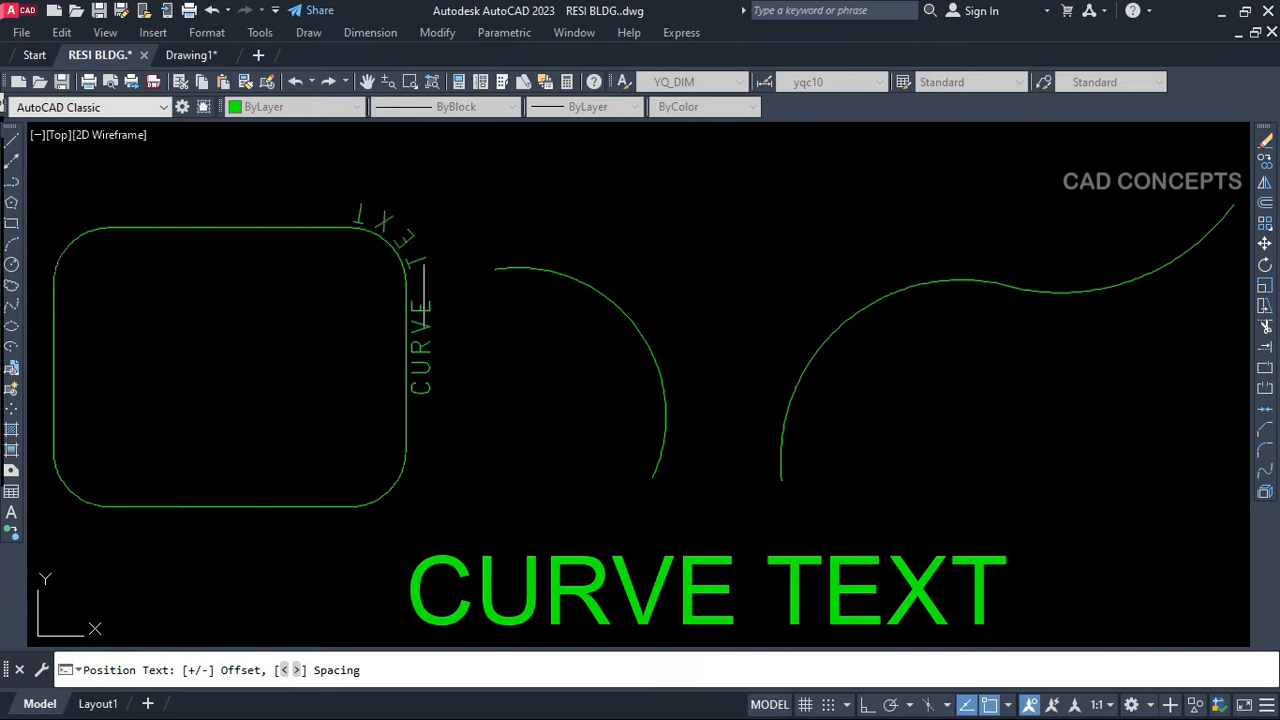
{"action": "left_click", "coordinate": [238, 545]}
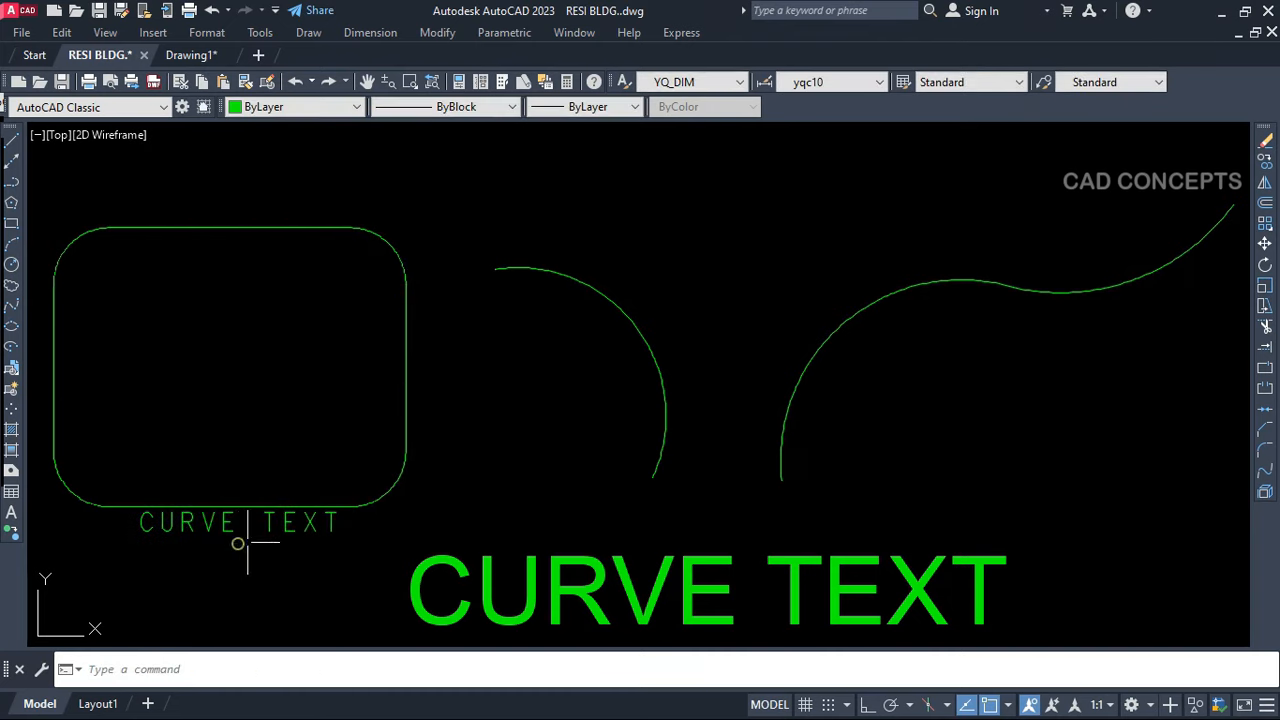
{"action": "left_click", "coordinate": [279, 540]}
{"action": "key", "text": "Escape"}
{"action": "key", "text": "Escape"}
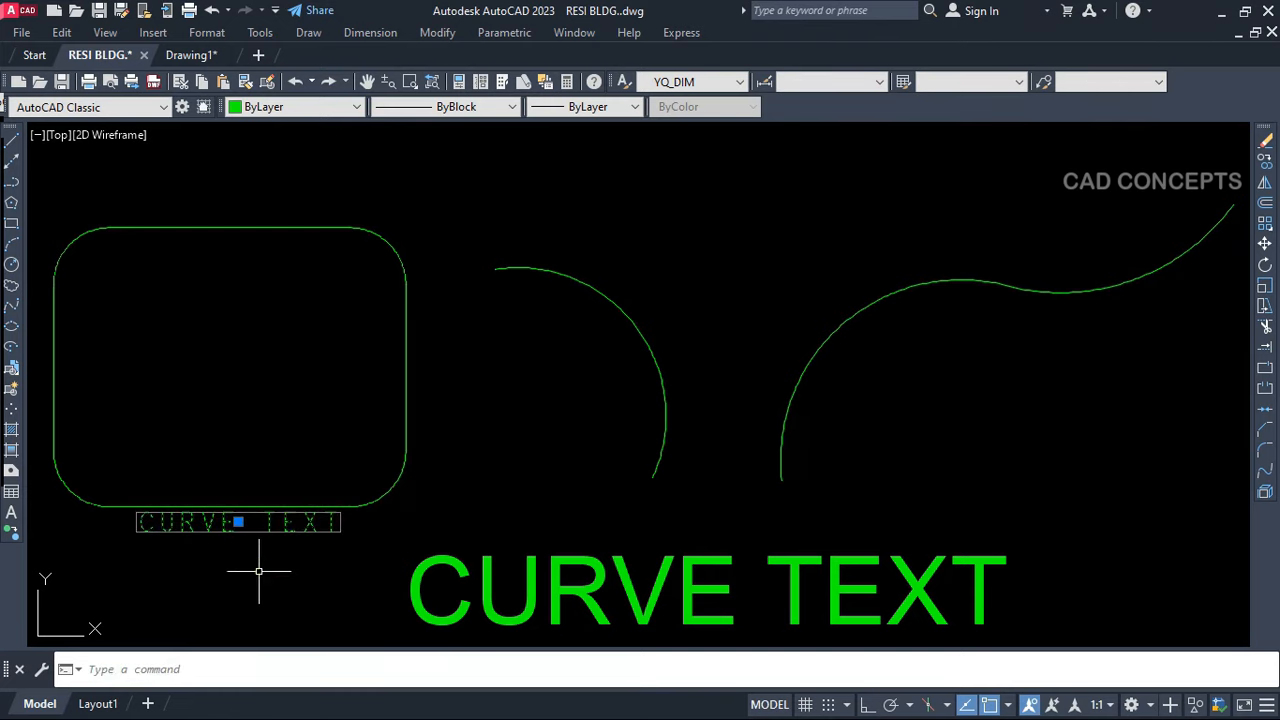
Align the large CURVE TEXT string along the middle arc, adjust its offset, and place it on the outer side
{"action": "key", "text": "Return"}
{"action": "left_click", "coordinate": [488, 560]}
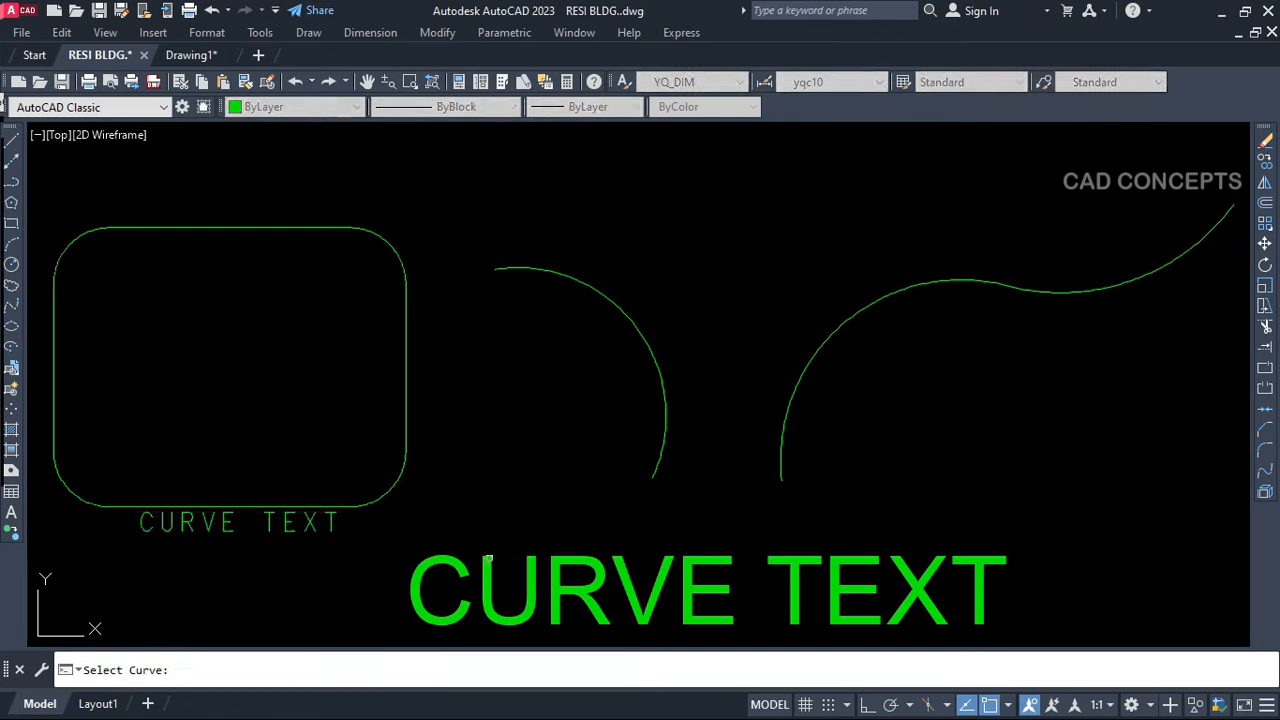
{"action": "left_click", "coordinate": [662, 458]}
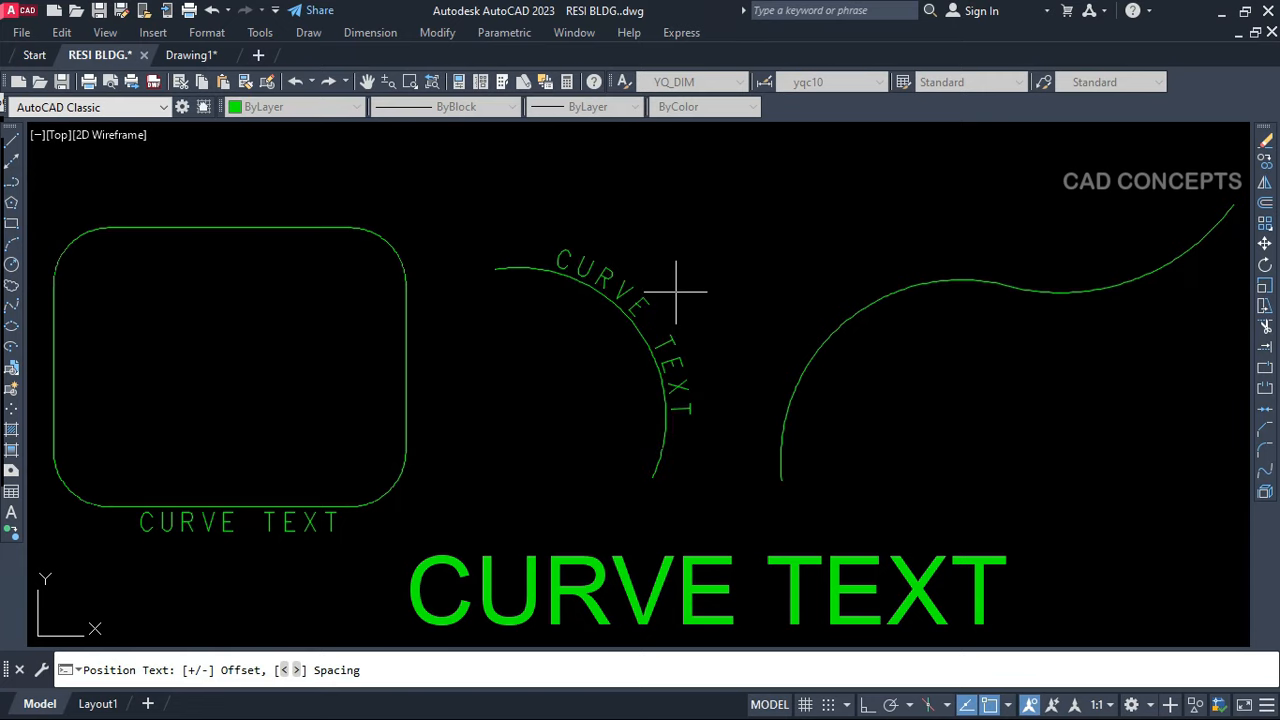
{"action": "key", "text": "minus"}
{"action": "key", "text": "minus"}
{"action": "key", "text": "minus"}
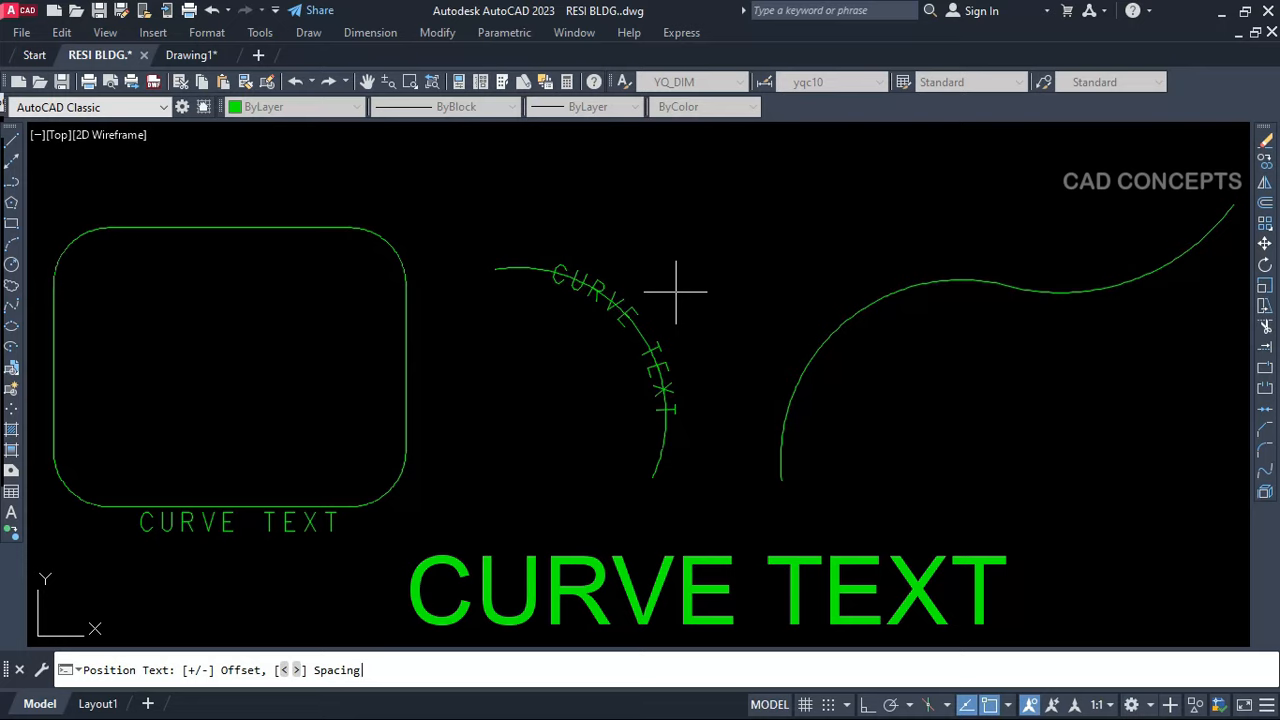
{"action": "key", "text": "plus"}
{"action": "key", "text": "plus"}
{"action": "key", "text": "plus"}
{"action": "key", "text": "plus"}
{"action": "key", "text": "plus"}
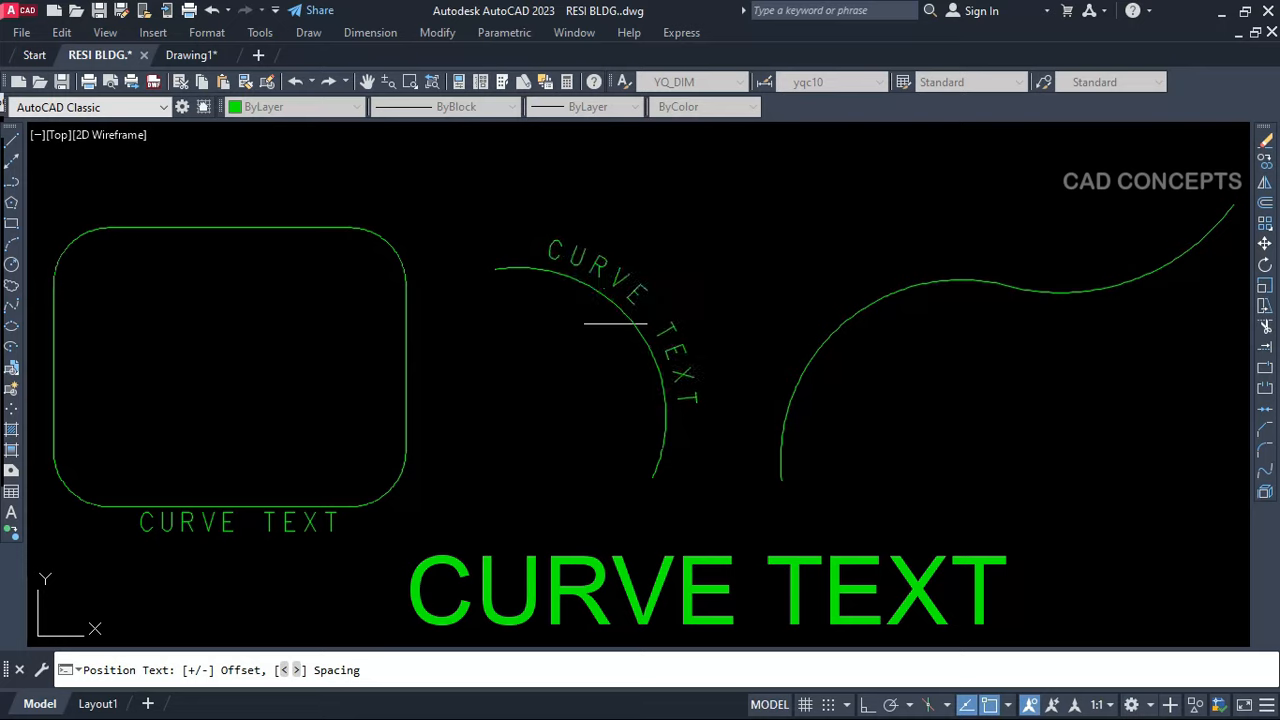
{"action": "key", "text": "minus"}
{"action": "key", "text": "minus"}
{"action": "key", "text": "minus"}
{"action": "key", "text": "minus"}
{"action": "key", "text": "plus"}
{"action": "key", "text": "plus"}
{"action": "key", "text": "plus"}
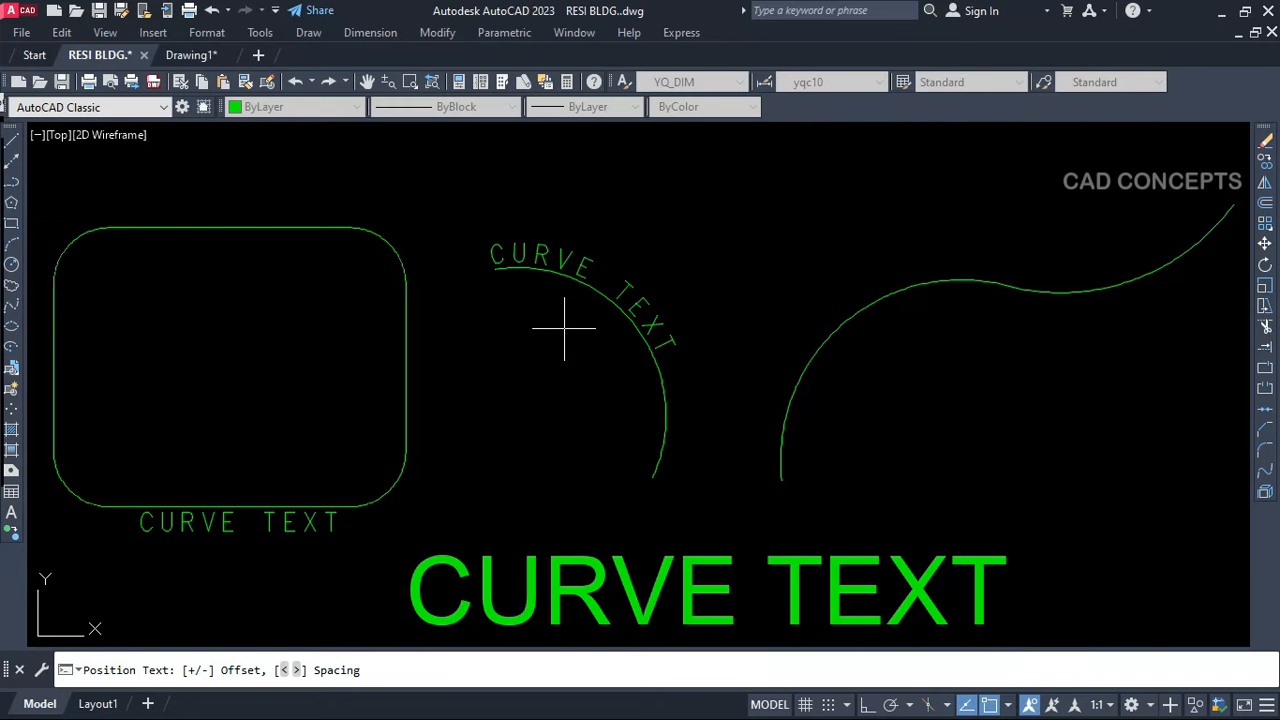
{"action": "left_click", "coordinate": [575, 360]}
Align the large CURVE TEXT string to the S-shaped curve
{"action": "key", "text": "Return"}
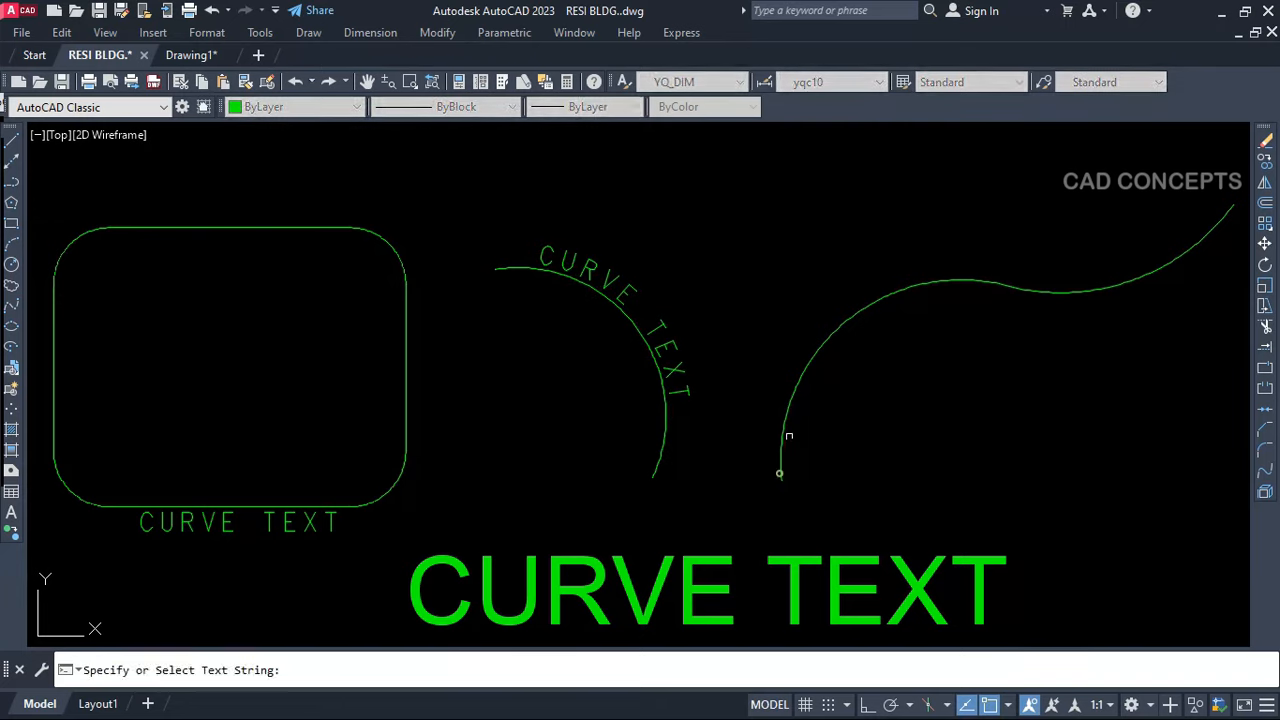
{"action": "left_click", "coordinate": [771, 559]}
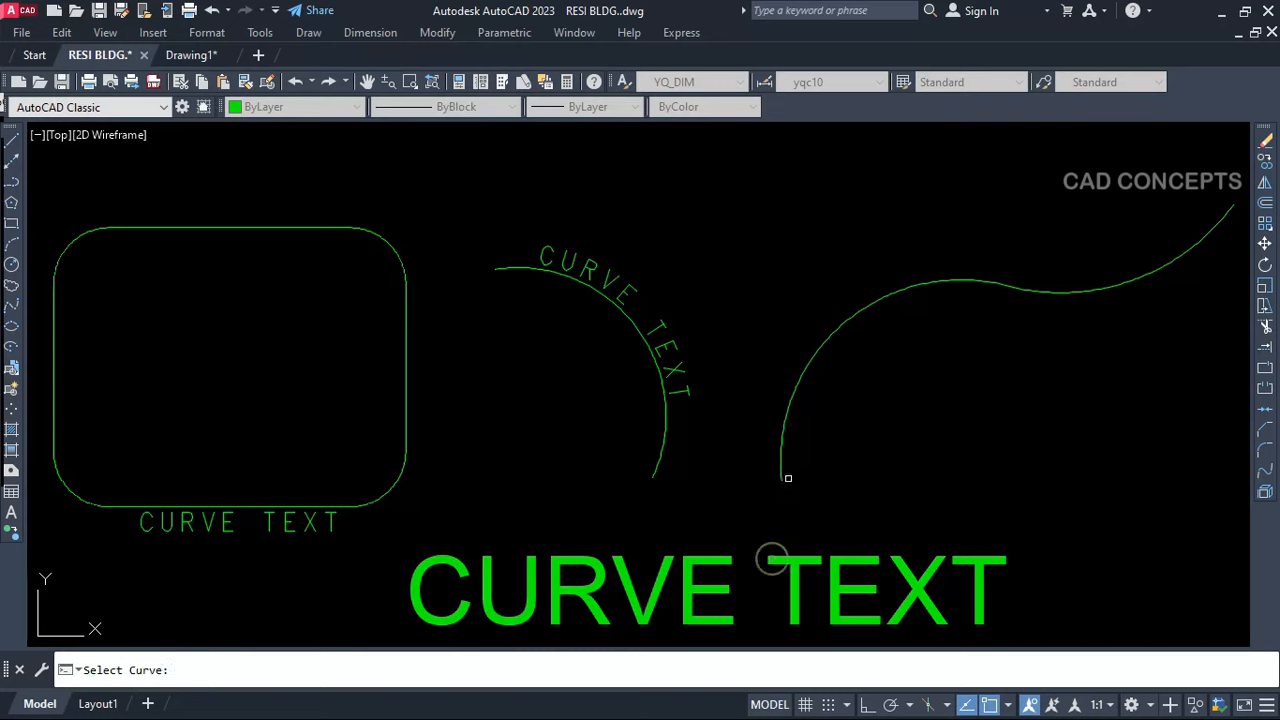
{"action": "left_click", "coordinate": [780, 452]}
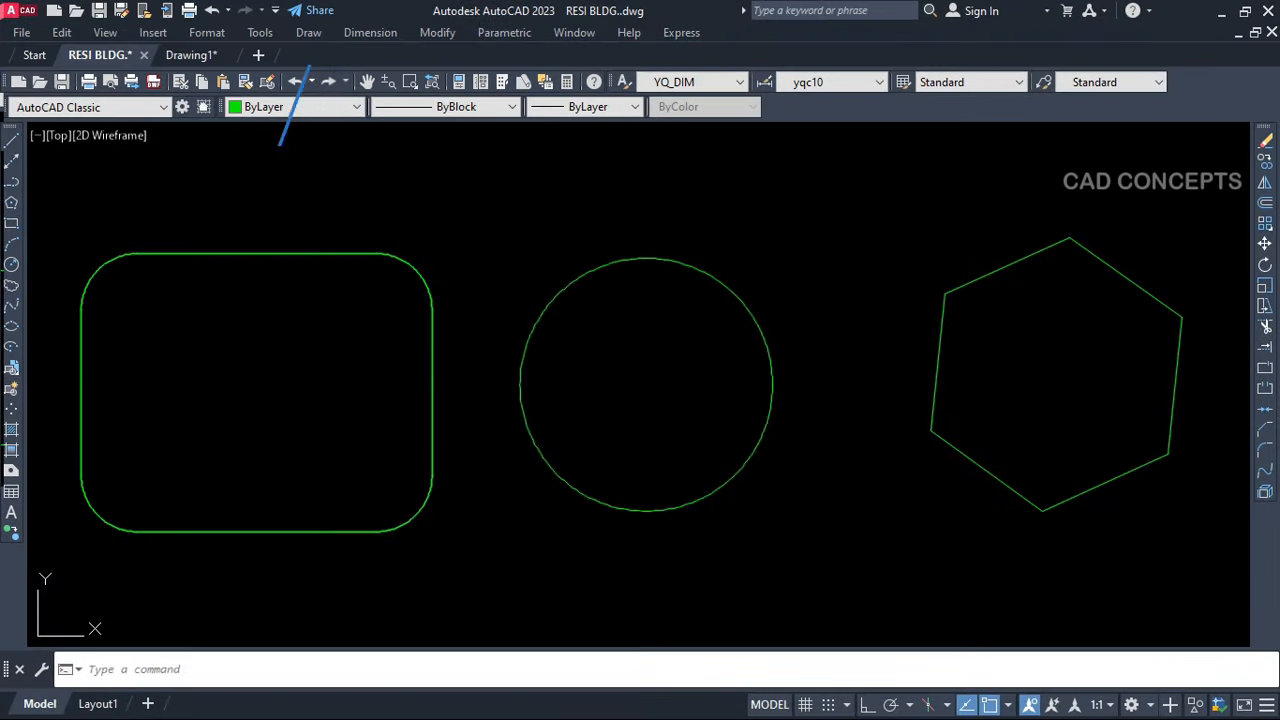
Move the circle a short distance toward the hexagon
{"action": "left_click", "coordinate": [734, 473]}
{"action": "type", "text": "m"}
{"action": "key", "text": "Return"}
{"action": "left_click", "coordinate": [866, 588]}
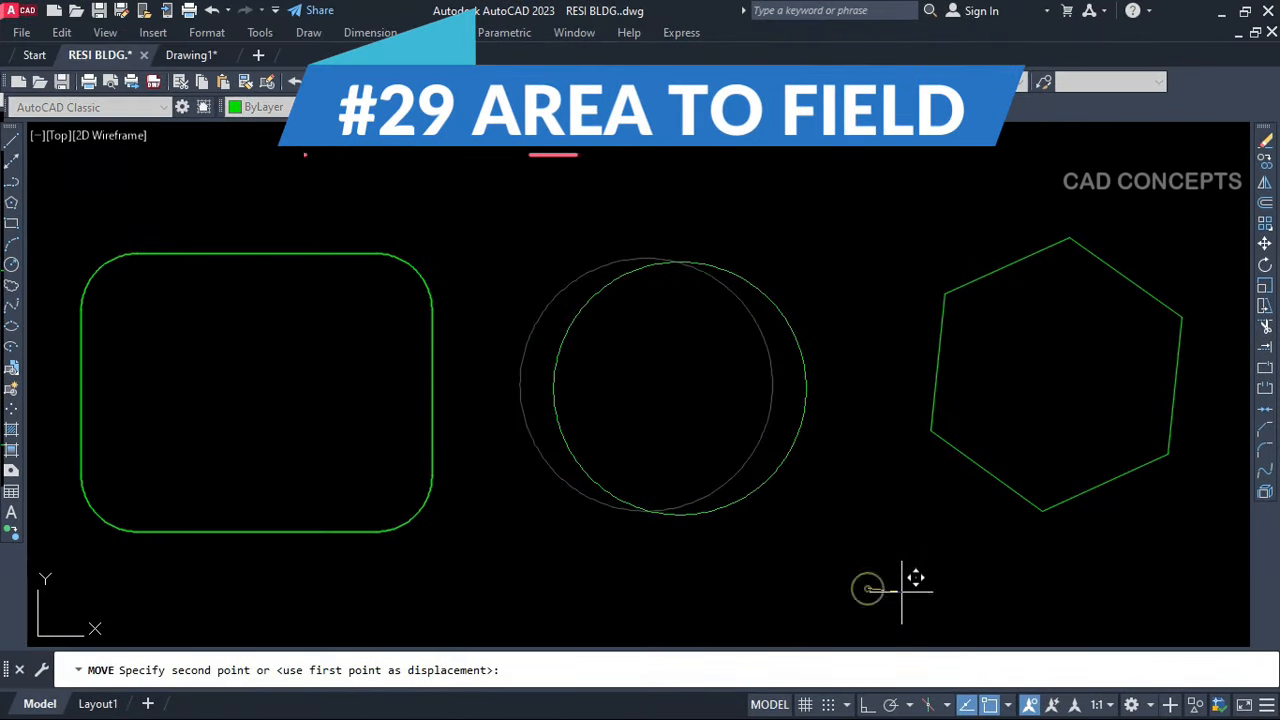
{"action": "left_click", "coordinate": [903, 592]}
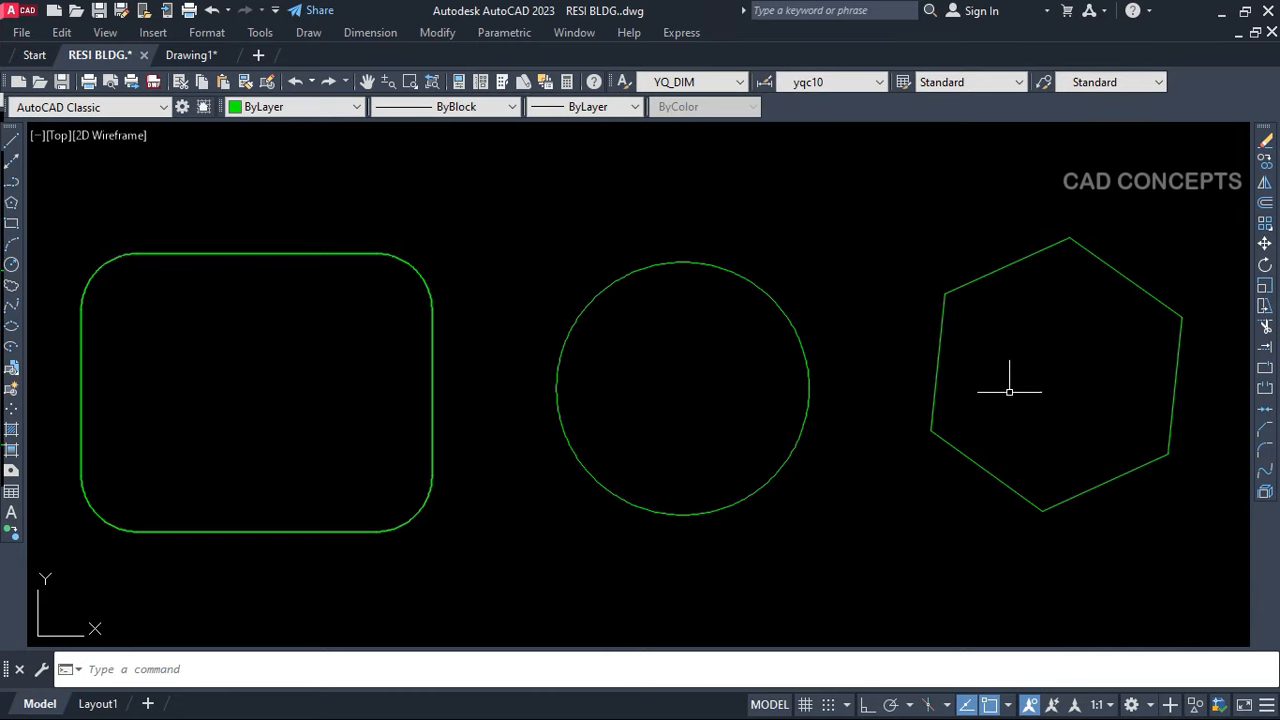
Run A2F on the rounded rectangle and place its area field inside the shape
{"action": "type", "text": "a2f"}
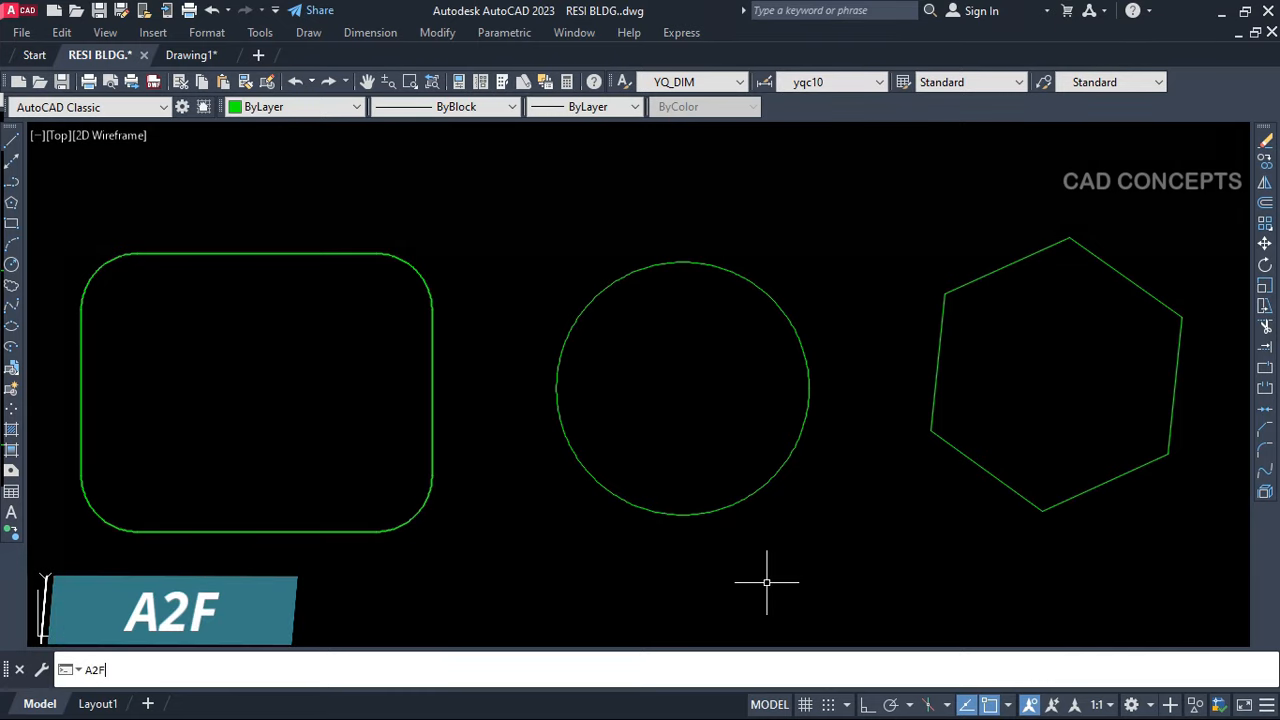
{"action": "key", "text": "Return"}
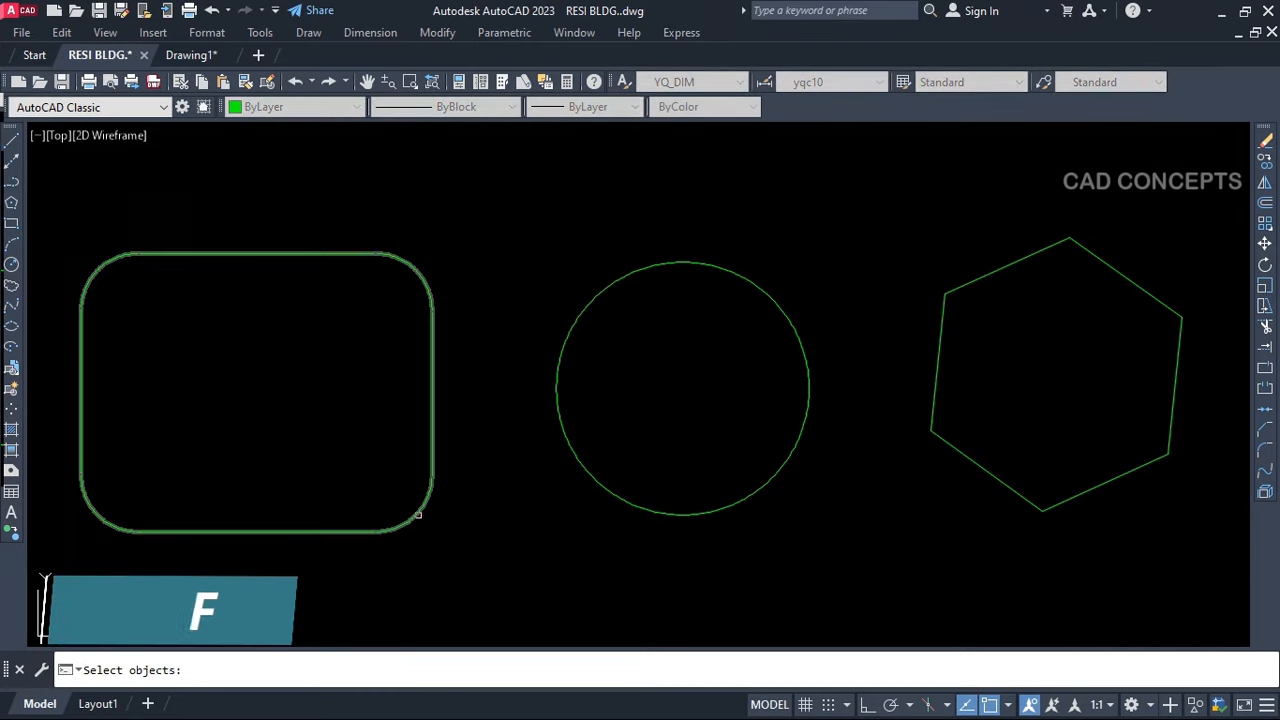
{"action": "left_click", "coordinate": [417, 514]}
{"action": "key", "text": "Return"}
{"action": "left_click", "coordinate": [255, 392]}
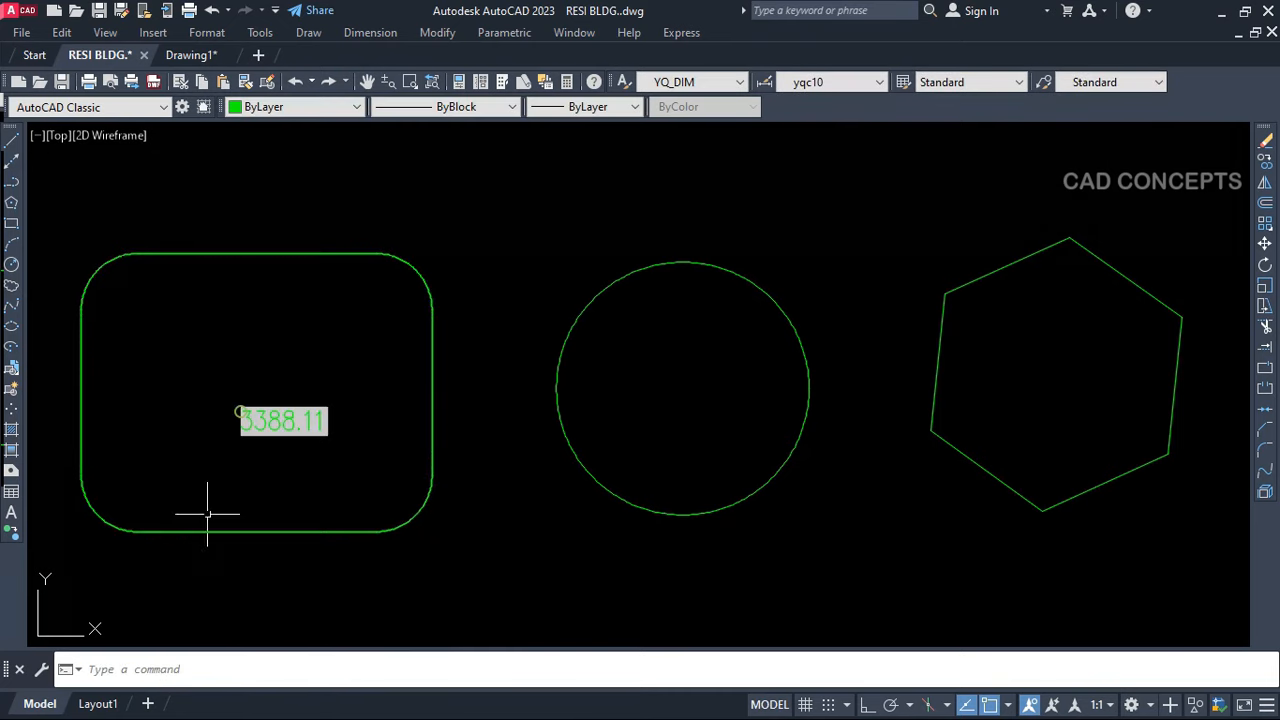
Place an area field for the circle inside its lower half
{"action": "left_click", "coordinate": [621, 503]}
{"action": "key", "text": "Return"}
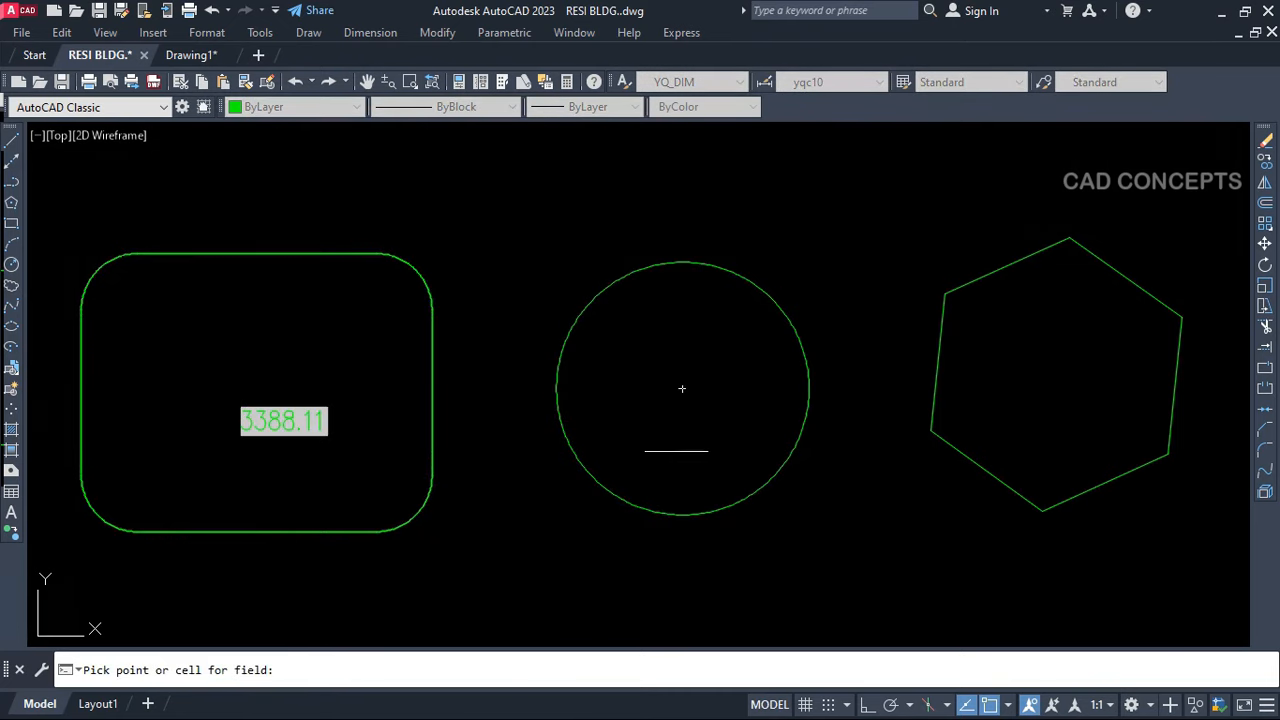
{"action": "left_click", "coordinate": [700, 445]}
Place an area field for the hexagon inside the shape and end the area-to-field command
{"action": "left_click", "coordinate": [977, 464]}
{"action": "key", "text": "Return"}
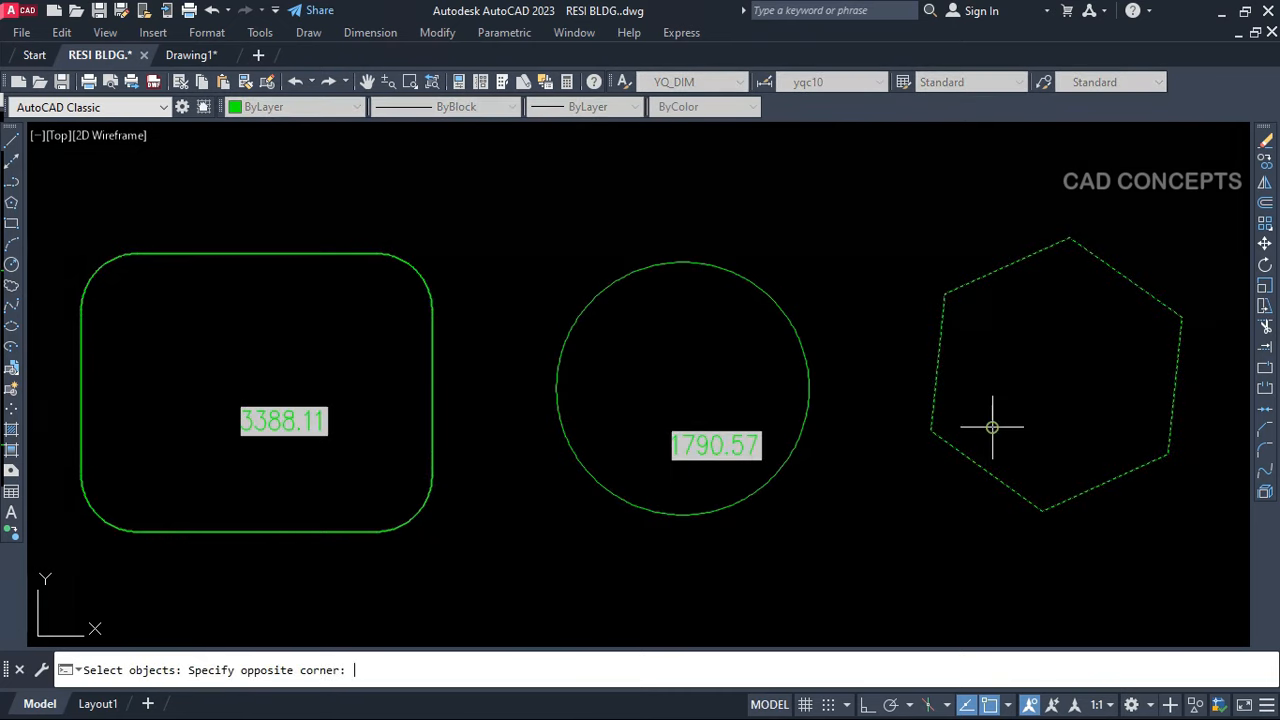
{"action": "left_click", "coordinate": [991, 423]}
{"action": "left_click", "coordinate": [1069, 402]}
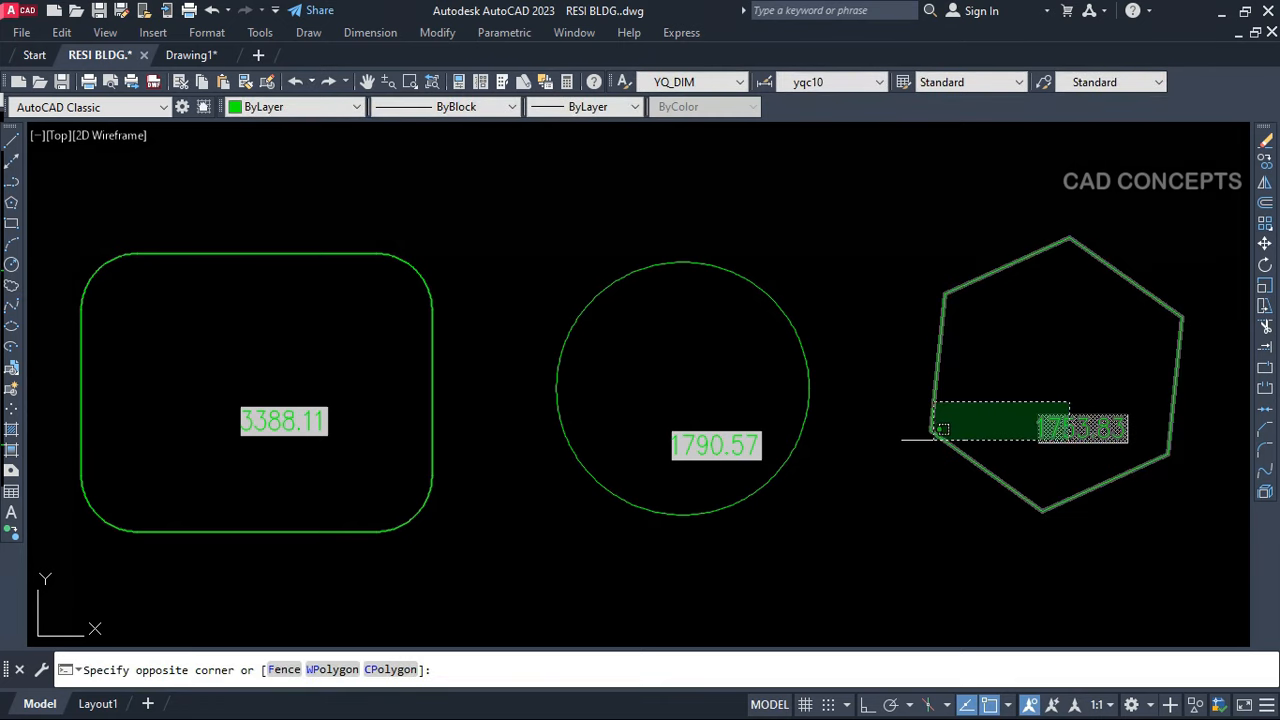
{"action": "left_click", "coordinate": [279, 441]}
{"action": "key", "text": "Escape"}
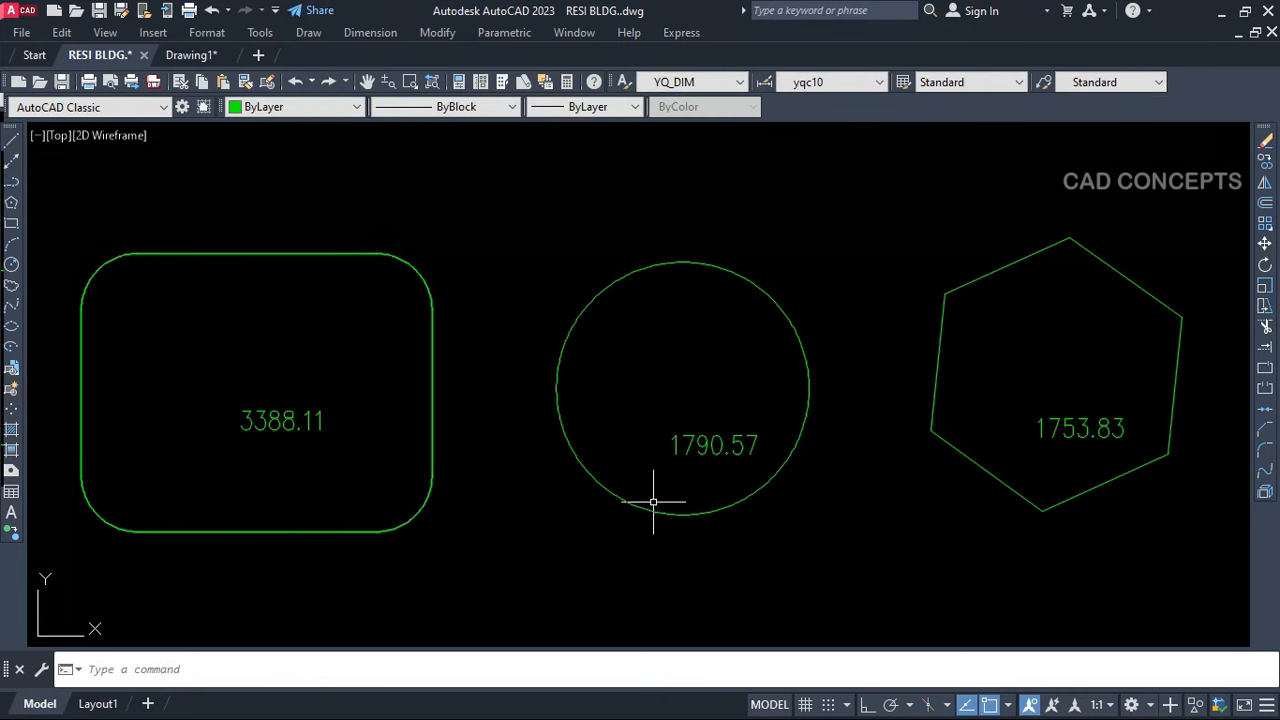
Create one combined area field for the hexagon, circle and rounded rectangle, placed below the shapes
{"action": "left_click", "coordinate": [987, 472]}
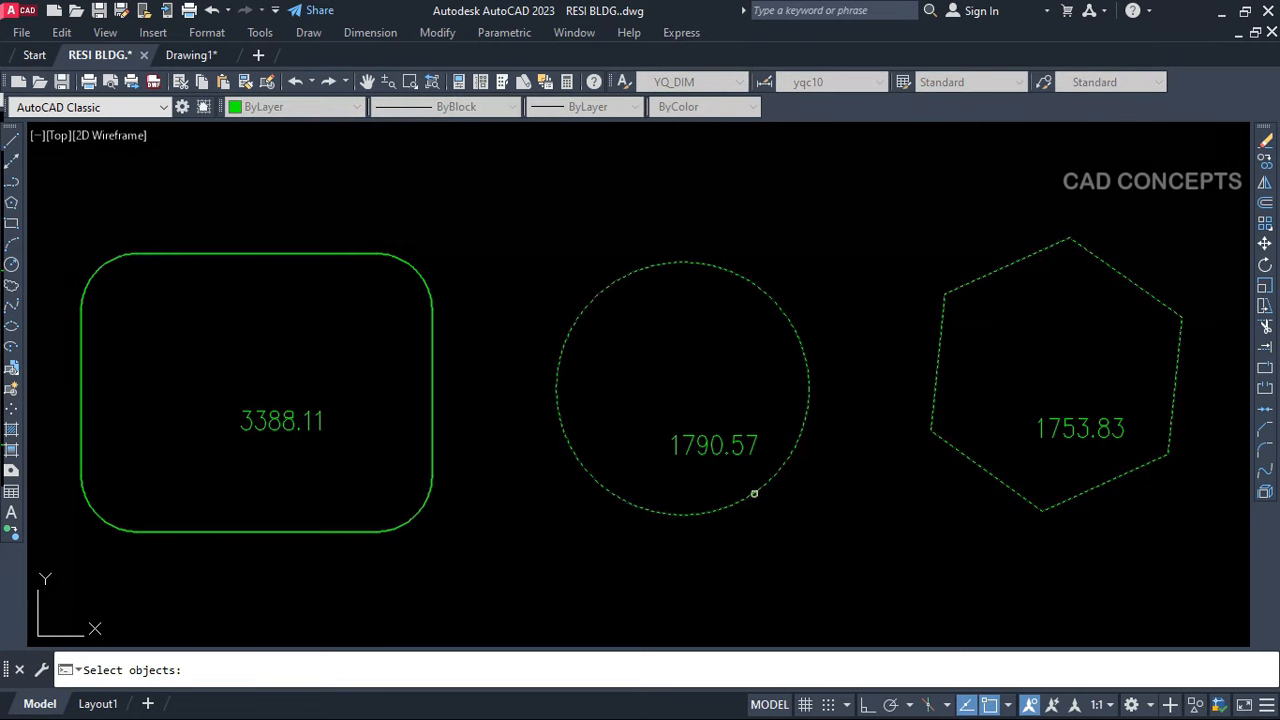
{"action": "left_click", "coordinate": [412, 515]}
{"action": "key", "text": "Return"}
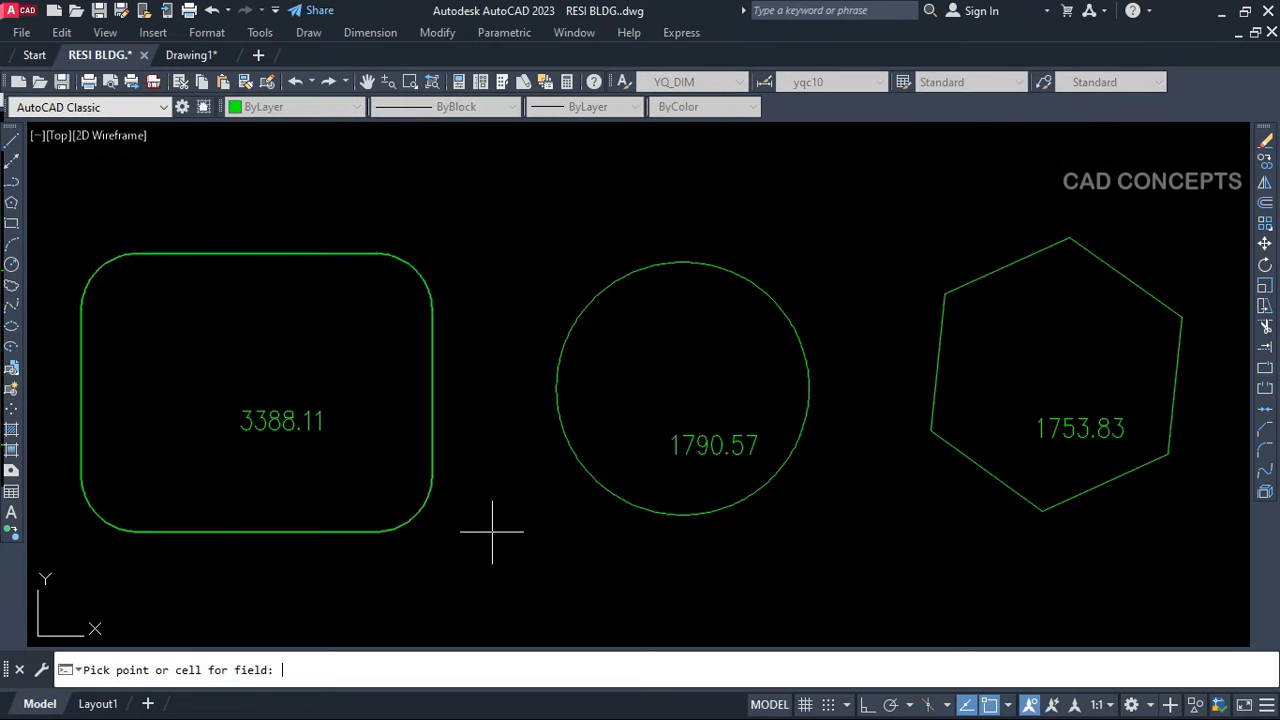
{"action": "left_click", "coordinate": [483, 587]}
{"action": "key", "text": "Return"}
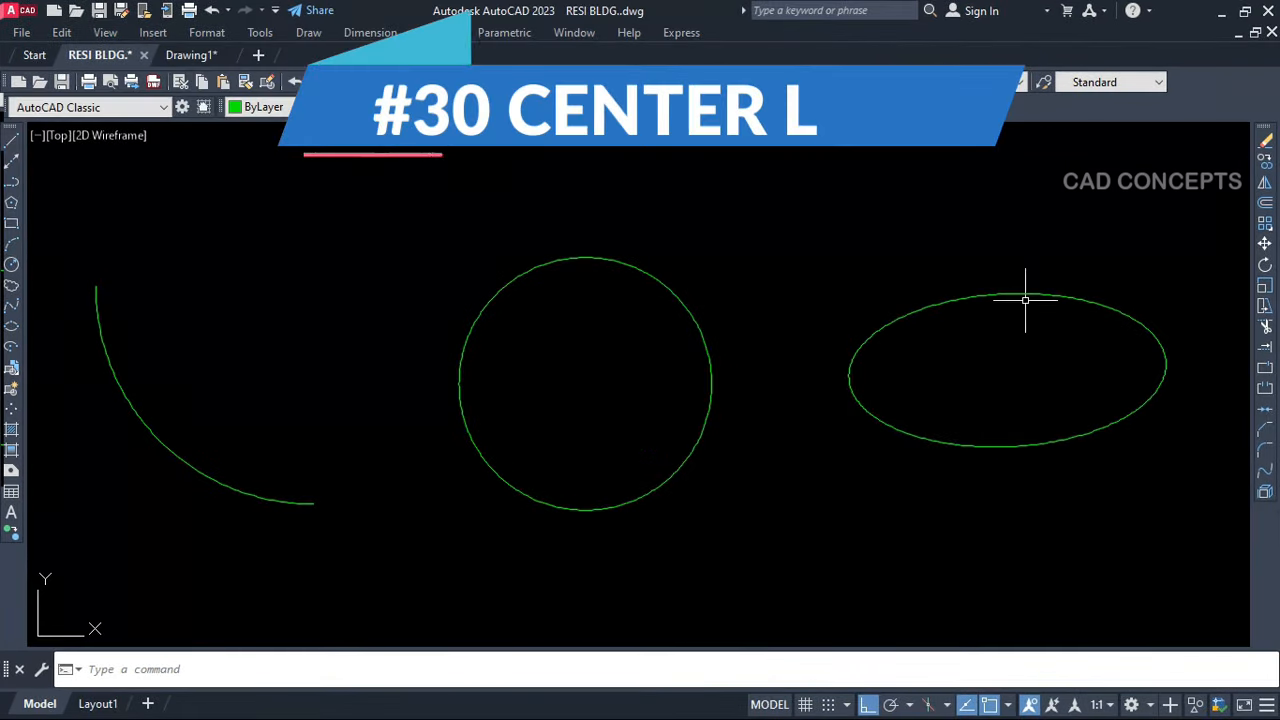
Change the colour of the ellipse, circle and arc to ByBlock
{"action": "left_click", "coordinate": [1029, 337]}
{"action": "left_click", "coordinate": [410, 505]}
{"action": "left_click", "coordinate": [148, 432]}
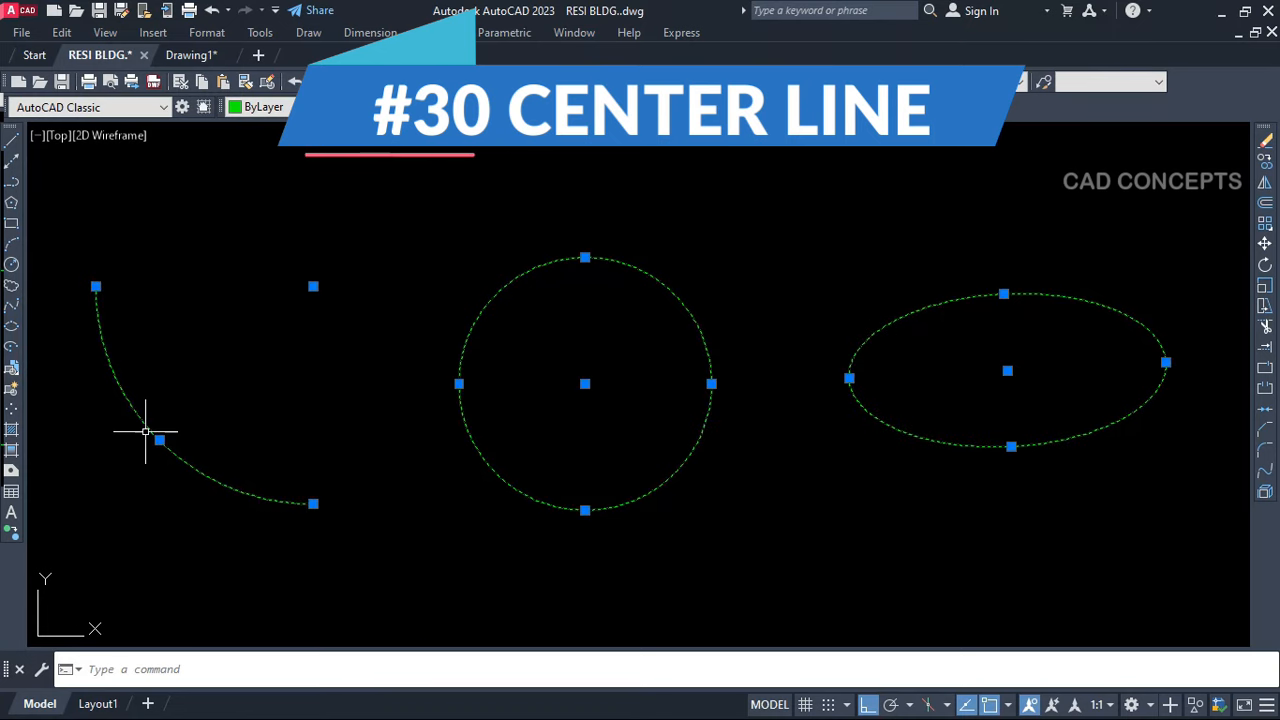
{"action": "left_click", "coordinate": [272, 107]}
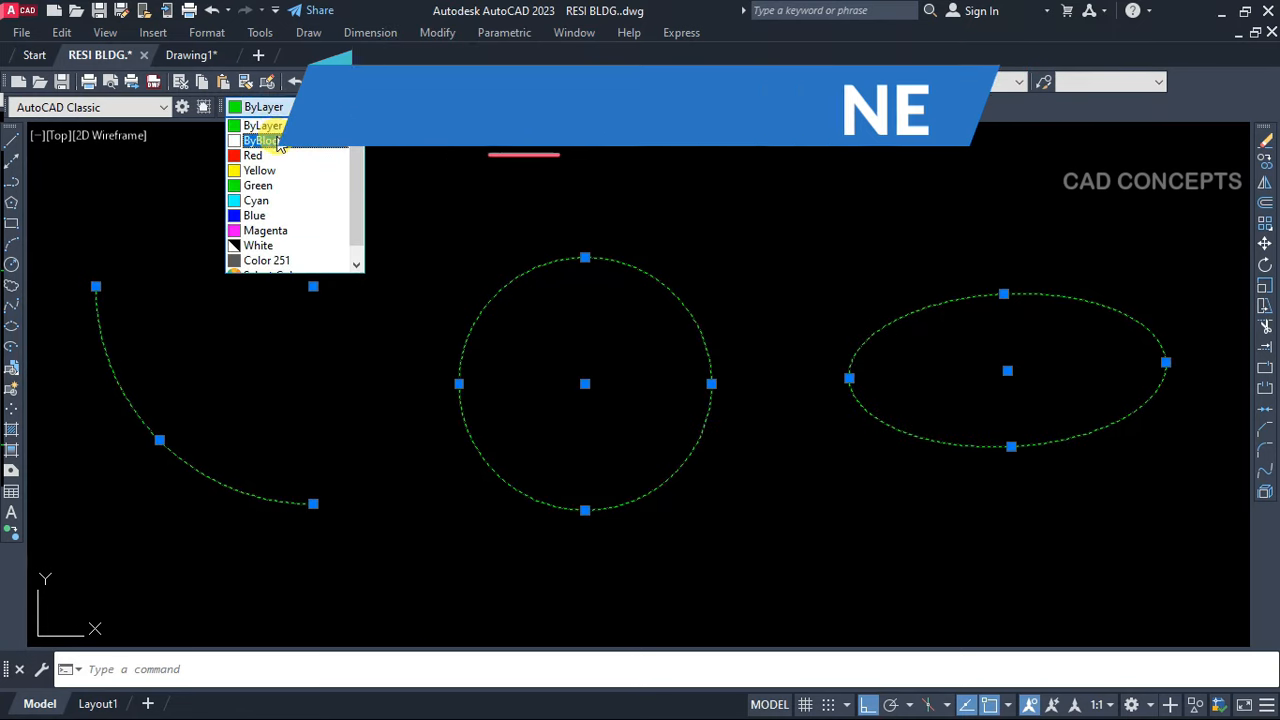
{"action": "left_click", "coordinate": [262, 131]}
{"action": "key", "text": "Escape"}
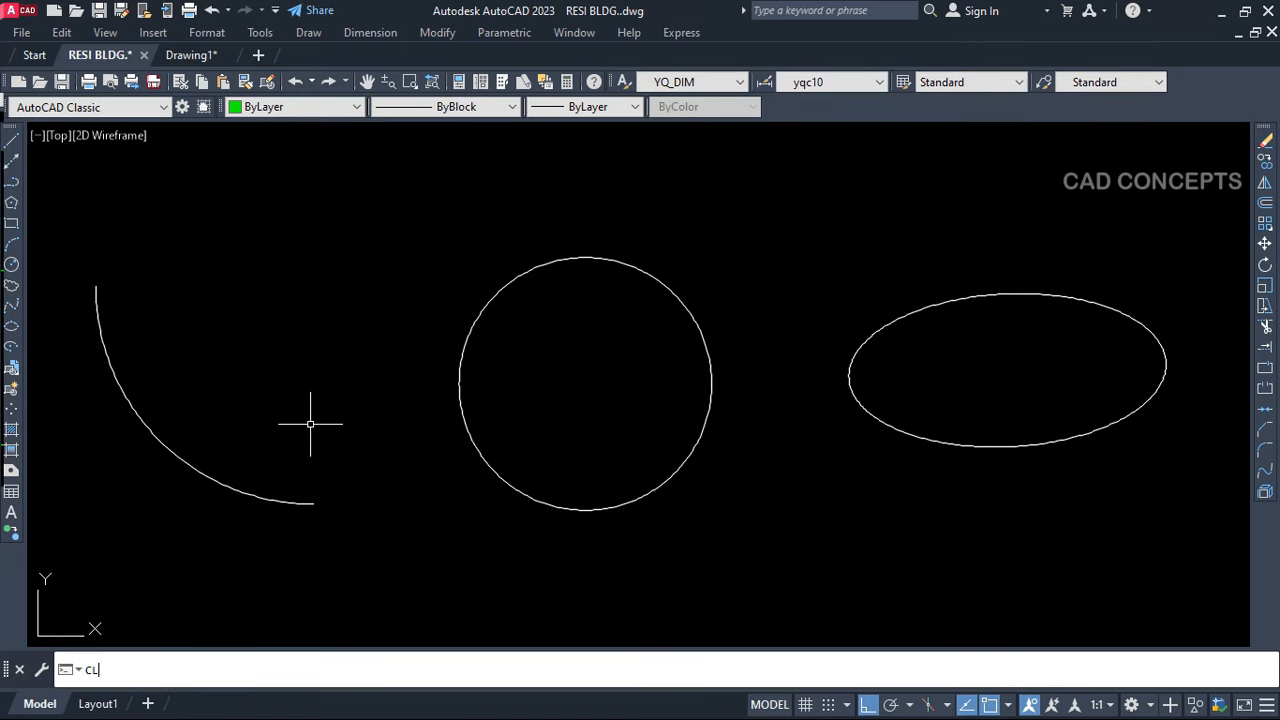
Run CLINE on the arc to draw crossed centre lines extending about 7 units from its centre
{"action": "type", "text": "E"}
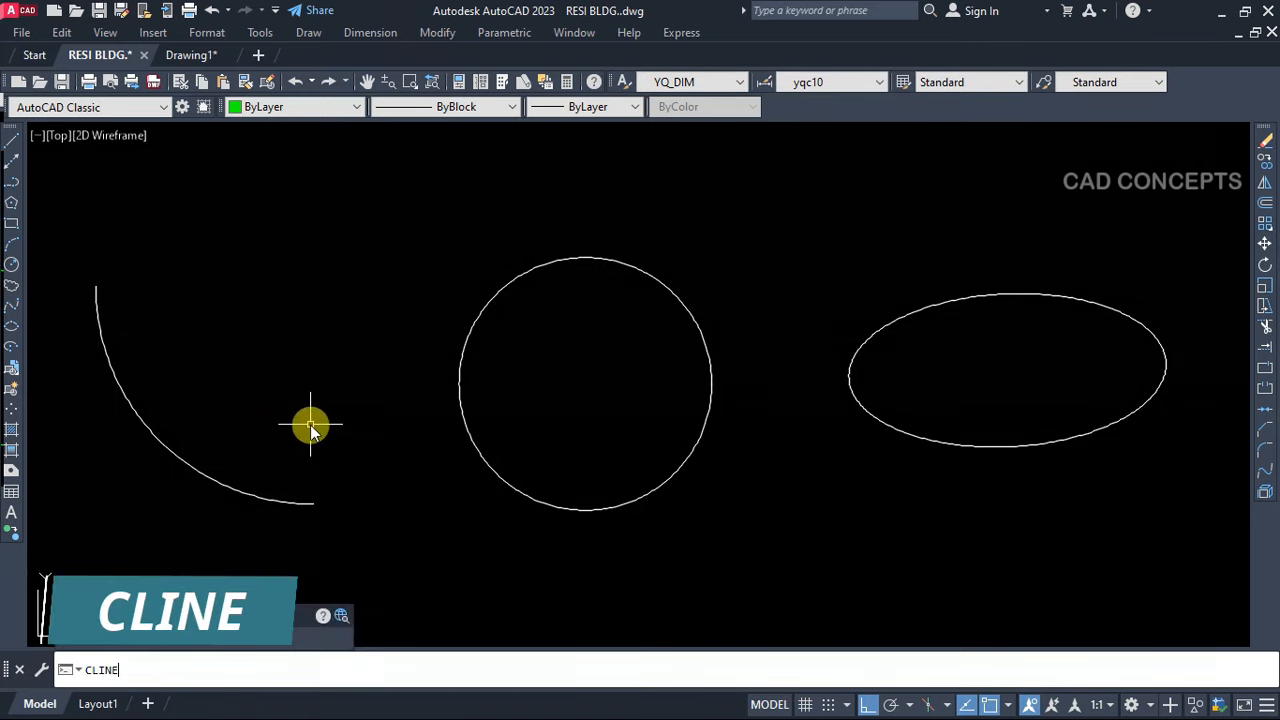
{"action": "key", "text": "Return"}
{"action": "left_click", "coordinate": [208, 474]}
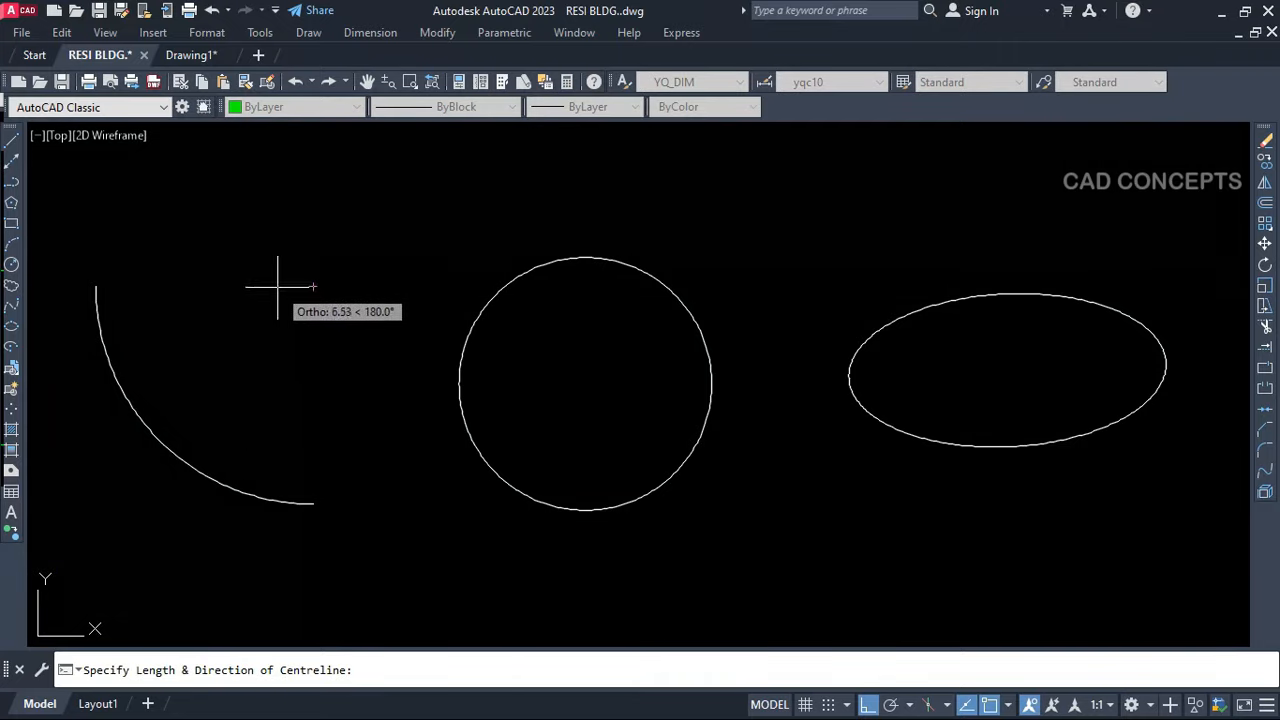
{"action": "left_click", "coordinate": [277, 283]}
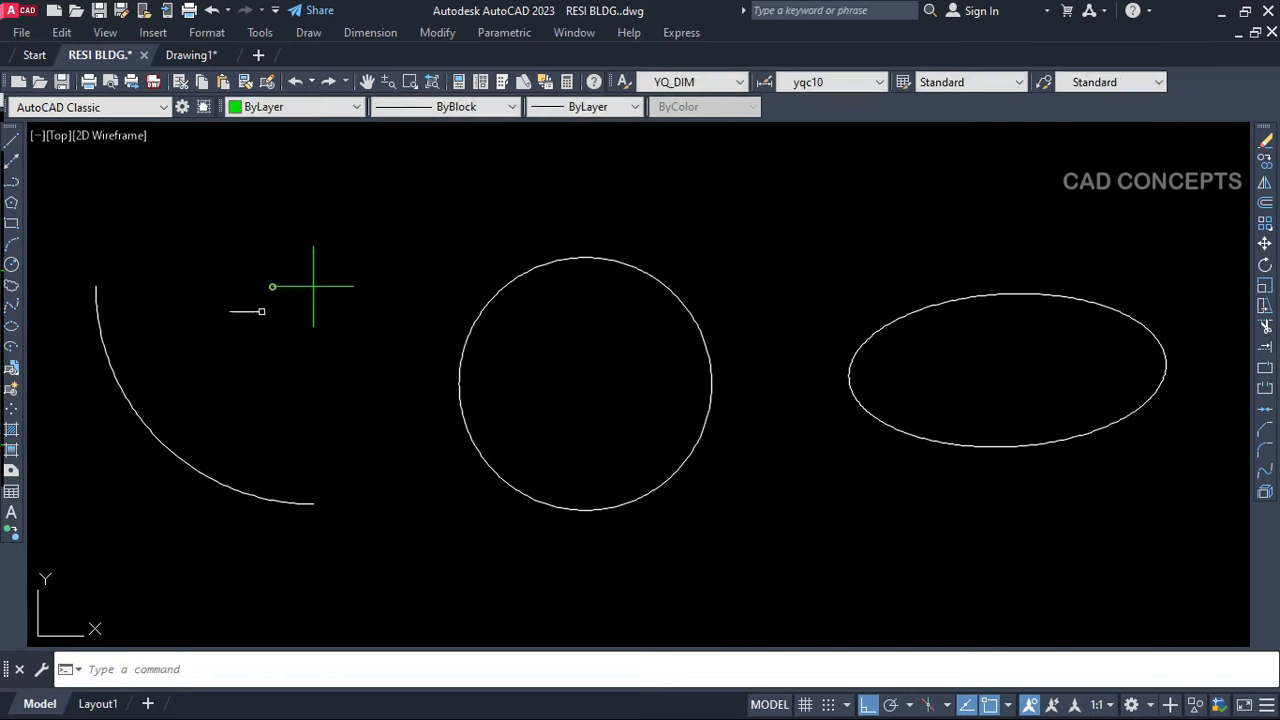
{"action": "left_click", "coordinate": [168, 443]}
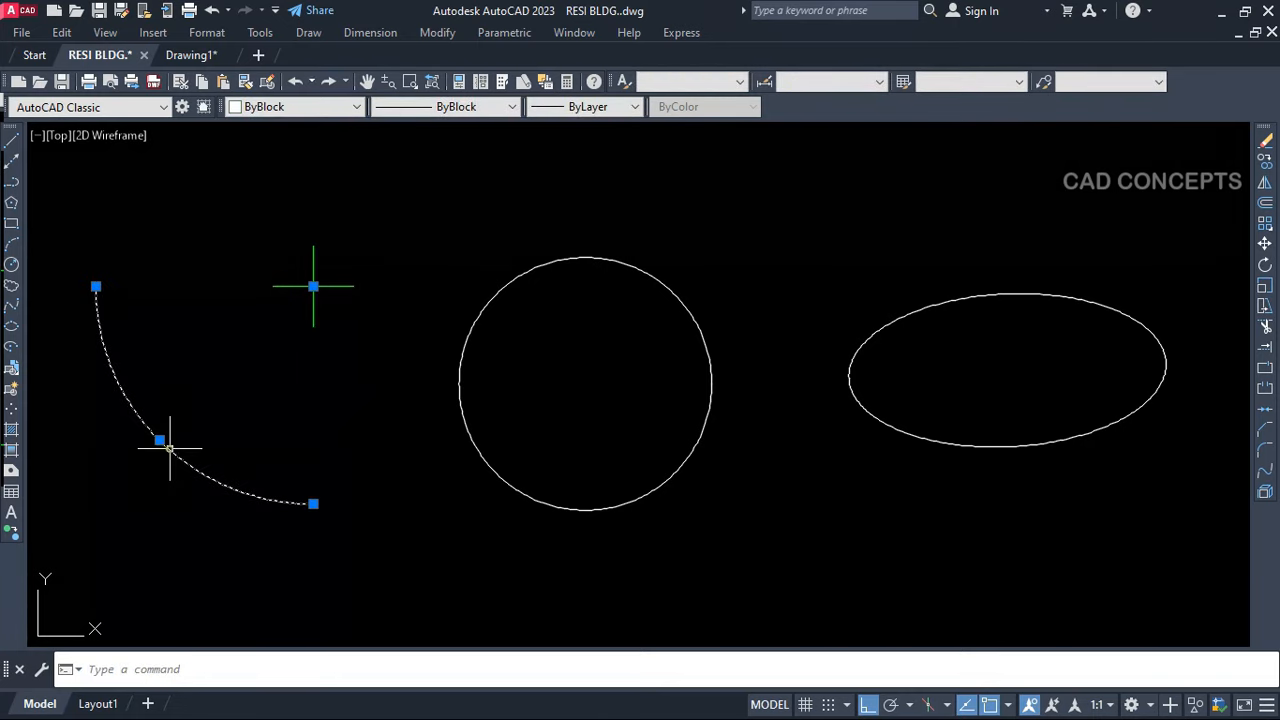
{"action": "left_click", "coordinate": [299, 286]}
{"action": "left_click", "coordinate": [314, 269]}
{"action": "key", "text": "Escape"}
Draw crossed centre lines in the circle, extending about 18 units from its centre
{"action": "key", "text": "space"}
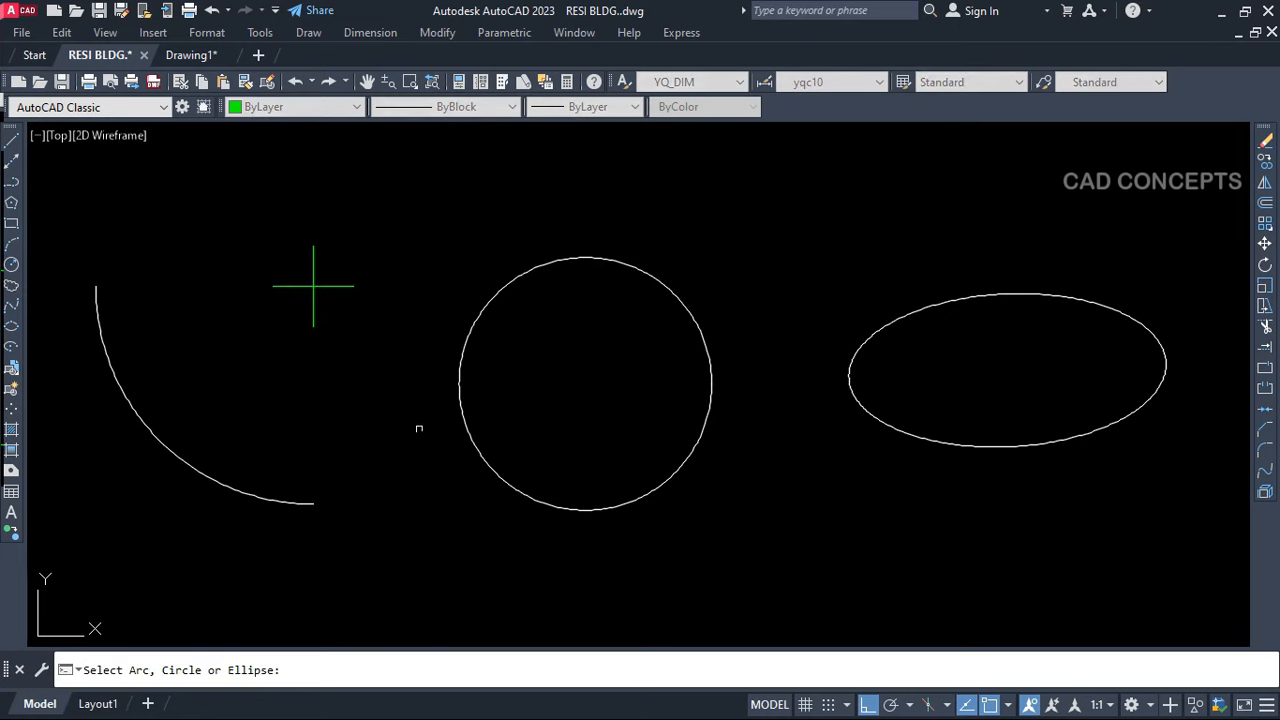
{"action": "left_click", "coordinate": [468, 452]}
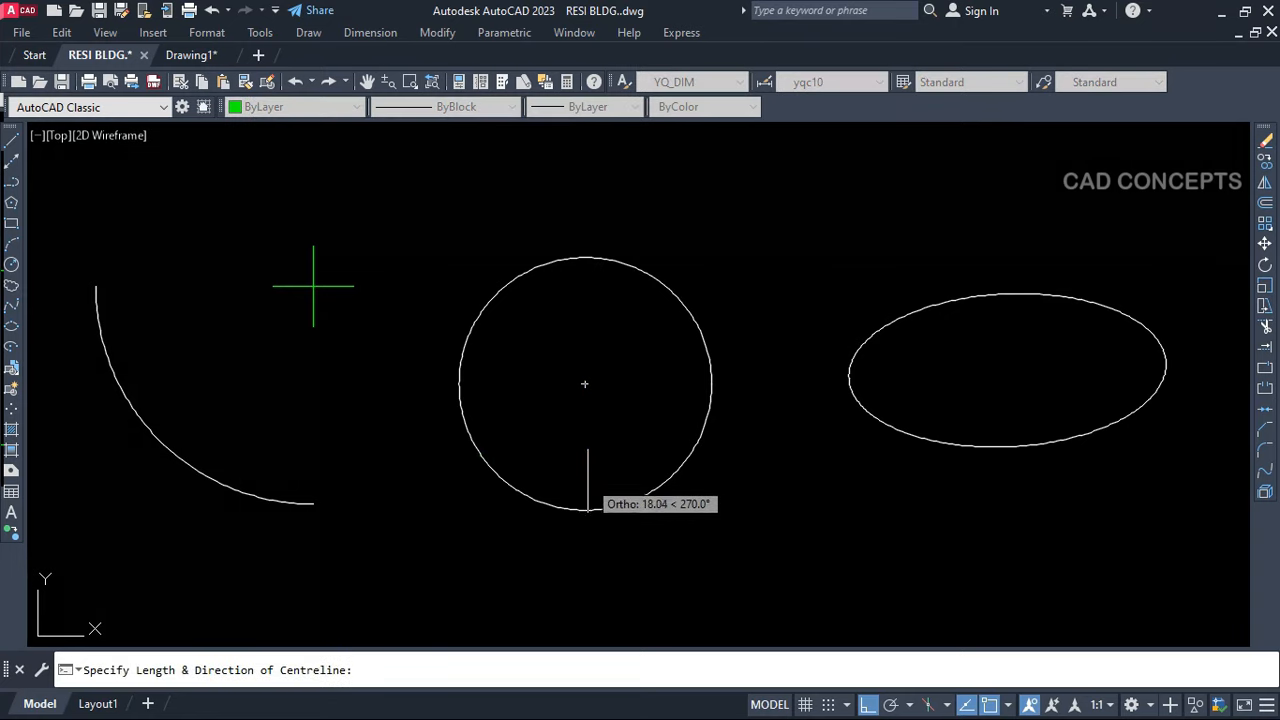
{"action": "left_click", "coordinate": [586, 483]}
Draw centre lines in the ellipse, setting their length horizontally from its centre to just inside the outline
{"action": "key", "text": "space"}
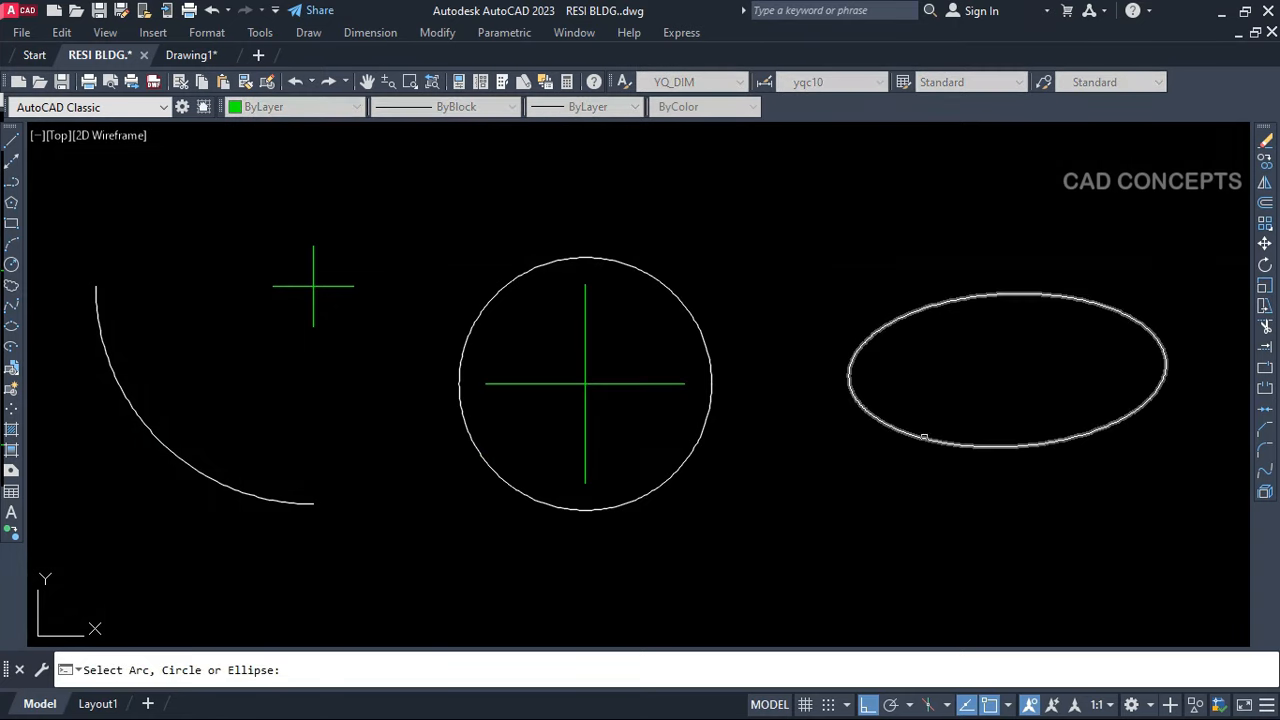
{"action": "left_click", "coordinate": [924, 437]}
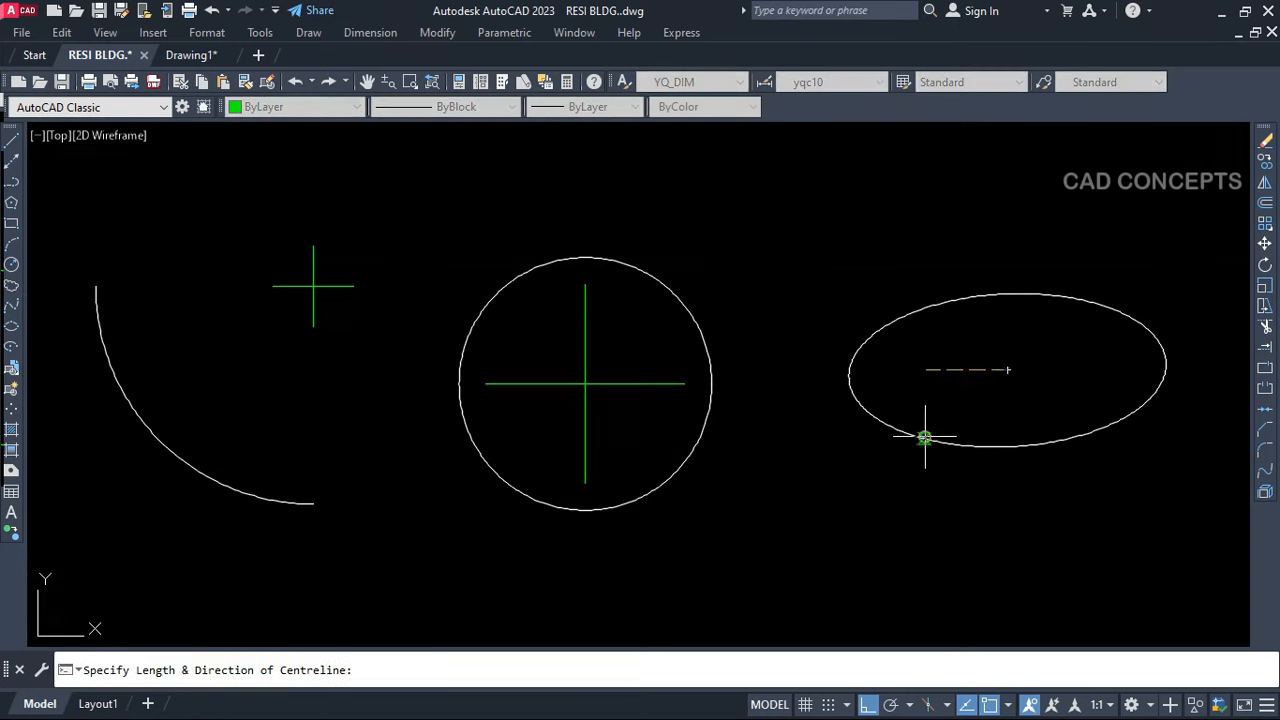
{"action": "left_click", "coordinate": [1097, 370]}
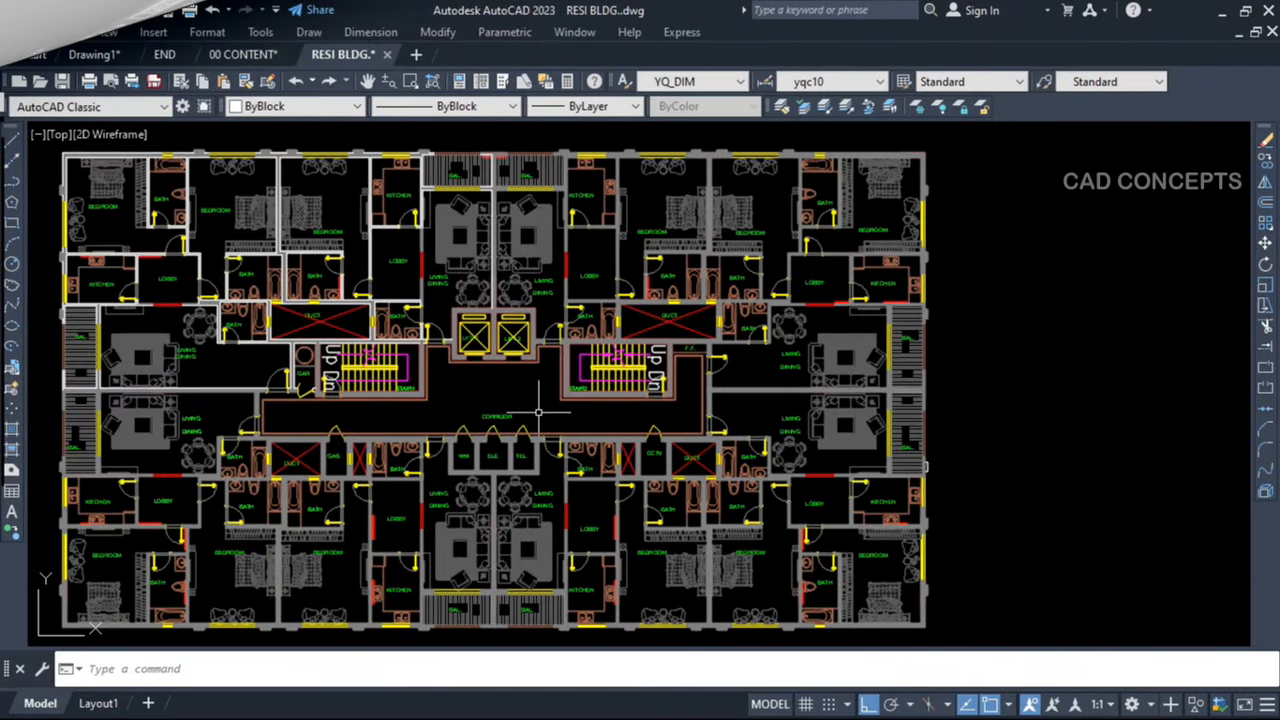
Examine the room labels throughout the residential building floor plan
{"action": "middle_click_drag", "start_coordinate": [539, 412], "coordinate": [631, 406]}
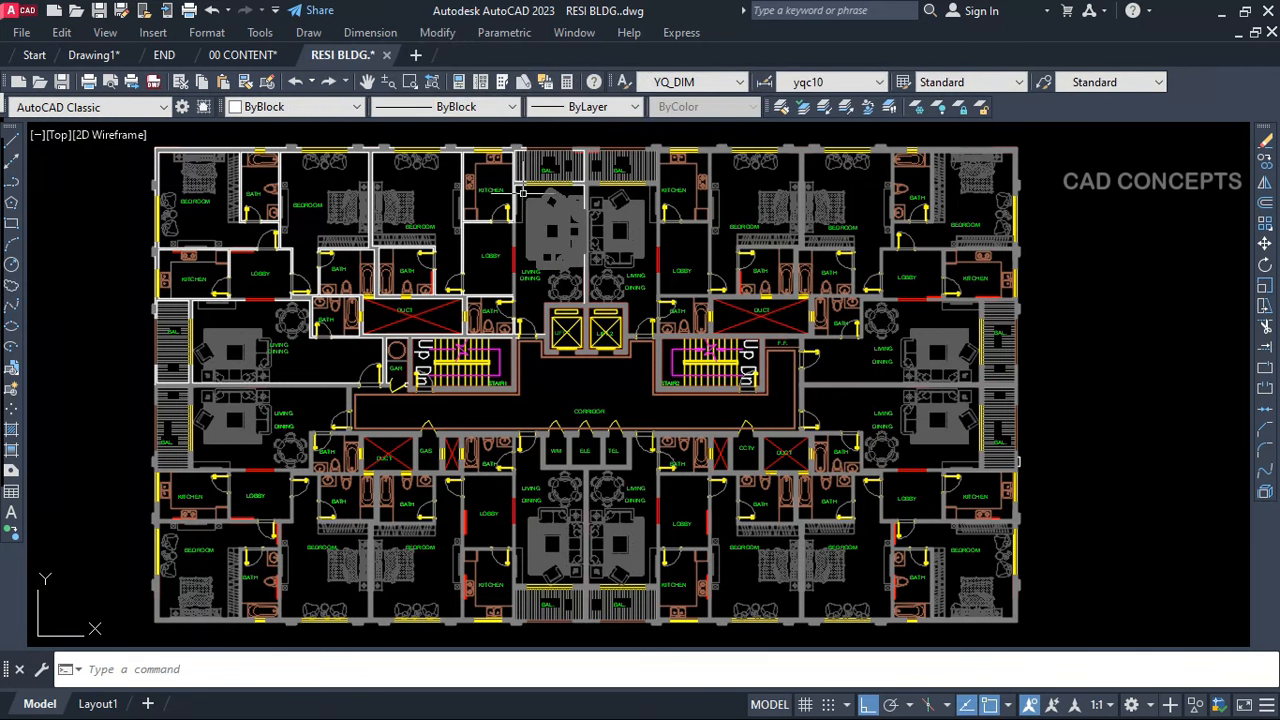
{"action": "scroll", "coordinate": [410, 228], "scroll_direction": "up", "scroll_amount": 5}
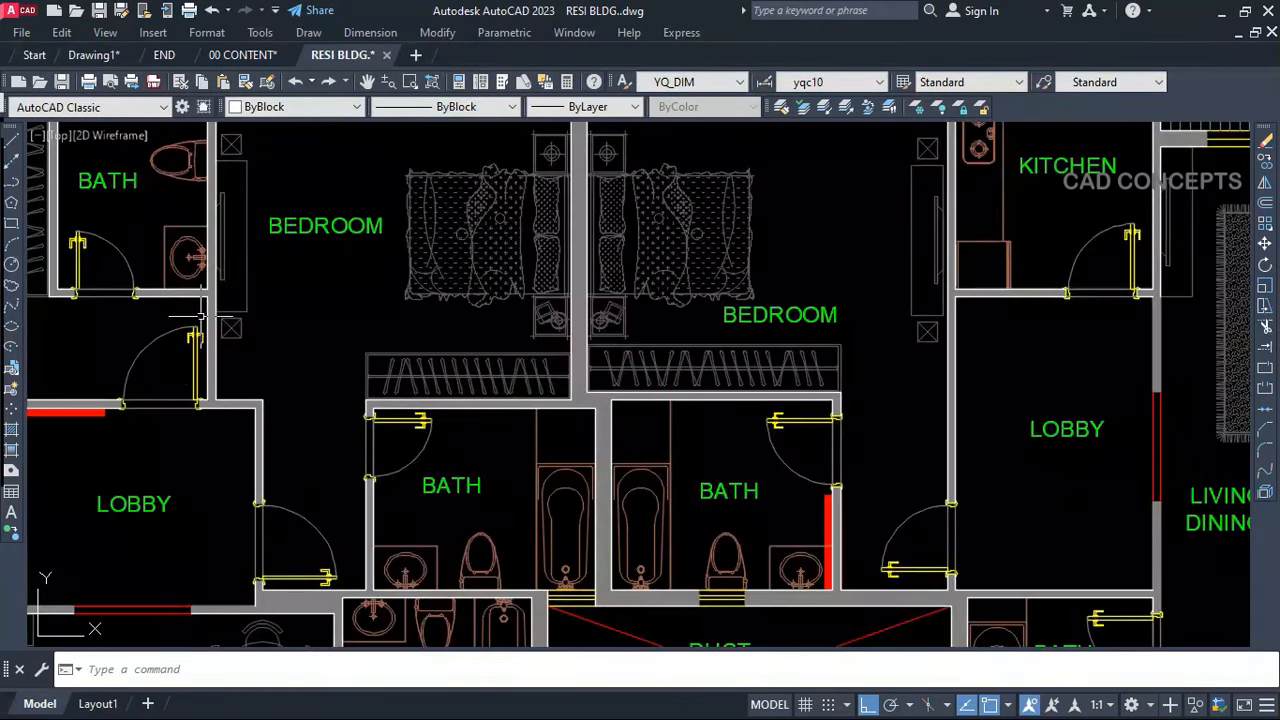
{"action": "scroll", "coordinate": [145, 480], "scroll_direction": "down", "scroll_amount": 6}
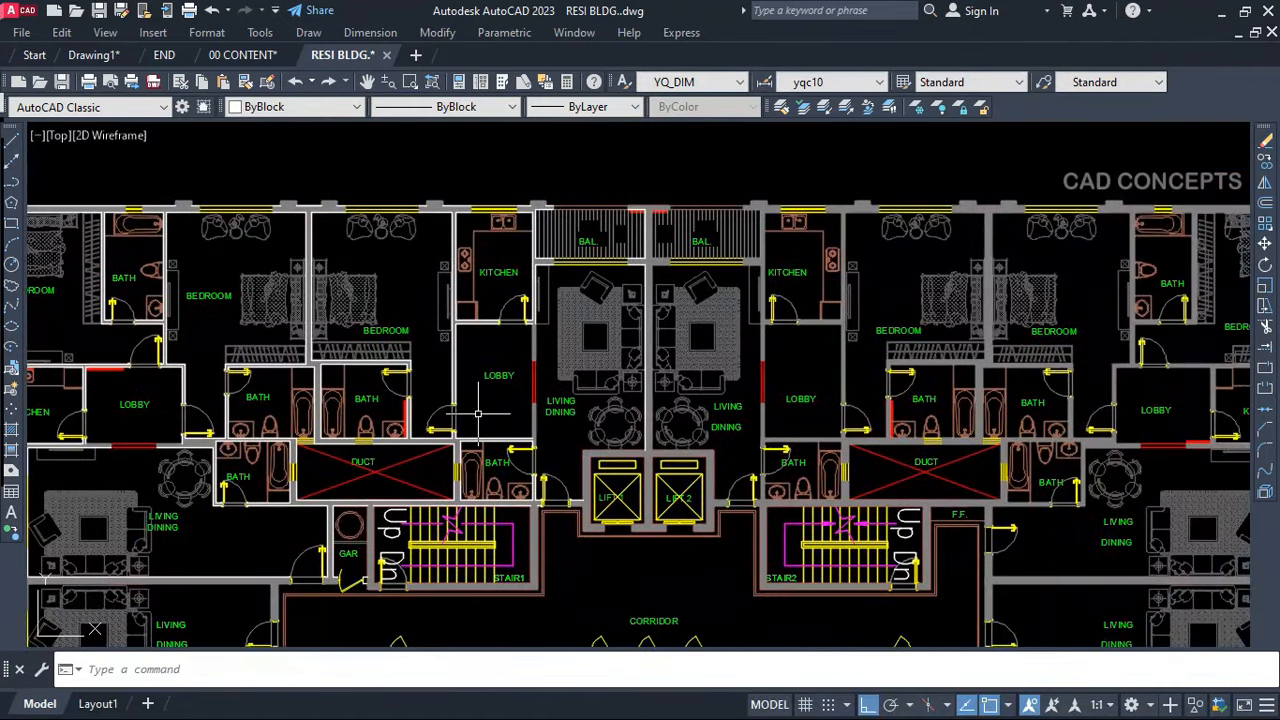
{"action": "scroll", "coordinate": [668, 477], "scroll_direction": "up", "scroll_amount": 4}
{"action": "middle_click_drag", "start_coordinate": [998, 469], "coordinate": [755, 350]}
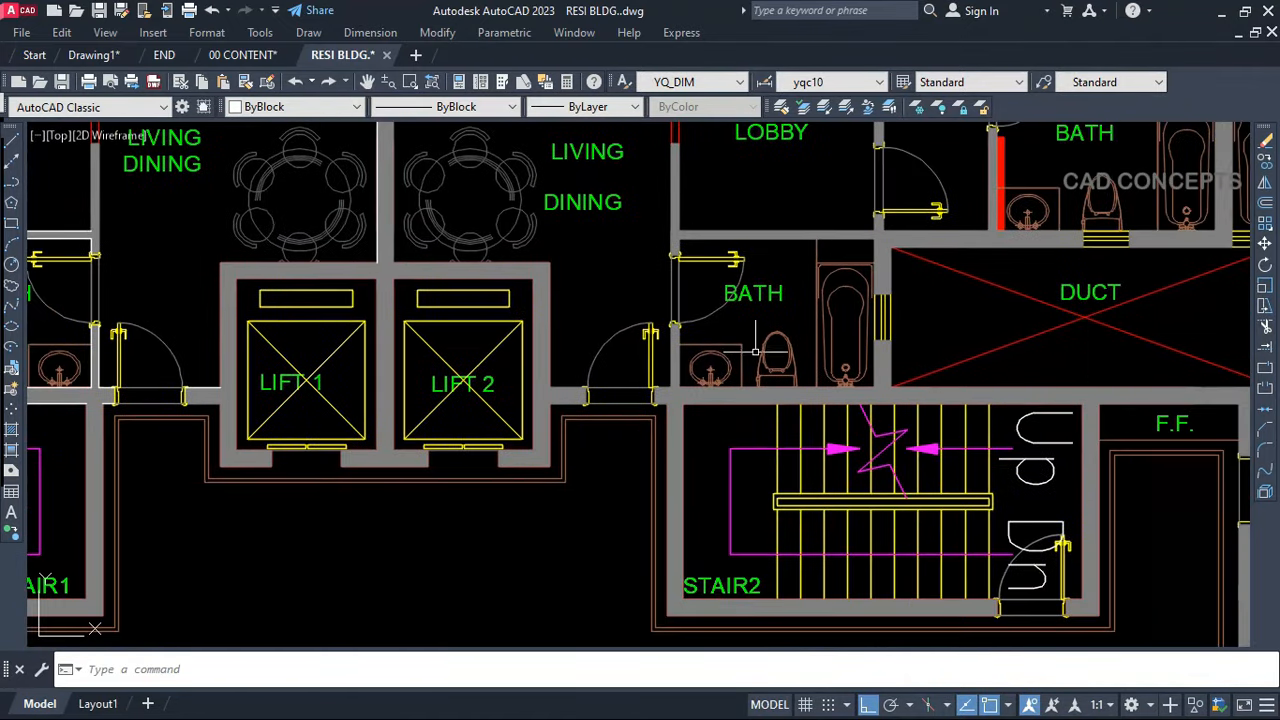
{"action": "scroll", "coordinate": [900, 414], "scroll_direction": "down", "scroll_amount": 3}
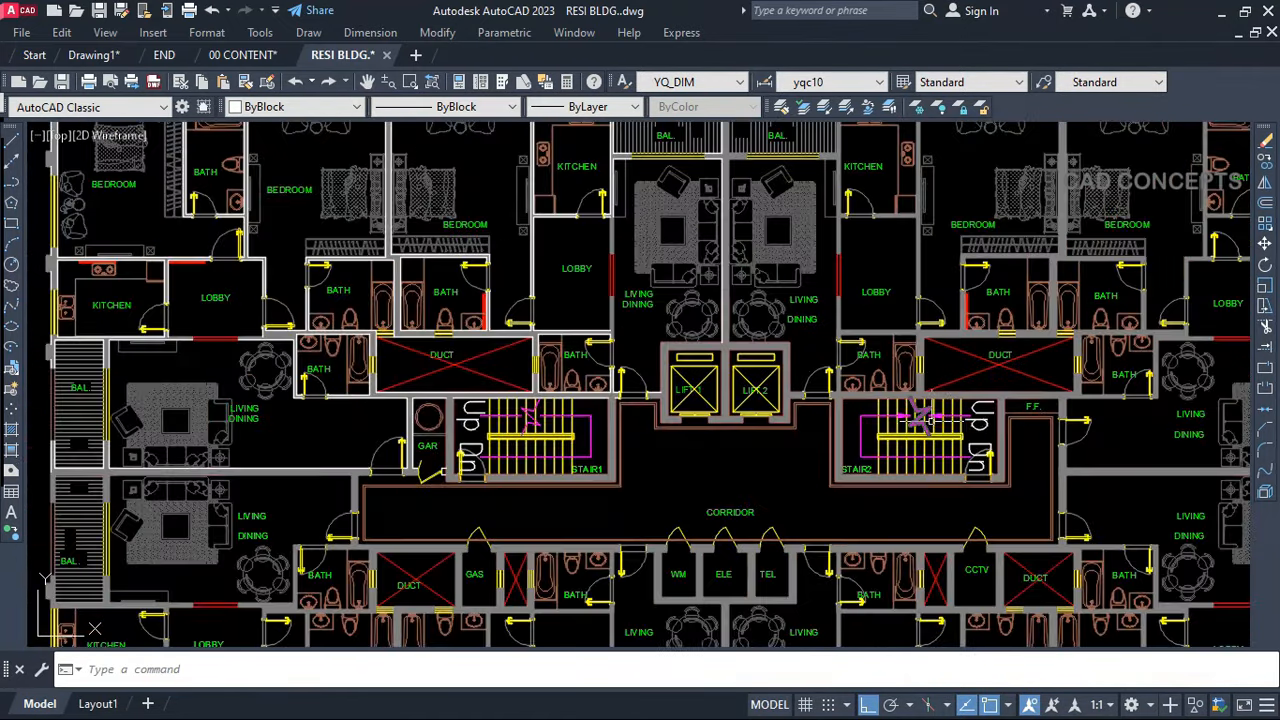
{"action": "scroll", "coordinate": [1032, 410], "scroll_direction": "up", "scroll_amount": 3}
{"action": "scroll", "coordinate": [892, 414], "scroll_direction": "down", "scroll_amount": 5}
{"action": "middle_click_drag", "start_coordinate": [893, 415], "coordinate": [623, 407]}
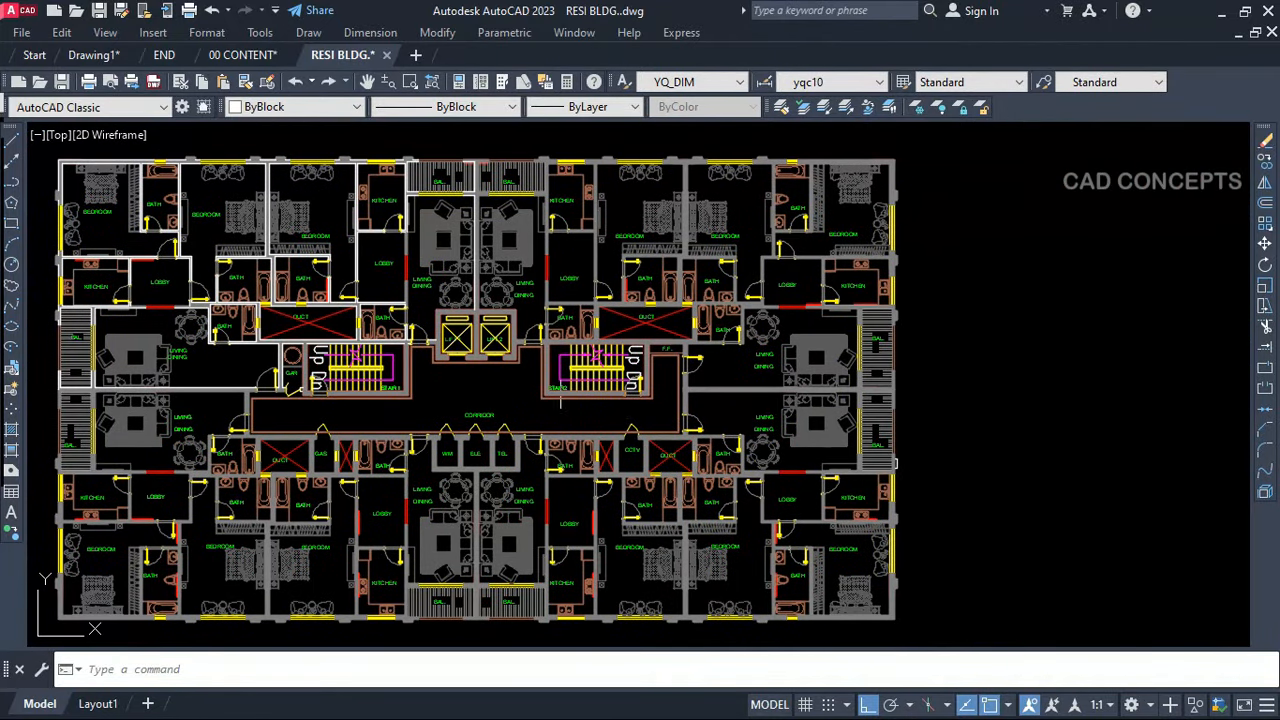
{"action": "middle_click_drag", "start_coordinate": [494, 383], "coordinate": [499, 383]}
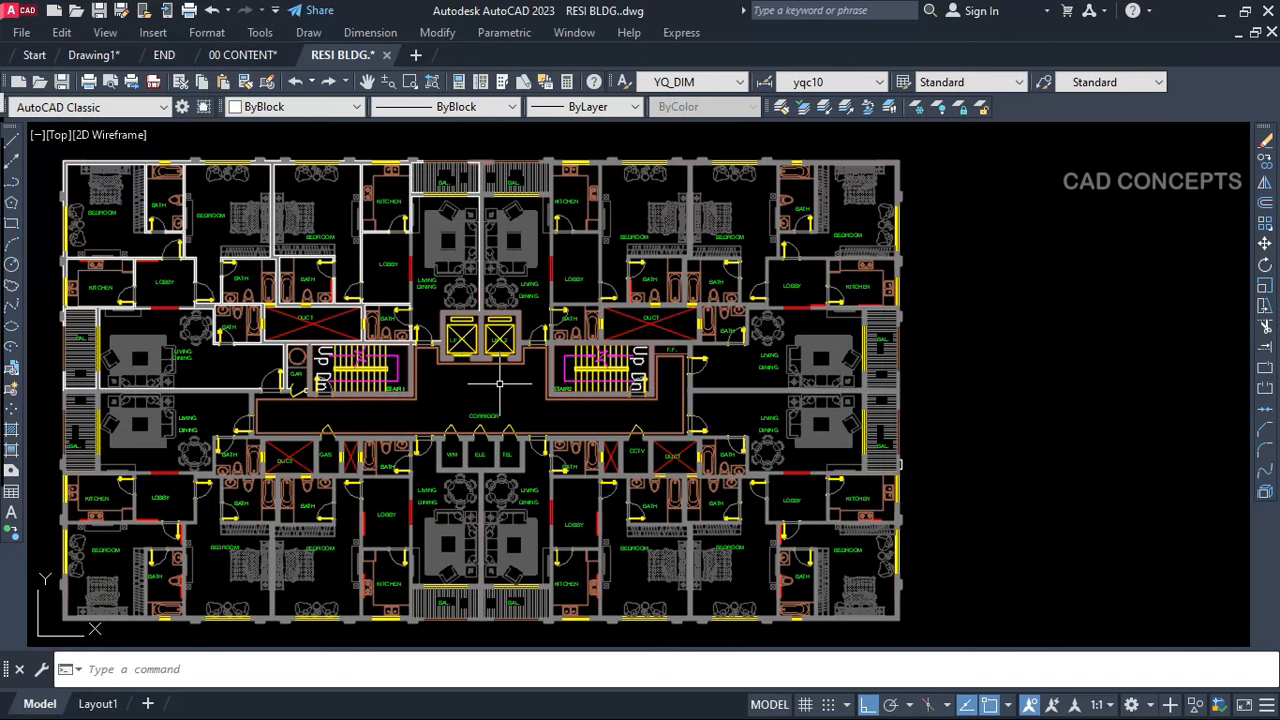
Run TCOUNT on the whole floor plan and place the resulting text count table just outside the plan's upper-right corner
{"action": "type", "text": "TCOu"}
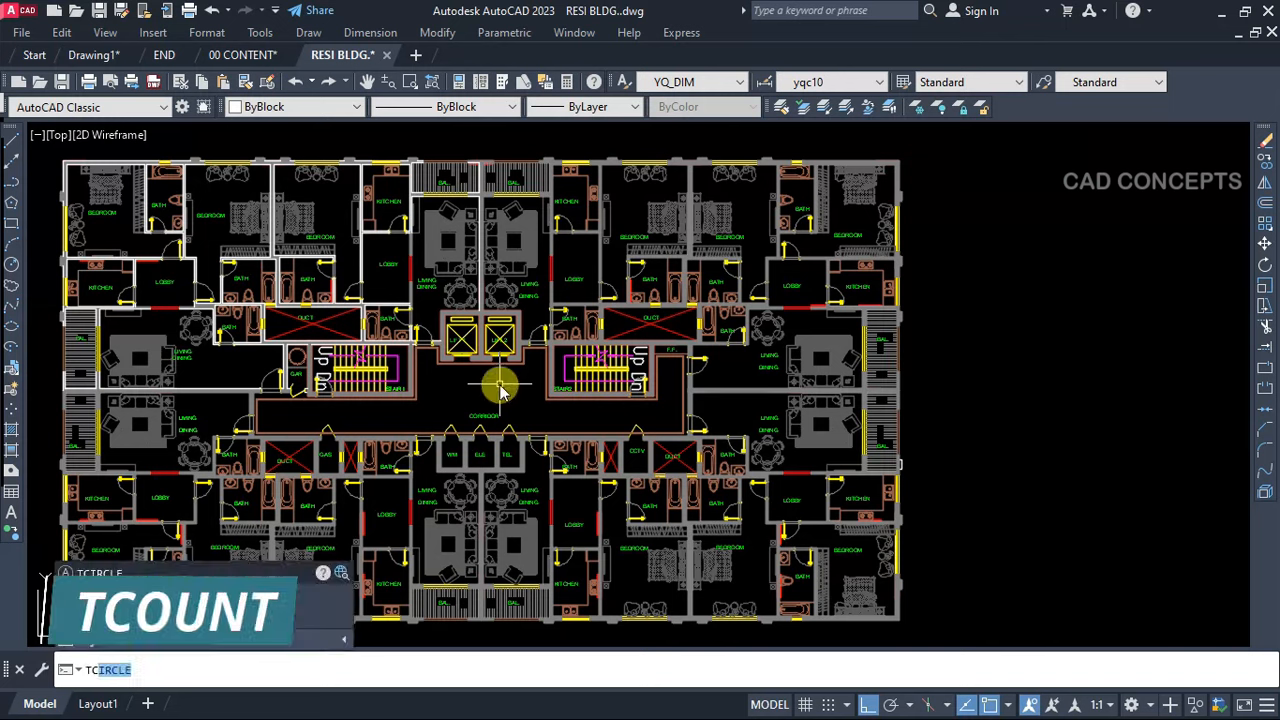
{"action": "type", "text": "NT"}
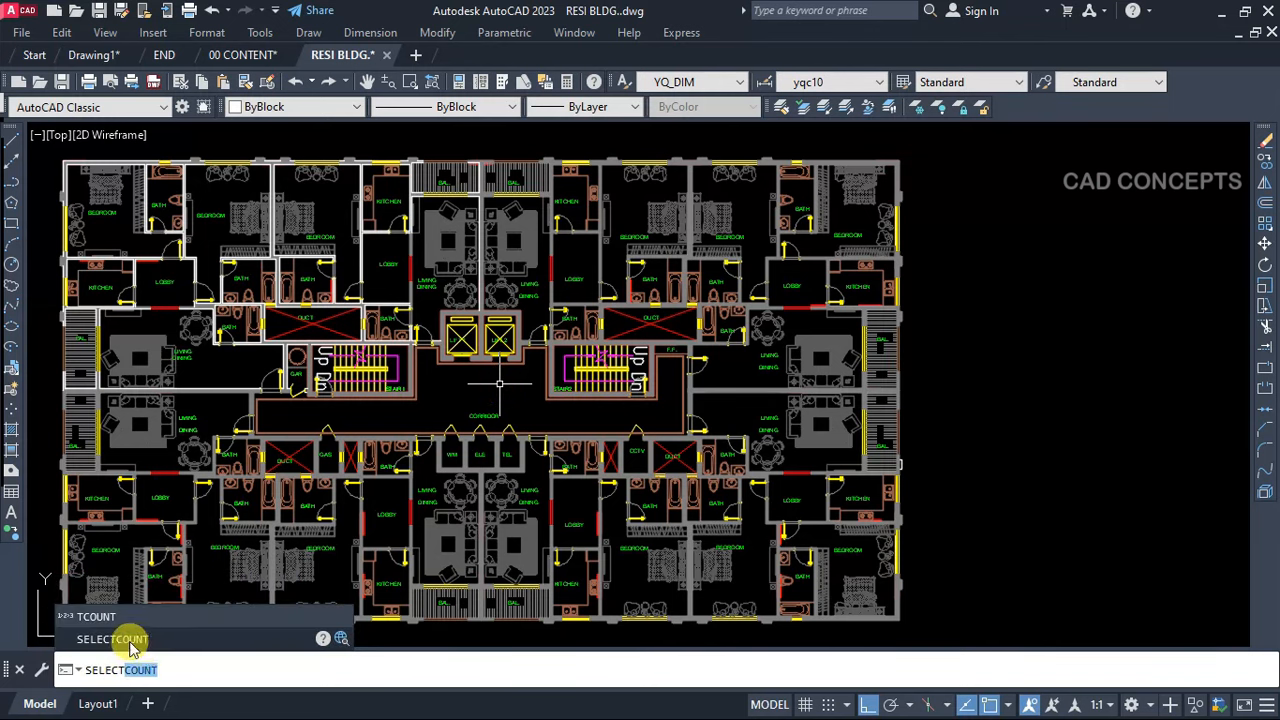
{"action": "key", "text": "Return"}
{"action": "left_click", "coordinate": [44, 632]}
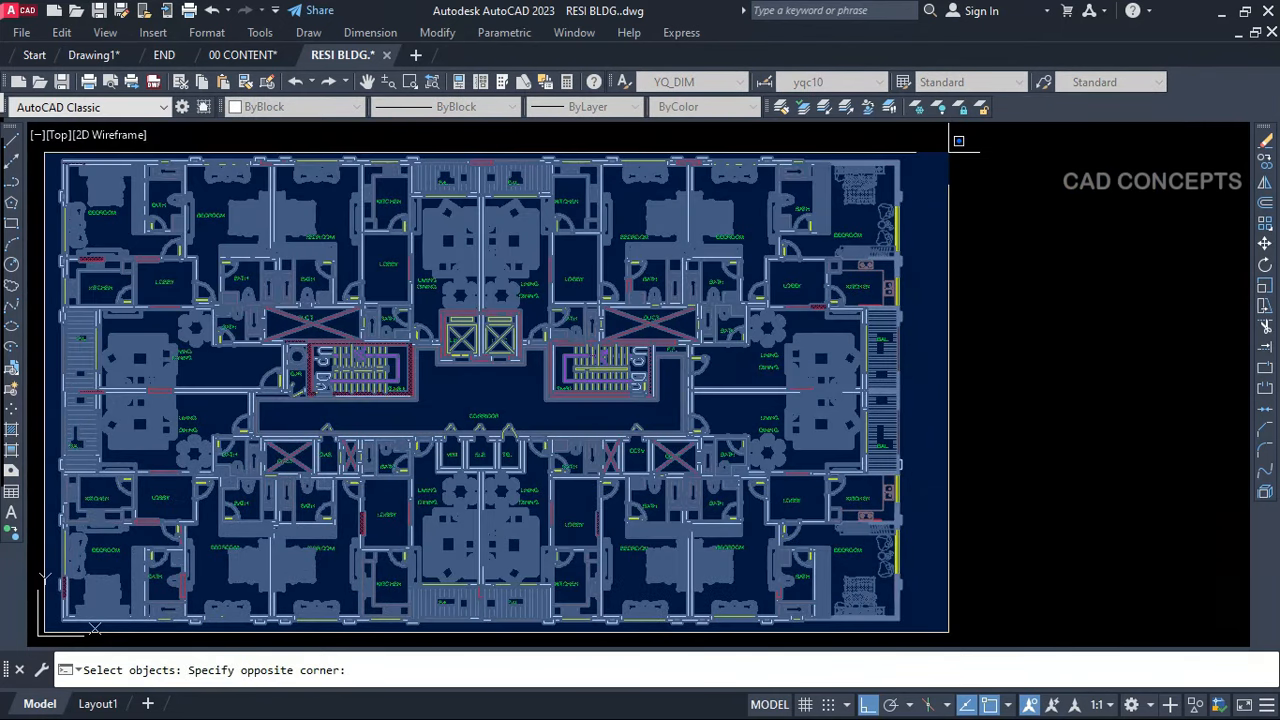
{"action": "left_click", "coordinate": [958, 140]}
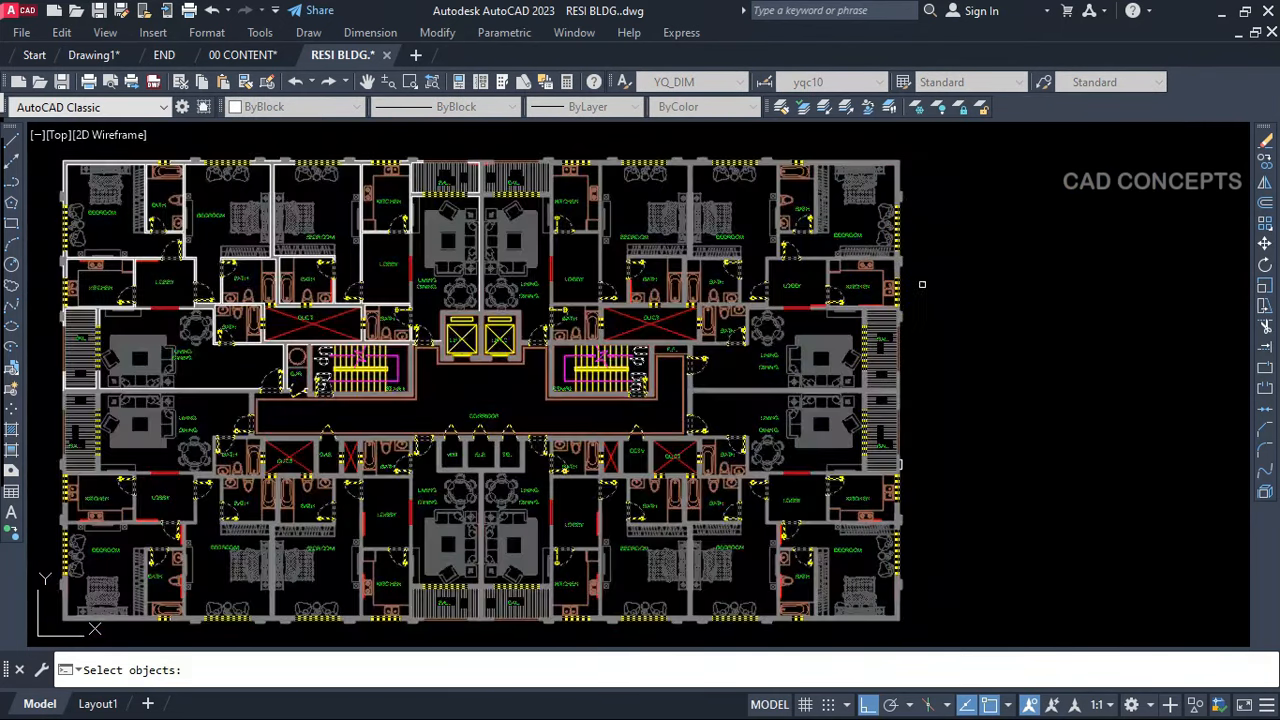
{"action": "key", "text": "Return"}
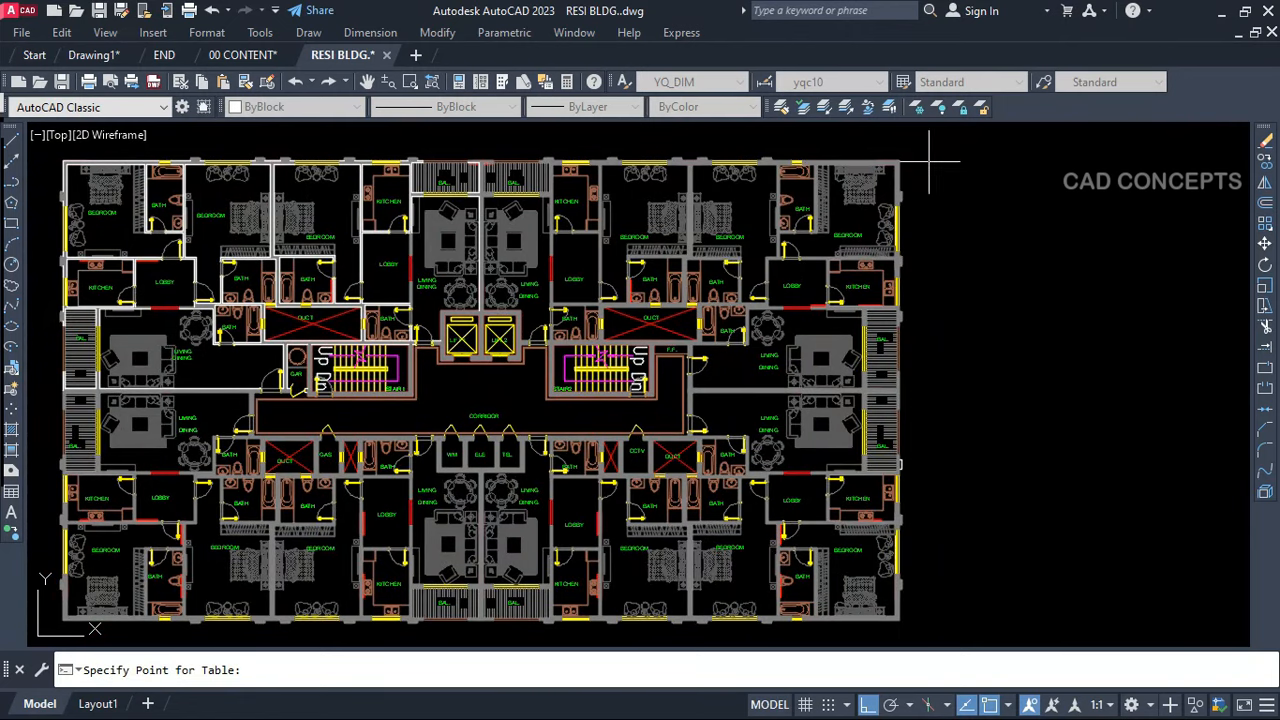
{"action": "left_click", "coordinate": [933, 149]}
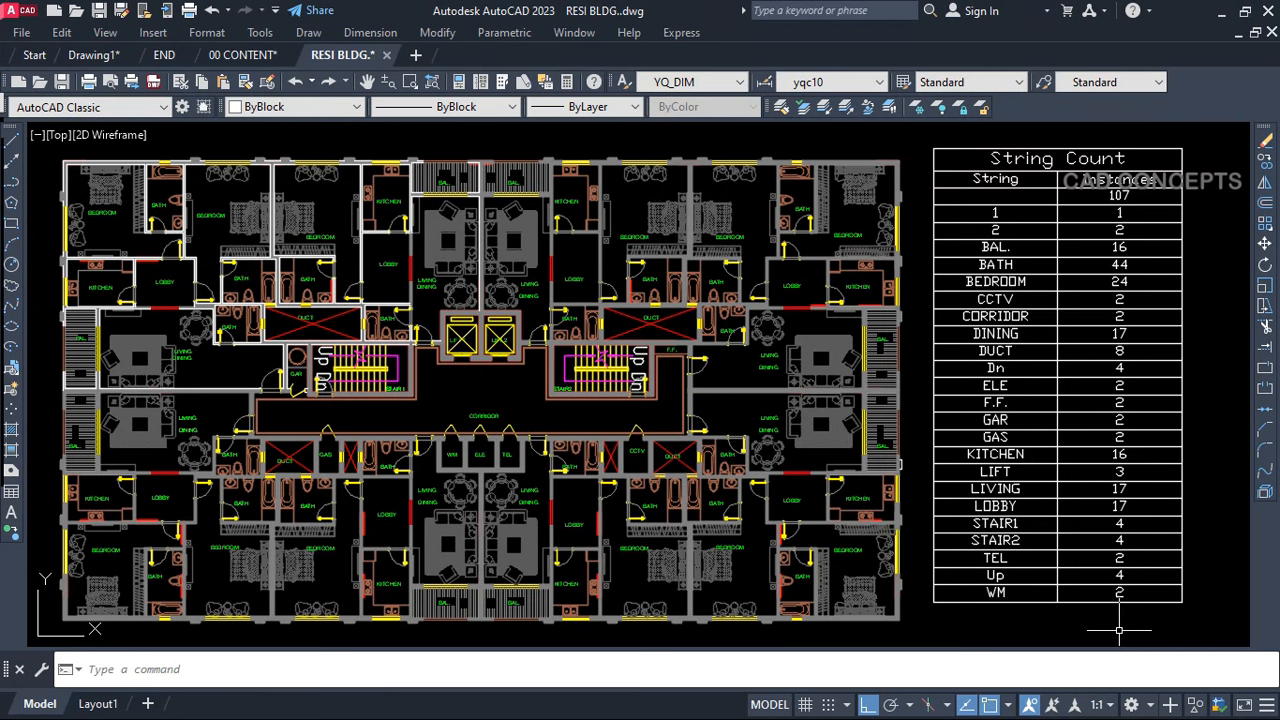
Inspect the text strings and instance counts listed in the String Count table
{"action": "left_click", "coordinate": [1119, 214]}
{"action": "key", "text": "Escape"}
{"action": "scroll", "coordinate": [1100, 455], "scroll_direction": "up", "scroll_amount": 5}
{"action": "scroll", "coordinate": [932, 491], "scroll_direction": "down", "scroll_amount": 2}
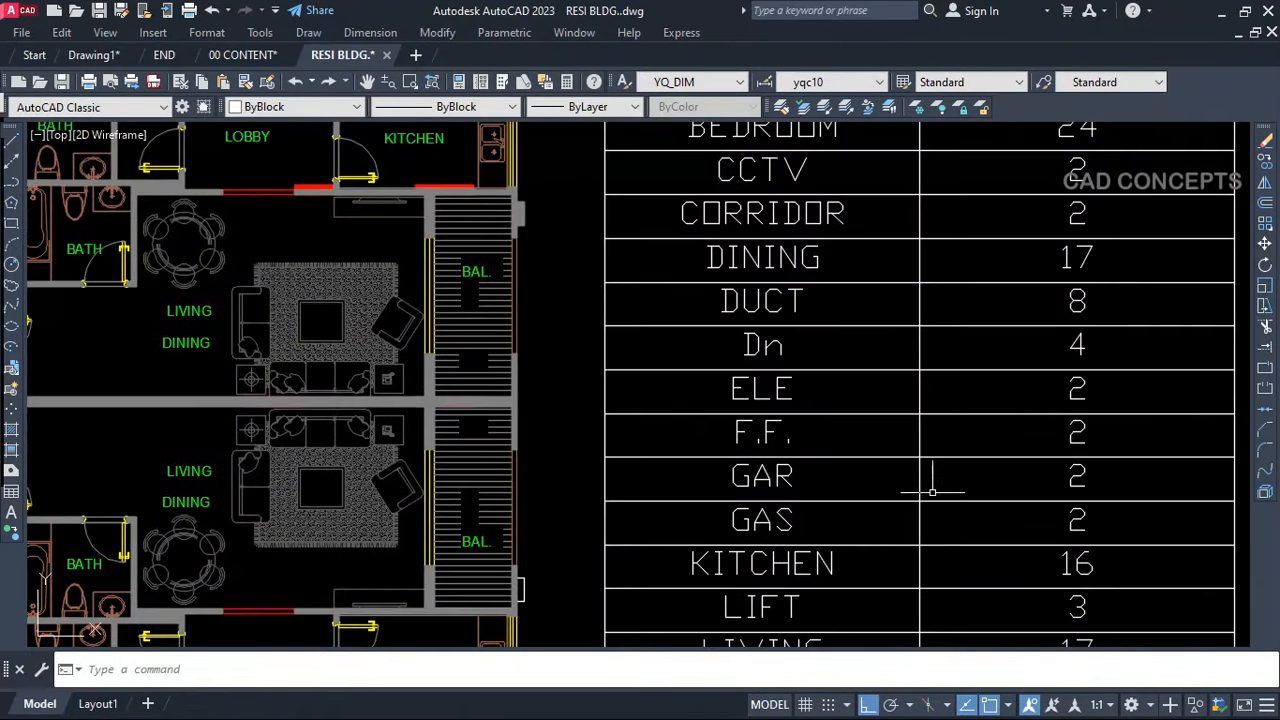
{"action": "scroll", "coordinate": [1075, 433], "scroll_direction": "down", "scroll_amount": 3}
{"action": "scroll", "coordinate": [1075, 433], "scroll_direction": "down", "scroll_amount": 2}
{"action": "left_click", "coordinate": [1075, 433]}
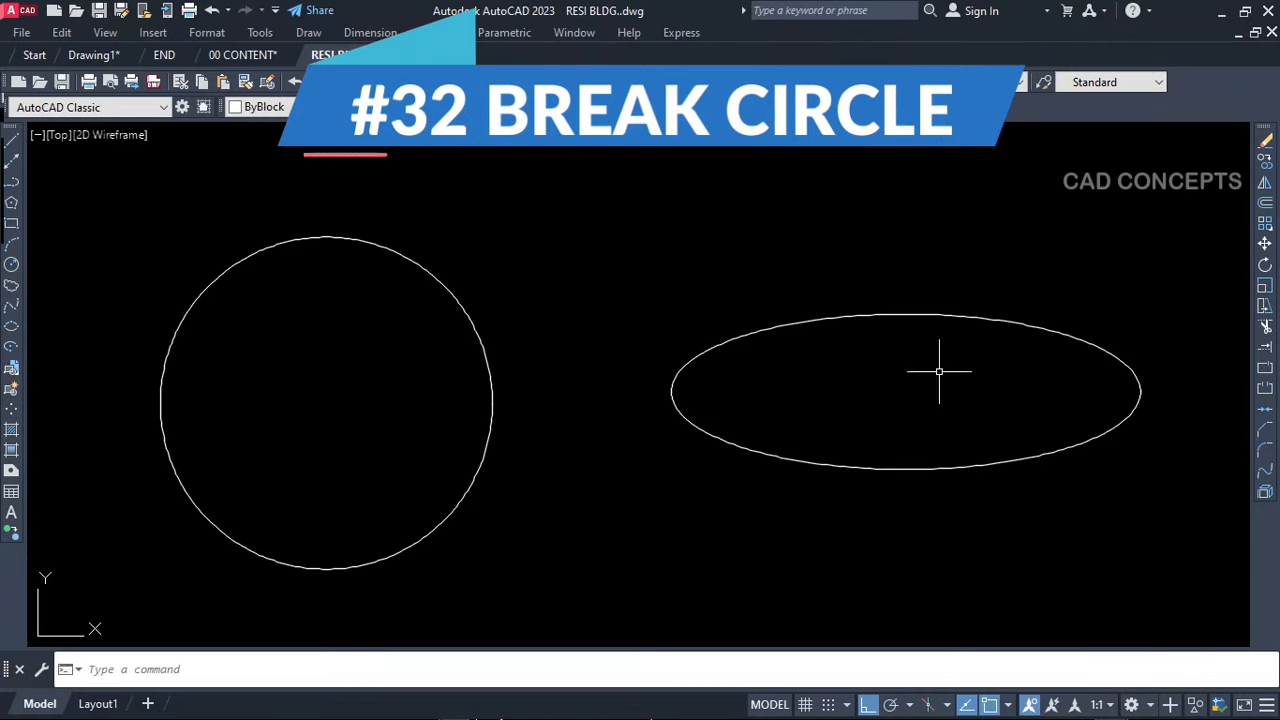
Run CBRK on the circle, breaking it between a point near its bottom and one on its upper-right side
{"action": "key", "text": "ctrl+z"}
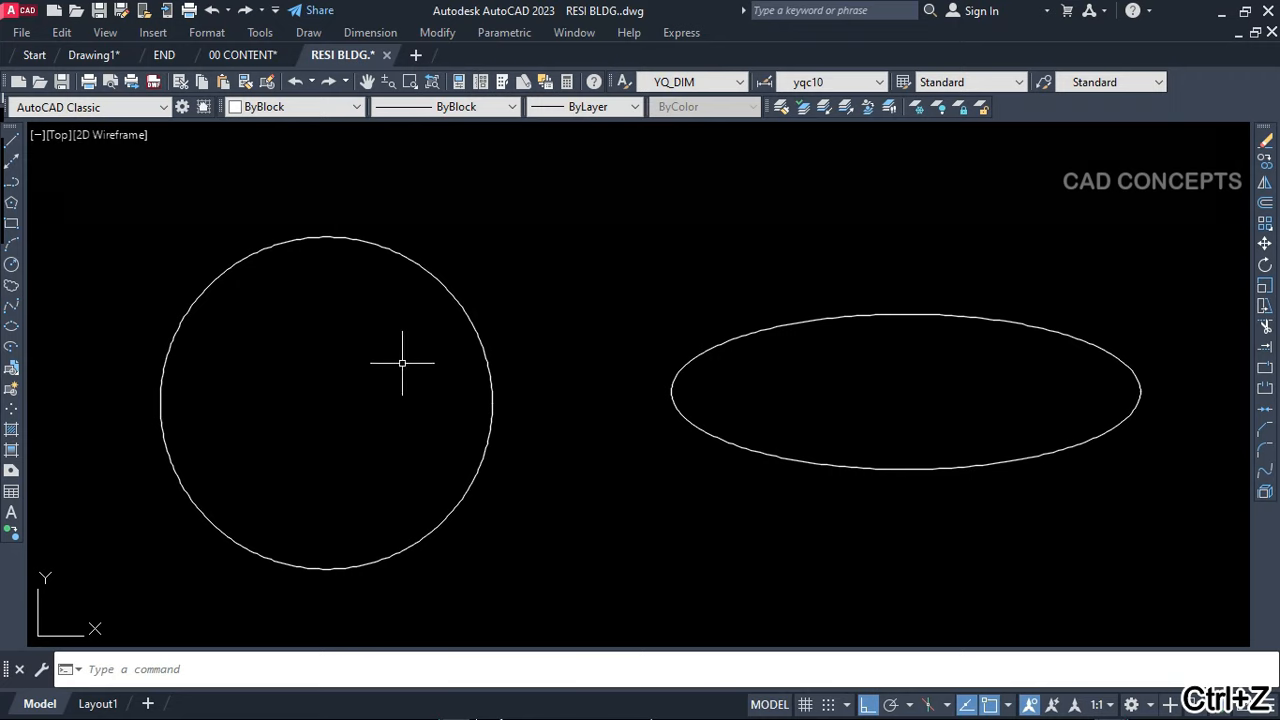
{"action": "type", "text": "cbr"}
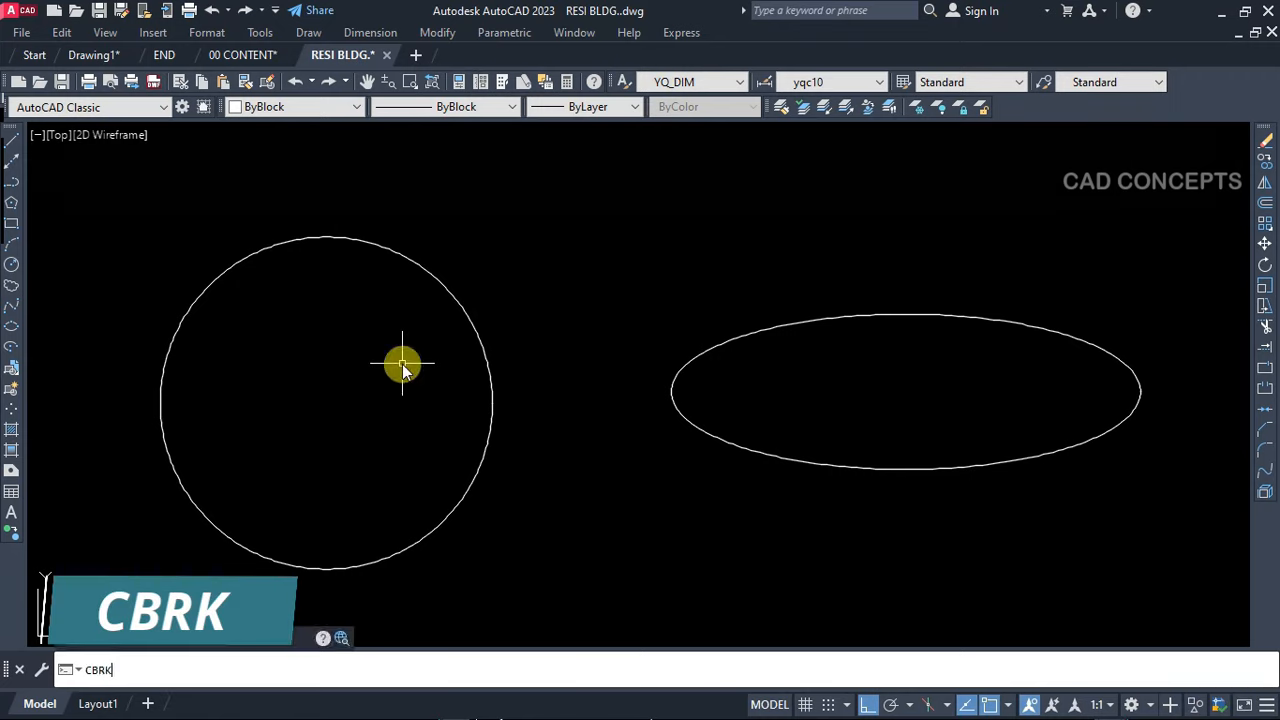
{"action": "key", "text": "Return"}
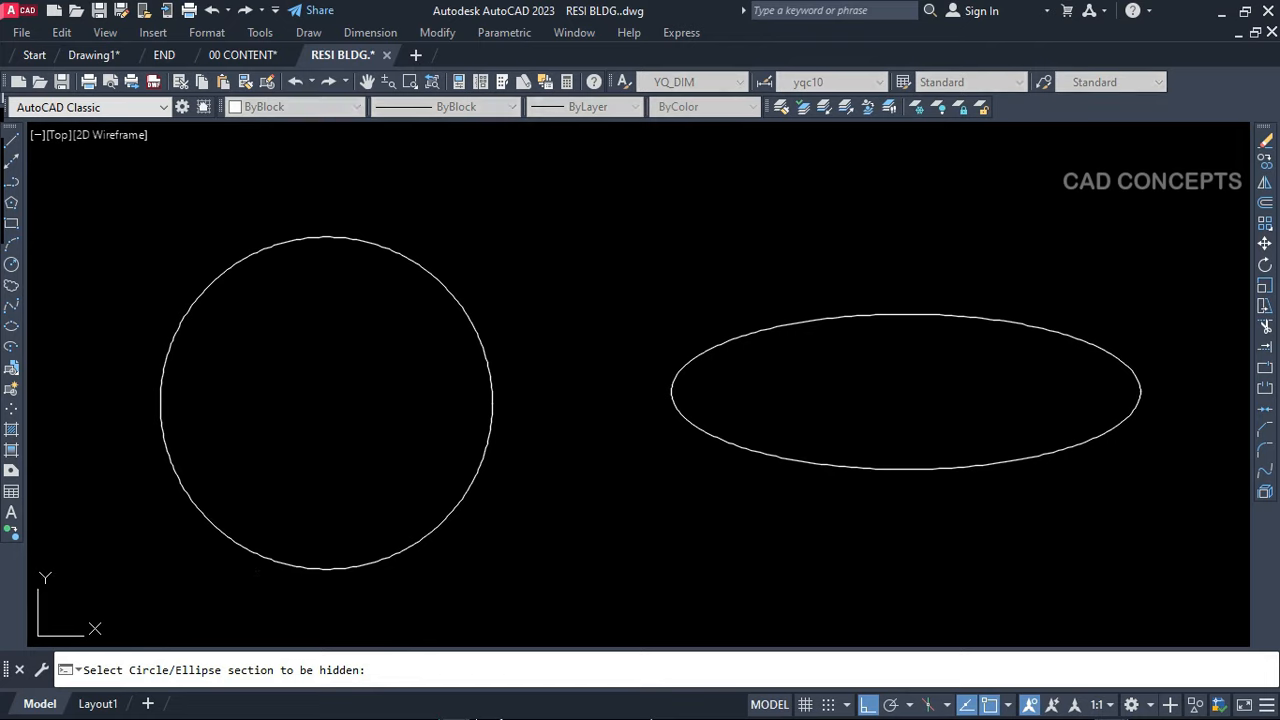
{"action": "left_click", "coordinate": [277, 564]}
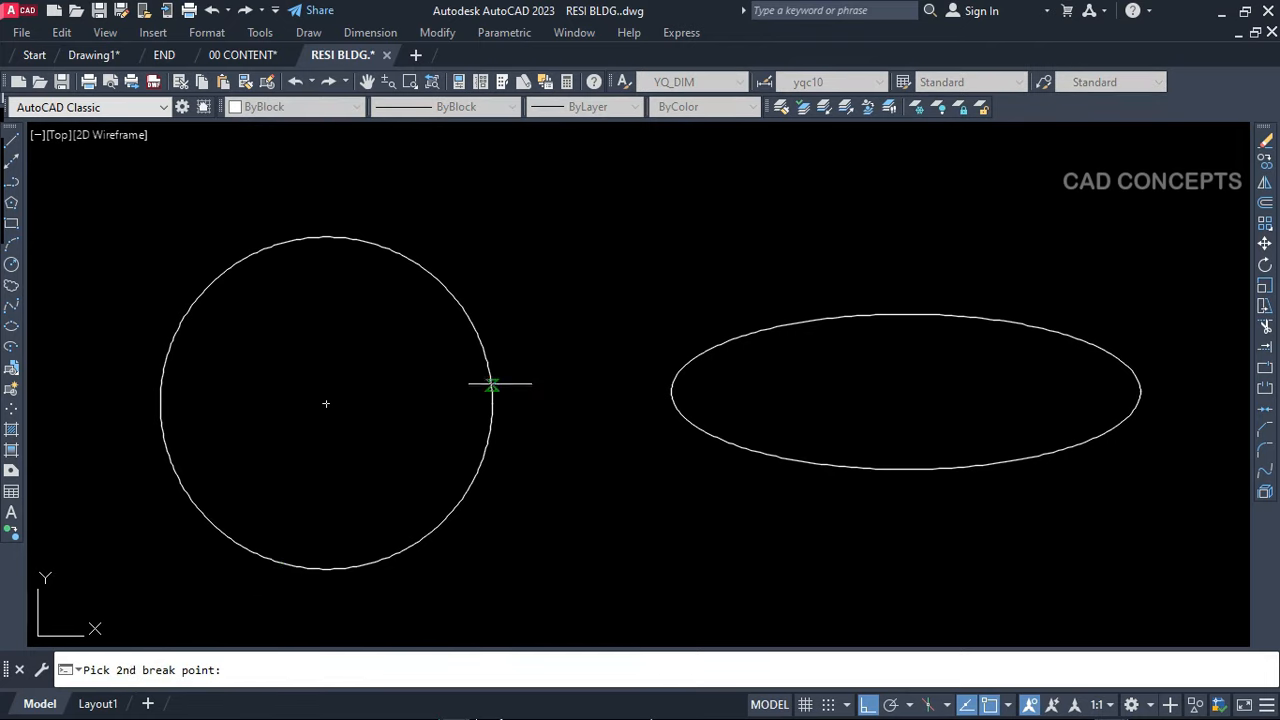
{"action": "left_click", "coordinate": [486, 358]}
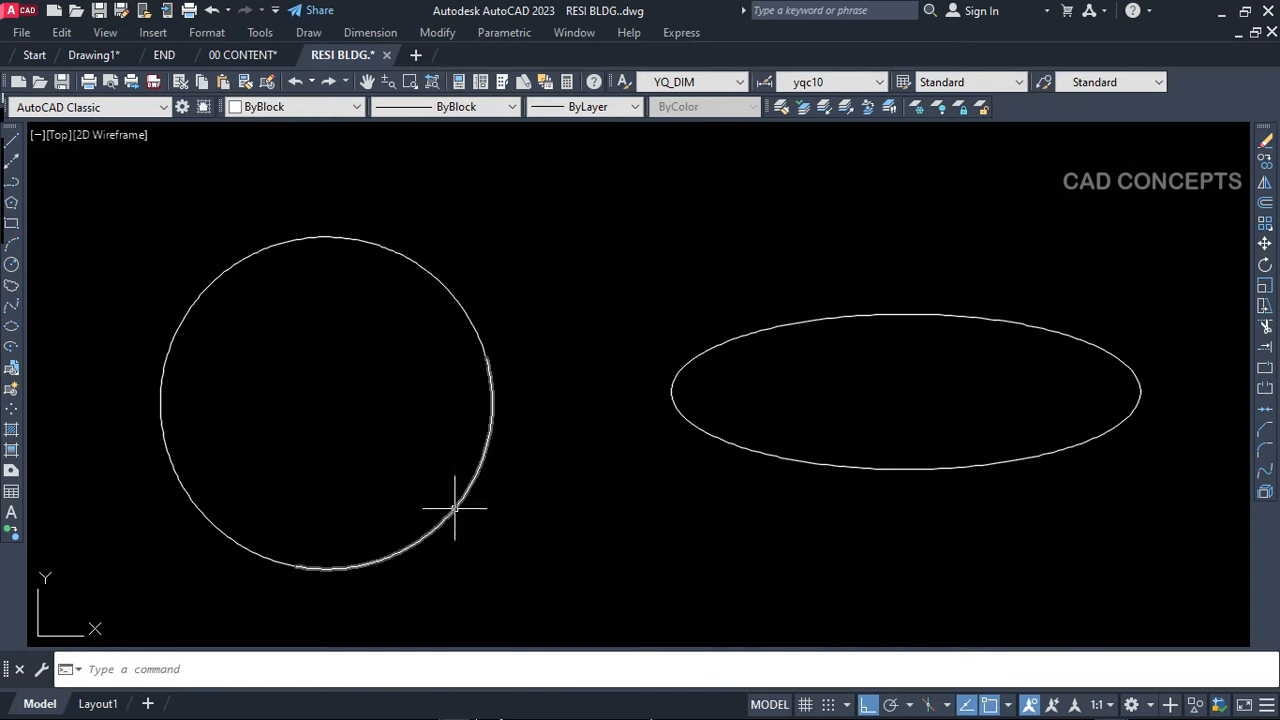
Try to move the separated lower-right arc horizontally away from the circle
{"action": "type", "text": "m"}
{"action": "key", "text": "Return"}
{"action": "left_click", "coordinate": [571, 560]}
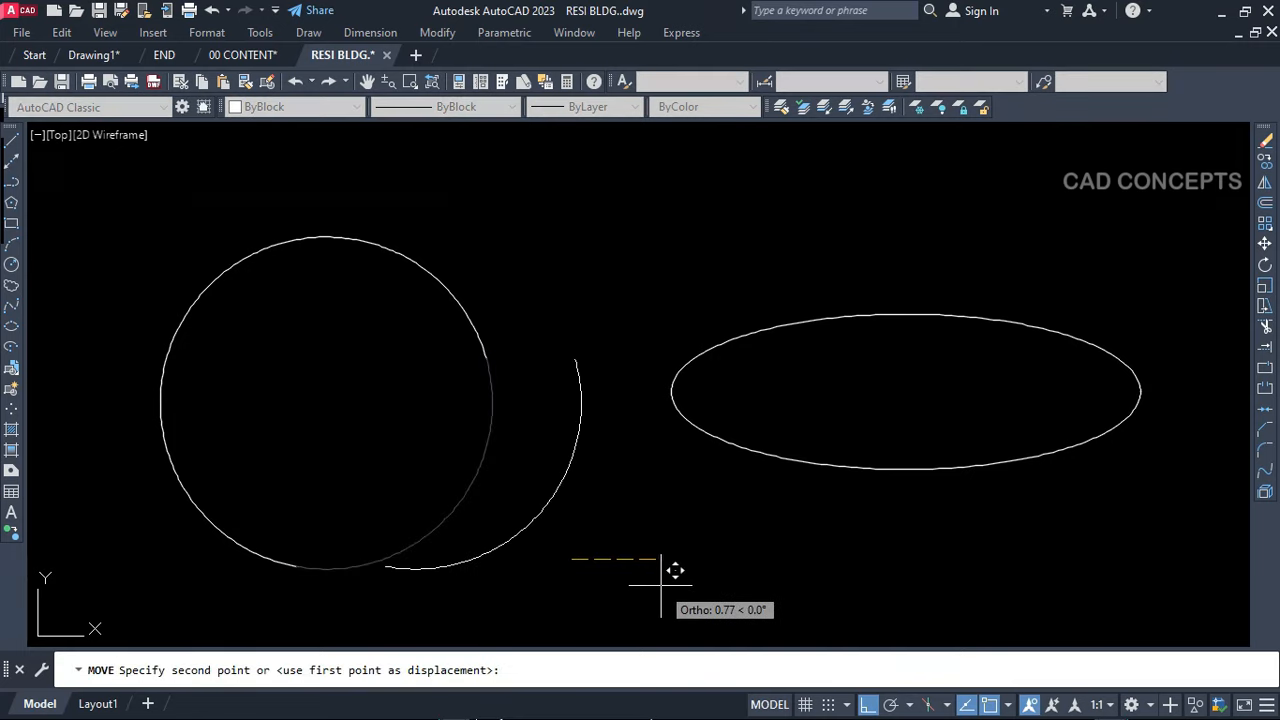
{"action": "key", "text": "Escape"}
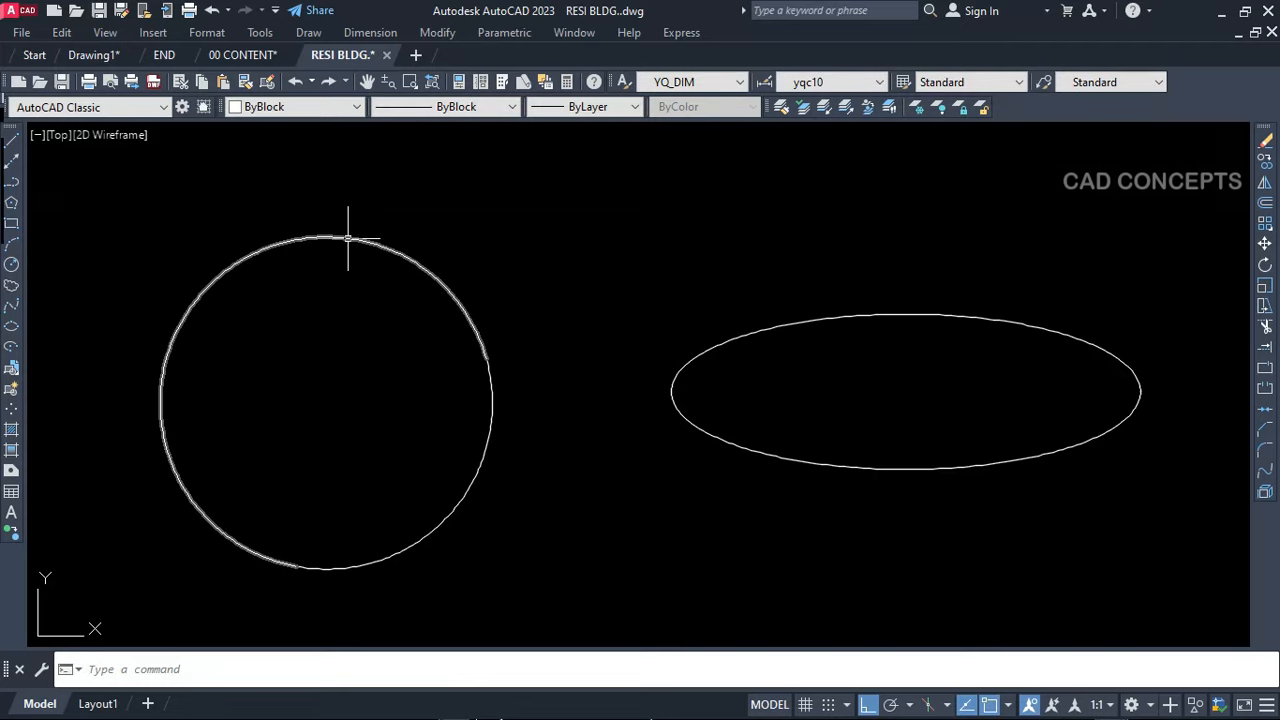
Run CBRK on the ellipse, separating the lower section between its bottom-left part and its lower-right side
{"action": "type", "text": "c"}
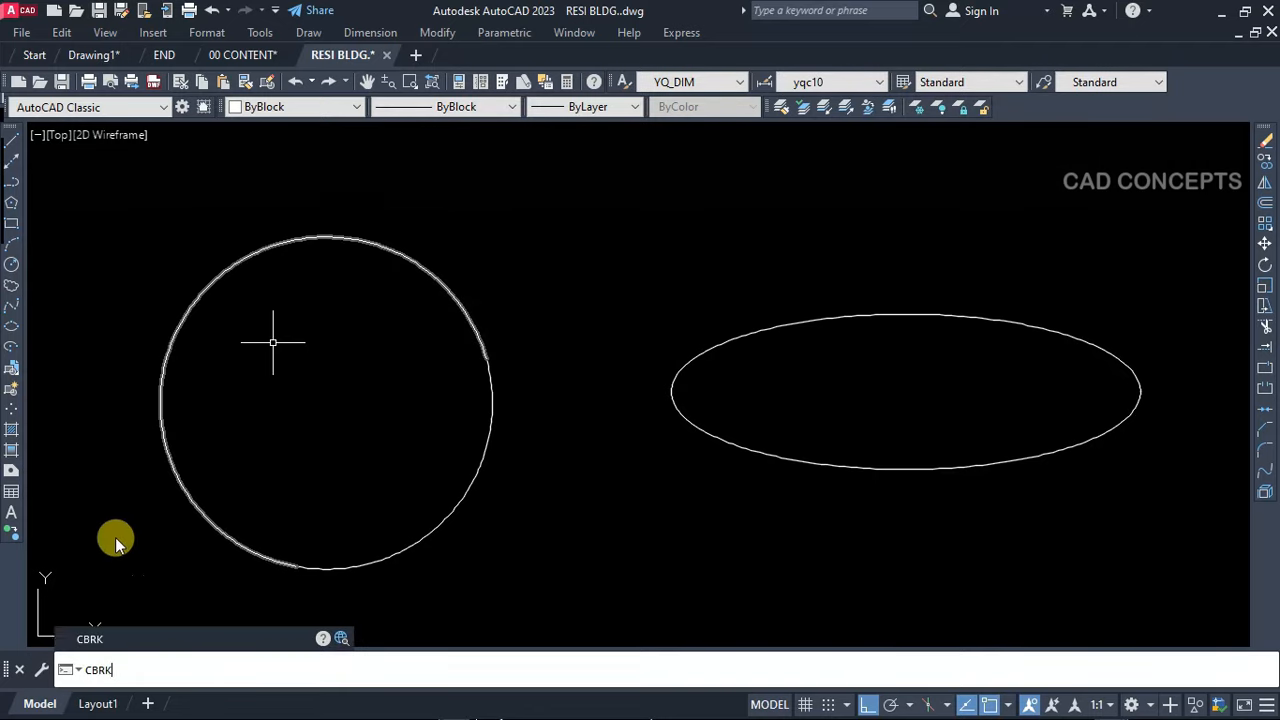
{"action": "left_click", "coordinate": [88, 632]}
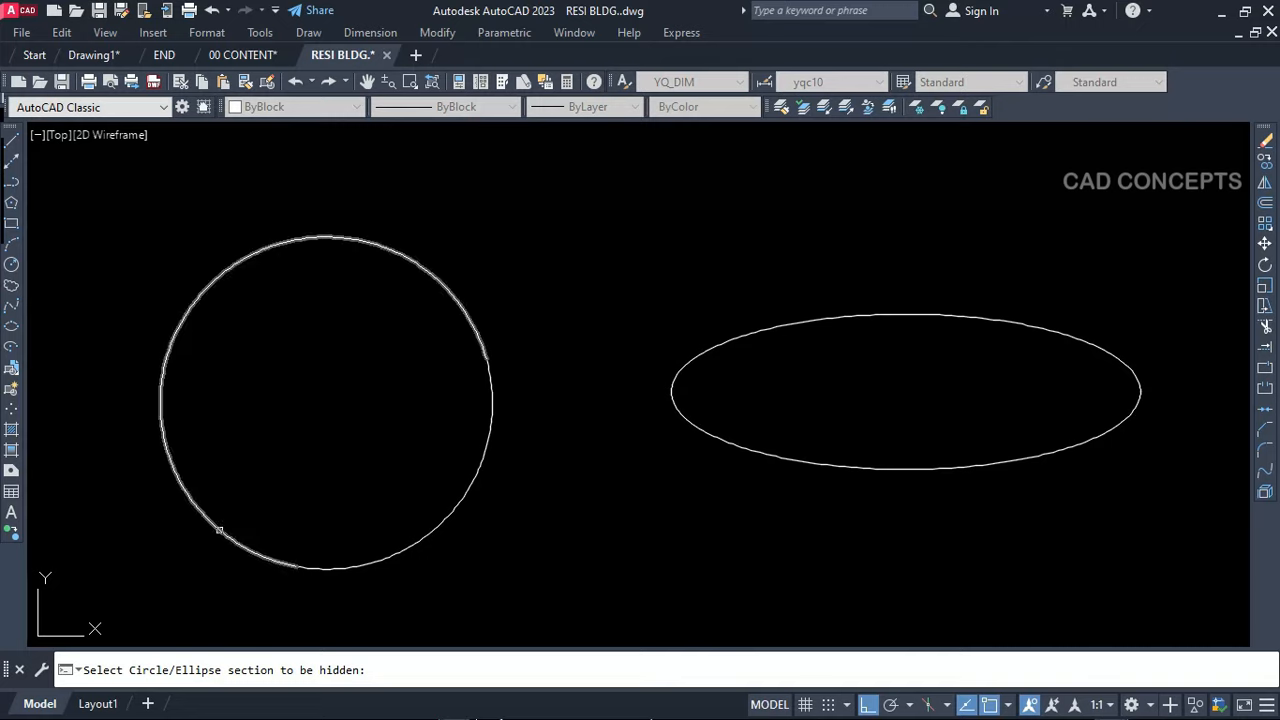
{"action": "left_click", "coordinate": [754, 450]}
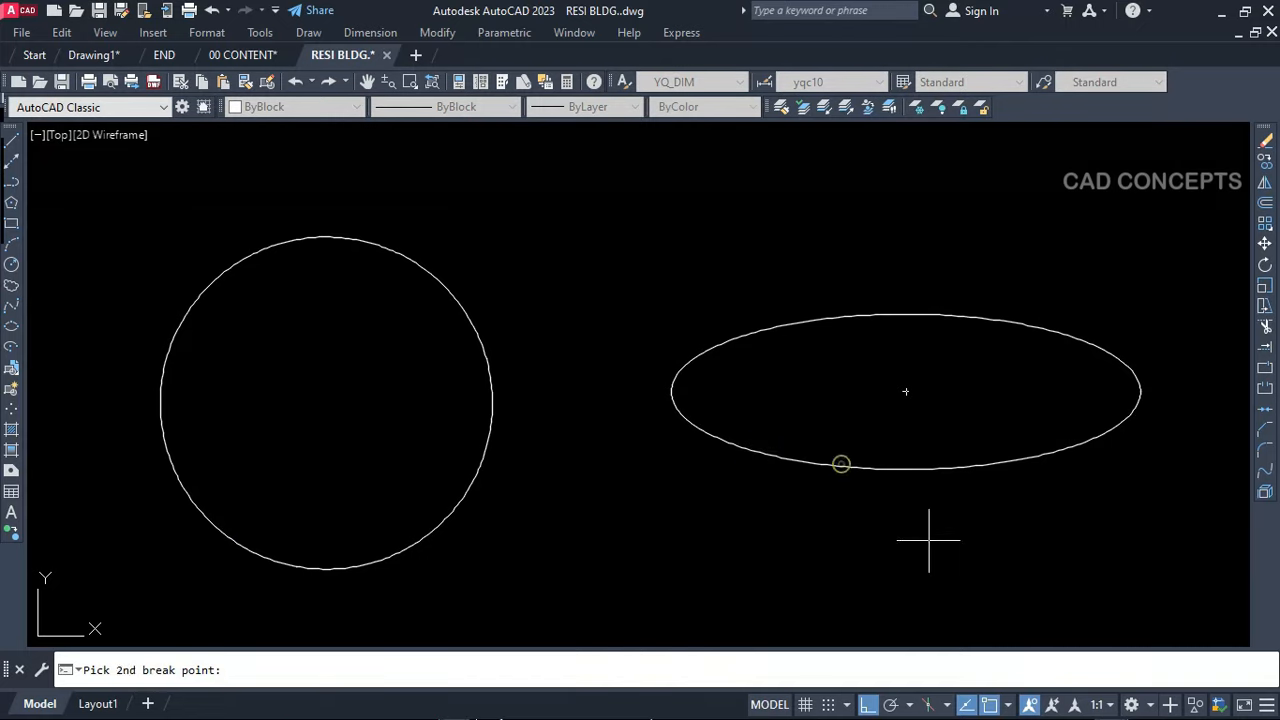
{"action": "left_click", "coordinate": [1096, 433]}
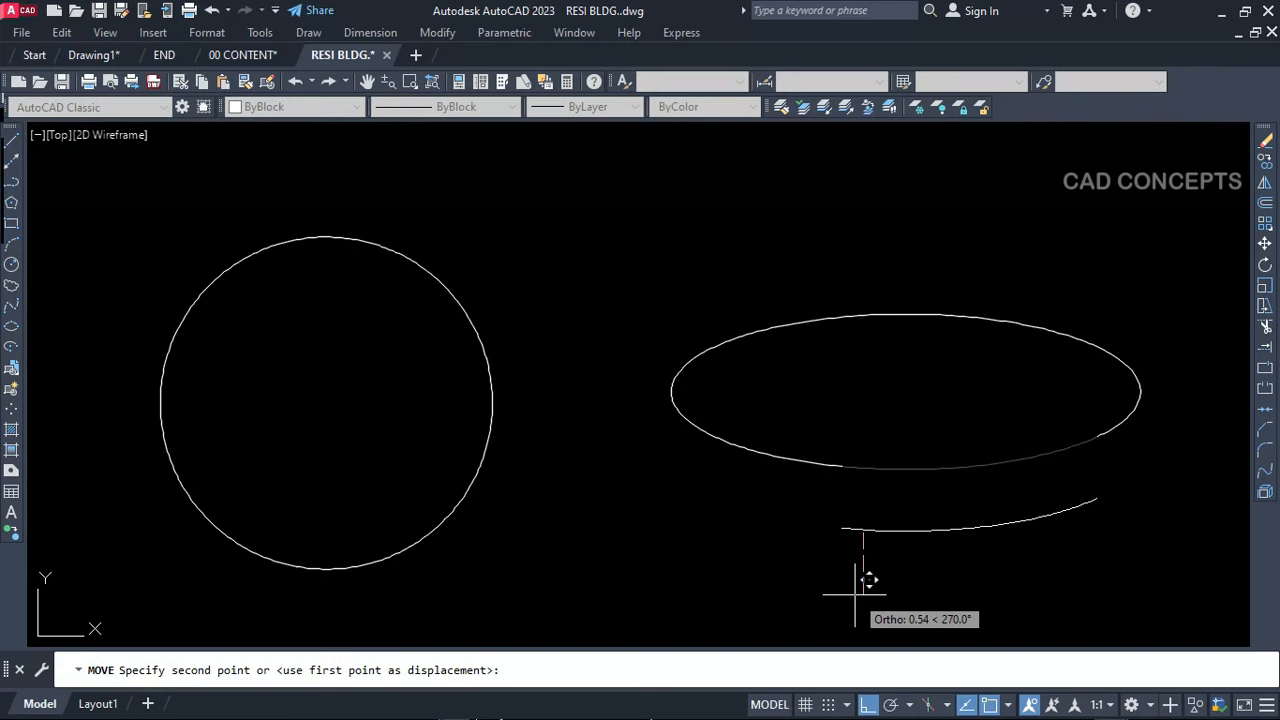
{"action": "key", "text": "Escape"}
{"action": "left_click", "coordinate": [788, 457]}
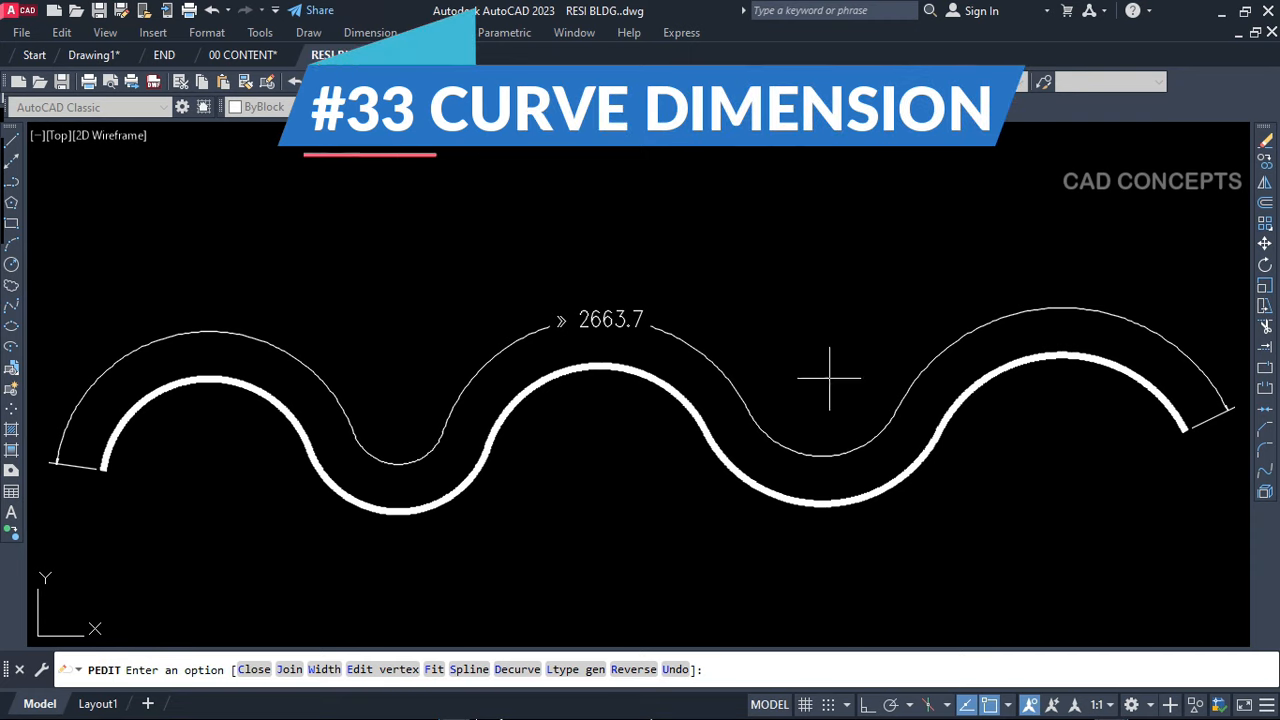
Examine the curve dimension that follows the wavy polyline from end to end
{"action": "key", "text": "Escape"}
{"action": "left_click", "coordinate": [789, 450]}
{"action": "key", "text": "Escape"}
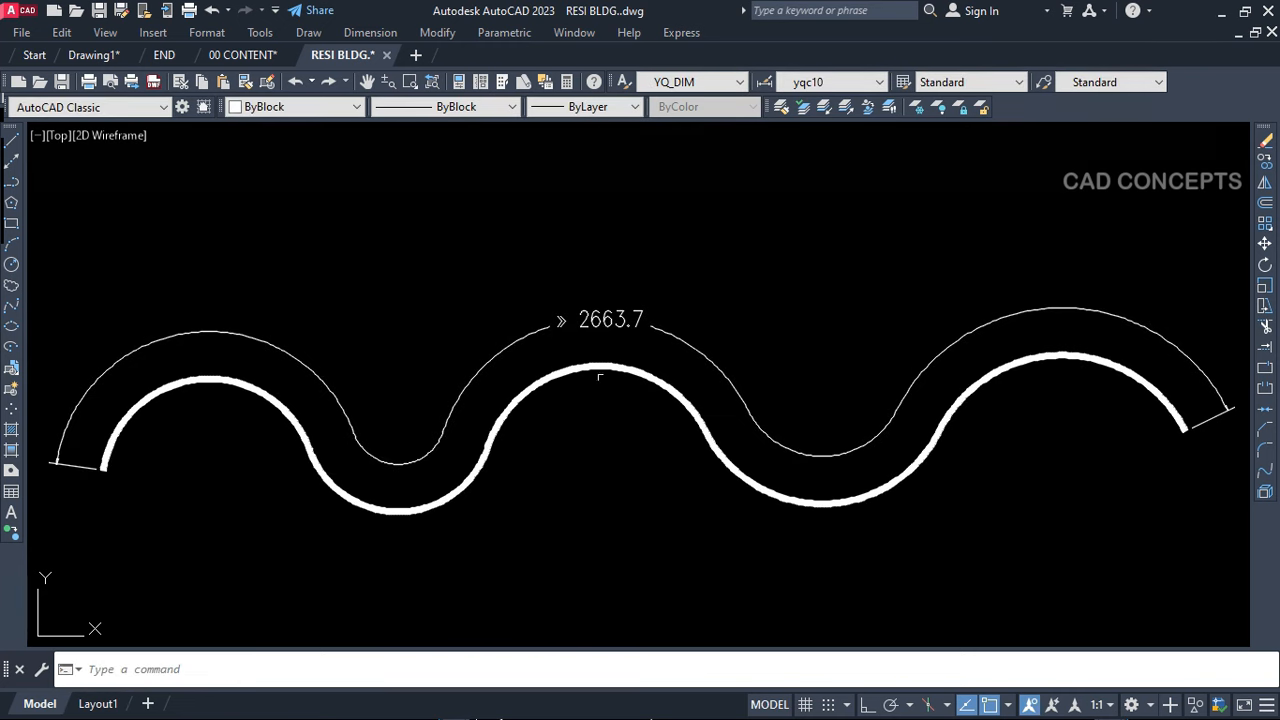
{"action": "middle_click_drag", "start_coordinate": [555, 508], "coordinate": [560, 508]}
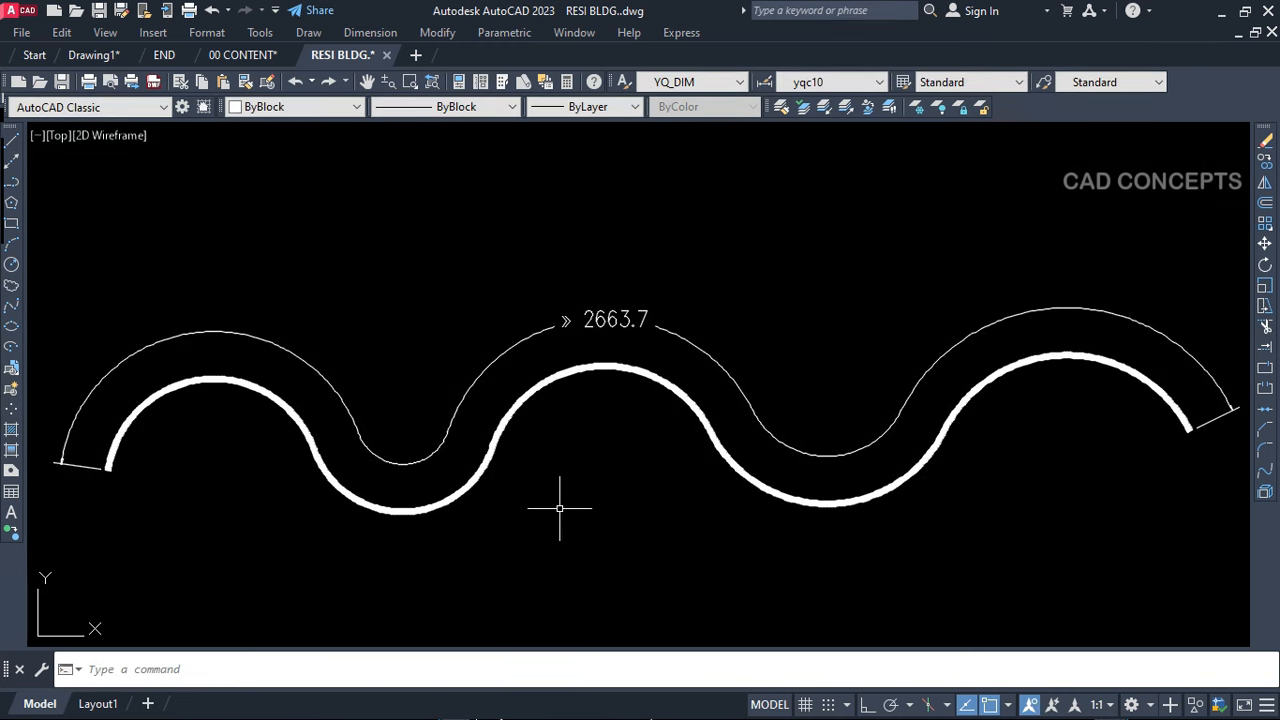
{"action": "scroll", "coordinate": [31, 442], "scroll_direction": "up", "scroll_amount": 4}
{"action": "scroll", "coordinate": [31, 442], "scroll_direction": "down", "scroll_amount": 4}
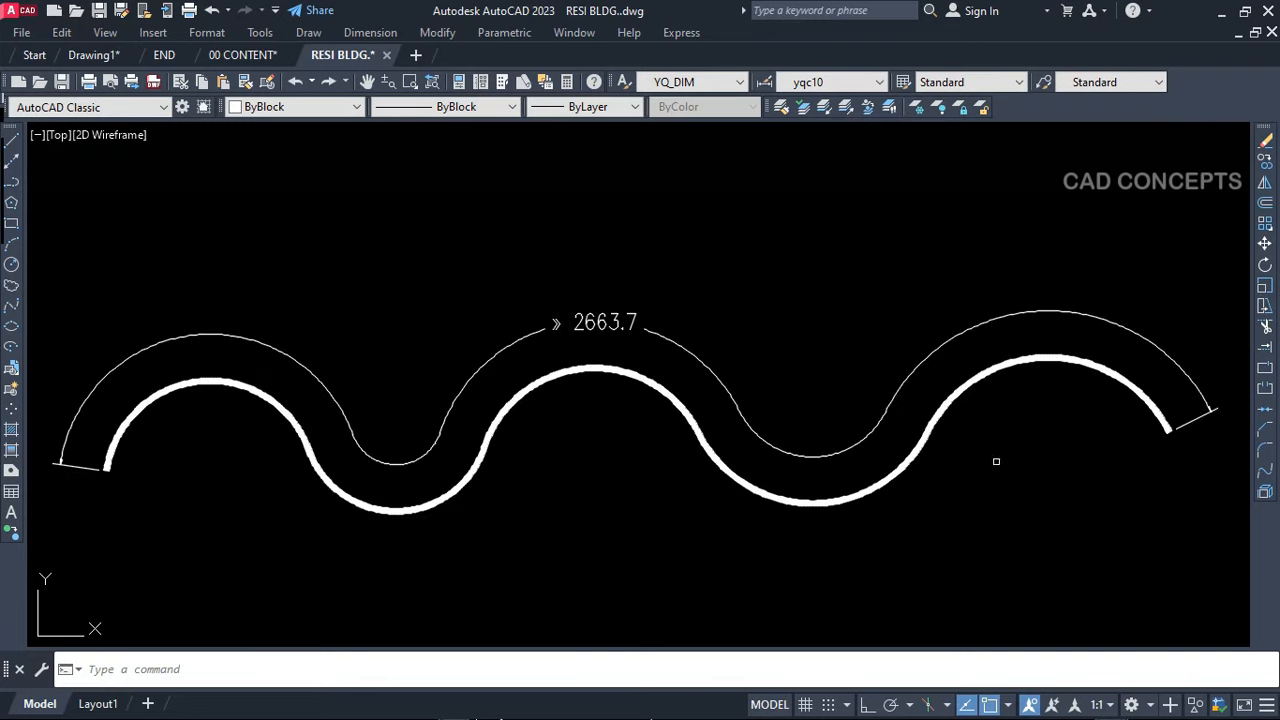
{"action": "scroll", "coordinate": [1226, 437], "scroll_direction": "up", "scroll_amount": 4}
{"action": "scroll", "coordinate": [1226, 437], "scroll_direction": "down", "scroll_amount": 6}
{"action": "scroll", "coordinate": [903, 446], "scroll_direction": "down", "scroll_amount": 2}
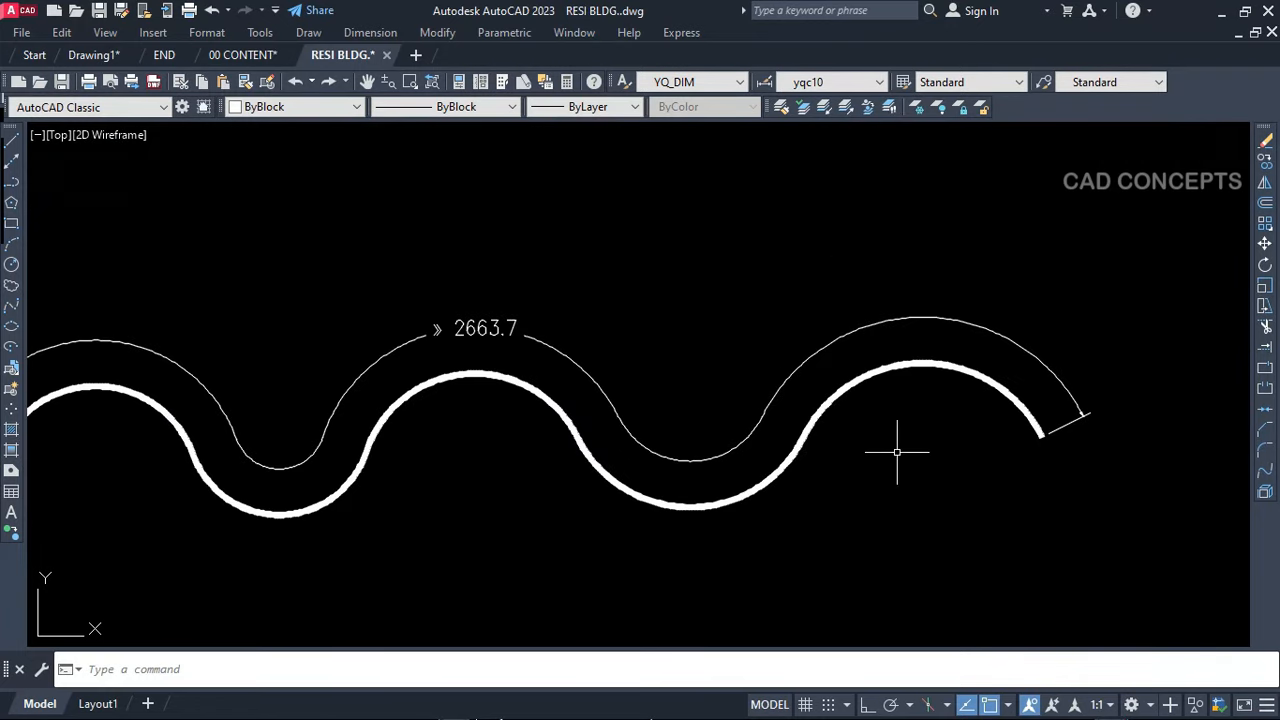
{"action": "middle_click_drag", "start_coordinate": [903, 446], "coordinate": [992, 421]}
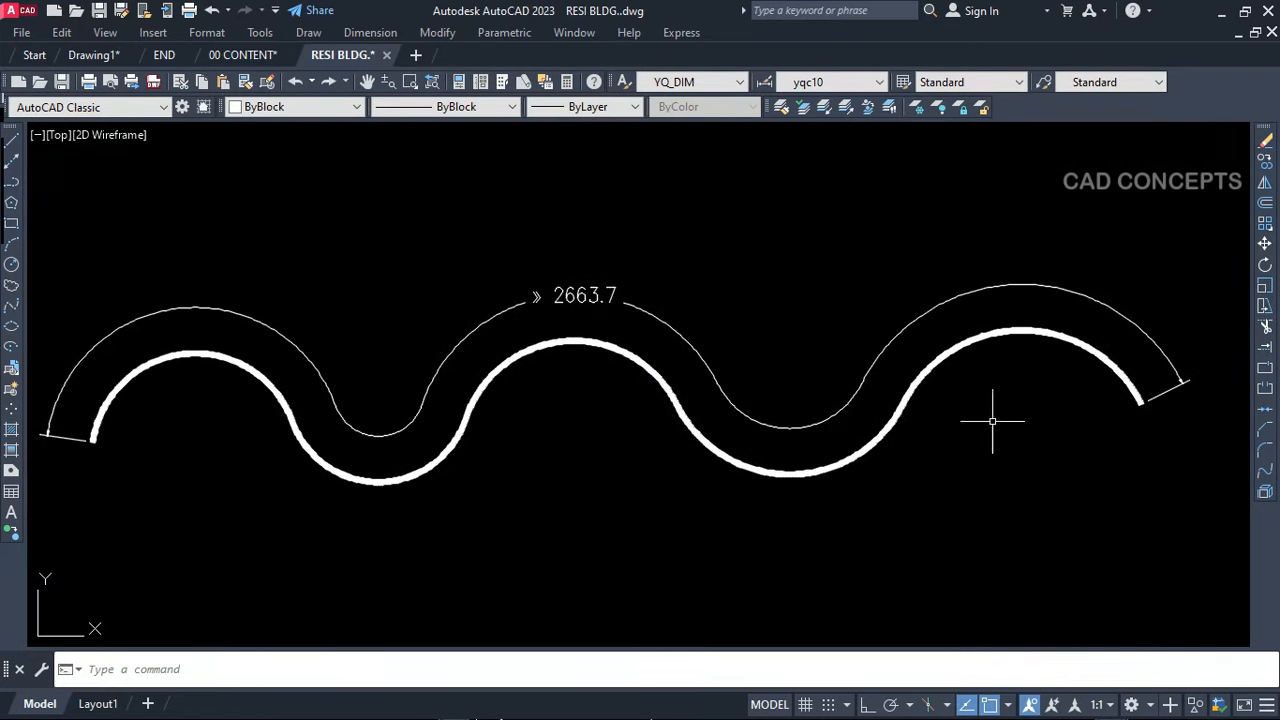
Delete the curve dimension above the wavy polyline
{"action": "left_click", "coordinate": [577, 300]}
{"action": "key", "text": "Delete"}
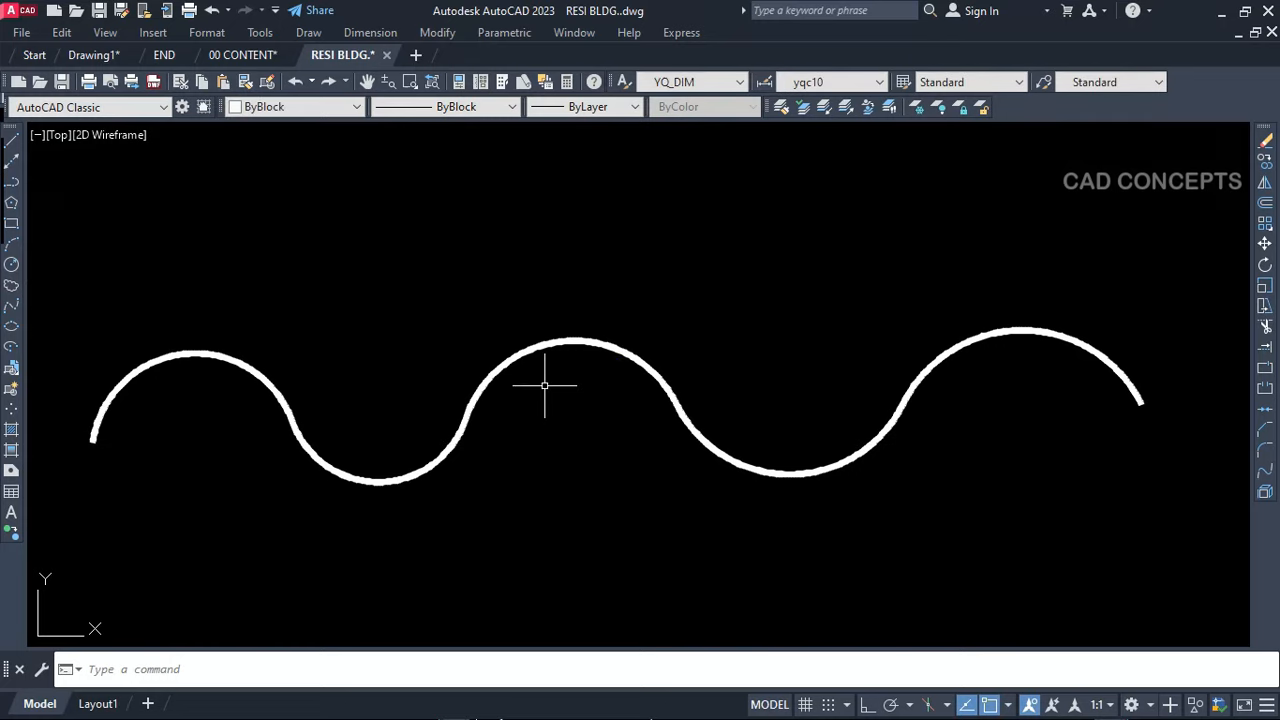
{"action": "left_click", "coordinate": [414, 83]}
{"action": "left_click", "coordinate": [74, 254]}
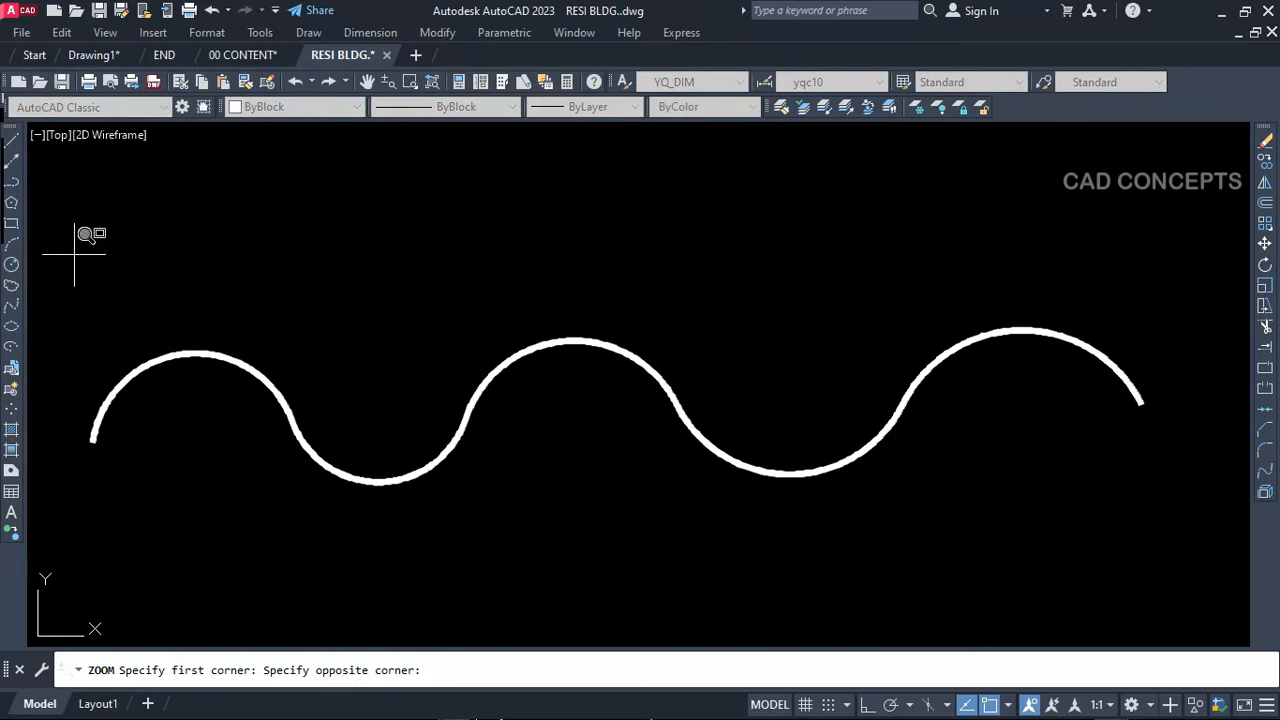
{"action": "left_click", "coordinate": [1110, 517]}
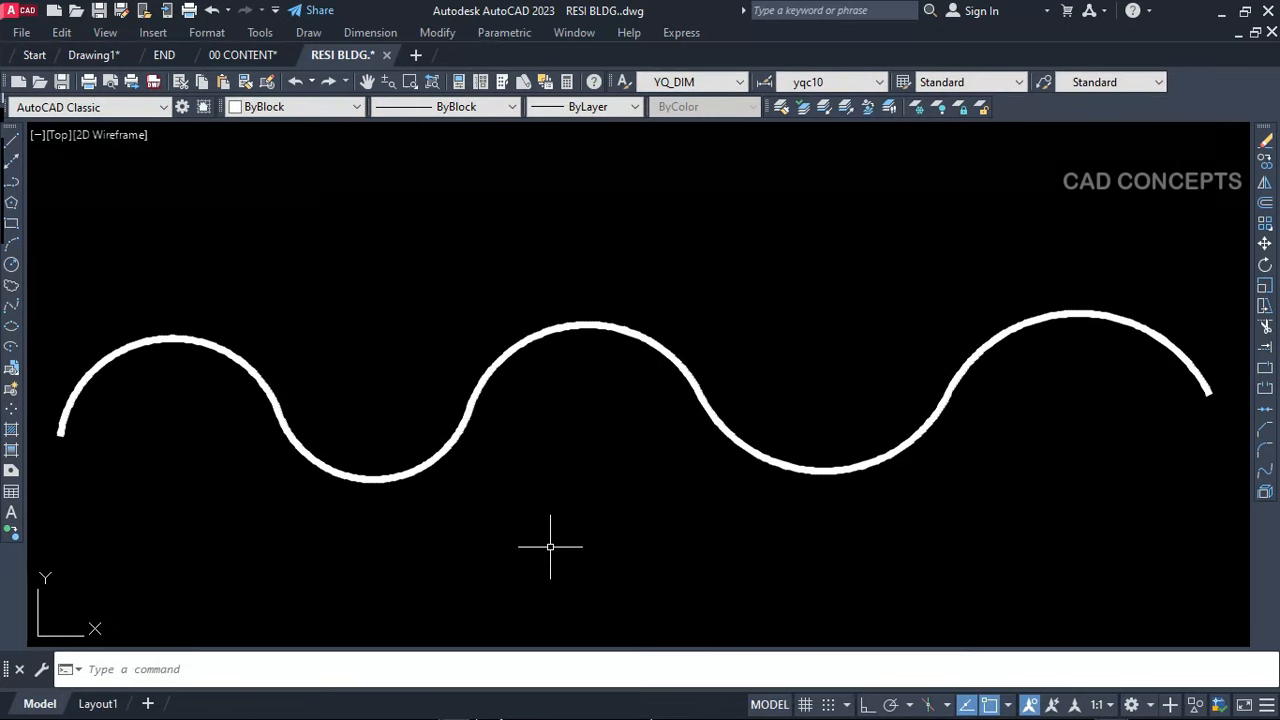
Dimension the full length of the wavy polyline with DIMCURVE, placing the offset dimension curve above it
{"action": "type", "text": "di"}
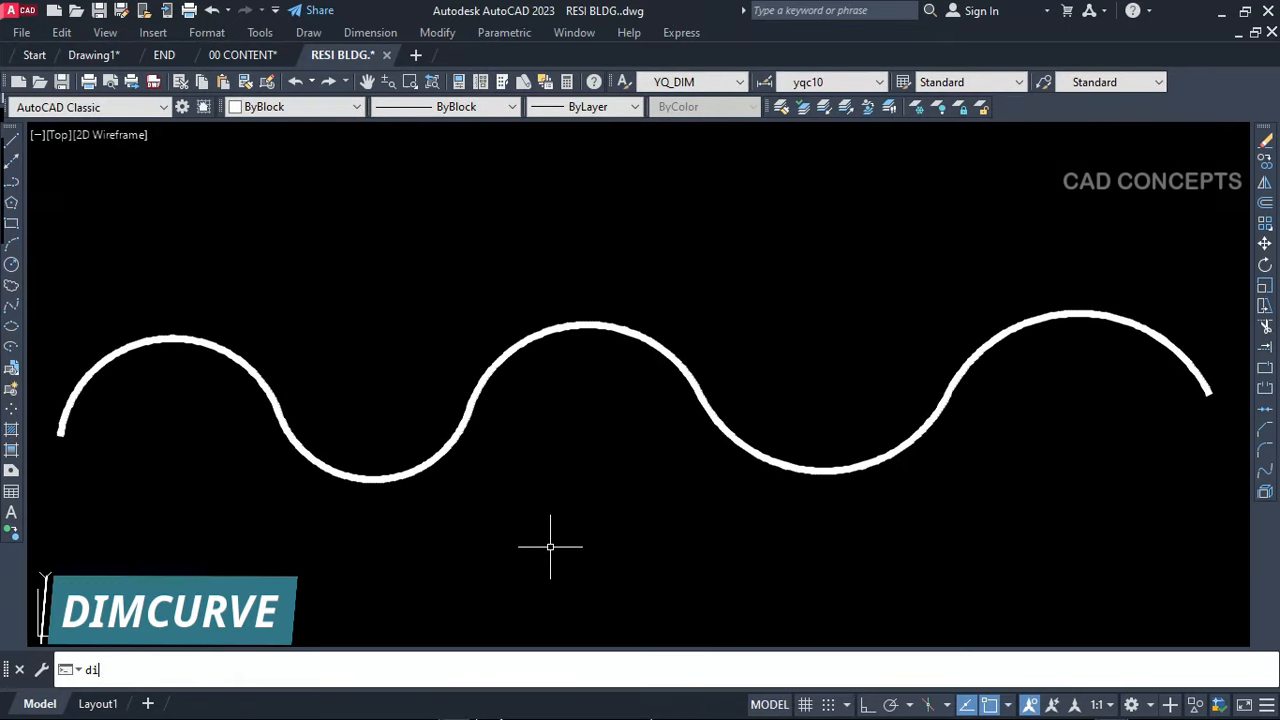
{"action": "type", "text": "mcu"}
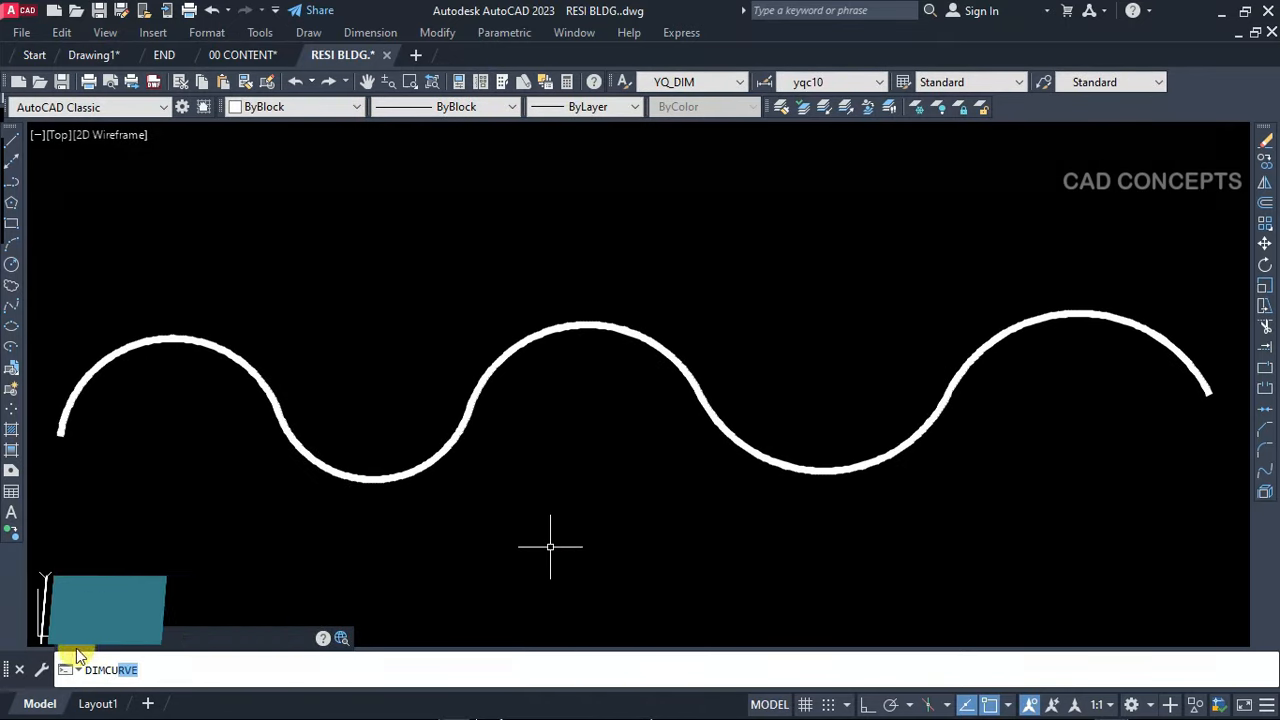
{"action": "left_click", "coordinate": [95, 639]}
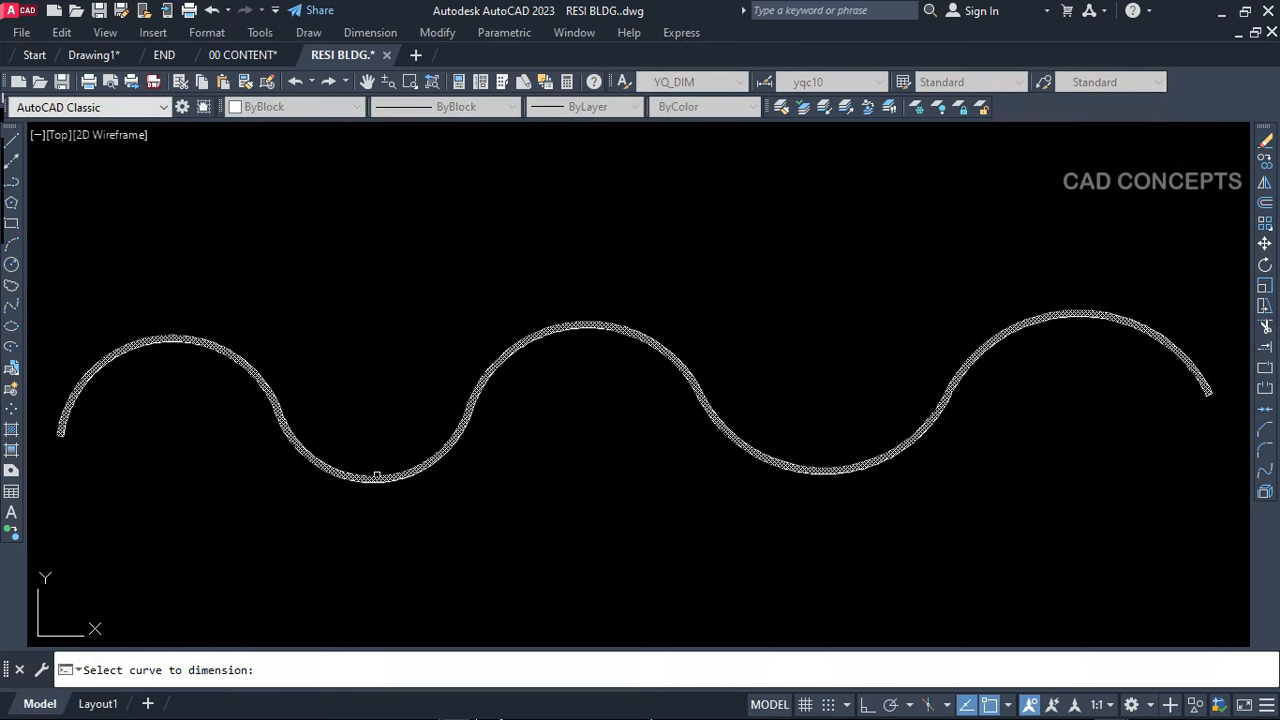
{"action": "left_click", "coordinate": [377, 475]}
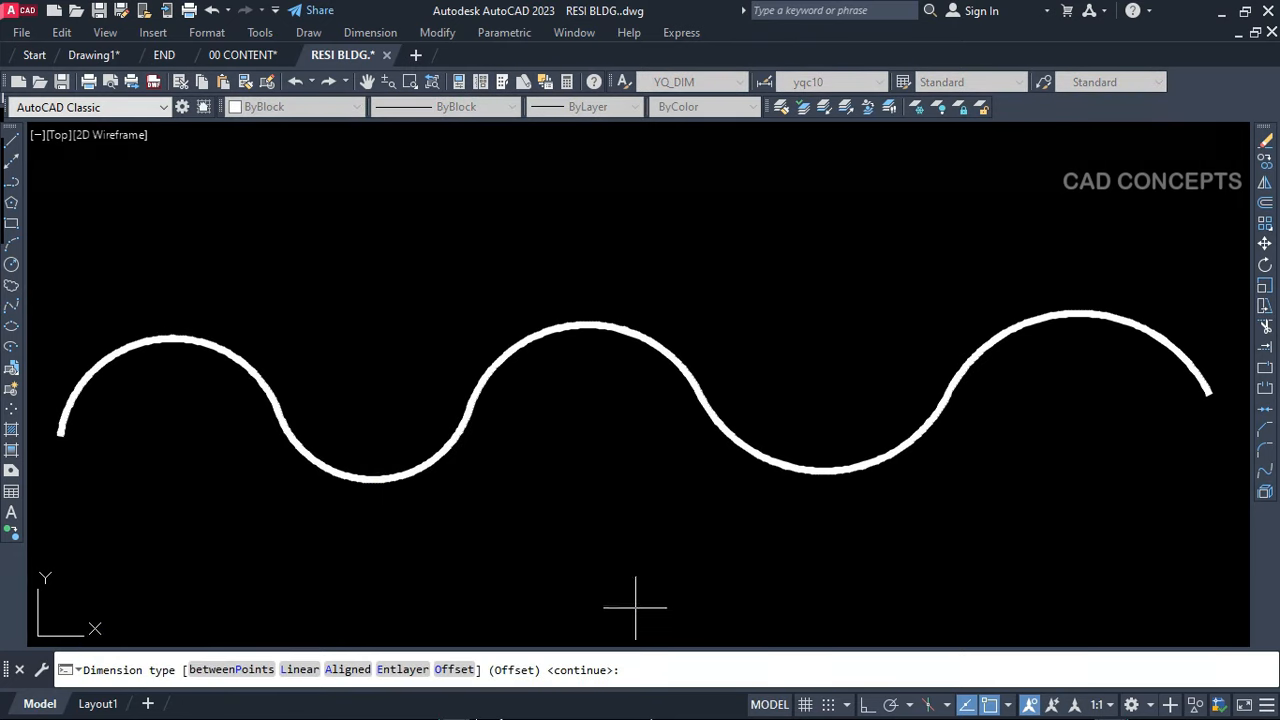
{"action": "key", "text": "Return"}
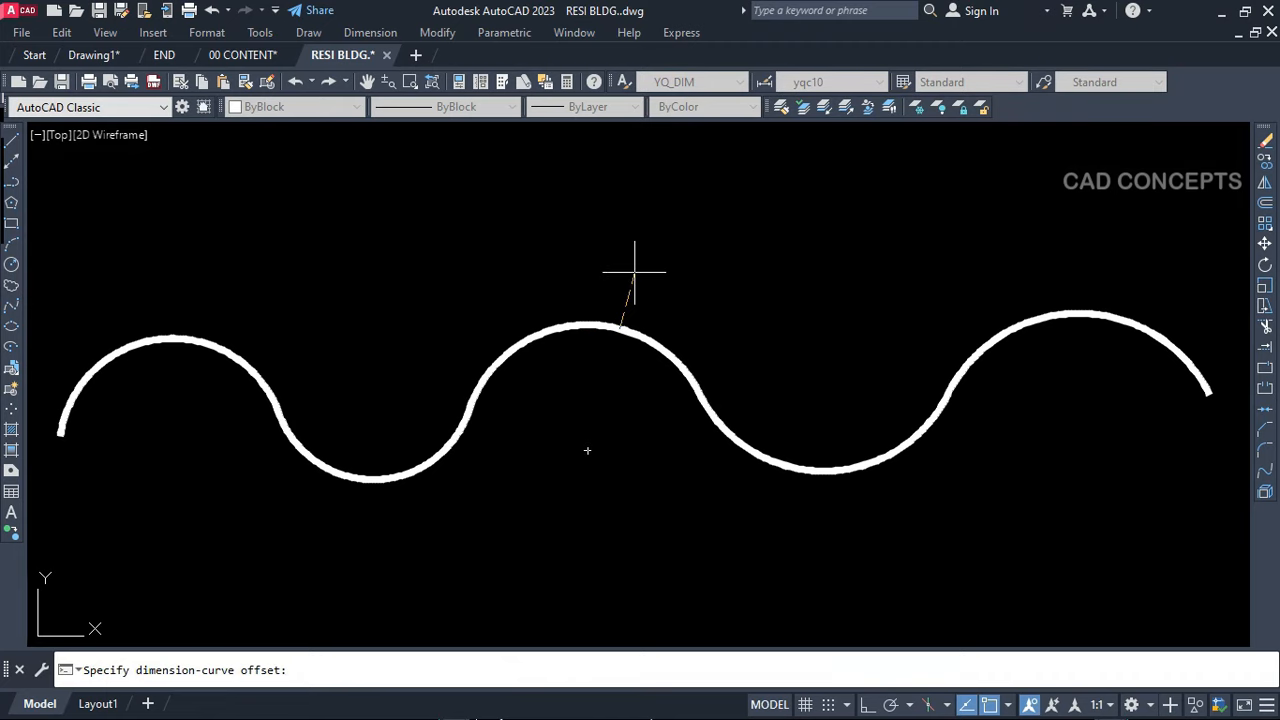
{"action": "left_click", "coordinate": [634, 270]}
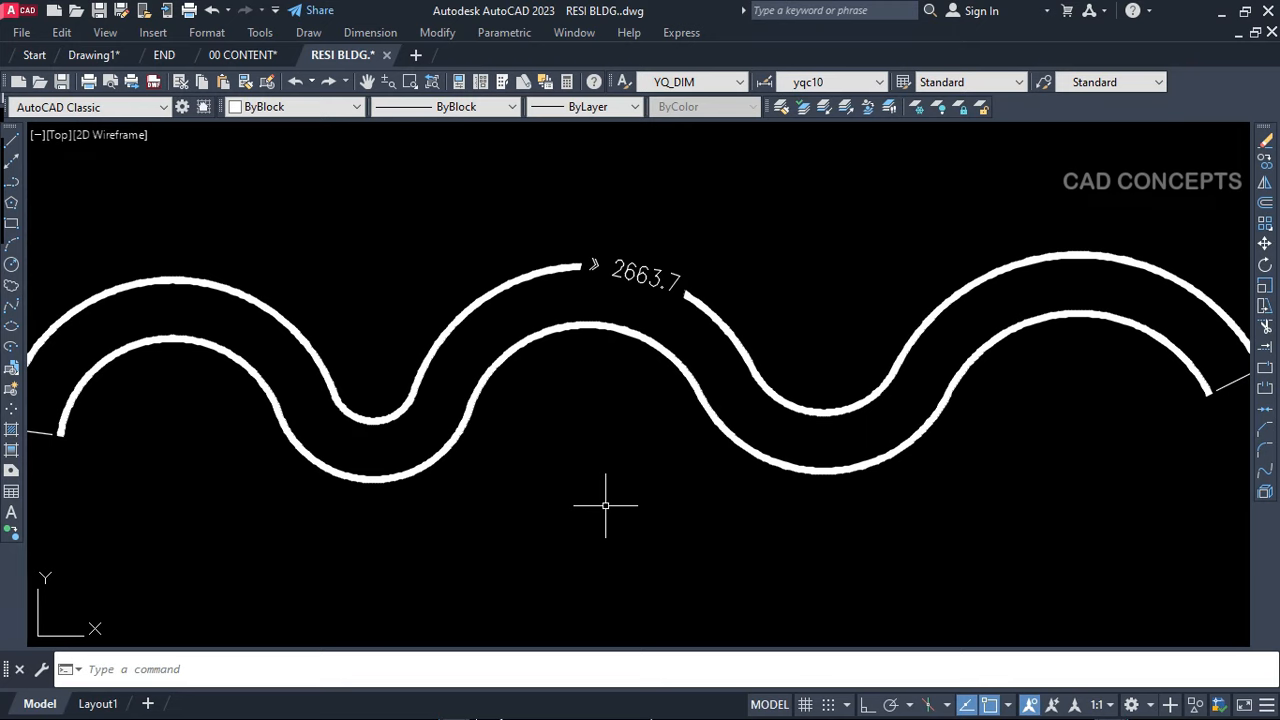
{"action": "scroll", "coordinate": [605, 505], "scroll_direction": "down", "scroll_amount": 2}
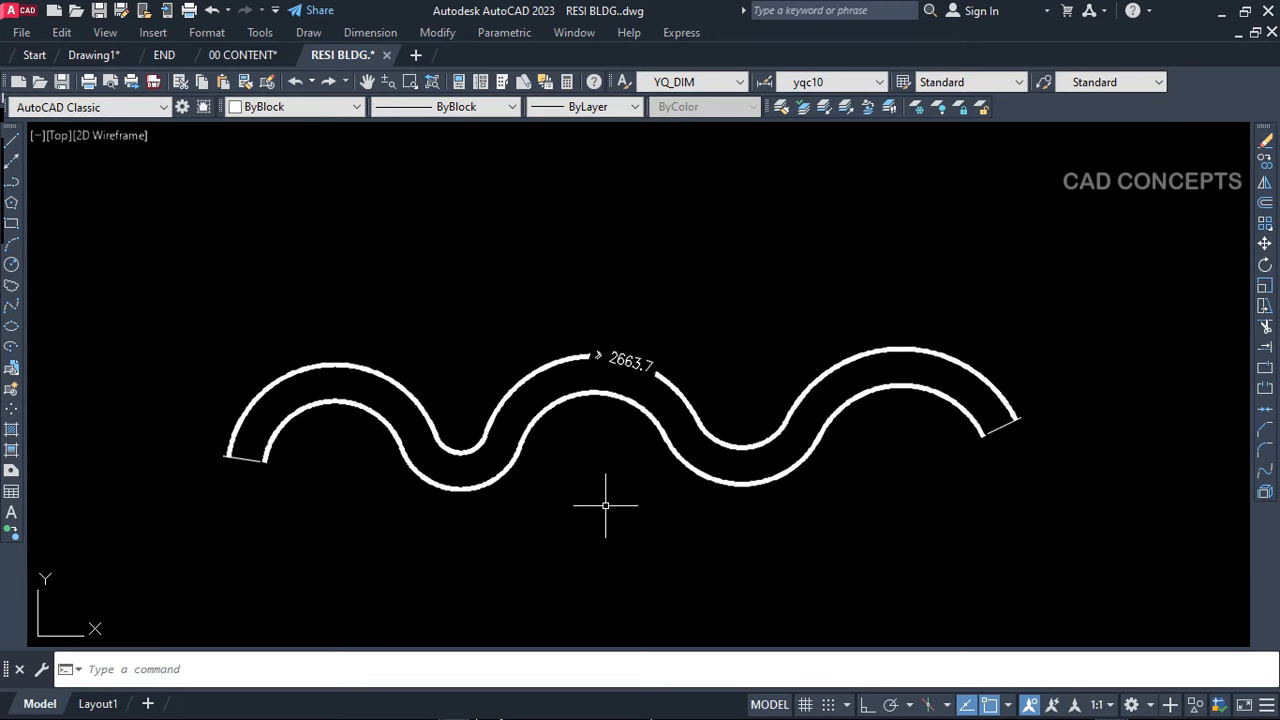
{"action": "left_click", "coordinate": [410, 81]}
{"action": "left_click", "coordinate": [168, 297]}
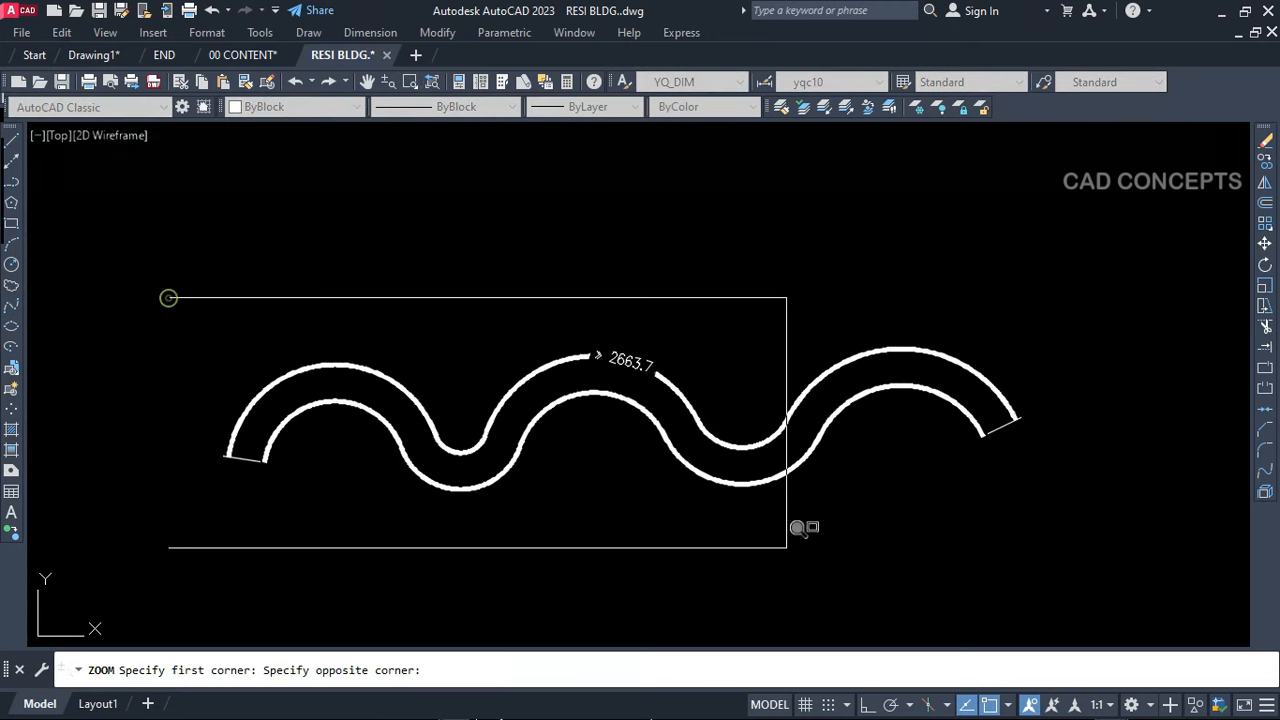
{"action": "left_click", "coordinate": [1060, 522]}
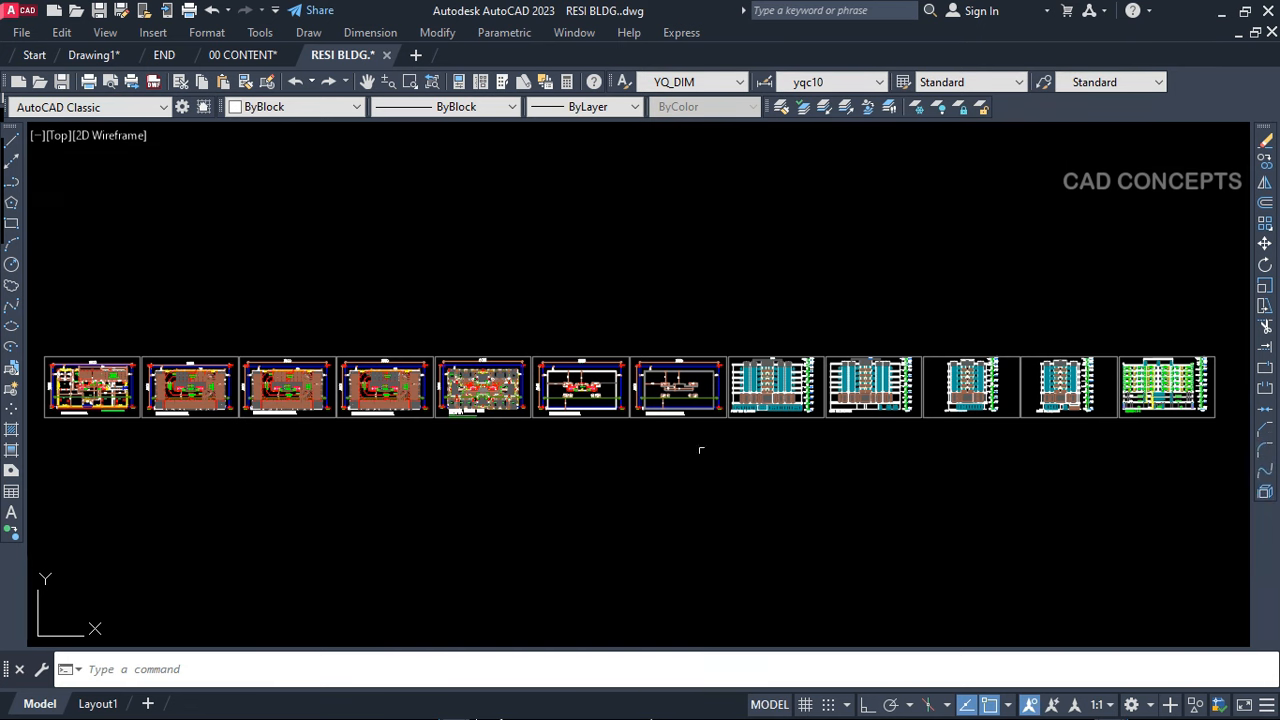
Examine the row of framed building sheets, from the floor plans to the elevations and section
{"action": "scroll", "coordinate": [53, 368], "scroll_direction": "up", "scroll_amount": 6}
{"action": "scroll", "coordinate": [60, 365], "scroll_direction": "down", "scroll_amount": 4}
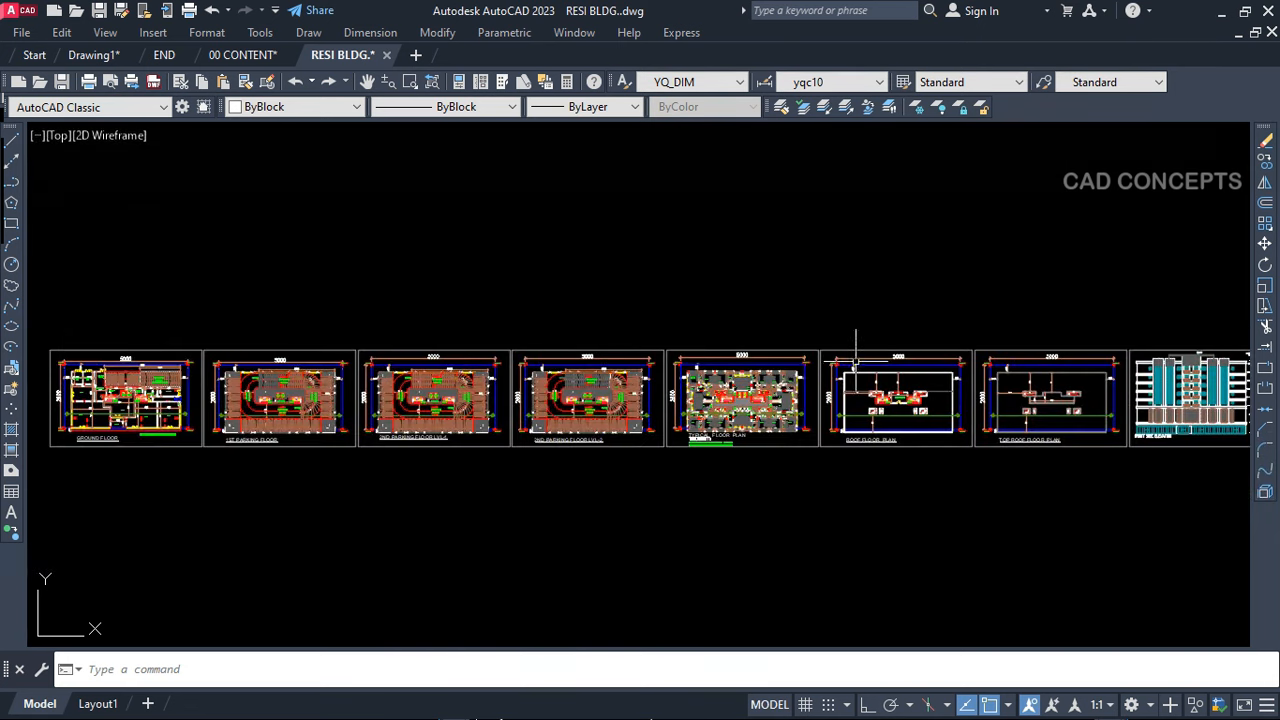
{"action": "scroll", "coordinate": [951, 429], "scroll_direction": "up", "scroll_amount": 4}
{"action": "scroll", "coordinate": [720, 400], "scroll_direction": "down", "scroll_amount": 4}
{"action": "scroll", "coordinate": [557, 461], "scroll_direction": "up", "scroll_amount": 4}
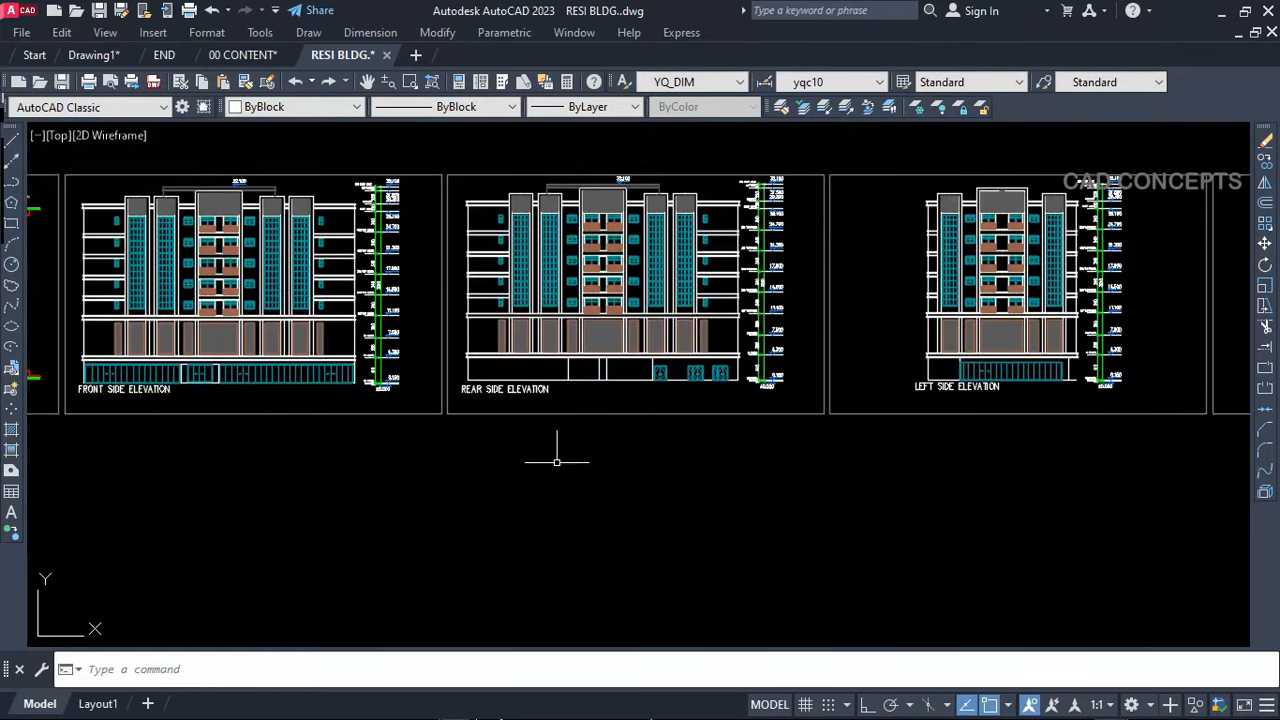
{"action": "scroll", "coordinate": [851, 417], "scroll_direction": "down", "scroll_amount": 6}
{"action": "middle_click_drag", "start_coordinate": [479, 412], "coordinate": [539, 412]}
{"action": "middle_click_drag", "start_coordinate": [537, 412], "coordinate": [508, 428]}
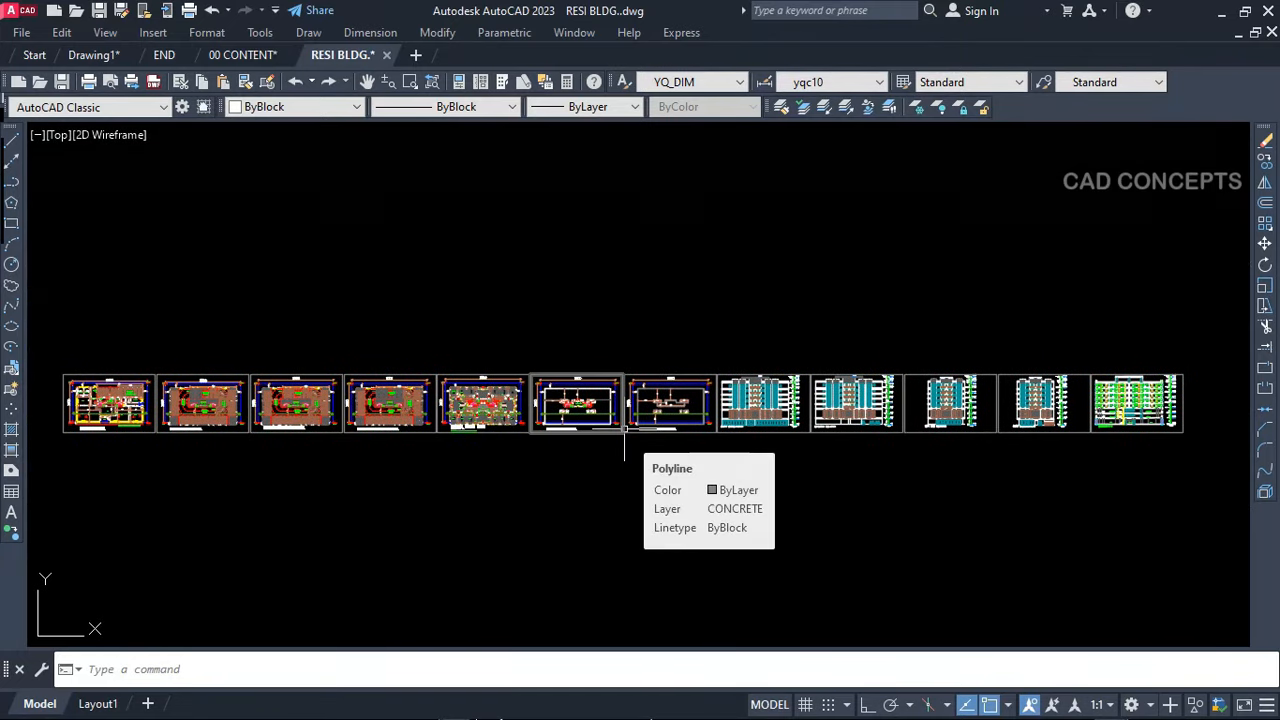
Run TPL to open the batch print settings and choose DWG To PDF.pc3 as the printer
{"action": "type", "text": "t"}
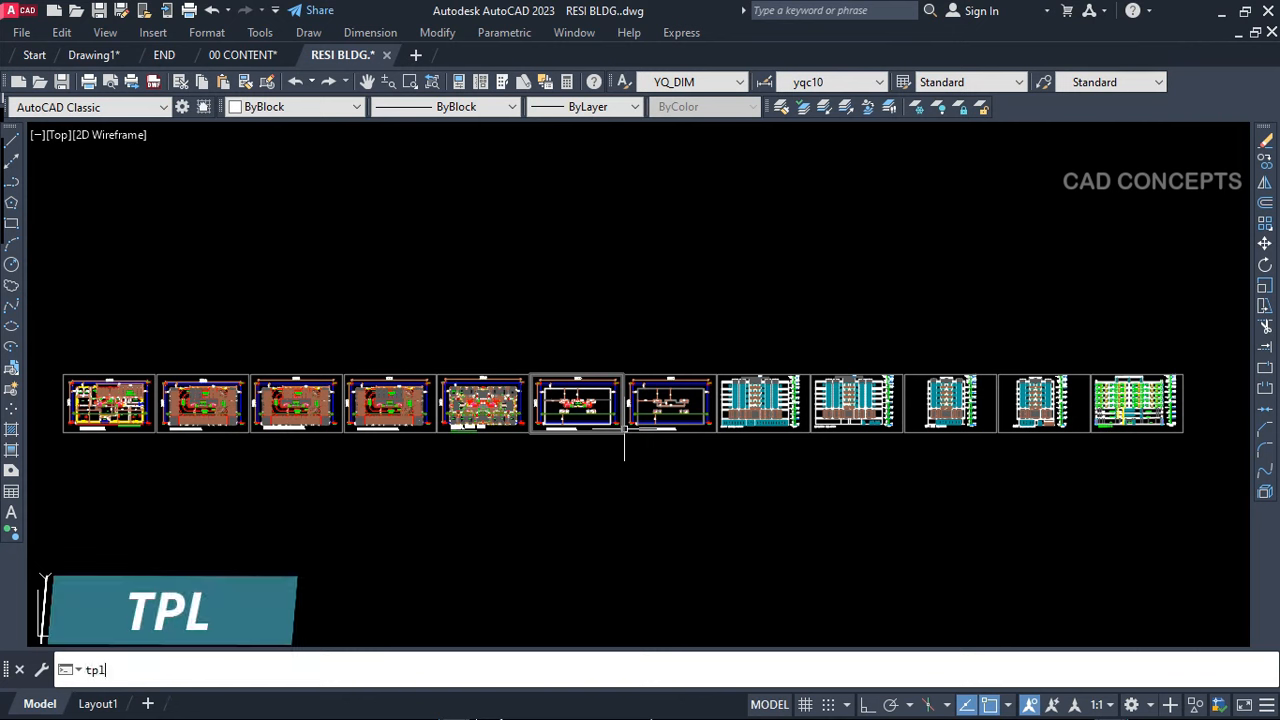
{"action": "type", "text": "pl"}
{"action": "key", "text": "Return"}
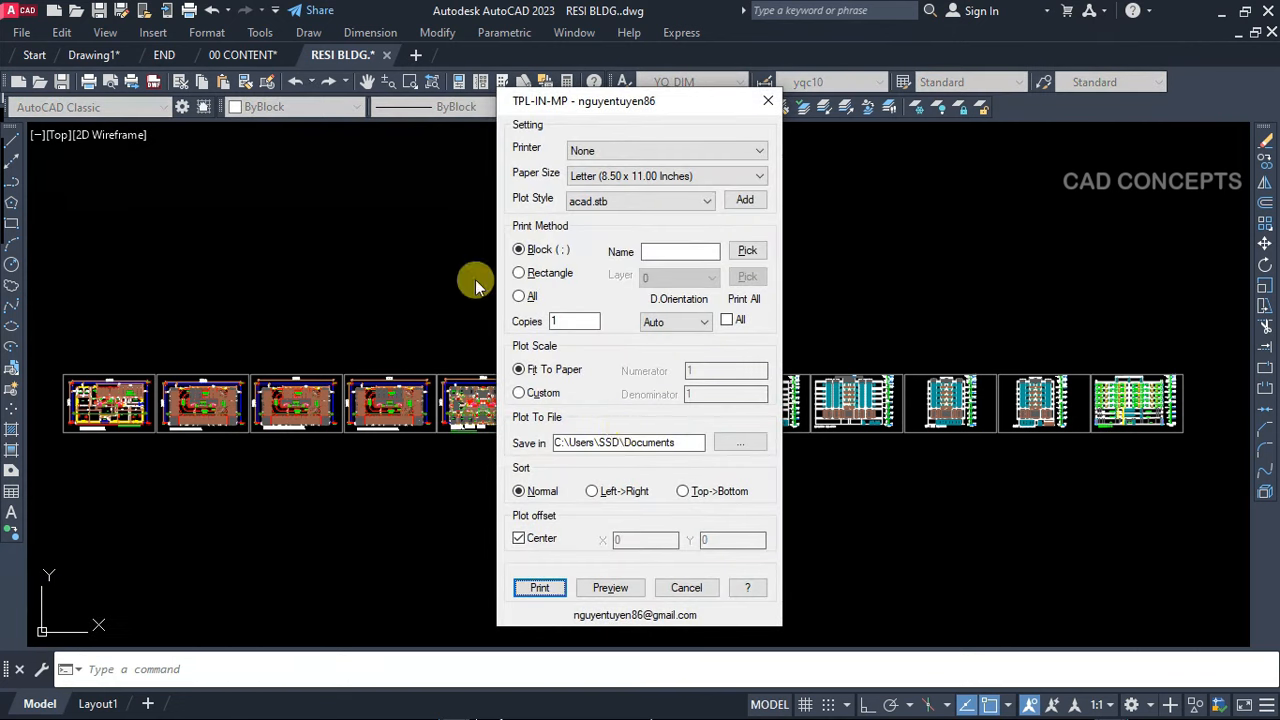
{"action": "left_click", "coordinate": [640, 150]}
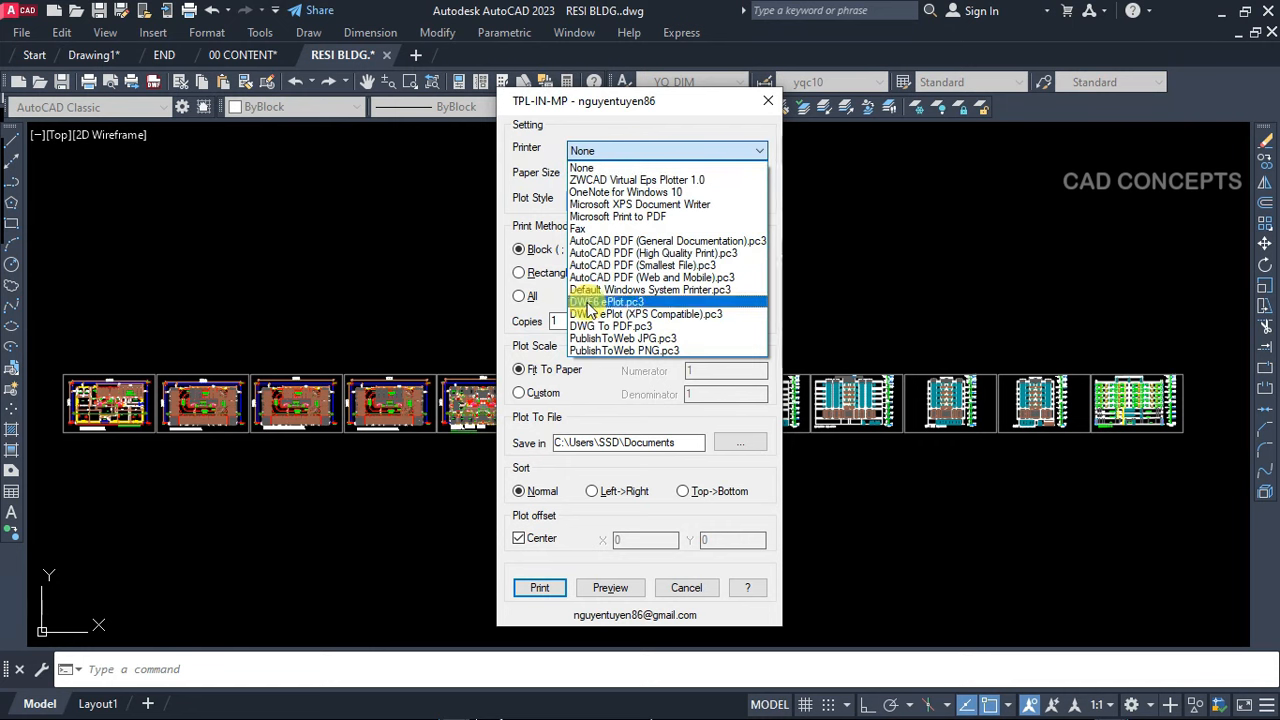
{"action": "left_click", "coordinate": [634, 328]}
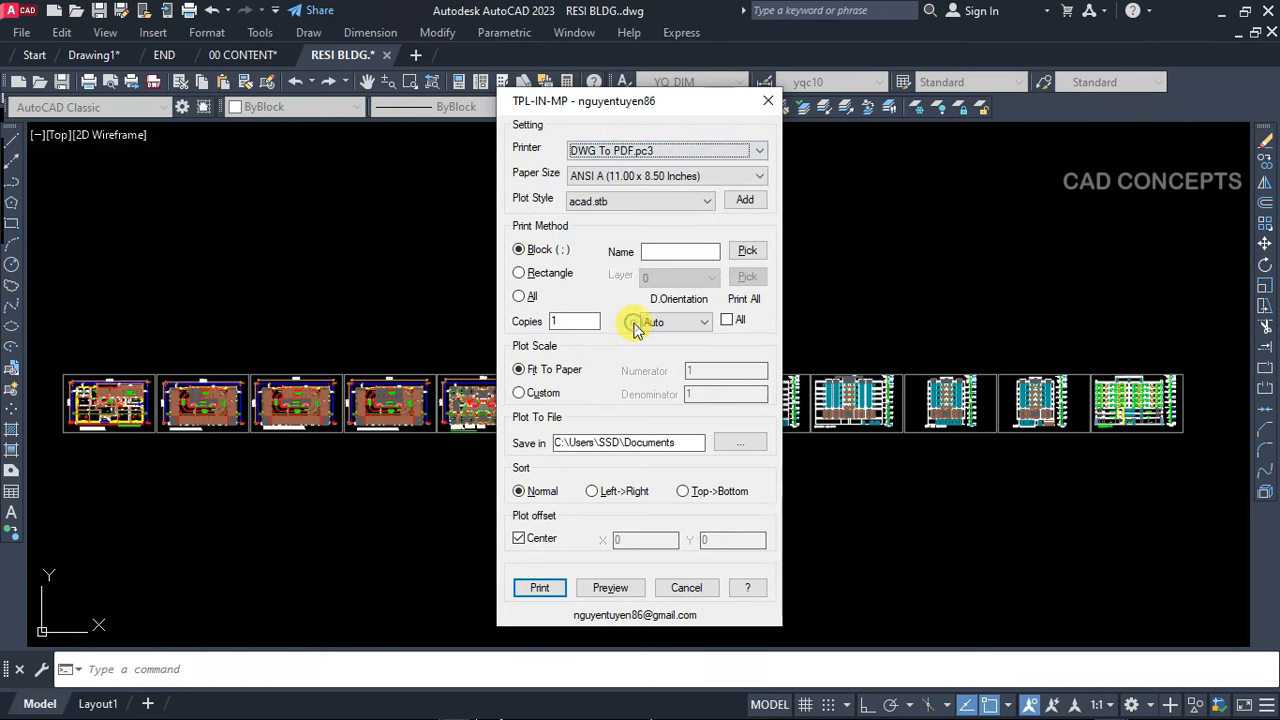
Set the paper size to ISO A4 (297.00 x 210.00 MM) and the plot style to Grayscale.ctb
{"action": "left_click", "coordinate": [588, 177]}
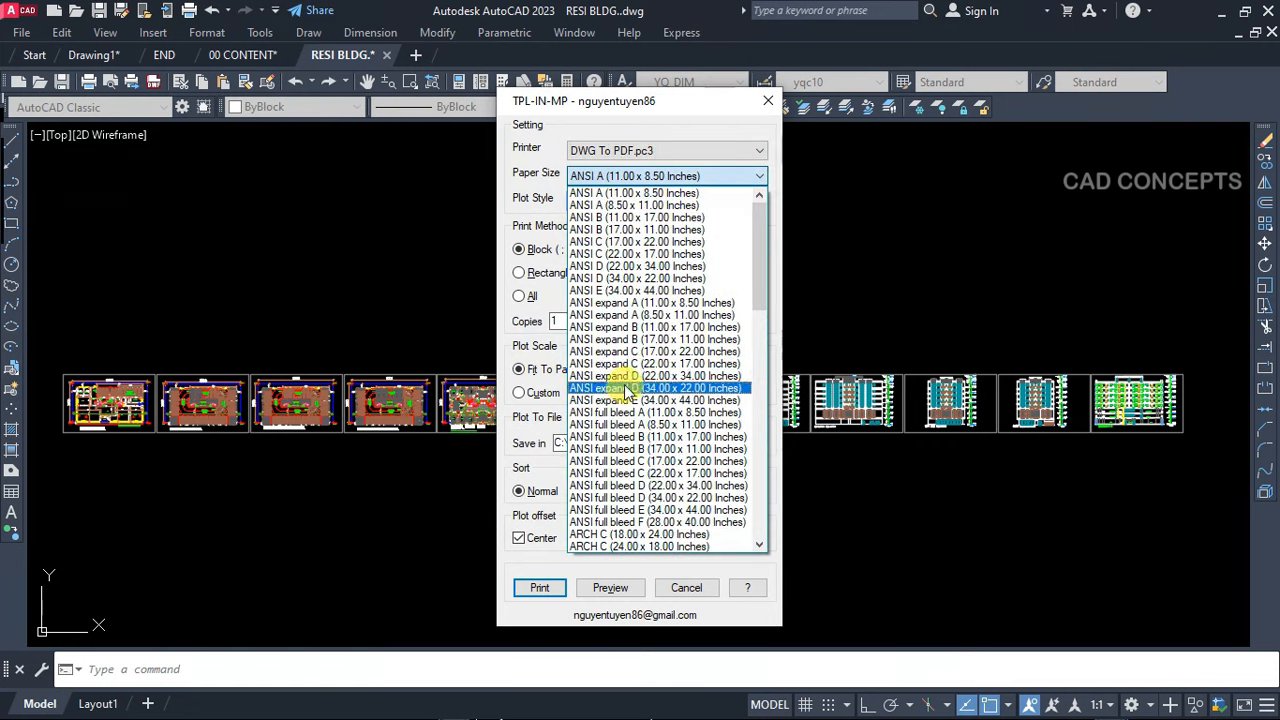
{"action": "scroll", "coordinate": [630, 455], "scroll_direction": "down", "scroll_amount": 5}
{"action": "scroll", "coordinate": [638, 468], "scroll_direction": "down", "scroll_amount": 10}
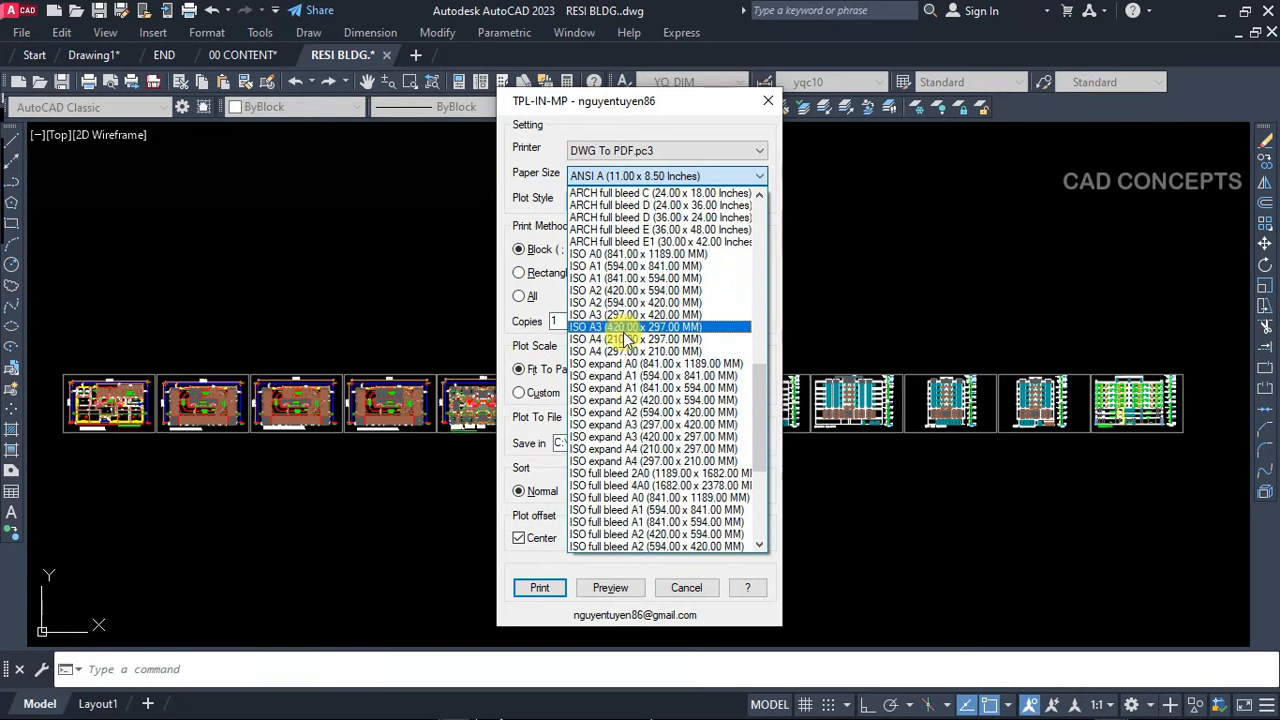
{"action": "left_click", "coordinate": [625, 351]}
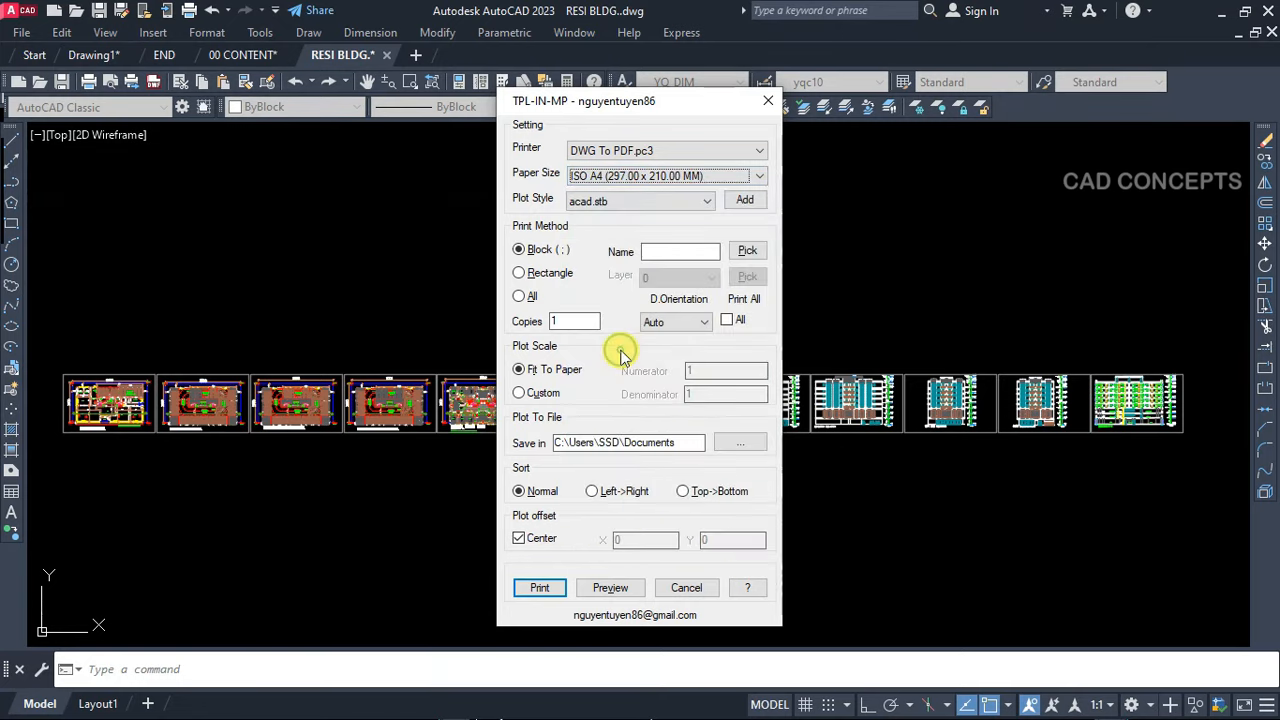
{"action": "left_click", "coordinate": [620, 201]}
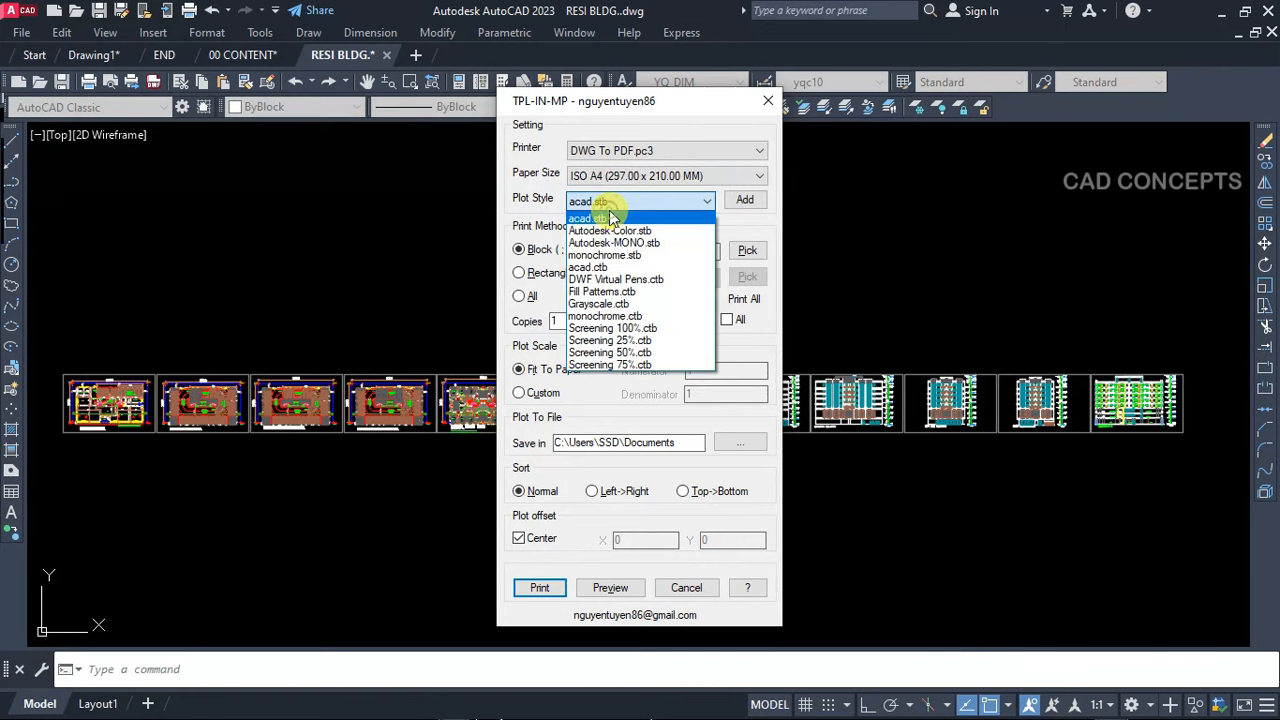
{"action": "left_click", "coordinate": [610, 303]}
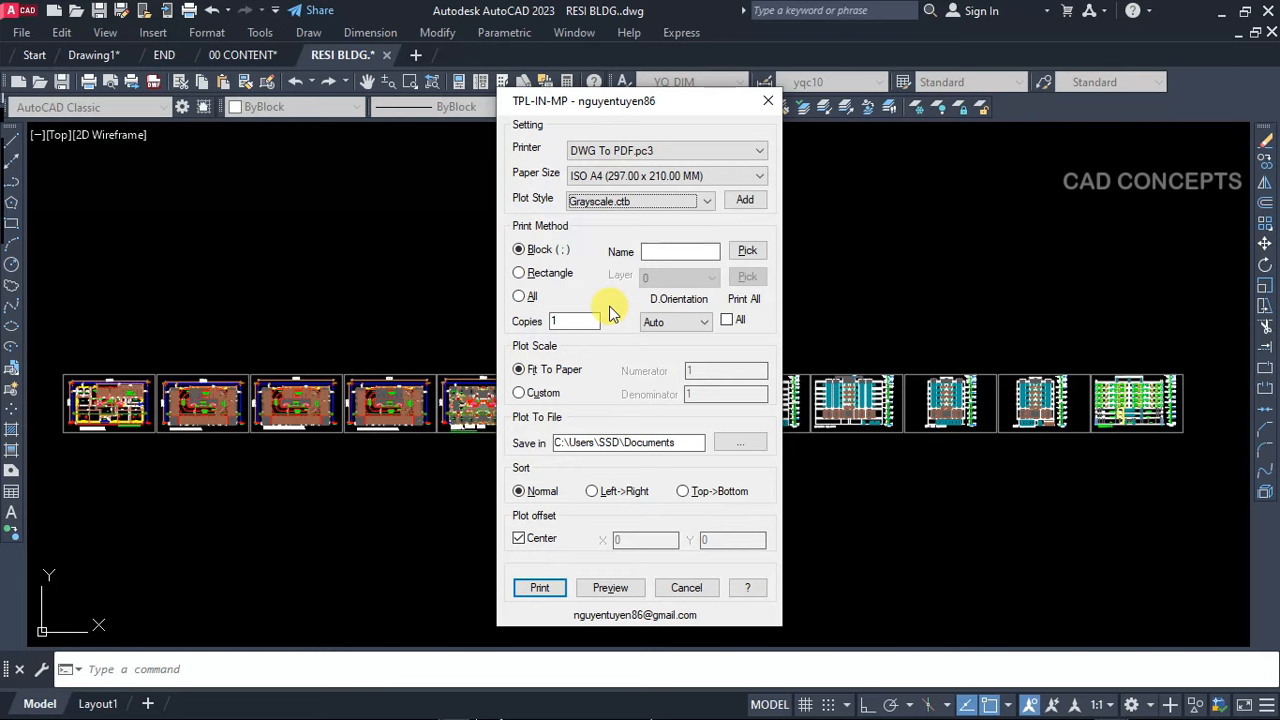
Set the print method to Rectangle and take the CONCRETE layer from one of the sheet frames in the drawing
{"action": "left_click", "coordinate": [522, 251]}
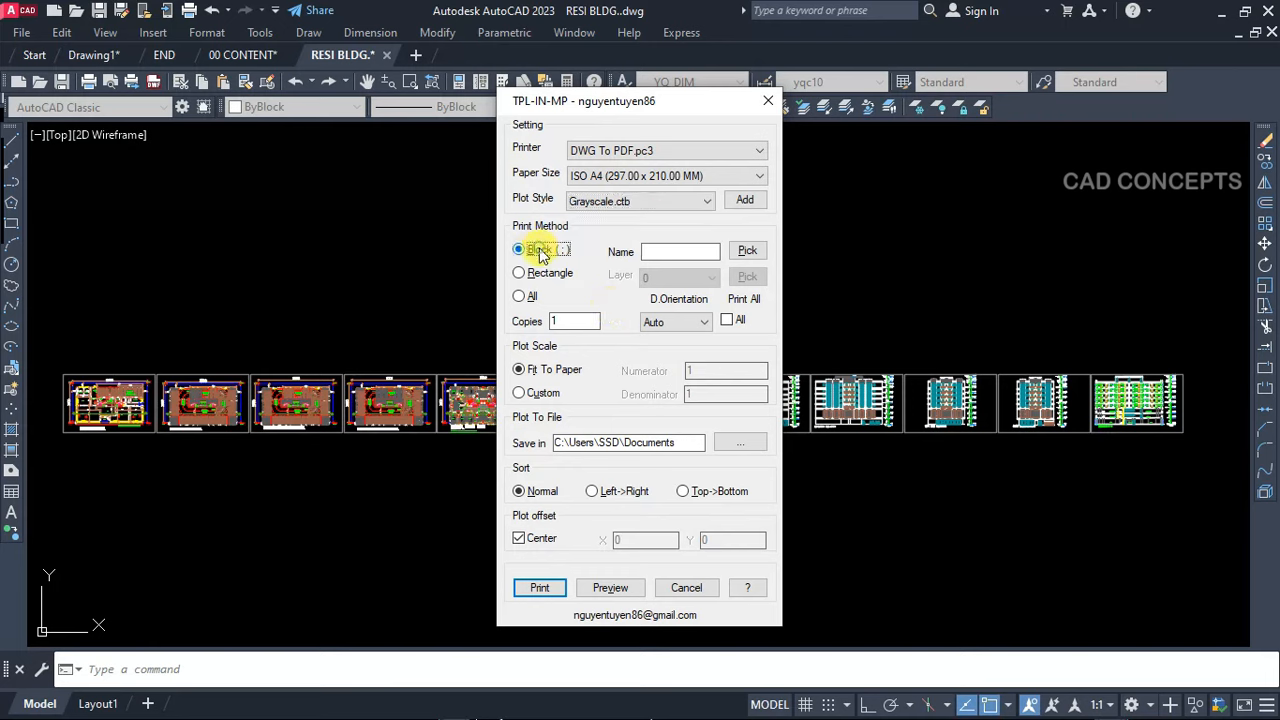
{"action": "left_click", "coordinate": [522, 274]}
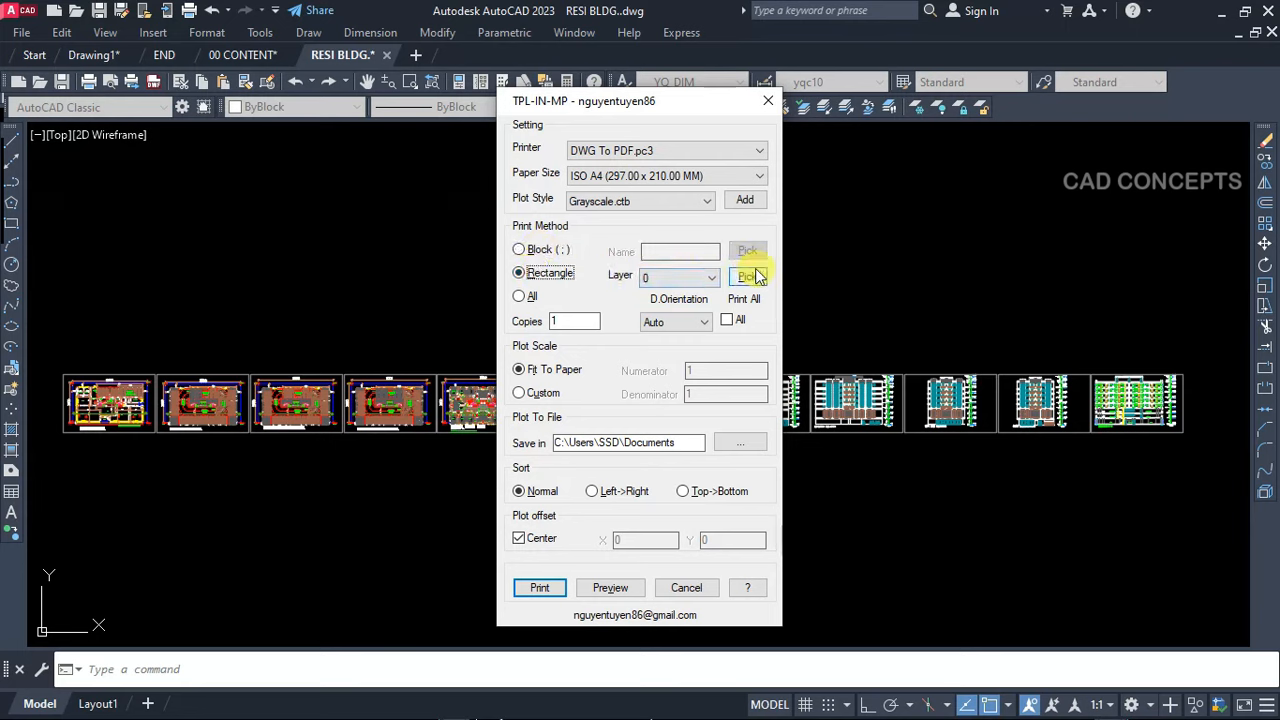
{"action": "left_click", "coordinate": [711, 277]}
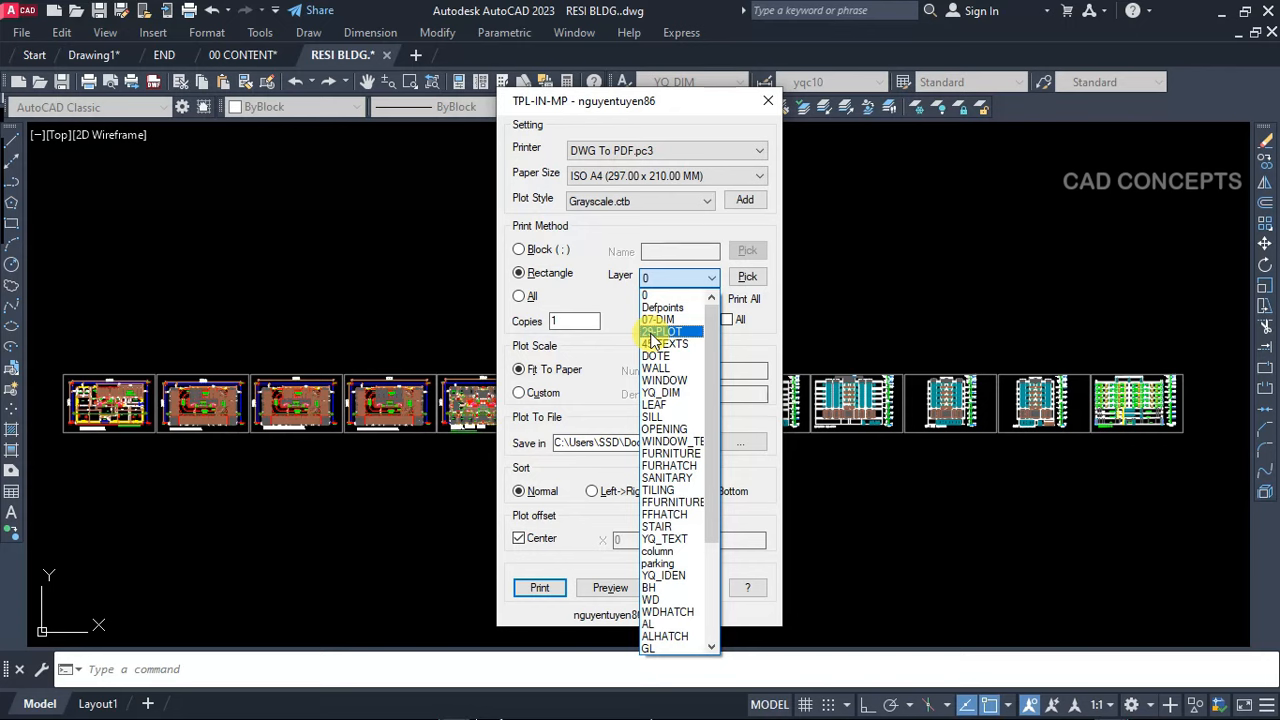
{"action": "left_click", "coordinate": [745, 278]}
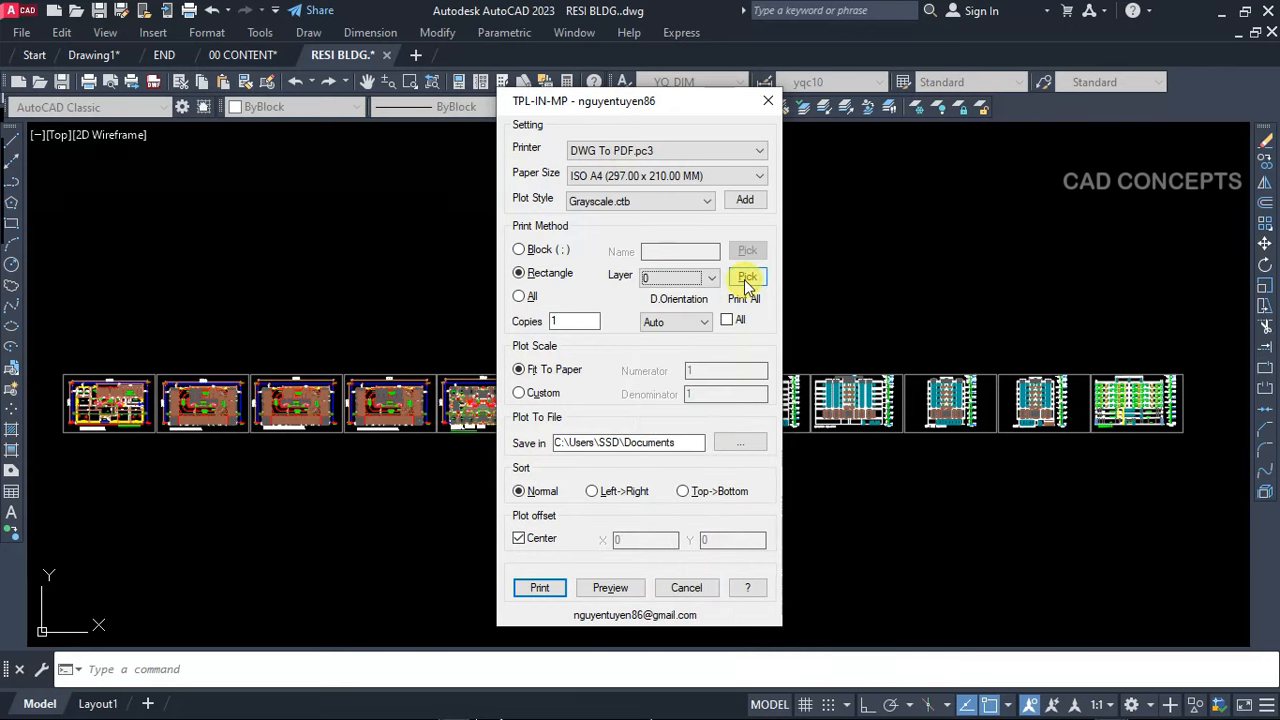
{"action": "left_click", "coordinate": [745, 278]}
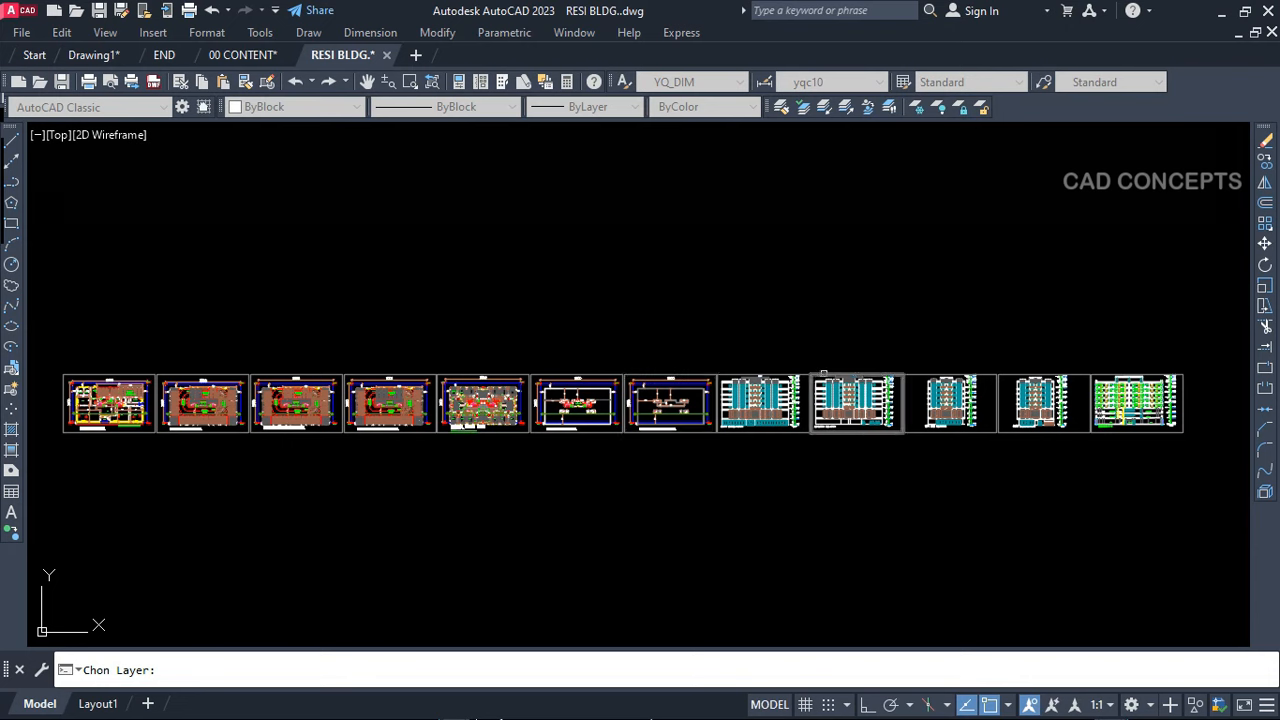
{"action": "left_click", "coordinate": [920, 375]}
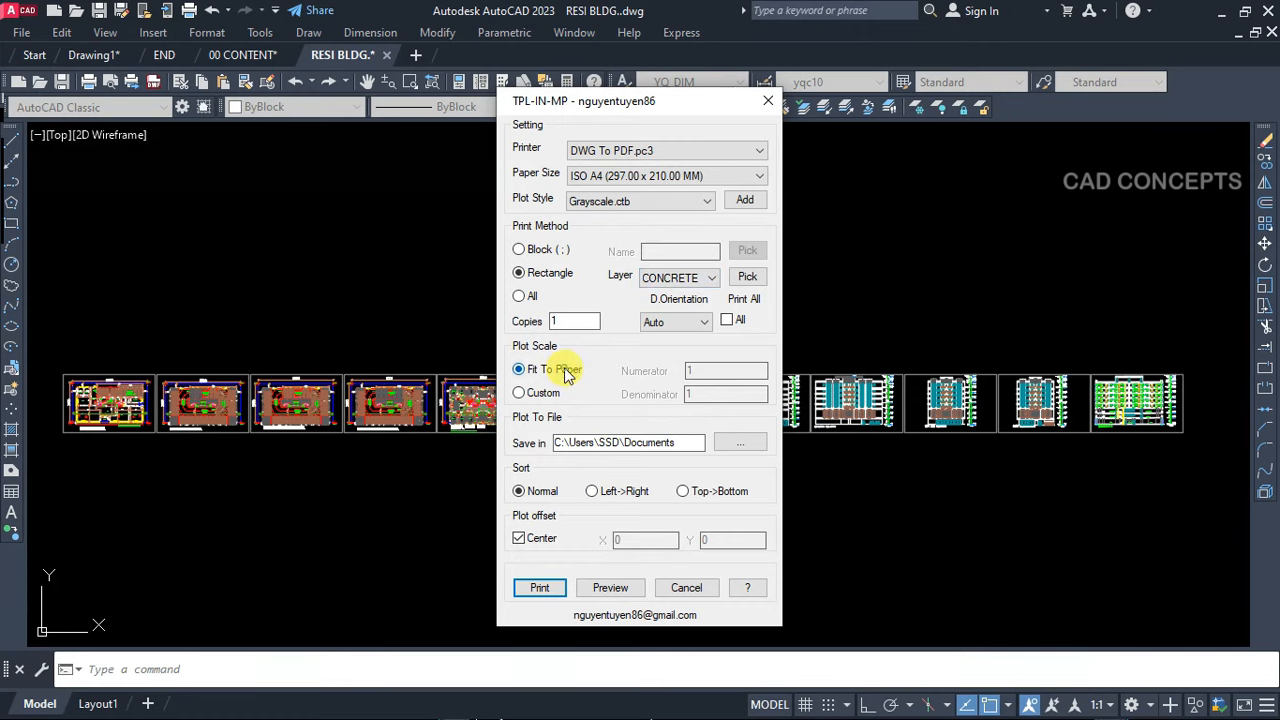
Browse to the Desktop for the plot save location and create a new folder named pdf there
{"action": "left_click", "coordinate": [741, 443]}
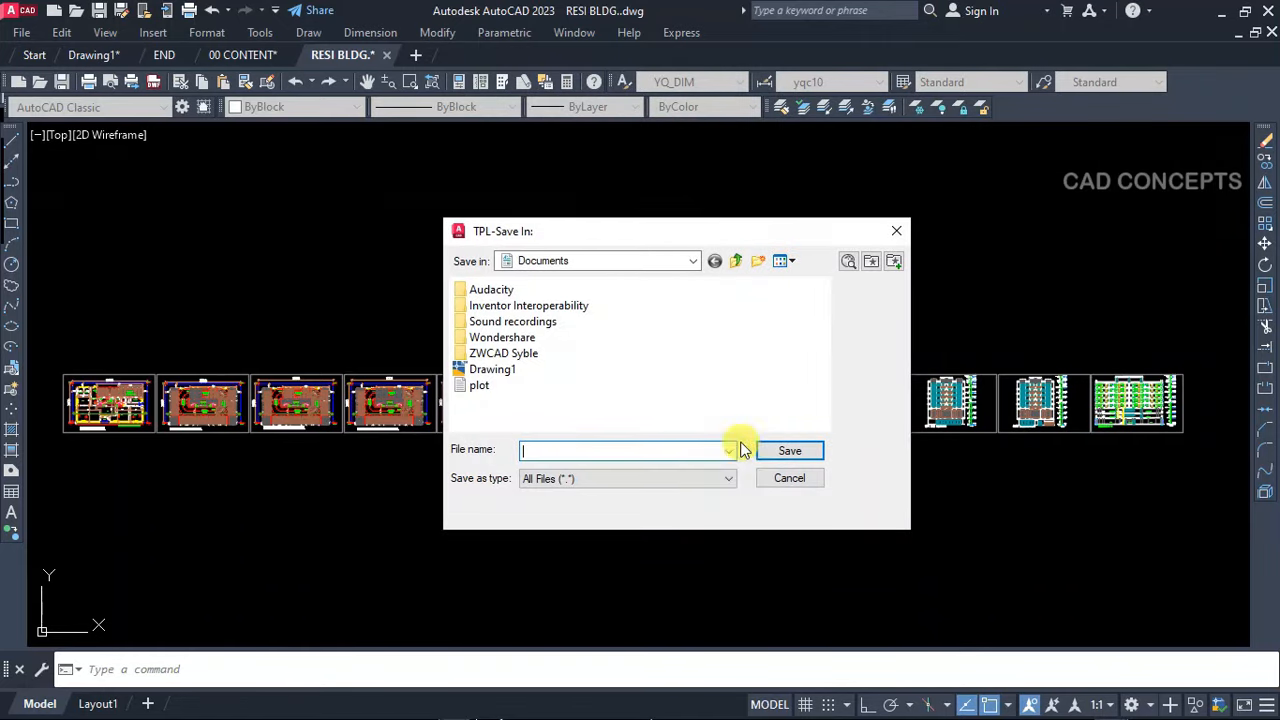
{"action": "left_click", "coordinate": [694, 261]}
{"action": "left_click", "coordinate": [545, 294]}
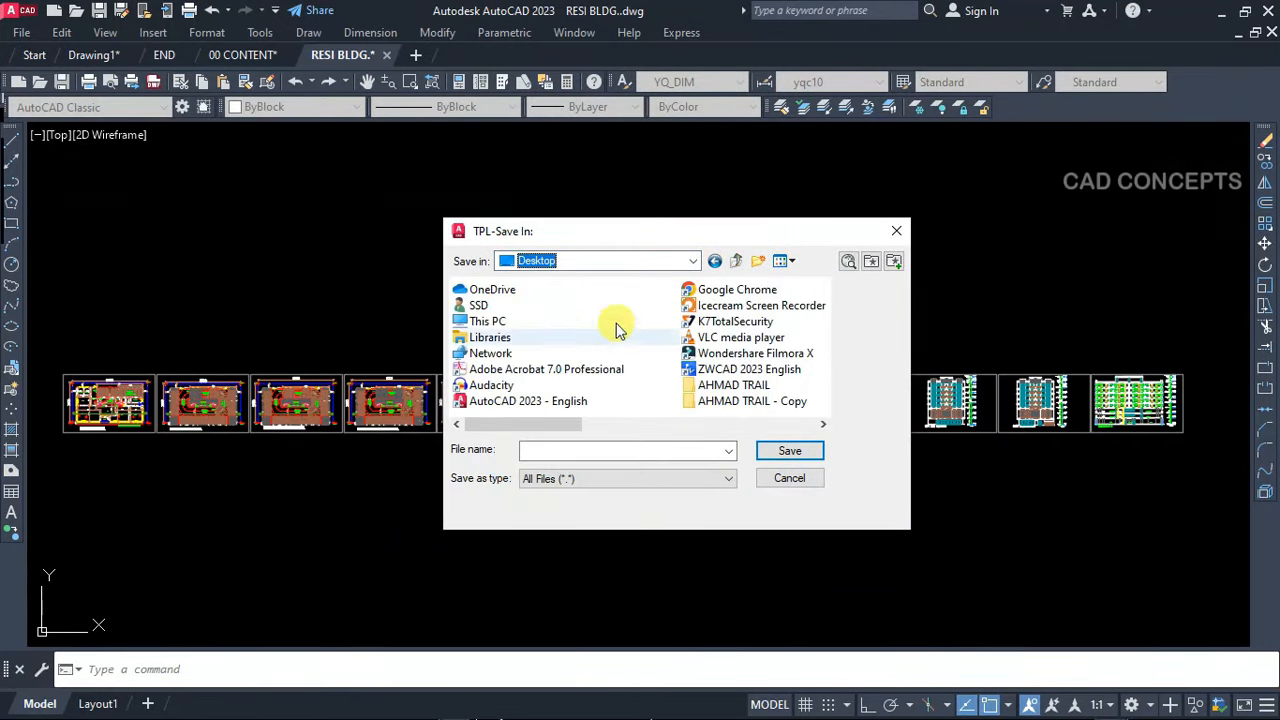
{"action": "left_click", "coordinate": [757, 261]}
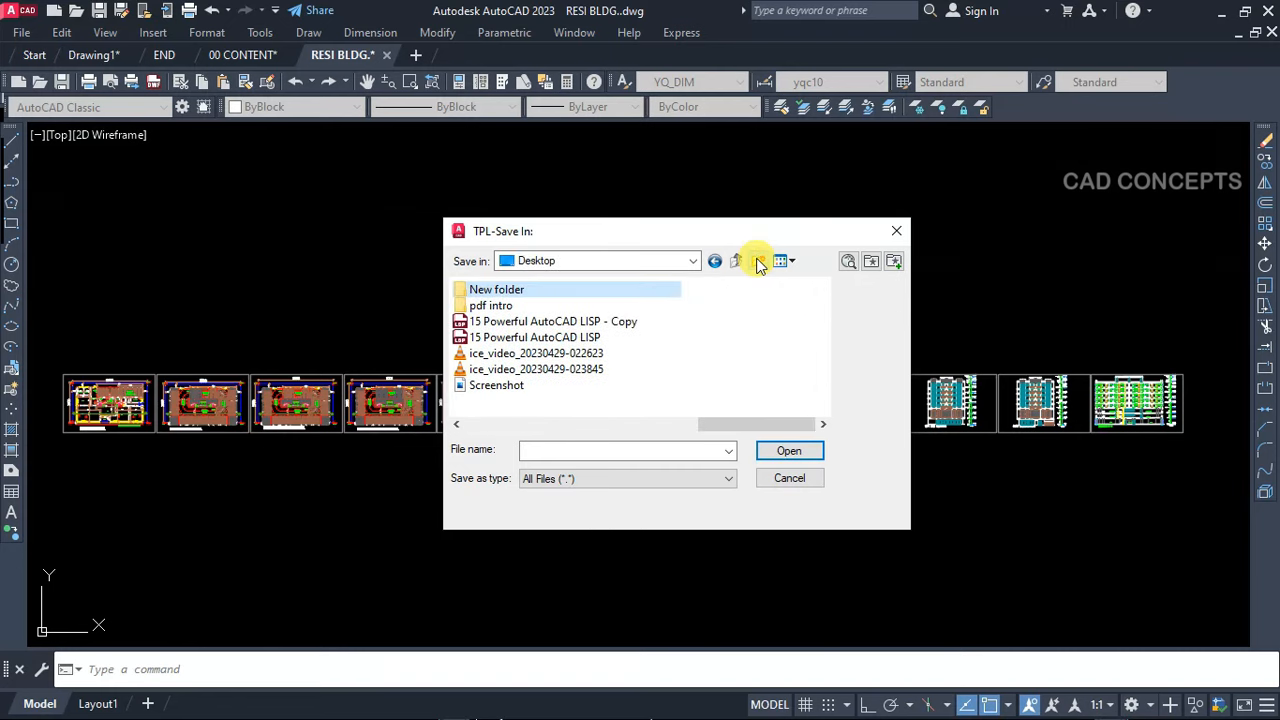
{"action": "left_click", "coordinate": [496, 297]}
{"action": "type", "text": "pdf"}
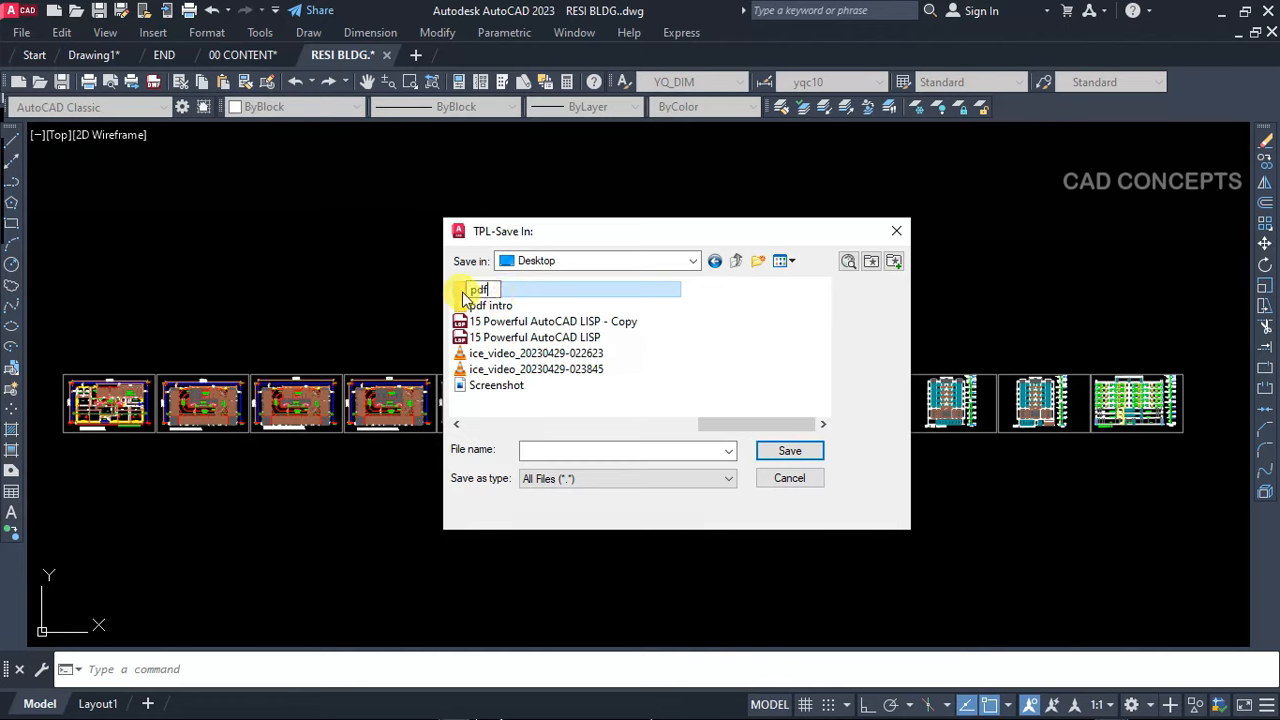
{"action": "key", "text": "Return"}
Make the new pdf folder the save location for the plots, entering pdf as the file name
{"action": "double_click", "coordinate": [472, 292]}
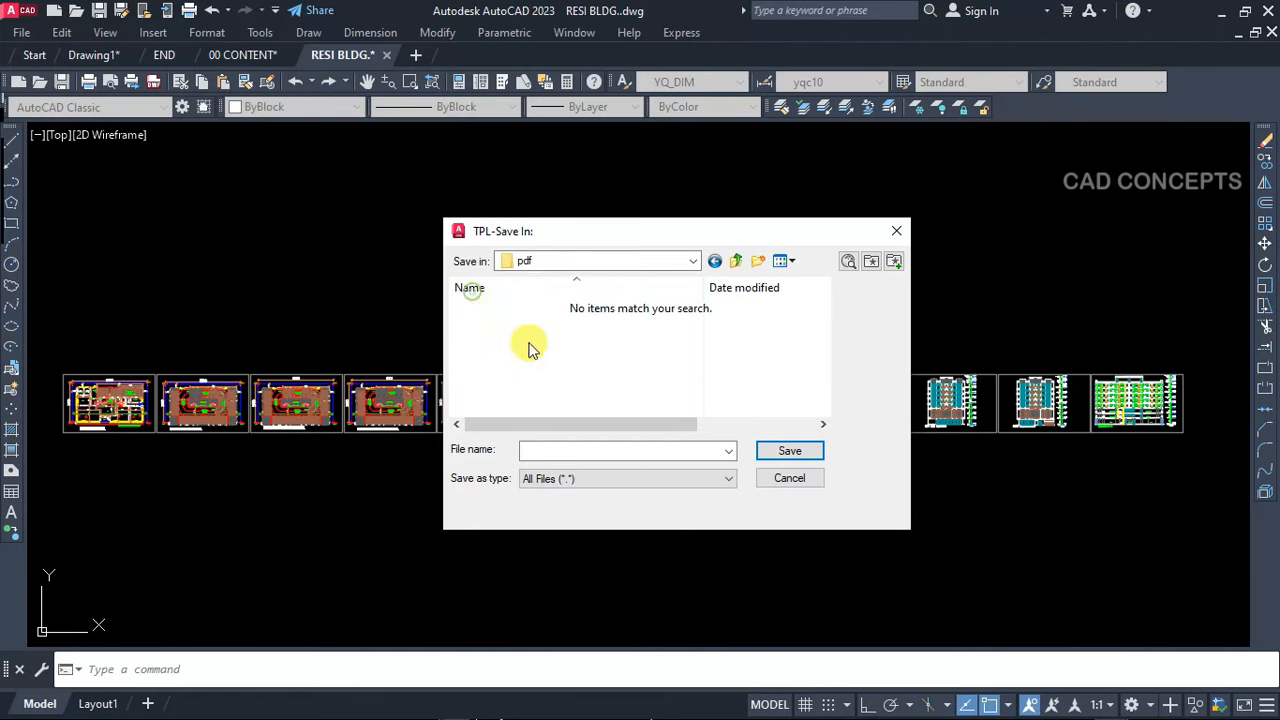
{"action": "left_click", "coordinate": [780, 450]}
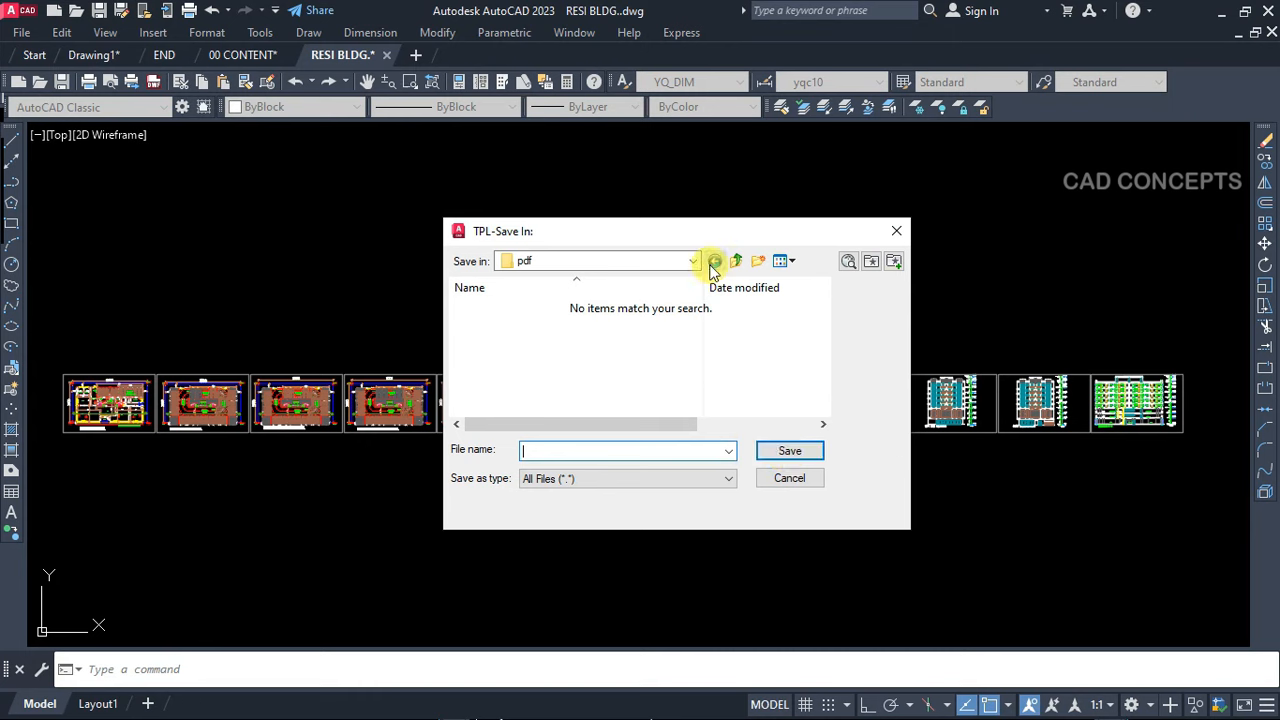
{"action": "type", "text": "pdf"}
{"action": "left_click", "coordinate": [783, 452]}
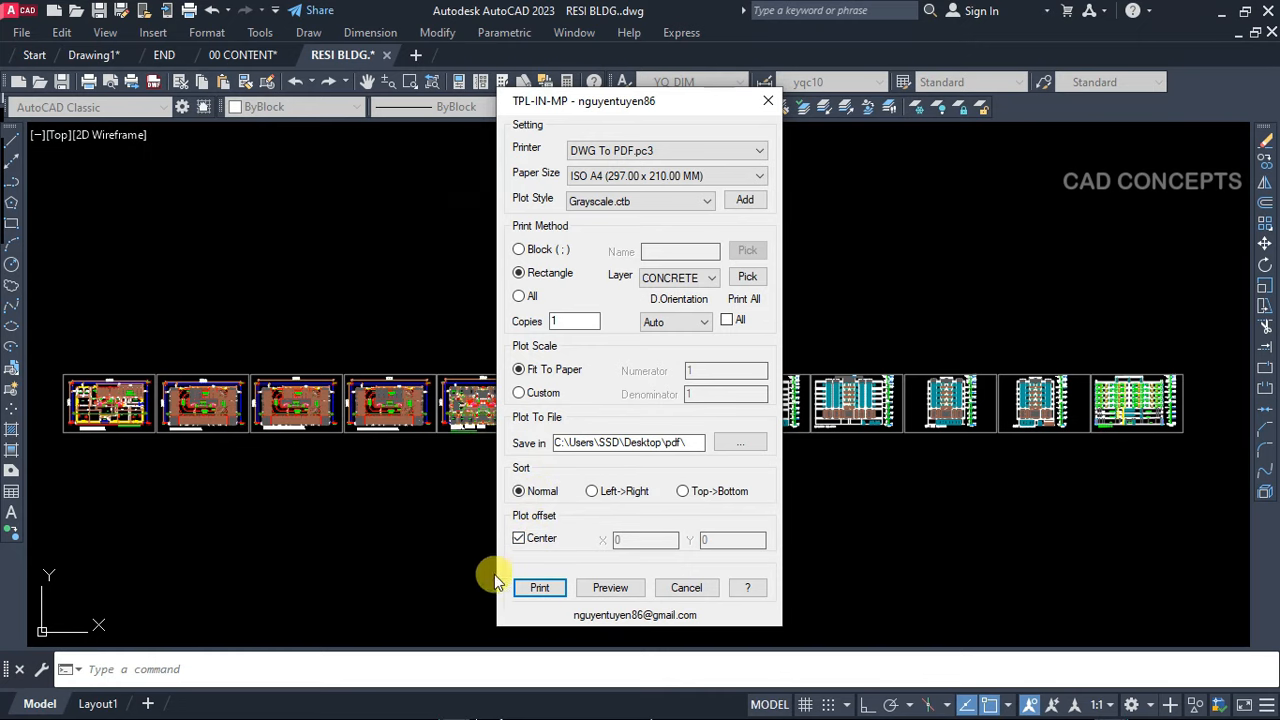
Print all the framed sheets in the row to PDF with the configured batch plot settings
{"action": "left_click", "coordinate": [533, 586]}
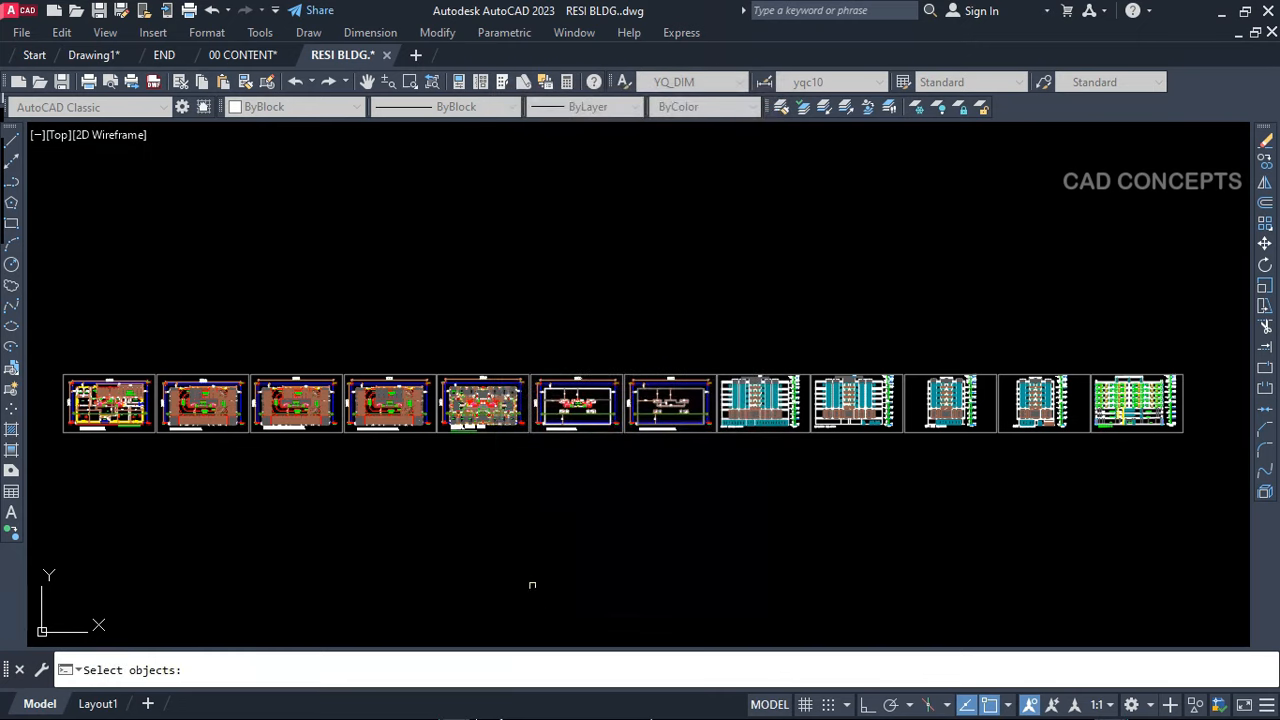
{"action": "left_click", "coordinate": [46, 362]}
{"action": "left_click", "coordinate": [1200, 519]}
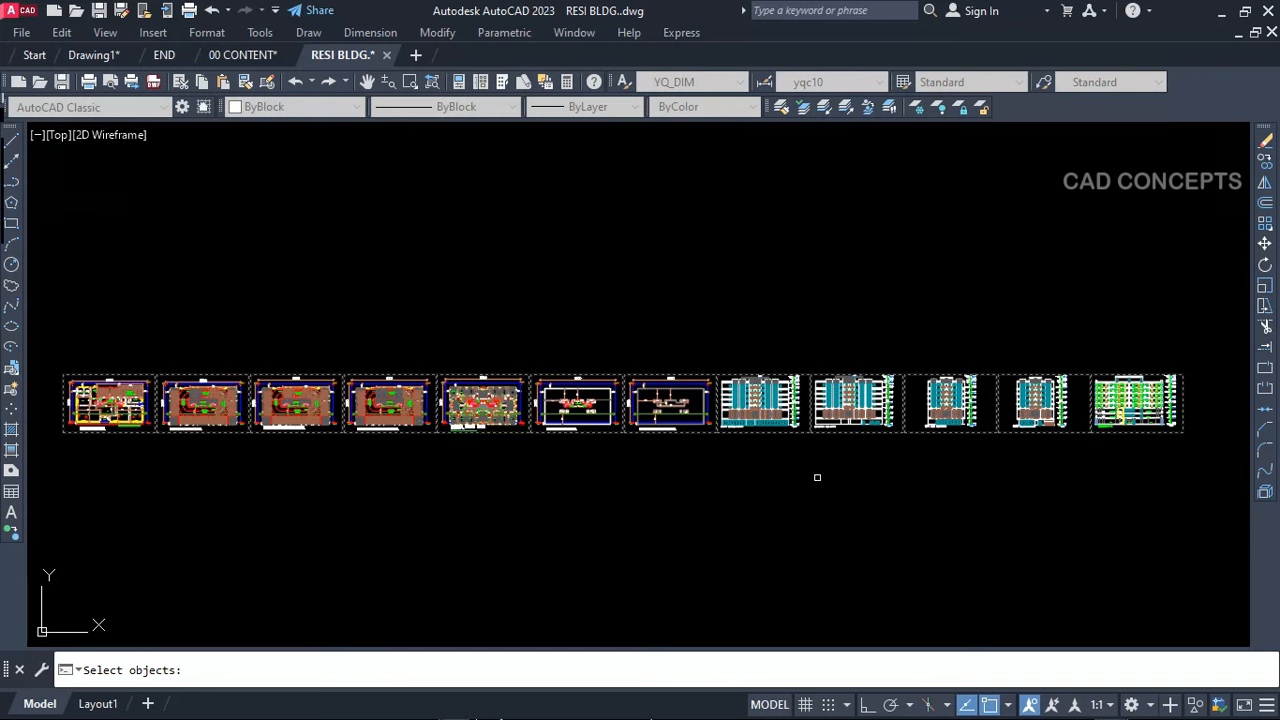
{"action": "key", "text": "Return"}
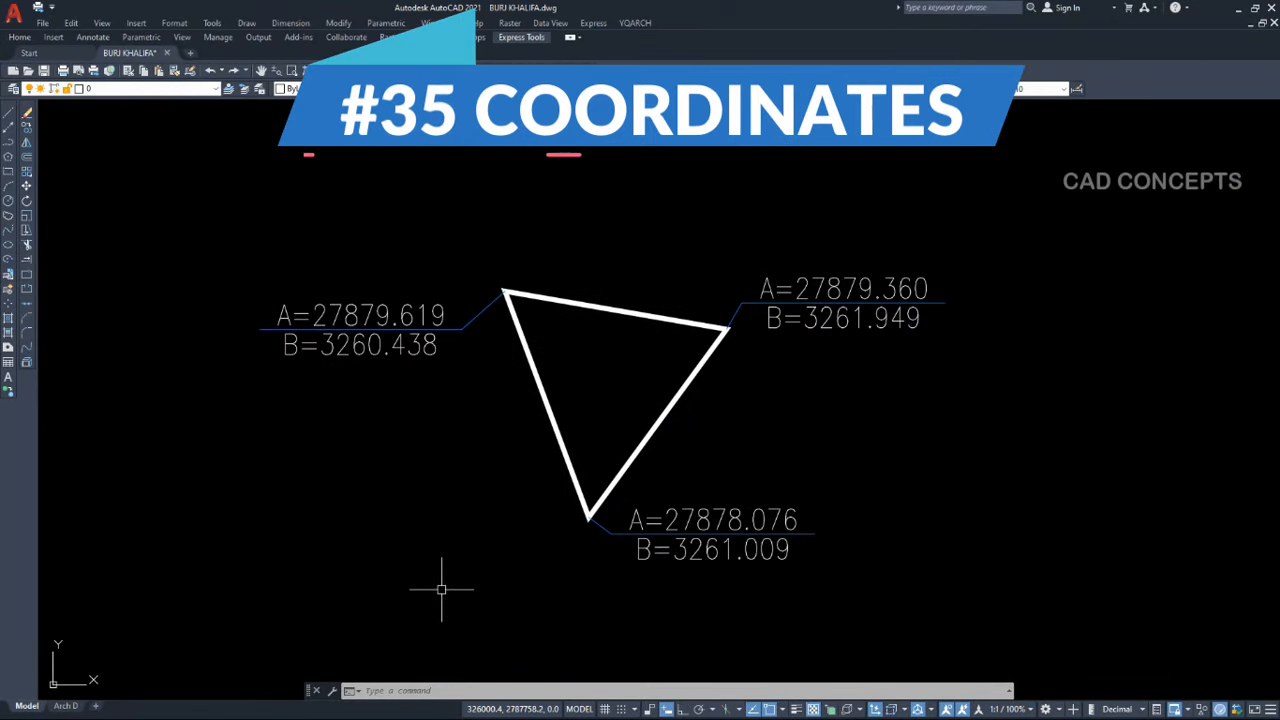
{"action": "scroll", "coordinate": [441, 590], "scroll_direction": "up", "scroll_amount": 2}
{"action": "middle_click_drag", "start_coordinate": [500, 549], "coordinate": [437, 623]}
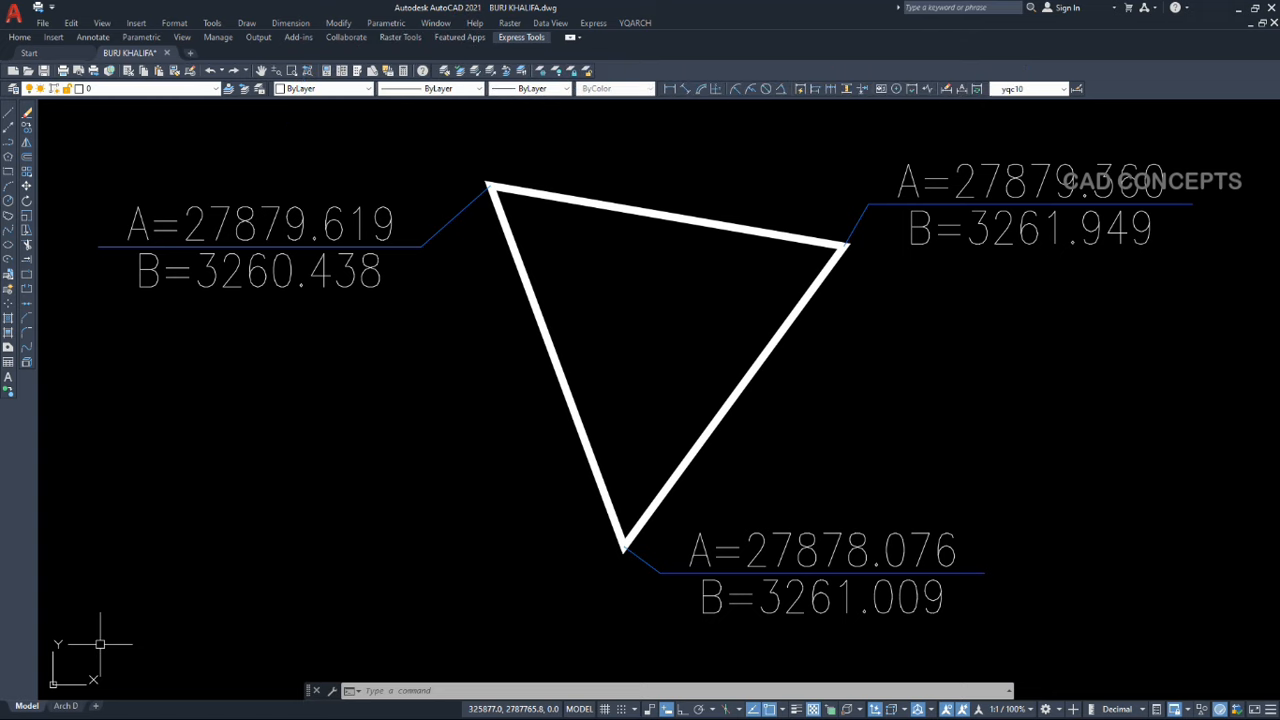
{"action": "left_click", "coordinate": [586, 451]}
{"action": "key", "text": "Escape"}
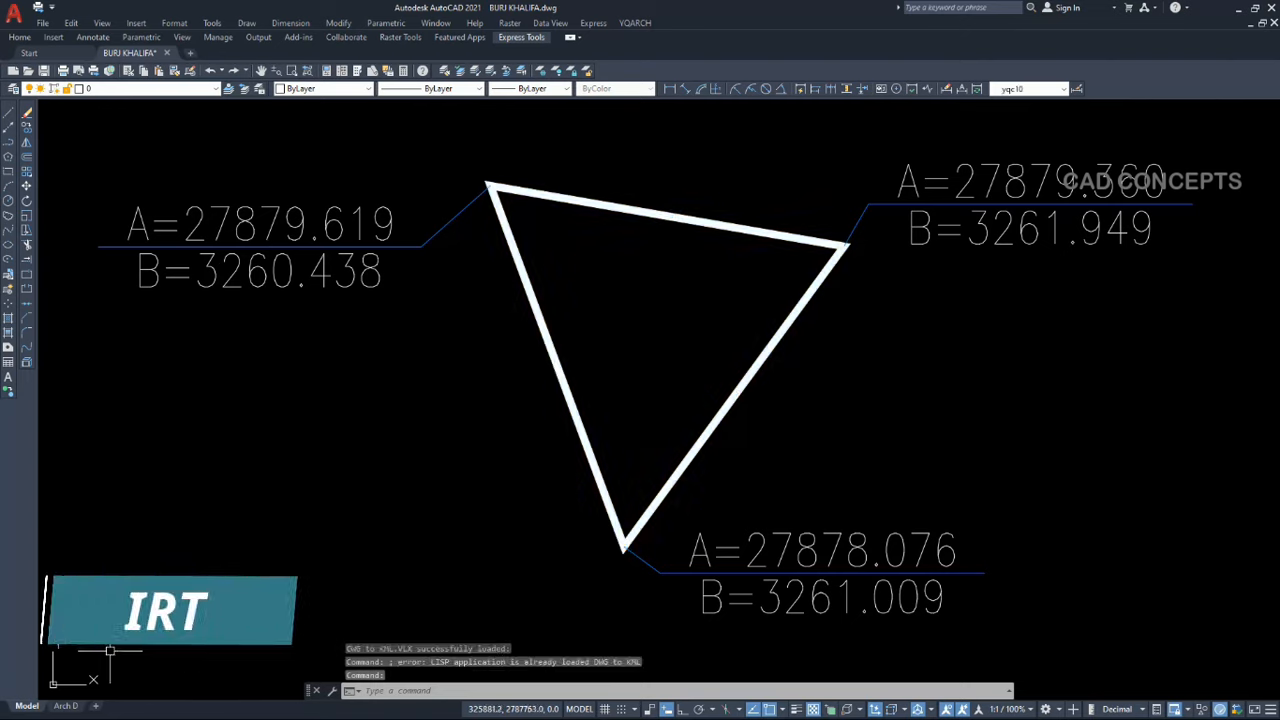
Run IRT and choose the angle folder on Local Disk (D:) as the cache folder for the map export
{"action": "type", "text": "IRT"}
{"action": "key", "text": "Return"}
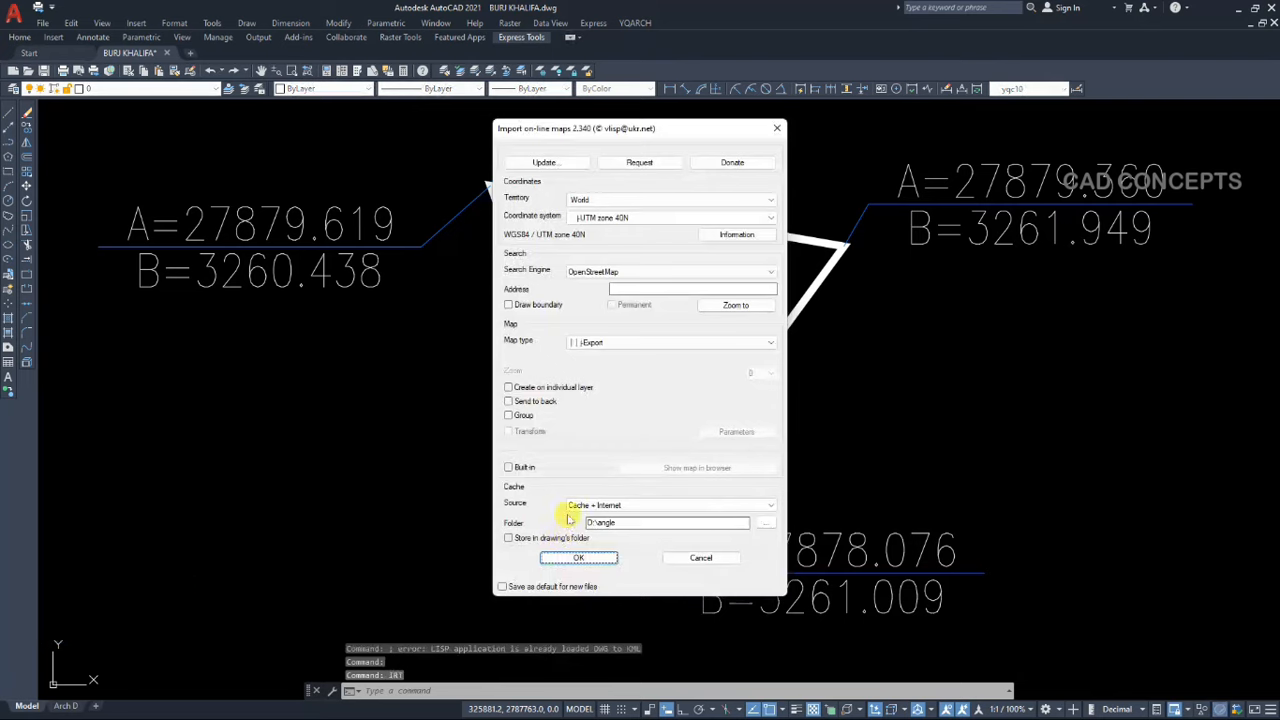
{"action": "left_click", "coordinate": [766, 523]}
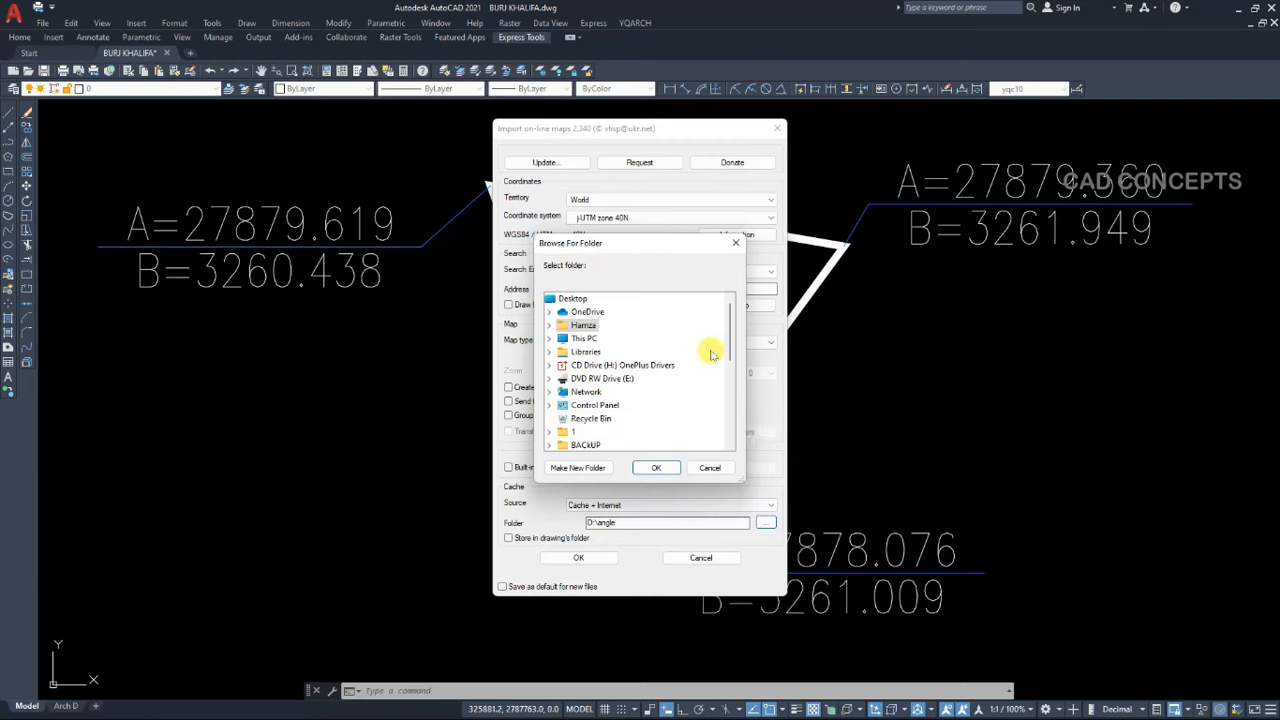
{"action": "left_click", "coordinate": [550, 338]}
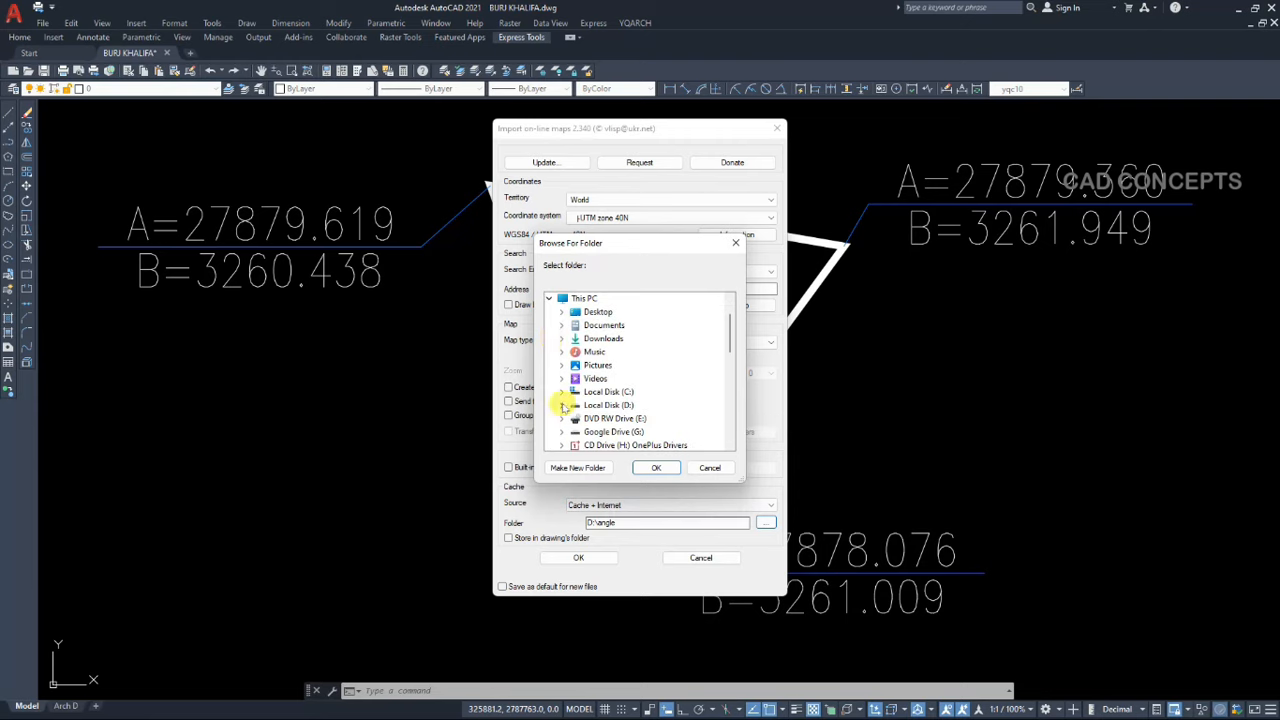
{"action": "left_click", "coordinate": [561, 405]}
{"action": "left_click", "coordinate": [606, 325]}
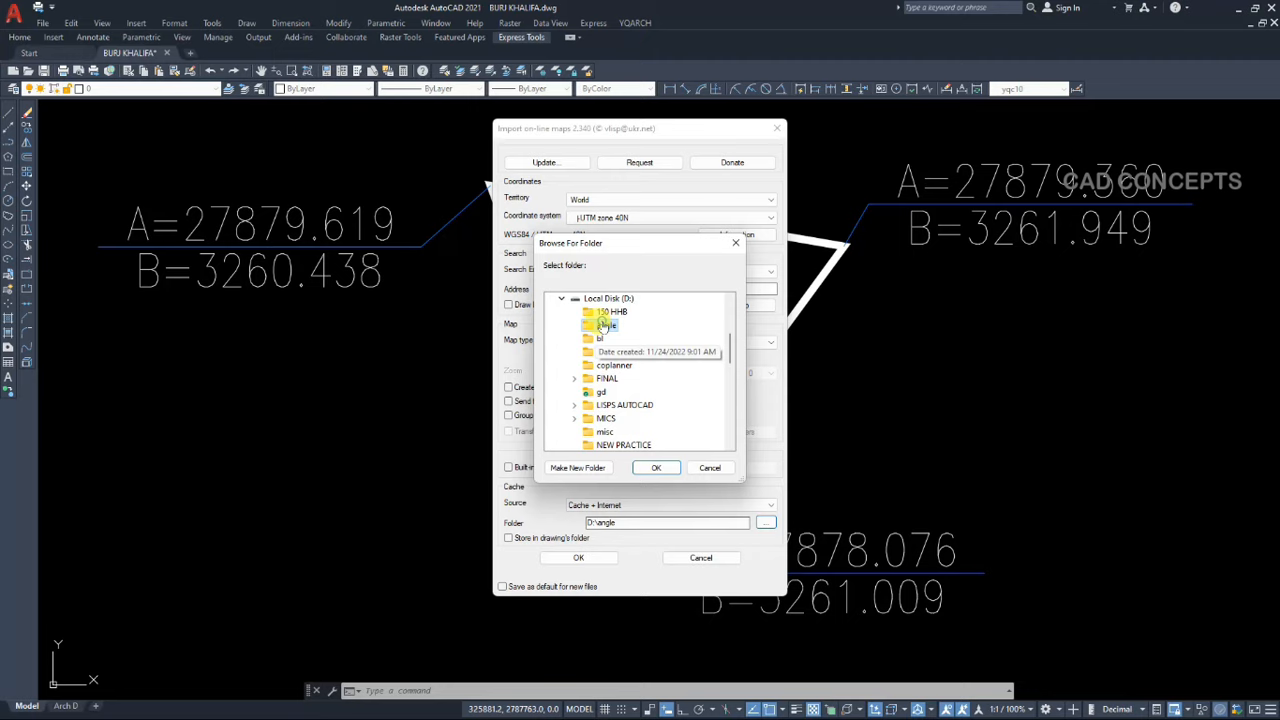
{"action": "left_click", "coordinate": [652, 468]}
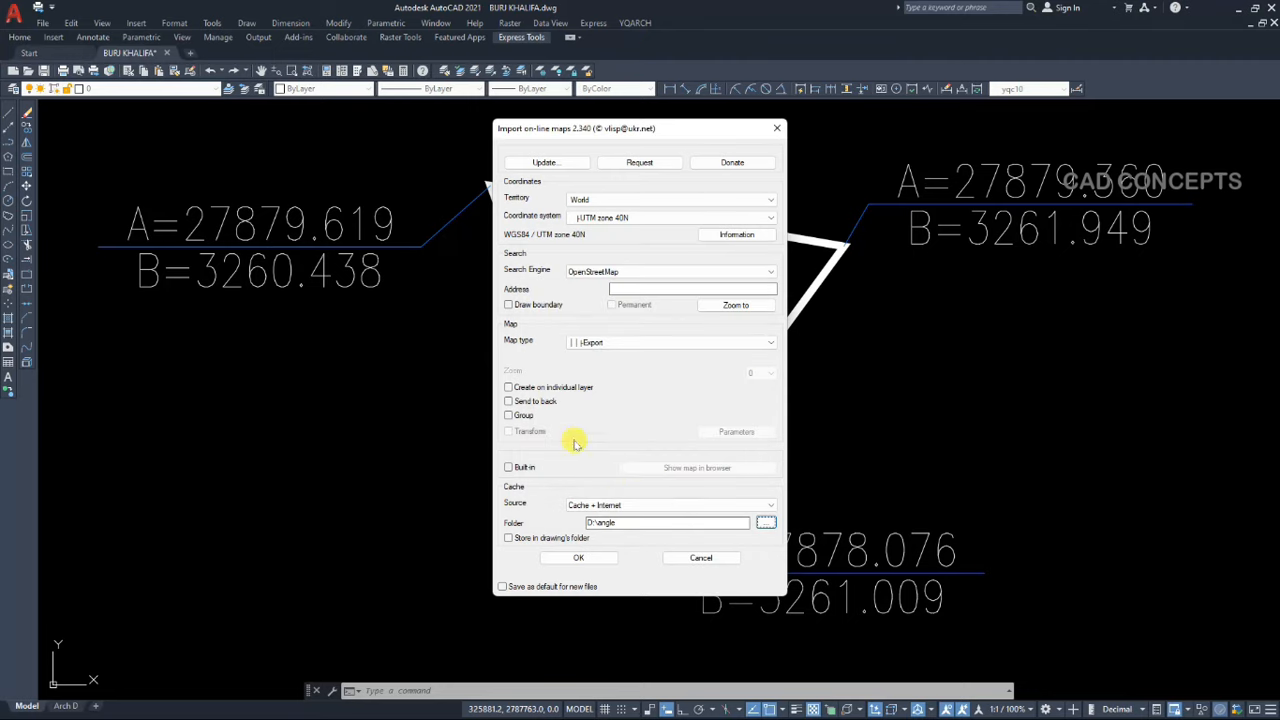
Export the triangle as map.kml in the angle folder, overwriting the existing file, and open it in Google Earth Pro
{"action": "left_click", "coordinate": [606, 551]}
{"action": "left_click", "coordinate": [815, 302]}
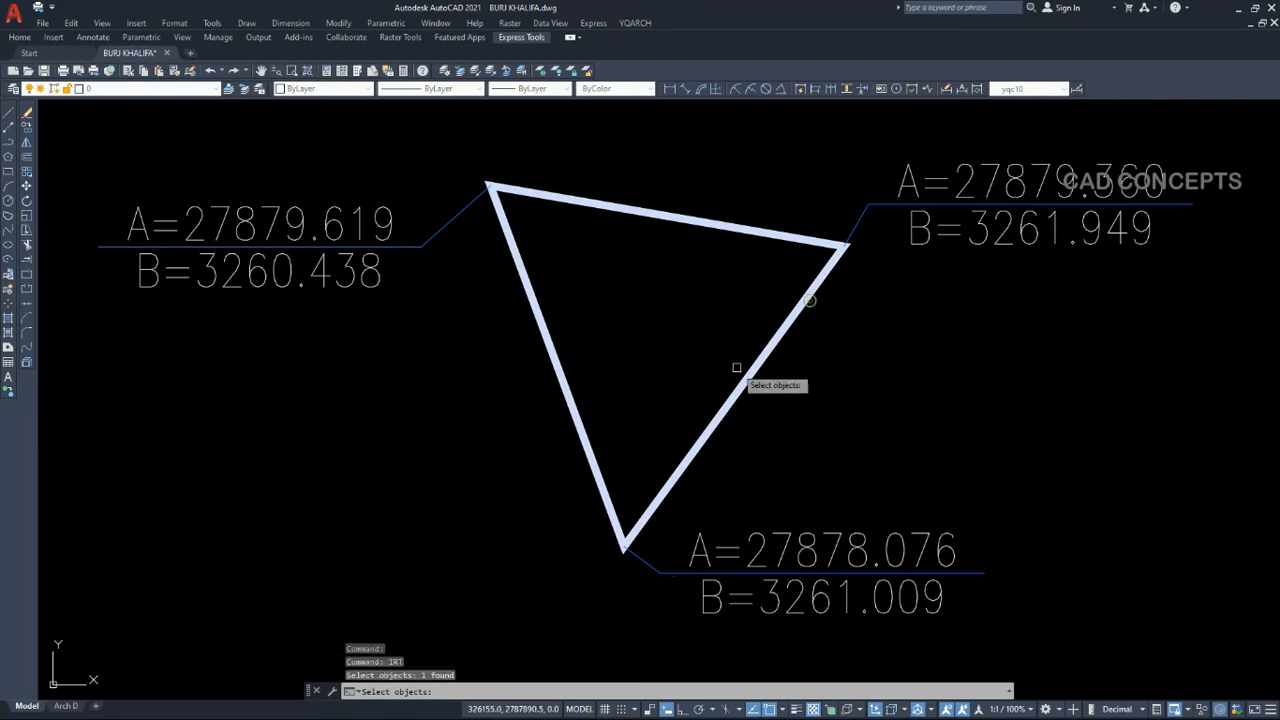
{"action": "right_click", "coordinate": [519, 577]}
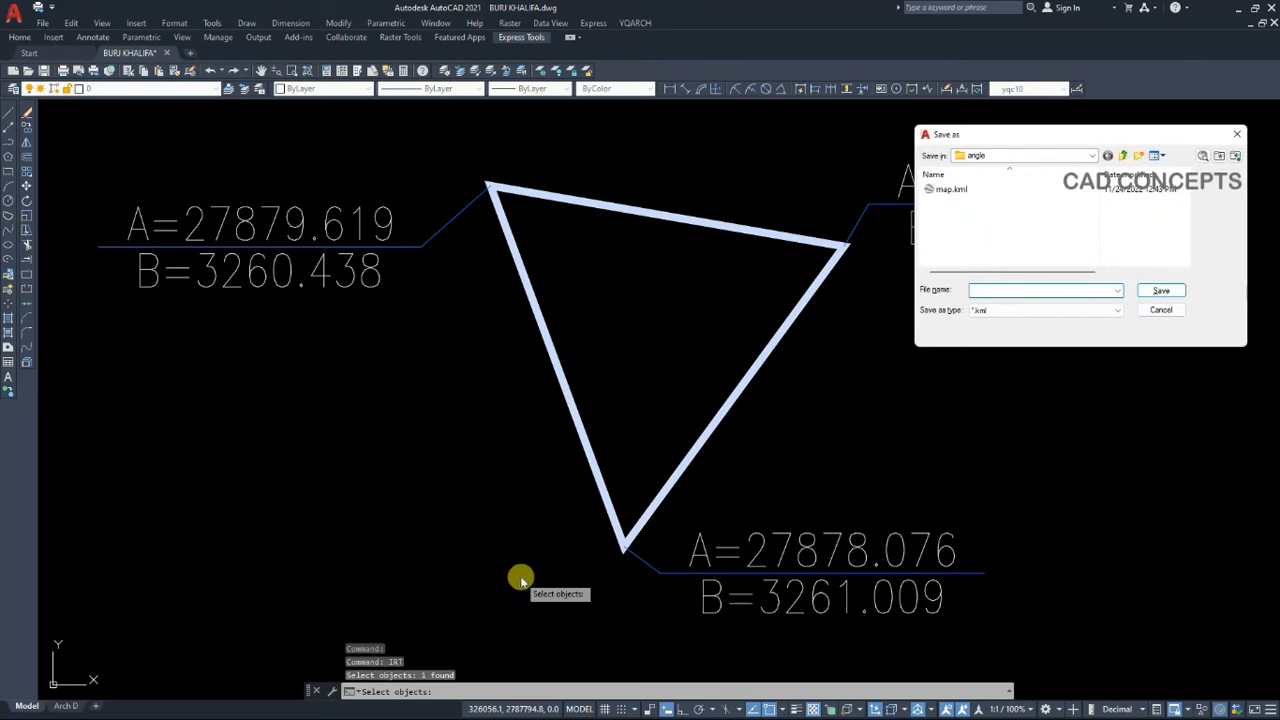
{"action": "left_click", "coordinate": [948, 190]}
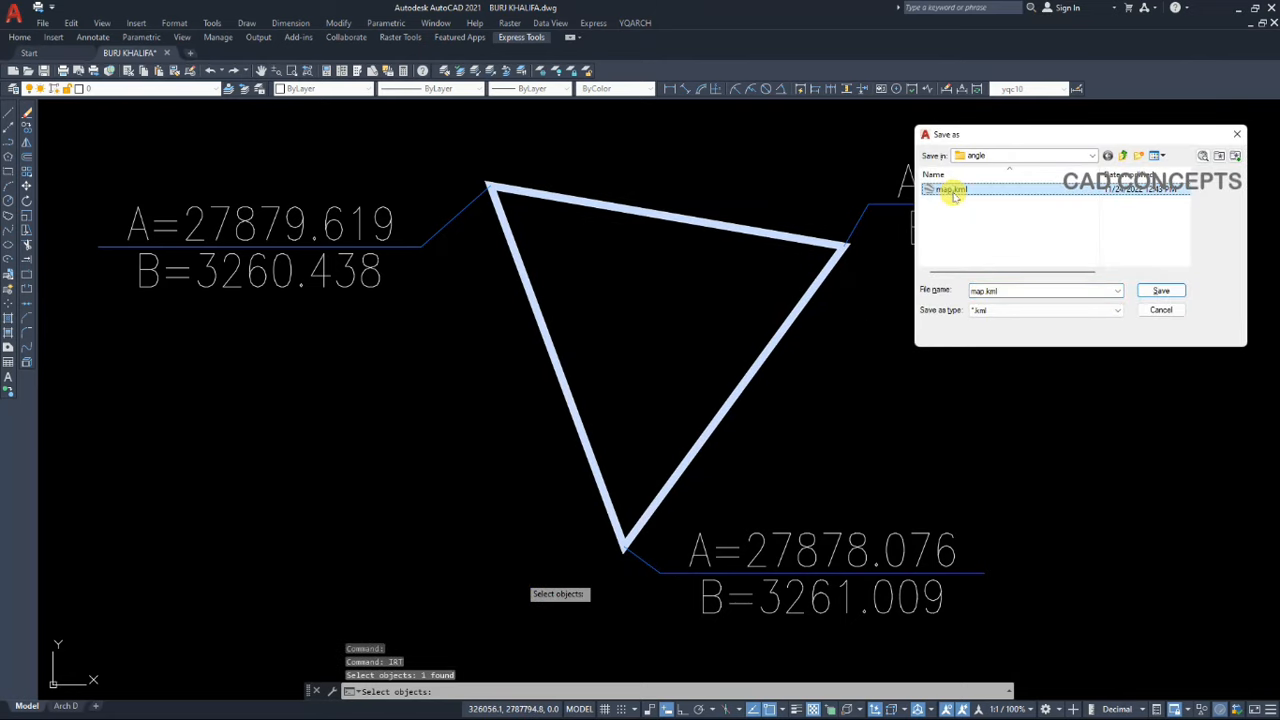
{"action": "left_click", "coordinate": [1158, 290]}
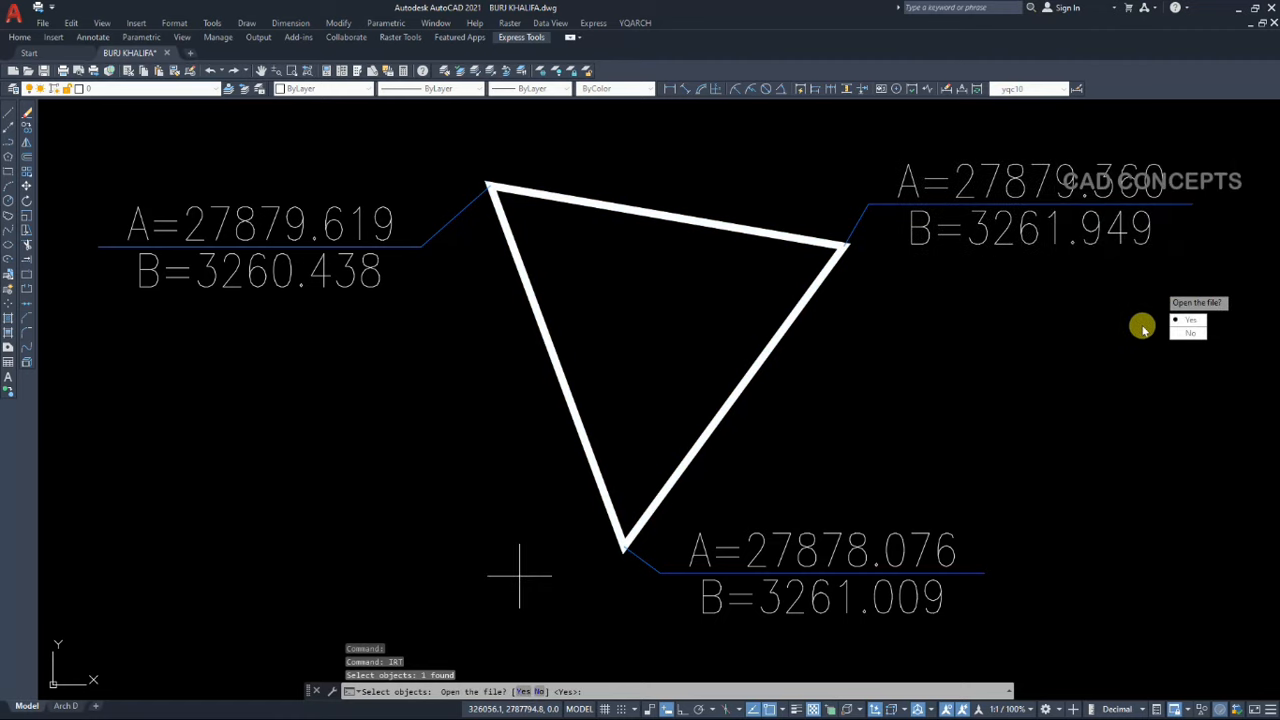
{"action": "left_click", "coordinate": [1195, 321]}
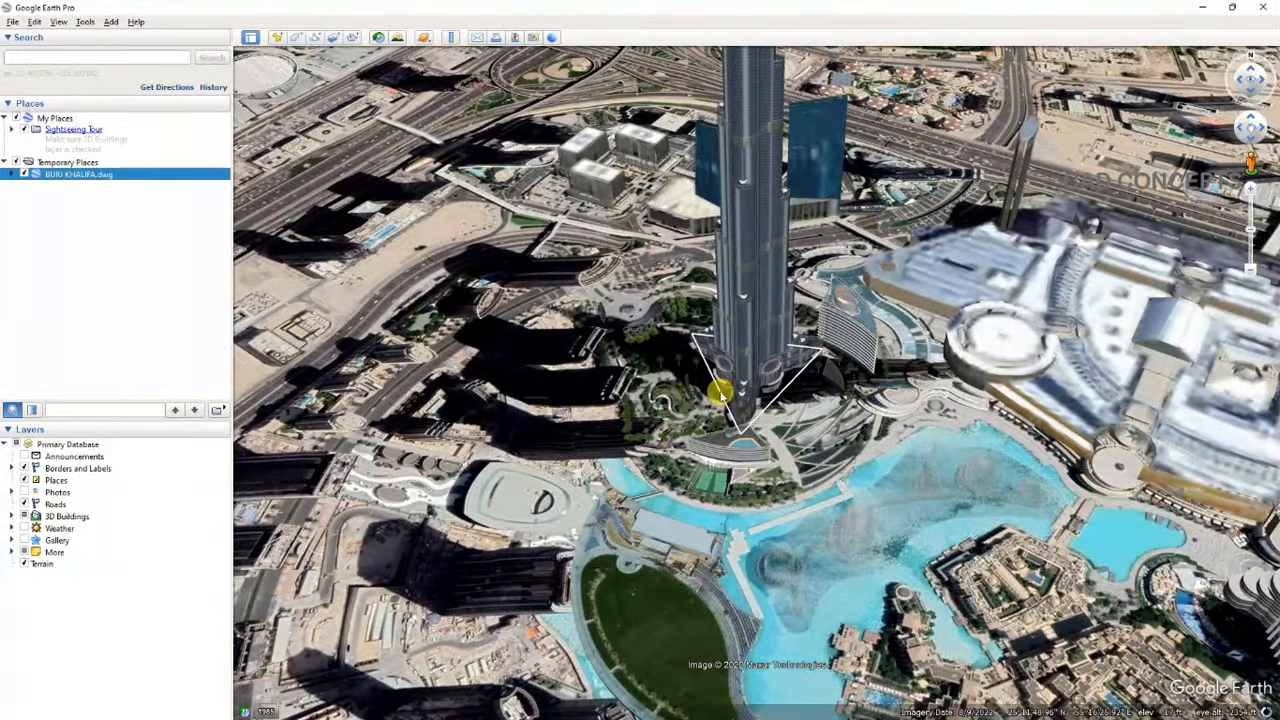
Examine the exported triangle around the Burj Khalifa, reducing the Google Earth Pro window and placing it beside the AutoCAD triangle for comparison
{"action": "scroll", "coordinate": [720, 392], "scroll_direction": "up", "scroll_amount": 3}
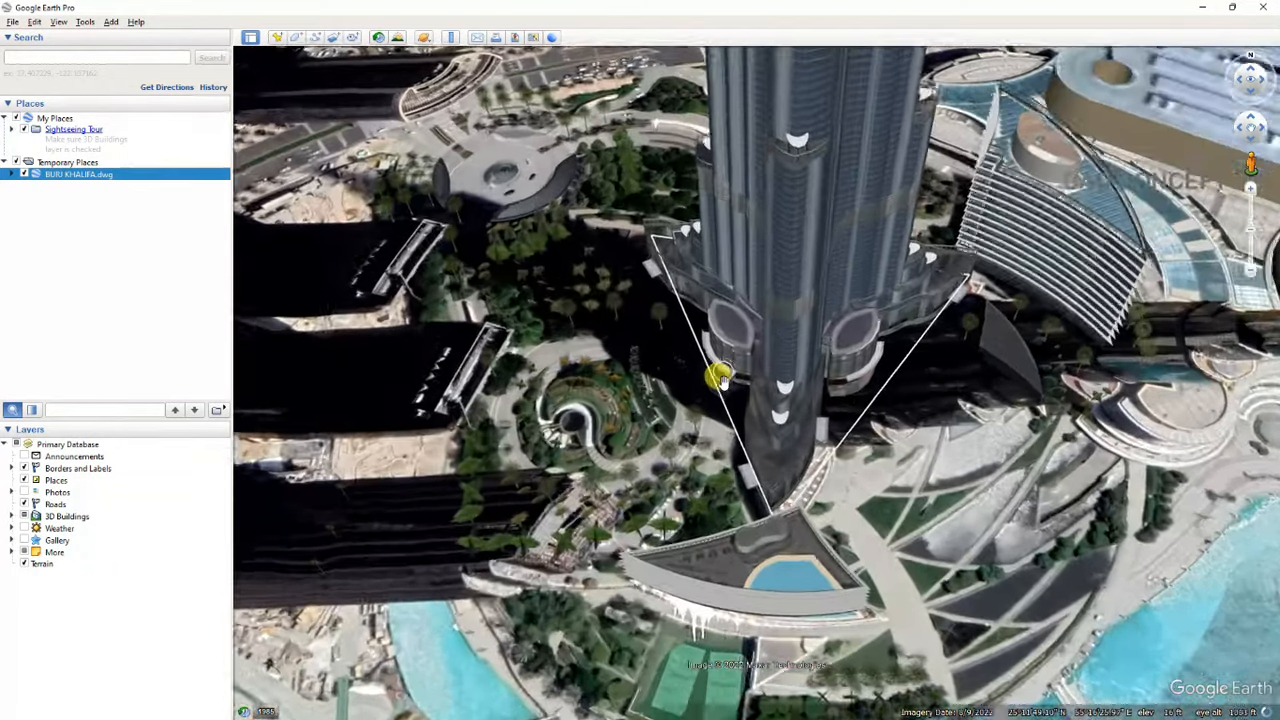
{"action": "scroll", "coordinate": [720, 390], "scroll_direction": "down", "scroll_amount": 3}
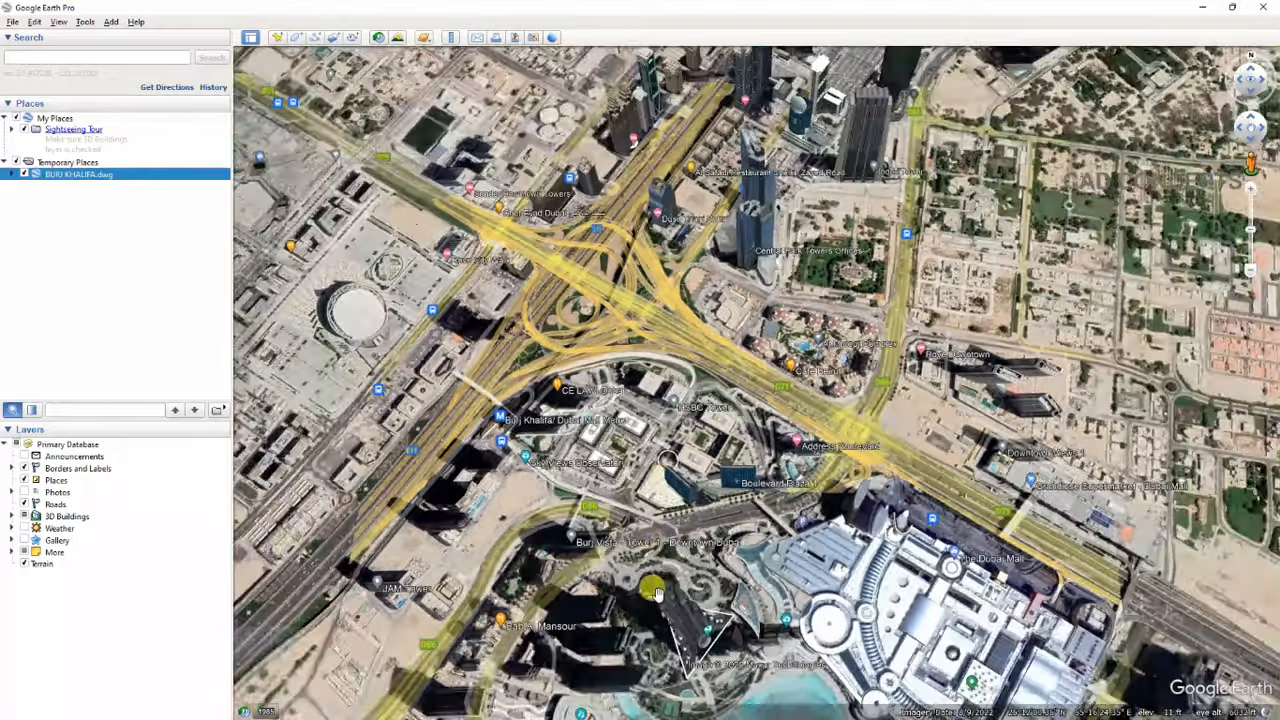
{"action": "scroll", "coordinate": [683, 637], "scroll_direction": "up", "scroll_amount": 2}
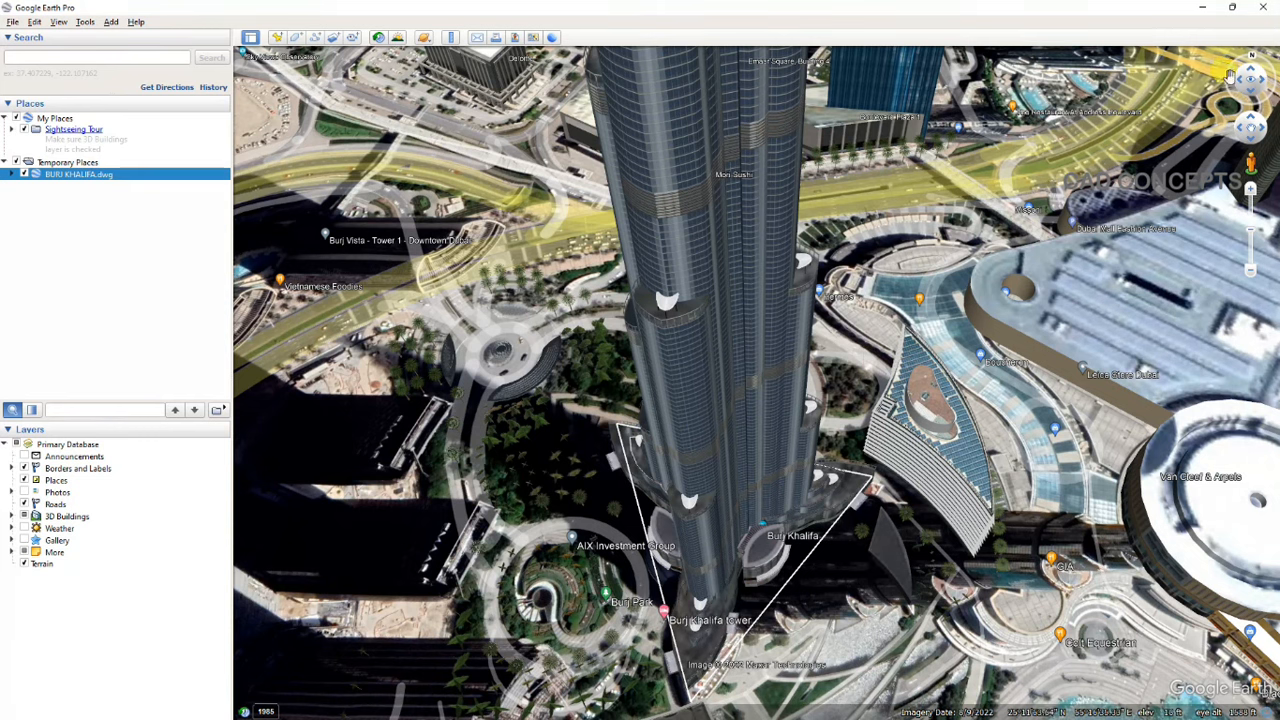
{"action": "left_click", "coordinate": [1232, 7]}
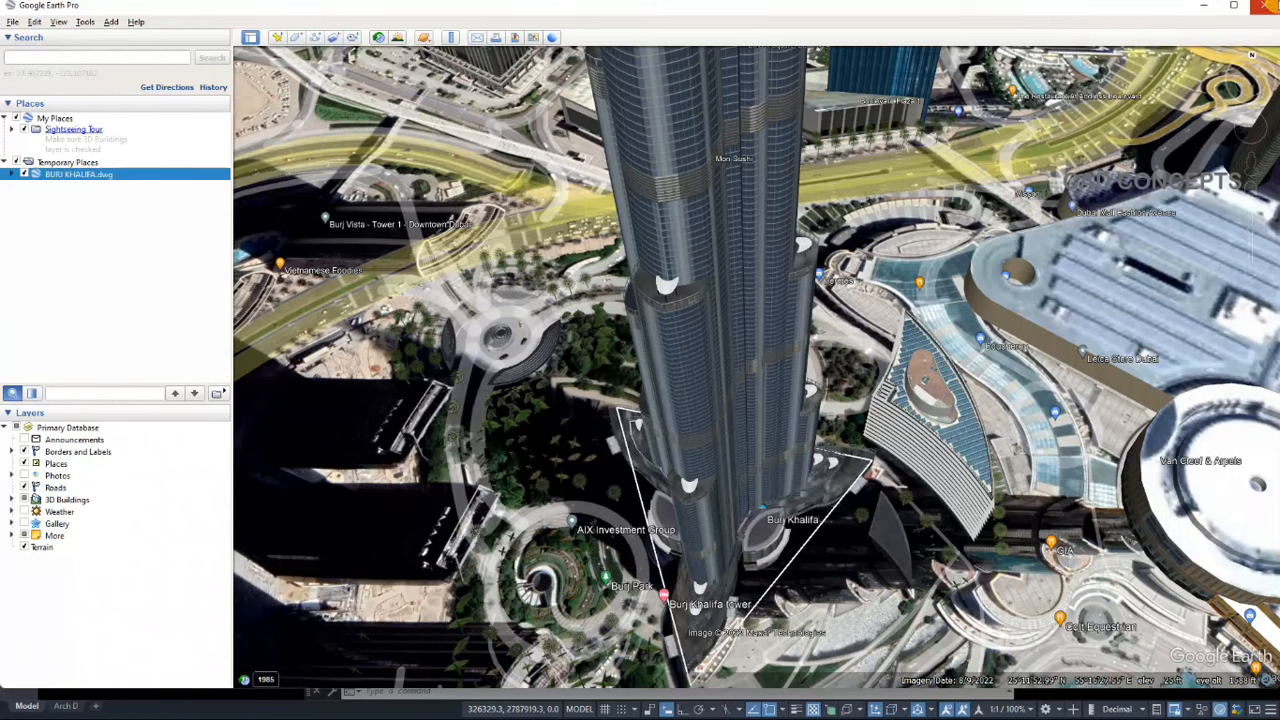
{"action": "left_click_drag", "start_coordinate": [1100, 14], "coordinate": [1056, 50]}
{"action": "mouse_move", "coordinate": [1228, 33]}
{"action": "left_mouse_down"}
{"action": "mouse_move", "coordinate": [629, 229]}
{"action": "mouse_move", "coordinate": [557, 266]}
{"action": "left_mouse_up"}
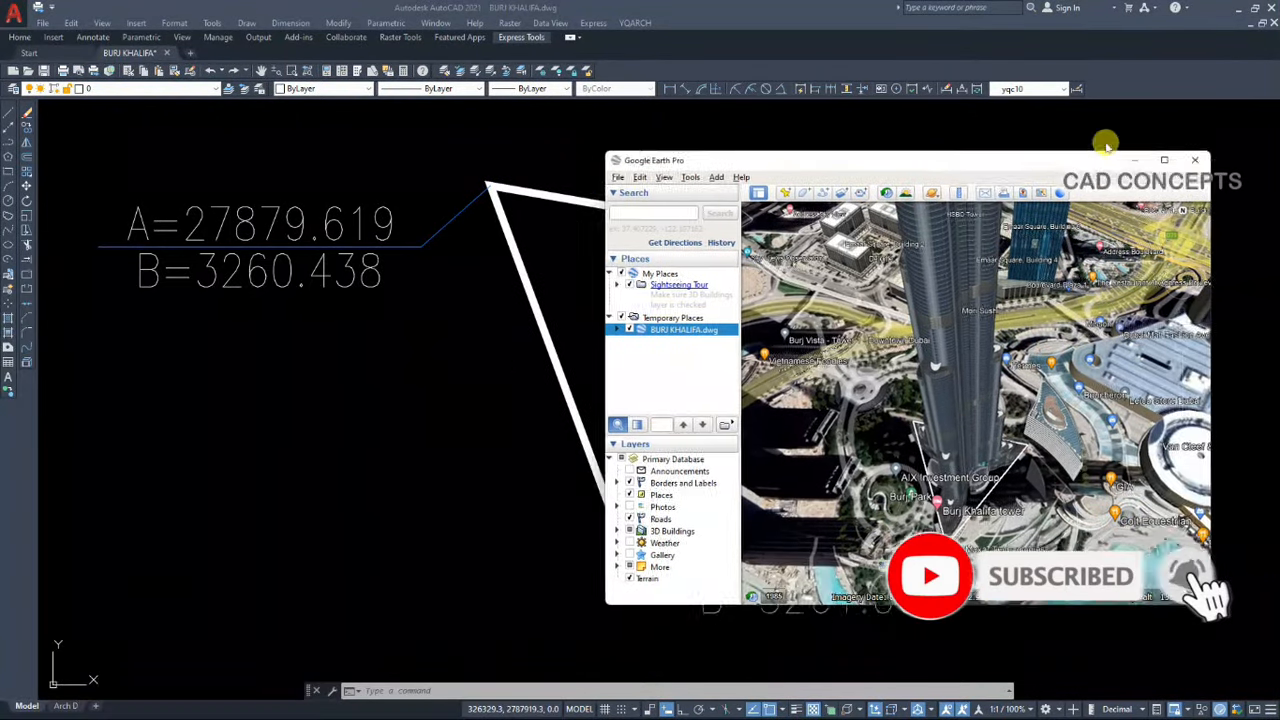
{"action": "left_click_drag", "start_coordinate": [1024, 159], "coordinate": [1150, 126]}
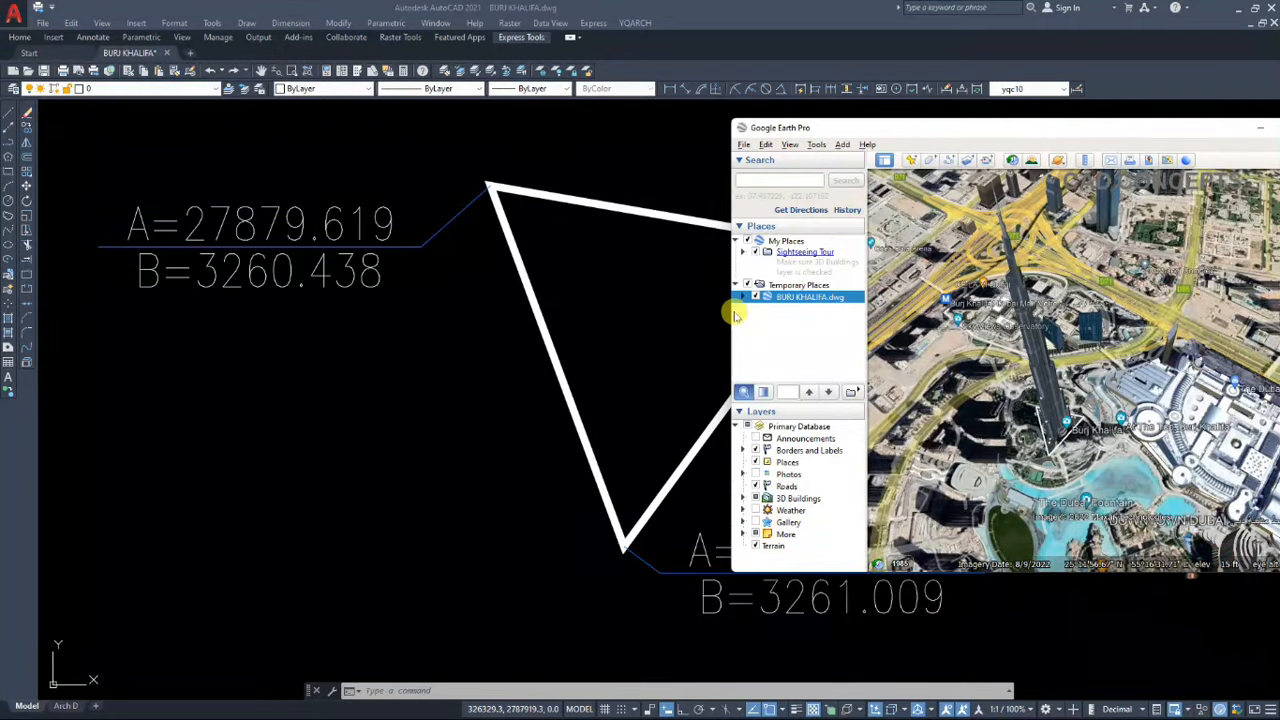
{"action": "left_click_drag", "start_coordinate": [731, 309], "coordinate": [876, 316]}
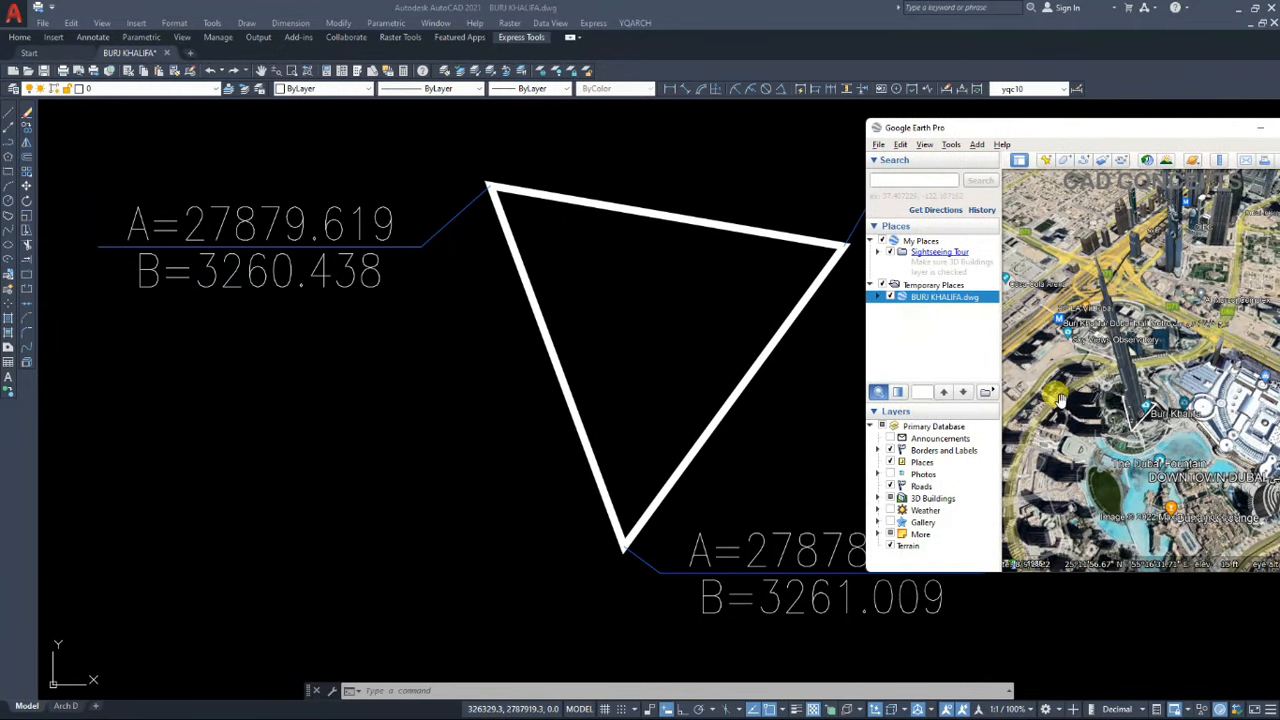
{"action": "scroll", "coordinate": [1060, 398], "scroll_direction": "down", "scroll_amount": 3}
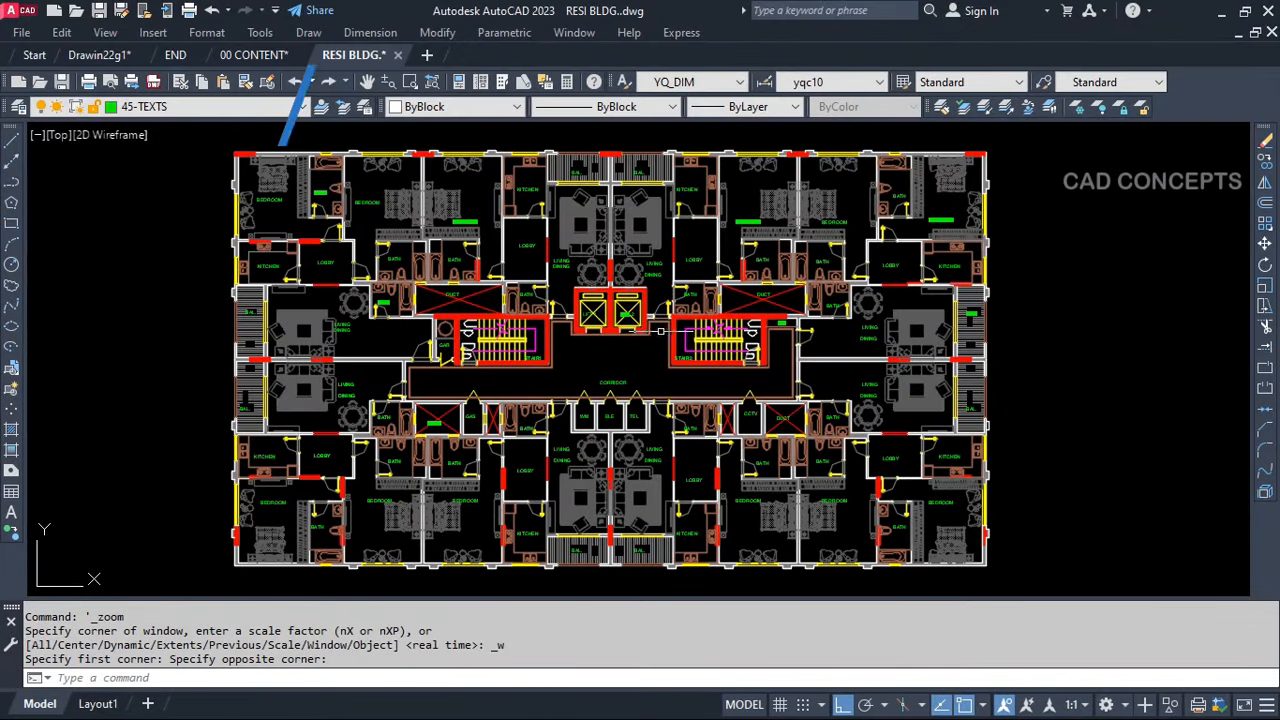
Look through the layer list of the residential floor plan drawing
{"action": "left_click", "coordinate": [190, 578]}
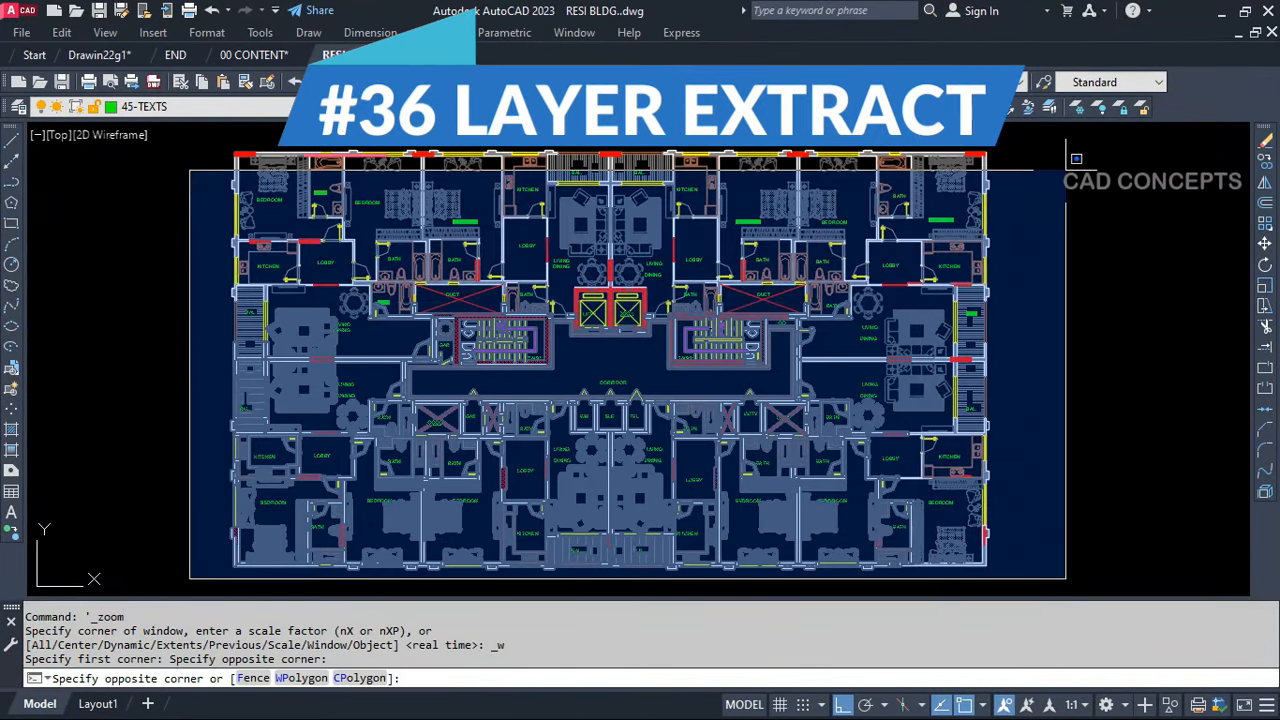
{"action": "key", "text": "Escape"}
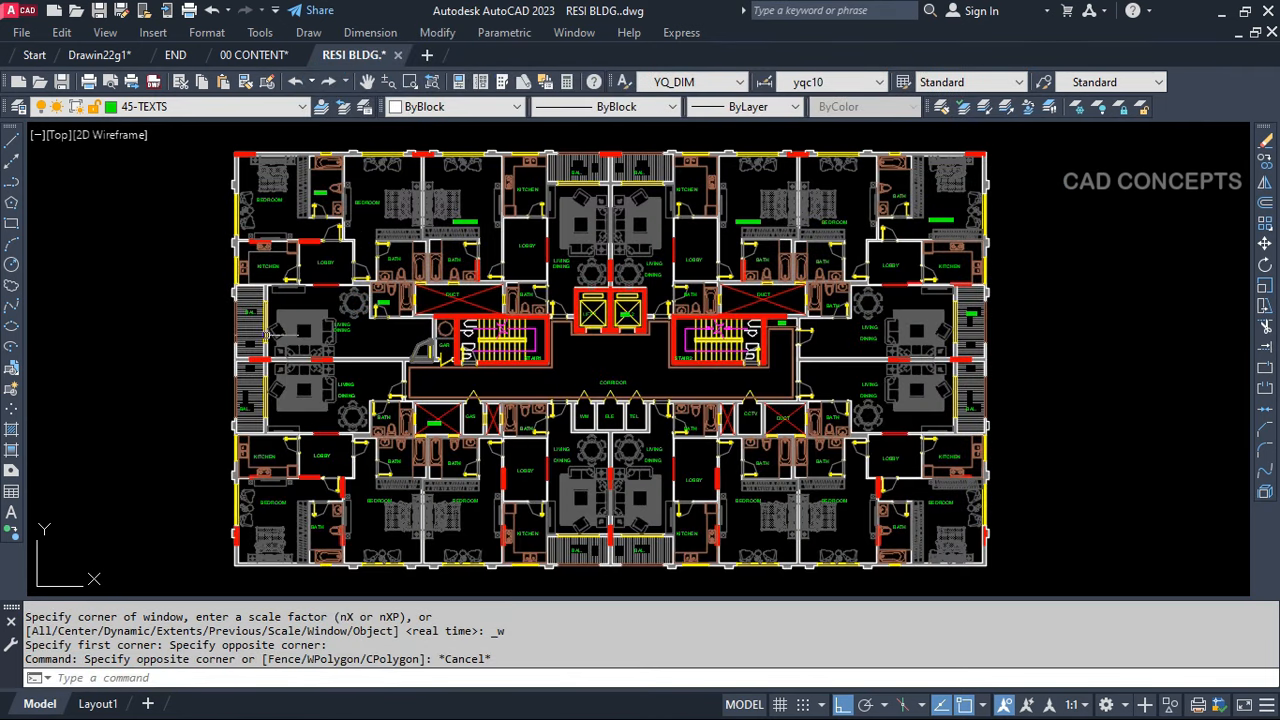
{"action": "left_click", "coordinate": [170, 106]}
{"action": "scroll", "coordinate": [170, 210], "scroll_direction": "down", "scroll_amount": 1}
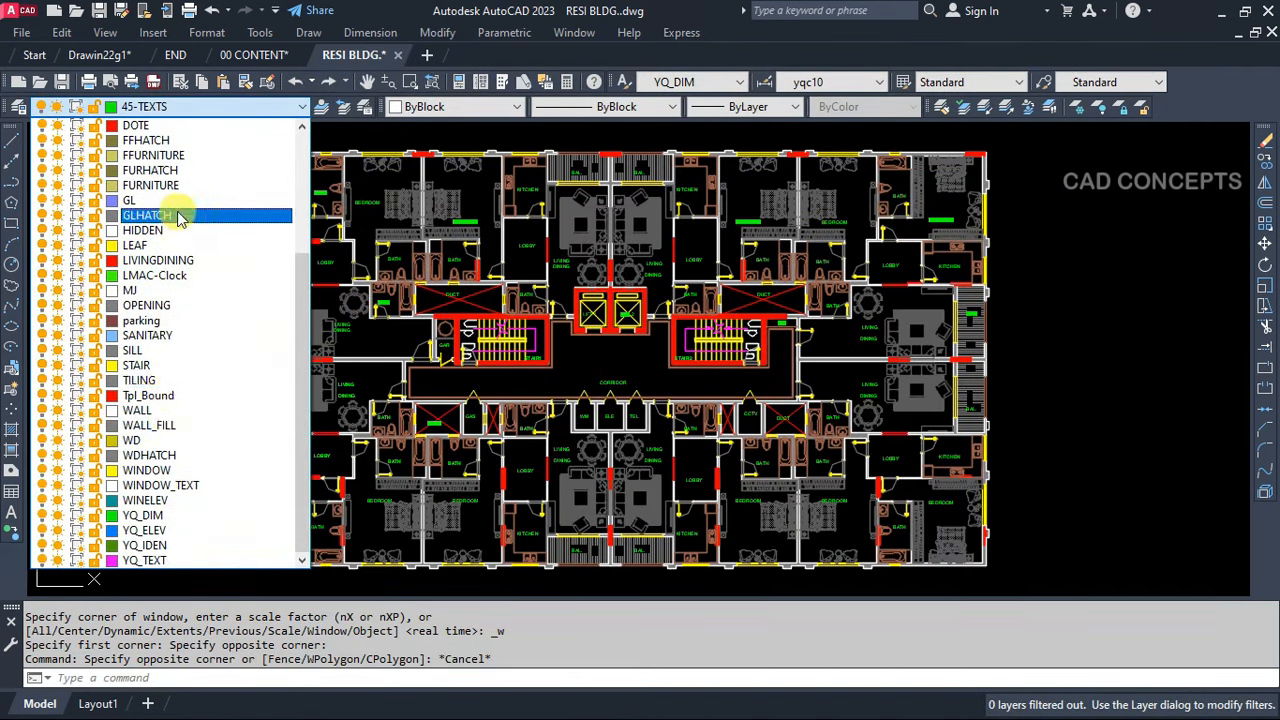
{"action": "left_click", "coordinate": [1083, 474]}
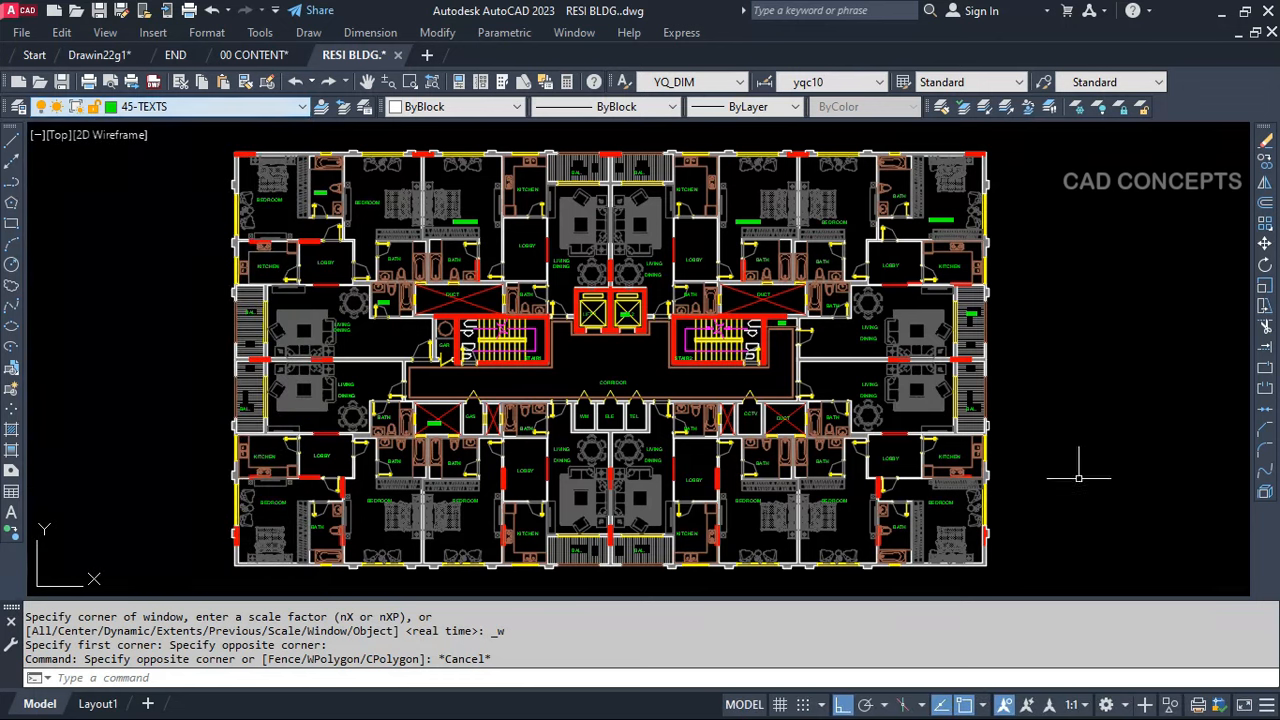
Run LX, browse to the layer folder for the output file, and delete the existing RESI BLDG. text file there
{"action": "type", "text": "lx"}
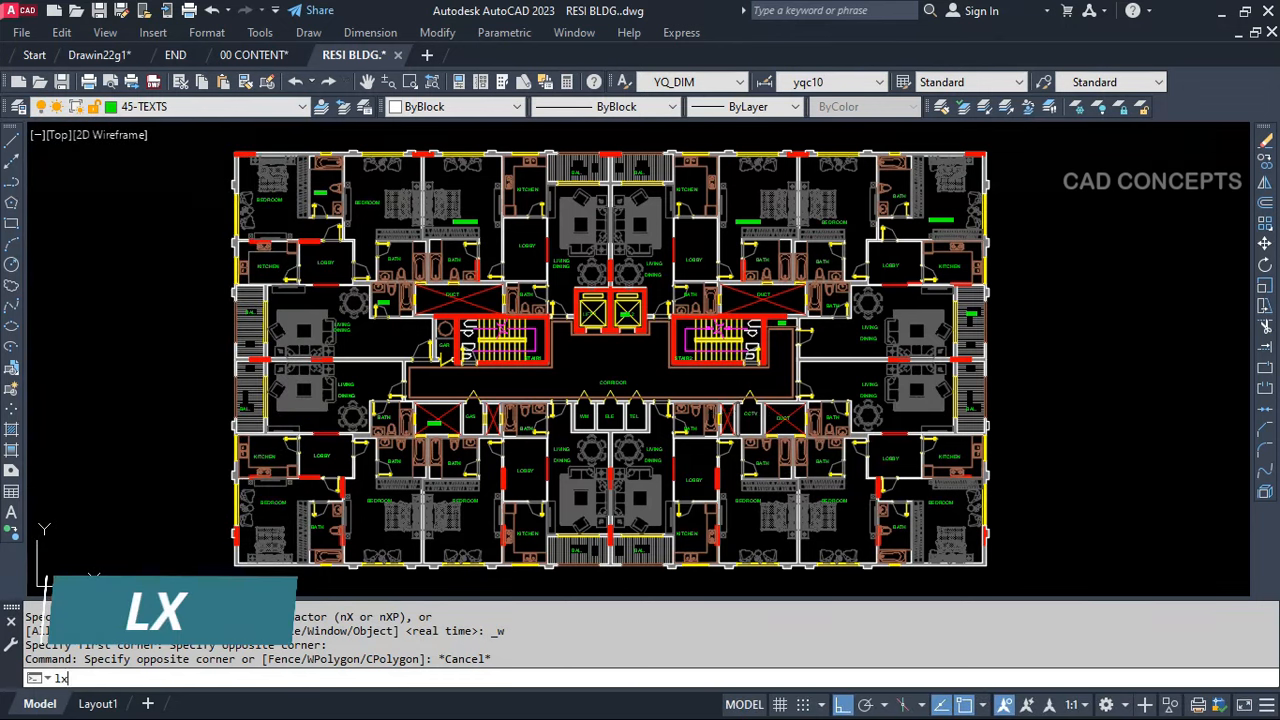
{"action": "key", "text": "Return"}
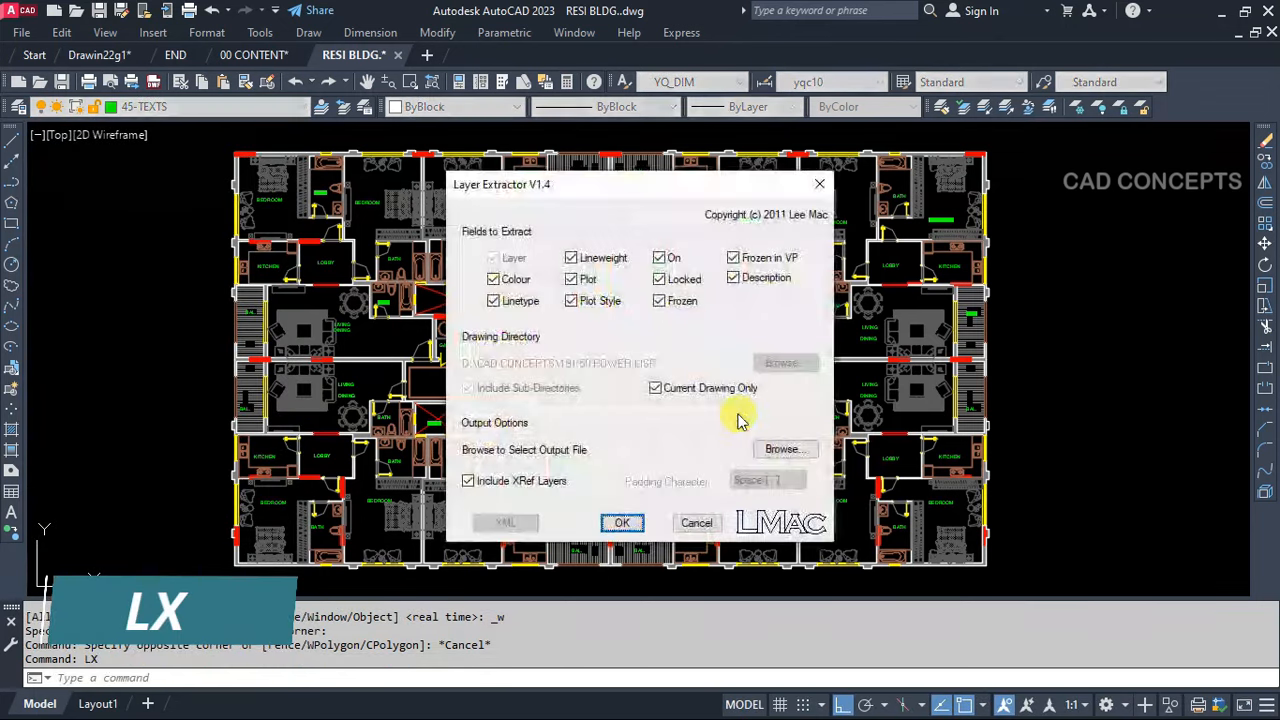
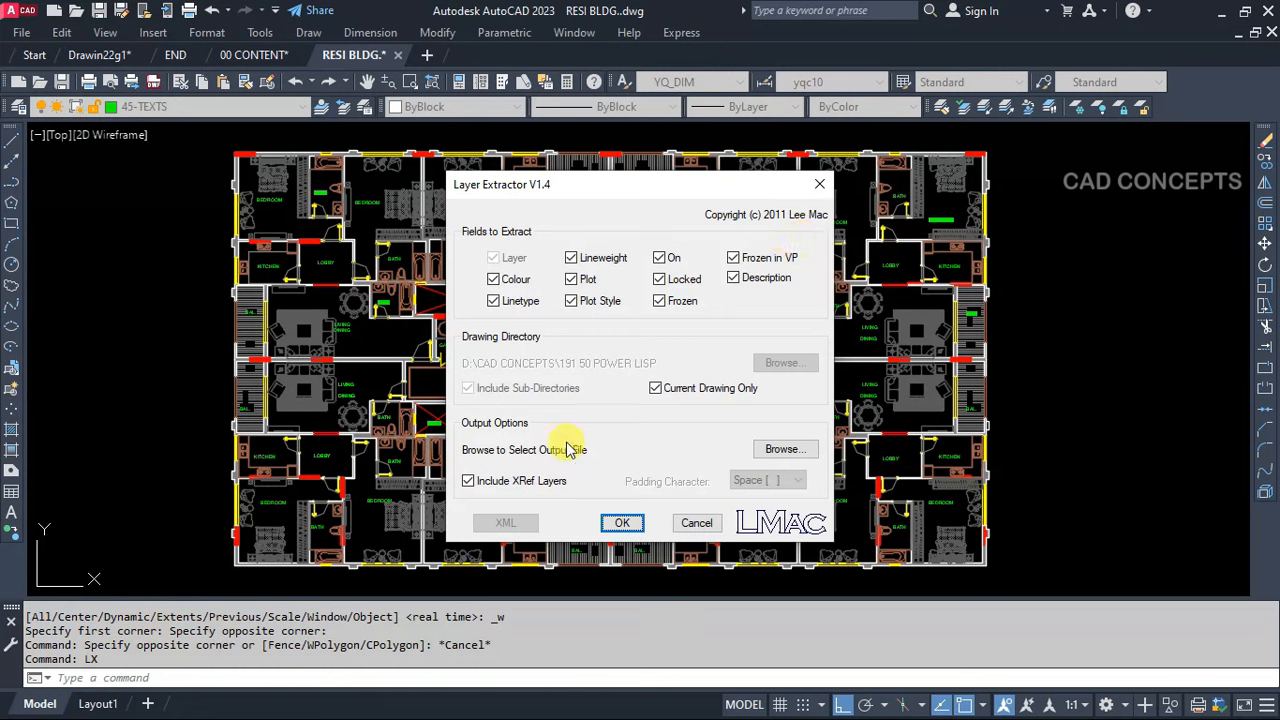
{"action": "left_click", "coordinate": [785, 450]}
{"action": "double_click", "coordinate": [500, 342]}
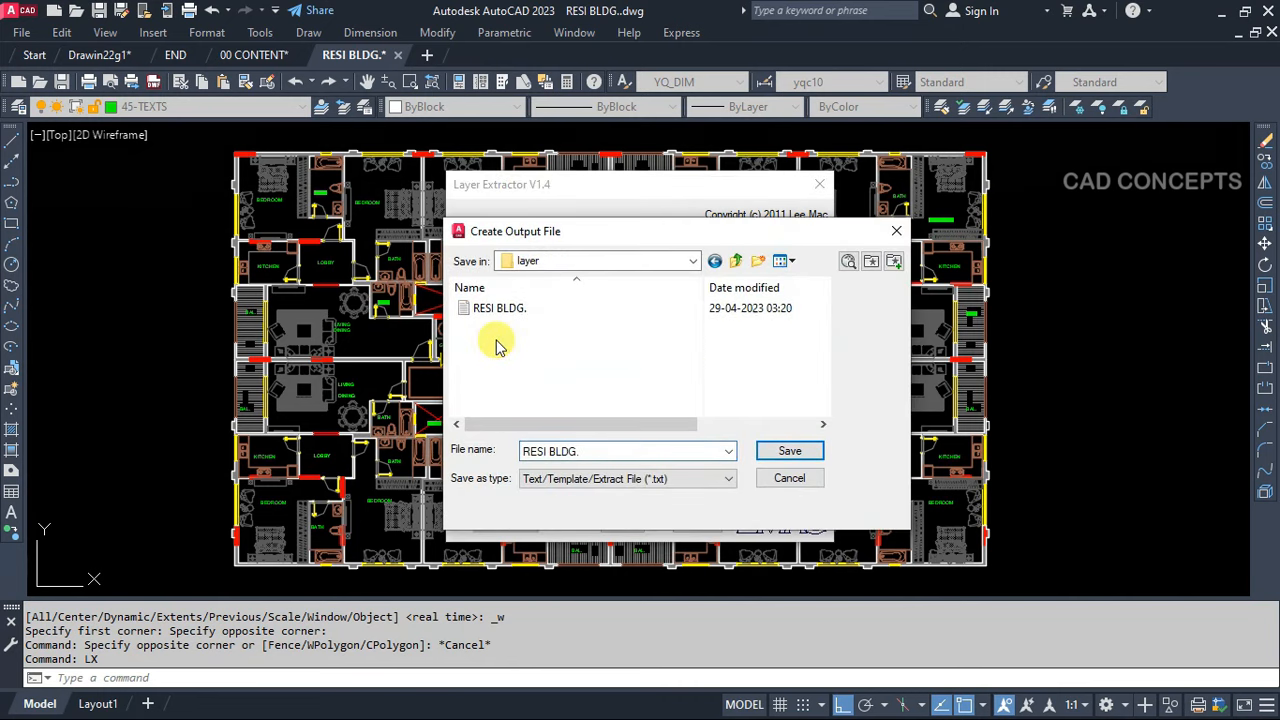
{"action": "left_click", "coordinate": [507, 310]}
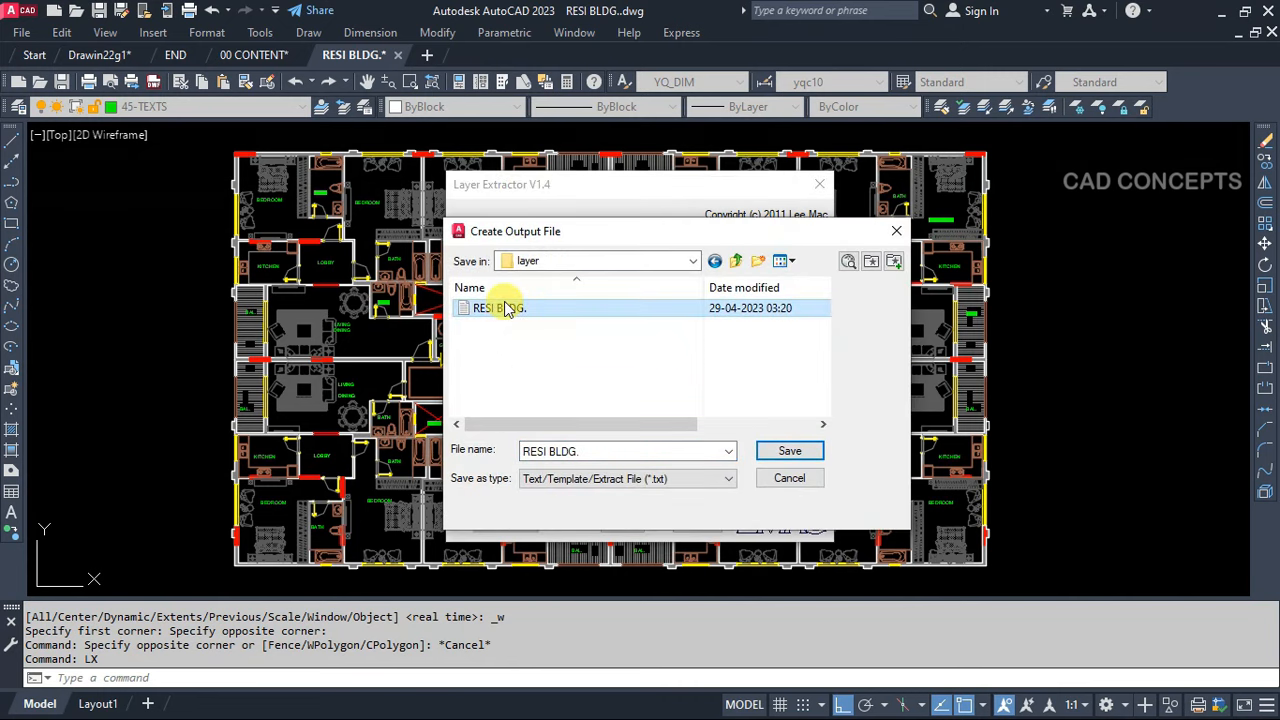
{"action": "key", "text": "Delete"}
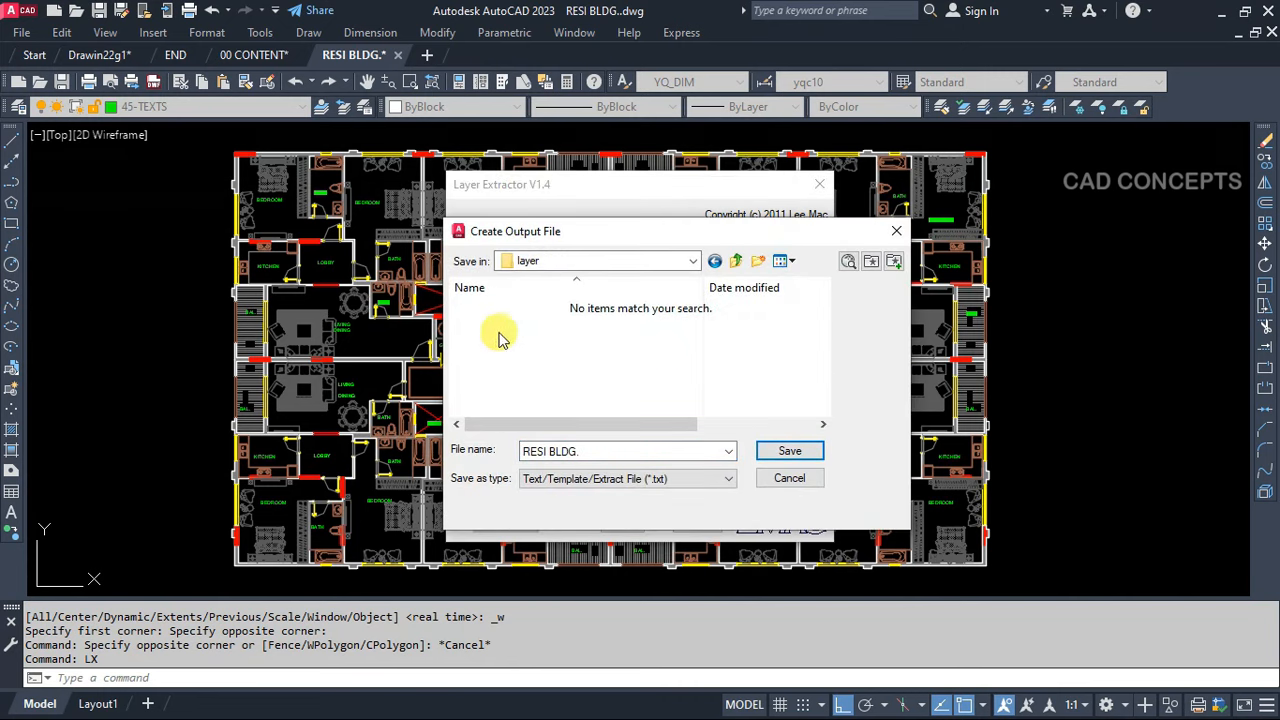
Save the layer extraction as the RESI BLDG. text file in the layer folder and open it in Notepad
{"action": "left_click", "coordinate": [789, 451]}
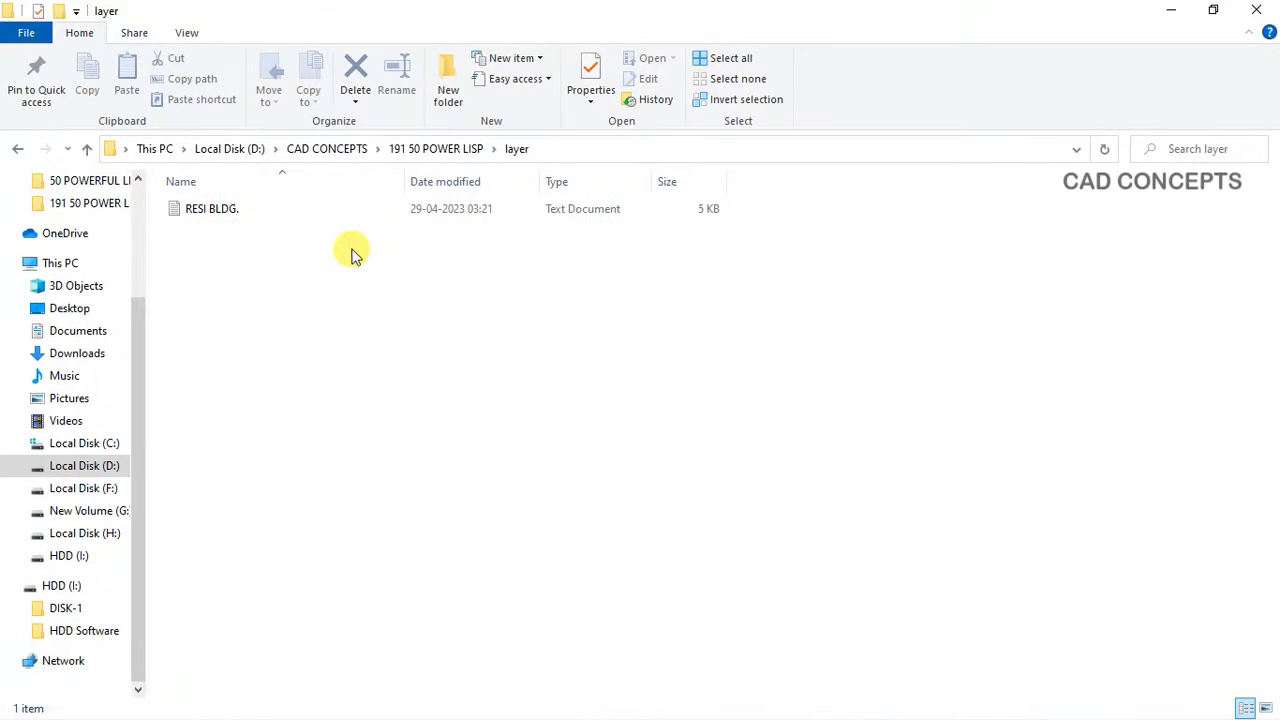
{"action": "double_click", "coordinate": [229, 211]}
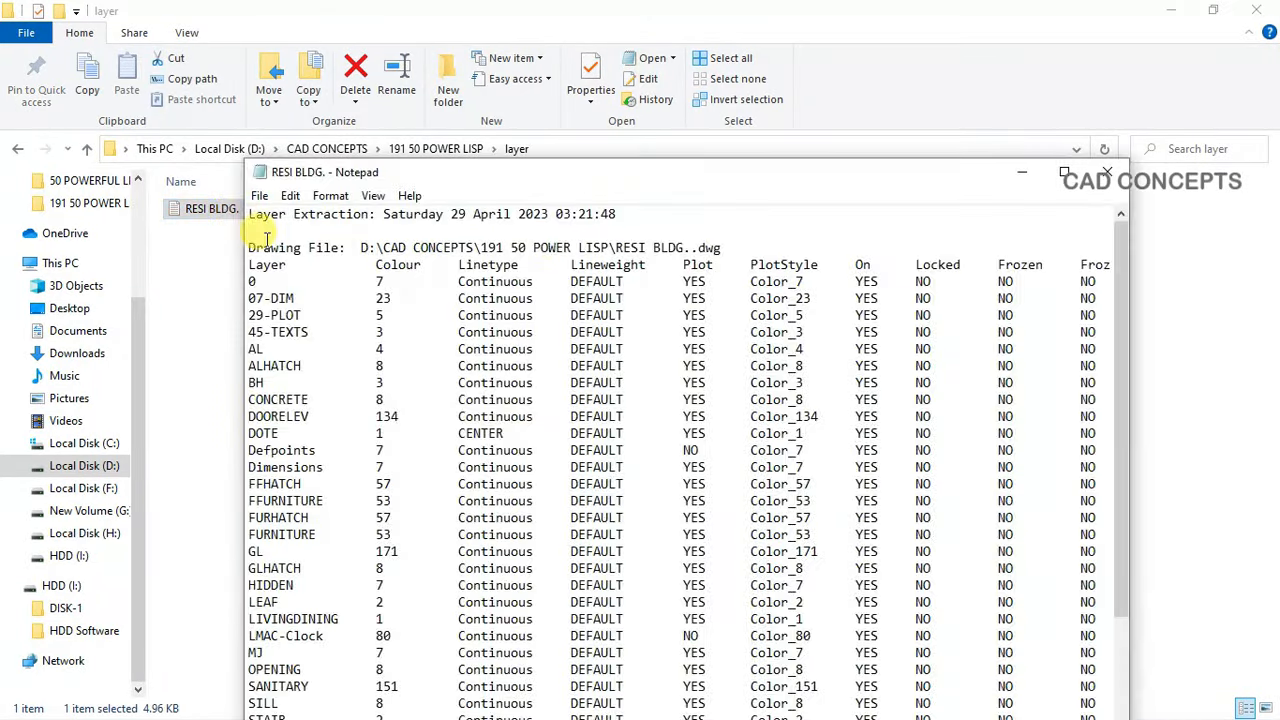
Maximize the Notepad window to view the full RESI BLDG. layer extraction
{"action": "left_click", "coordinate": [1064, 172]}
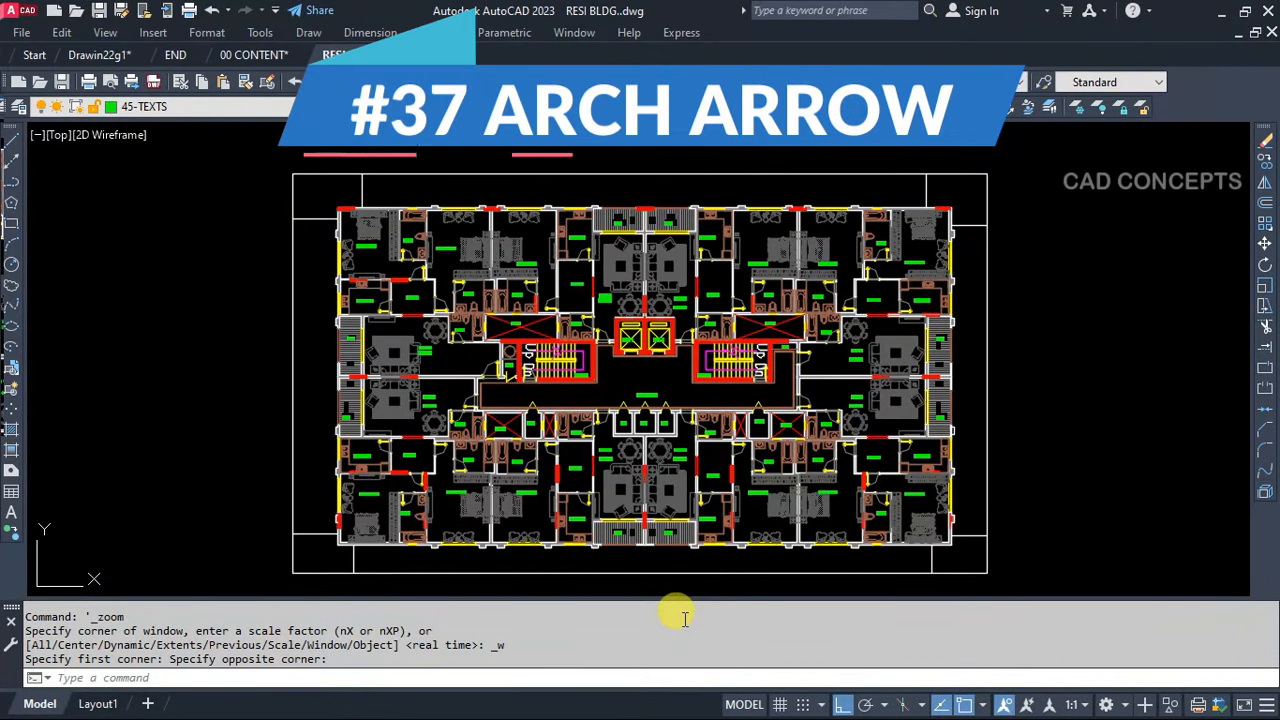
Run AARC and draw a double-headed arc arrow between the left and top boundary lines at the plan's upper-left corner
{"action": "middle_click_drag", "start_coordinate": [716, 497], "coordinate": [717, 489]}
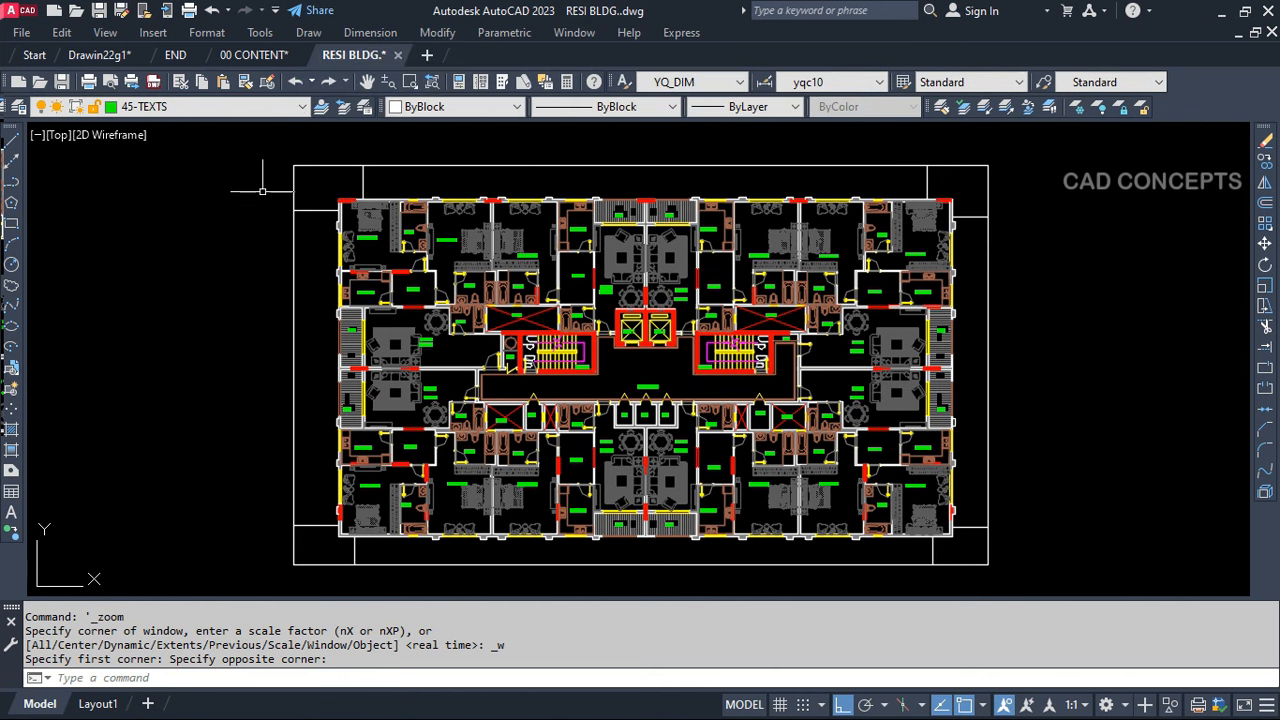
{"action": "middle_click_drag", "start_coordinate": [326, 285], "coordinate": [334, 300]}
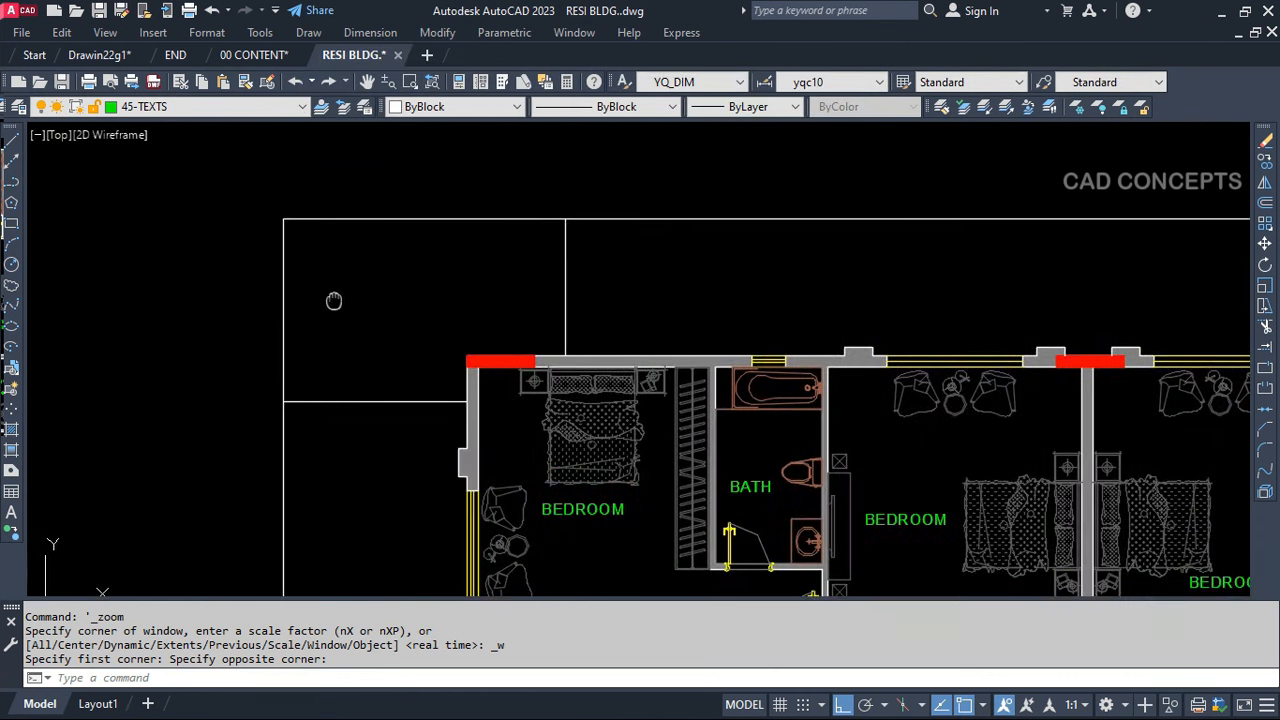
{"action": "scroll", "coordinate": [255, 272], "scroll_direction": "up", "scroll_amount": 2}
{"action": "middle_click_drag", "start_coordinate": [257, 271], "coordinate": [367, 337]}
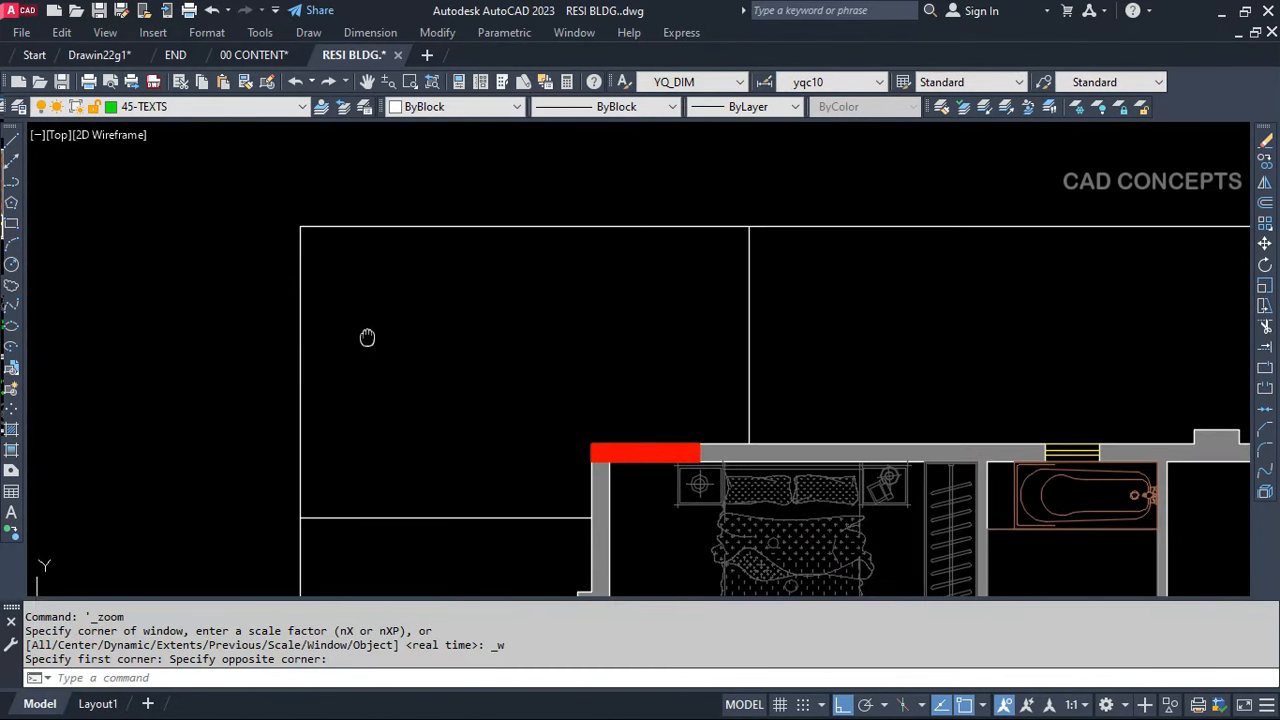
{"action": "type", "text": "aa"}
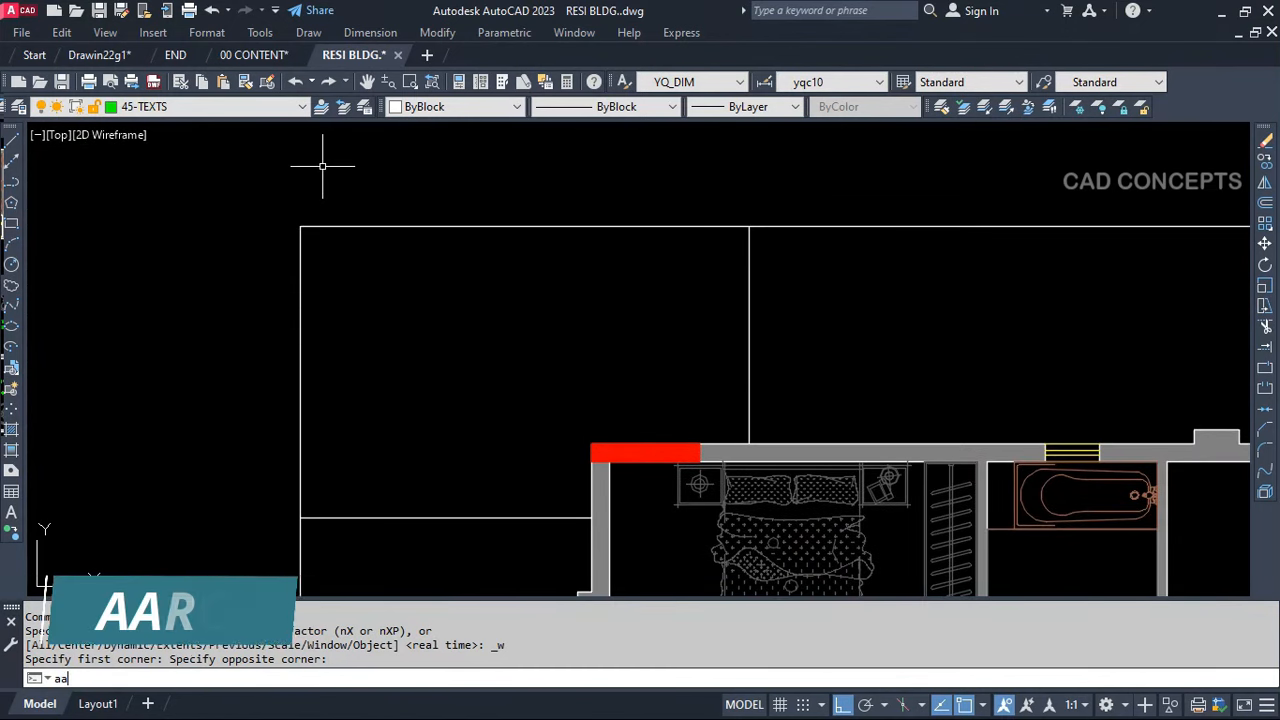
{"action": "type", "text": "rc"}
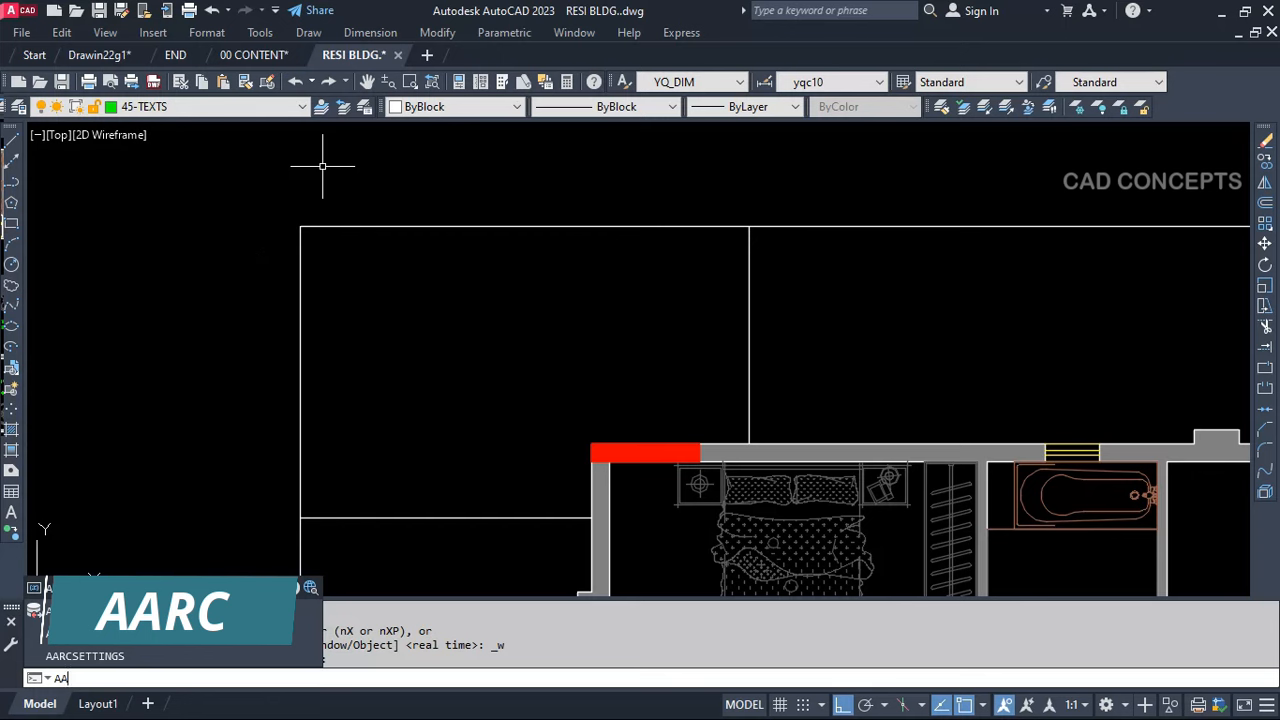
{"action": "key", "text": "Return"}
{"action": "scroll", "coordinate": [280, 403], "scroll_direction": "down", "scroll_amount": 2}
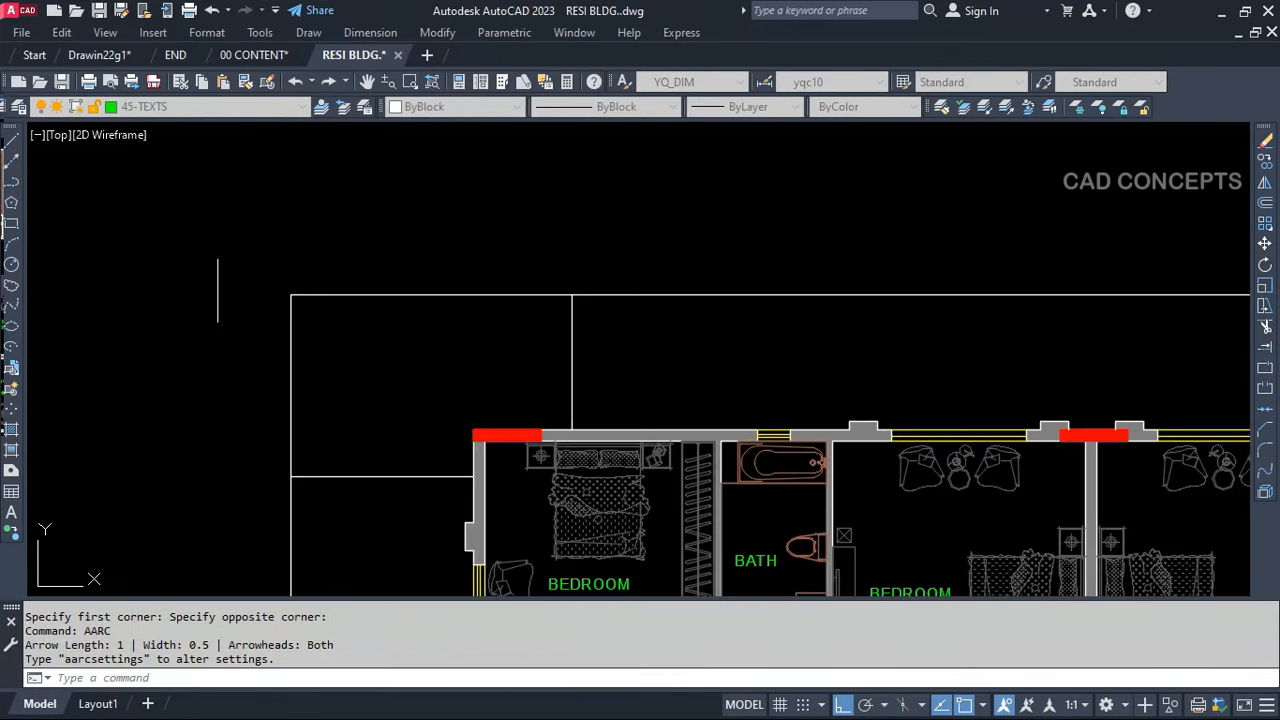
{"action": "left_click", "coordinate": [358, 290]}
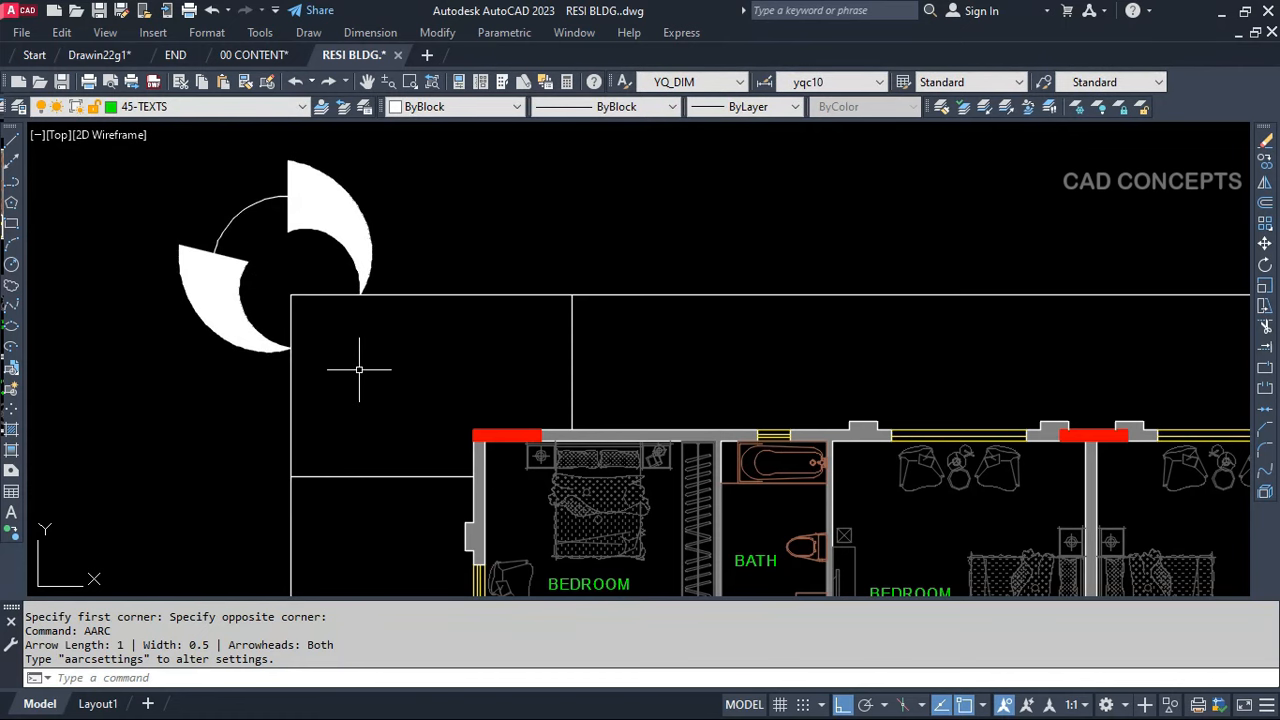
Repeat AARC to draw a larger arc arrow around the lower-left corner of the plot boundary
{"action": "scroll", "coordinate": [361, 207], "scroll_direction": "down", "scroll_amount": 5}
{"action": "scroll", "coordinate": [368, 357], "scroll_direction": "down", "scroll_amount": 1}
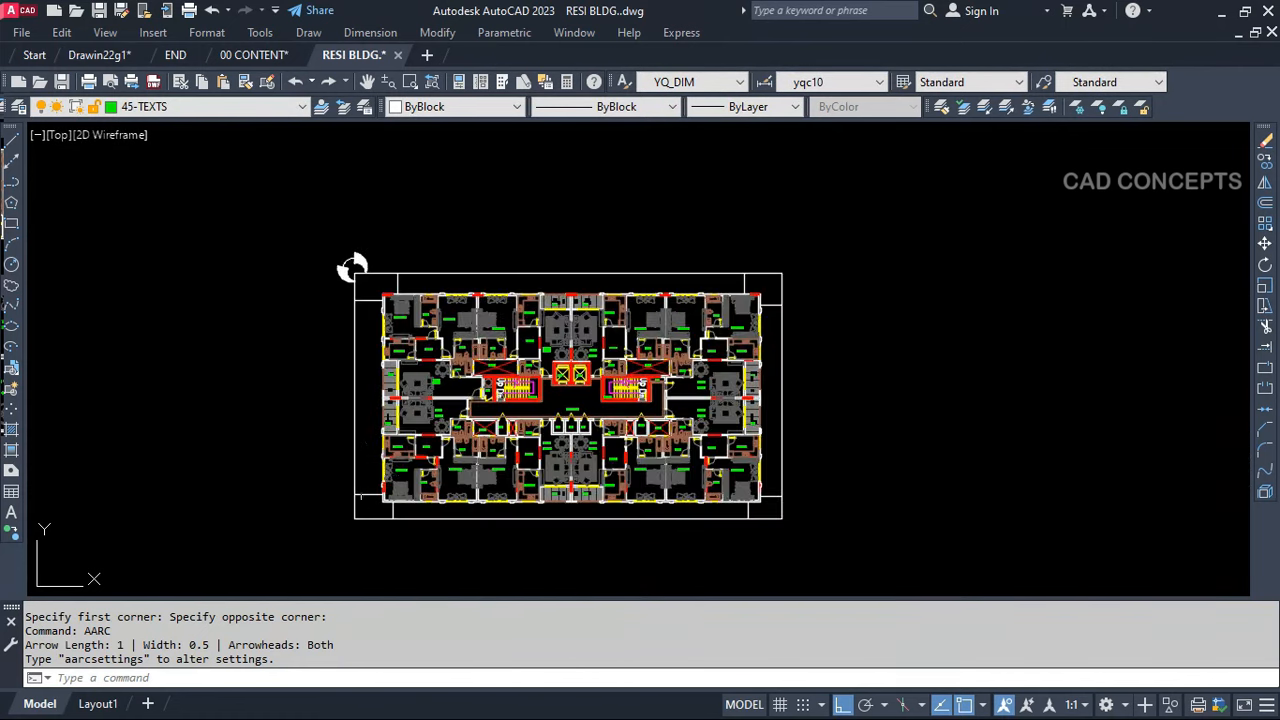
{"action": "scroll", "coordinate": [367, 491], "scroll_direction": "up", "scroll_amount": 2}
{"action": "key", "text": "space"}
{"action": "left_click", "coordinate": [334, 515]}
{"action": "scroll", "coordinate": [334, 460], "scroll_direction": "down", "scroll_amount": 2}
{"action": "scroll", "coordinate": [300, 500], "scroll_direction": "up", "scroll_amount": 3}
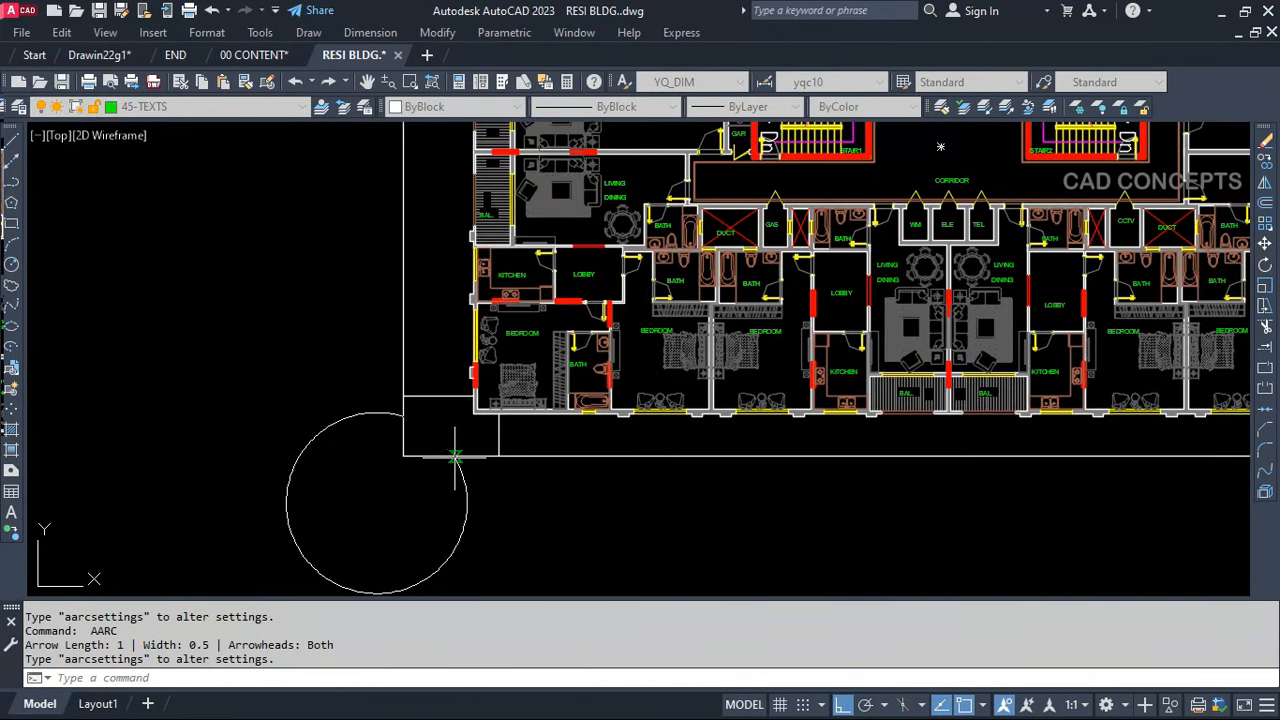
{"action": "scroll", "coordinate": [428, 486], "scroll_direction": "down", "scroll_amount": 3}
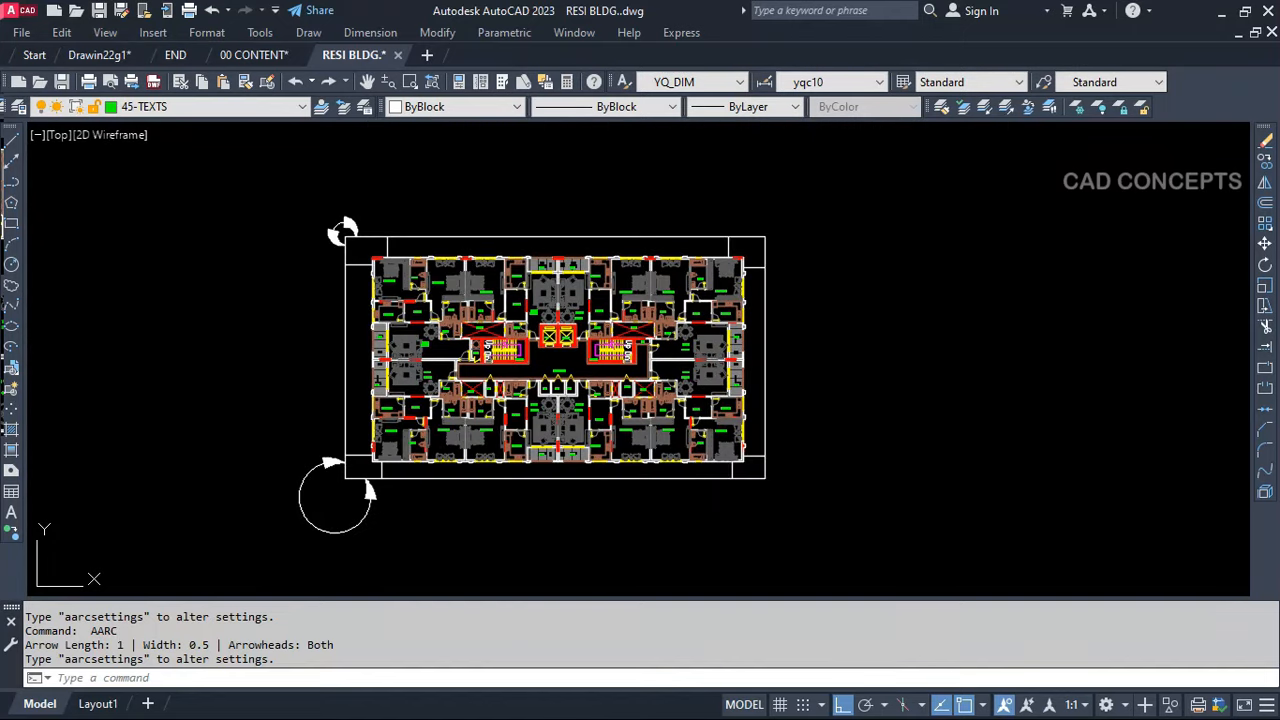
Add another AARC arrow around the lower-right boundary corner, between the ends of the two short setback lines
{"action": "scroll", "coordinate": [735, 490], "scroll_direction": "up", "scroll_amount": 1}
{"action": "key", "text": "space"}
{"action": "left_click", "coordinate": [731, 471]}
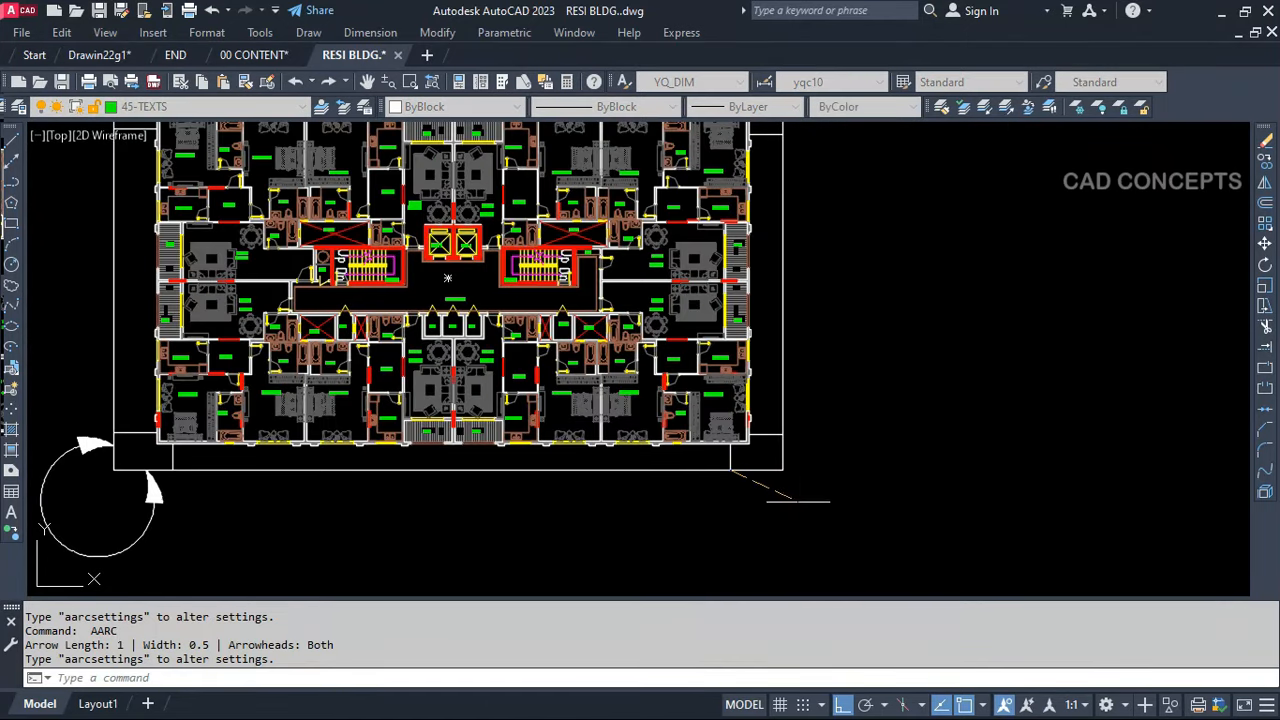
{"action": "left_click", "coordinate": [783, 436]}
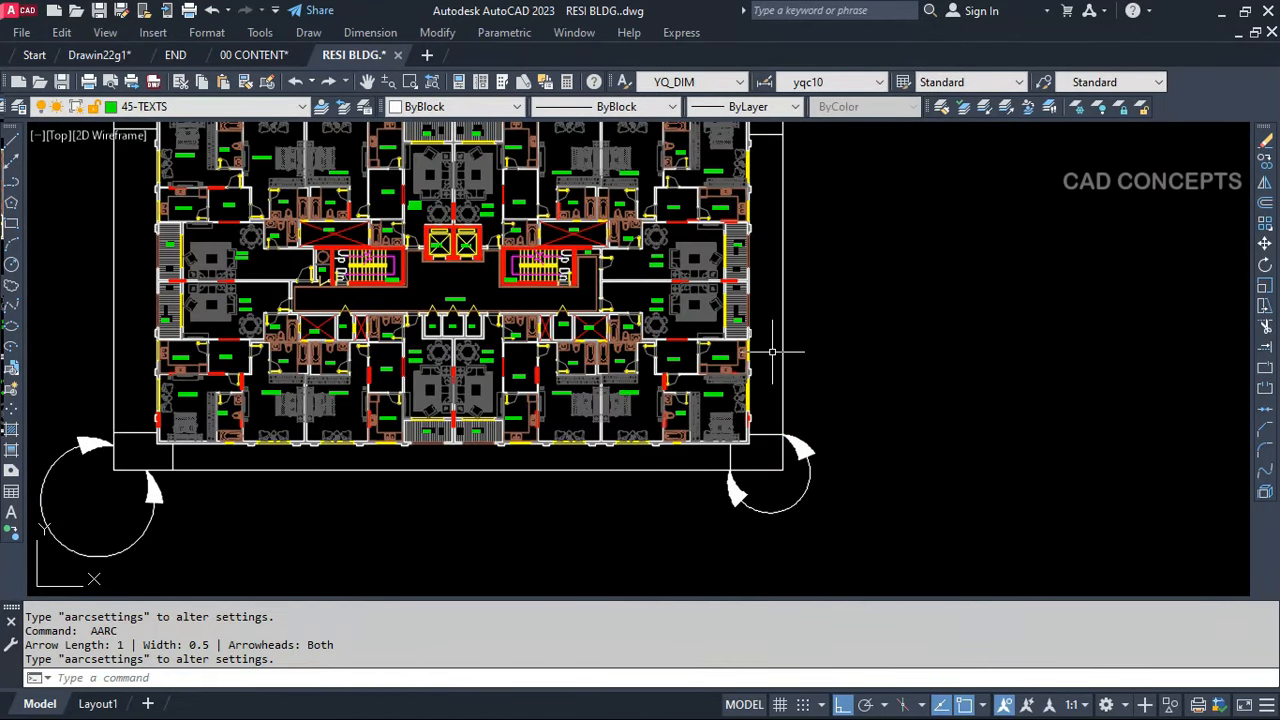
Draw an AARC arrow around the upper-right boundary corner, from the top setback line's end to the right one's
{"action": "scroll", "coordinate": [772, 352], "scroll_direction": "up", "scroll_amount": 5}
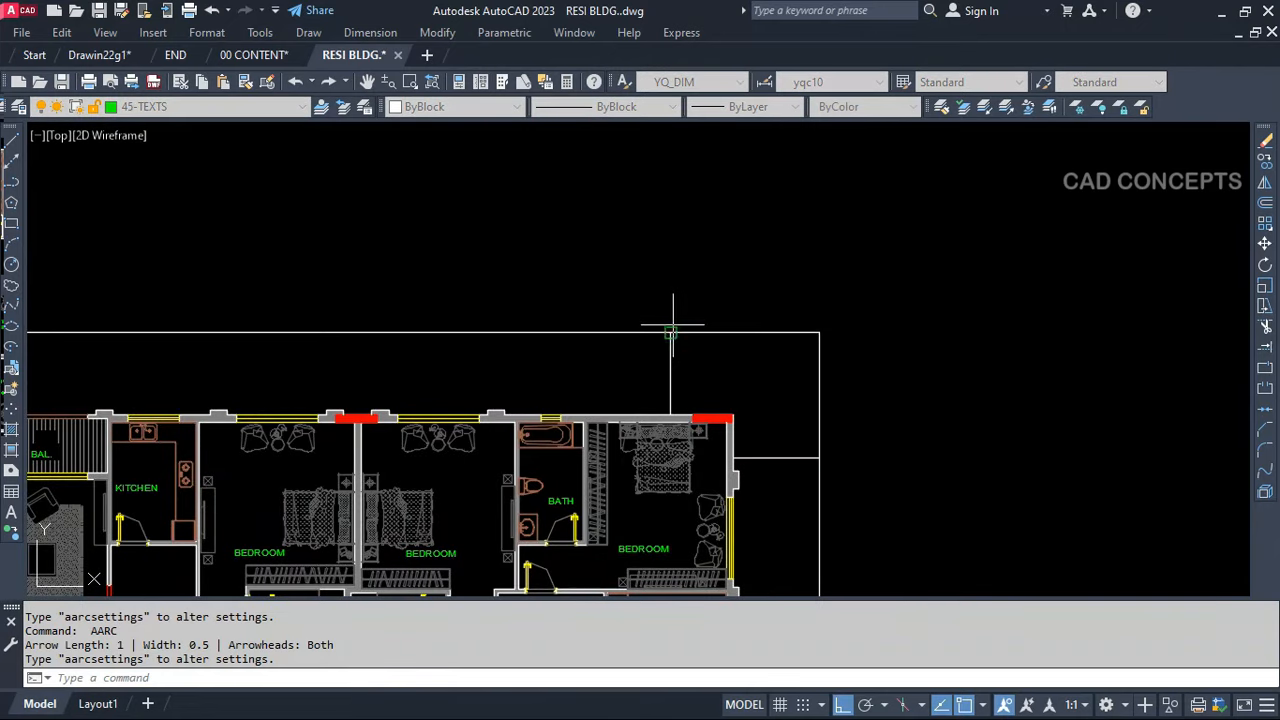
{"action": "key", "text": "space"}
{"action": "left_click", "coordinate": [672, 325]}
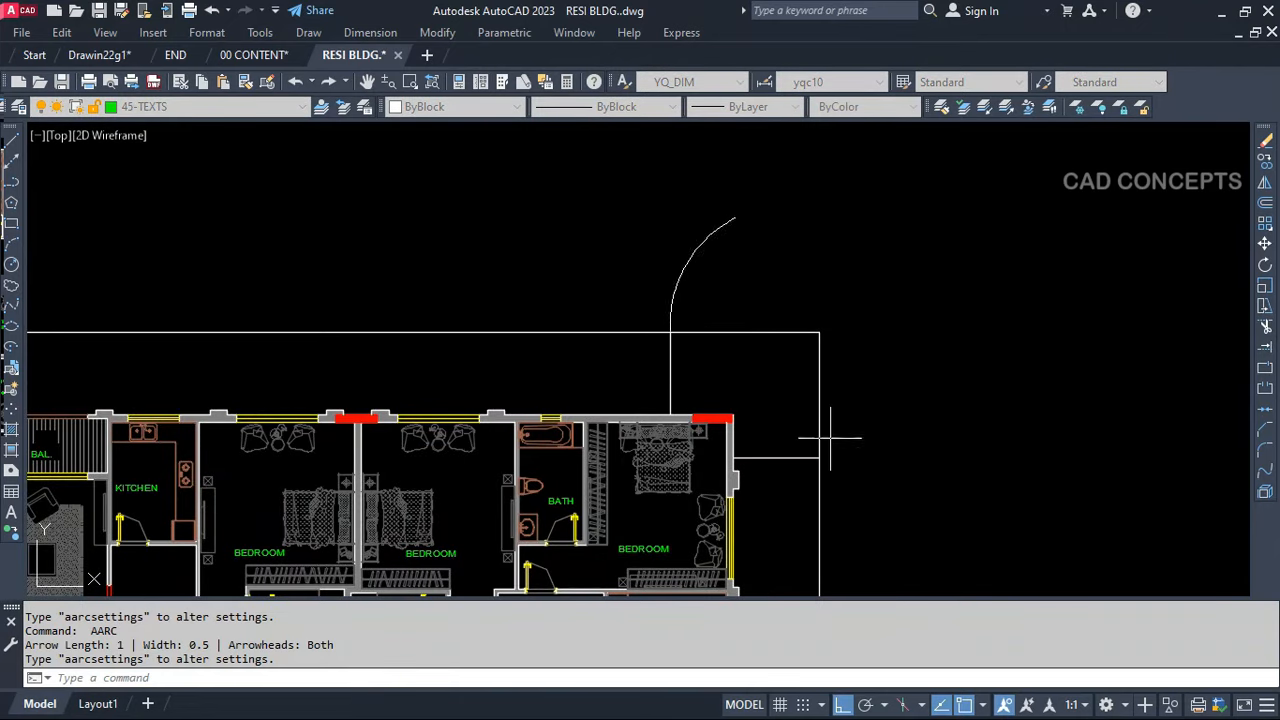
{"action": "left_click", "coordinate": [826, 460]}
{"action": "scroll", "coordinate": [898, 455], "scroll_direction": "down", "scroll_amount": 8}
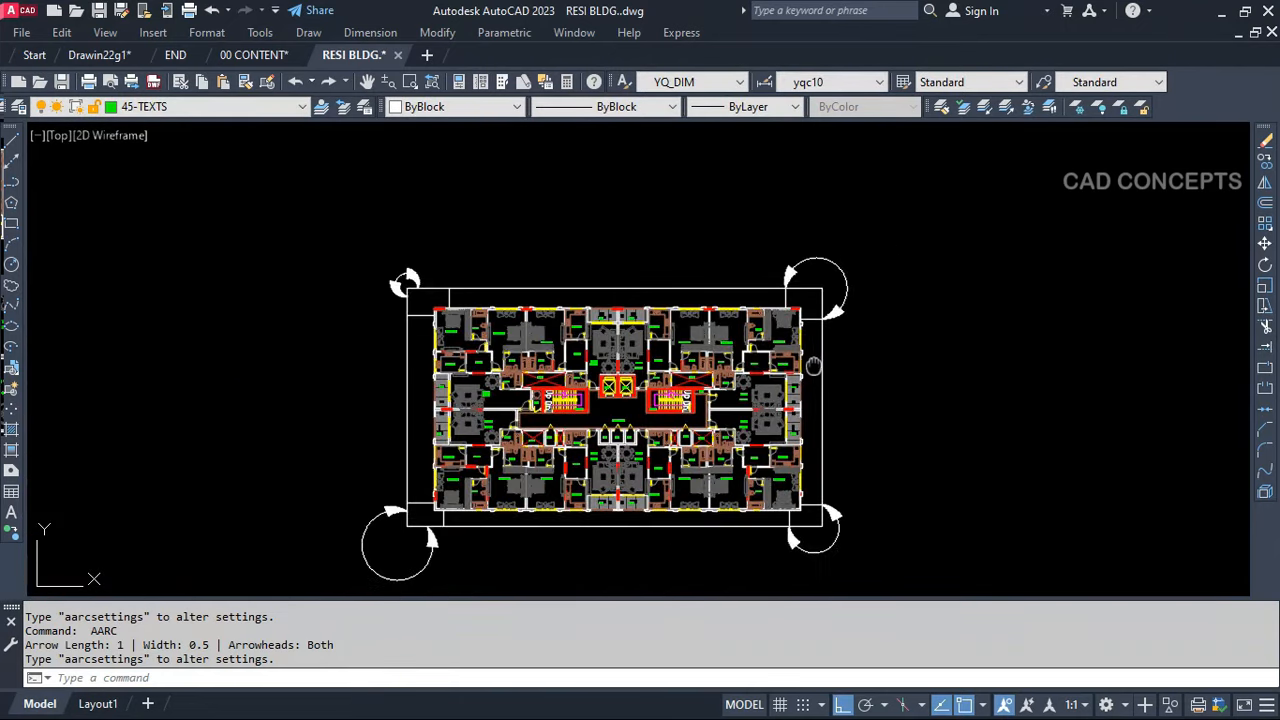
{"action": "middle_click_drag", "start_coordinate": [814, 366], "coordinate": [817, 366]}
Erase the arc arrow at the plot boundary's upper-left corner
{"action": "left_click", "coordinate": [445, 262]}
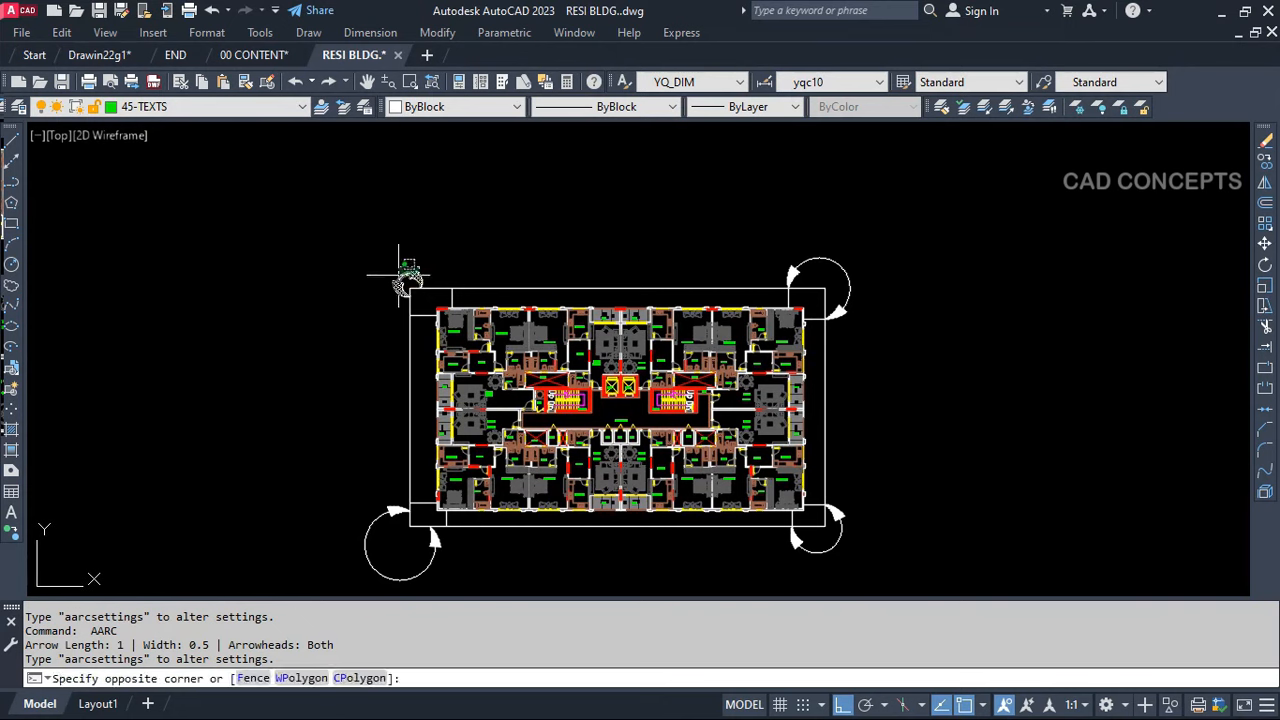
{"action": "left_click", "coordinate": [355, 280]}
{"action": "type", "text": "e"}
{"action": "key", "text": "Return"}
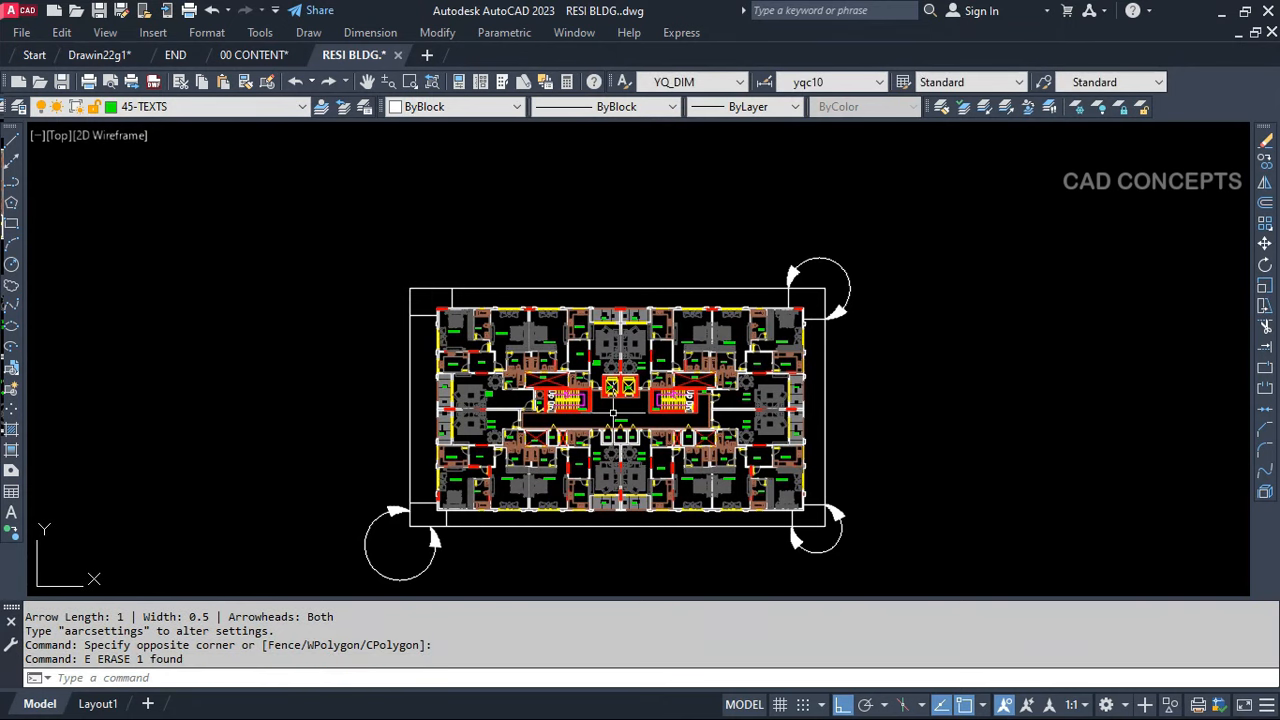
{"action": "left_click", "coordinate": [376, 578]}
{"action": "left_click", "coordinate": [367, 574]}
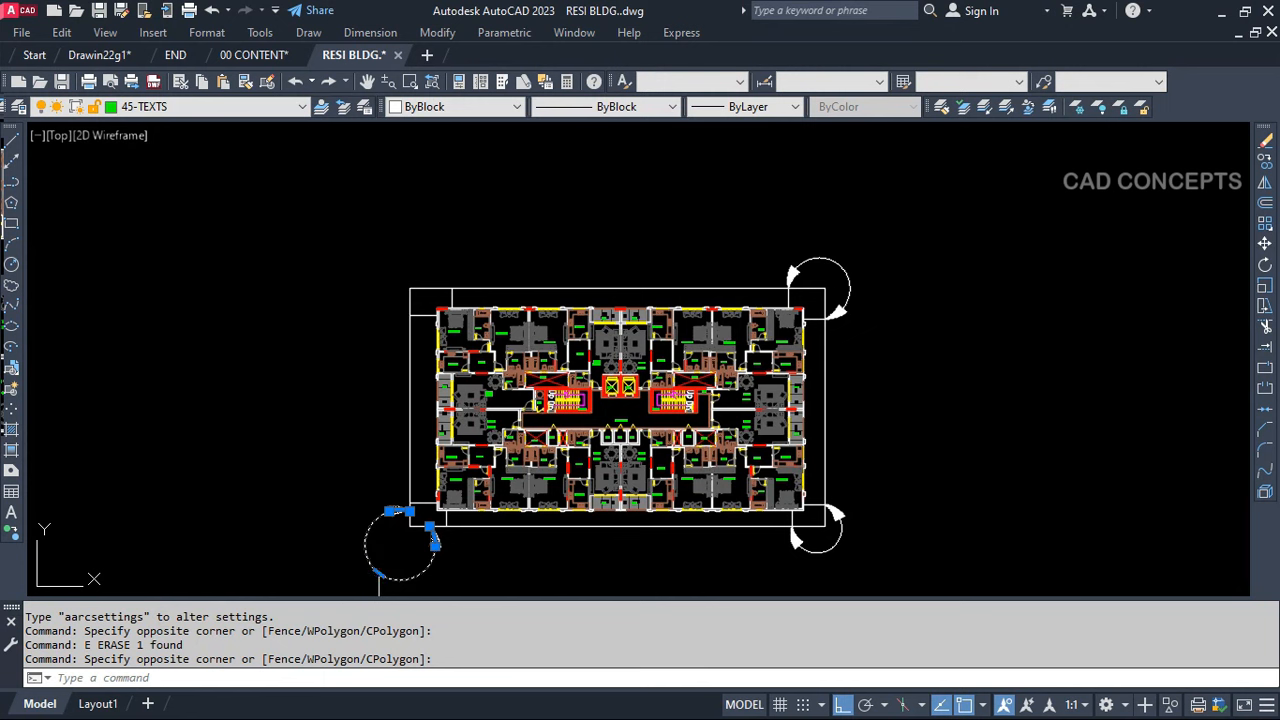
{"action": "key", "text": "Escape"}
{"action": "key", "text": "Escape"}
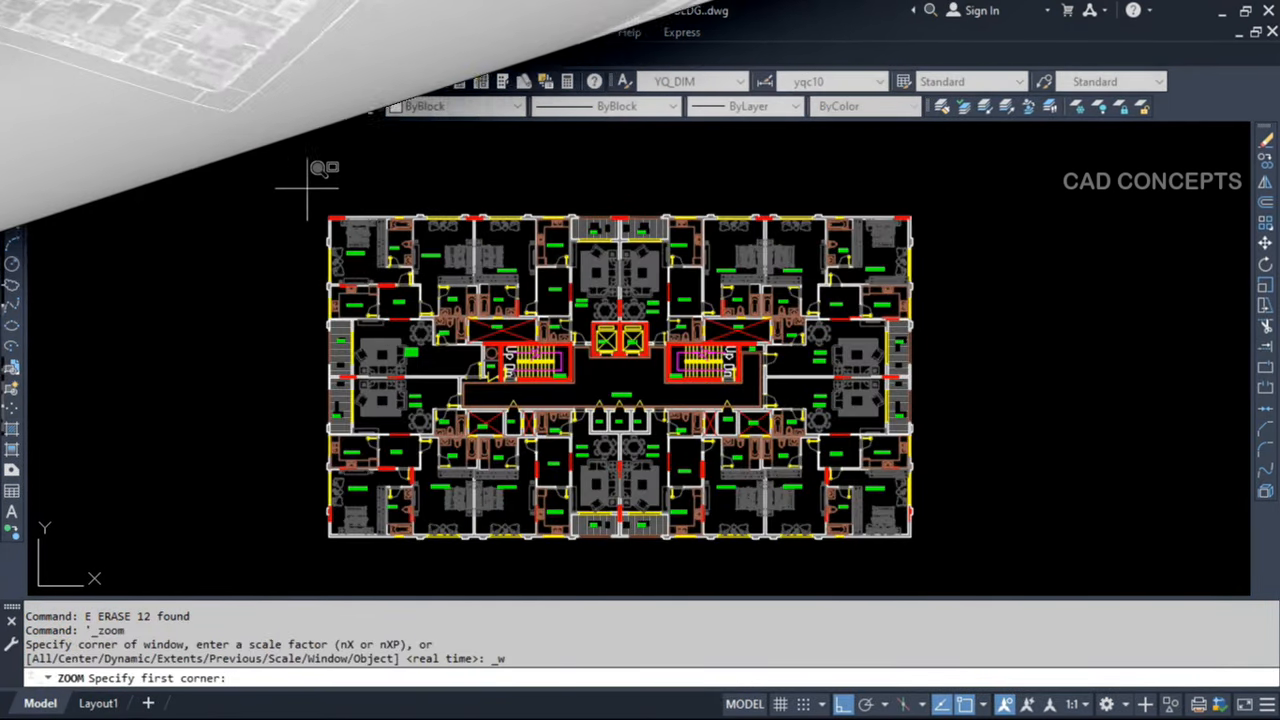
Fit the floor plan in the view and use CWIPE to place a circular wipeout over the upper-left bedroom area
{"action": "left_click", "coordinate": [308, 162]}
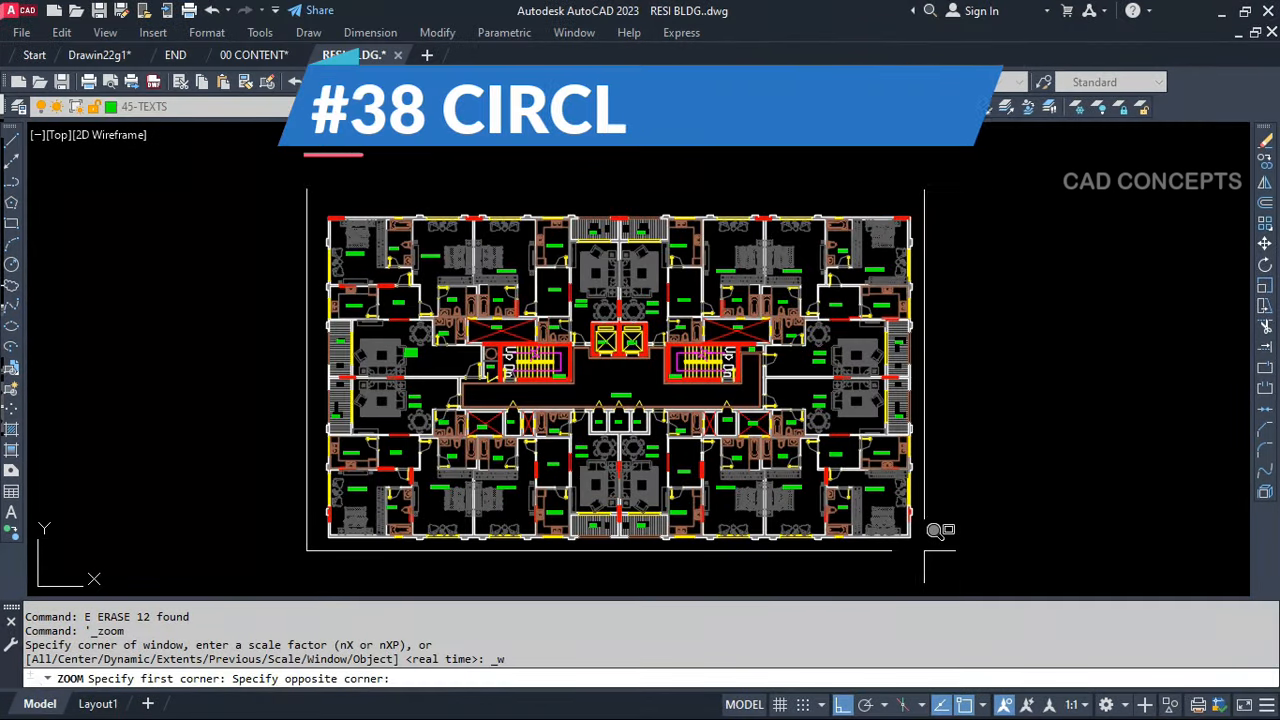
{"action": "left_click", "coordinate": [964, 547]}
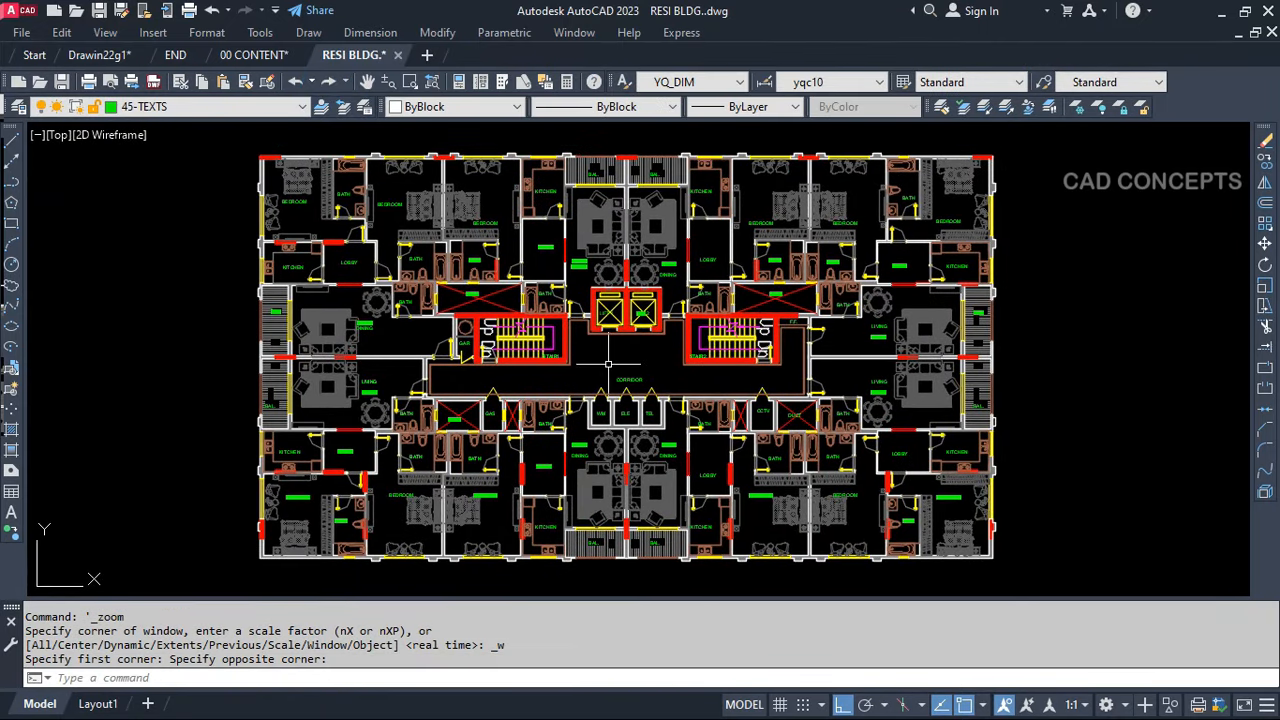
{"action": "type", "text": "CWi"}
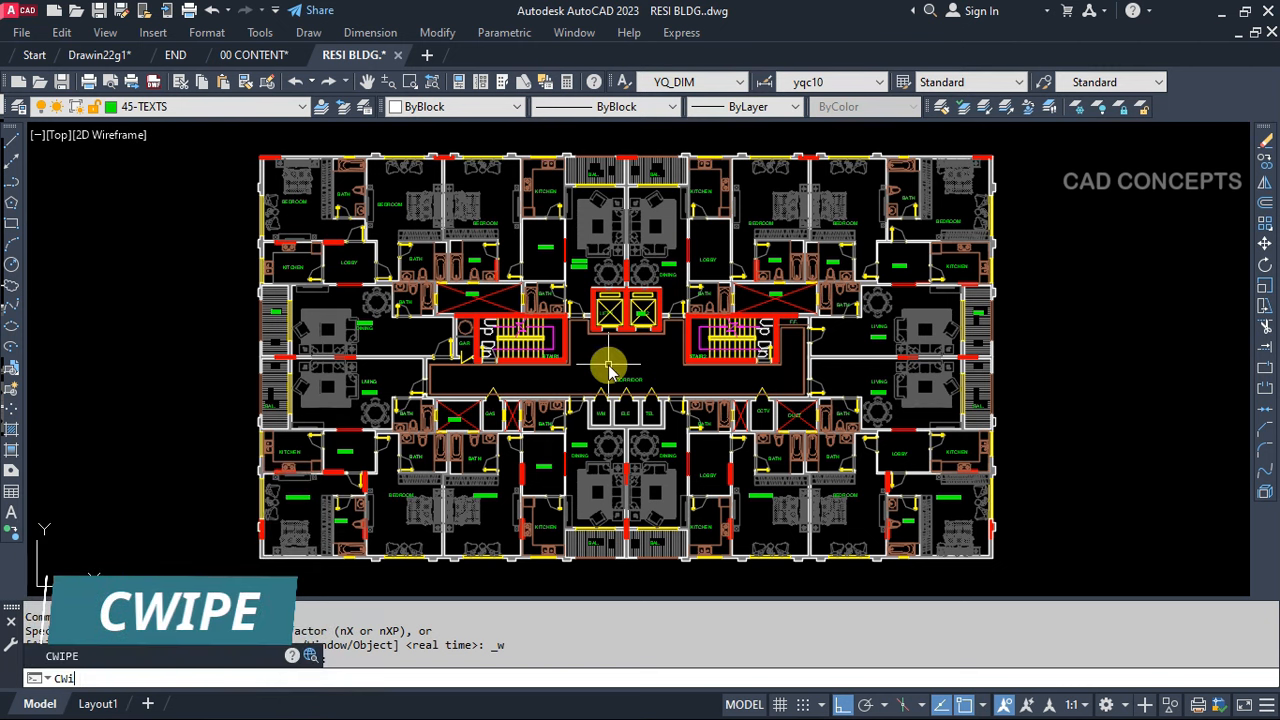
{"action": "type", "text": "PE"}
{"action": "key", "text": "Return"}
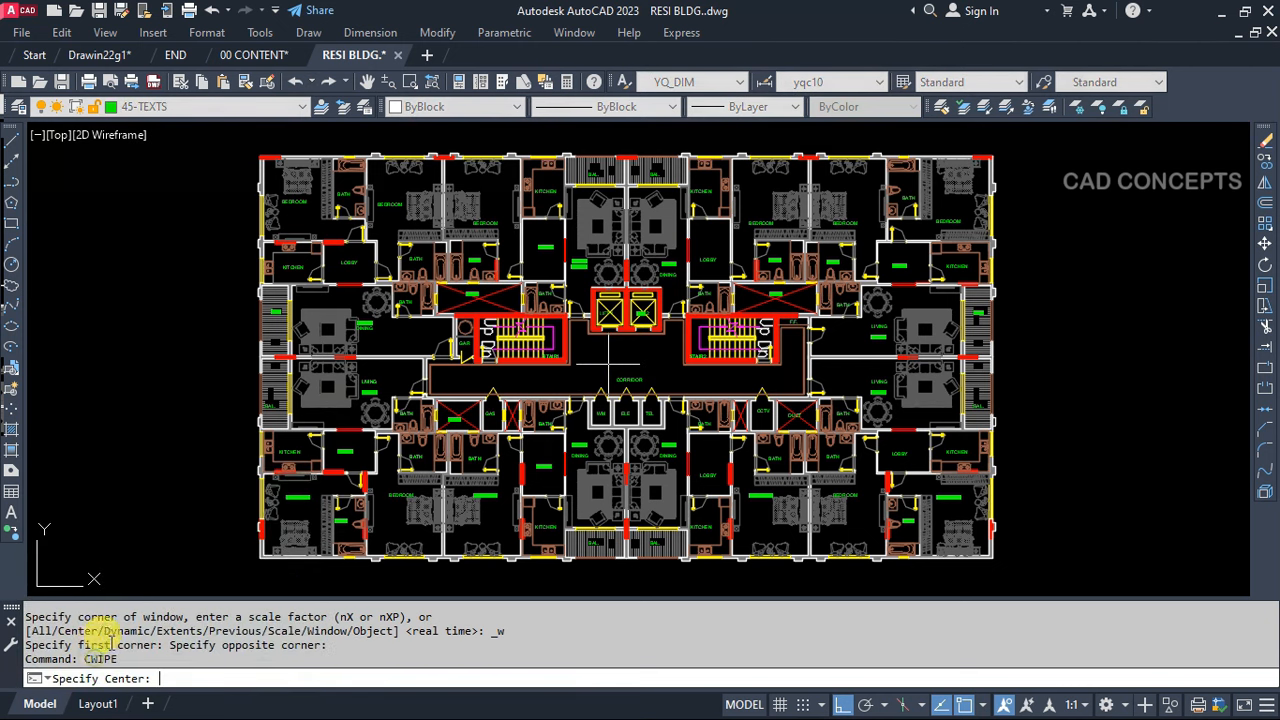
{"action": "left_click", "coordinate": [399, 231]}
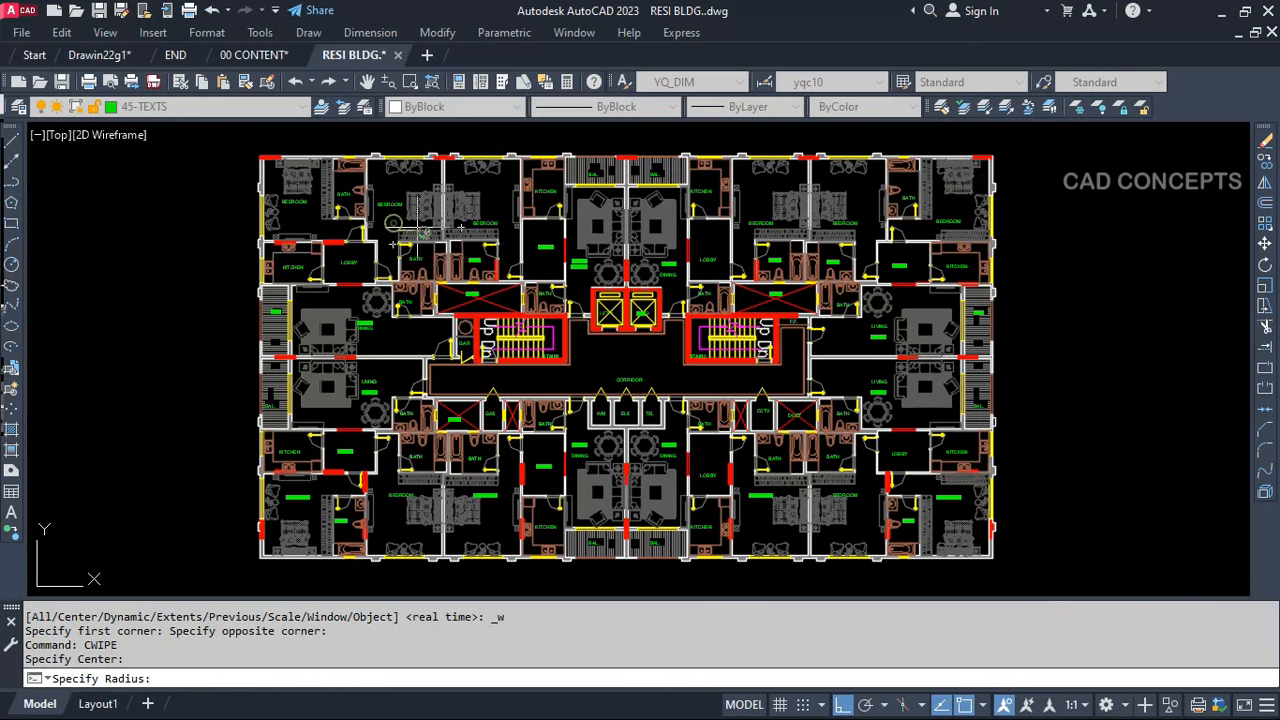
{"action": "left_click", "coordinate": [436, 230]}
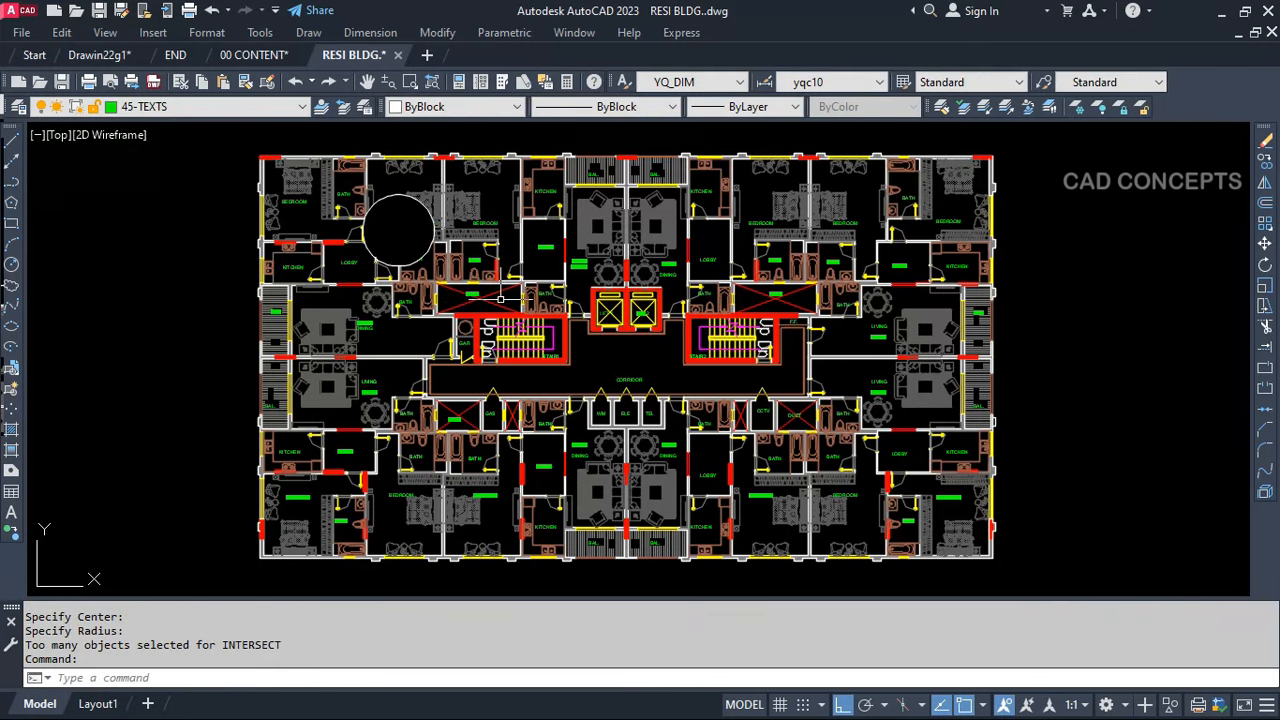
Repeat CWIPE for a circle between the two upper-right bedrooms and a small one at the lower-right bathroom
{"action": "key", "text": "Return"}
{"action": "left_click", "coordinate": [822, 208]}
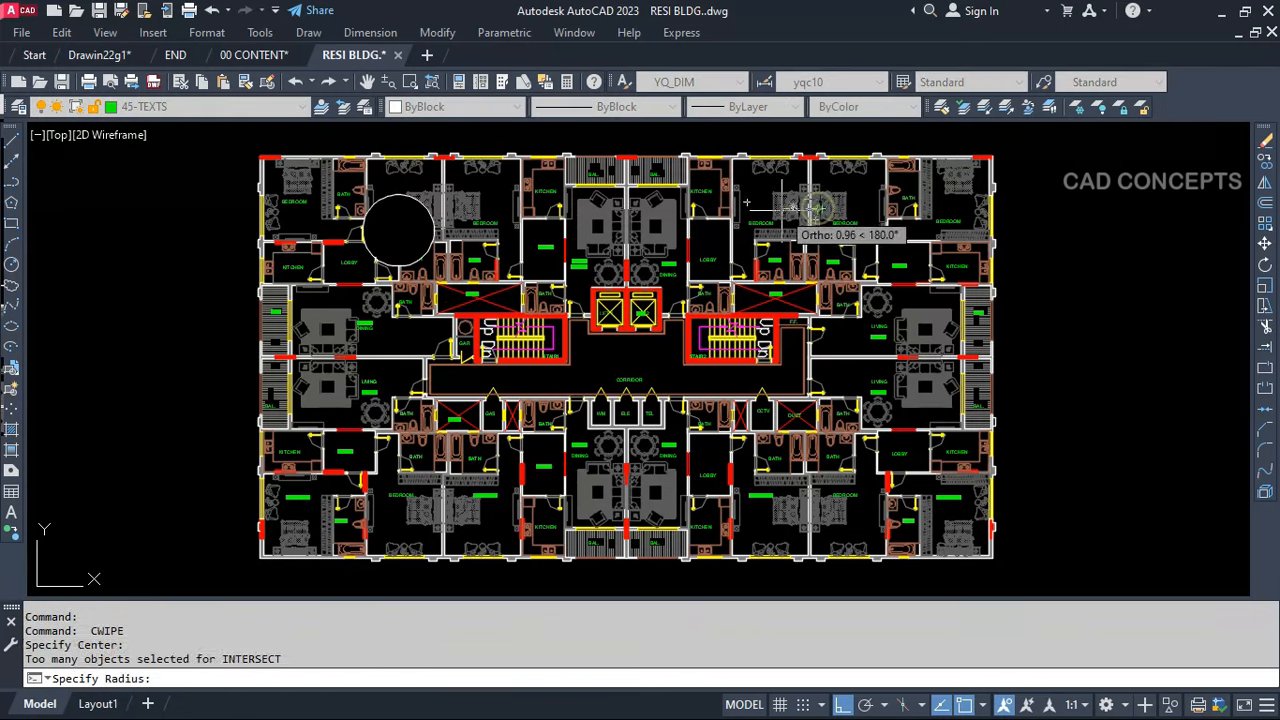
{"action": "left_click", "coordinate": [782, 210]}
{"action": "key", "text": "Return"}
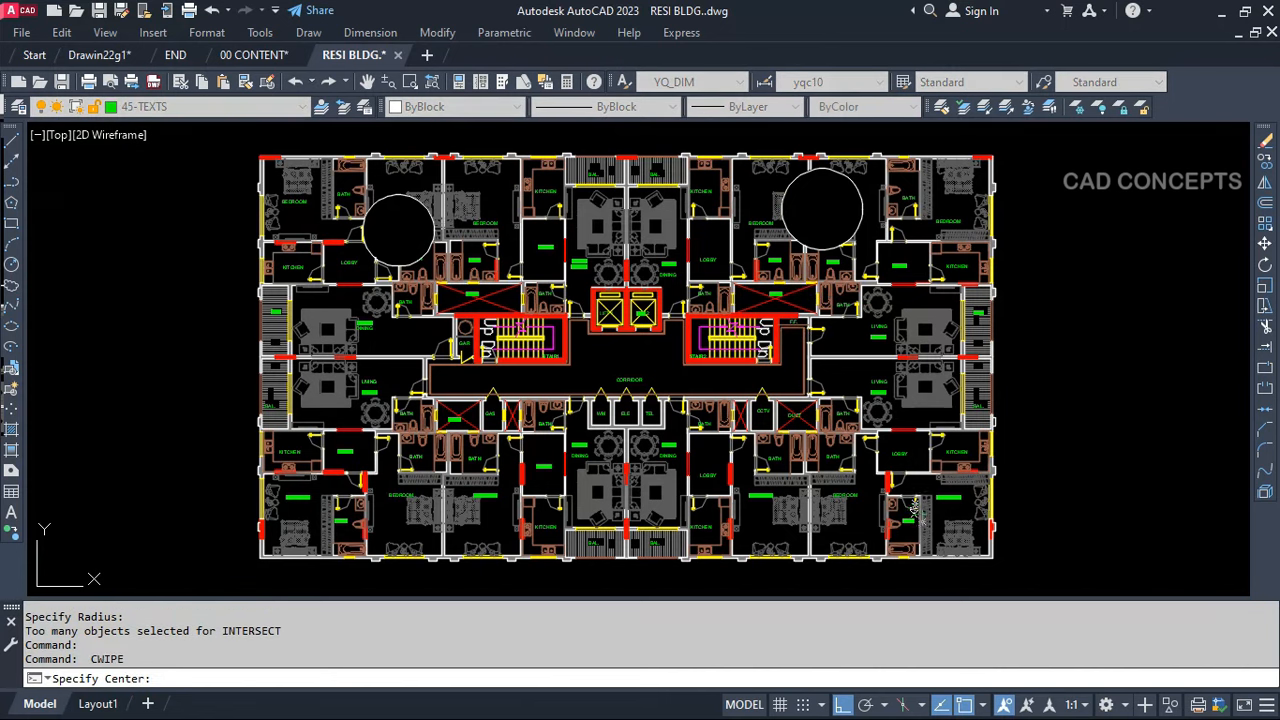
{"action": "left_click", "coordinate": [913, 509]}
{"action": "left_click", "coordinate": [914, 492]}
Place CWIPE circles over the lobby left of the lower-centre living room and over the lower-left corner bedroom
{"action": "key", "text": "Return"}
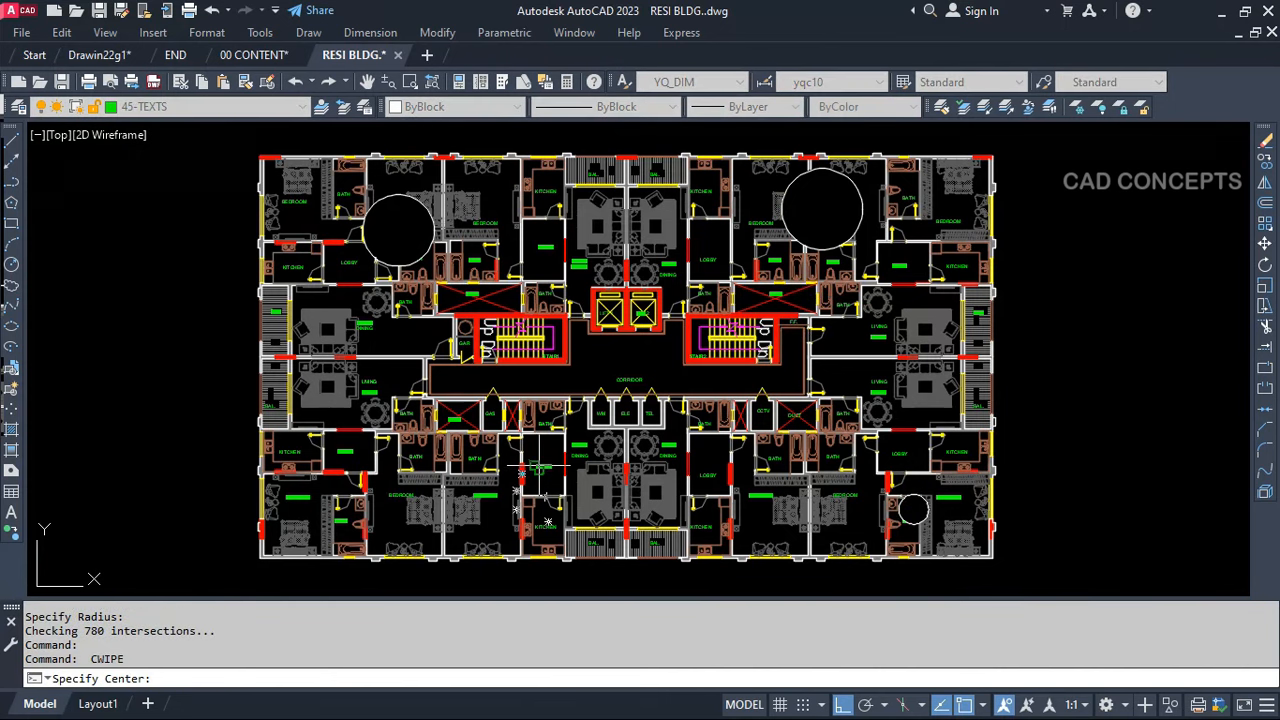
{"action": "left_click", "coordinate": [537, 467]}
{"action": "left_click", "coordinate": [503, 490]}
{"action": "key", "text": "Return"}
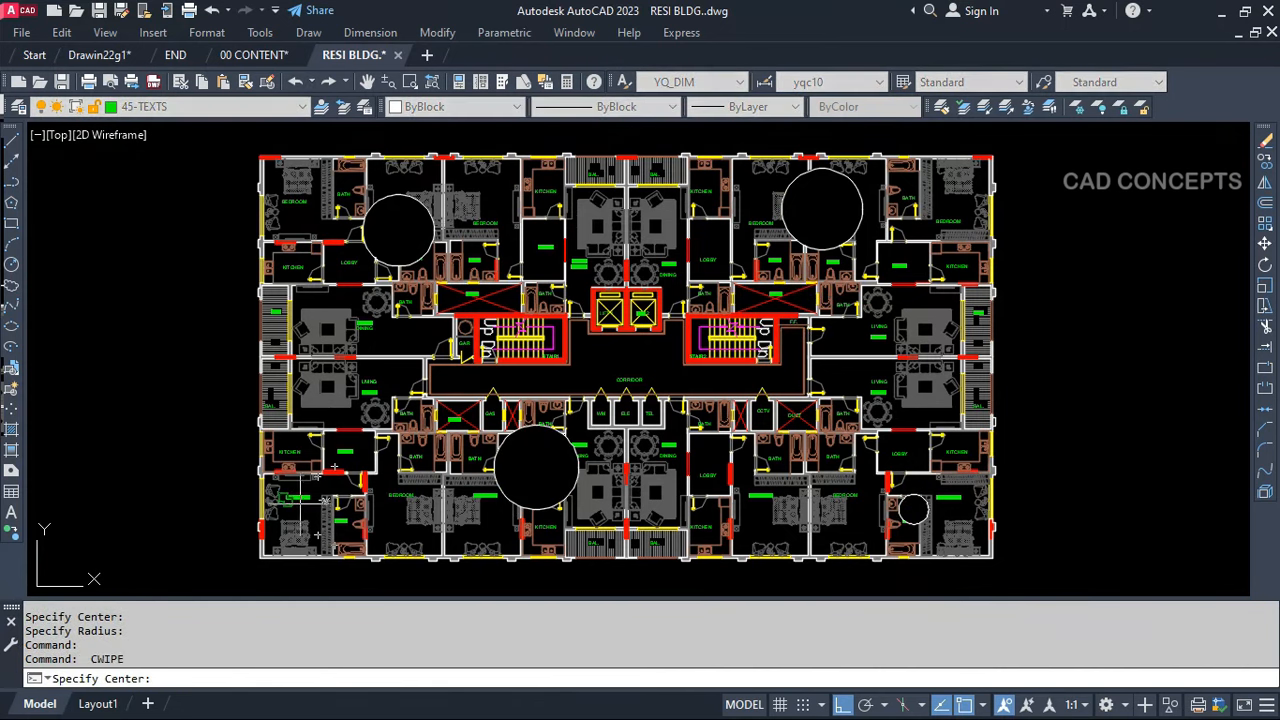
{"action": "left_click", "coordinate": [286, 497]}
{"action": "left_click", "coordinate": [338, 520]}
Mask part of the central lifts and the right-hand staircase with two CWIPE circles
{"action": "key", "text": "Return"}
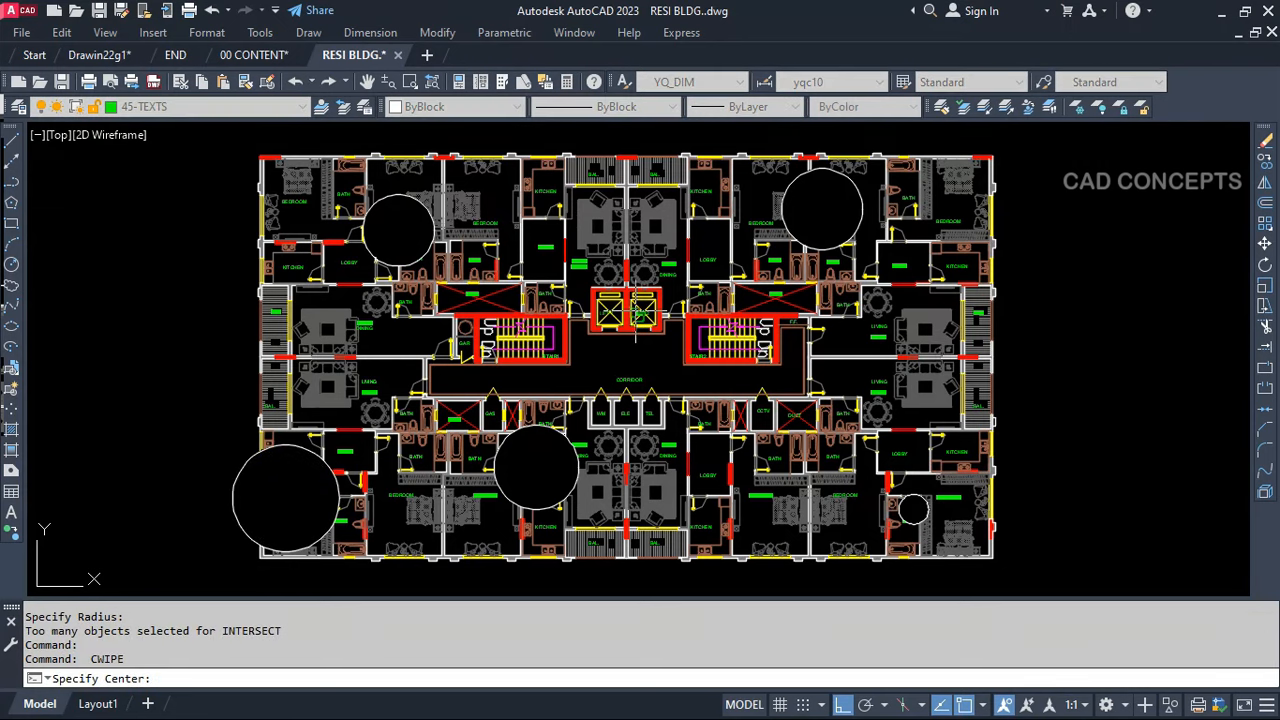
{"action": "left_click", "coordinate": [628, 313]}
{"action": "left_click", "coordinate": [652, 330]}
{"action": "key", "text": "Return"}
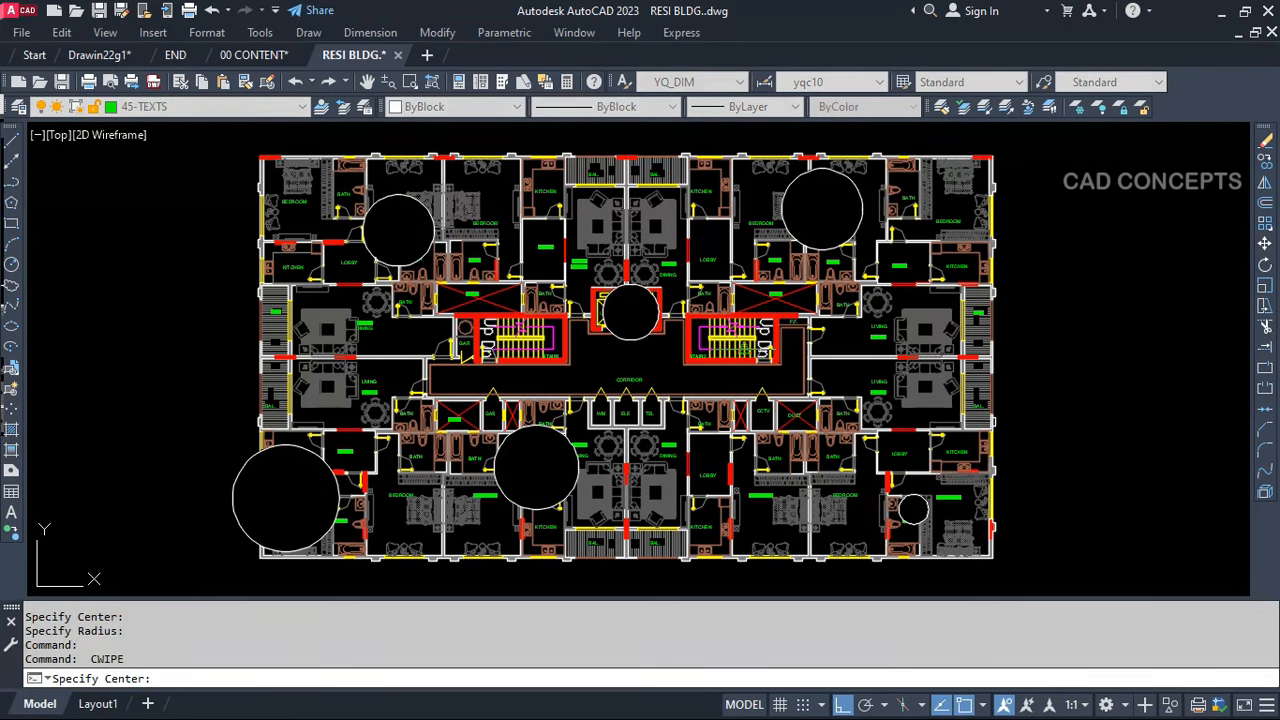
{"action": "left_click", "coordinate": [744, 340]}
{"action": "left_click", "coordinate": [776, 366]}
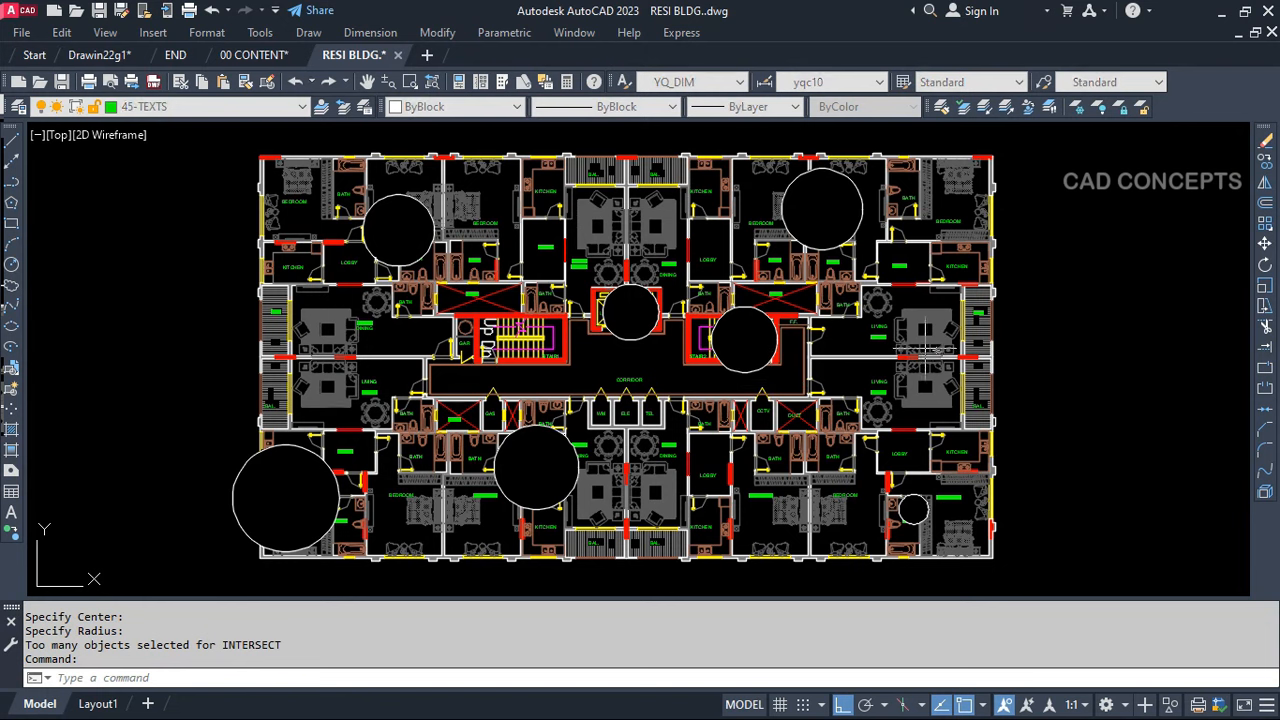
Add CWIPE circles over the upper of the two right-side living rooms and, smaller, at the top-centre balcony
{"action": "key", "text": "Return"}
{"action": "left_click", "coordinate": [932, 328]}
{"action": "left_click", "coordinate": [910, 362]}
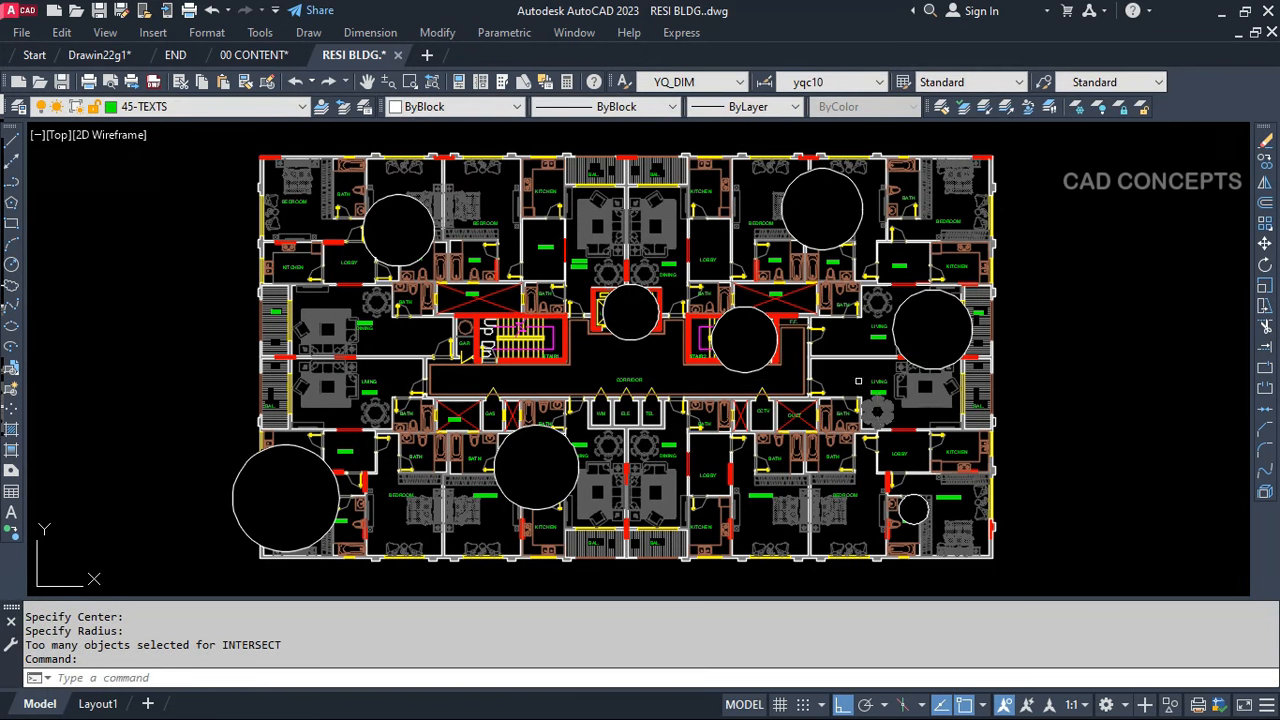
{"action": "key", "text": "Return"}
{"action": "left_click", "coordinate": [615, 186]}
{"action": "left_click", "coordinate": [624, 198]}
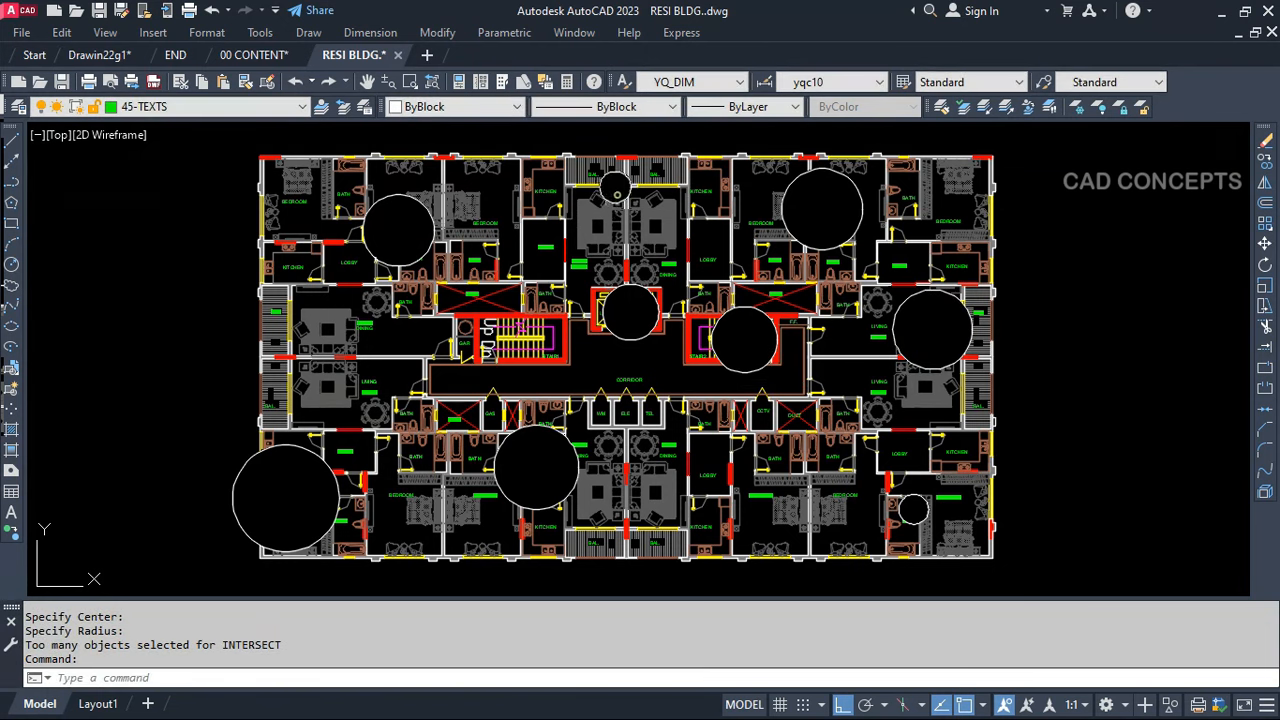
Place two small CWIPE circles, one beside the upper-left kitchen and one over the lower bedrooms right of the central lobby
{"action": "key", "text": "Return"}
{"action": "left_click", "coordinate": [512, 205]}
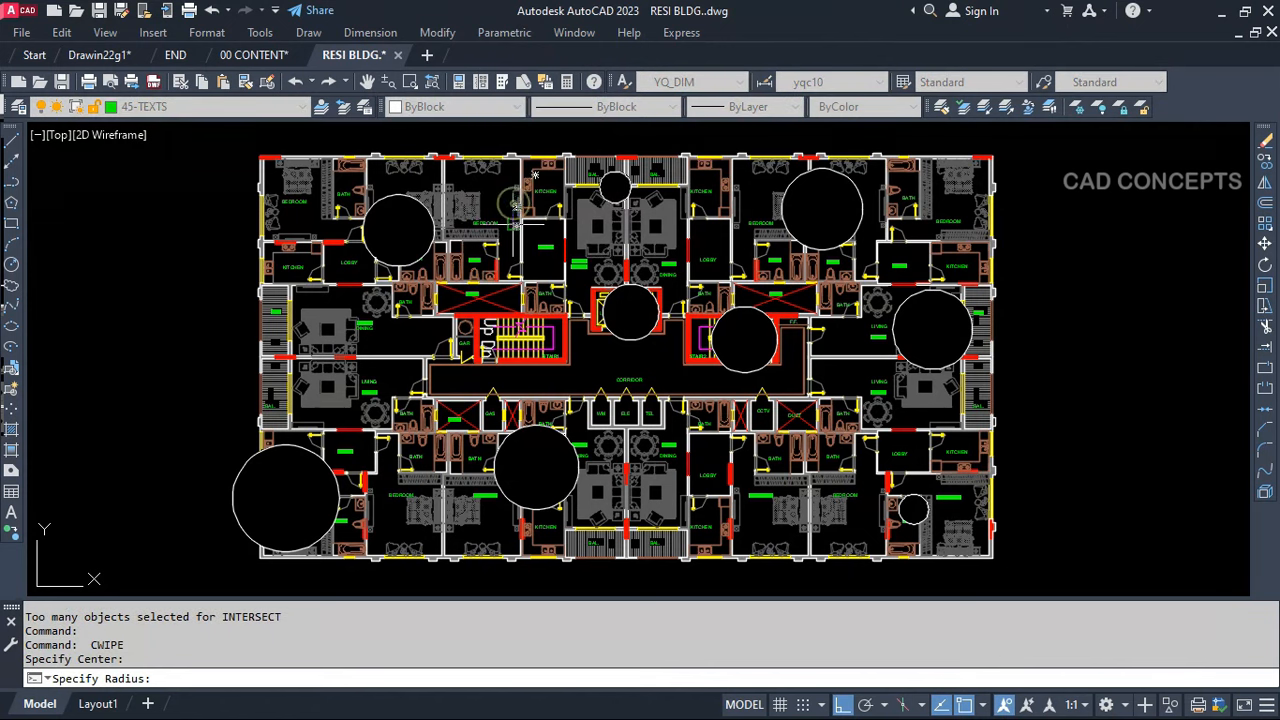
{"action": "left_click", "coordinate": [516, 222]}
{"action": "key", "text": "Return"}
{"action": "left_click", "coordinate": [792, 506]}
{"action": "left_click", "coordinate": [830, 530]}
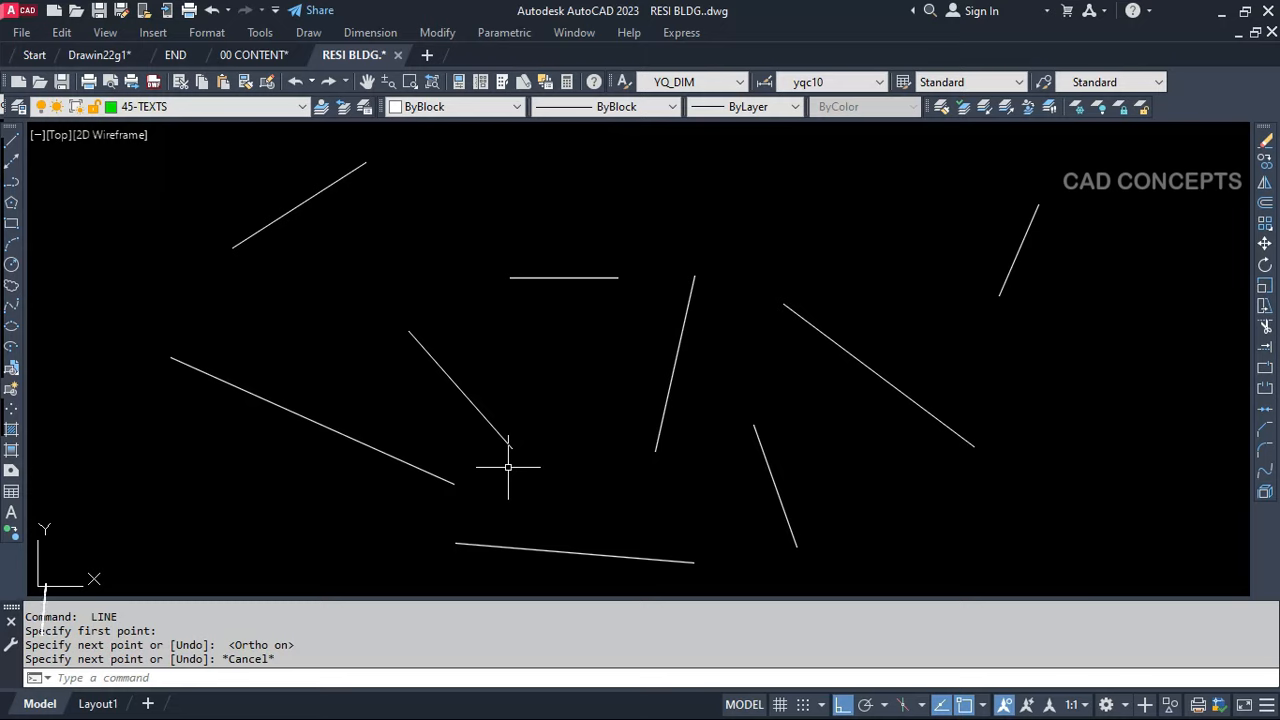
Rotate the crosshair with CR to match the short diagonal left of centre and the long lower-left diagonal
{"action": "type", "text": "CR"}
{"action": "key", "text": "Return"}
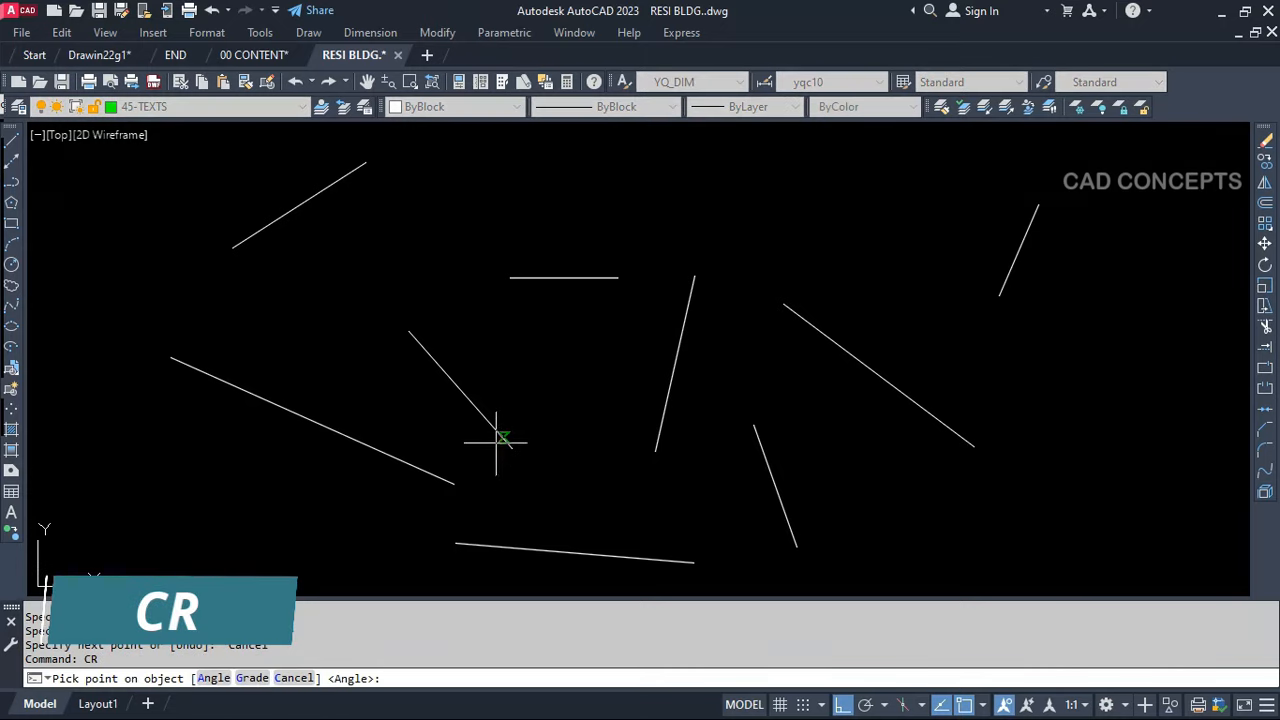
{"action": "left_click", "coordinate": [507, 443]}
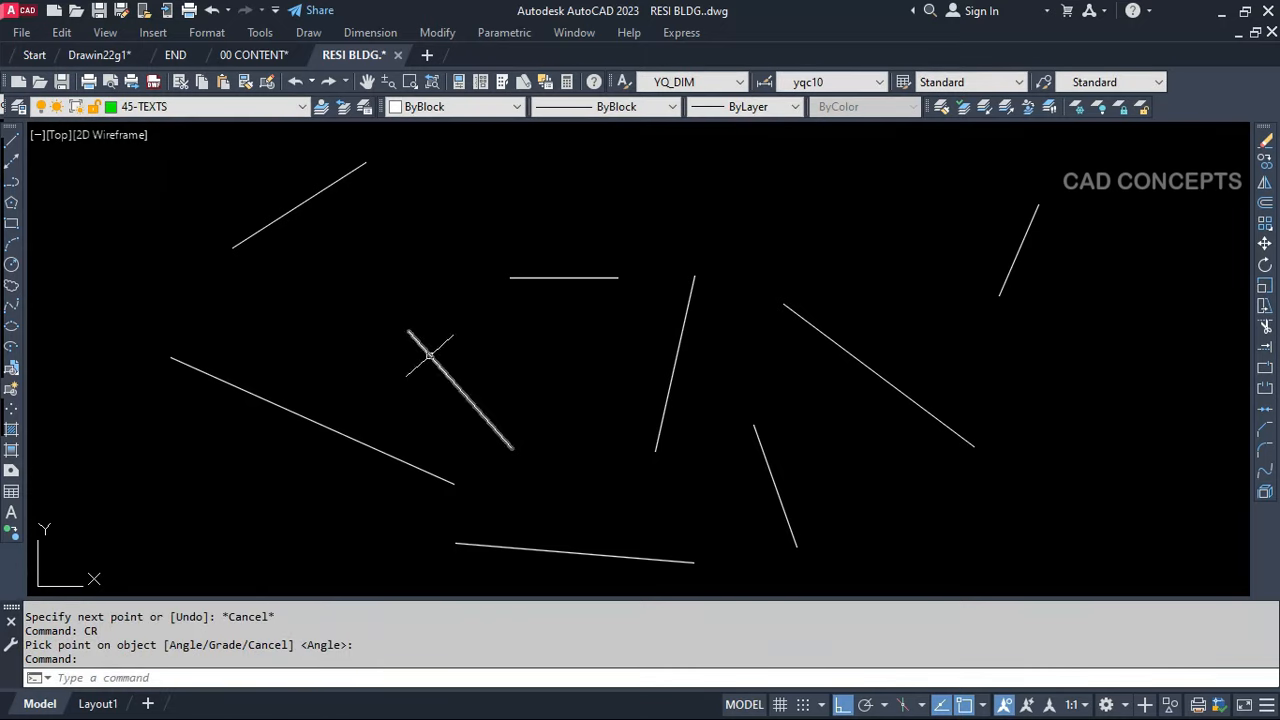
{"action": "key", "text": "Return"}
{"action": "left_click", "coordinate": [383, 450]}
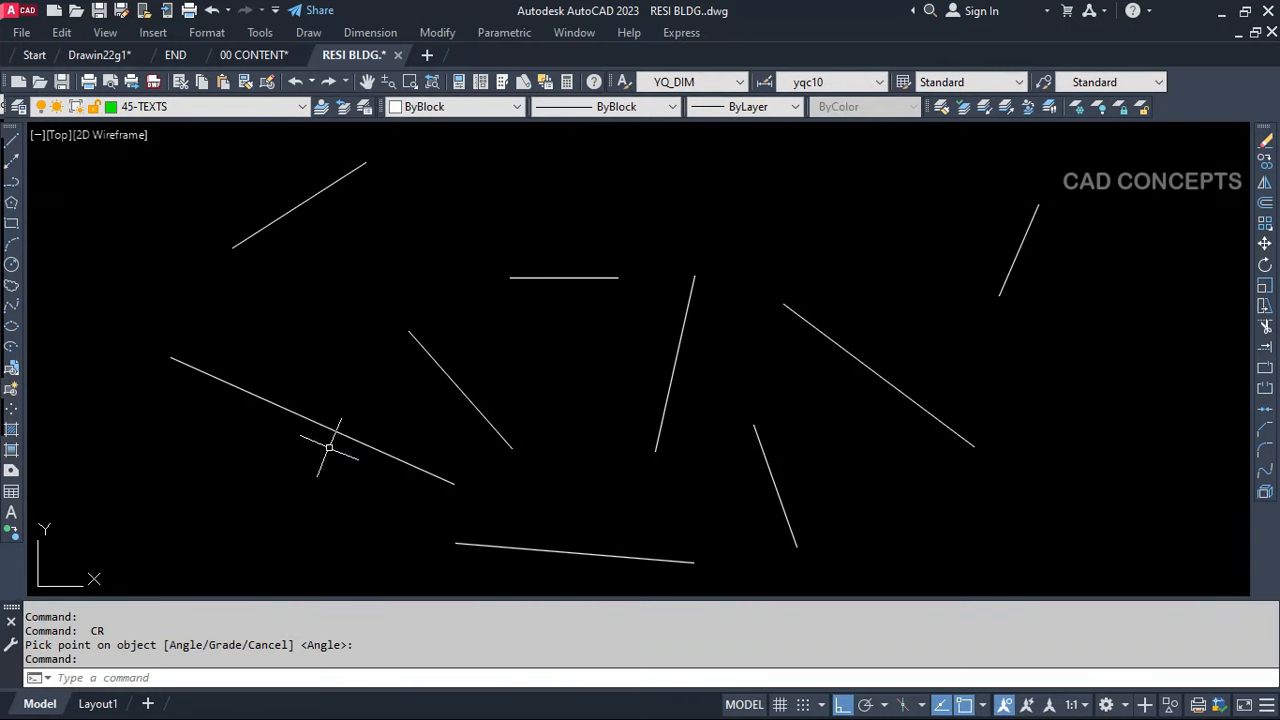
Align the crosshair to the upper-left line with CR, try lines in the rotated ortho directions, and cancel them
{"action": "key", "text": "Return"}
{"action": "left_click", "coordinate": [272, 218]}
{"action": "type", "text": "l"}
{"action": "key", "text": "Return"}
{"action": "left_click", "coordinate": [342, 222]}
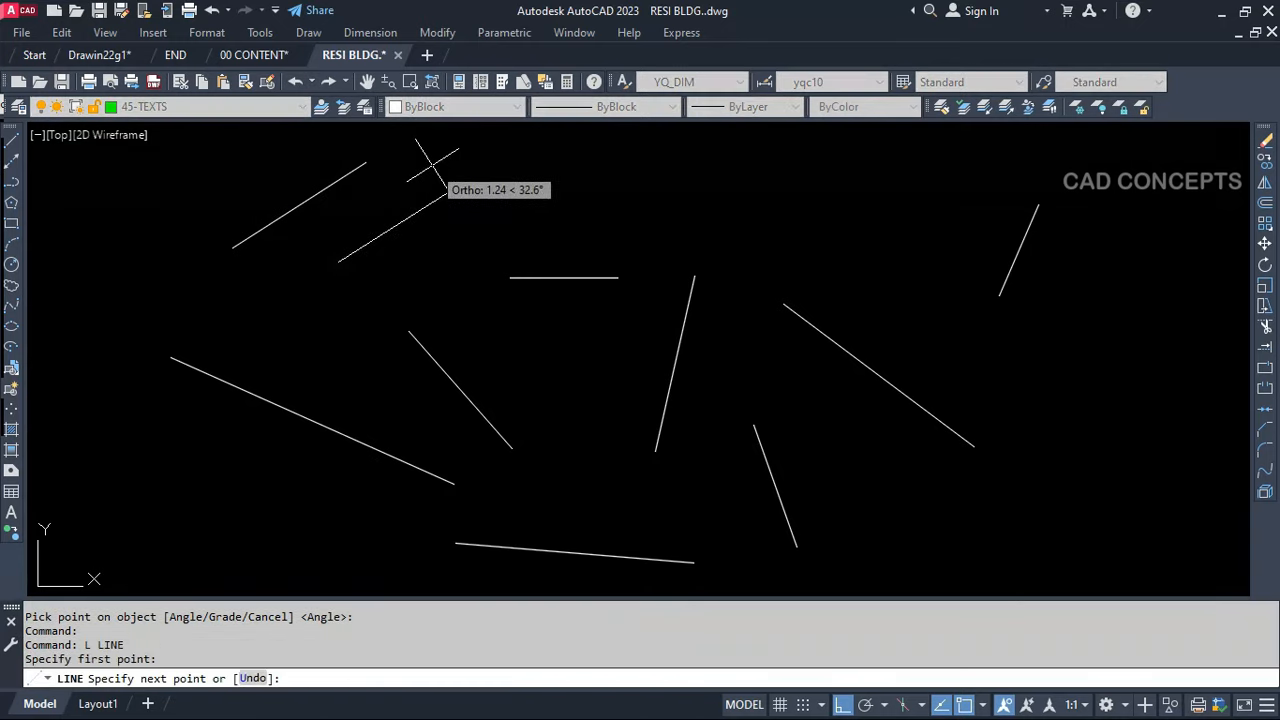
{"action": "key", "text": "Escape"}
{"action": "key", "text": "Return"}
{"action": "left_click", "coordinate": [451, 291]}
{"action": "key", "text": "Escape"}
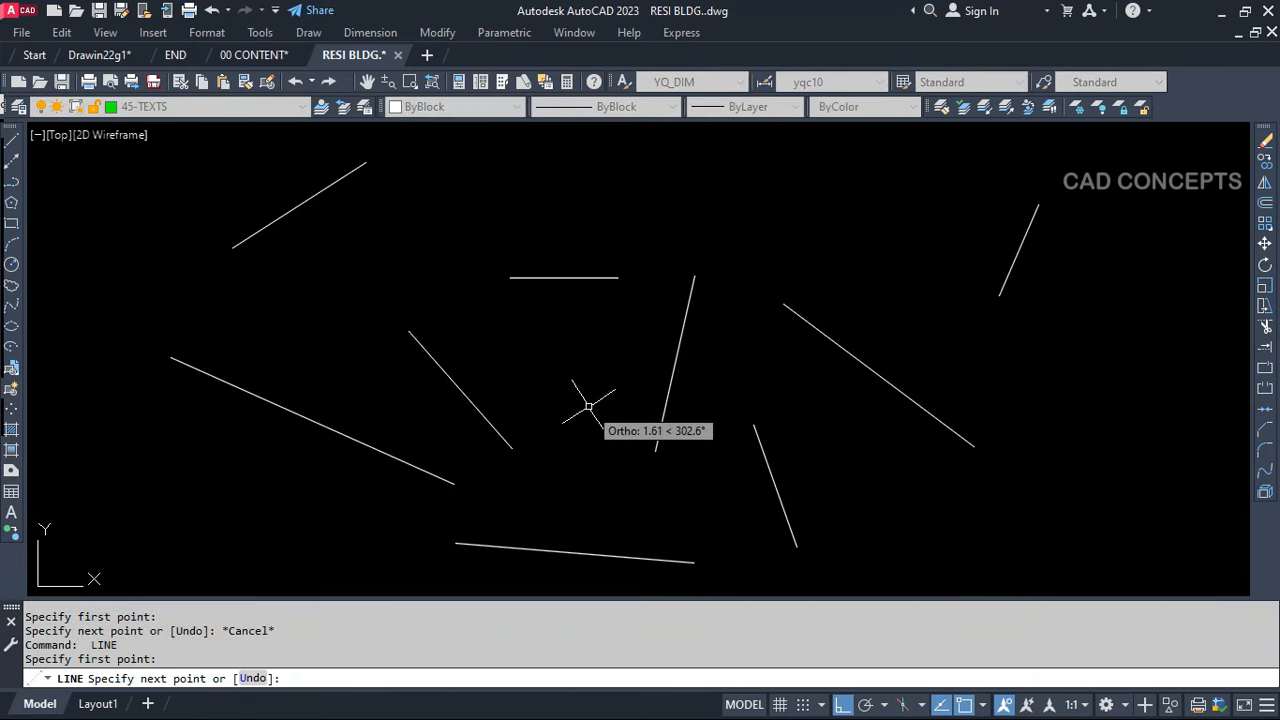
{"action": "key", "text": "Return"}
{"action": "key", "text": "Escape"}
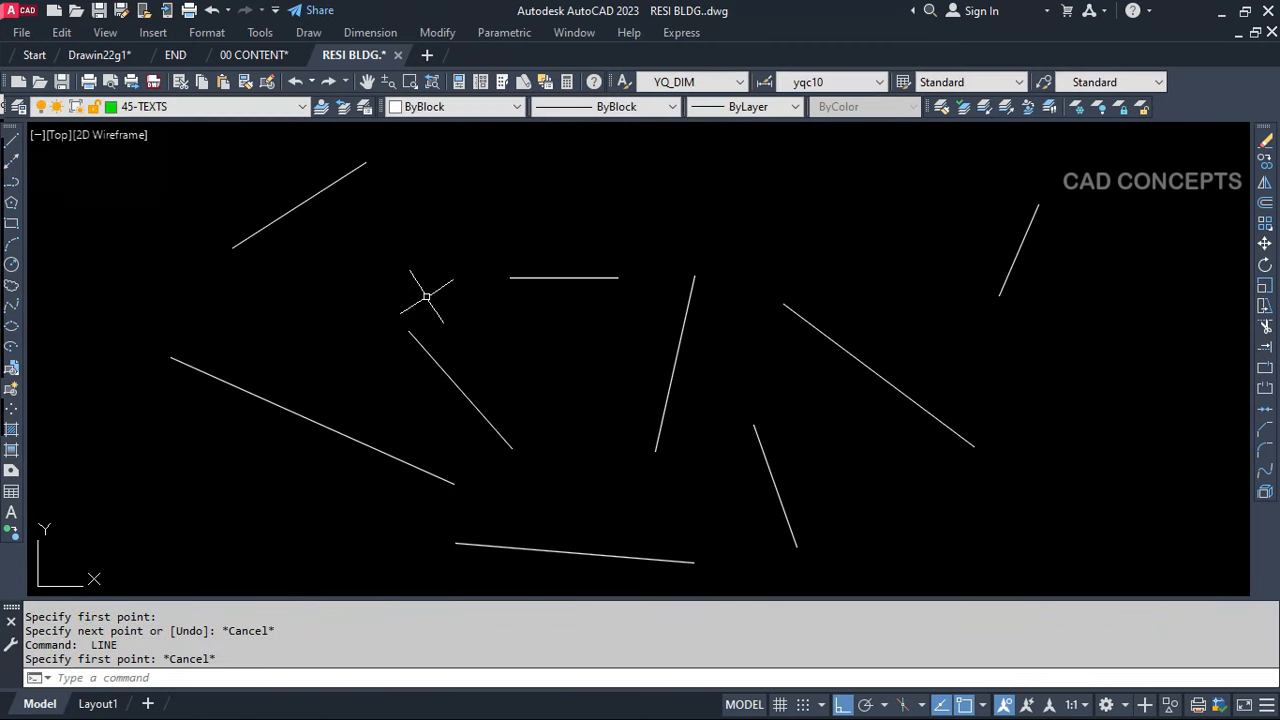
Align the crosshair to the steep central line with CR and test the rotated ortho direction with cancelled lines
{"action": "type", "text": "cr"}
{"action": "key", "text": "Return"}
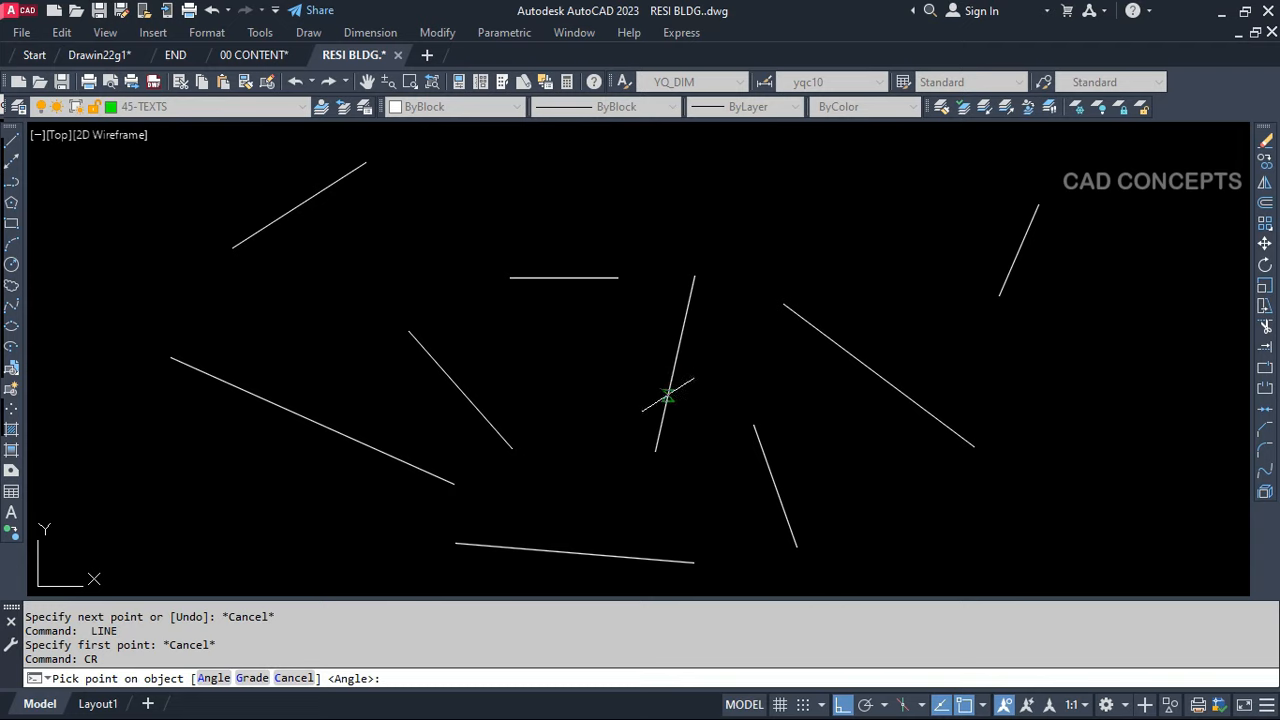
{"action": "left_click", "coordinate": [667, 397]}
{"action": "type", "text": "l"}
{"action": "key", "text": "Return"}
{"action": "left_click", "coordinate": [707, 423]}
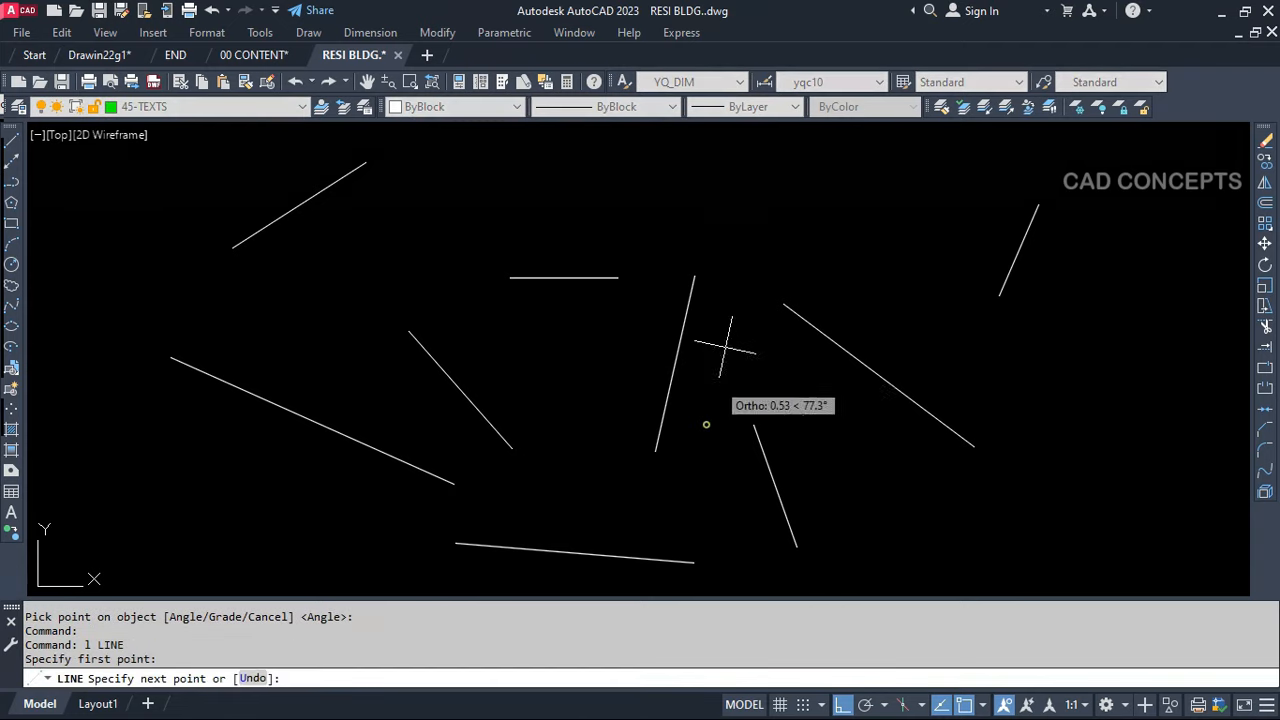
{"action": "key", "text": "Escape"}
{"action": "key", "text": "Return"}
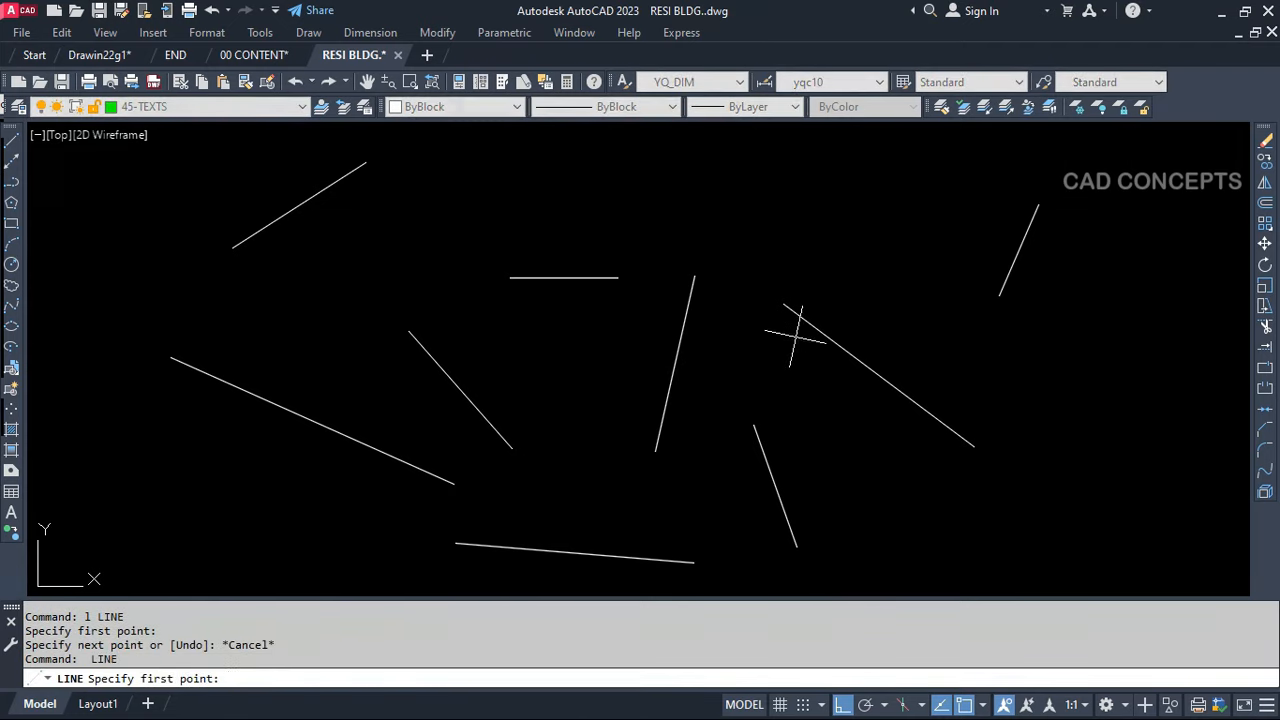
{"action": "left_click", "coordinate": [818, 336]}
{"action": "key", "text": "Escape"}
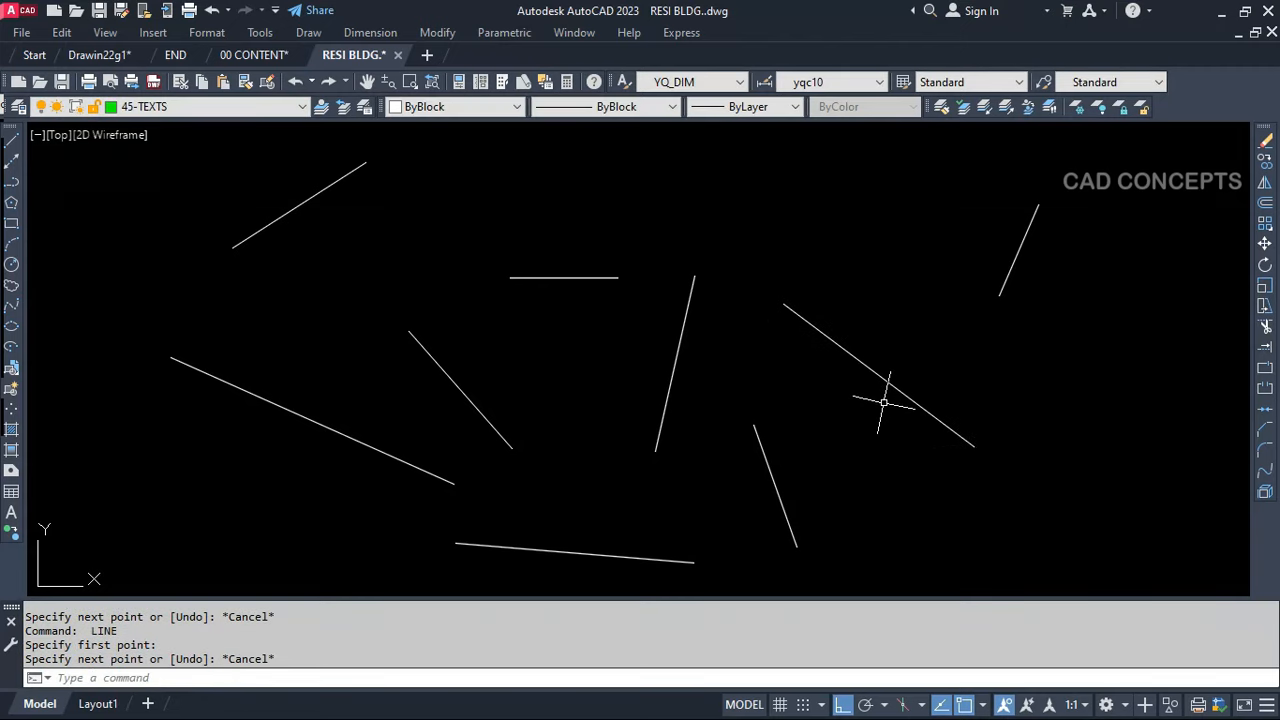
Align the crosshair to the long diagonal at right with CR and test the ortho direction with cancelled lines
{"action": "type", "text": "ca"}
{"action": "key", "text": "Return"}
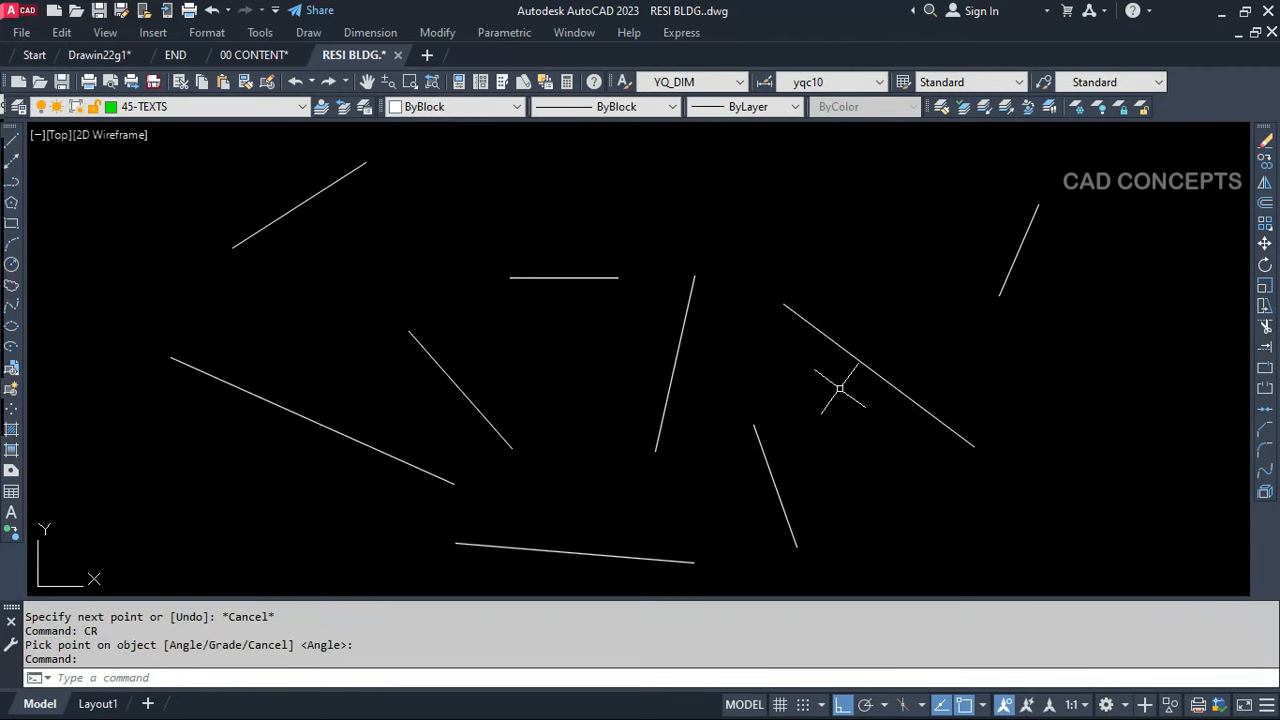
{"action": "left_click", "coordinate": [845, 349]}
{"action": "type", "text": "l"}
{"action": "key", "text": "Return"}
{"action": "left_click", "coordinate": [802, 354]}
{"action": "key", "text": "Escape"}
{"action": "key", "text": "Return"}
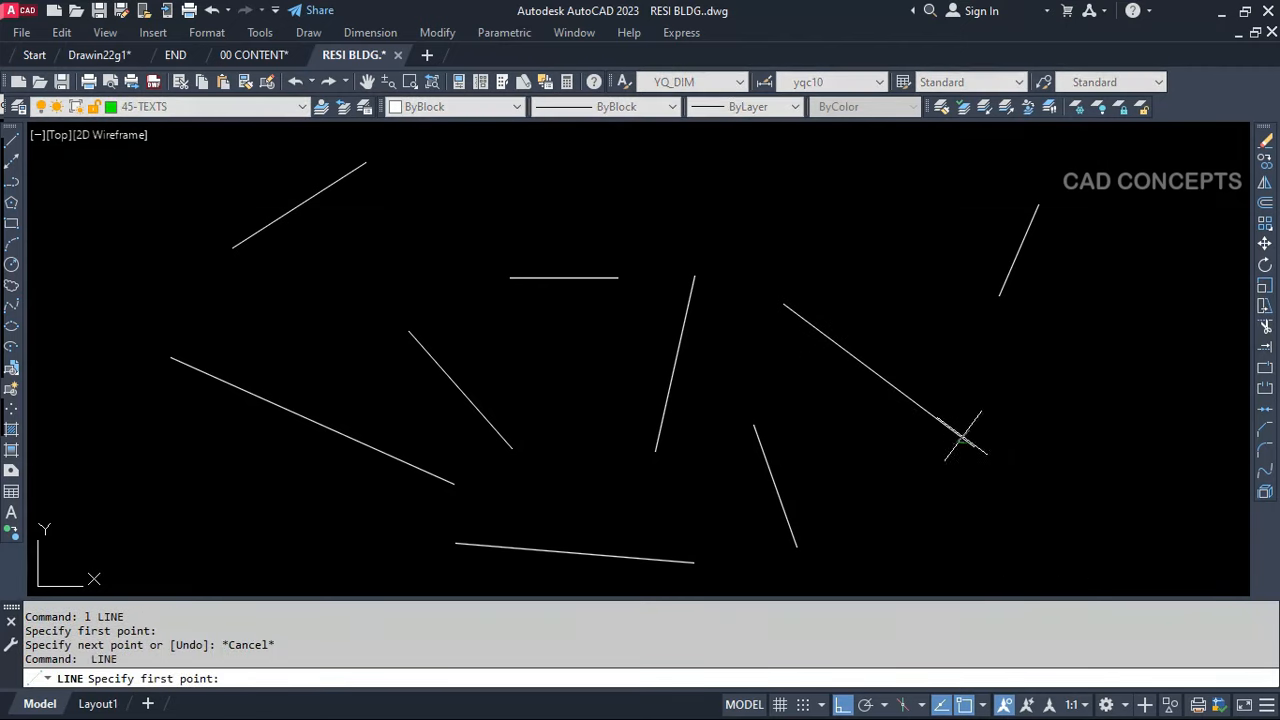
{"action": "left_click", "coordinate": [900, 326]}
{"action": "key", "text": "Escape"}
Rotate the crosshair with CR to match the short upper-right line and the nearly horizontal line at the bottom
{"action": "type", "text": "c"}
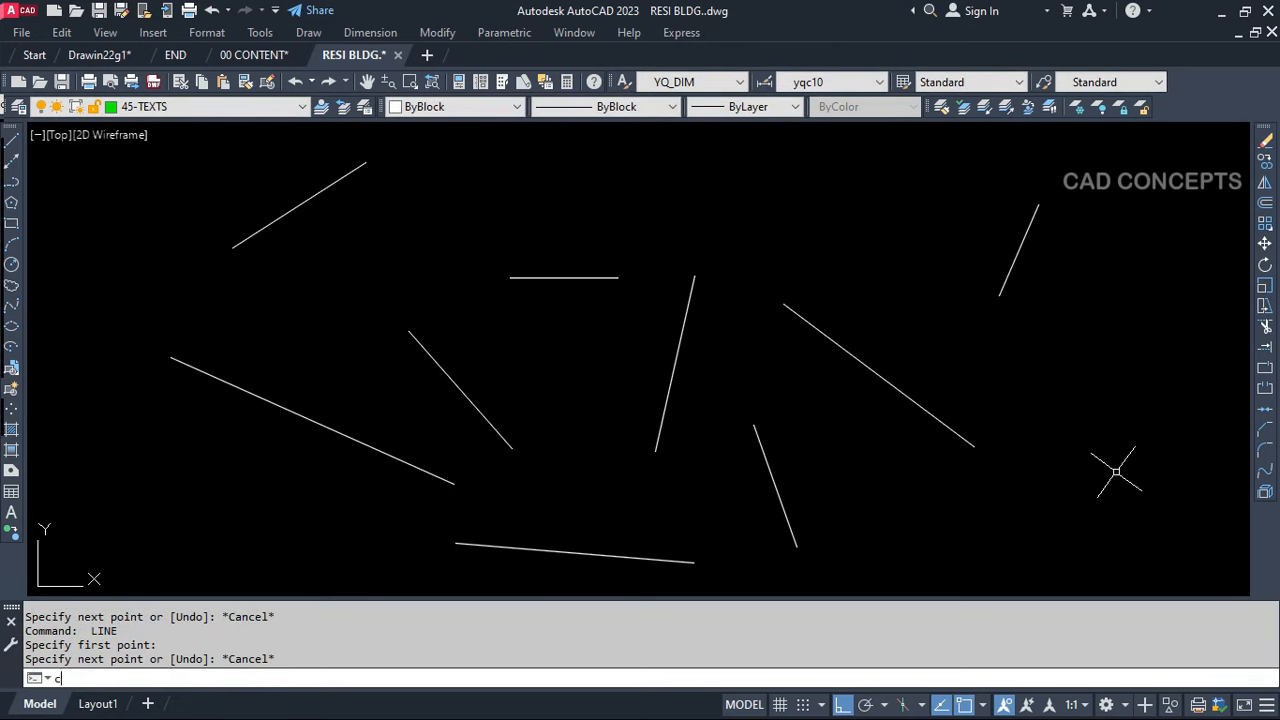
{"action": "type", "text": "r"}
{"action": "key", "text": "Return"}
{"action": "left_click", "coordinate": [1012, 270]}
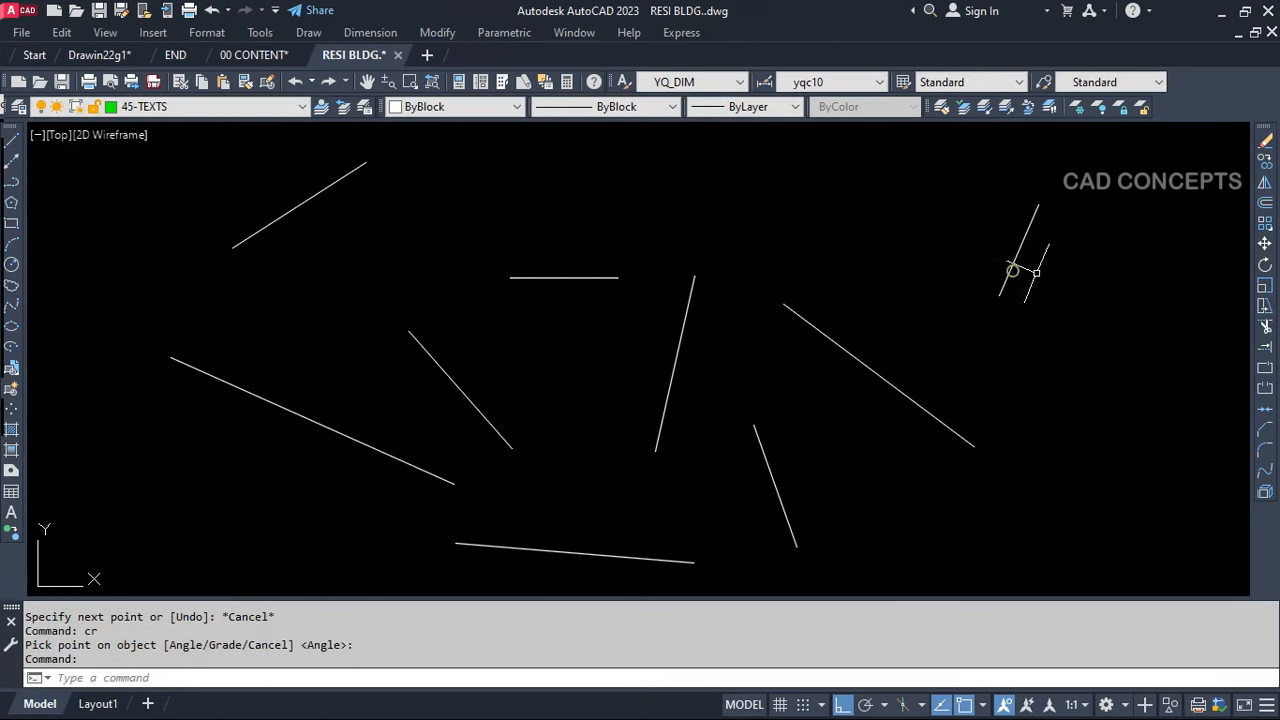
{"action": "key", "text": "Return"}
{"action": "left_click", "coordinate": [527, 548]}
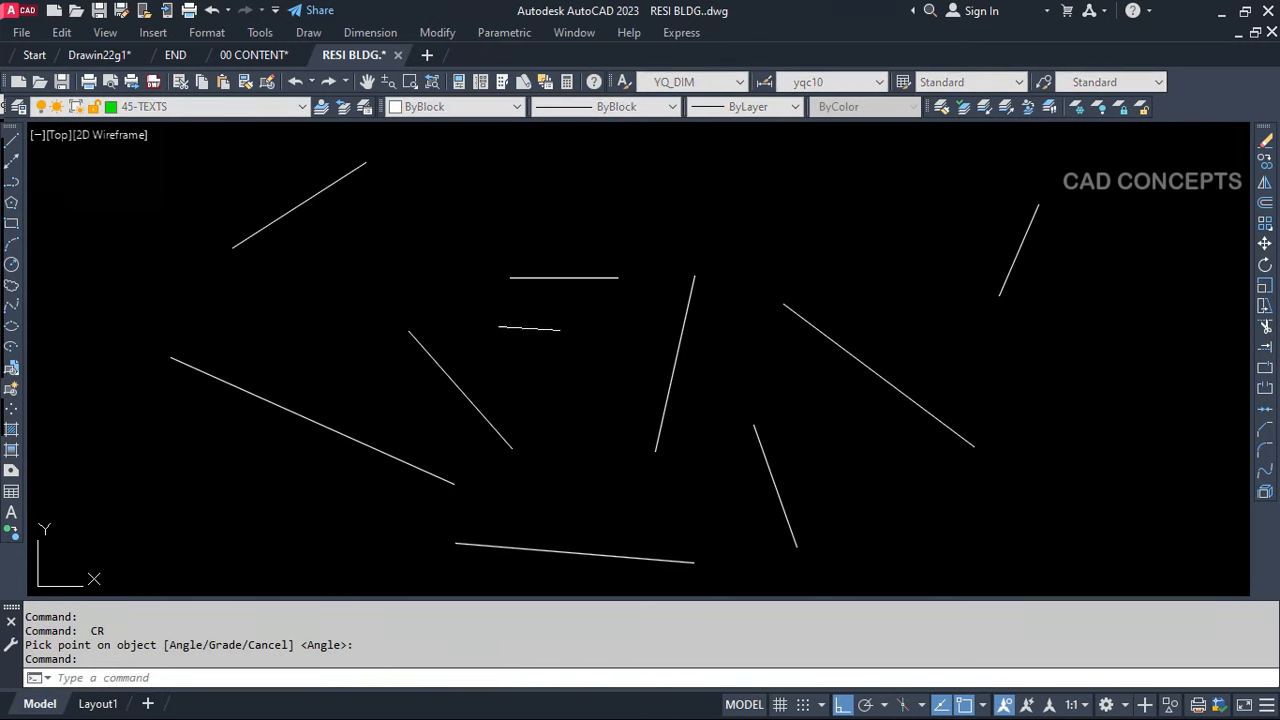
Restore the horizontal crosshair by picking the horizontal line with CR, and try a line that is cancelled
{"action": "key", "text": "Return"}
{"action": "left_click", "coordinate": [527, 278]}
{"action": "type", "text": "l"}
{"action": "key", "text": "Return"}
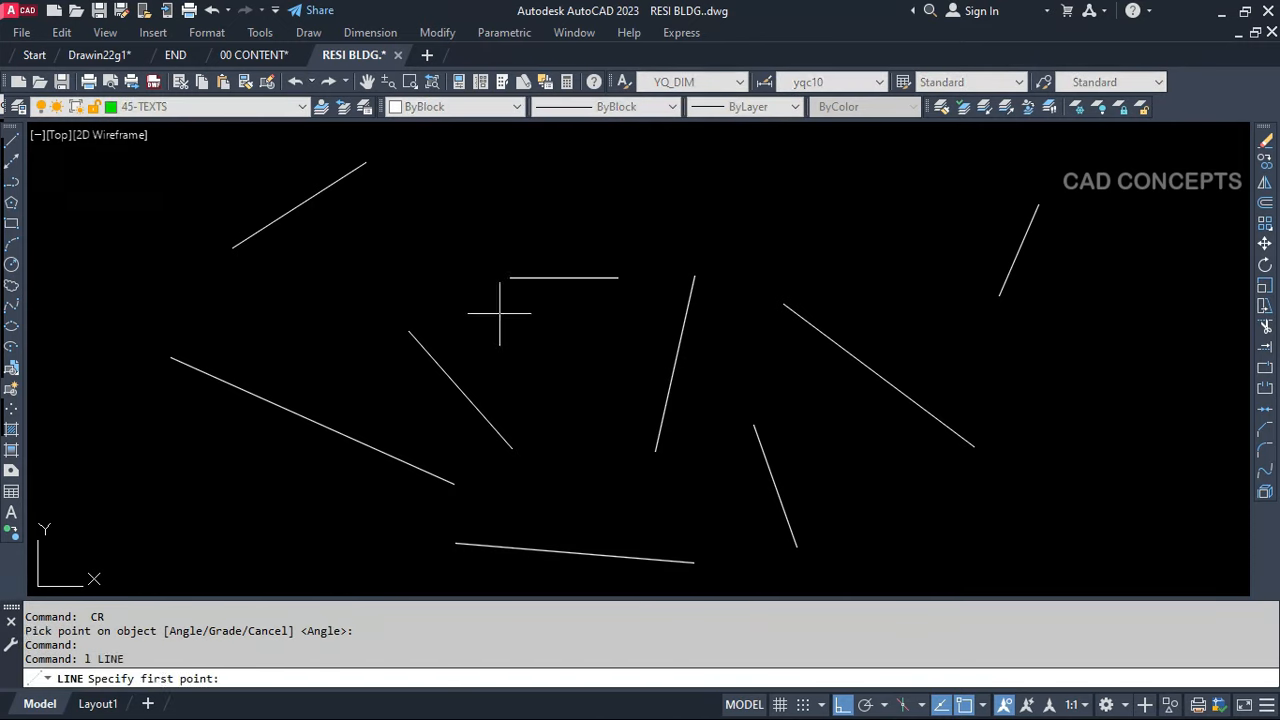
{"action": "left_click", "coordinate": [500, 313]}
{"action": "key", "text": "Escape"}
{"action": "key", "text": "Return"}
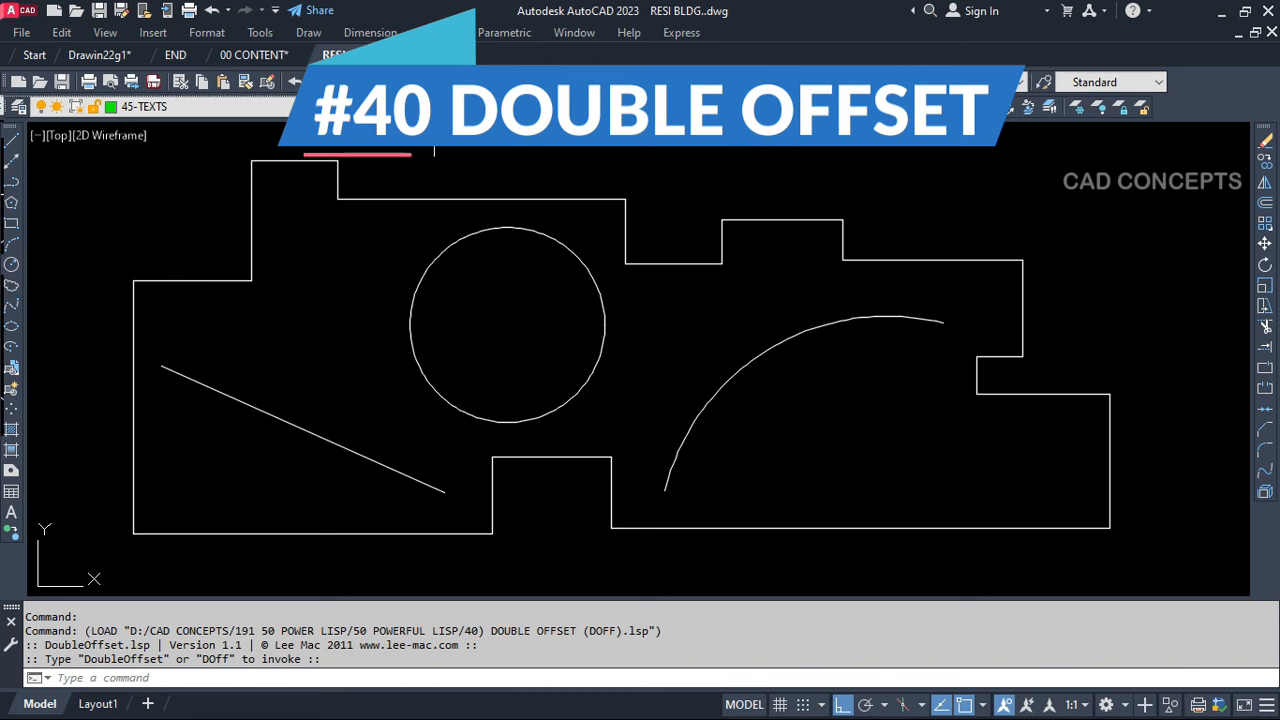
Offset the circle, the arc and the diagonal line to both sides with DOFF, using a picked distance of about 0.12
{"action": "left_click", "coordinate": [410, 81]}
{"action": "left_click", "coordinate": [92, 575]}
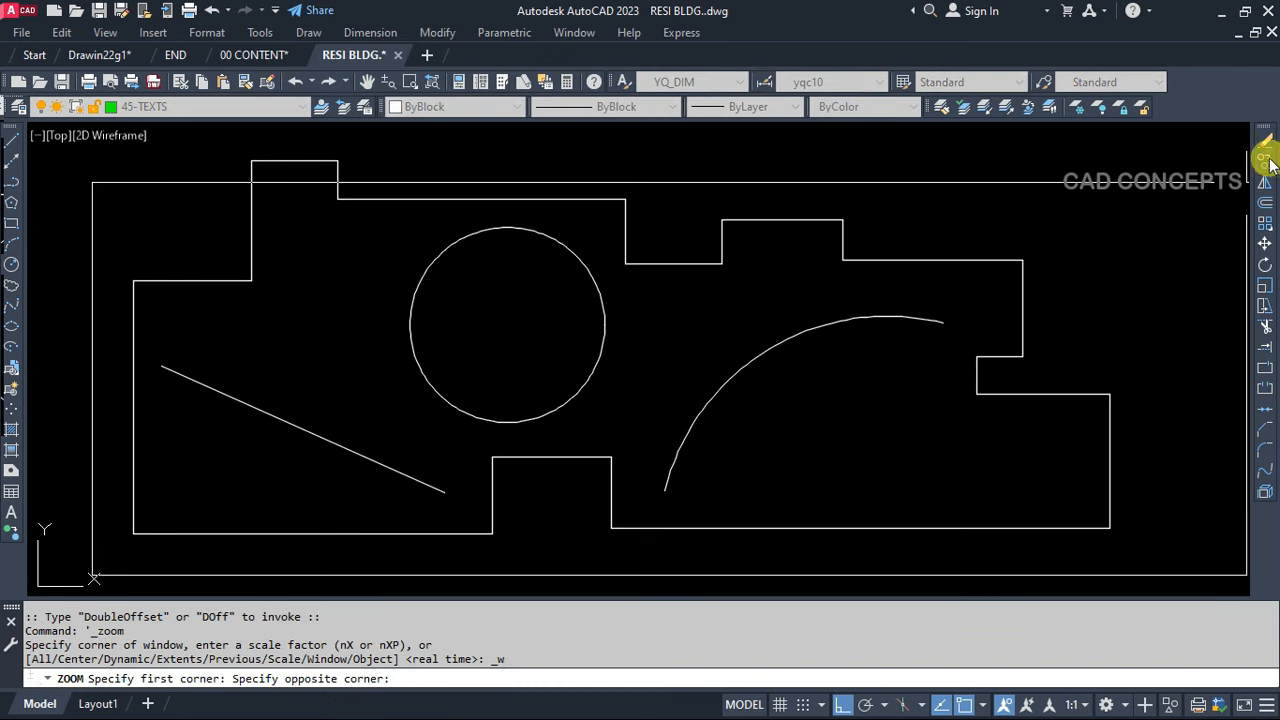
{"action": "left_click", "coordinate": [1177, 132]}
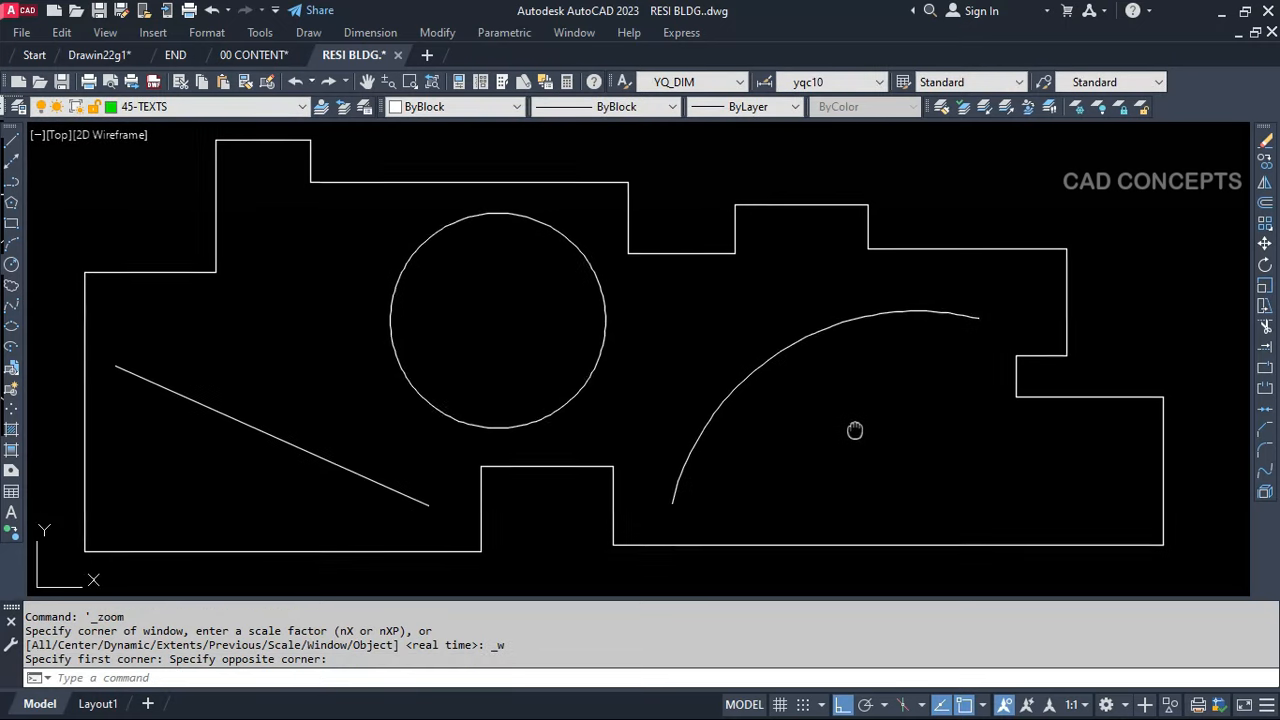
{"action": "type", "text": "DOff"}
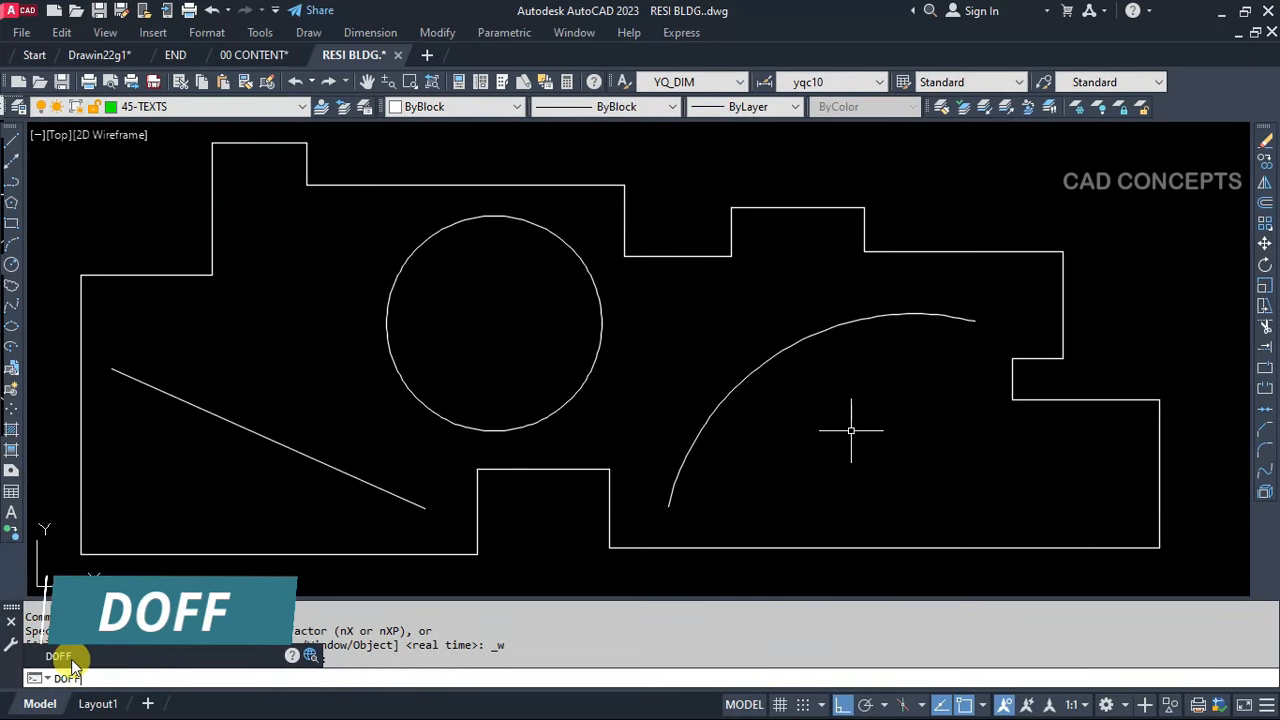
{"action": "left_click", "coordinate": [71, 658]}
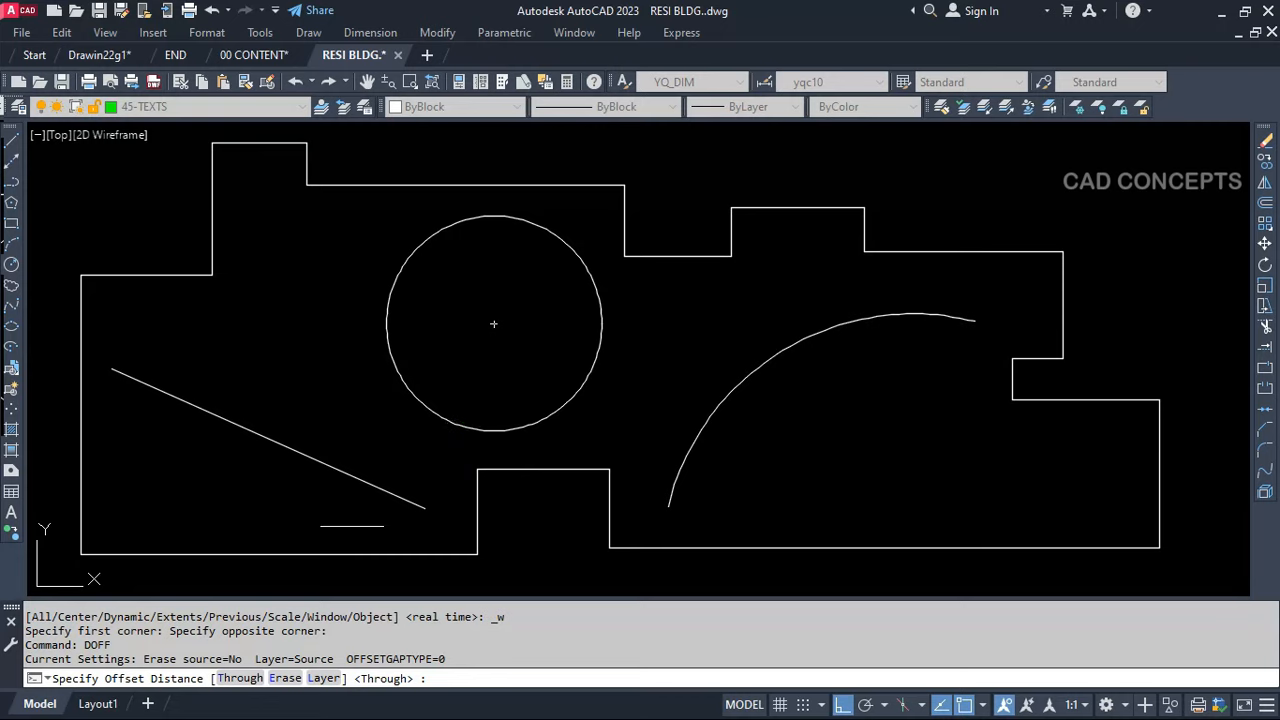
{"action": "left_click", "coordinate": [366, 324]}
{"action": "left_click", "coordinate": [385, 343]}
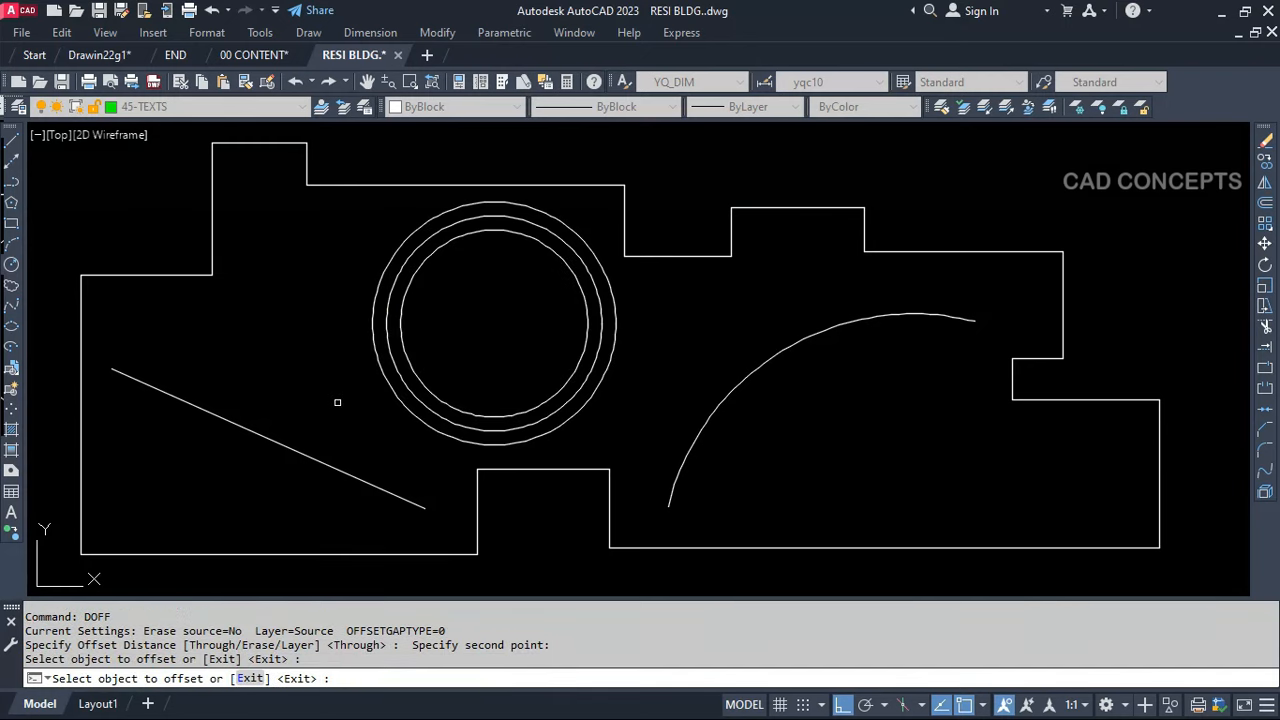
{"action": "left_click", "coordinate": [714, 398]}
{"action": "left_click", "coordinate": [370, 487]}
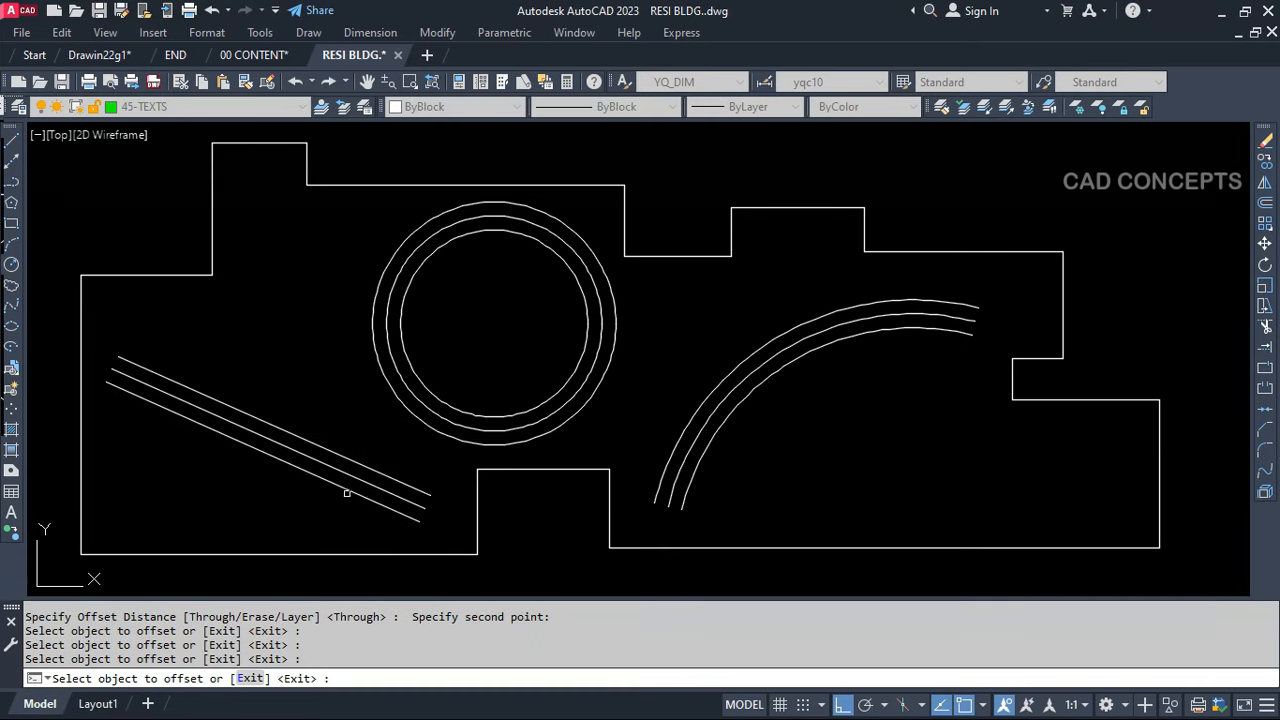
{"action": "key", "text": "Escape"}
Run DOFF on the stepped outer outline, using an offset distance picked downward from its upper edge
{"action": "type", "text": "doff"}
{"action": "key", "text": "Return"}
{"action": "left_click", "coordinate": [377, 184]}
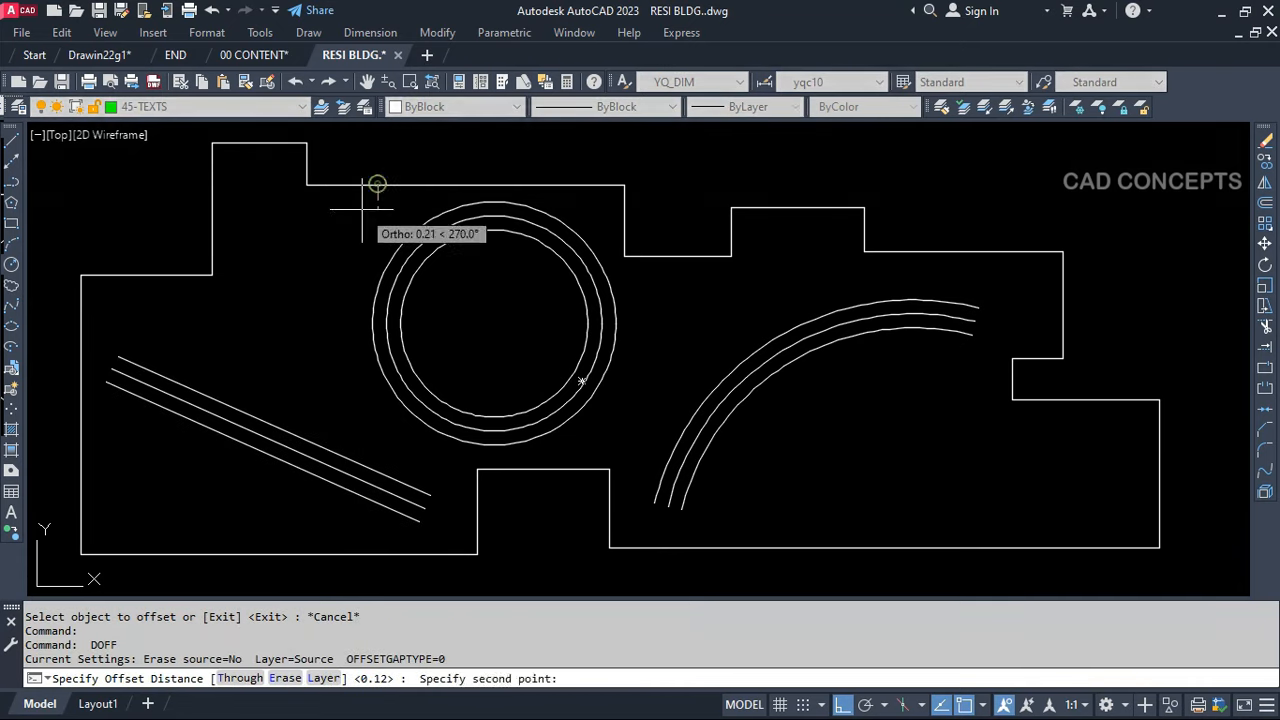
{"action": "scroll", "coordinate": [371, 183], "scroll_direction": "up", "scroll_amount": 6}
{"action": "left_click", "coordinate": [367, 211]}
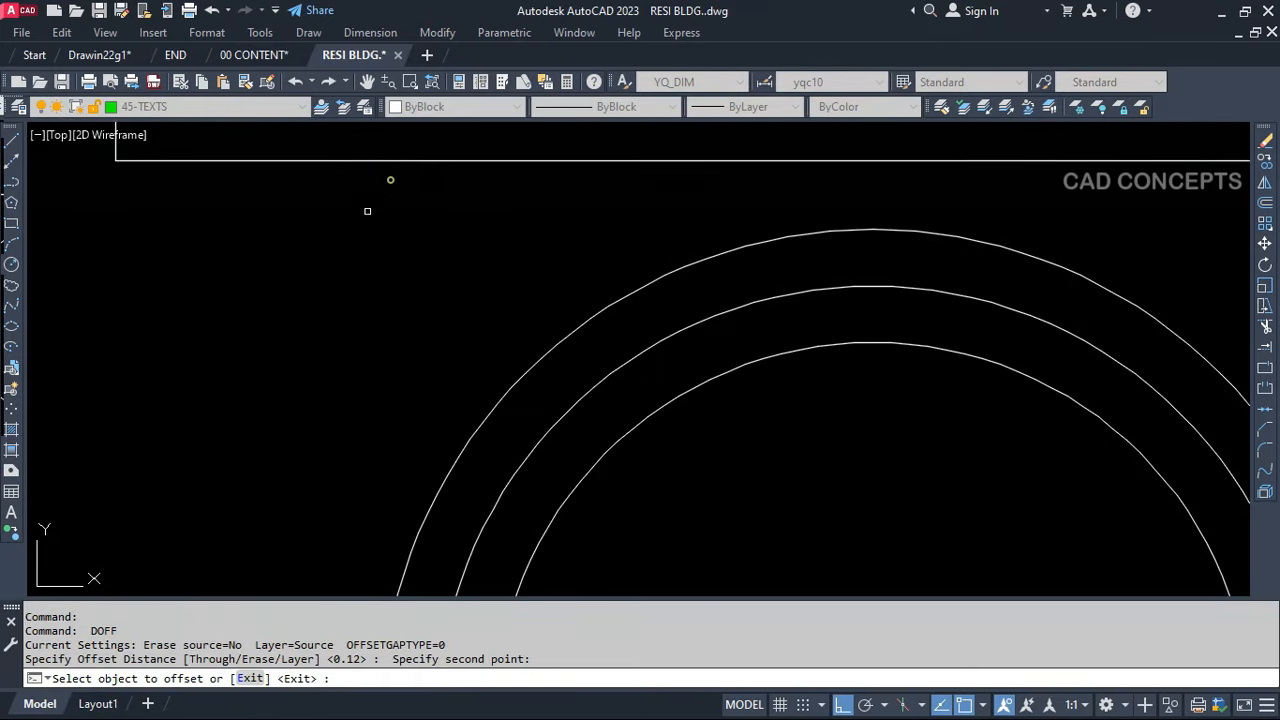
{"action": "scroll", "coordinate": [367, 211], "scroll_direction": "down", "scroll_amount": 6}
{"action": "left_click", "coordinate": [386, 217]}
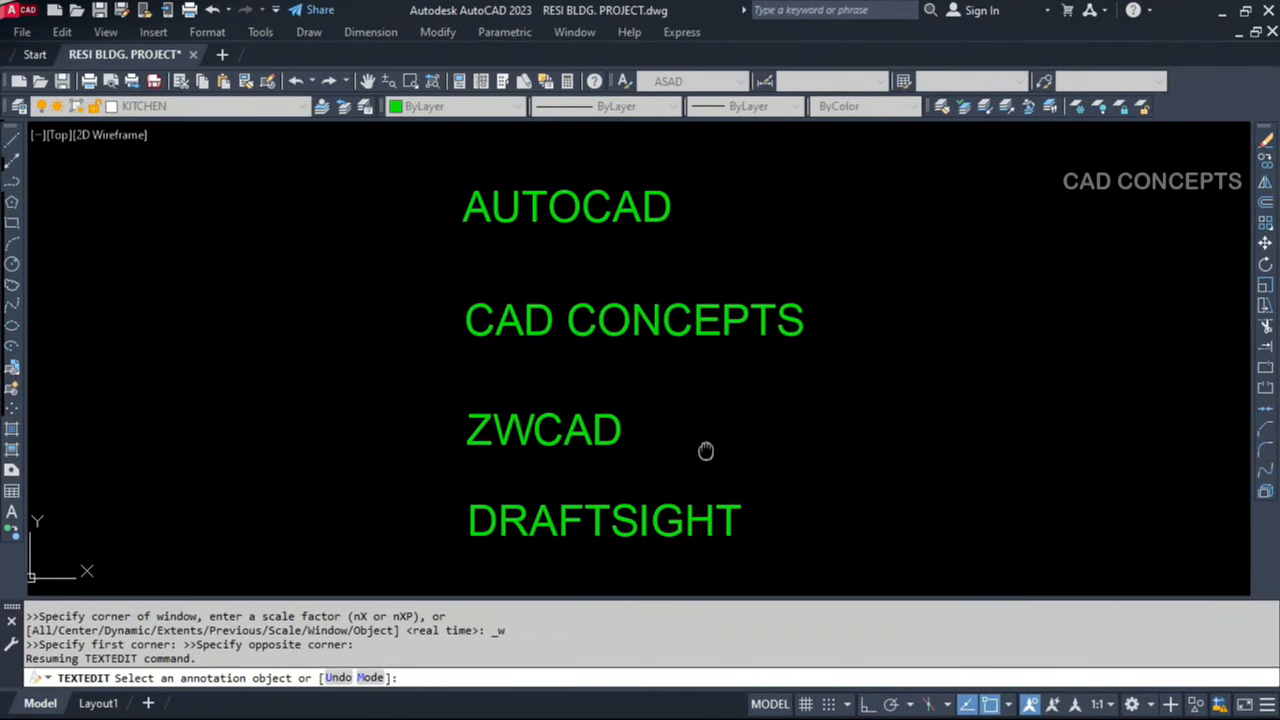
{"action": "key", "text": "Escape"}
{"action": "left_click", "coordinate": [431, 551]}
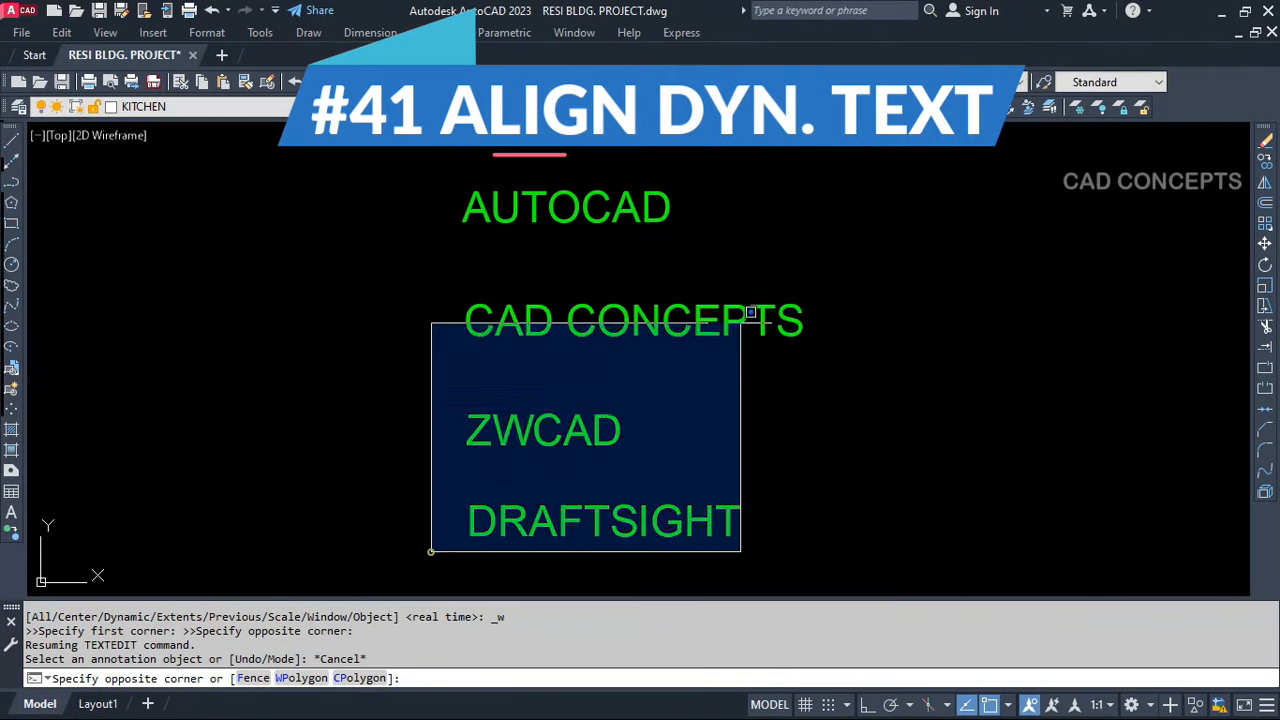
{"action": "left_click", "coordinate": [943, 177]}
{"action": "key", "text": "Escape"}
Move the CAD CONCEPTS and ZWCAD texts slightly upward together with ortho on
{"action": "left_click", "coordinate": [691, 274]}
{"action": "left_click", "coordinate": [514, 449]}
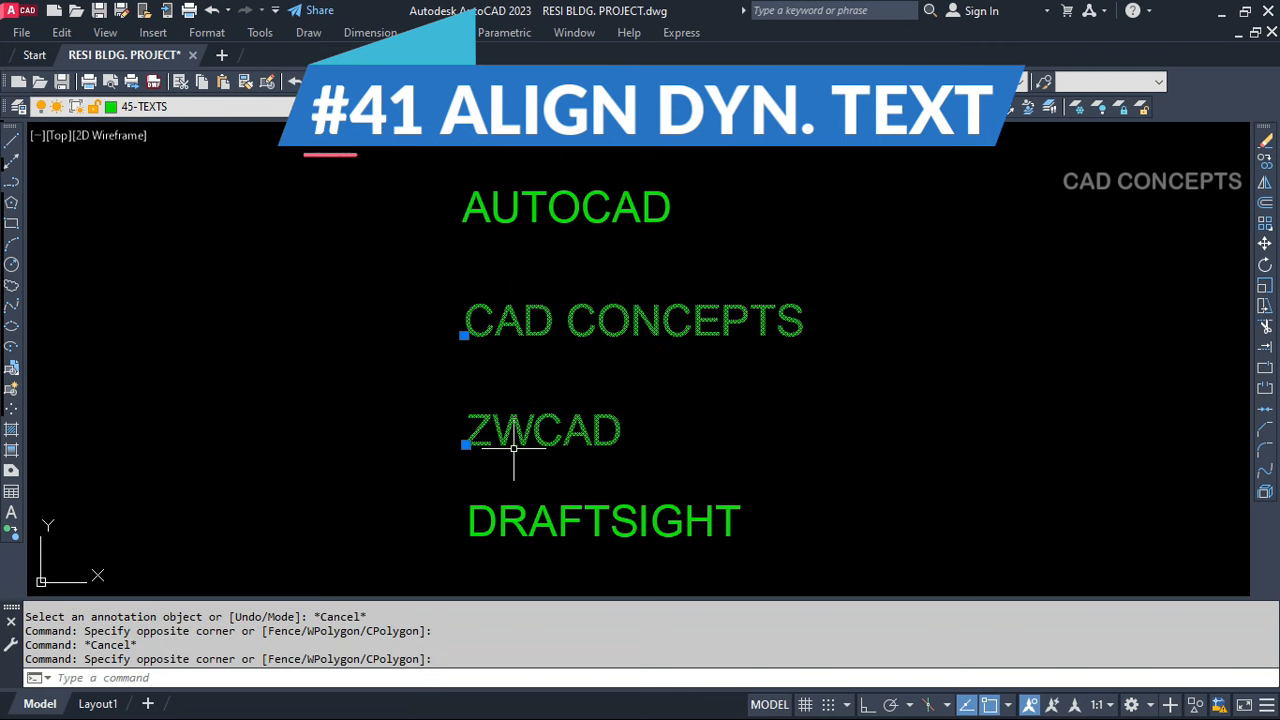
{"action": "type", "text": "m"}
{"action": "key", "text": "Return"}
{"action": "key", "text": "F8"}
{"action": "left_click", "coordinate": [466, 443]}
{"action": "left_click", "coordinate": [355, 421]}
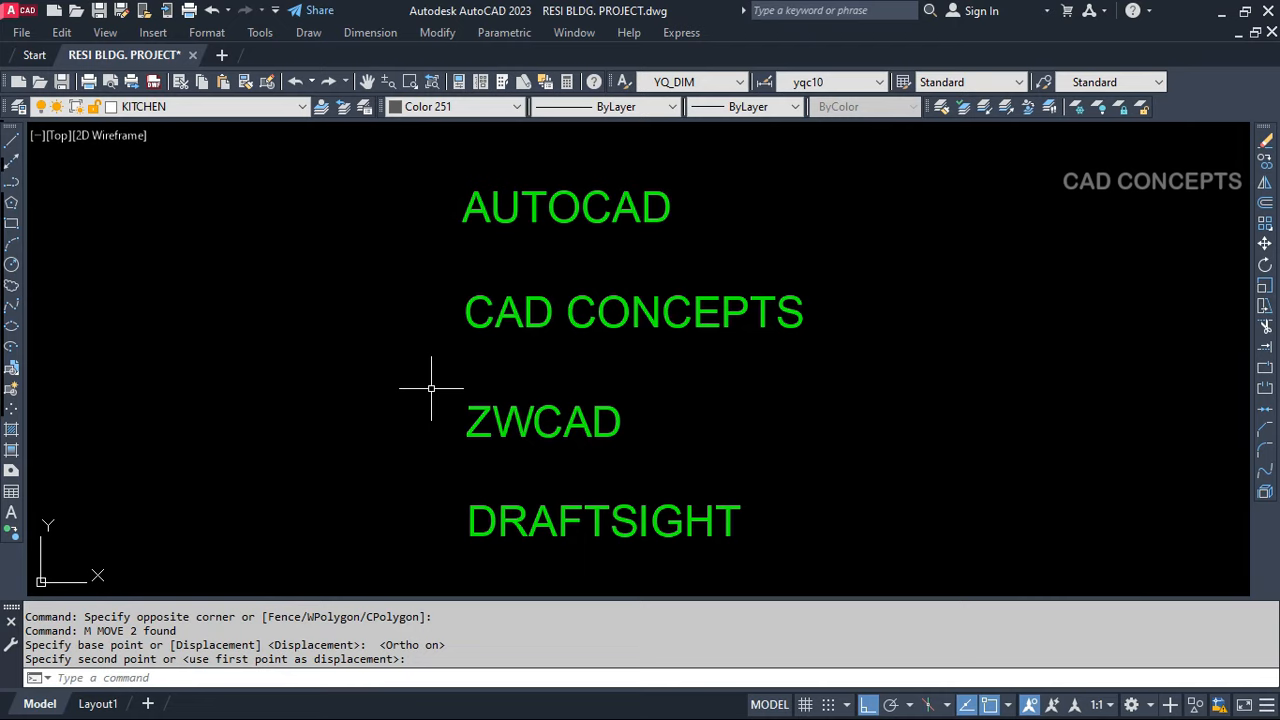
Align the four texts with TXALIGN, ortho off, along a diagonal falling to the right from the start of AUTOCAD
{"action": "type", "text": "TXALIGN"}
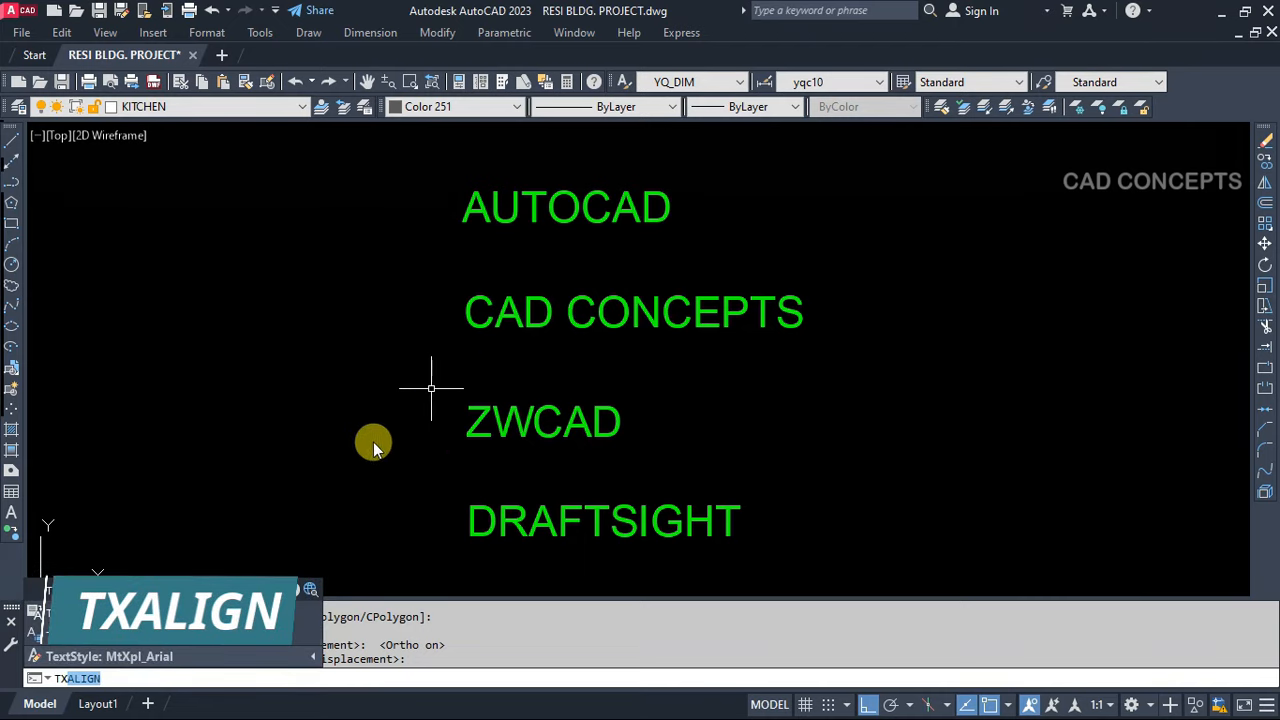
{"action": "key", "text": "Return"}
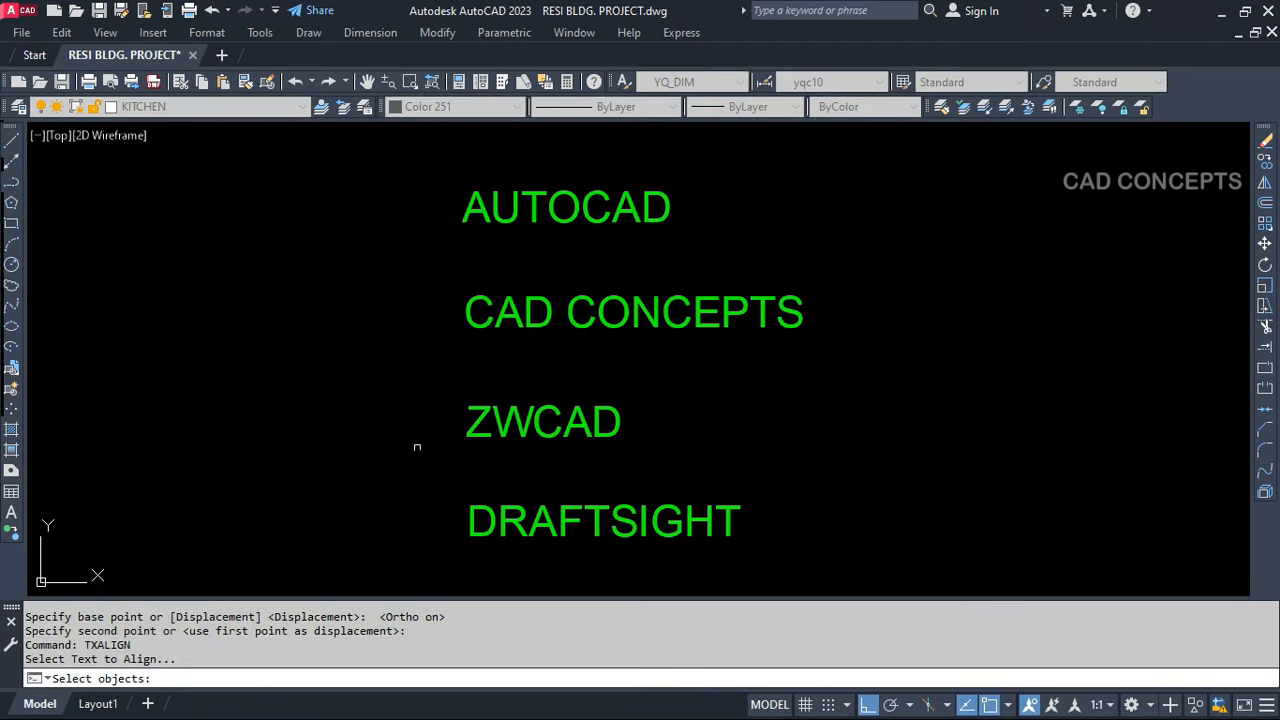
{"action": "scroll", "coordinate": [812, 311], "scroll_direction": "down", "scroll_amount": 2}
{"action": "left_click", "coordinate": [571, 194]}
{"action": "left_click", "coordinate": [880, 534]}
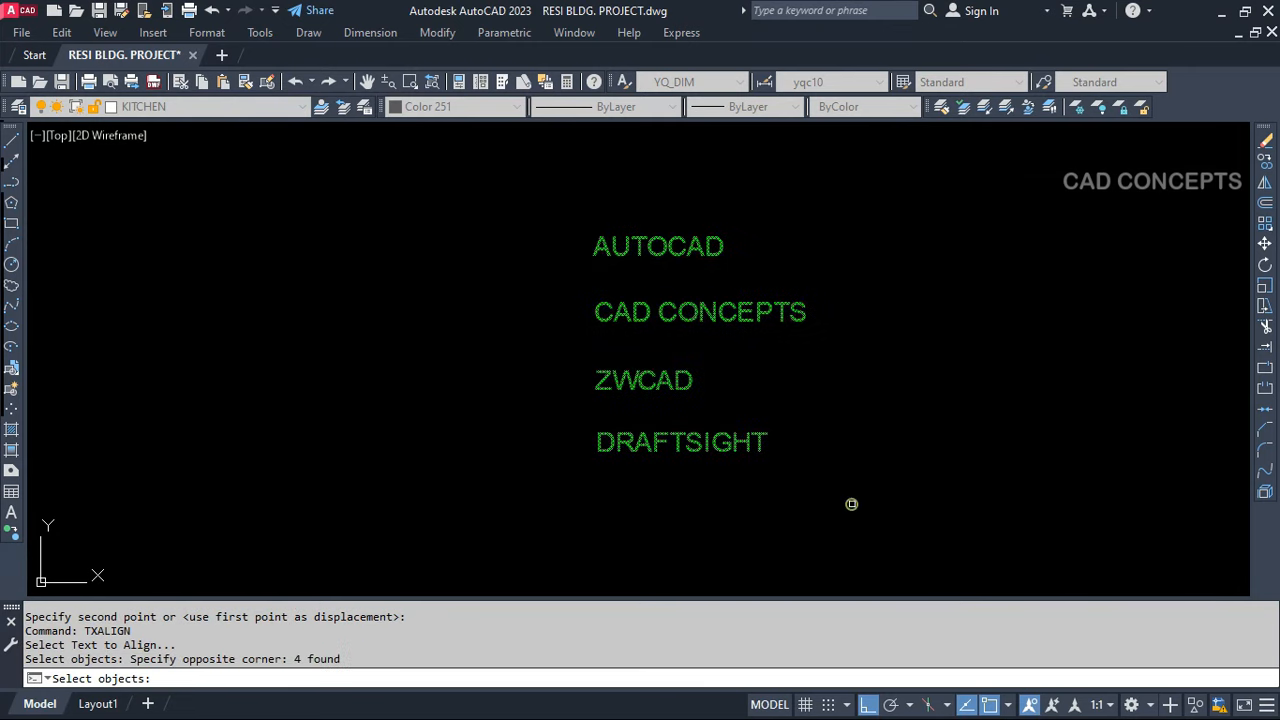
{"action": "key", "text": "Return"}
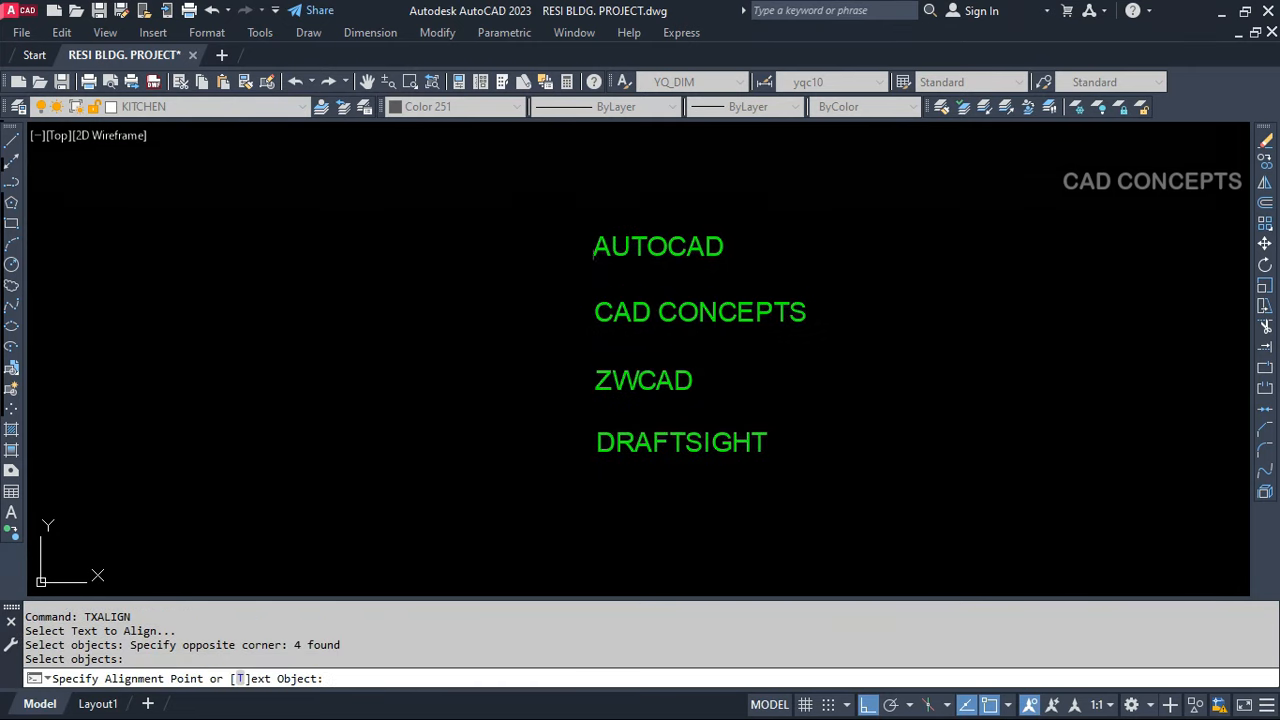
{"action": "left_click", "coordinate": [594, 252]}
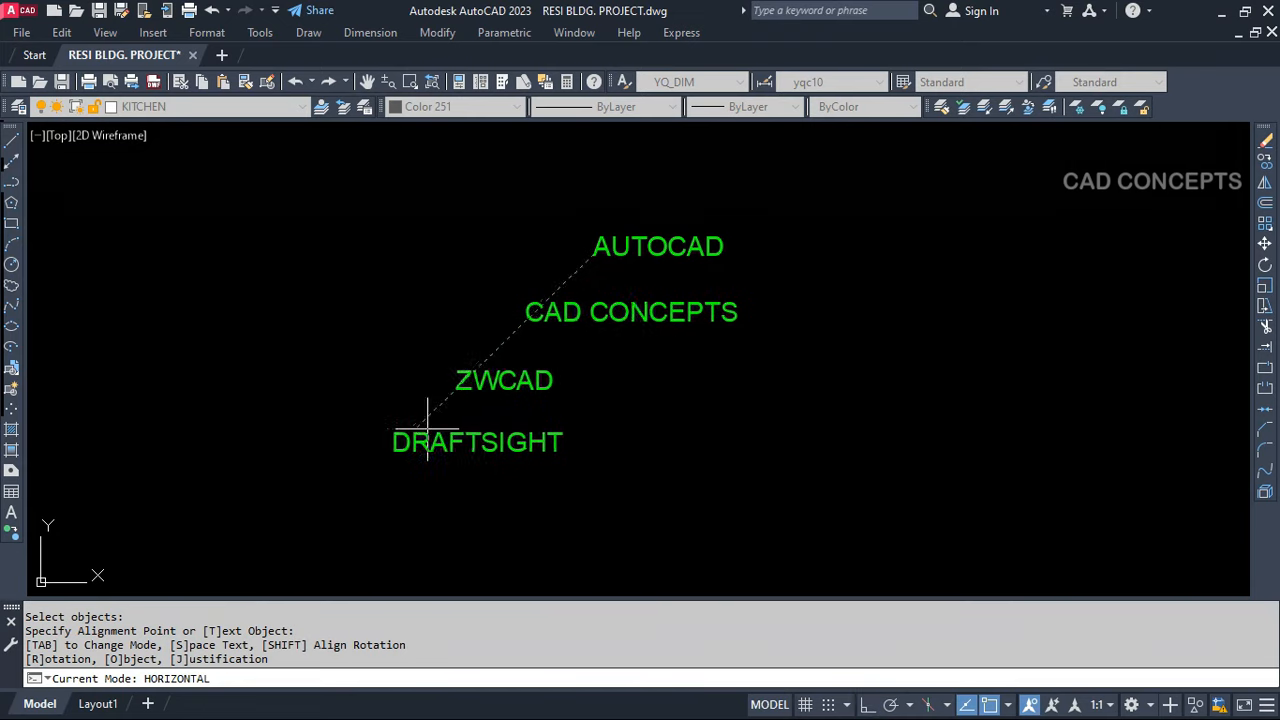
{"action": "scroll", "coordinate": [667, 414], "scroll_direction": "down", "scroll_amount": 2}
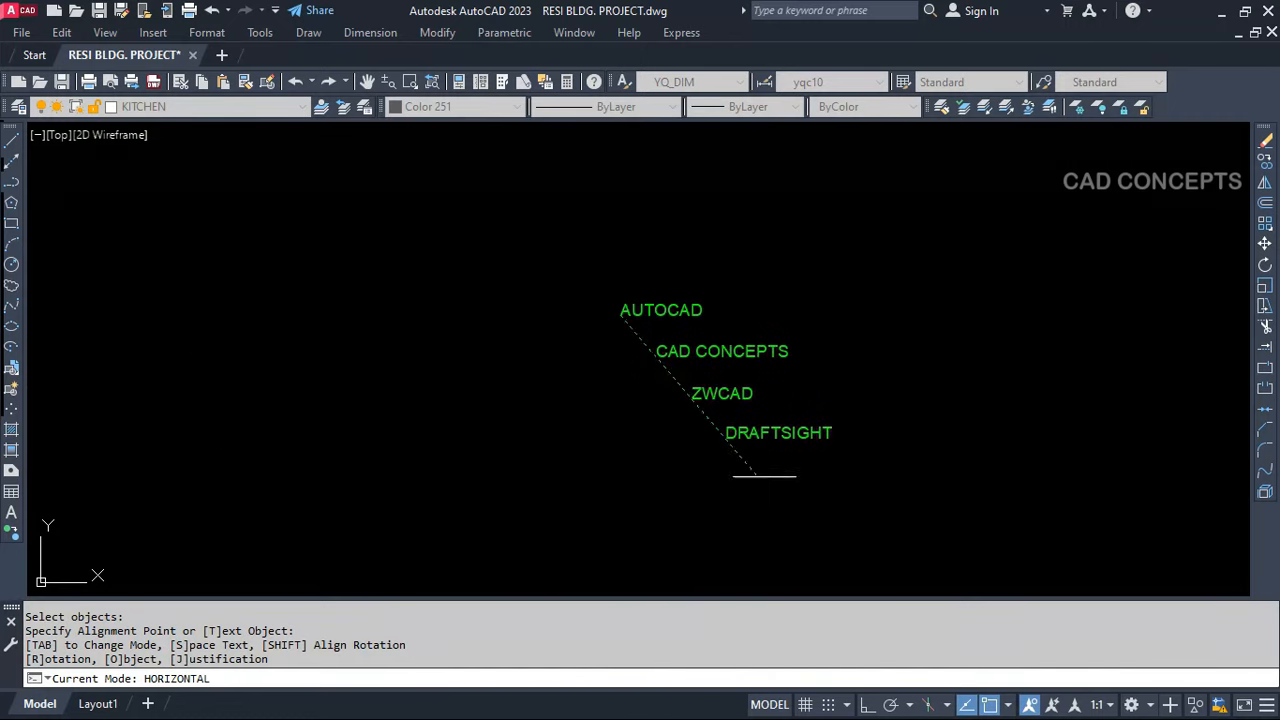
{"action": "left_click", "coordinate": [1017, 486]}
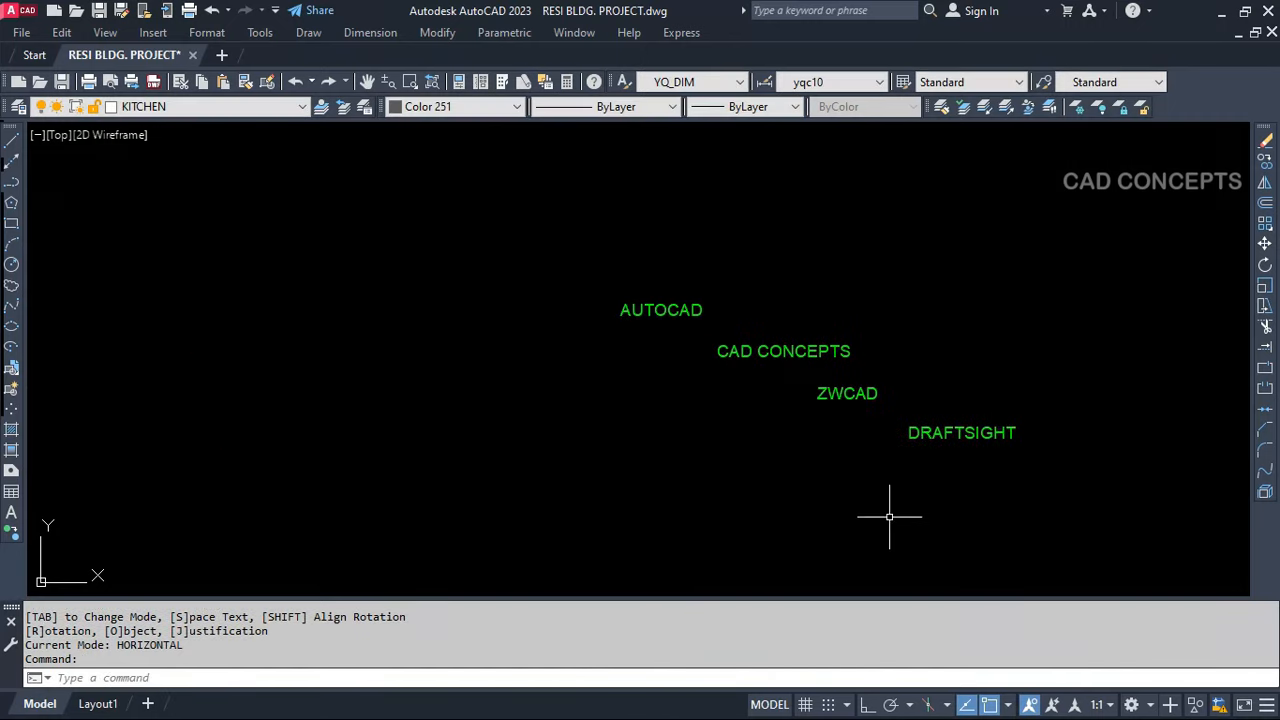
Realign the four texts with TXALIGN, using the start of ZWCAD as the alignment point and a direction down to the right
{"action": "key", "text": "Return"}
{"action": "left_click", "coordinate": [1012, 500]}
{"action": "left_click", "coordinate": [498, 228]}
{"action": "key", "text": "Return"}
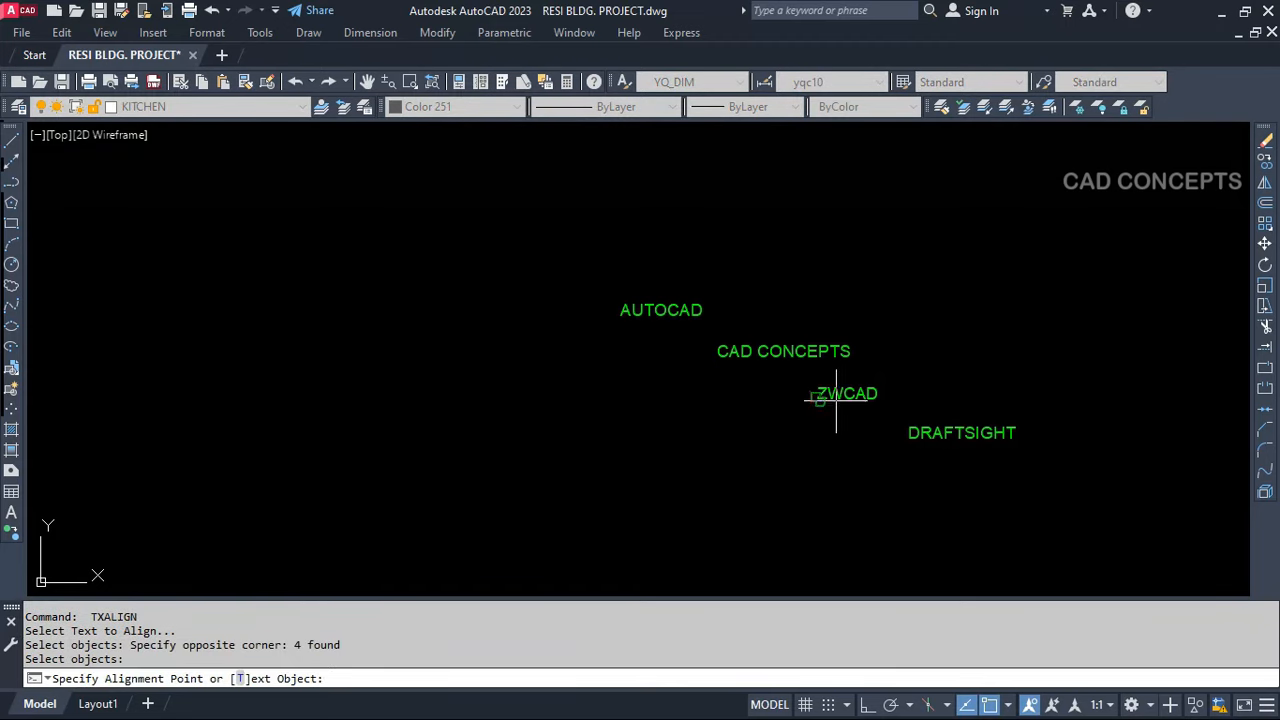
{"action": "left_click", "coordinate": [836, 396]}
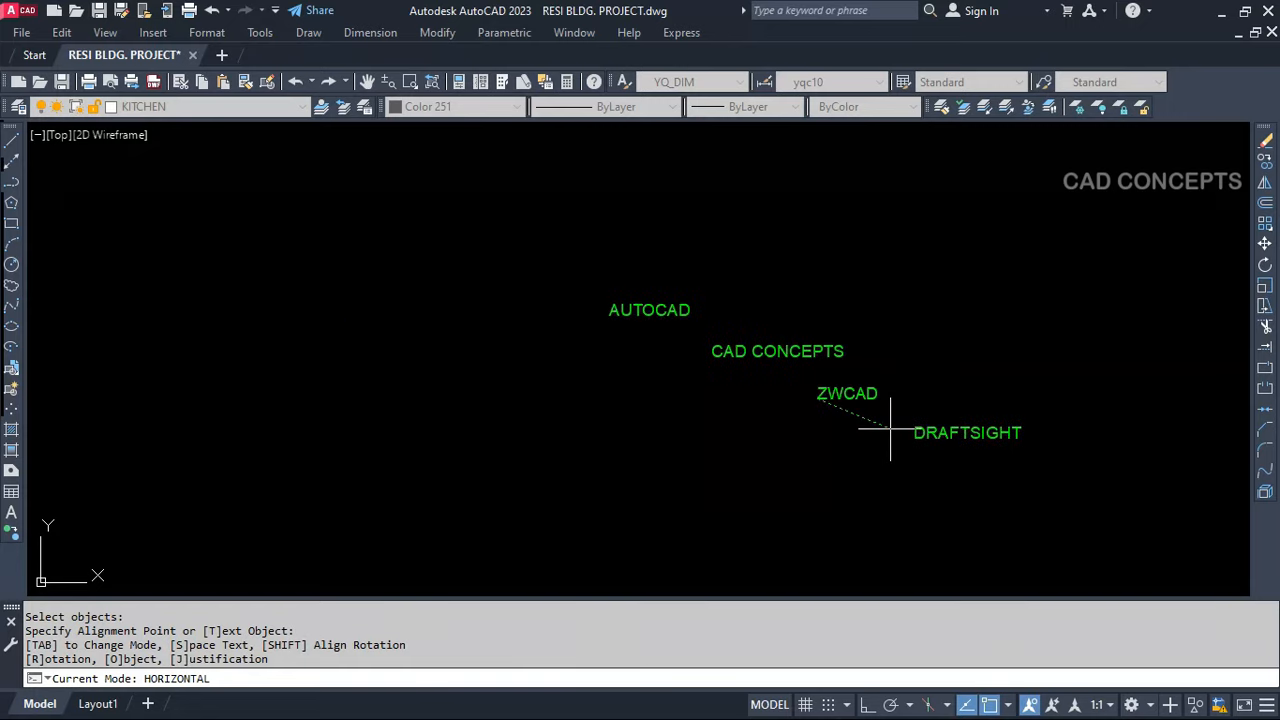
{"action": "left_click", "coordinate": [890, 430]}
Run TXALIGN on all four texts from the start of CAD CONCEPTS, slanting them along a shallow diagonal down to the left
{"action": "key", "text": "Return"}
{"action": "left_click", "coordinate": [1114, 124]}
{"action": "left_click", "coordinate": [528, 445]}
{"action": "key", "text": "Return"}
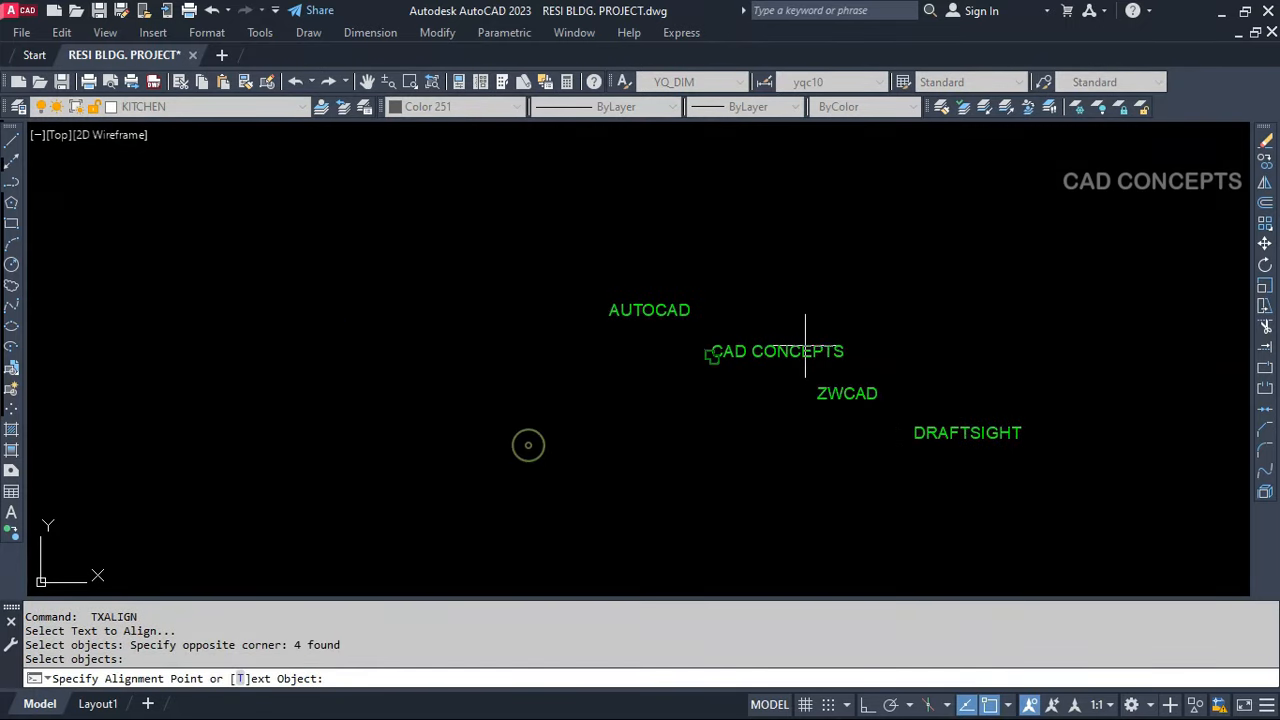
{"action": "left_click", "coordinate": [805, 351]}
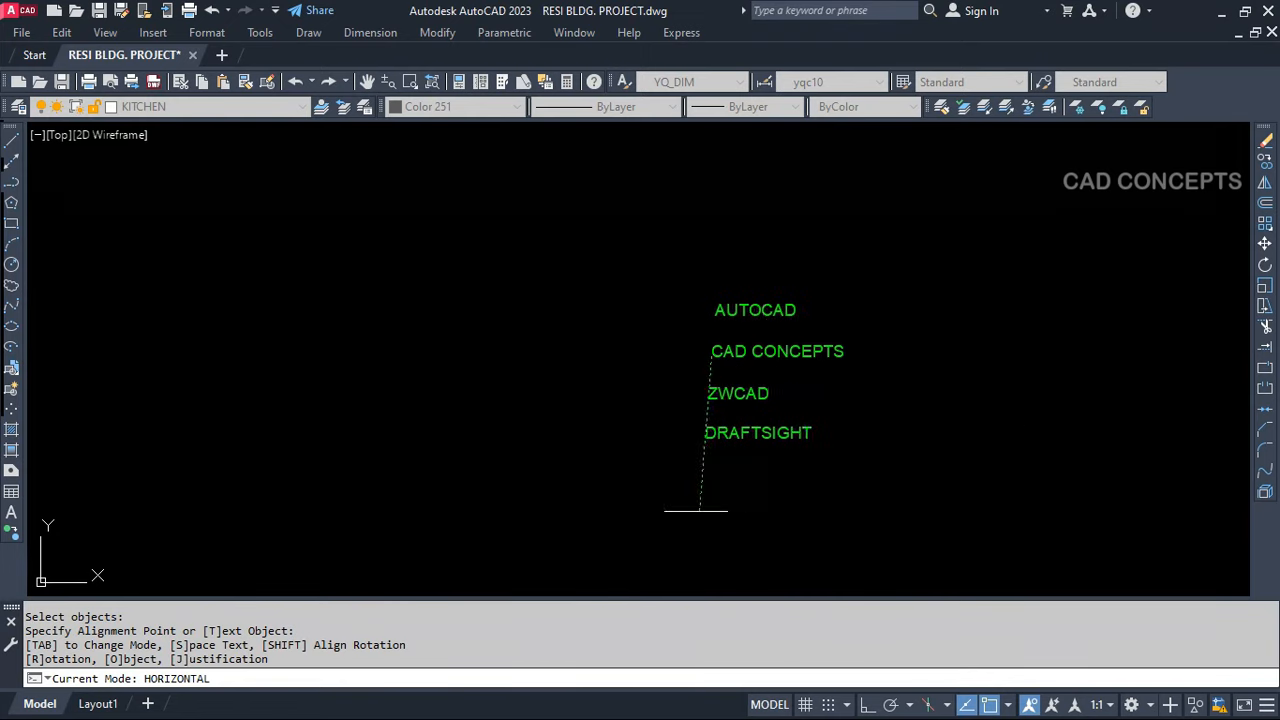
{"action": "left_click", "coordinate": [400, 509]}
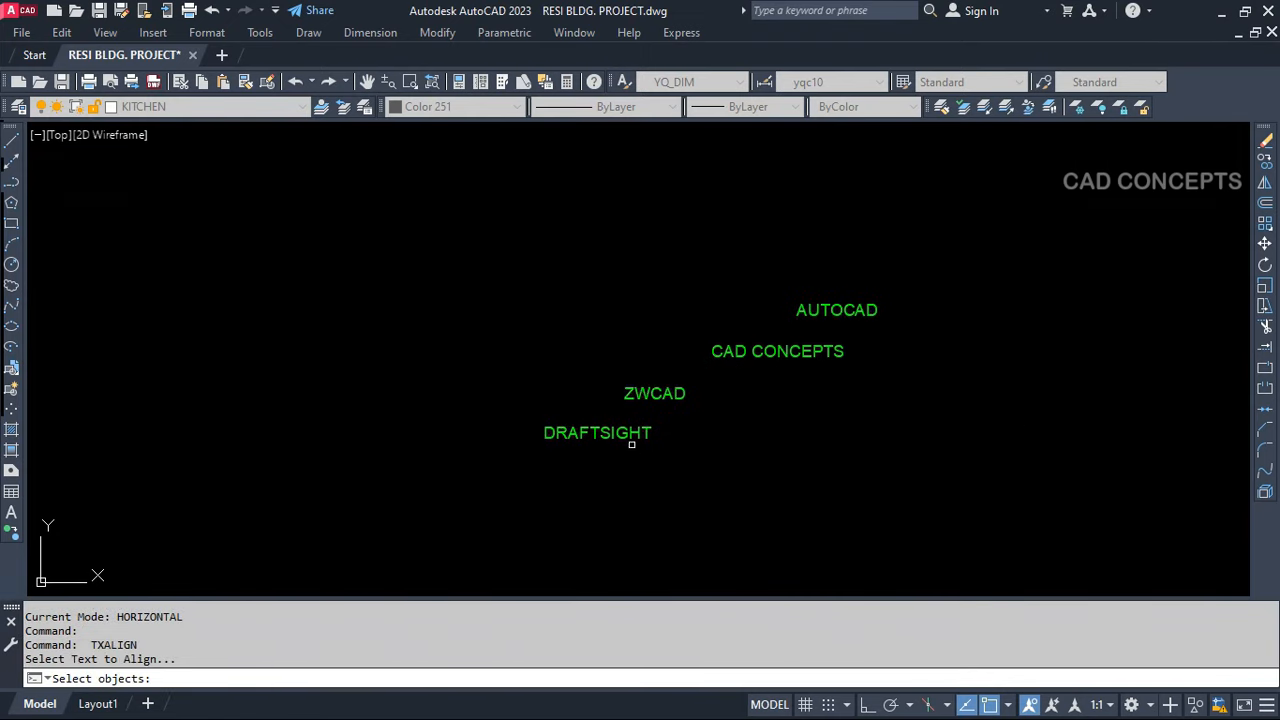
Align the four texts with TXALIGN along a steep diagonal down to the left through the start of DRAFTSIGHT
{"action": "left_click", "coordinate": [970, 448]}
{"action": "left_click", "coordinate": [560, 277]}
{"action": "key", "text": "Return"}
{"action": "left_click", "coordinate": [533, 436]}
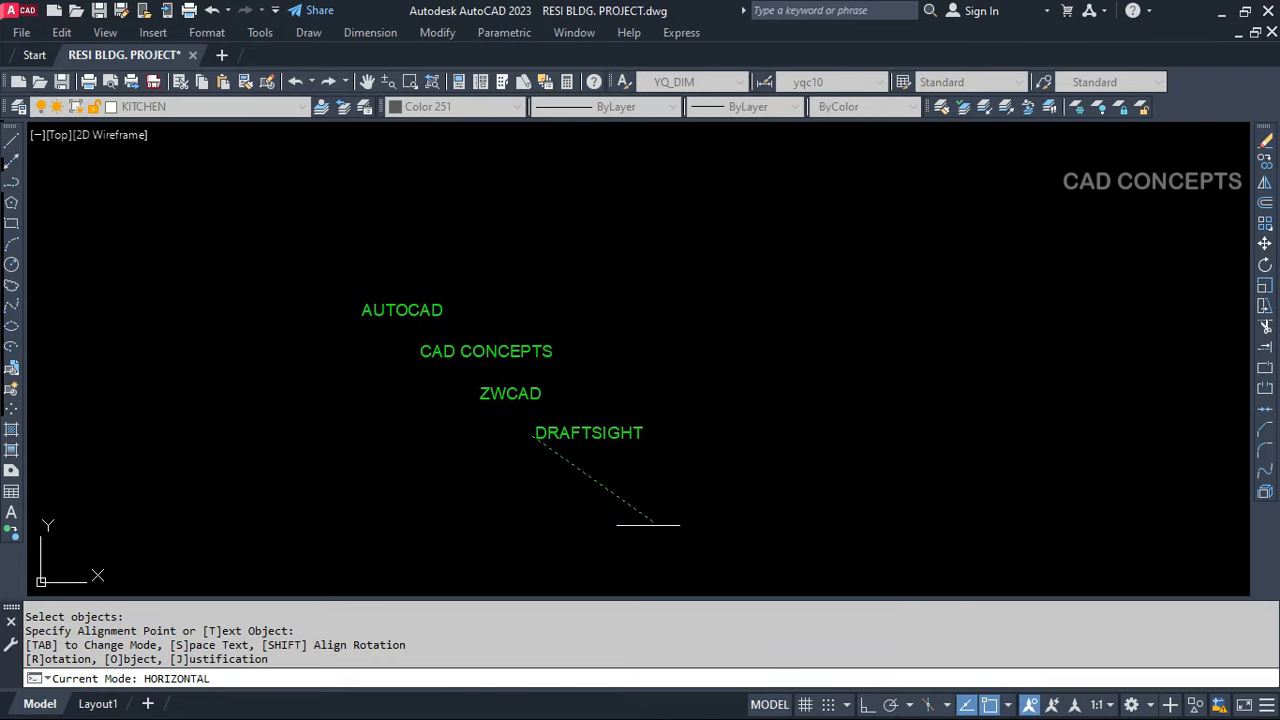
{"action": "left_click", "coordinate": [471, 549]}
{"action": "scroll", "coordinate": [563, 397], "scroll_direction": "up", "scroll_amount": 4}
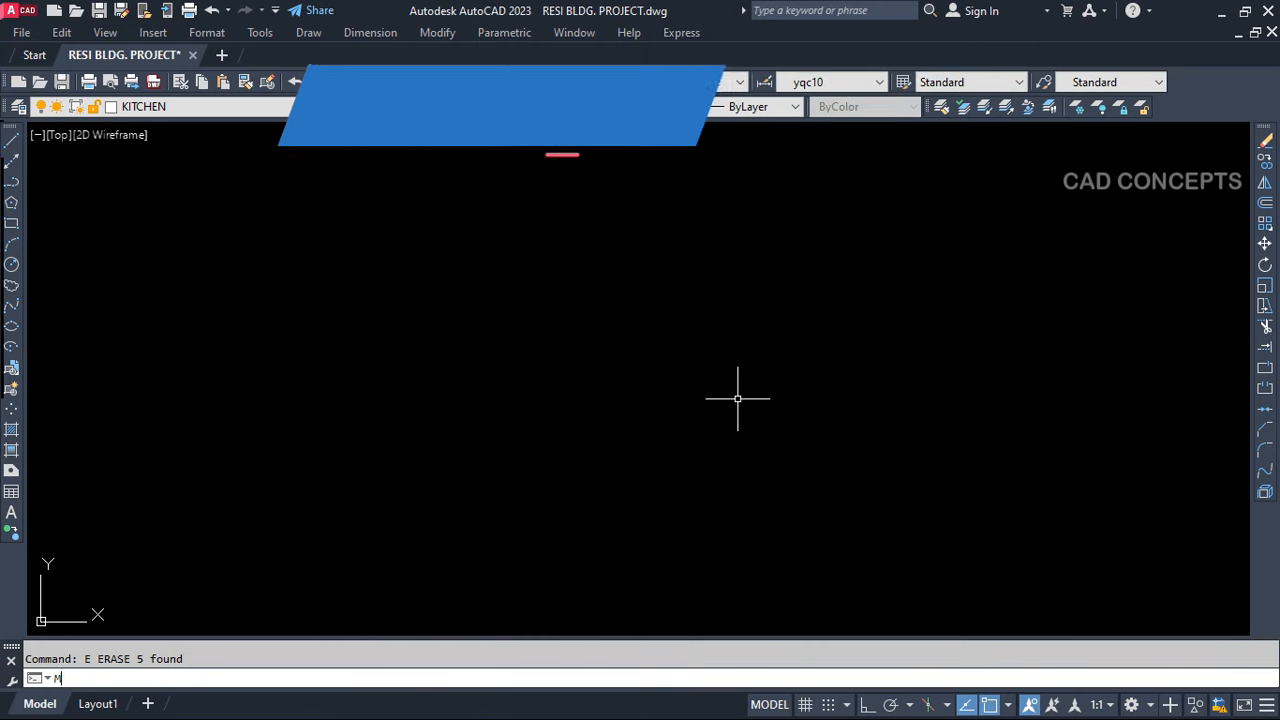
Run MPL and configure the multiline with Top justification, a scale of 25 and the MLINE style
{"action": "type", "text": "MPL"}
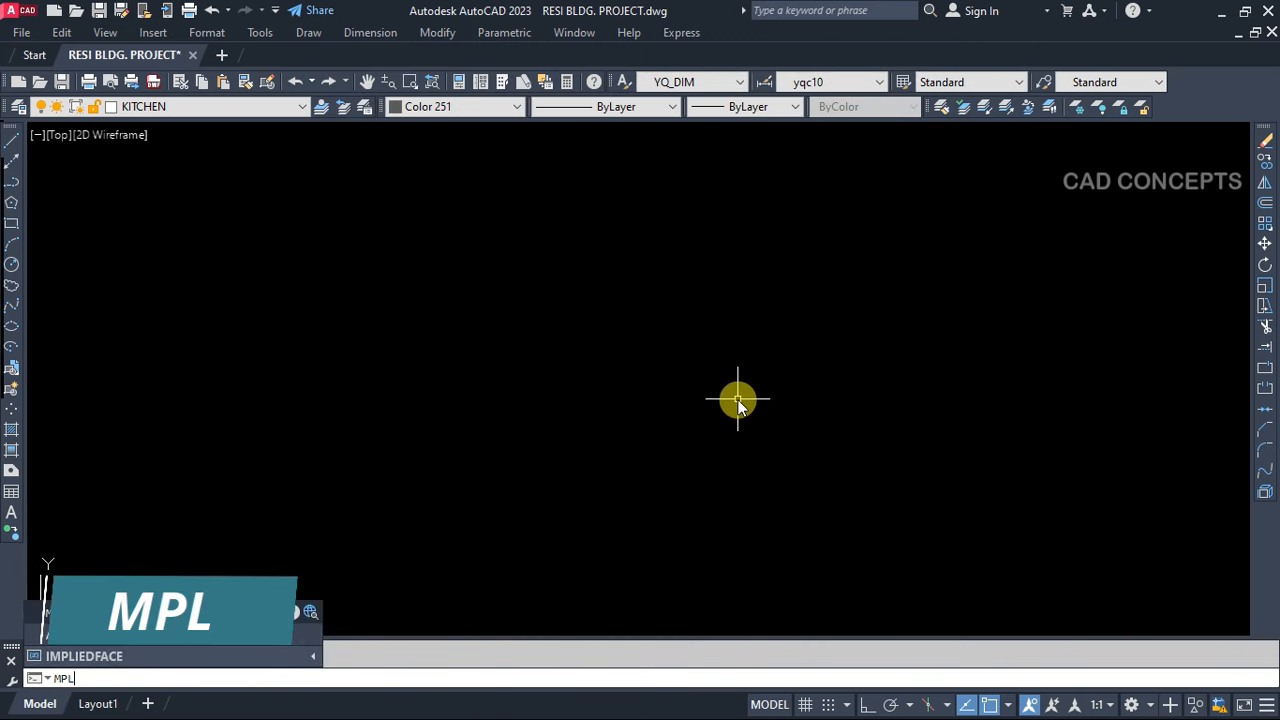
{"action": "key", "text": "Return"}
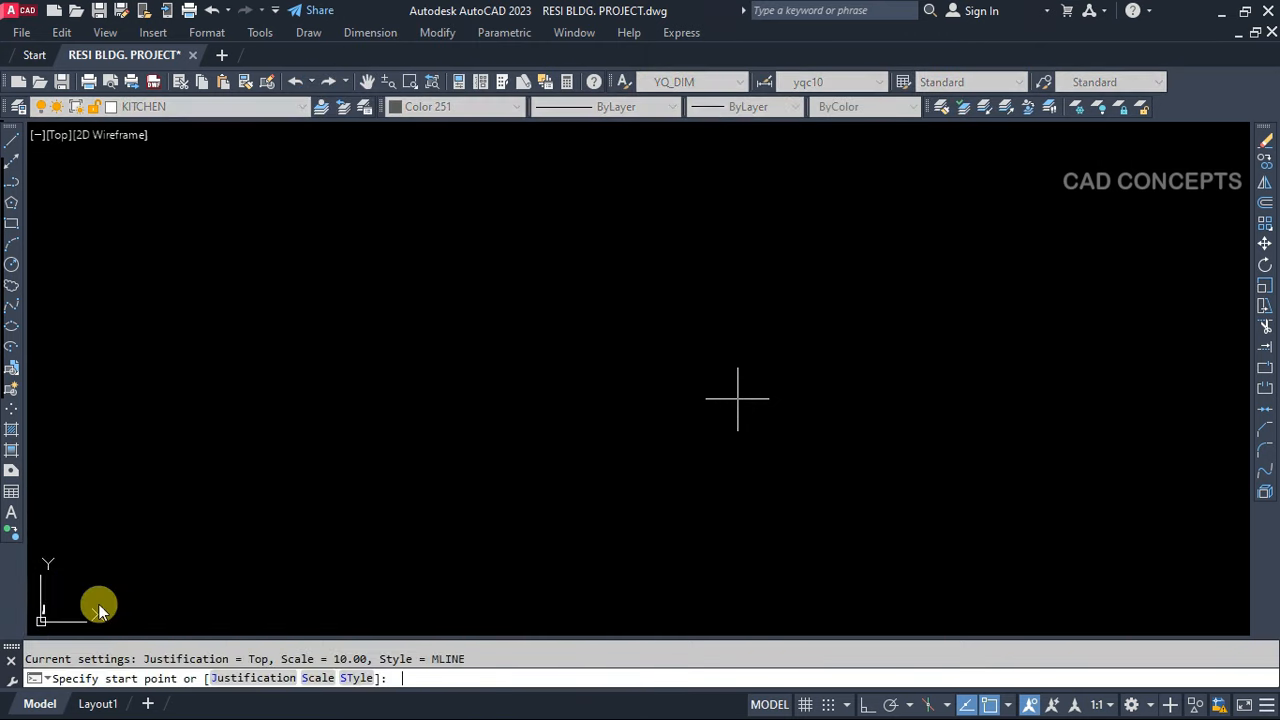
{"action": "left_click", "coordinate": [228, 680]}
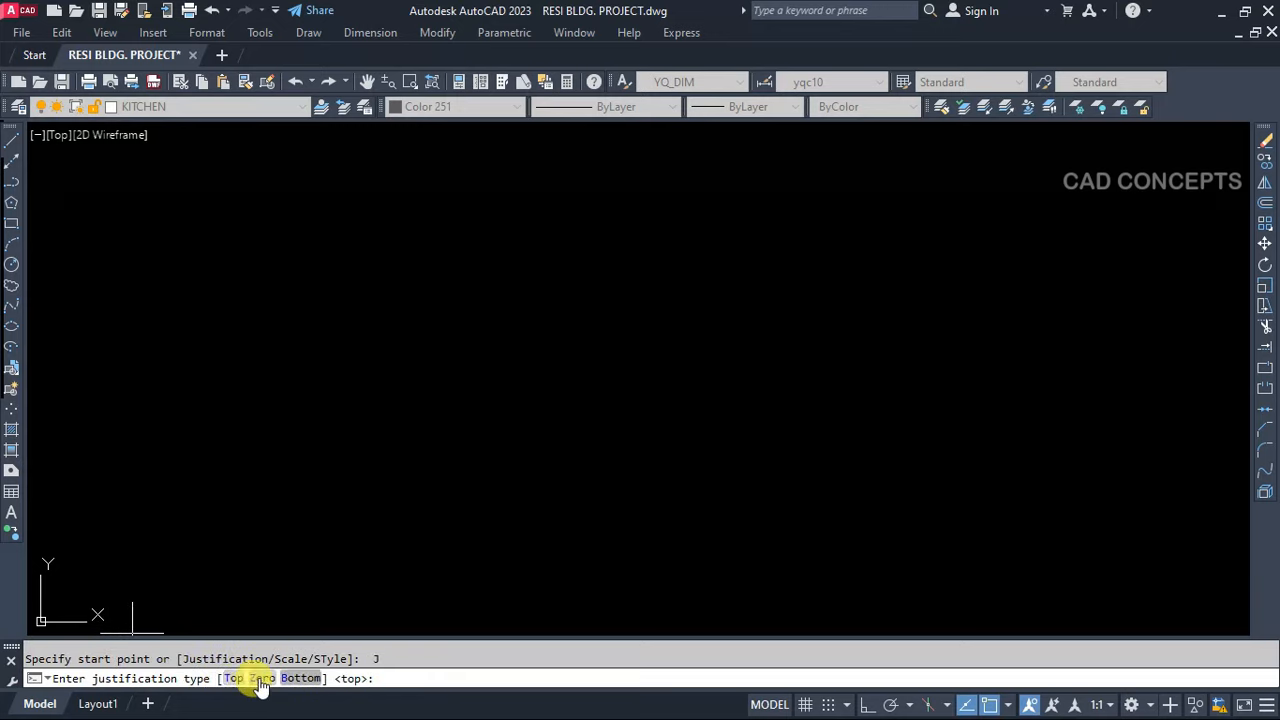
{"action": "left_click", "coordinate": [233, 679]}
{"action": "left_click", "coordinate": [308, 678]}
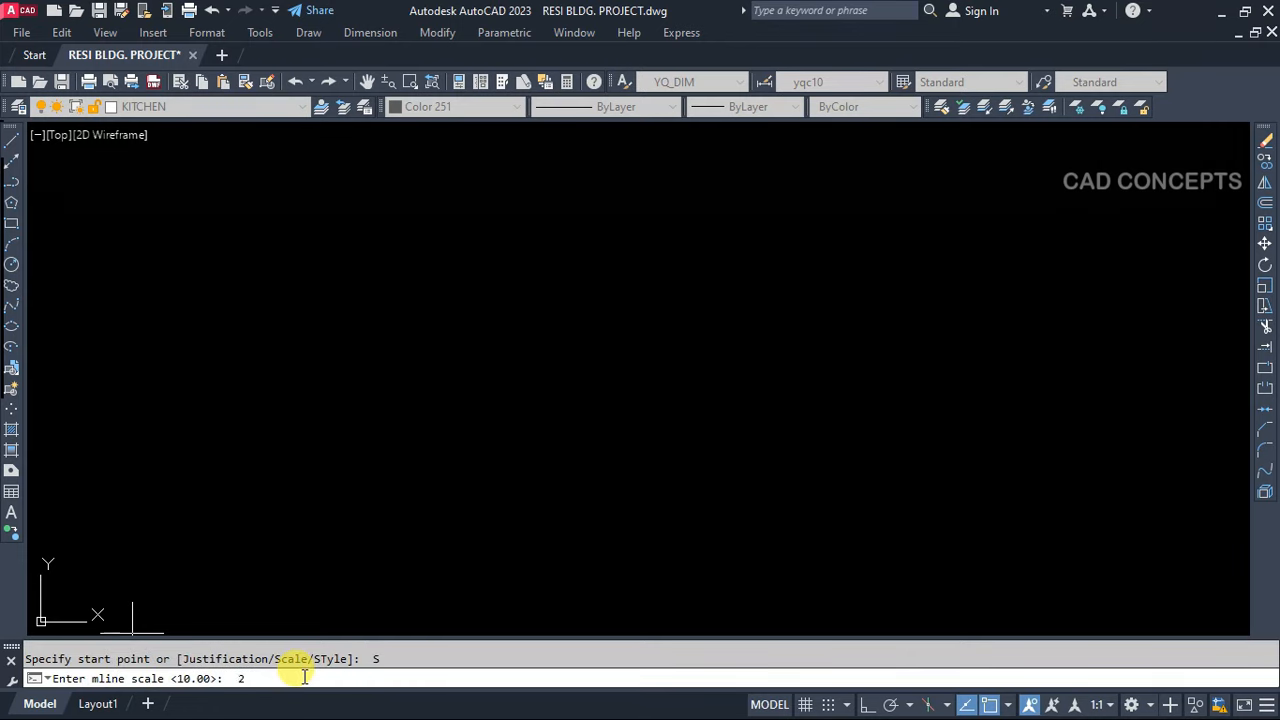
{"action": "type", "text": "25"}
{"action": "key", "text": "Return"}
{"action": "left_click", "coordinate": [352, 679]}
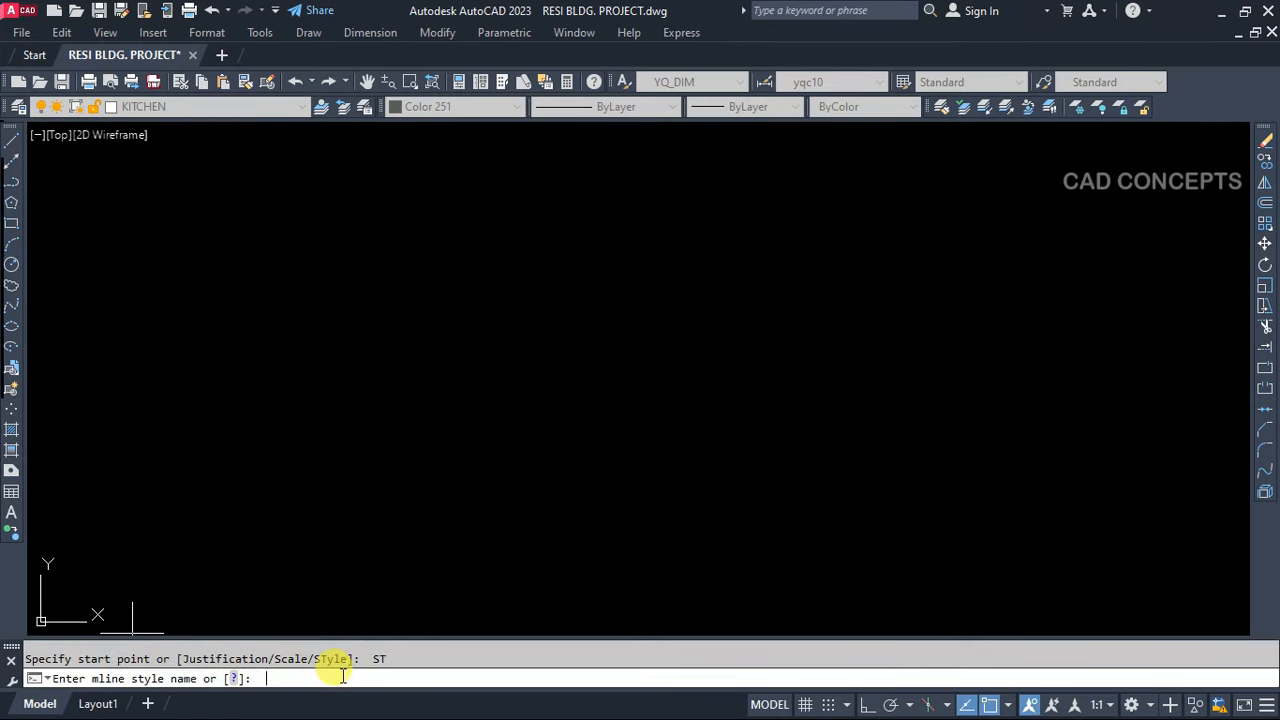
{"action": "left_click", "coordinate": [234, 679]}
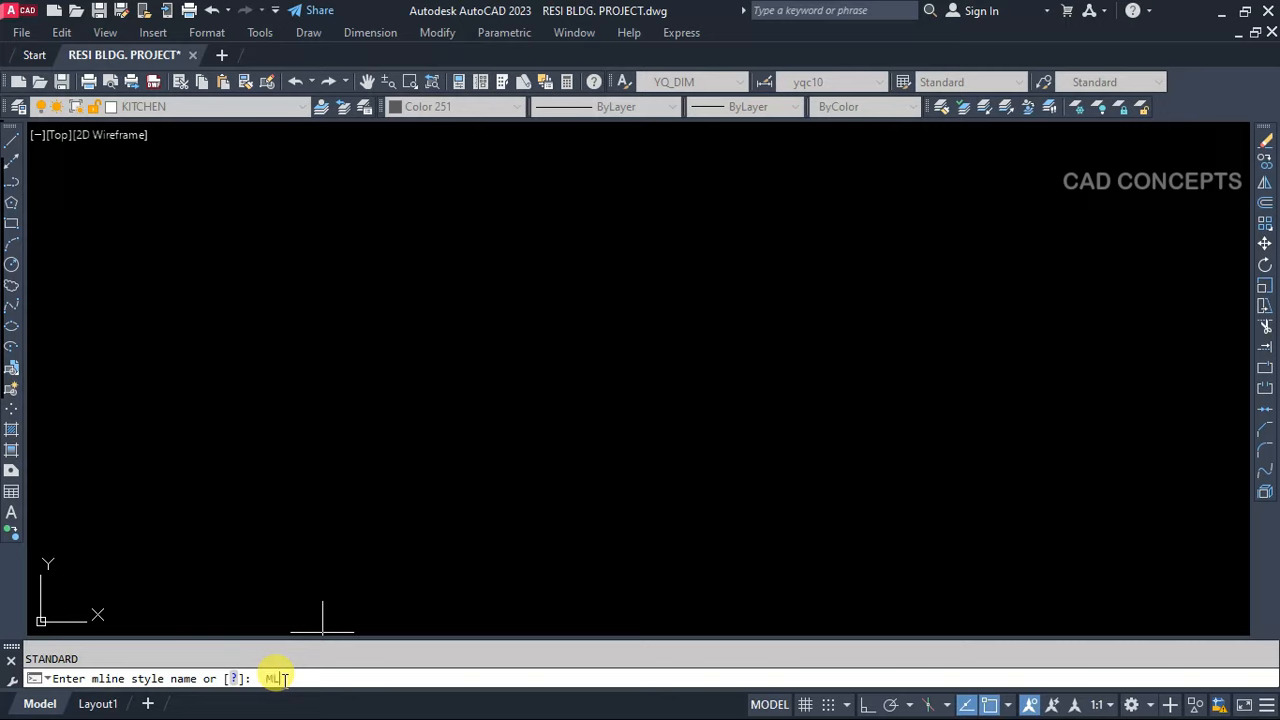
{"action": "key", "text": "Return"}
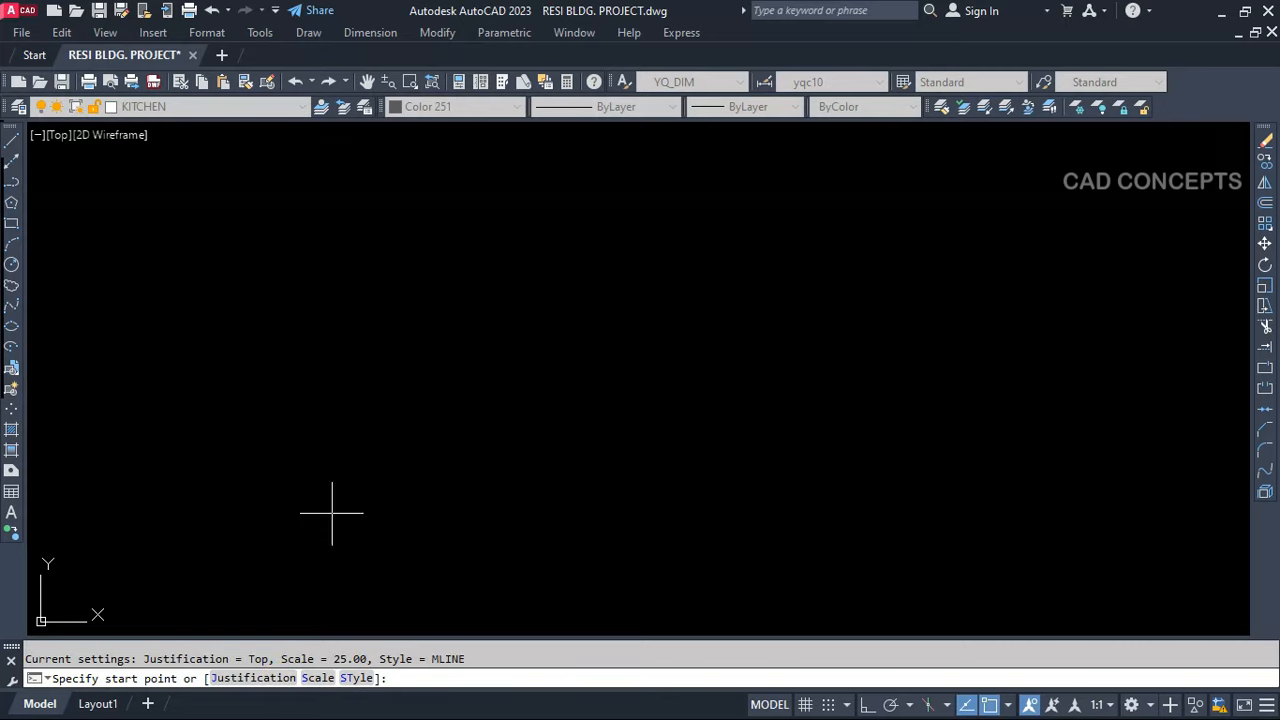
Draw a winding multiline with right-angled turns and ortho on, undoing the last unwanted action and finishing with the path open
{"action": "left_click", "coordinate": [866, 705]}
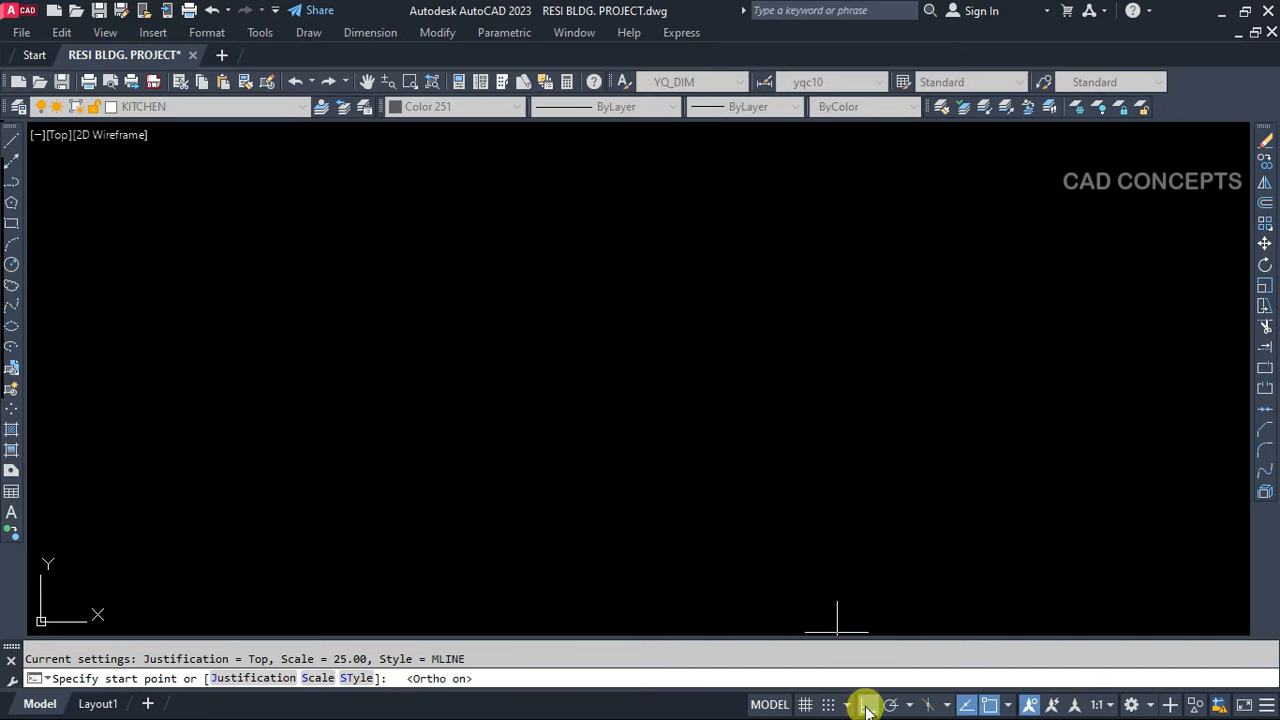
{"action": "left_click", "coordinate": [313, 600]}
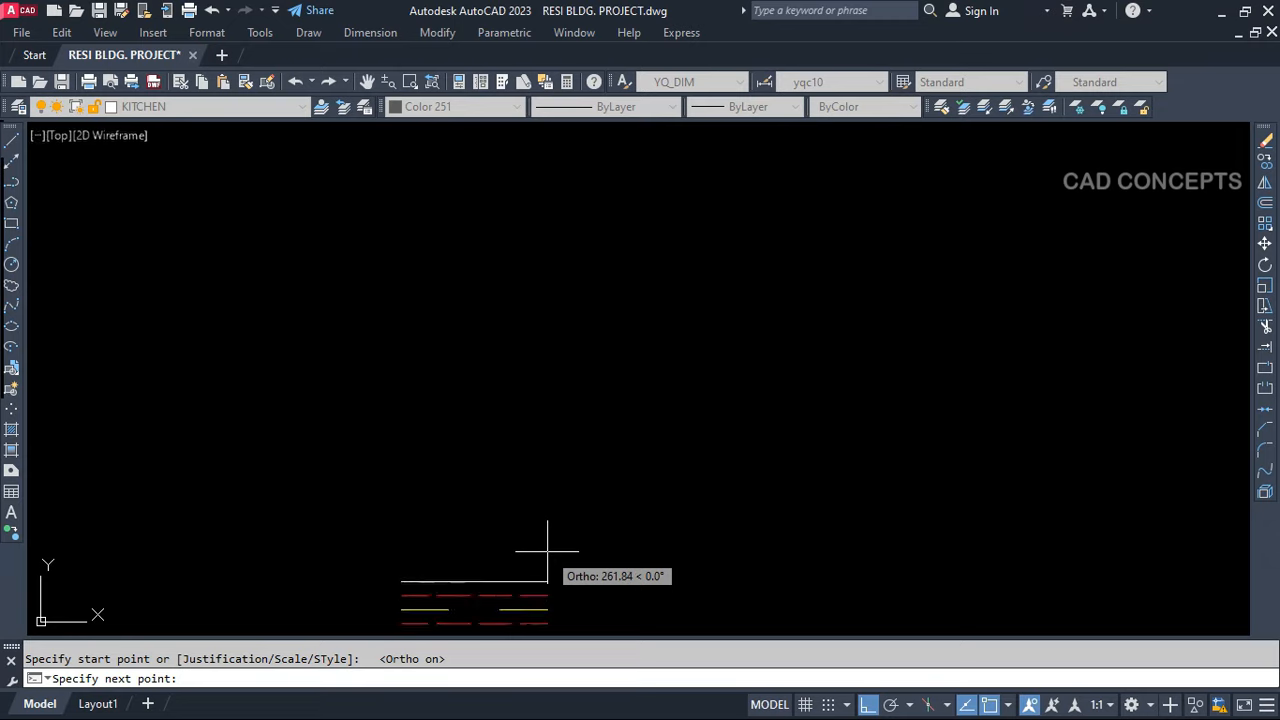
{"action": "left_click", "coordinate": [1029, 586]}
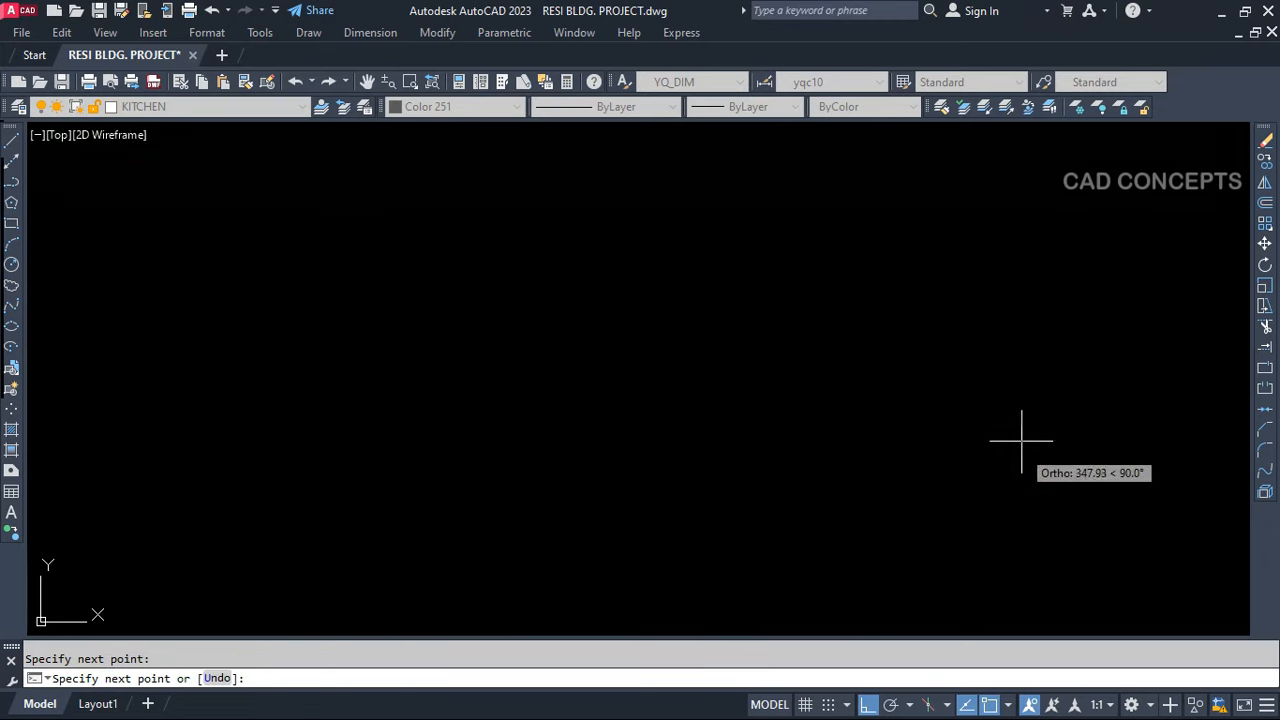
{"action": "left_click", "coordinate": [1025, 252]}
{"action": "left_click", "coordinate": [897, 262]}
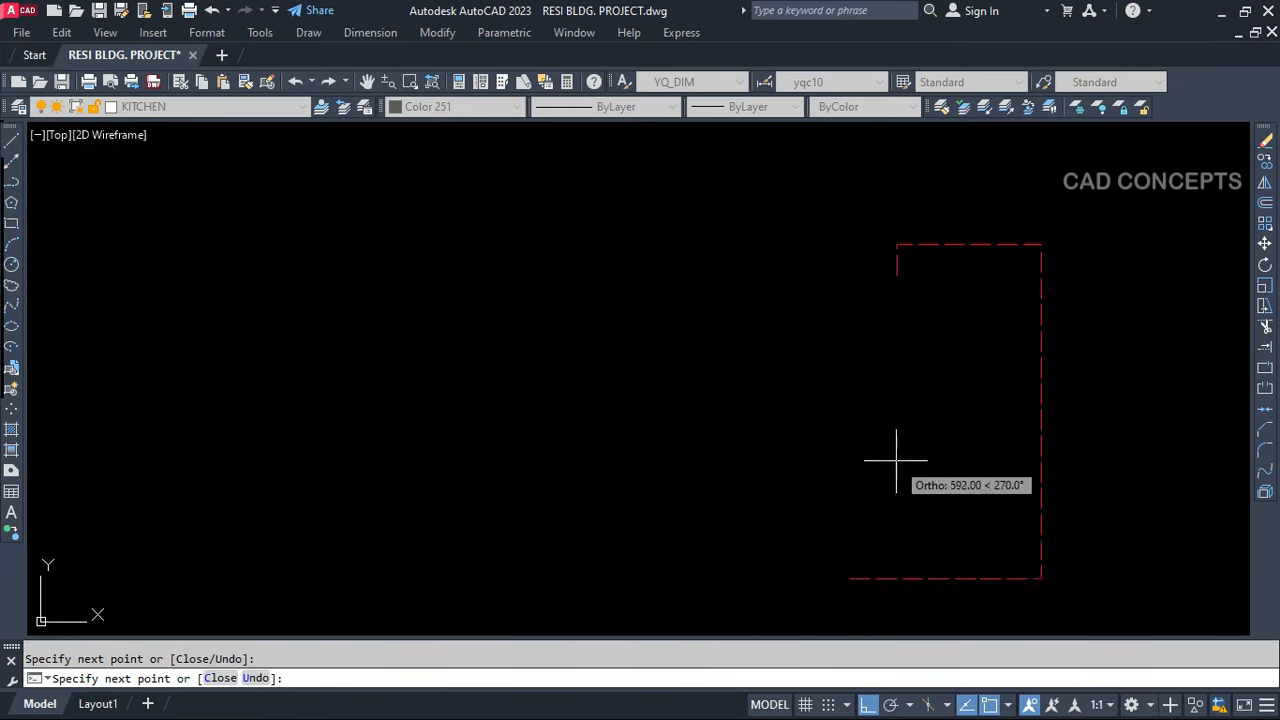
{"action": "left_click", "coordinate": [890, 463]}
{"action": "left_click", "coordinate": [289, 505]}
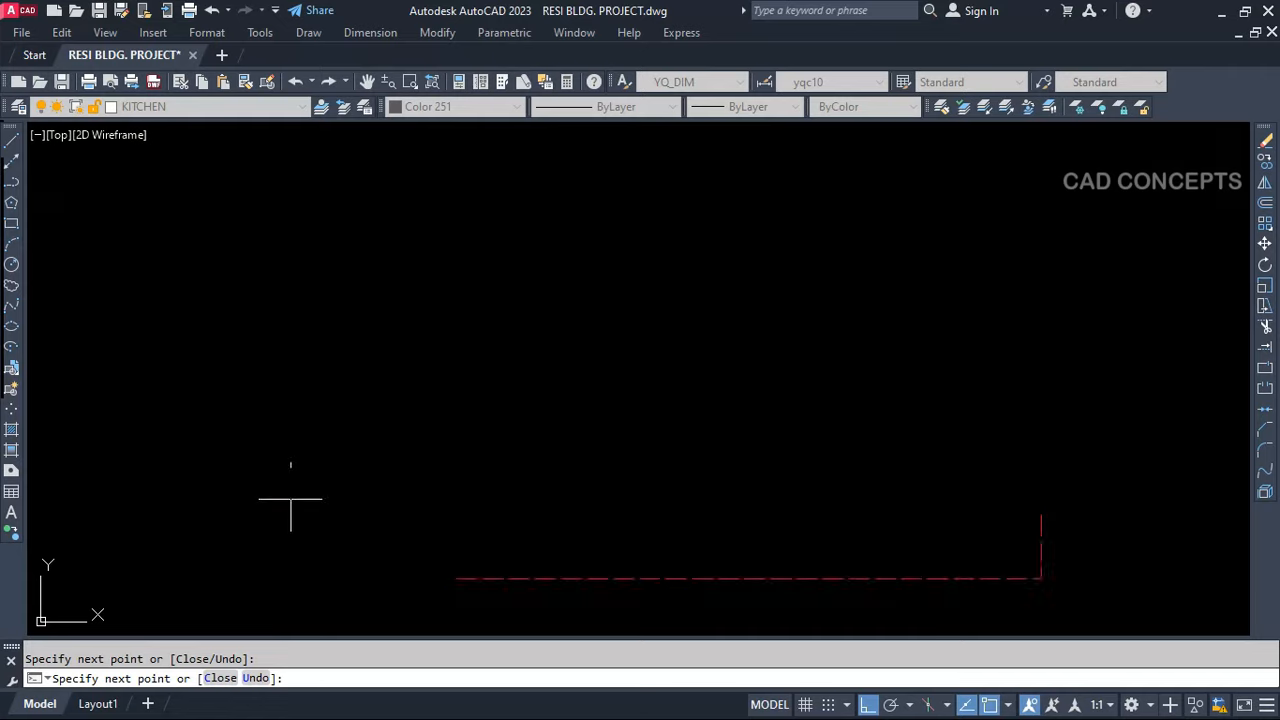
{"action": "left_click", "coordinate": [280, 588]}
{"action": "left_click", "coordinate": [135, 588]}
{"action": "left_click", "coordinate": [130, 278]}
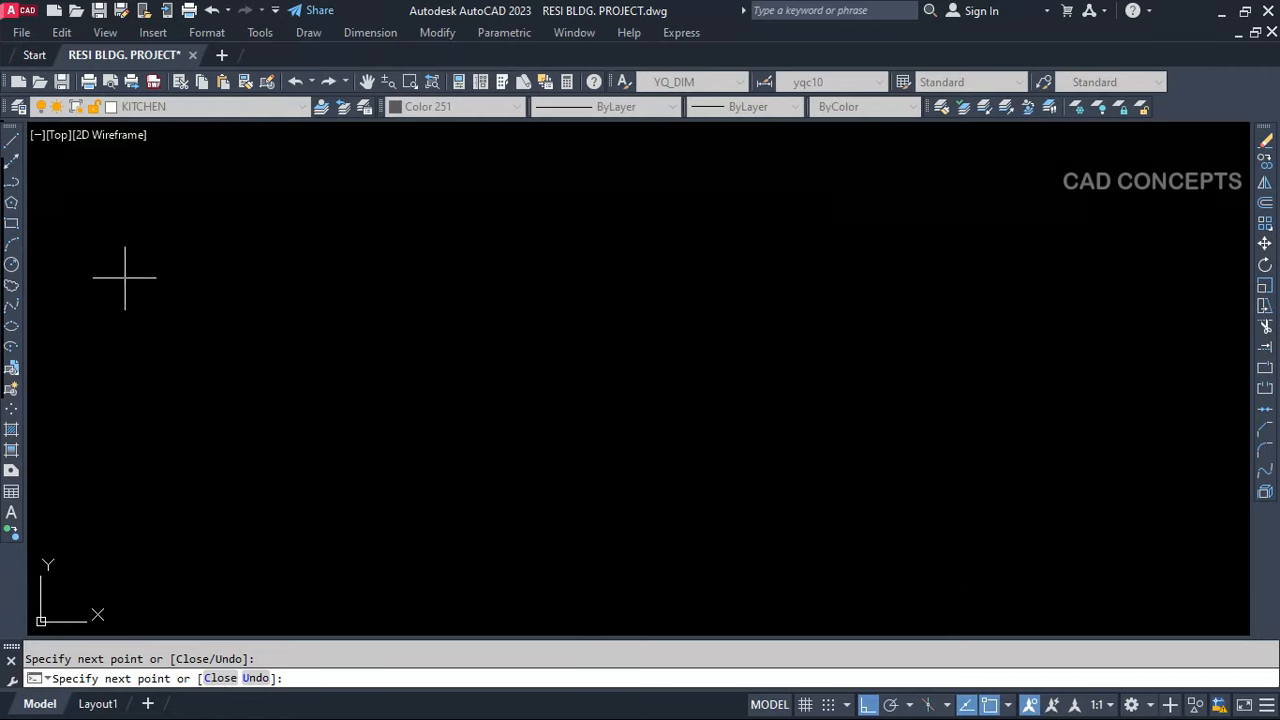
{"action": "left_click", "coordinate": [477, 278]}
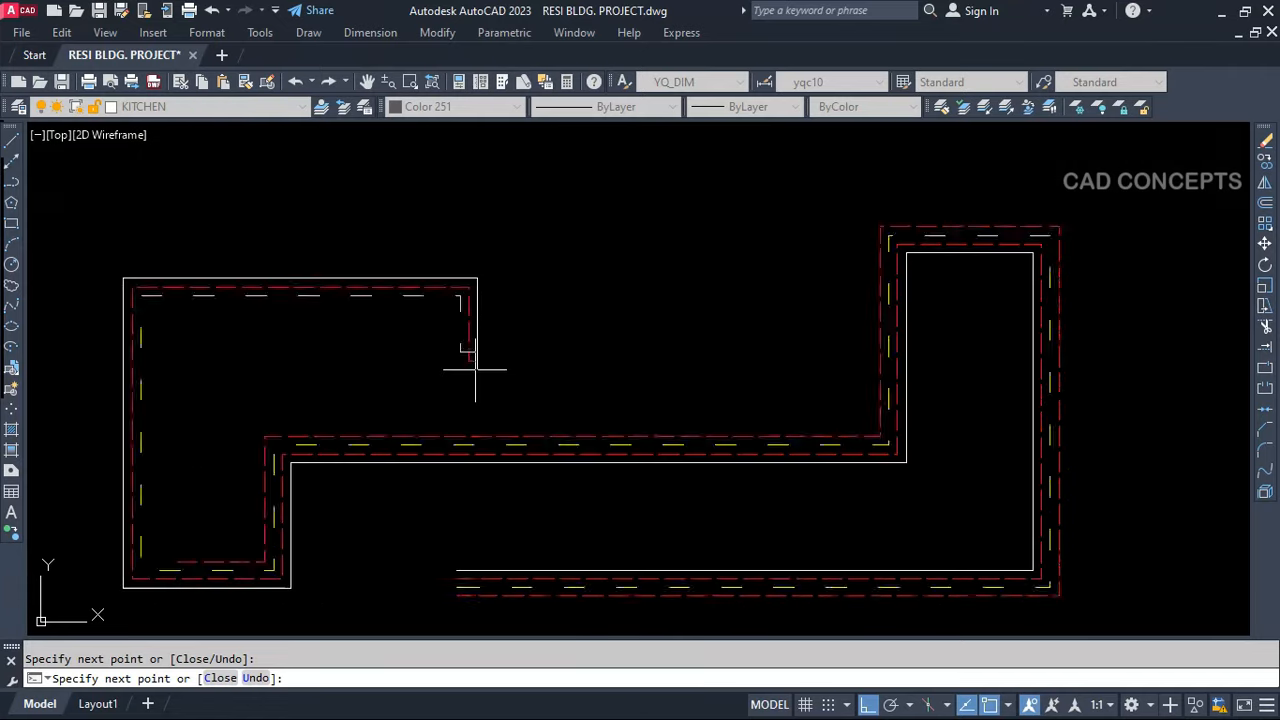
{"action": "left_click", "coordinate": [477, 369]}
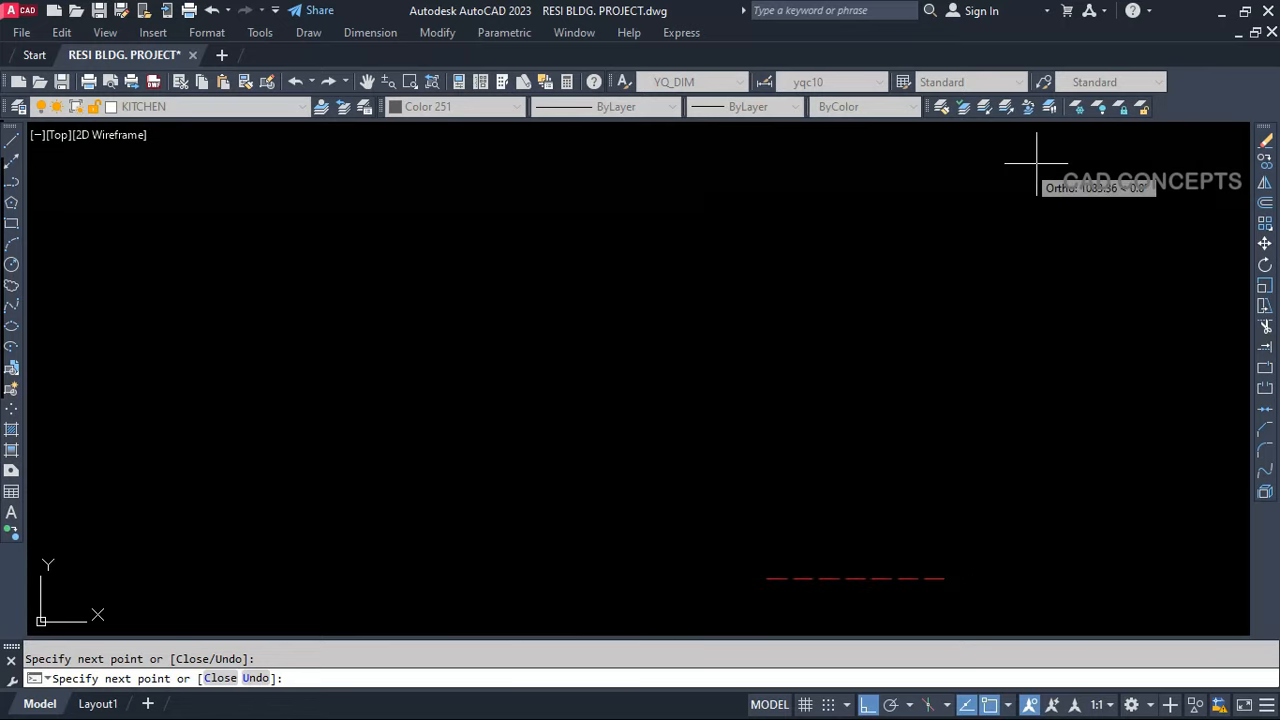
{"action": "left_click", "coordinate": [1092, 164]}
{"action": "left_click", "coordinate": [1136, 461]}
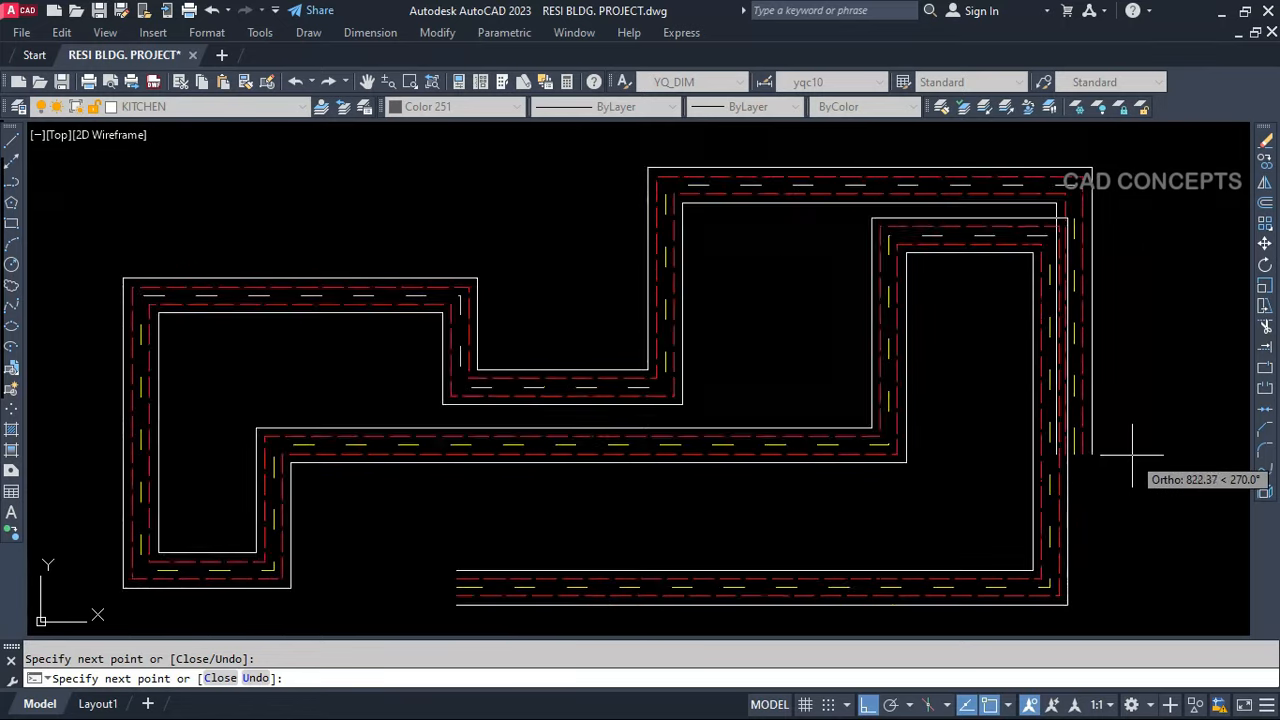
{"action": "key", "text": "ctrl+z"}
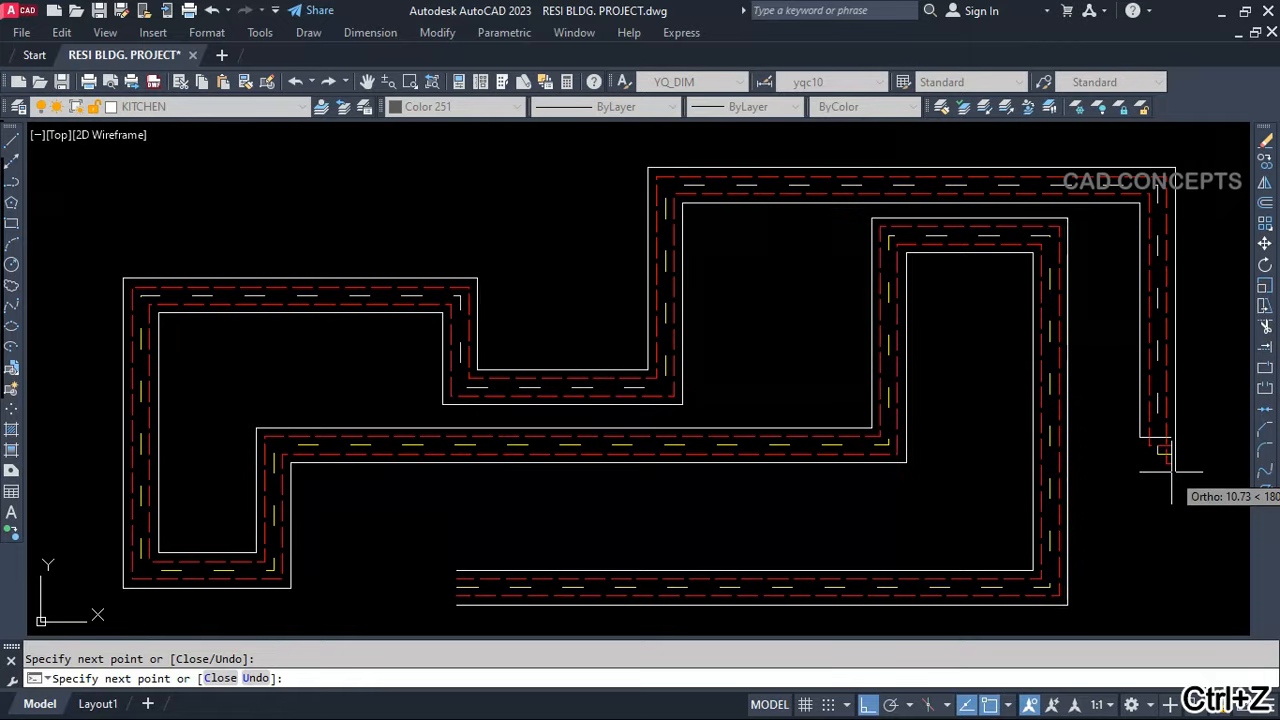
{"action": "key", "text": "Return"}
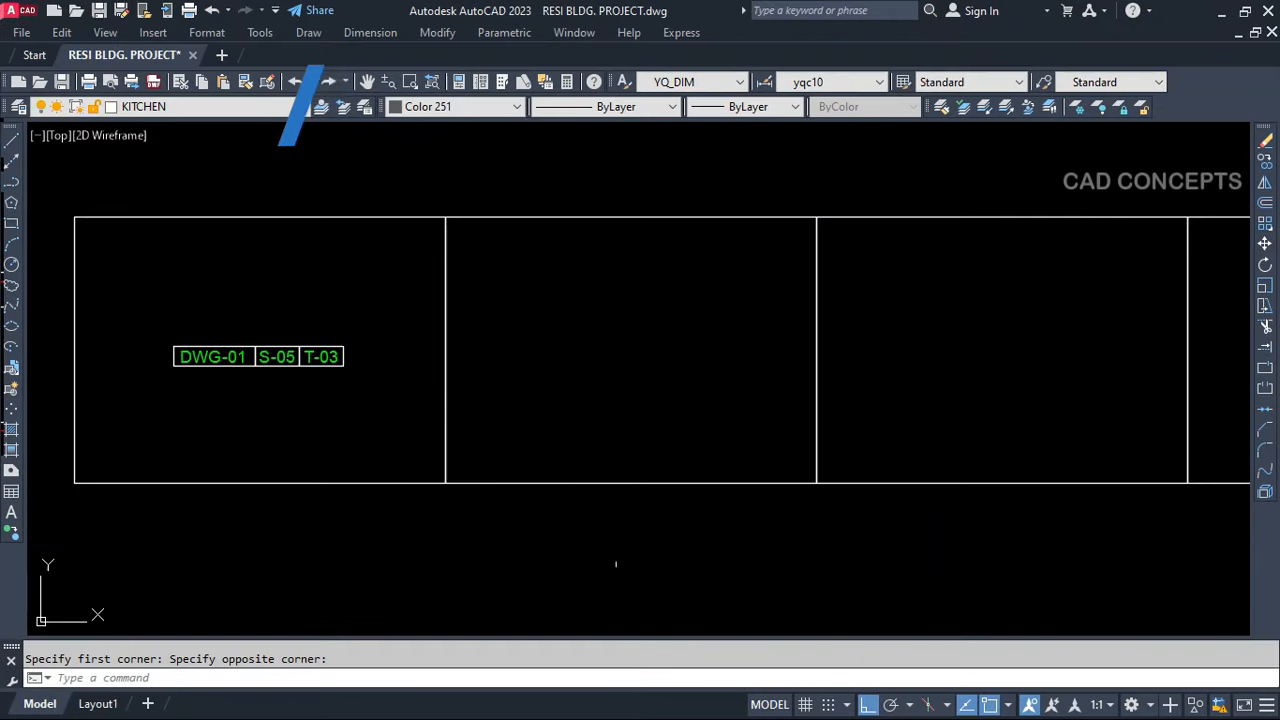
{"action": "scroll", "coordinate": [387, 437], "scroll_direction": "down", "scroll_amount": 2}
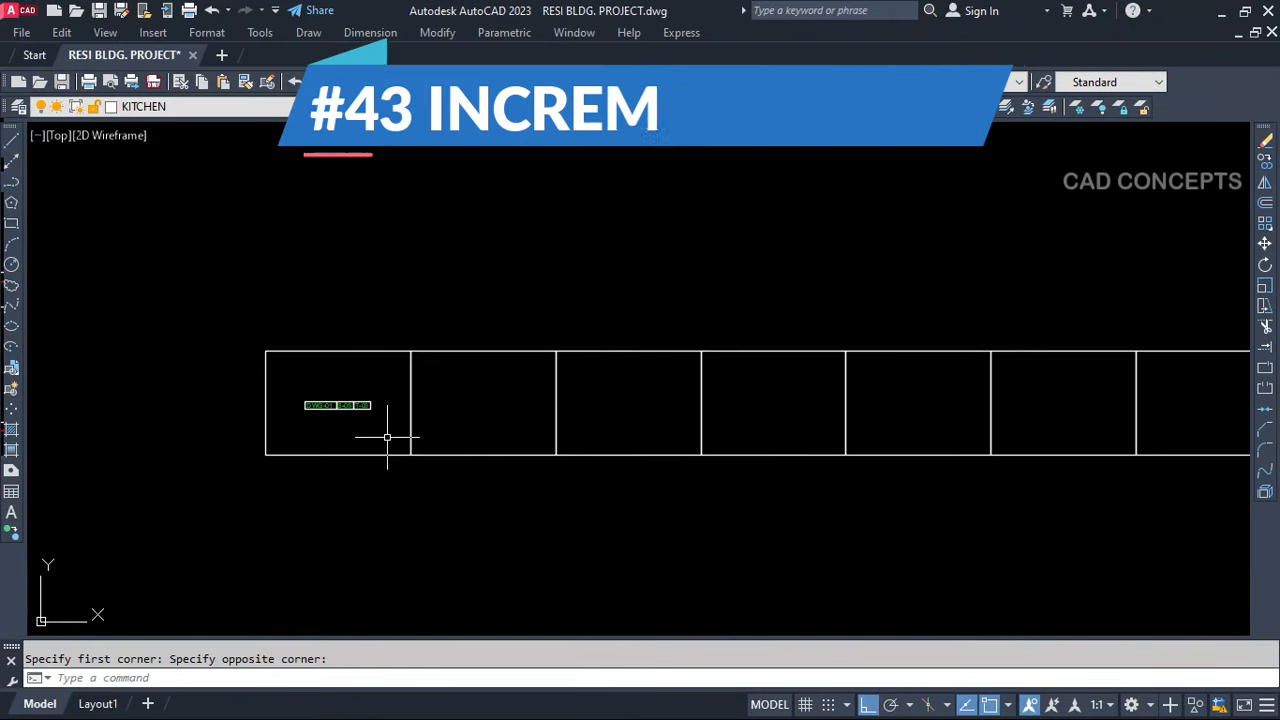
{"action": "middle_click_drag", "start_coordinate": [712, 481], "coordinate": [509, 463]}
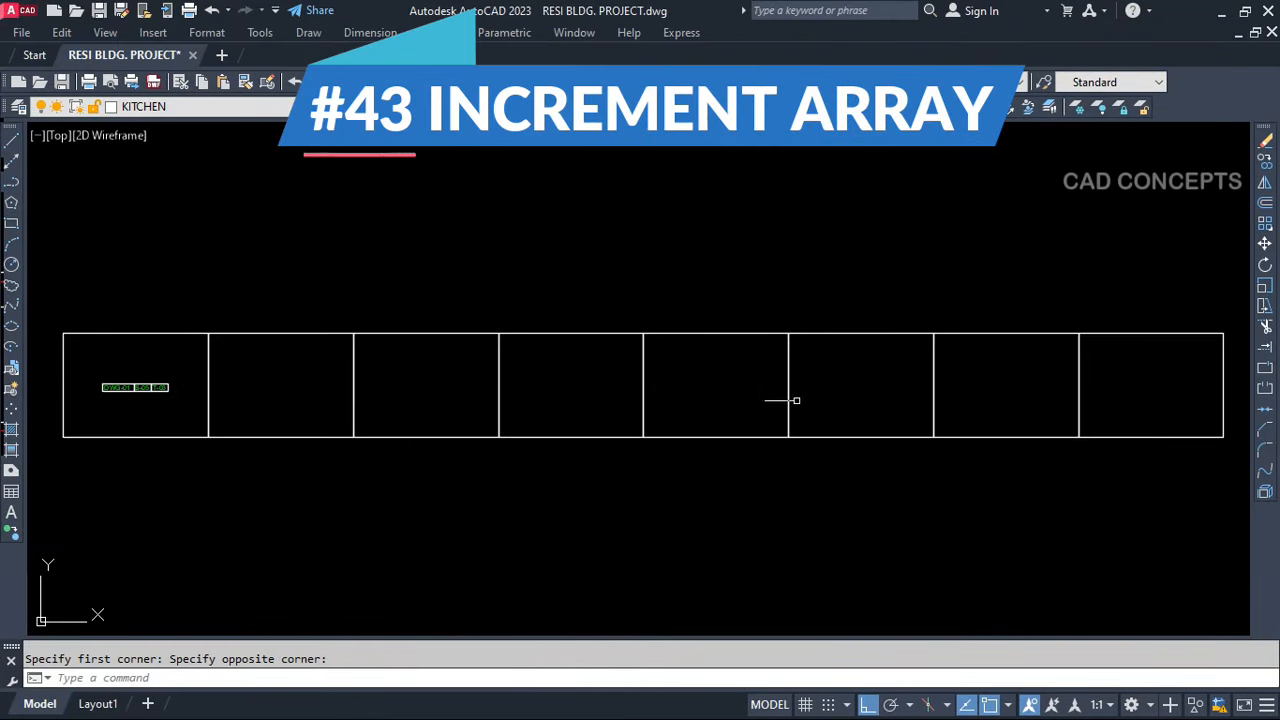
{"action": "scroll", "coordinate": [154, 399], "scroll_direction": "up", "scroll_amount": 8}
{"action": "middle_click_drag", "start_coordinate": [114, 391], "coordinate": [391, 374]}
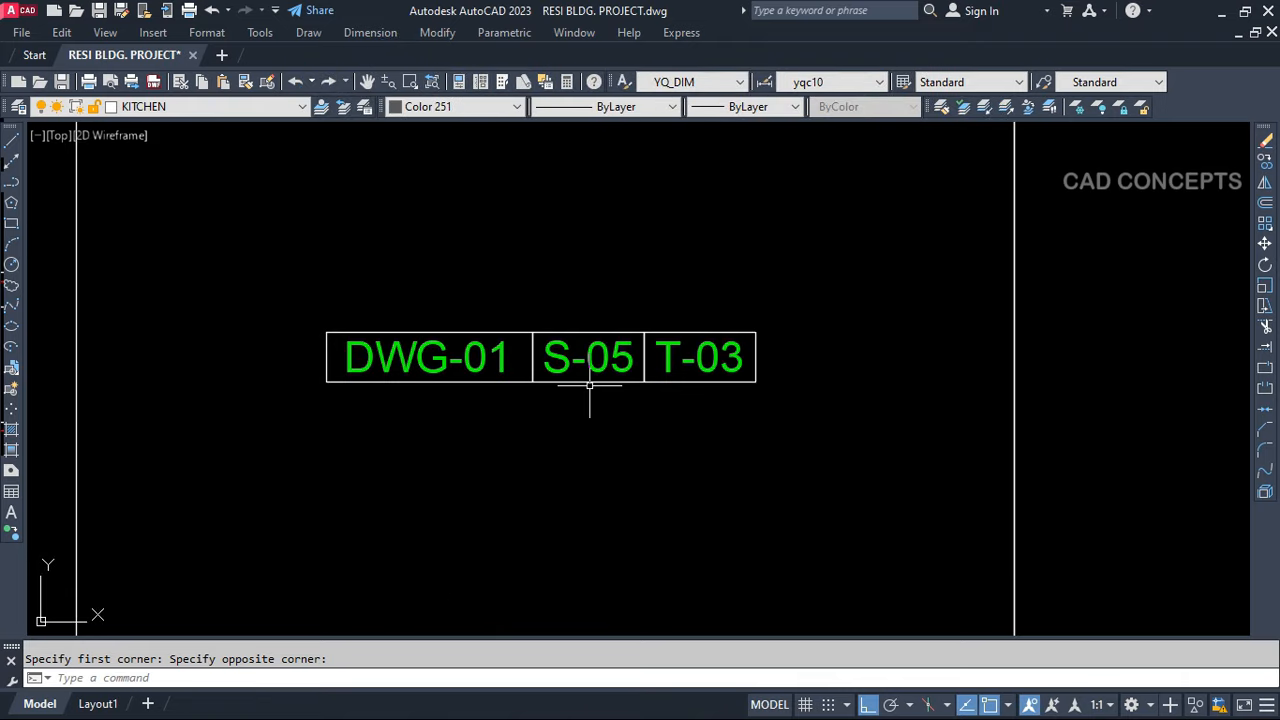
Array the DWG-01, S-05, T-03 label across the row of frames with INCARRAYD, using an increment of 1 and one frame width as spacing
{"action": "scroll", "coordinate": [101, 415], "scroll_direction": "down", "scroll_amount": 5}
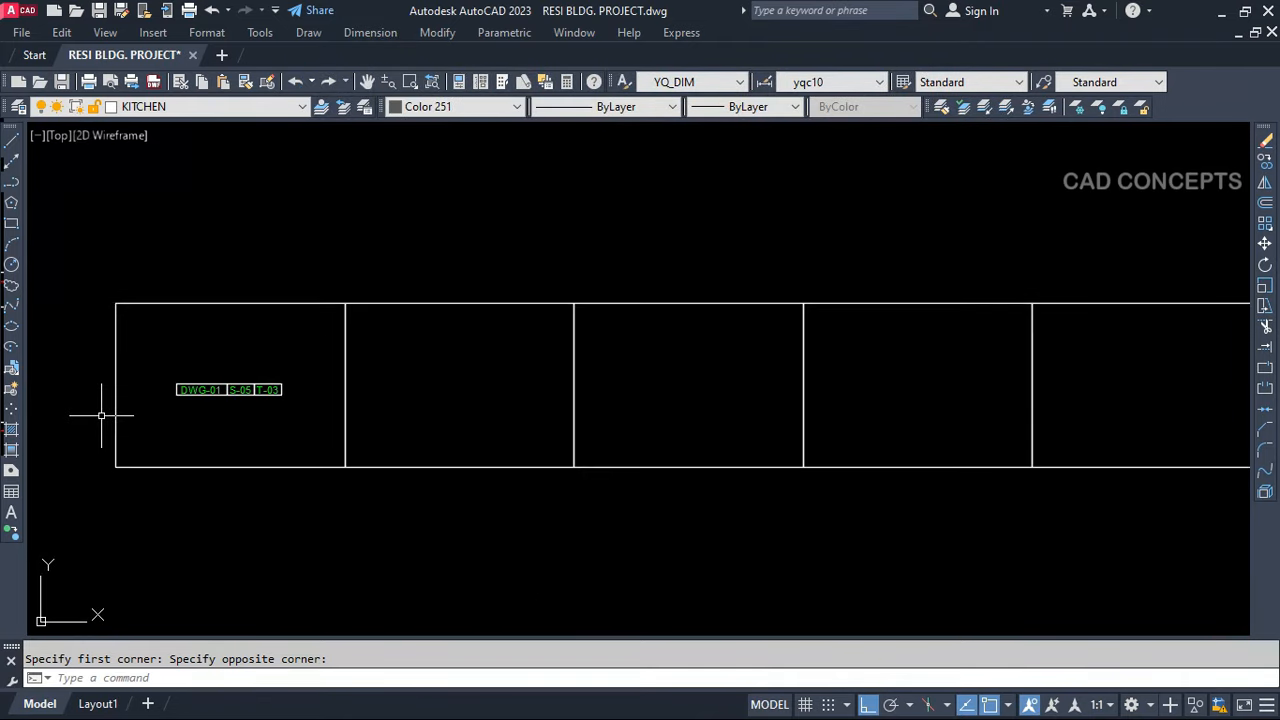
{"action": "scroll", "coordinate": [121, 381], "scroll_direction": "down", "scroll_amount": 3}
{"action": "scroll", "coordinate": [153, 389], "scroll_direction": "up", "scroll_amount": 4}
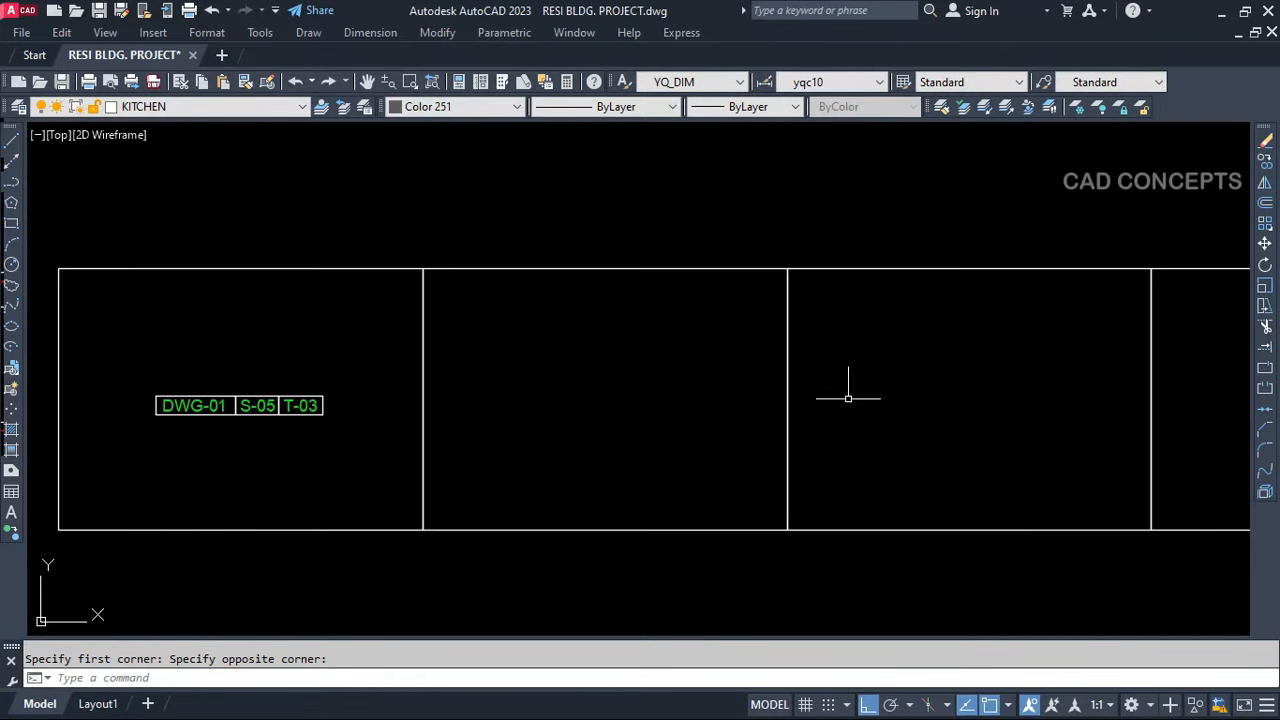
{"action": "scroll", "coordinate": [537, 423], "scroll_direction": "down", "scroll_amount": 4}
{"action": "middle_click_drag", "start_coordinate": [1159, 410], "coordinate": [870, 406]}
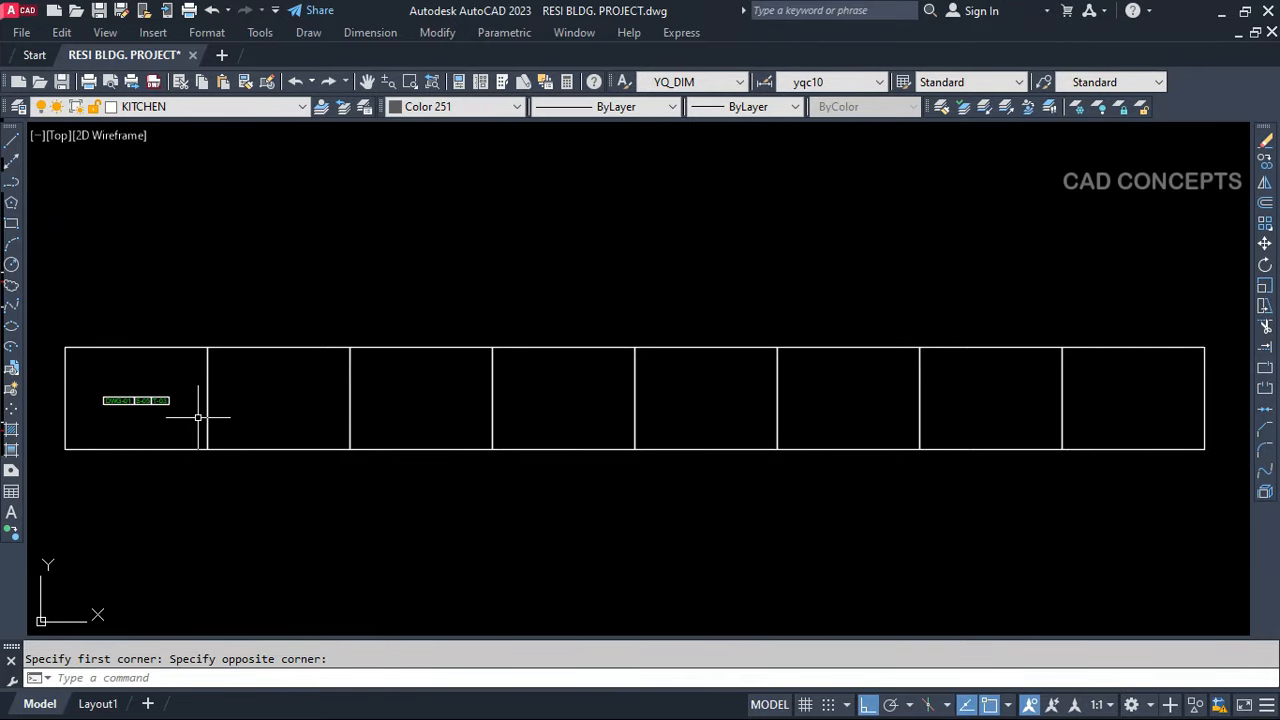
{"action": "type", "text": "CARRAYD"}
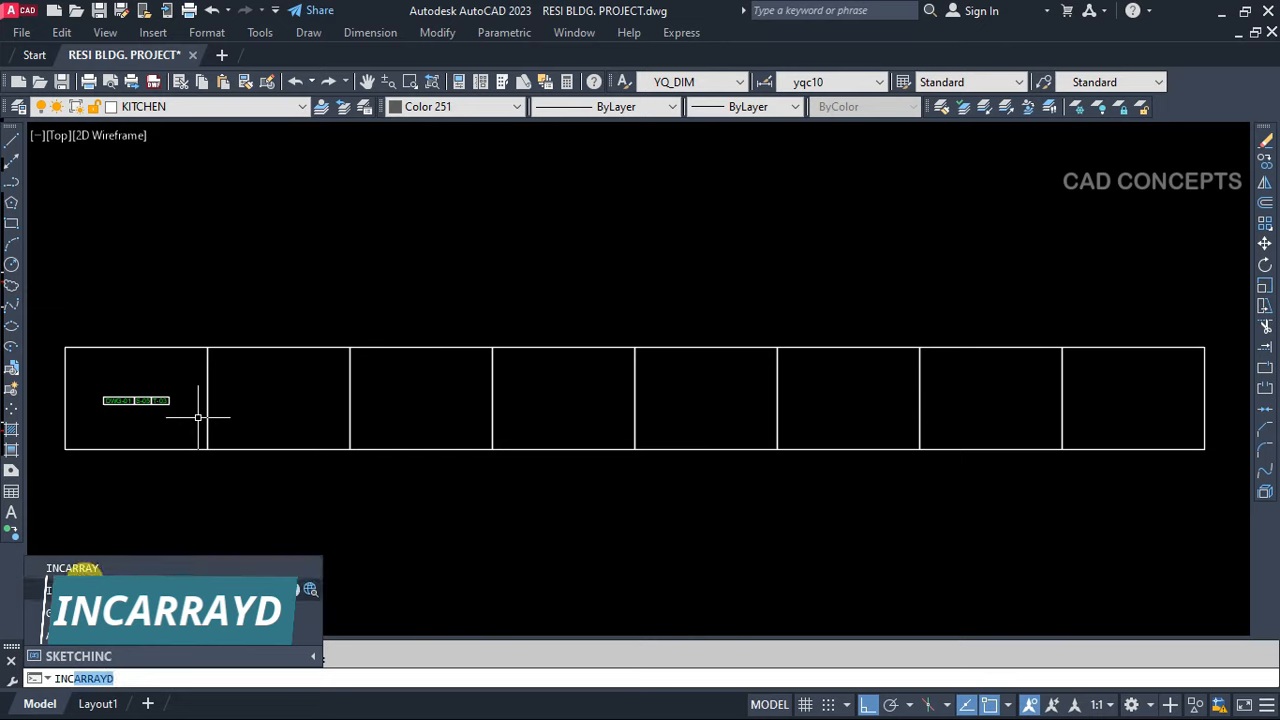
{"action": "left_click", "coordinate": [84, 568]}
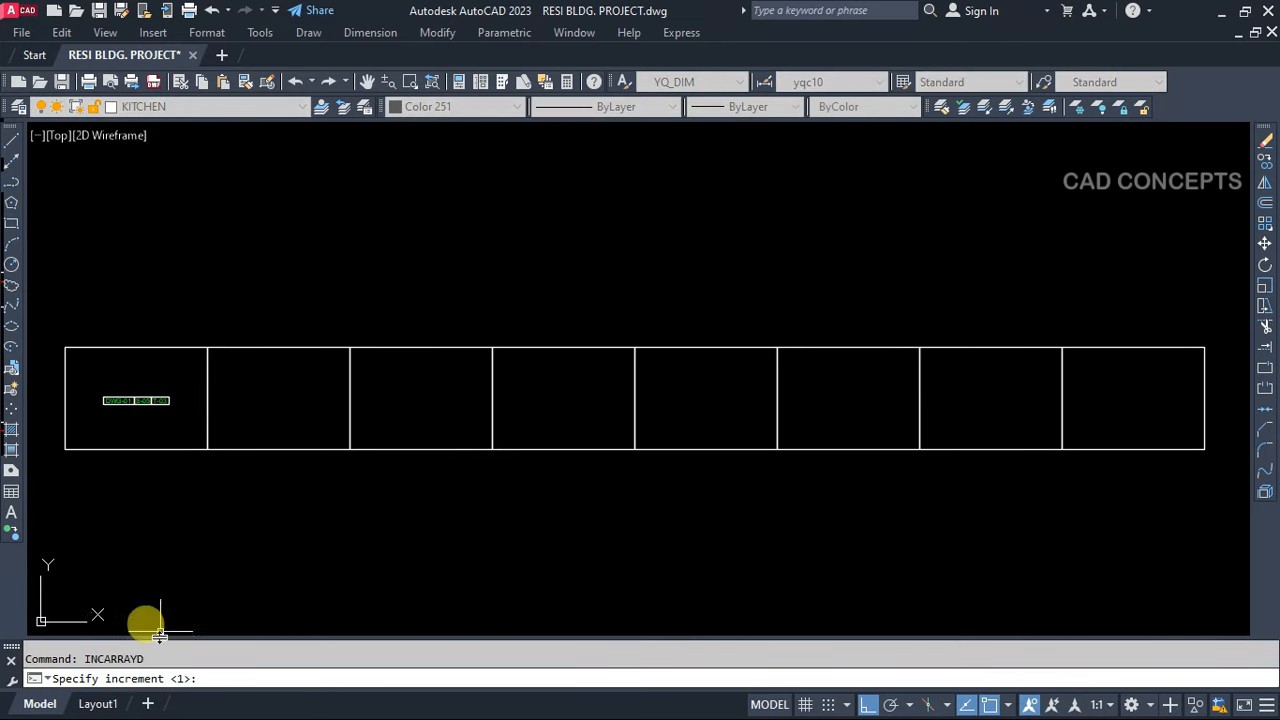
{"action": "type", "text": "1"}
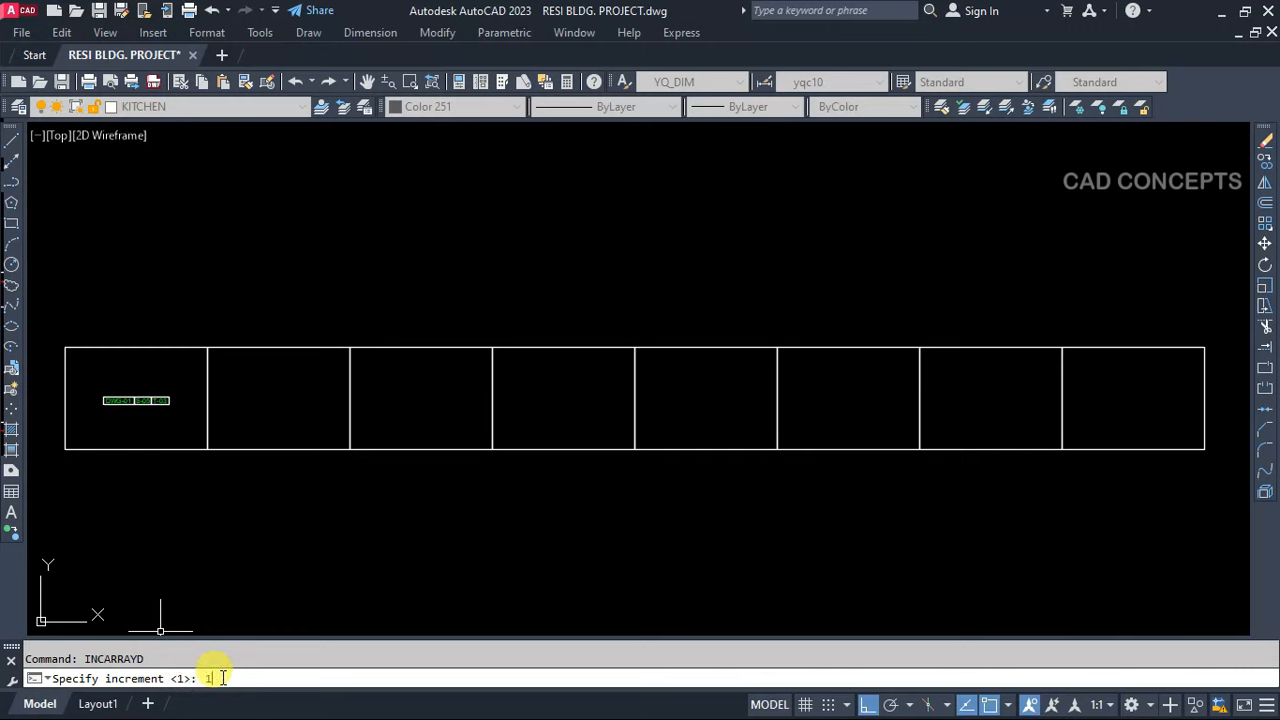
{"action": "key", "text": "Return"}
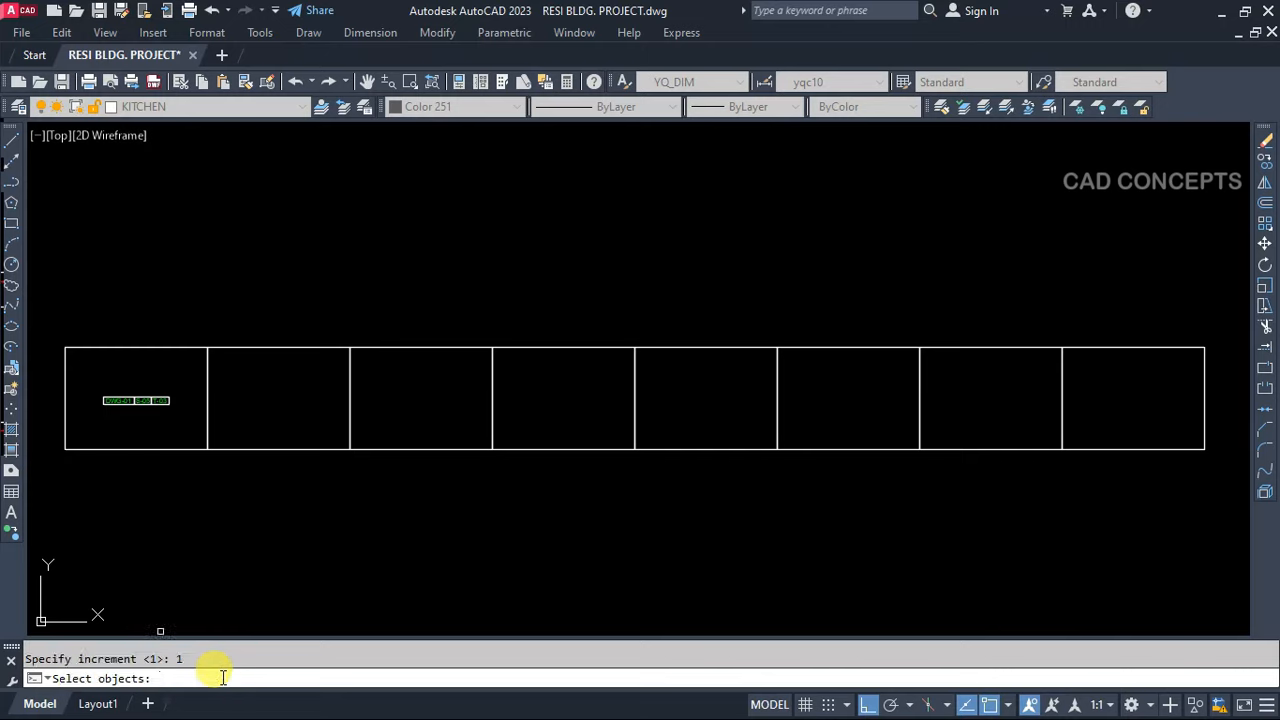
{"action": "left_click", "coordinate": [85, 403]}
{"action": "left_click", "coordinate": [196, 424]}
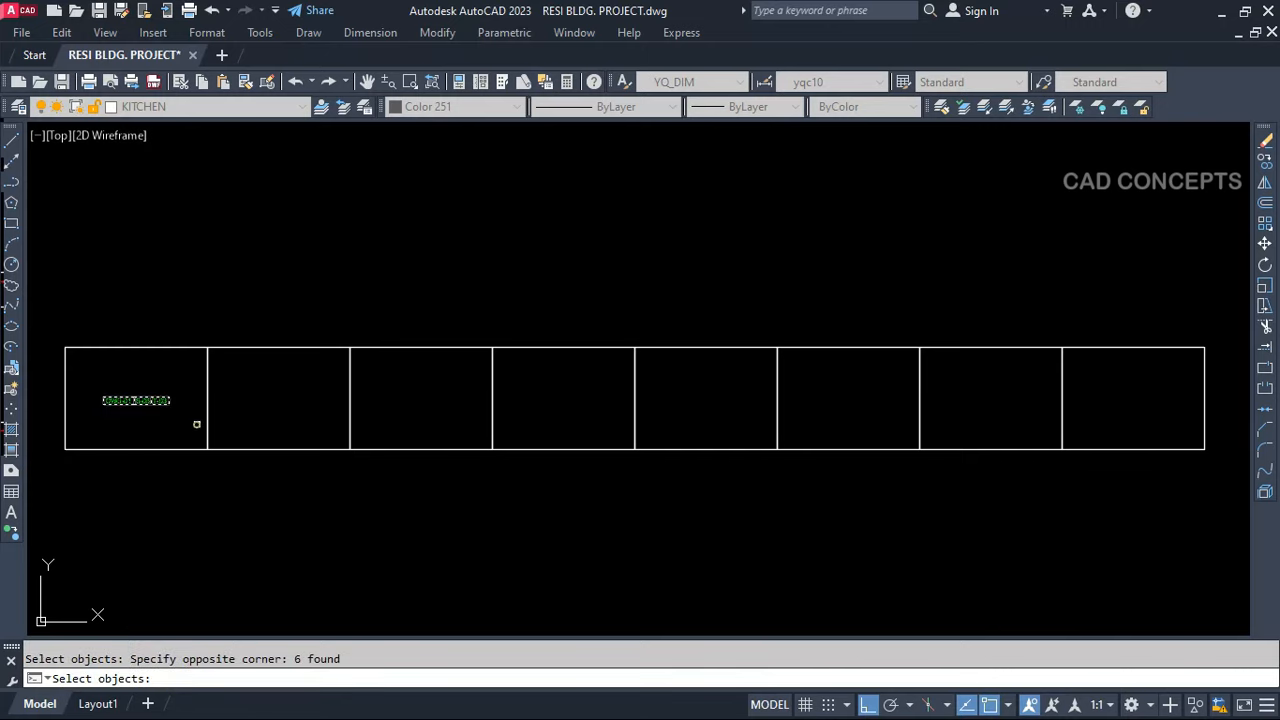
{"action": "key", "text": "Return"}
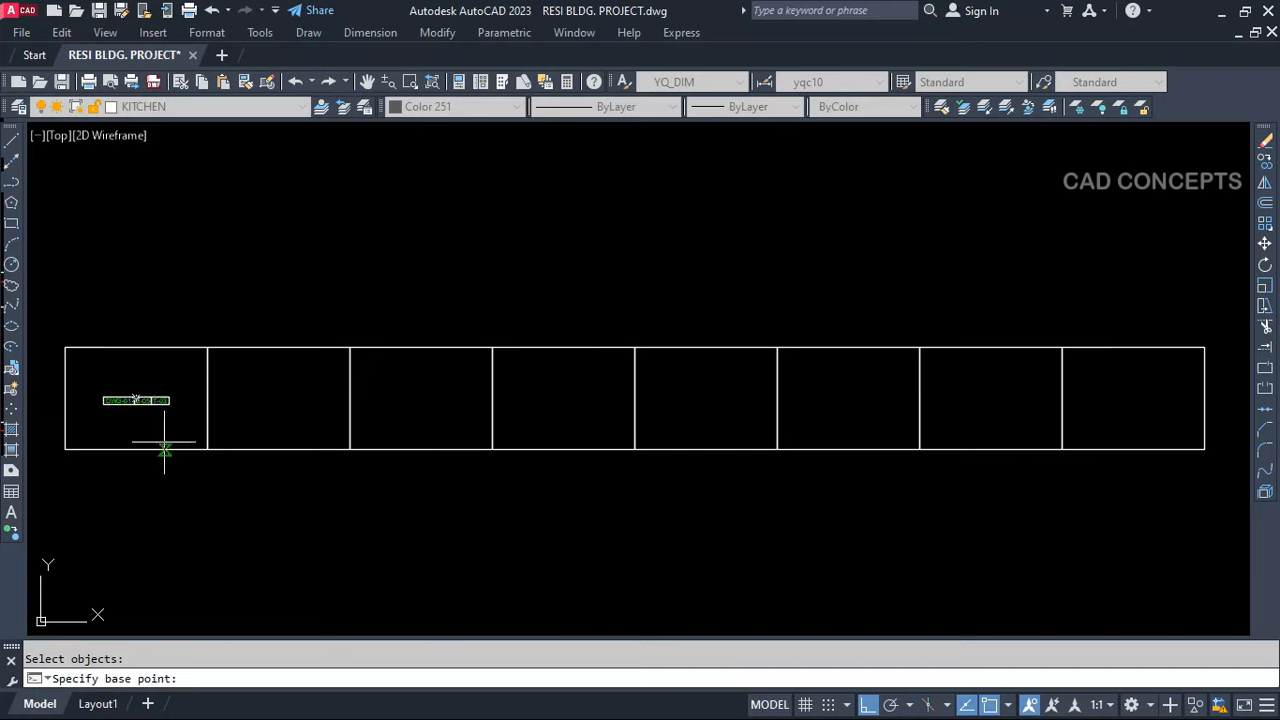
{"action": "left_click", "coordinate": [65, 450]}
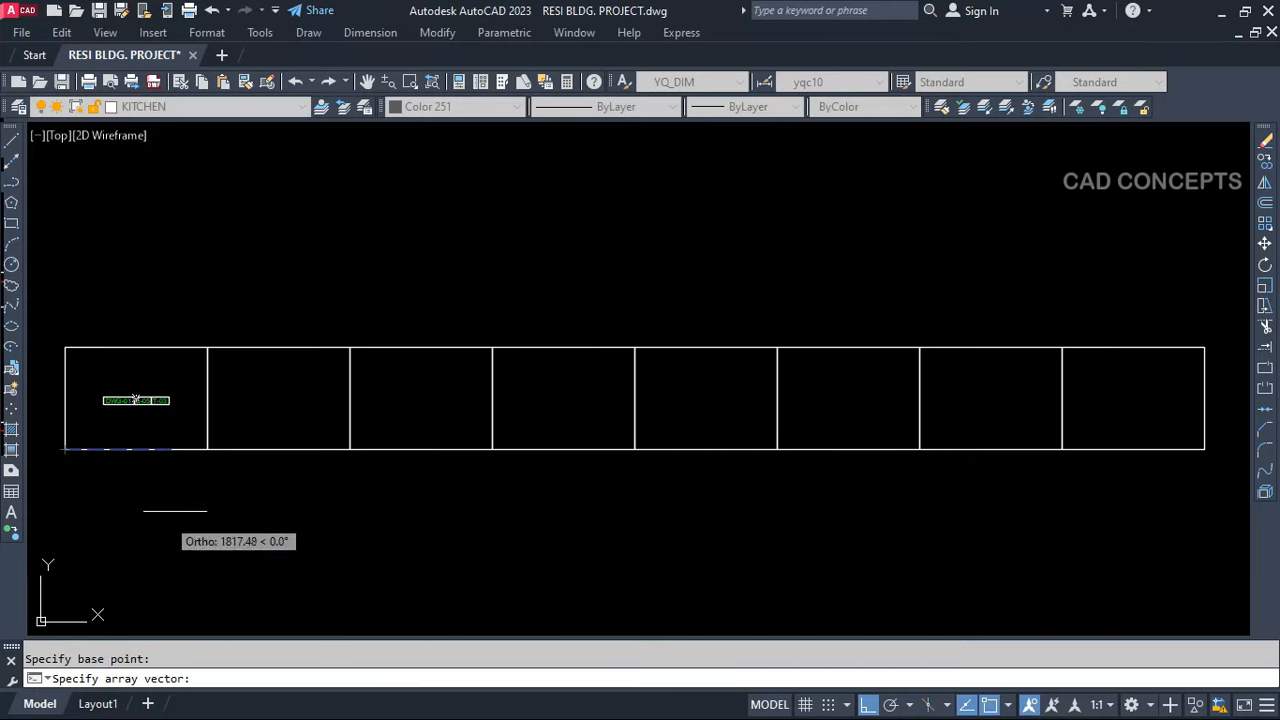
{"action": "left_click", "coordinate": [207, 449]}
{"action": "left_click", "coordinate": [404, 468]}
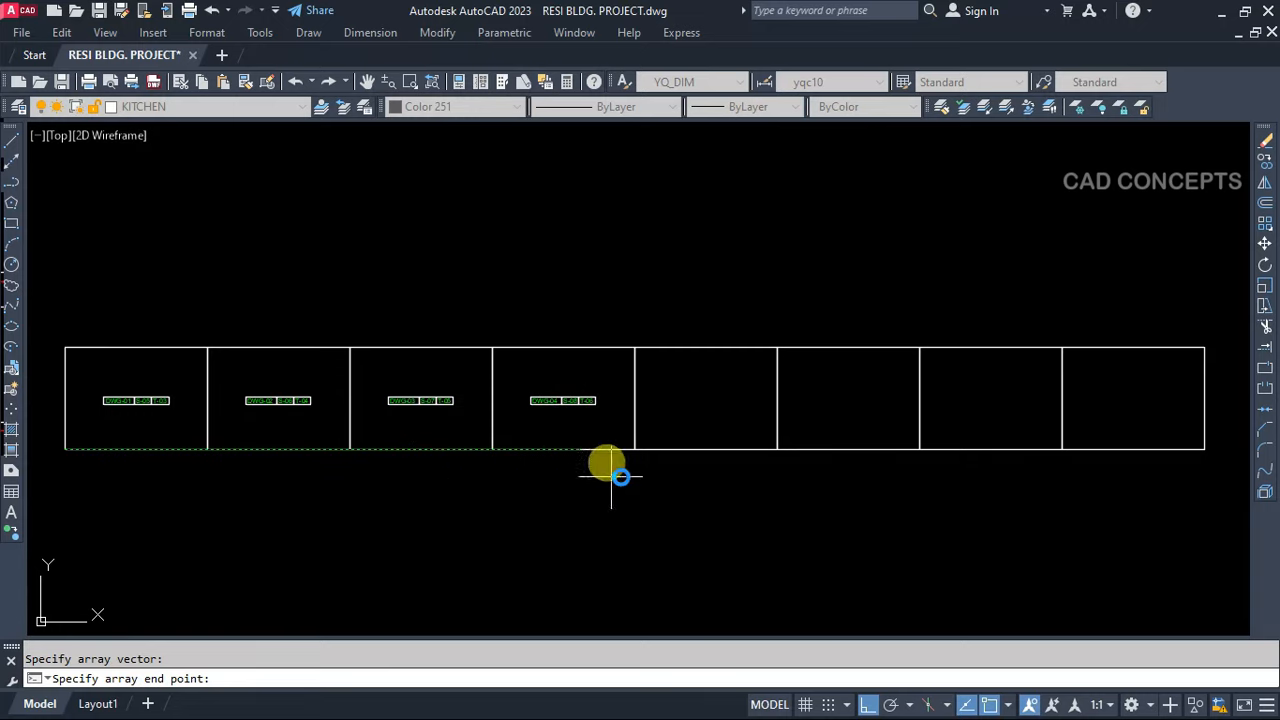
{"action": "left_click", "coordinate": [1205, 470]}
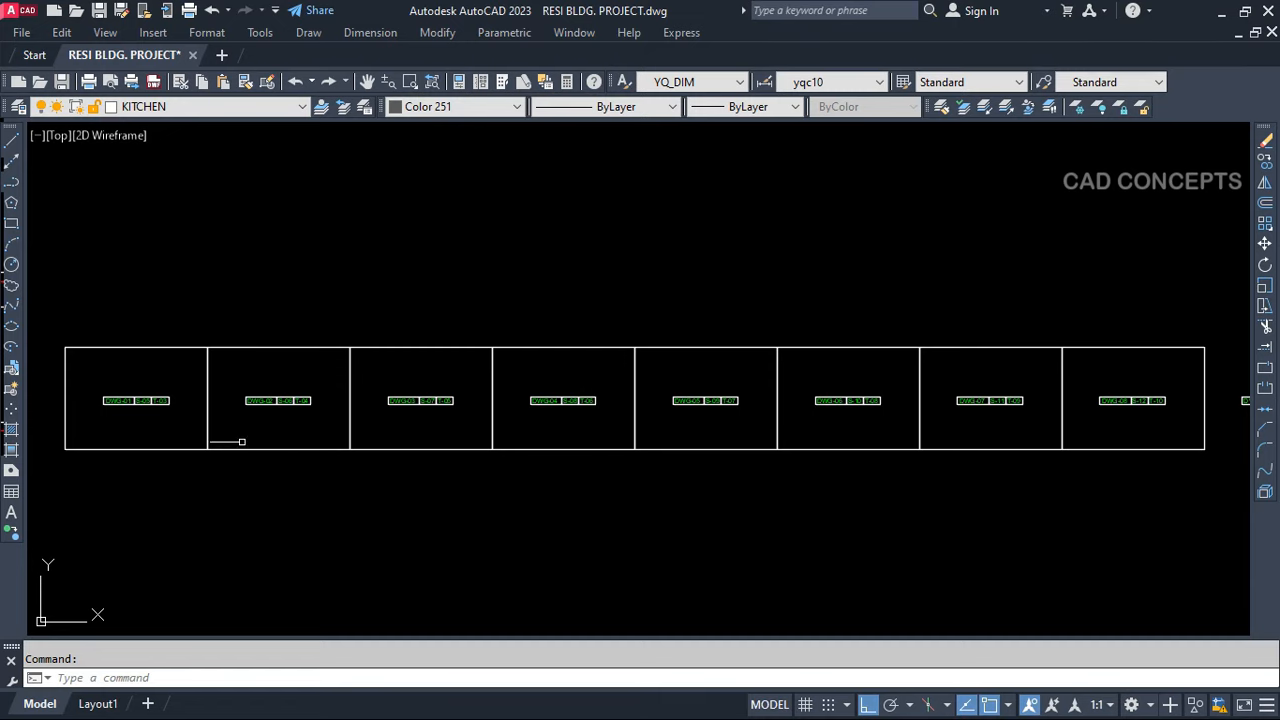
Examine the incremented DWG, S and T numbers in each frame from the first to the last
{"action": "scroll", "coordinate": [102, 423], "scroll_direction": "up", "scroll_amount": 5}
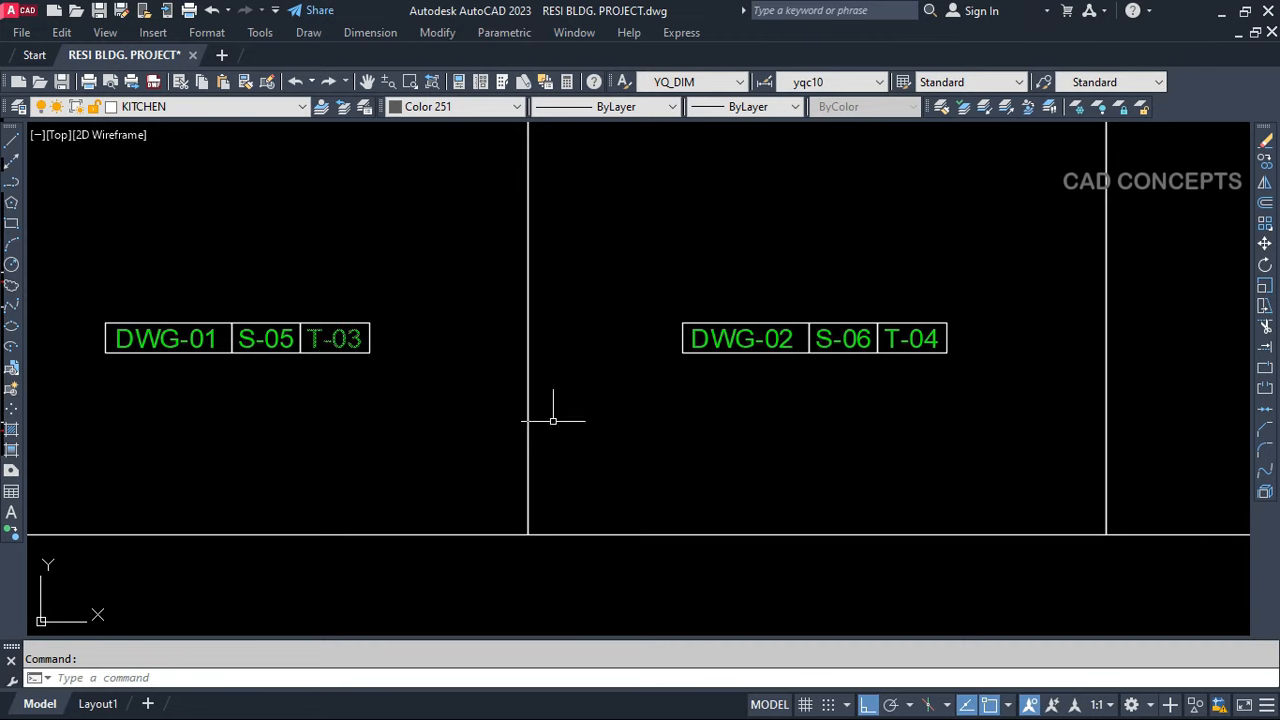
{"action": "middle_click_drag", "start_coordinate": [1039, 422], "coordinate": [572, 426]}
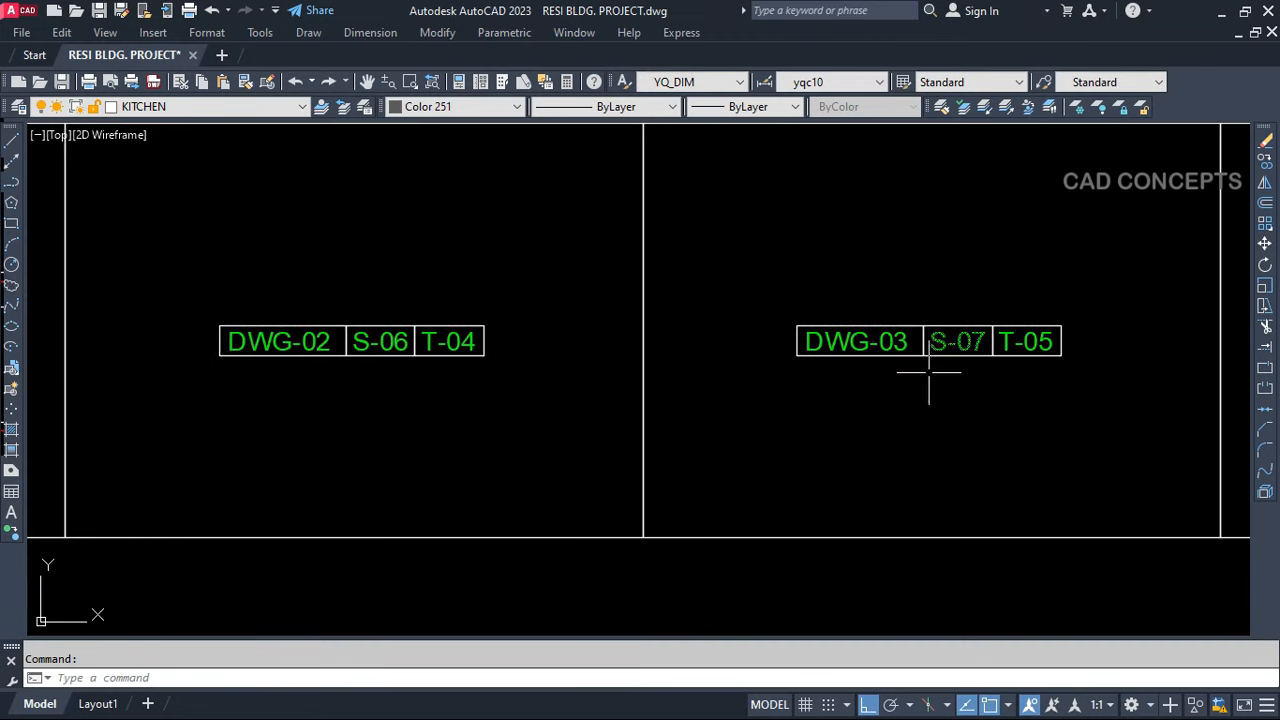
{"action": "middle_click_drag", "start_coordinate": [1075, 418], "coordinate": [502, 434]}
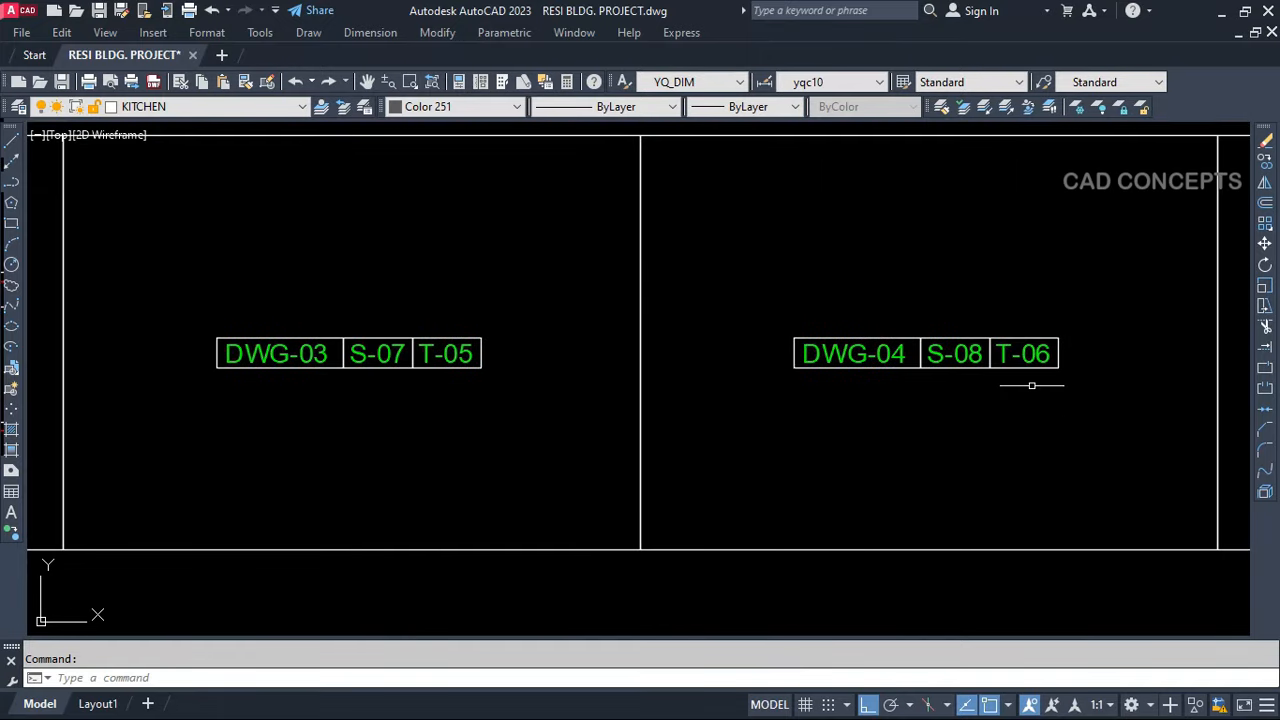
{"action": "middle_click_drag", "start_coordinate": [1149, 405], "coordinate": [410, 423]}
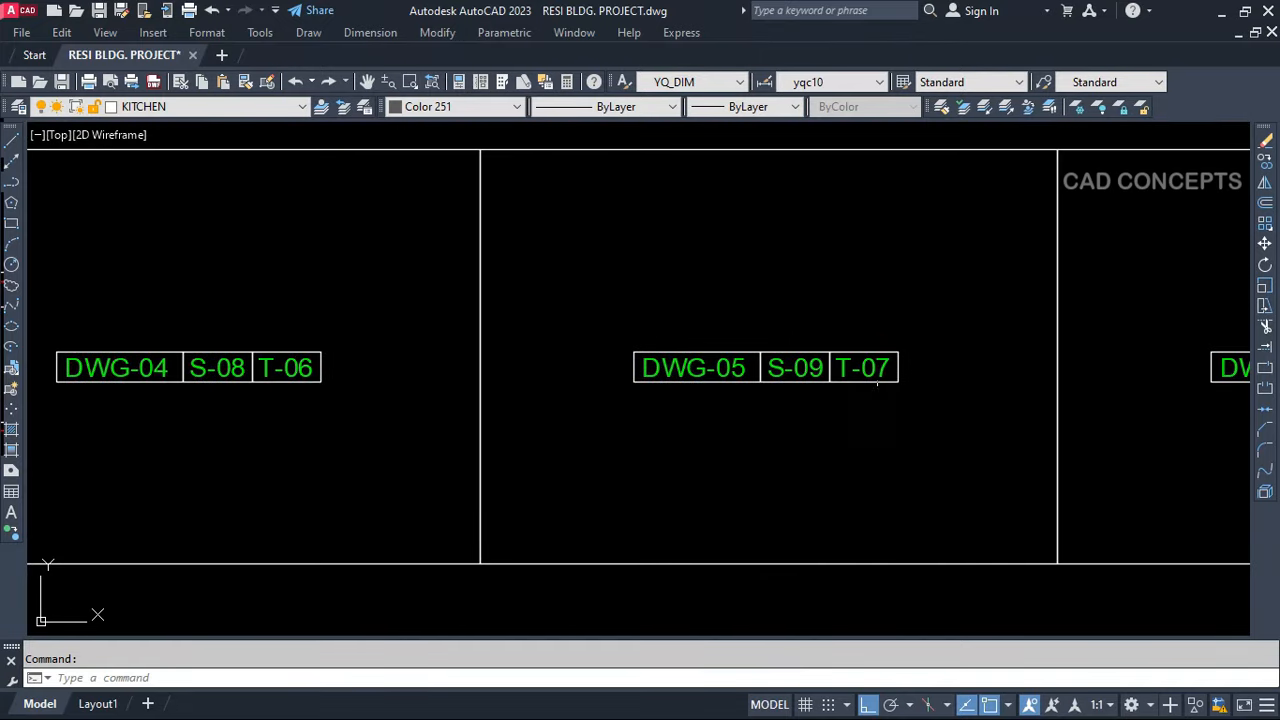
{"action": "middle_click_drag", "start_coordinate": [1098, 410], "coordinate": [514, 417]}
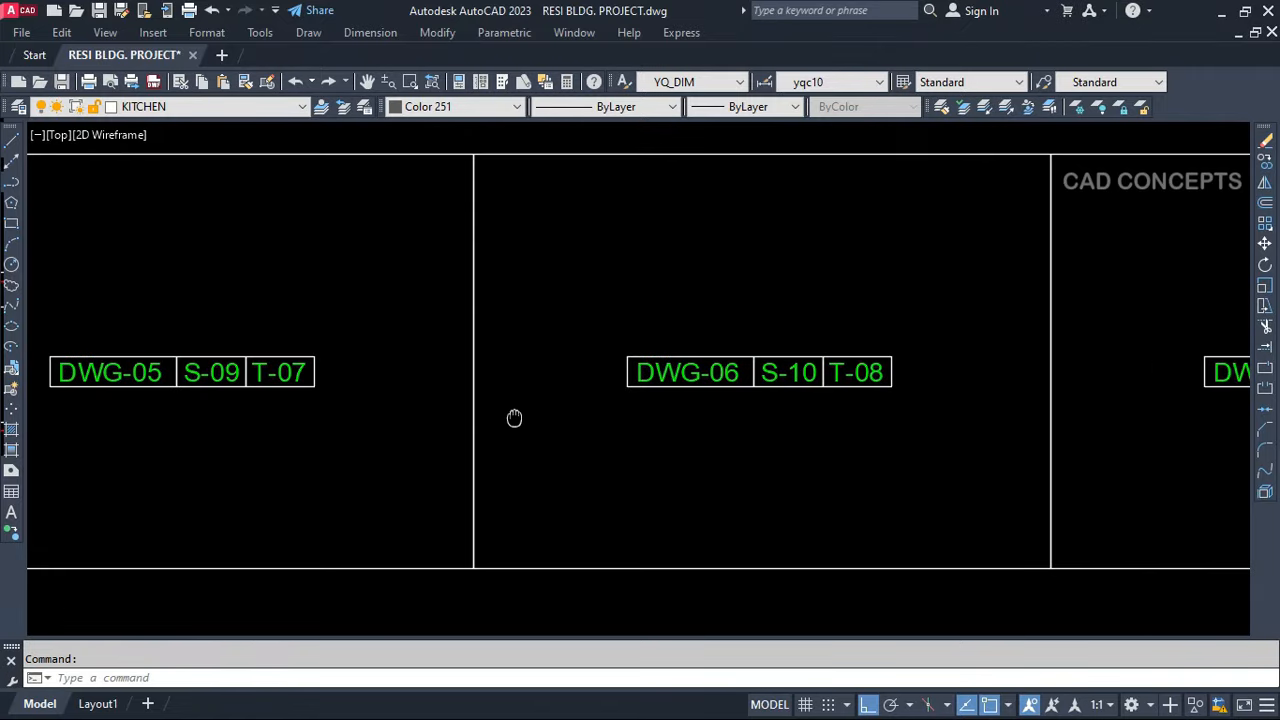
{"action": "middle_click_drag", "start_coordinate": [975, 436], "coordinate": [498, 444]}
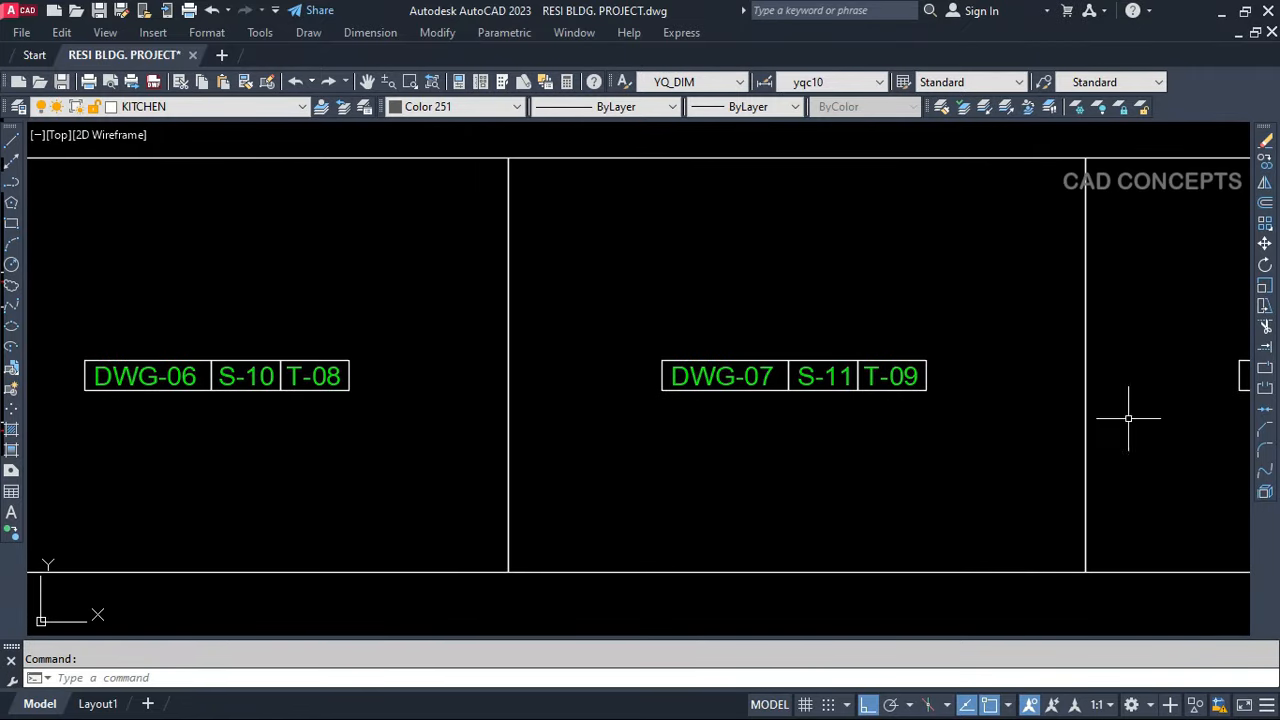
{"action": "middle_click_drag", "start_coordinate": [1128, 418], "coordinate": [686, 434]}
{"action": "middle_click_drag", "start_coordinate": [1070, 430], "coordinate": [530, 451]}
Delete the surplus label copy beyond the last frame of the row
{"action": "left_click", "coordinate": [1077, 302]}
{"action": "left_click", "coordinate": [831, 471]}
{"action": "key", "text": "Delete"}
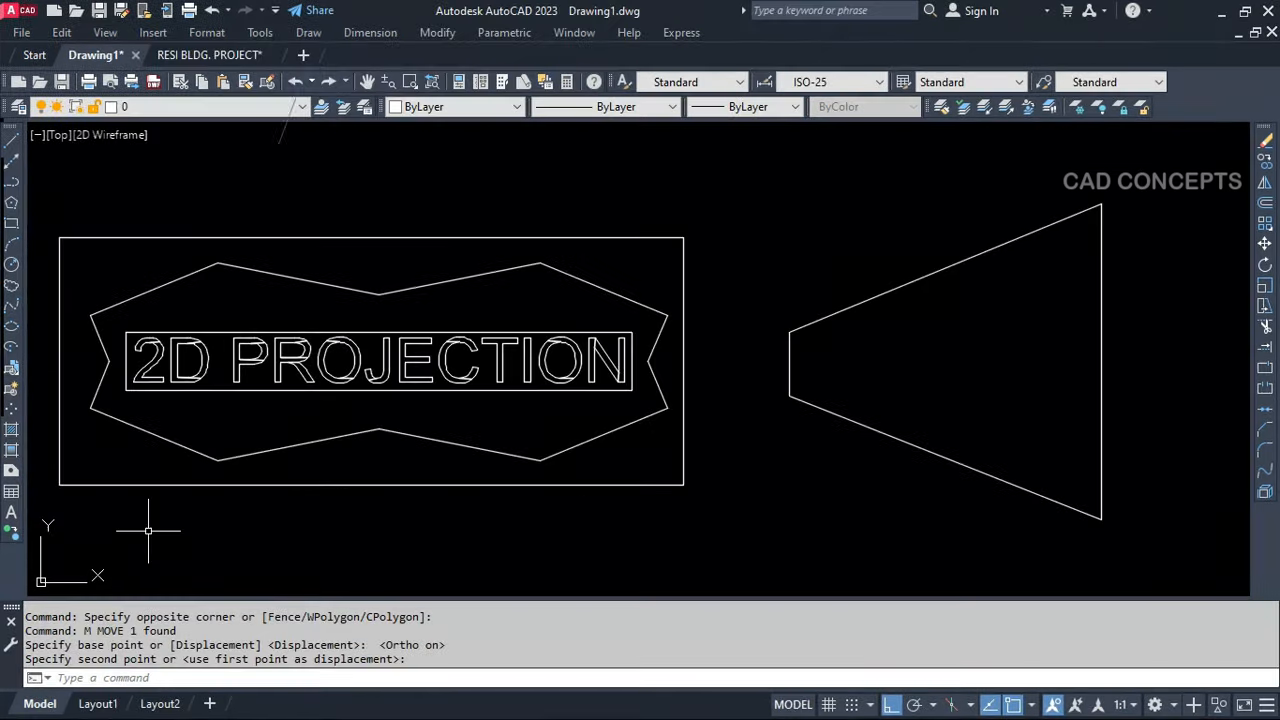
{"action": "left_click", "coordinate": [44, 501]}
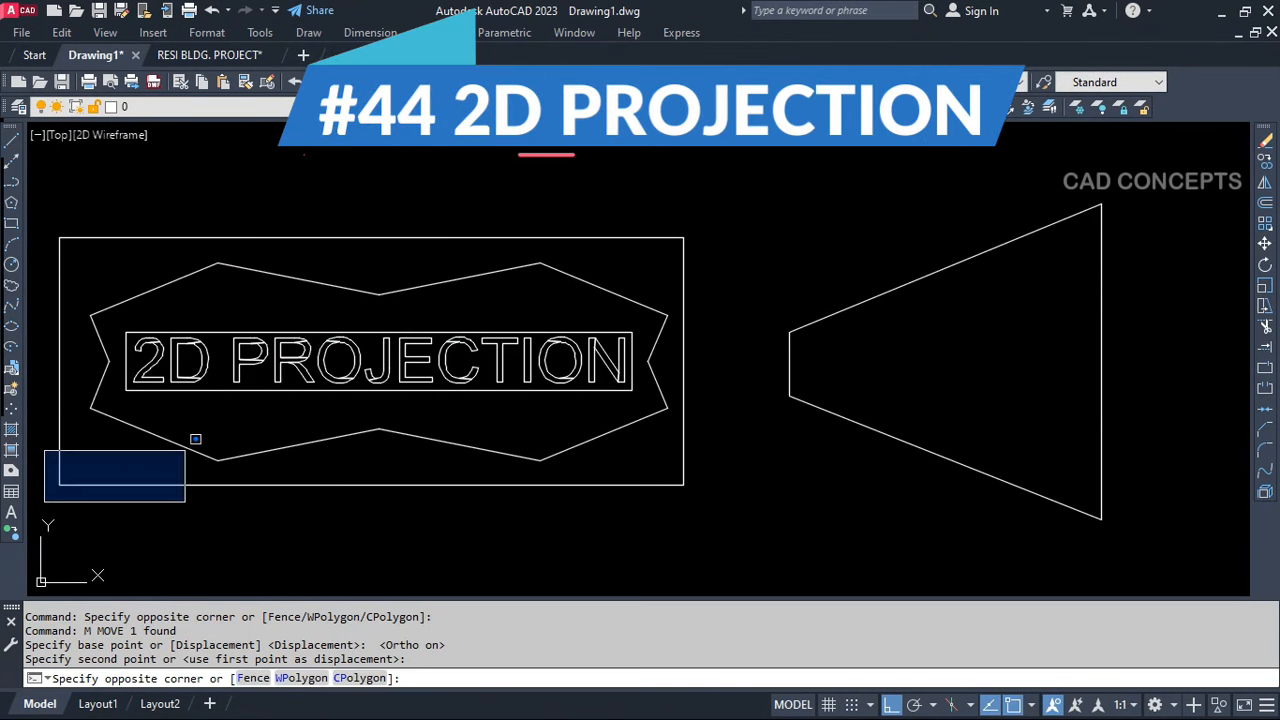
{"action": "left_click", "coordinate": [693, 212]}
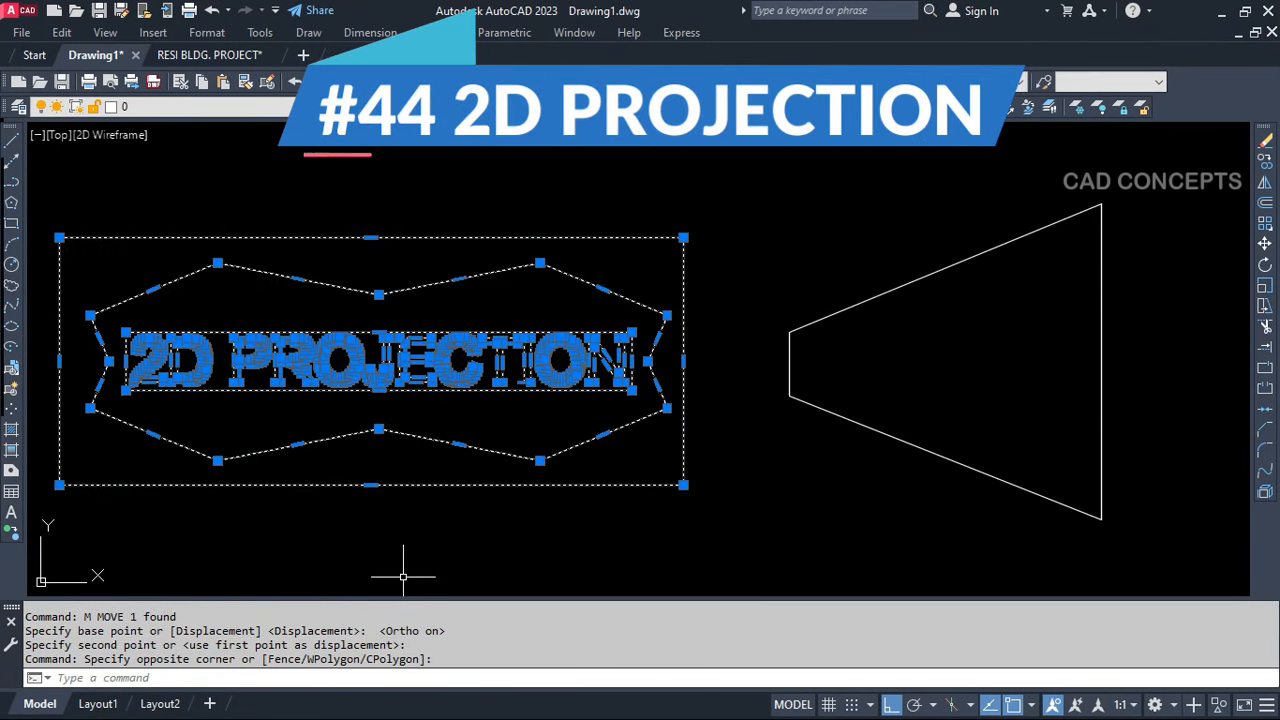
{"action": "key", "text": "Escape"}
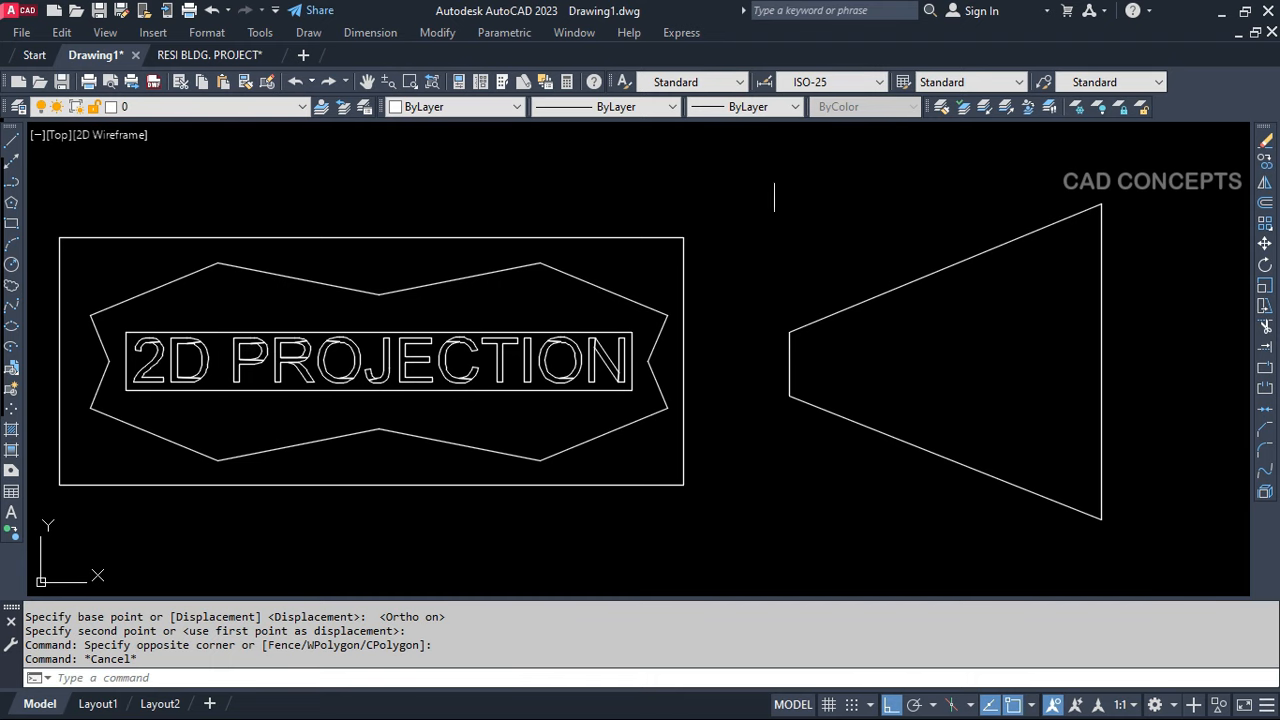
{"action": "left_click", "coordinate": [774, 197]}
{"action": "key", "text": "Escape"}
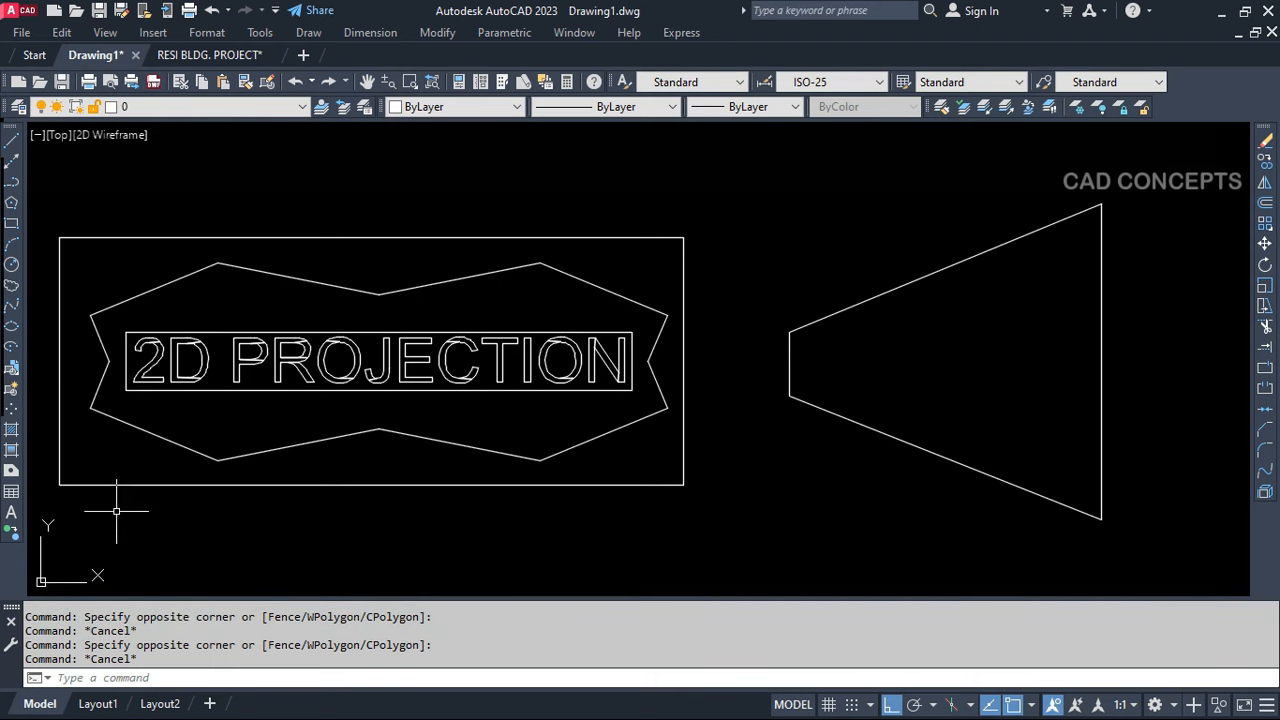
Project the 2D PROJECTION text and its surrounding shapes with 2DPRO, from the rectangle as source frame onto the trapezoid as destination frame
{"action": "type", "text": "2DPRO"}
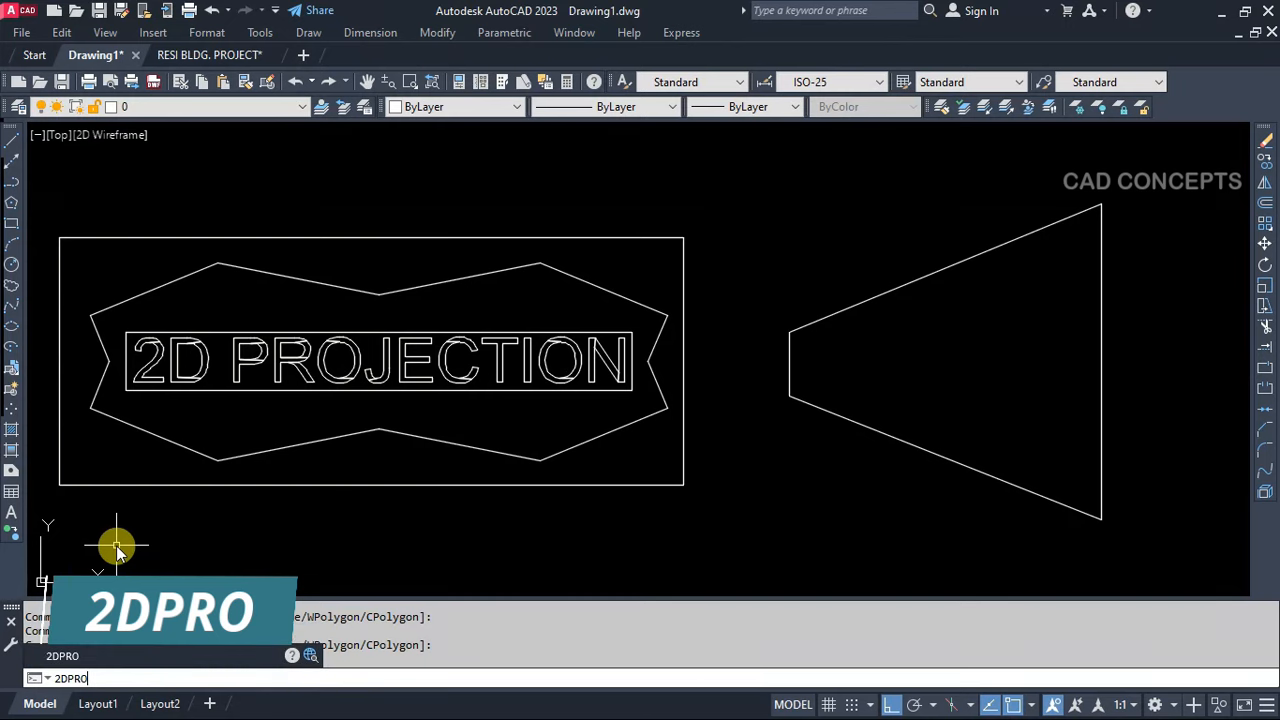
{"action": "key", "text": "Return"}
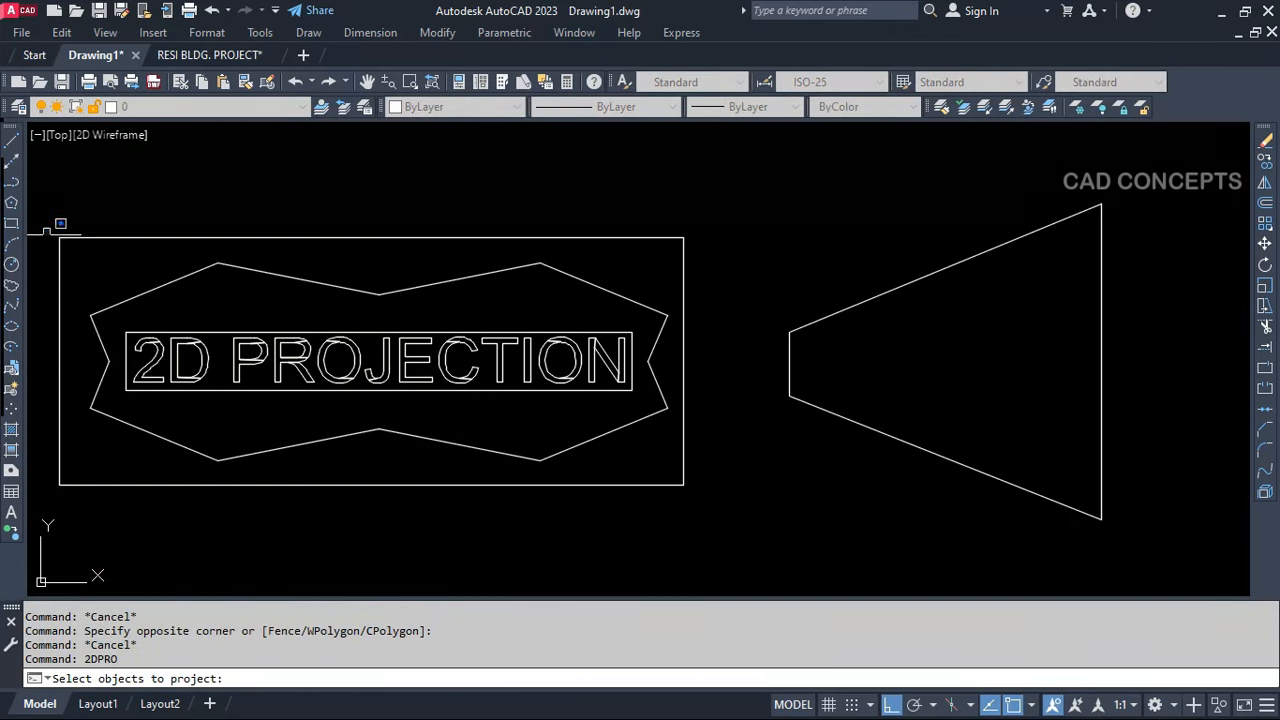
{"action": "left_click", "coordinate": [45, 230]}
{"action": "left_click", "coordinate": [708, 537]}
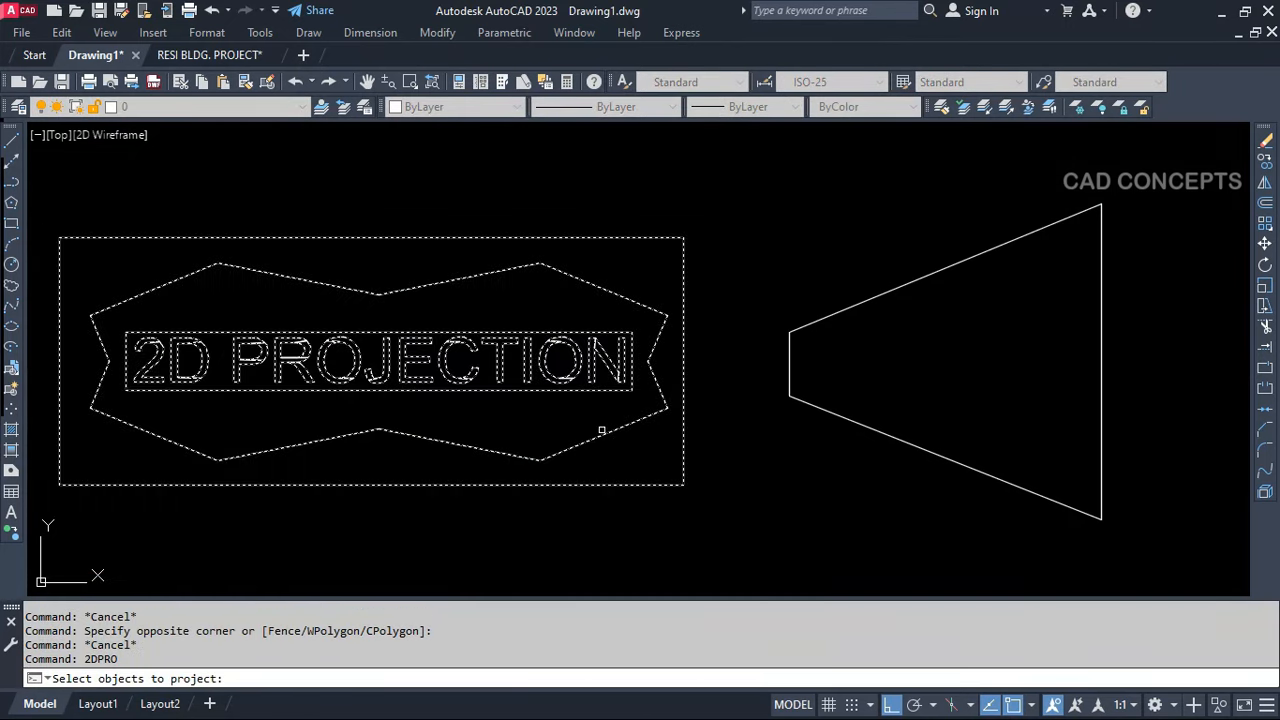
{"action": "key", "text": "Return"}
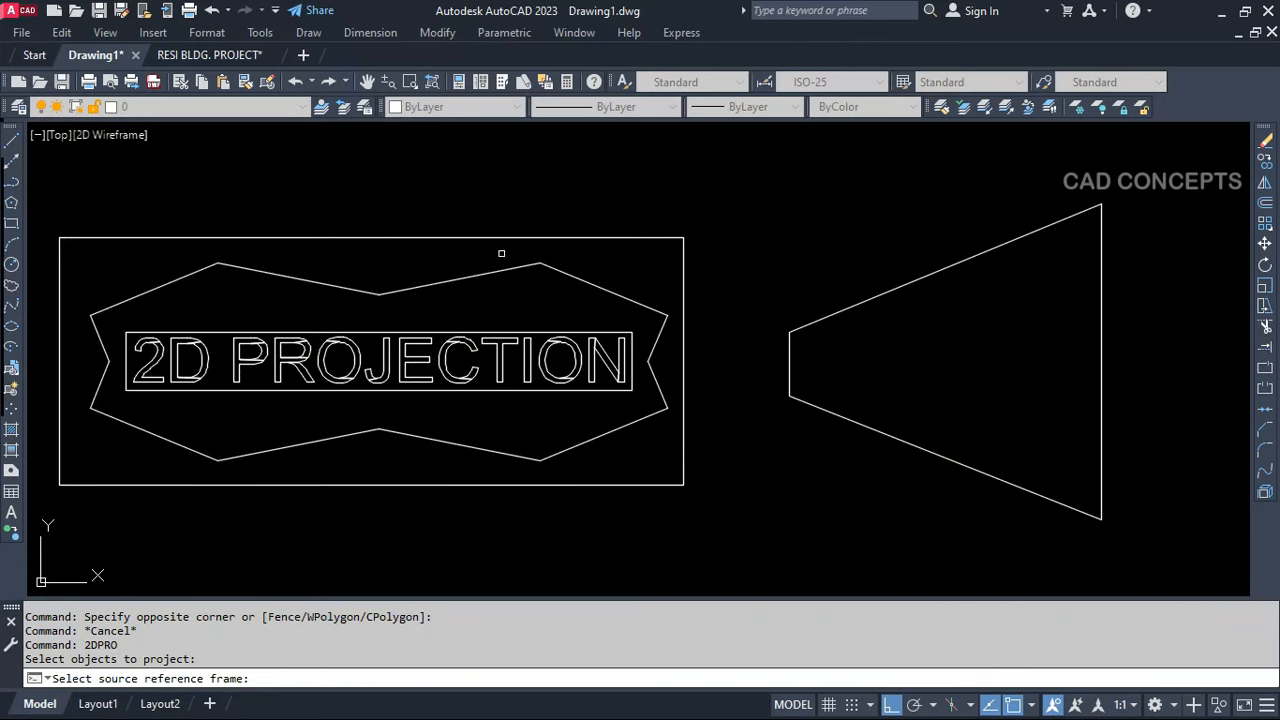
{"action": "left_click", "coordinate": [469, 237]}
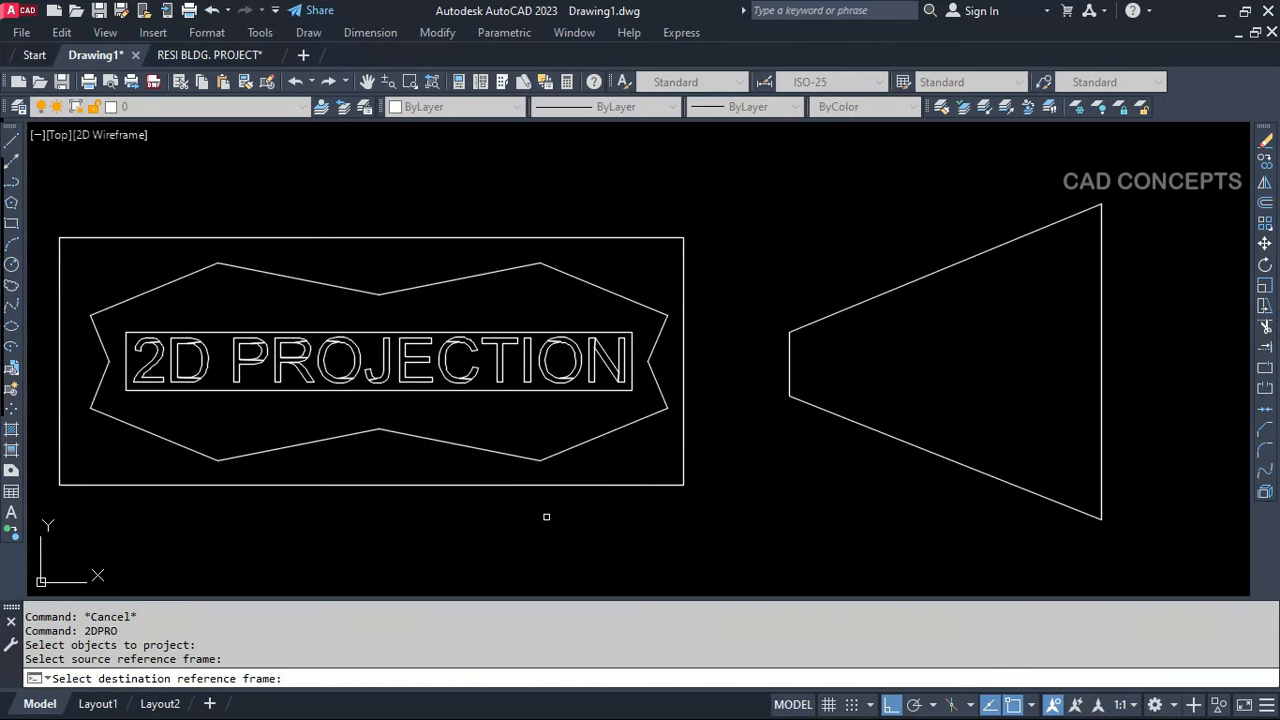
{"action": "left_click", "coordinate": [990, 250]}
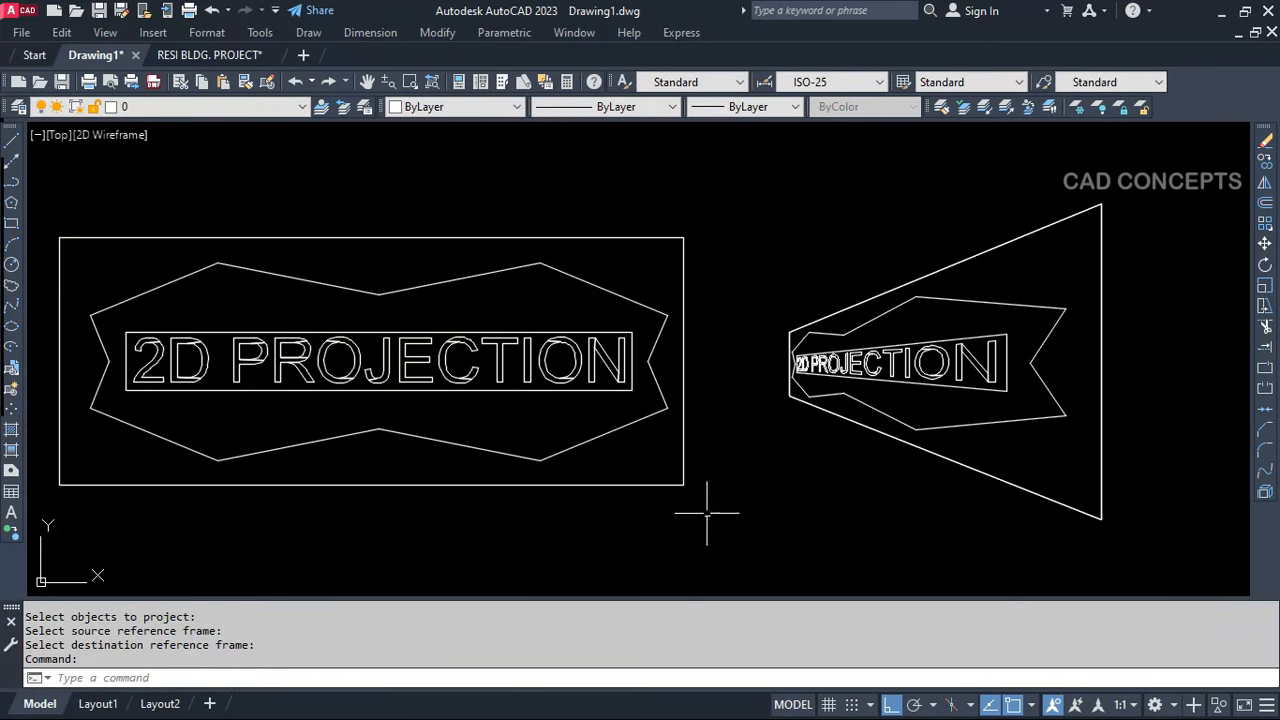
Examine the projected lettering and outlines inside the trapezoid, up close and as a whole
{"action": "scroll", "coordinate": [929, 385], "scroll_direction": "up", "scroll_amount": 4}
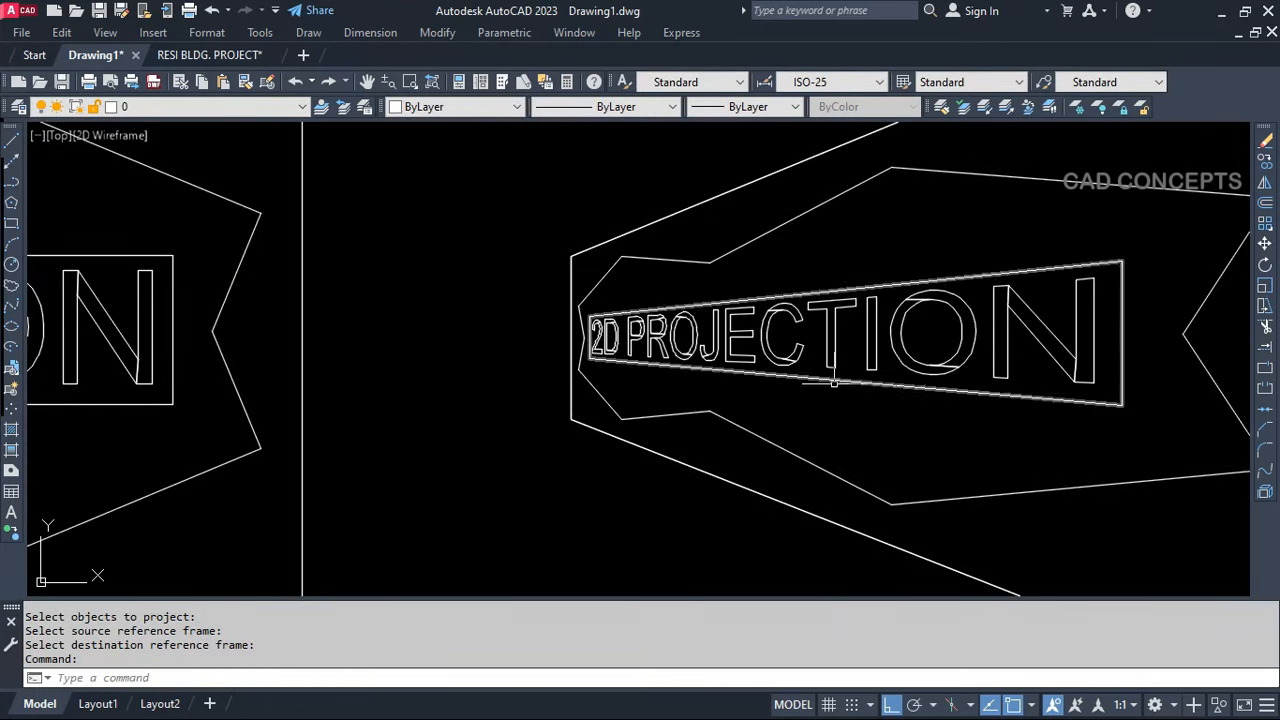
{"action": "scroll", "coordinate": [610, 365], "scroll_direction": "up", "scroll_amount": 5}
{"action": "middle_click_drag", "start_coordinate": [649, 357], "coordinate": [380, 342]}
{"action": "middle_click_drag", "start_coordinate": [1032, 400], "coordinate": [611, 460]}
{"action": "middle_click_drag", "start_coordinate": [766, 460], "coordinate": [634, 458]}
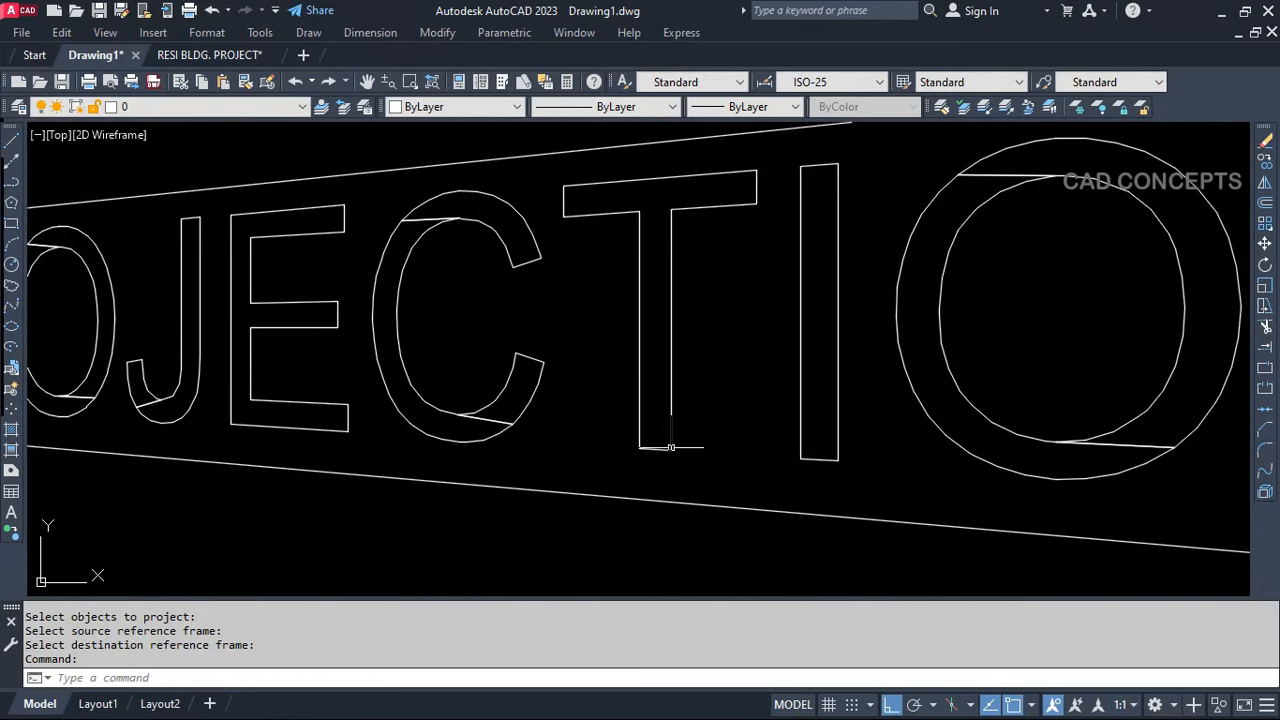
{"action": "scroll", "coordinate": [790, 431], "scroll_direction": "down", "scroll_amount": 6}
{"action": "scroll", "coordinate": [833, 467], "scroll_direction": "down", "scroll_amount": 2}
{"action": "middle_click_drag", "start_coordinate": [749, 463], "coordinate": [774, 434]}
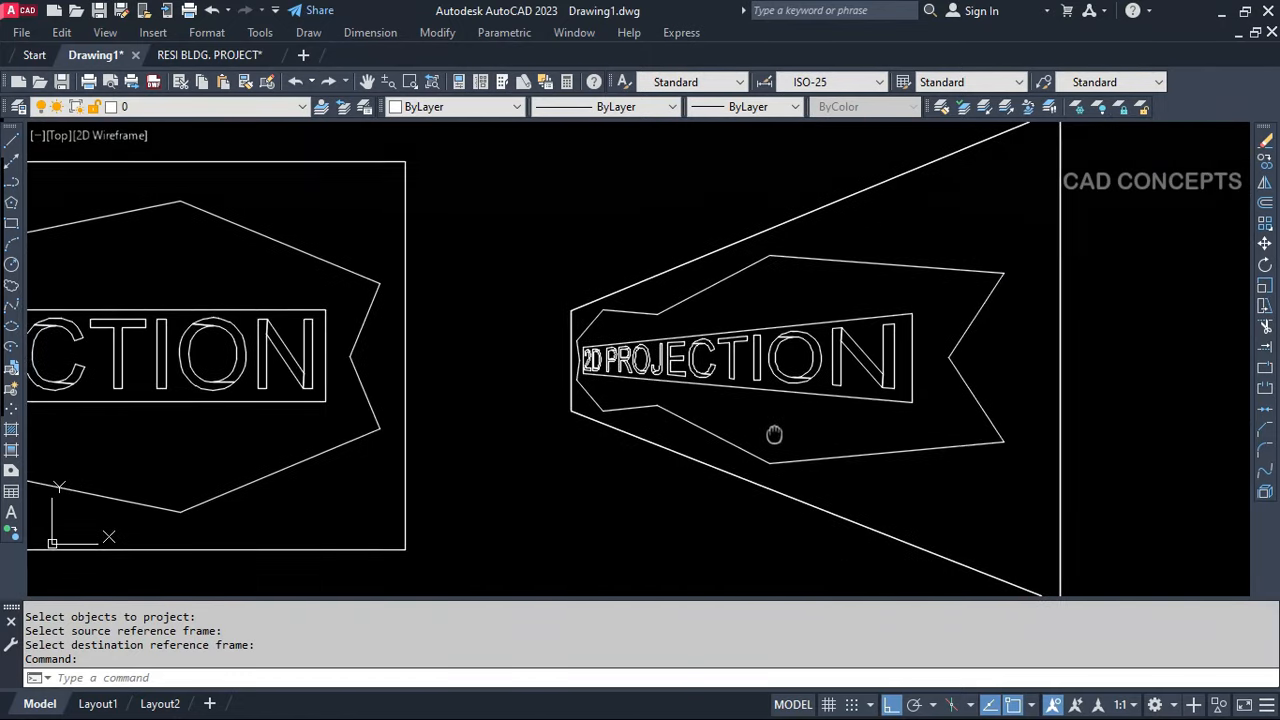
{"action": "scroll", "coordinate": [774, 432], "scroll_direction": "down", "scroll_amount": 2}
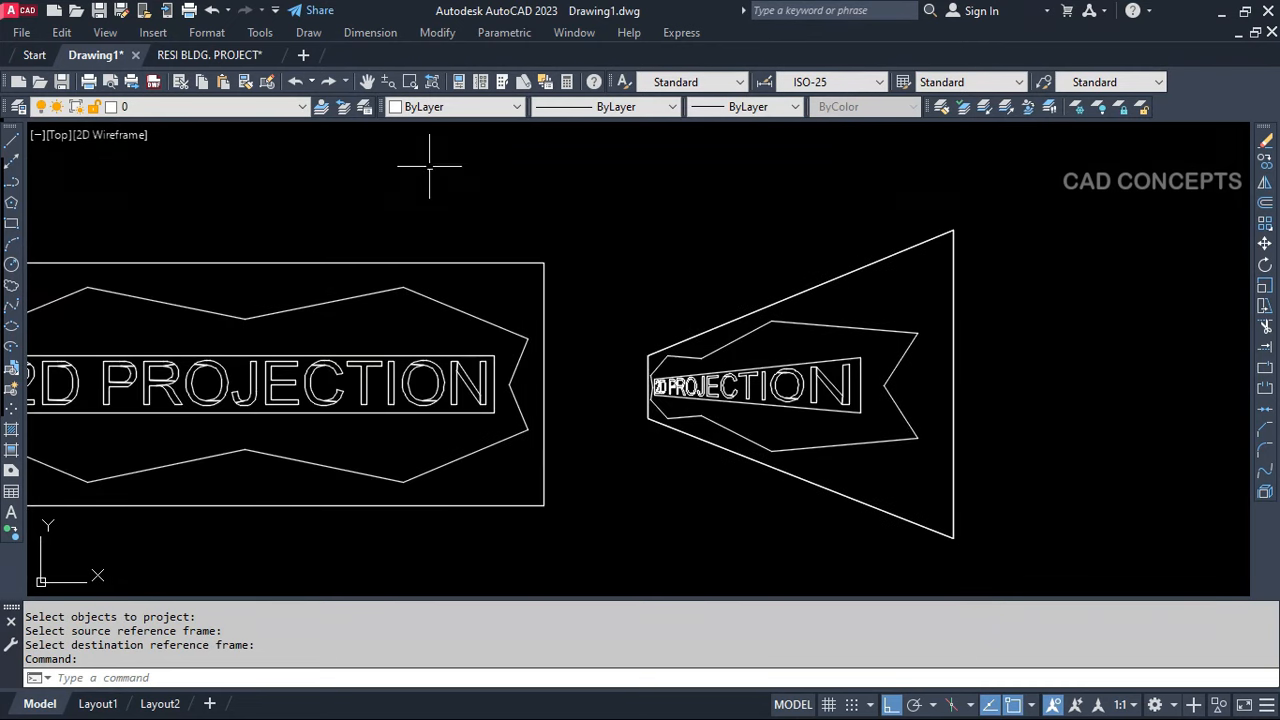
{"action": "left_click", "coordinate": [413, 80]}
{"action": "left_click", "coordinate": [969, 218]}
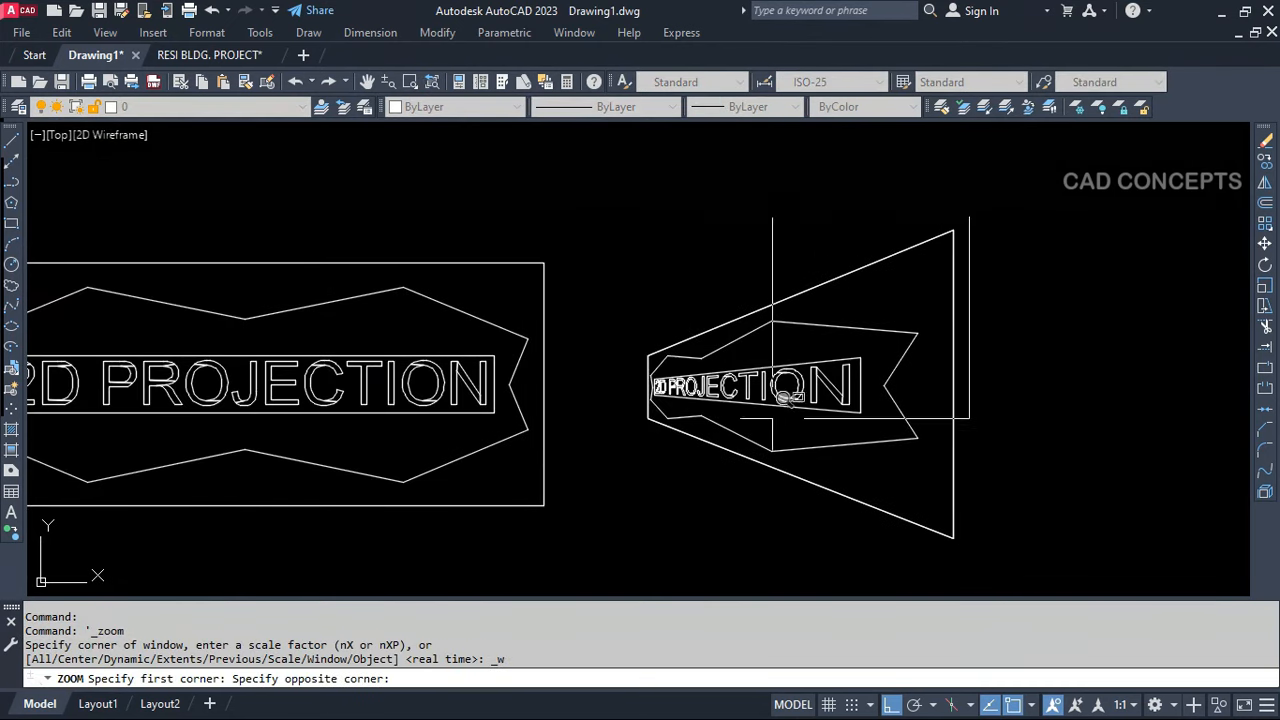
{"action": "left_click", "coordinate": [635, 512]}
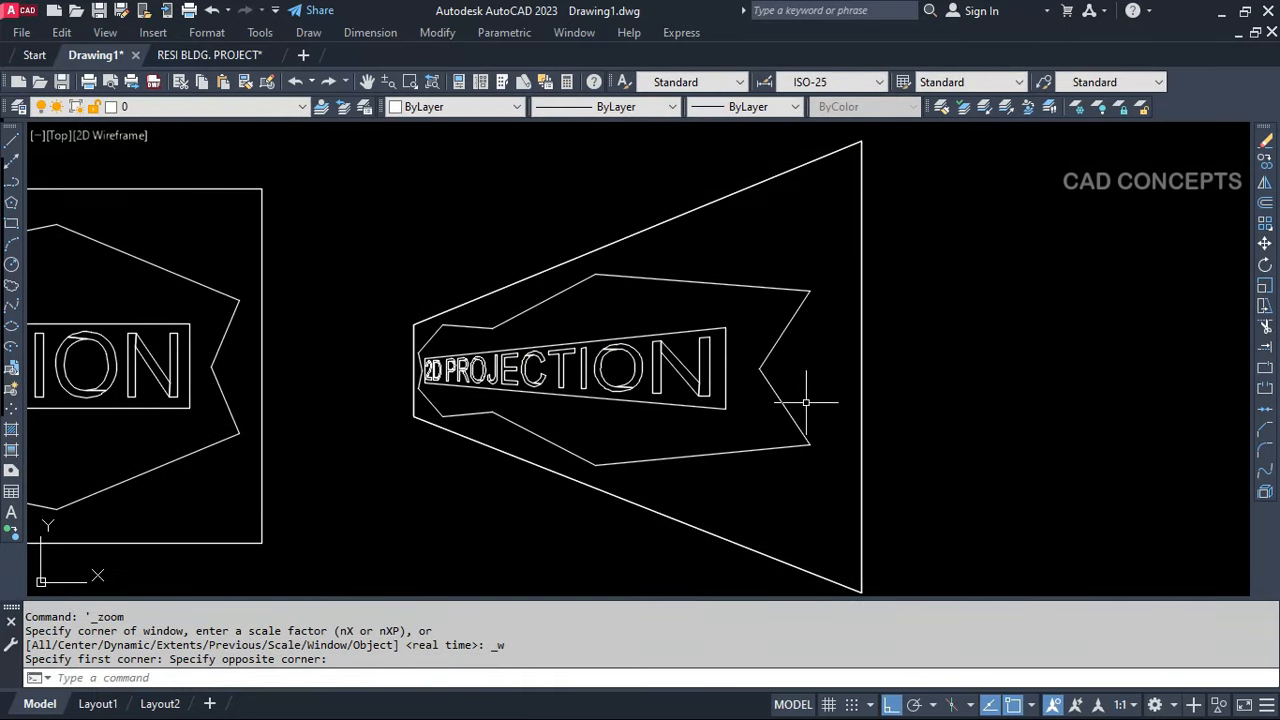
Create an area table with AT, starting the numbering at 01, and place it in the empty space beside the shapes
{"action": "mouse_move", "coordinate": [374, 517]}
{"action": "middle_mouse_down"}
{"action": "mouse_move", "coordinate": [1193, 500]}
{"action": "mouse_move", "coordinate": [420, 509]}
{"action": "mouse_move", "coordinate": [429, 514]}
{"action": "middle_mouse_up"}
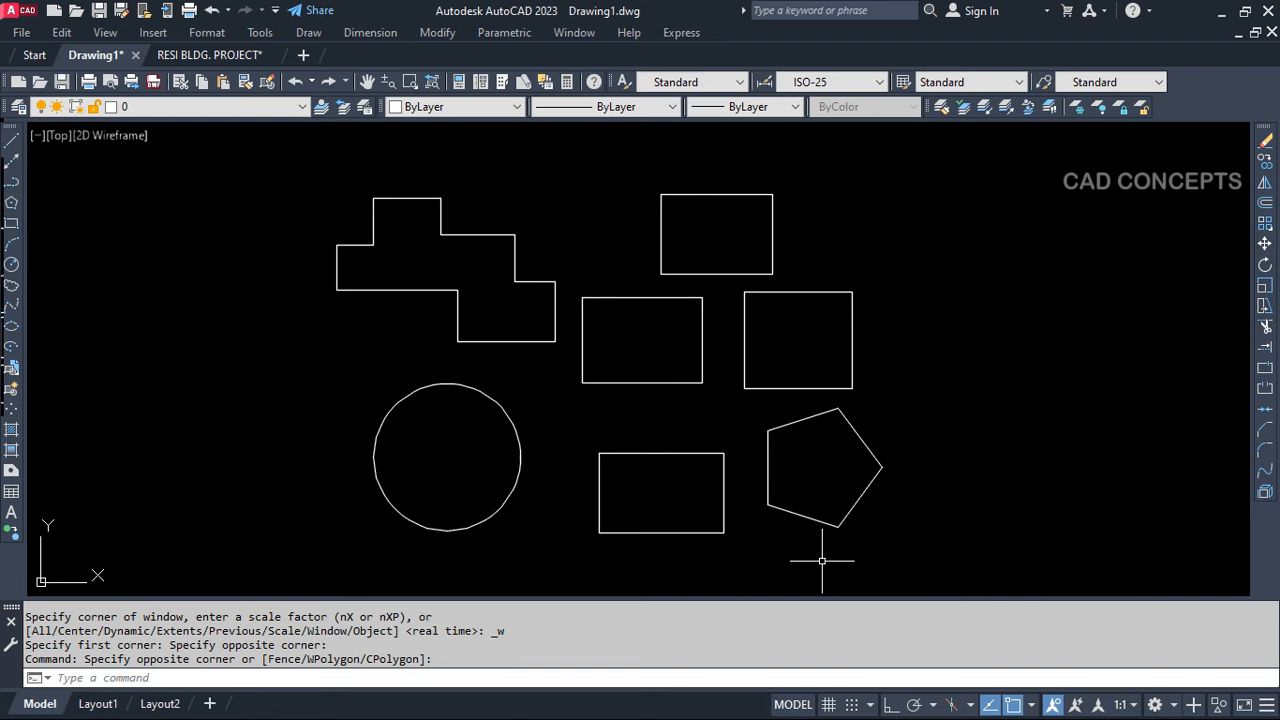
{"action": "middle_click_drag", "start_coordinate": [822, 561], "coordinate": [546, 557]}
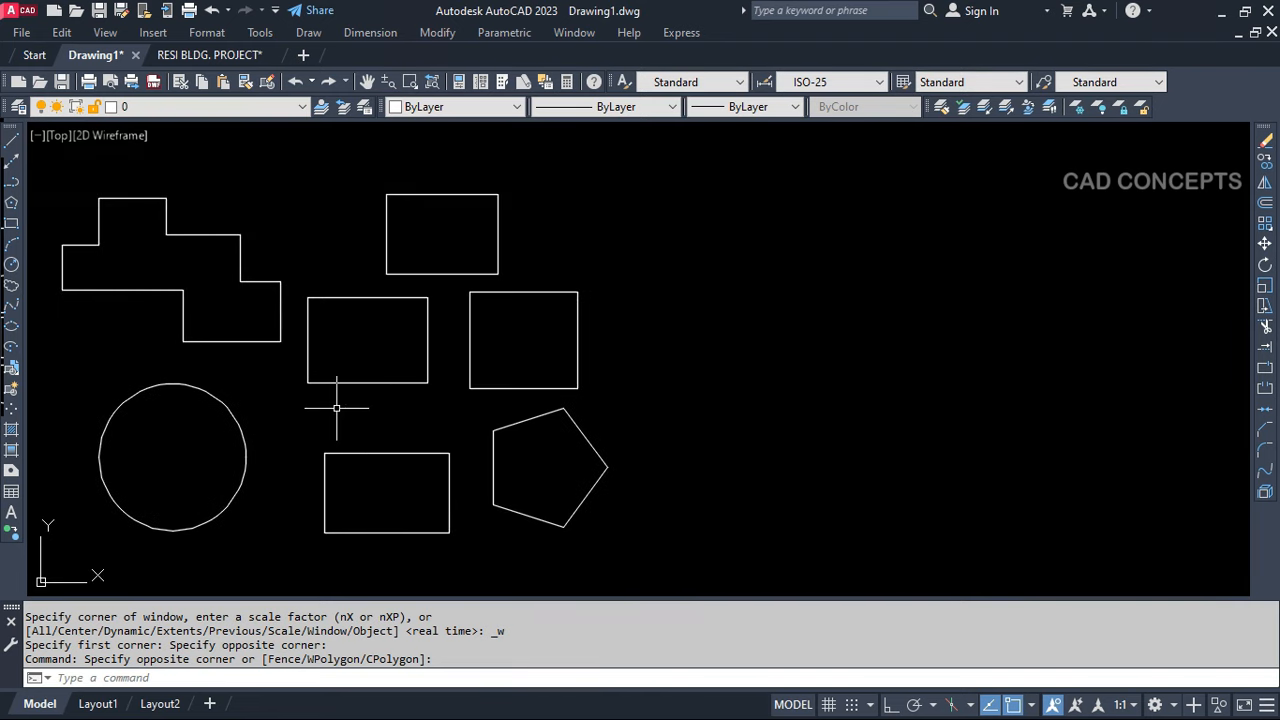
{"action": "key", "text": "Return"}
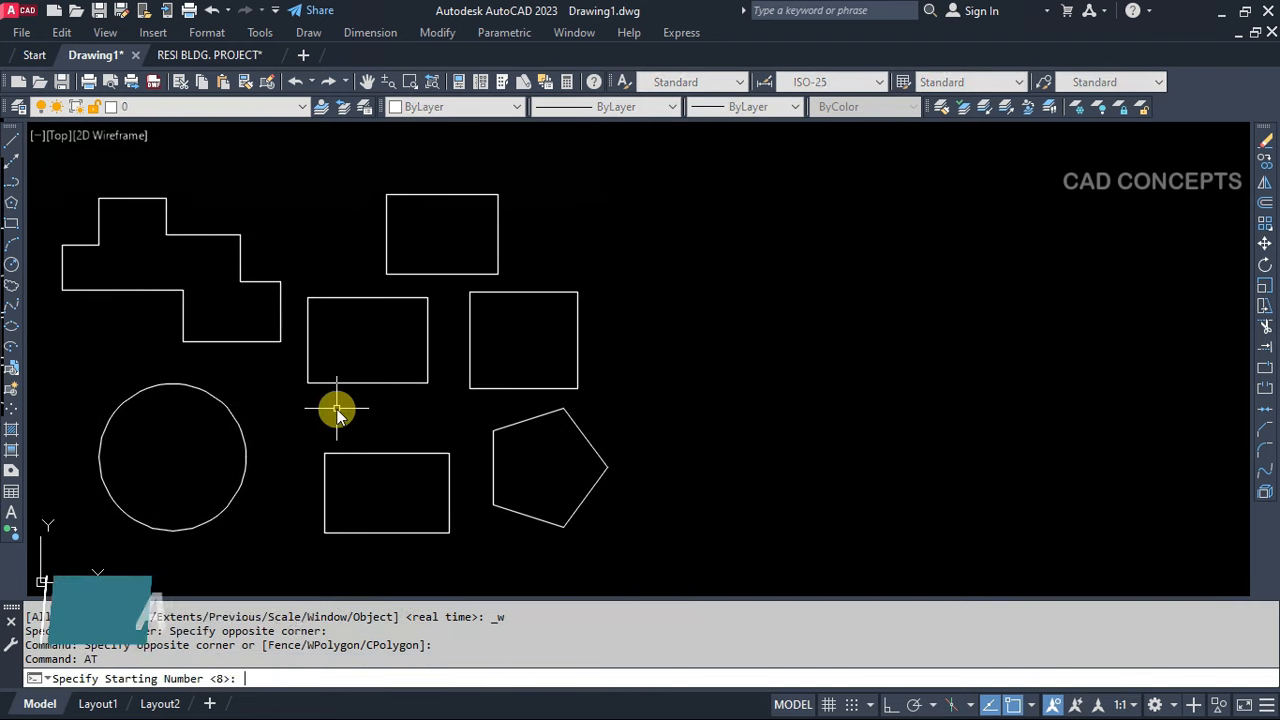
{"action": "type", "text": "0"}
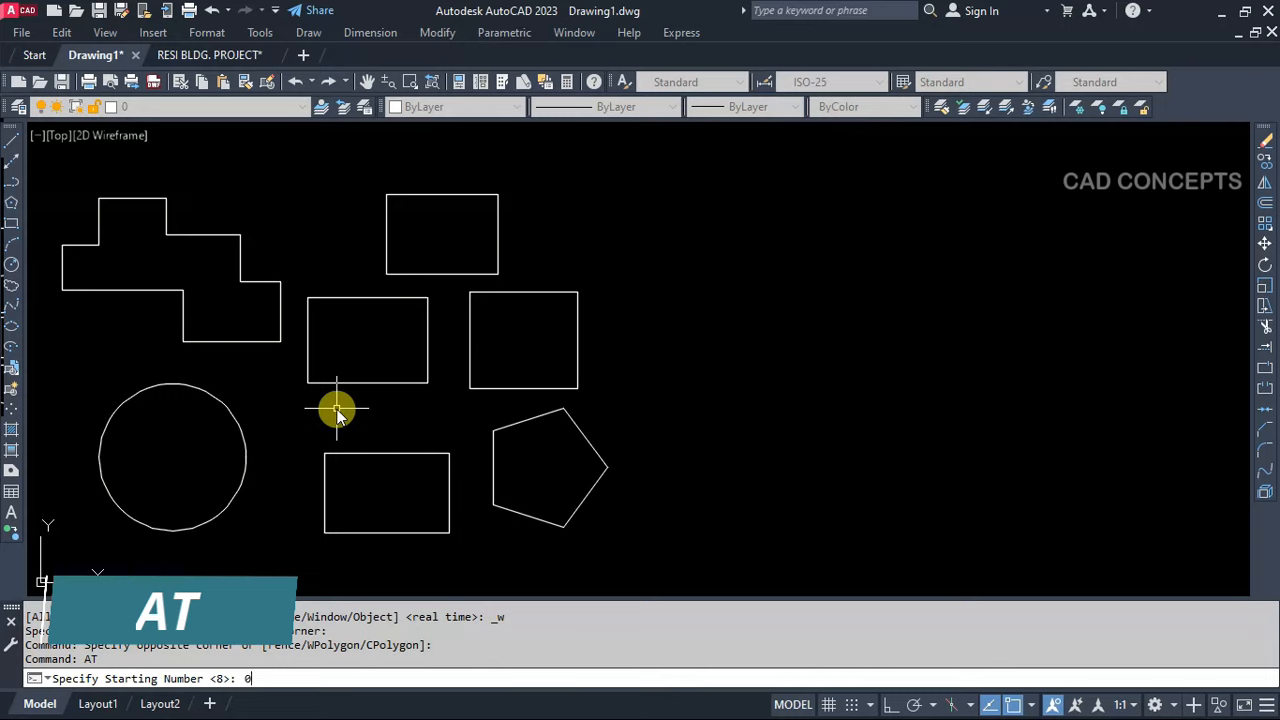
{"action": "type", "text": "1"}
{"action": "key", "text": "Return"}
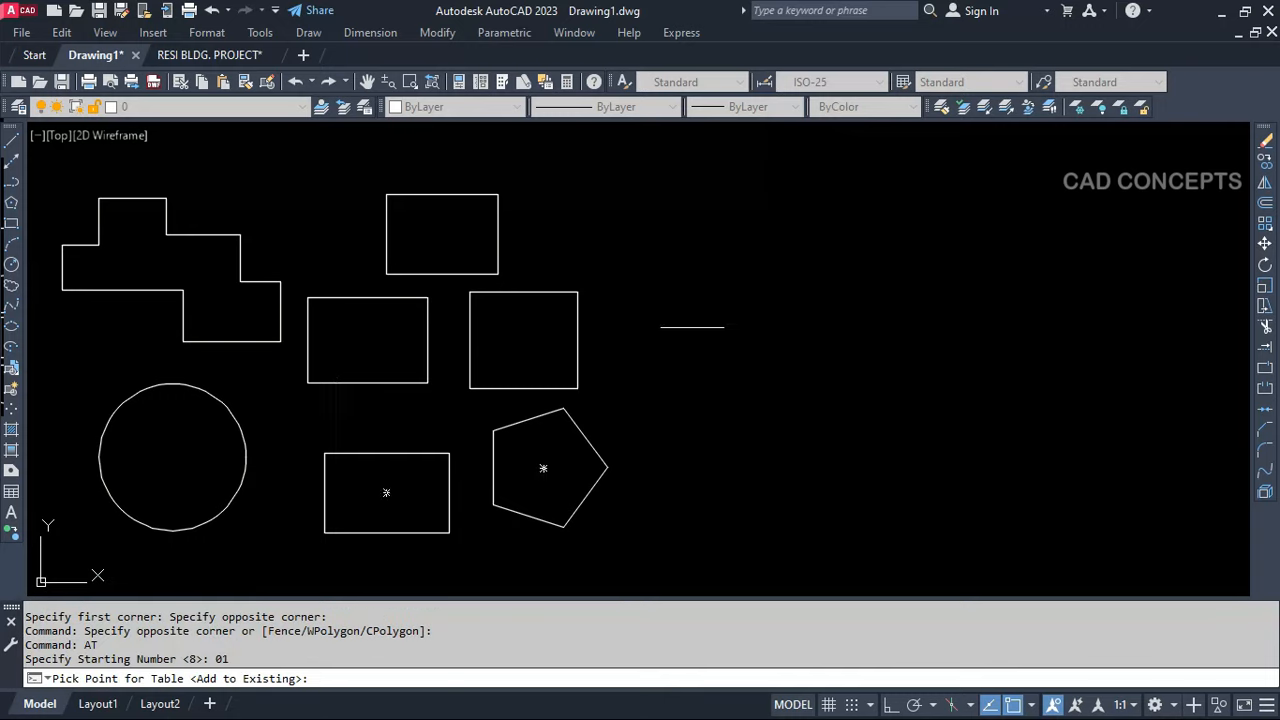
{"action": "left_click", "coordinate": [770, 191]}
{"action": "left_click", "coordinate": [770, 191]}
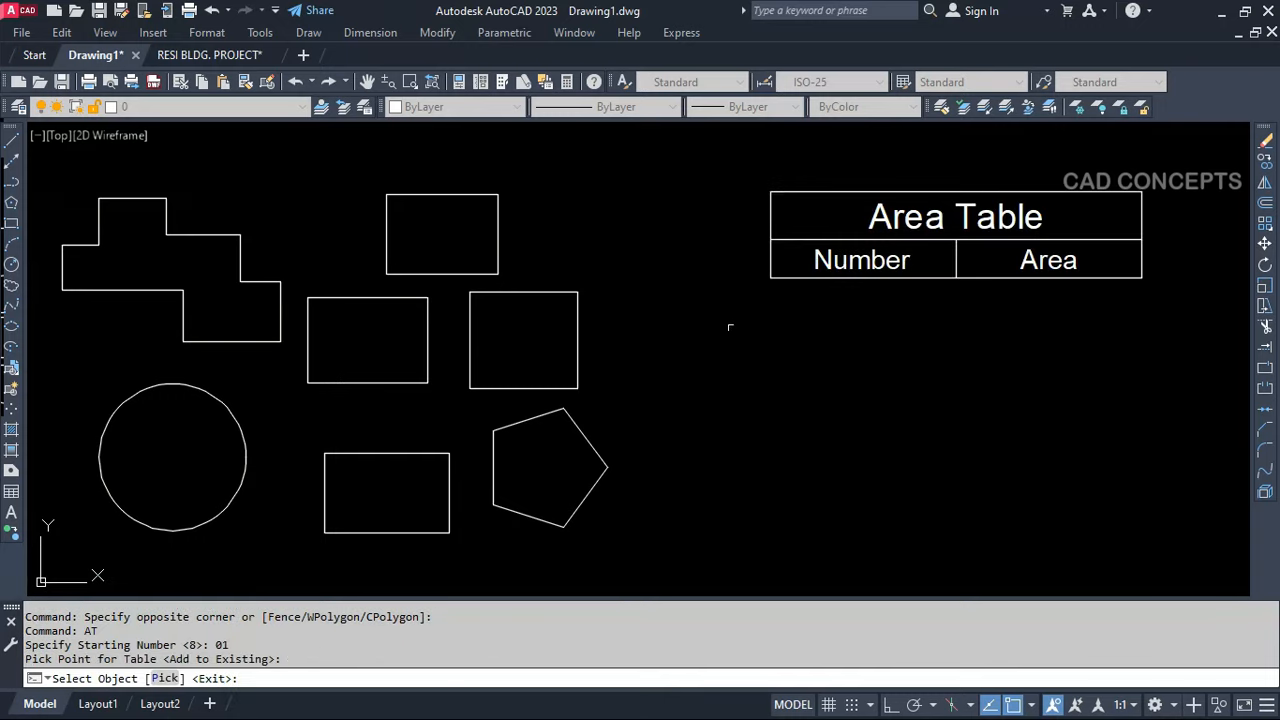
Number the shapes and add their areas to the table in order: pentagon, right, upper, middle-left and lower rectangles, circle, stepped polygon
{"action": "left_click", "coordinate": [594, 461]}
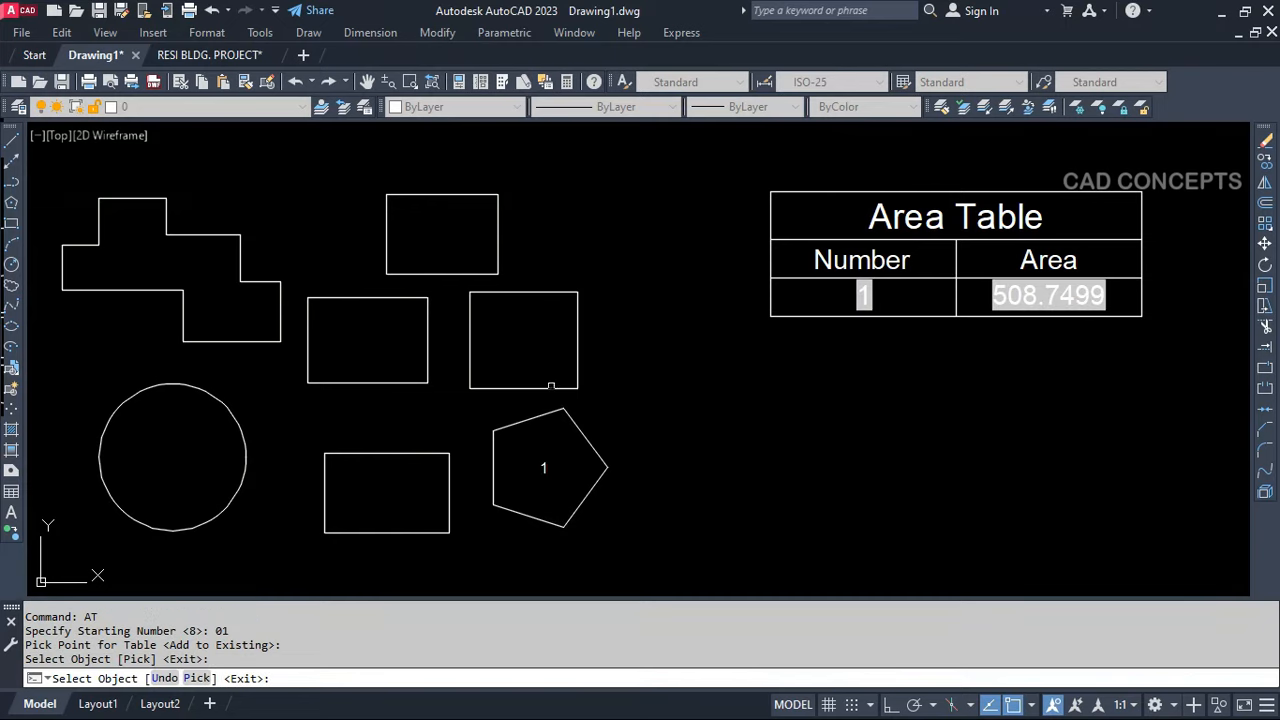
{"action": "left_click", "coordinate": [551, 386]}
{"action": "left_click", "coordinate": [462, 274]}
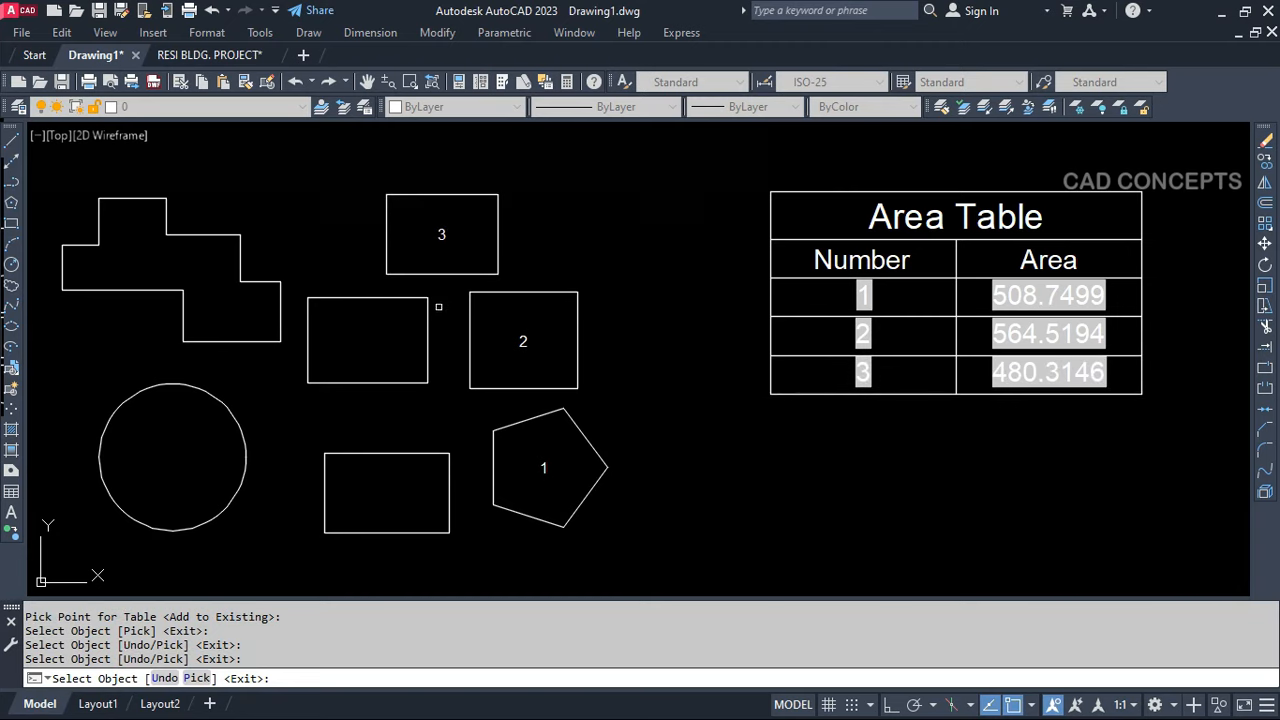
{"action": "left_click", "coordinate": [427, 349]}
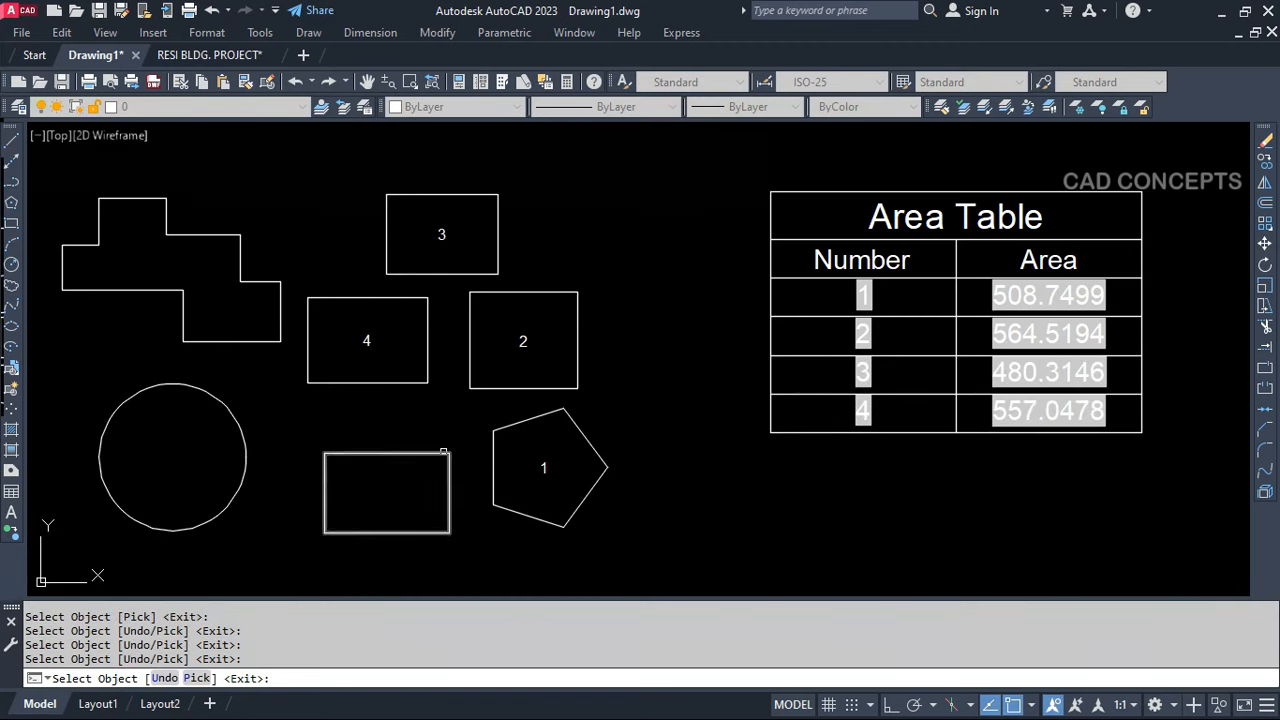
{"action": "left_click", "coordinate": [445, 453]}
{"action": "left_click", "coordinate": [245, 468]}
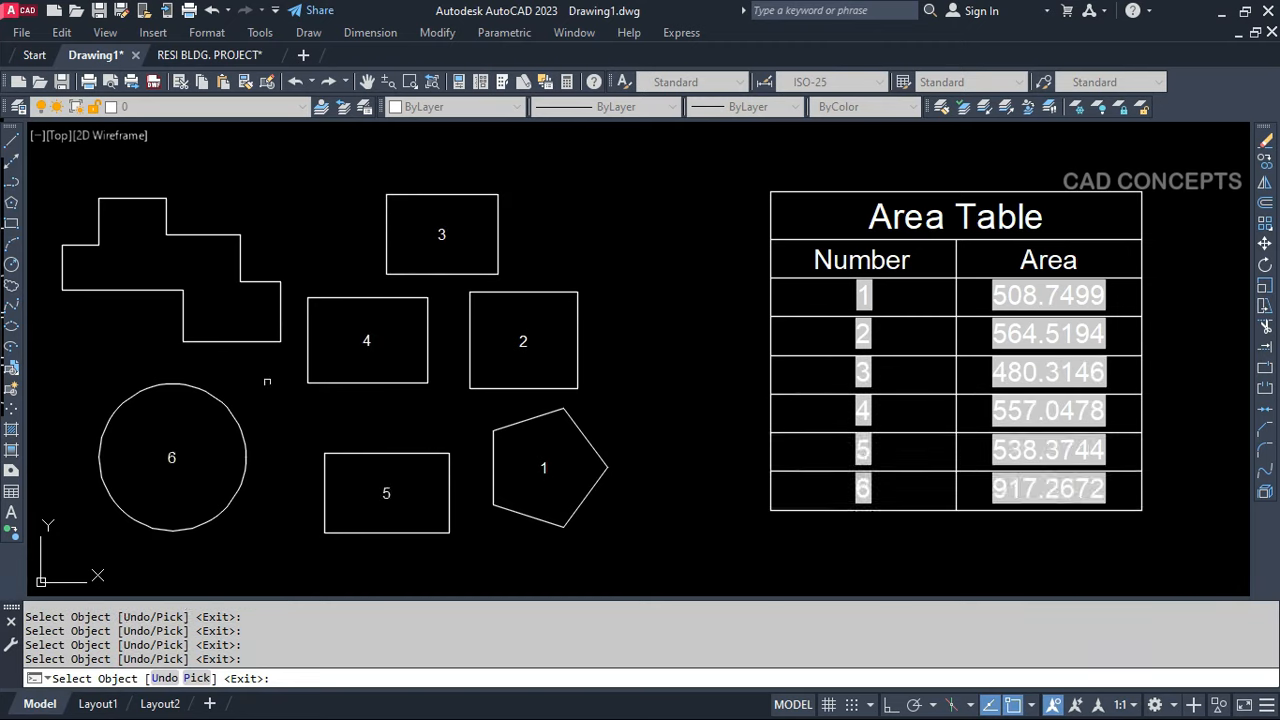
{"action": "left_click", "coordinate": [283, 343]}
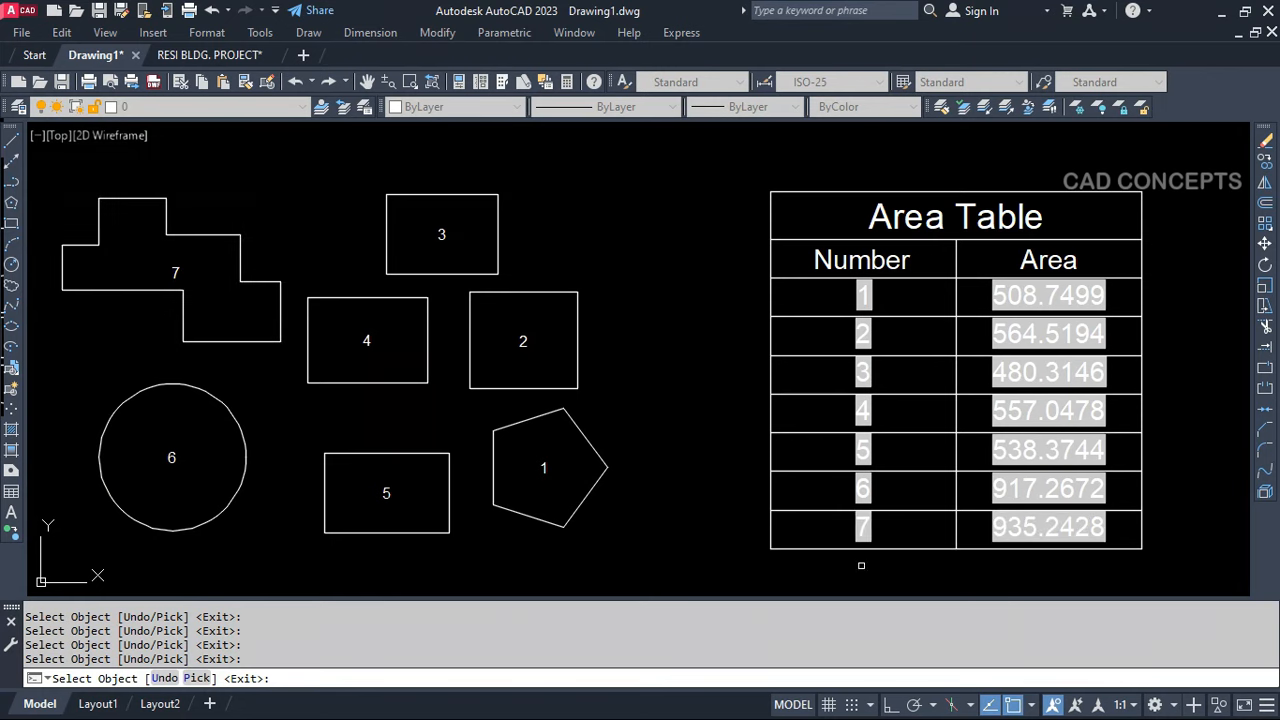
{"action": "key", "text": "Escape"}
Explode the whole area table into separate lines and plain text
{"action": "left_click", "coordinate": [900, 545]}
{"action": "left_click", "coordinate": [898, 540]}
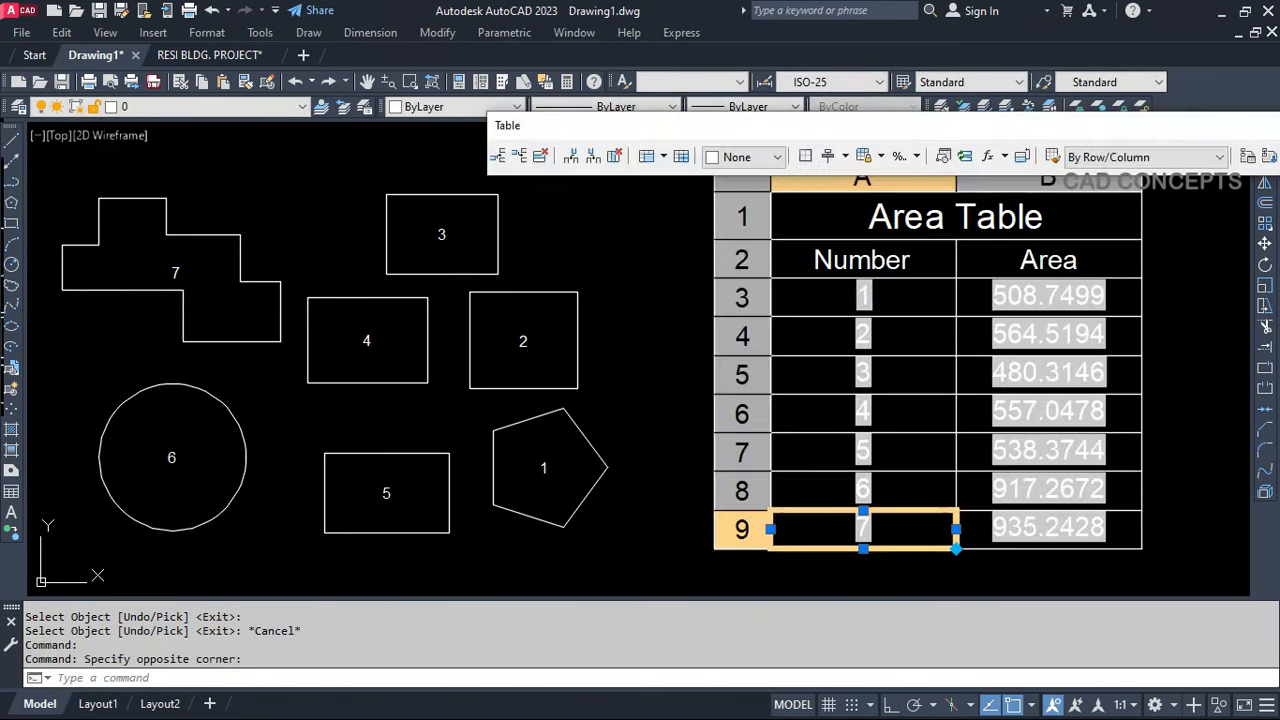
{"action": "key", "text": "Escape"}
{"action": "left_click", "coordinate": [738, 558]}
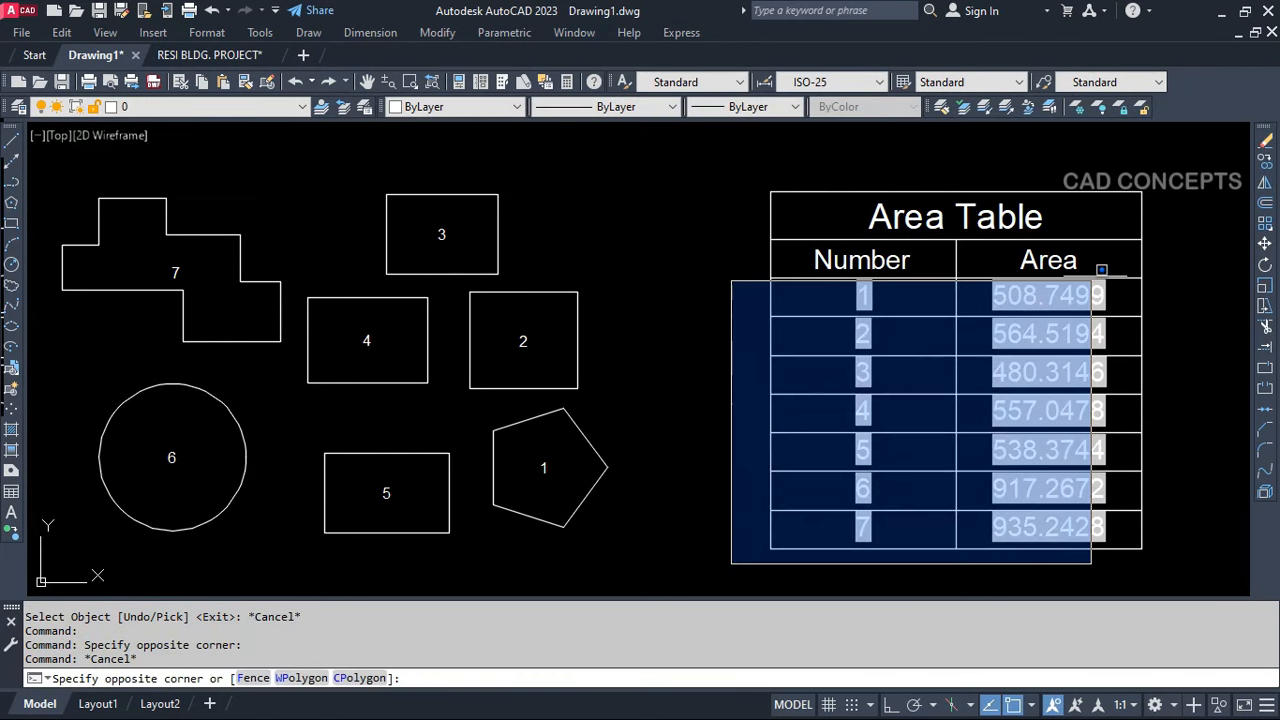
{"action": "left_click", "coordinate": [1186, 170]}
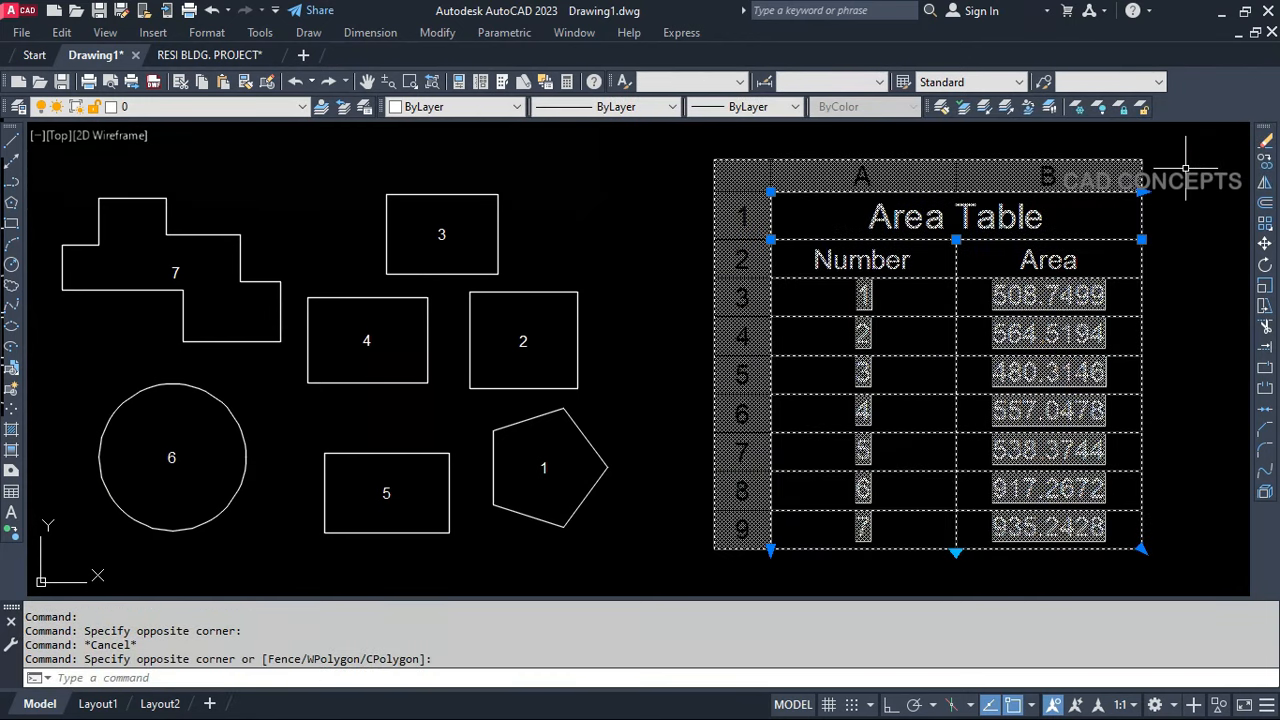
{"action": "key", "text": "Return"}
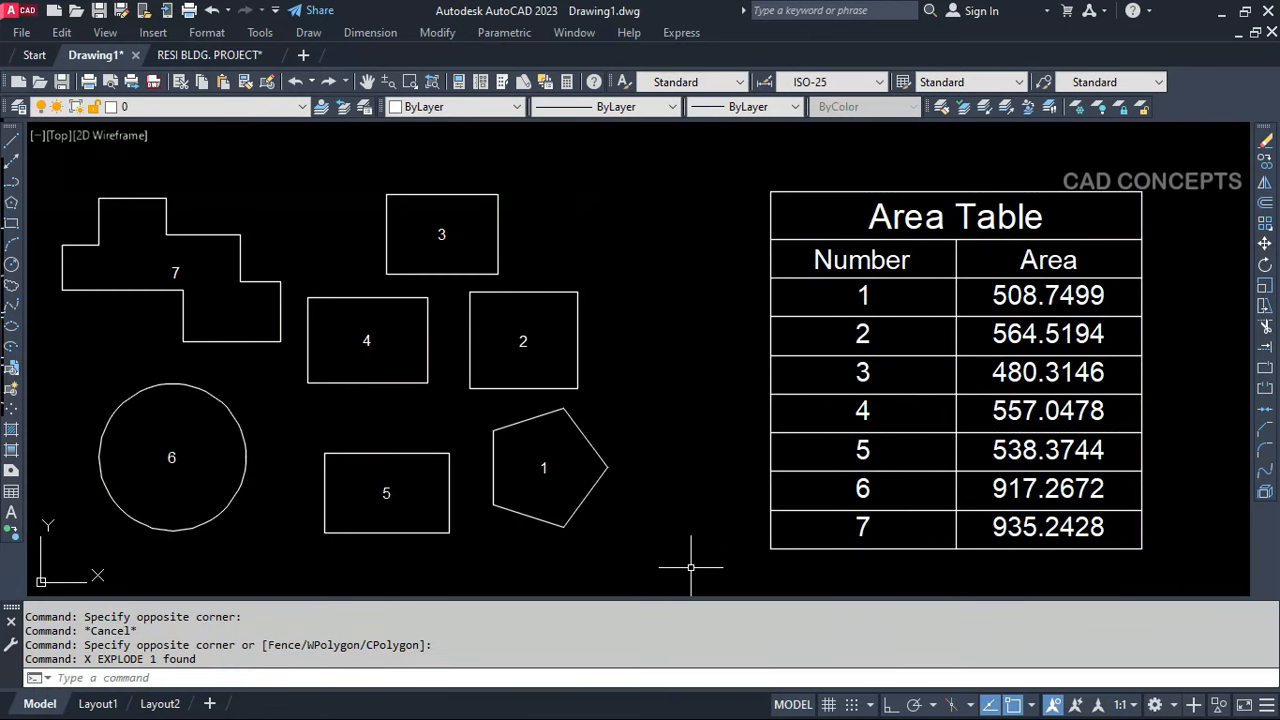
{"action": "middle_click_drag", "start_coordinate": [690, 567], "coordinate": [704, 568]}
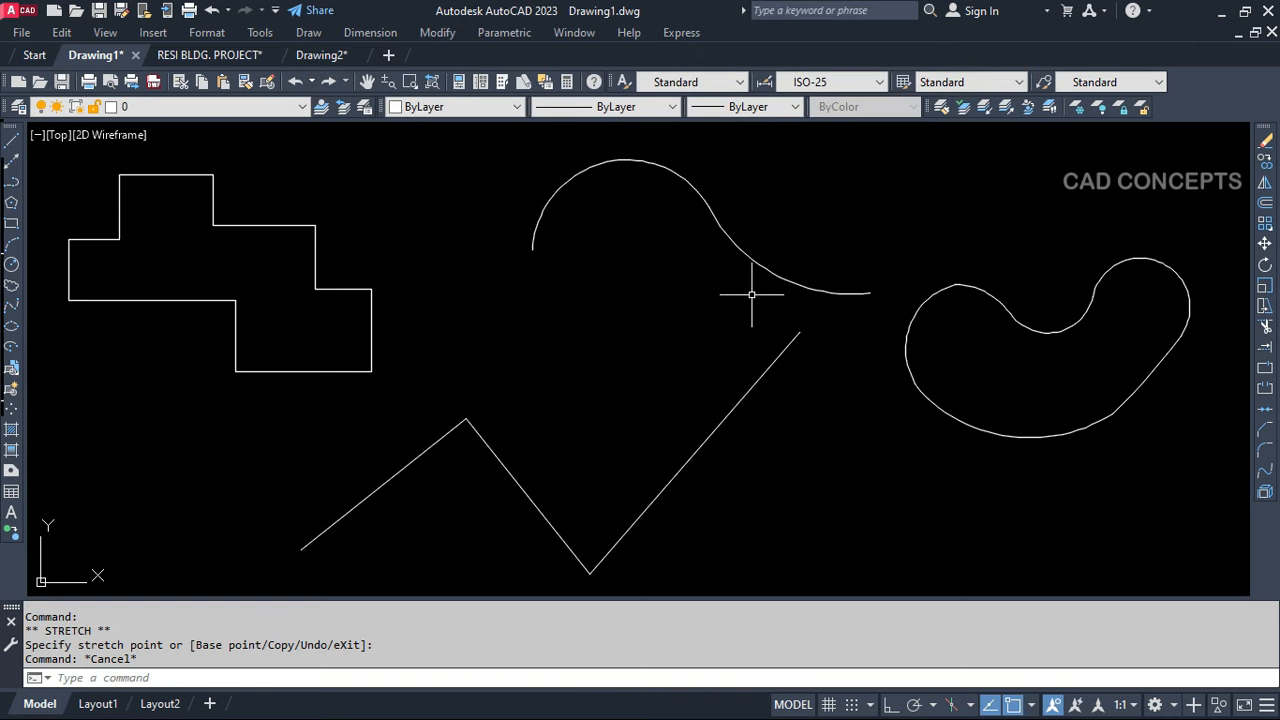
Taper the zigzag polyline with PTAPER, using start width 2 and end width 5
{"action": "type", "text": "PTAPER"}
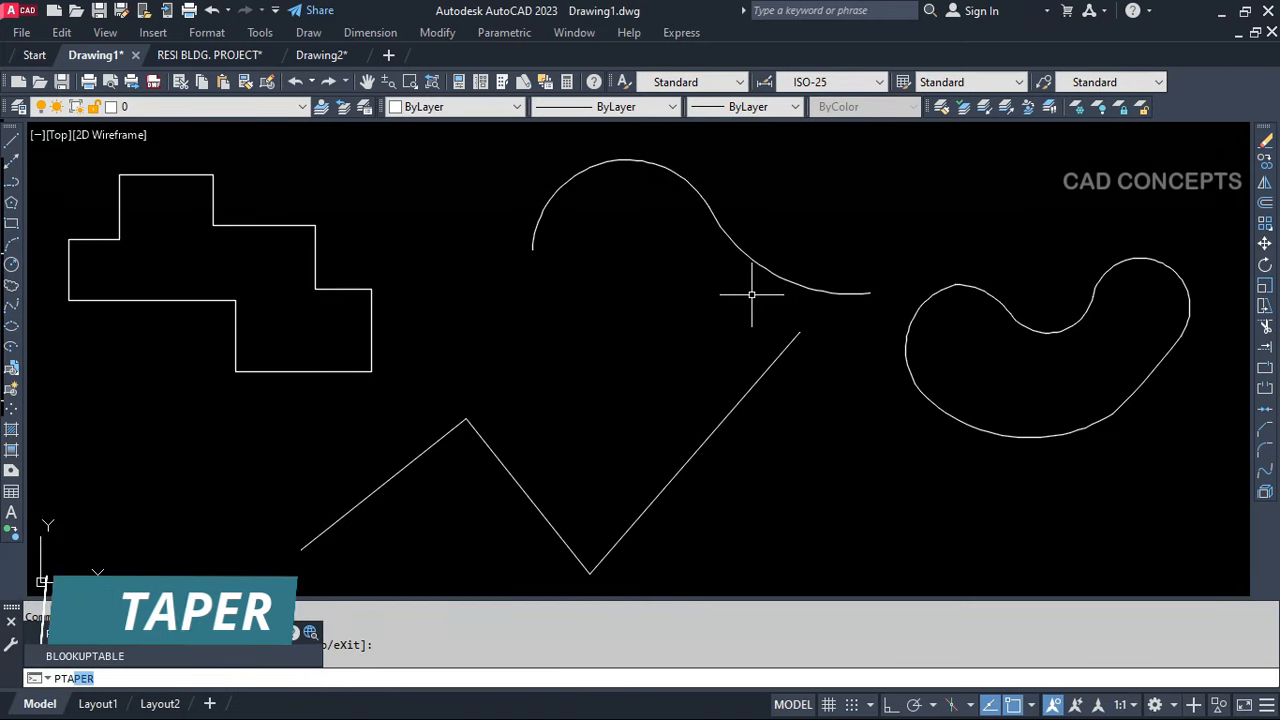
{"action": "key", "text": "Return"}
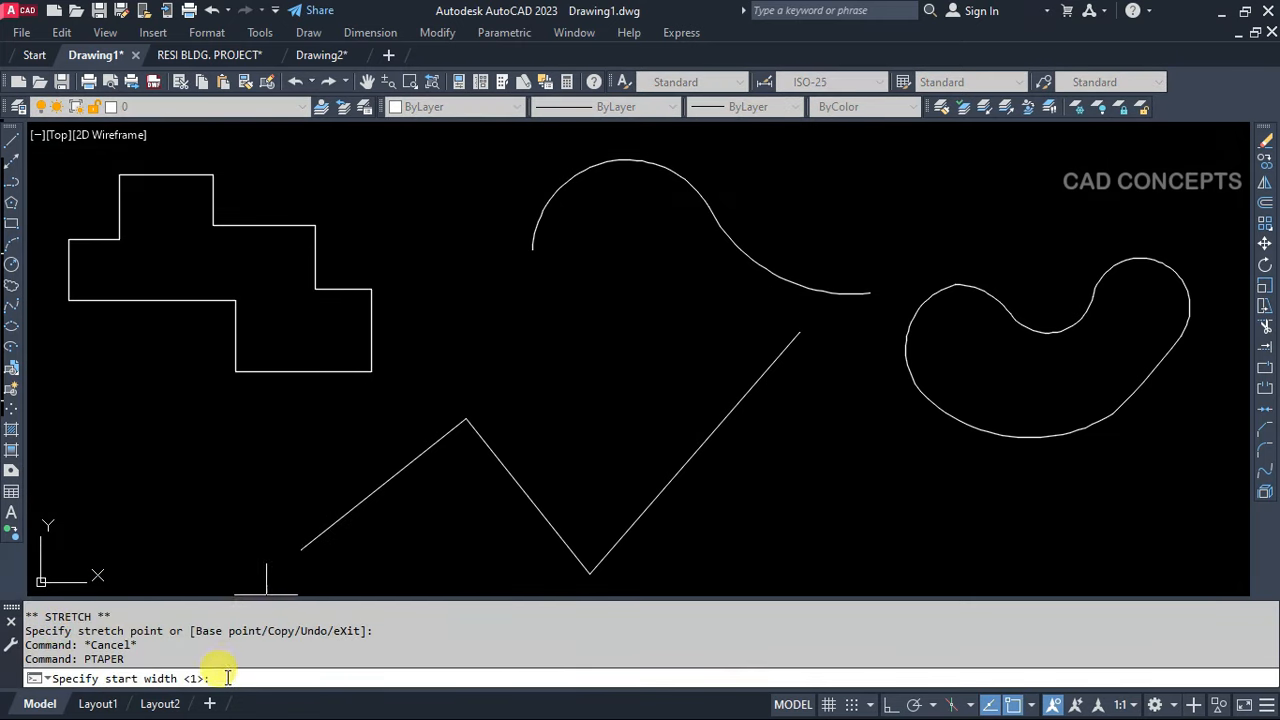
{"action": "type", "text": "2"}
{"action": "key", "text": "Return"}
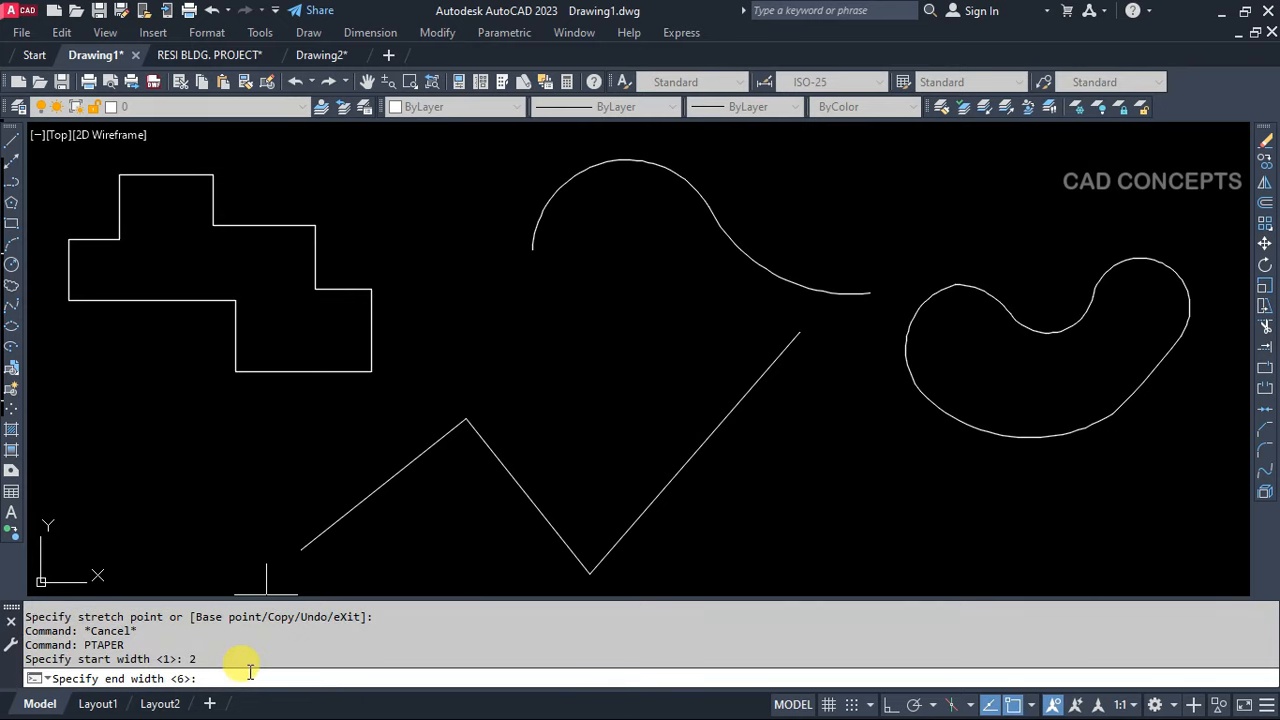
{"action": "key", "text": "Return"}
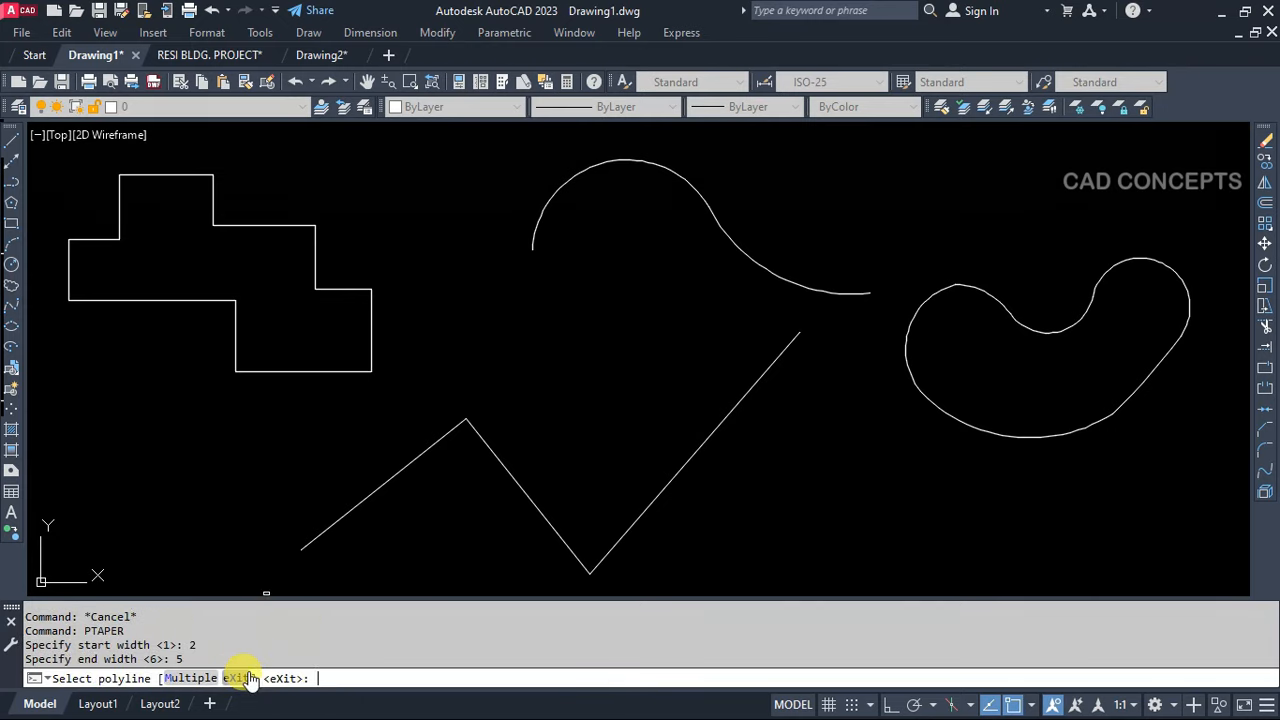
{"action": "left_click", "coordinate": [307, 544]}
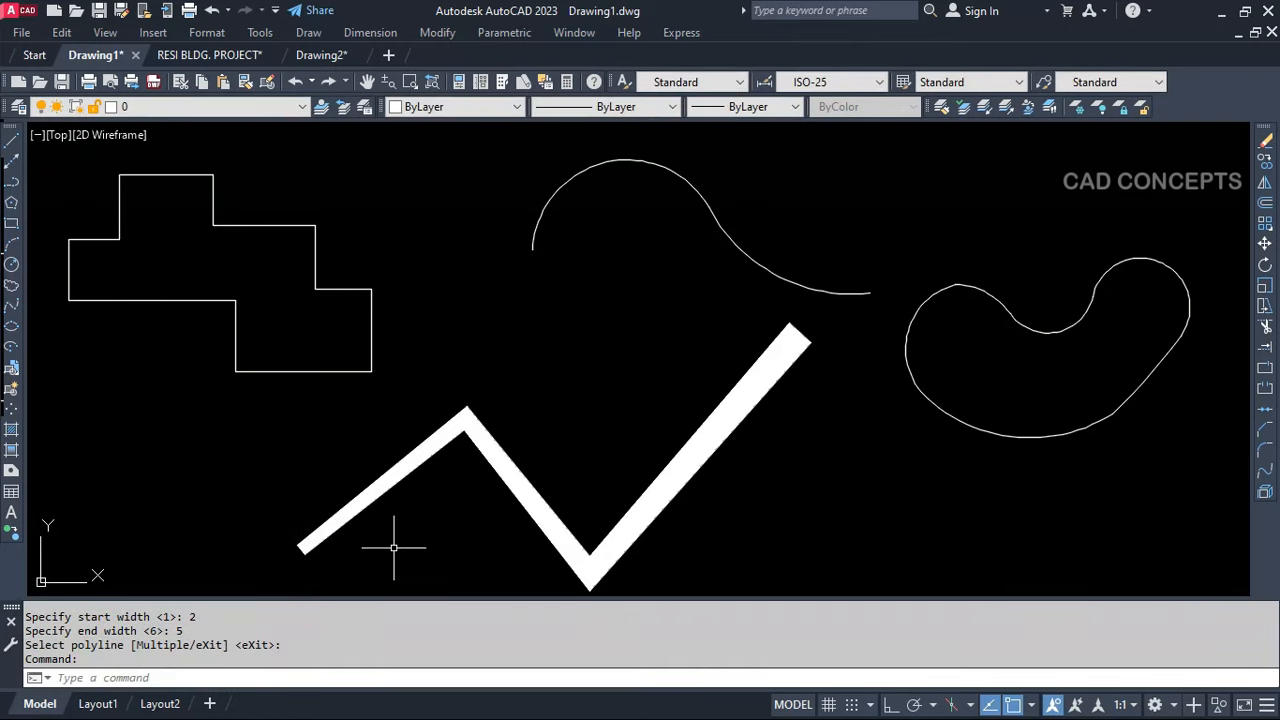
Taper the open S-shaped curve with PTAPER, using start width 1 and end width 6
{"action": "key", "text": "Return"}
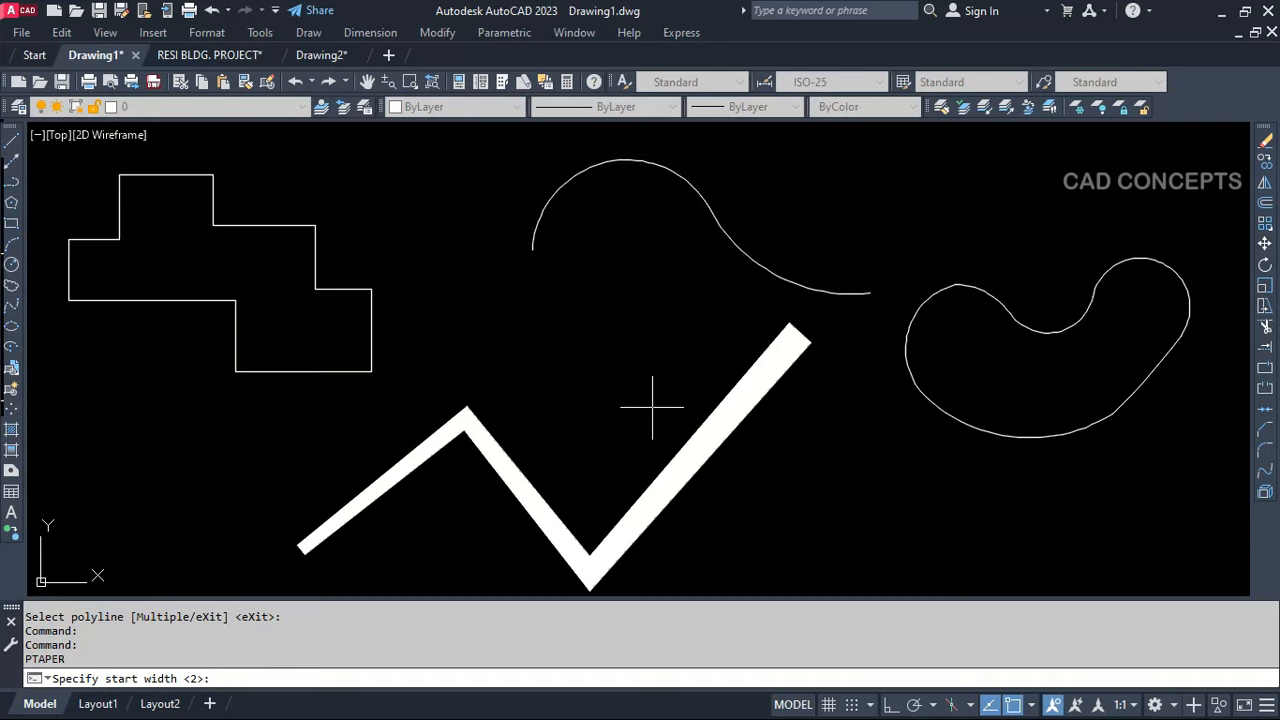
{"action": "key", "text": "Return"}
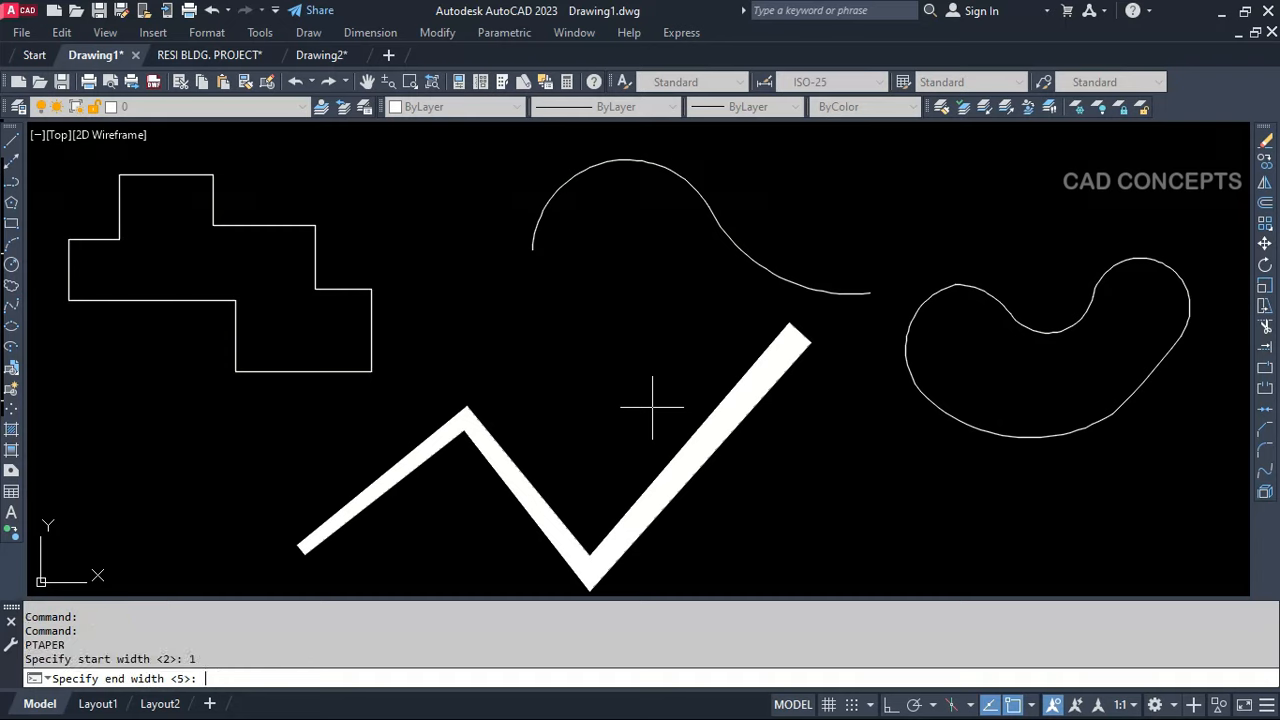
{"action": "key", "text": "Return"}
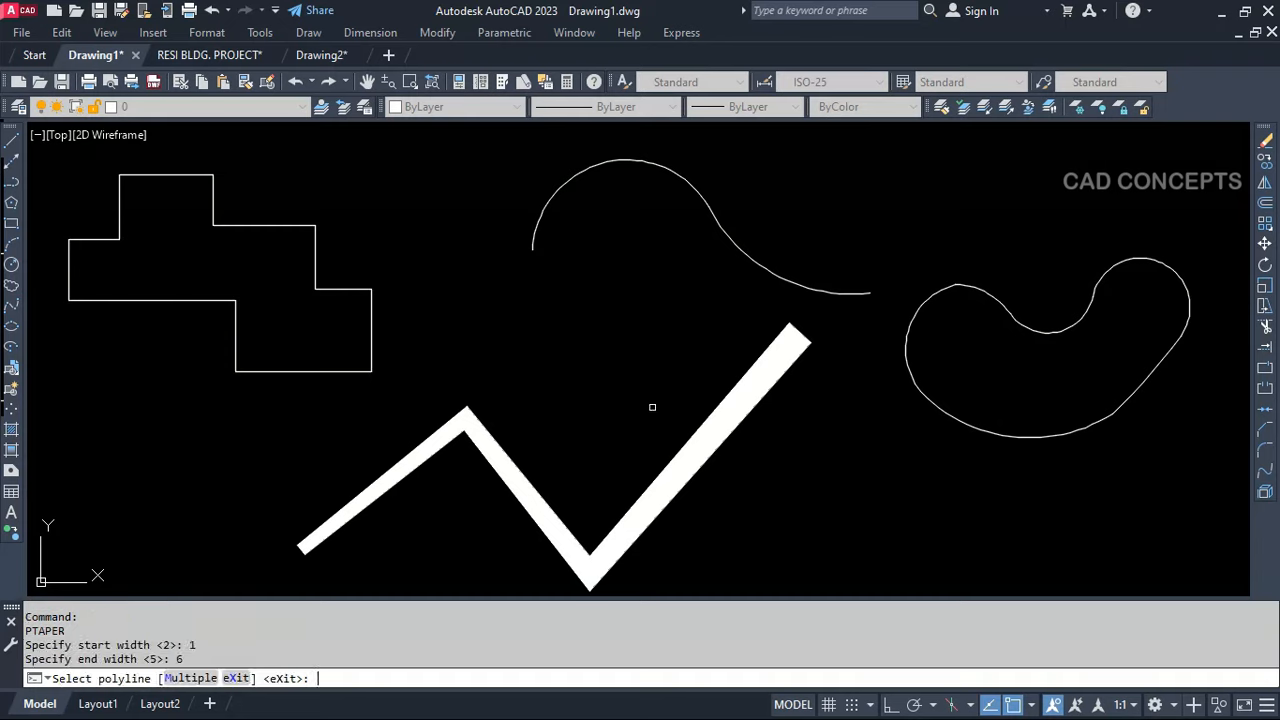
{"action": "left_click", "coordinate": [528, 221]}
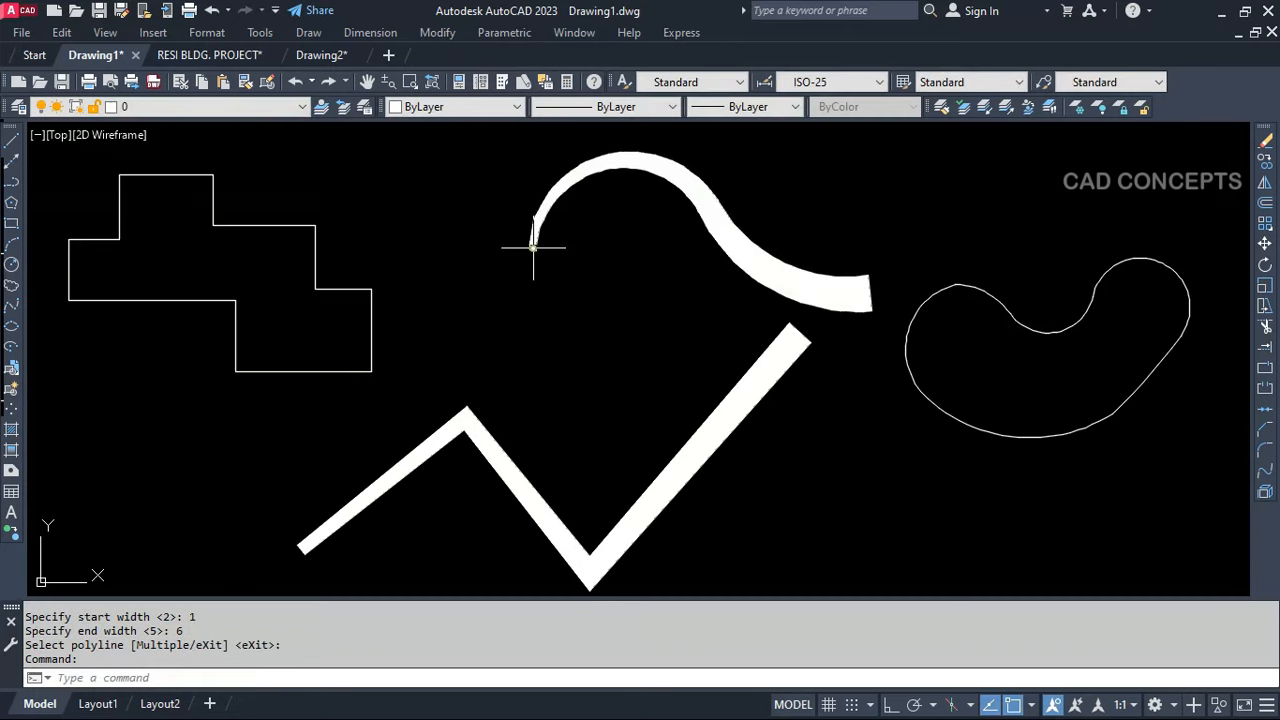
Taper the closed stepped polyline with PTAPER, using start width 1 and end width 8
{"action": "key", "text": "Return"}
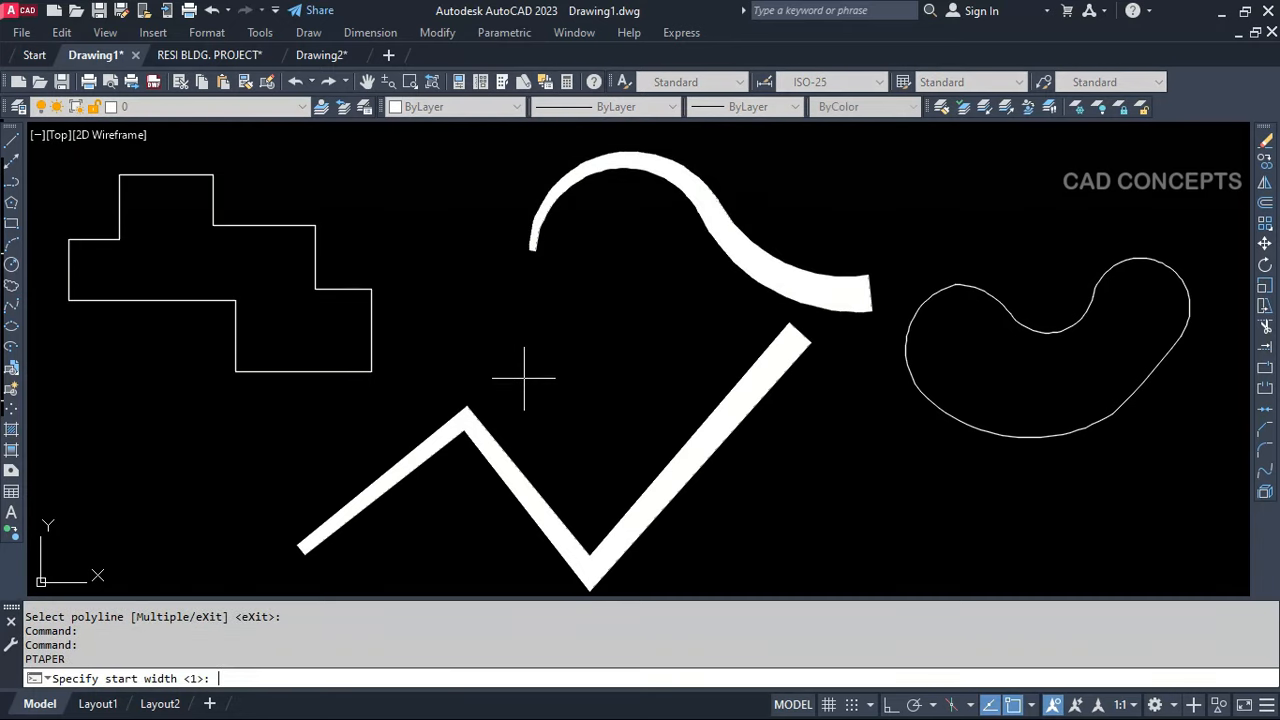
{"action": "key", "text": "Return"}
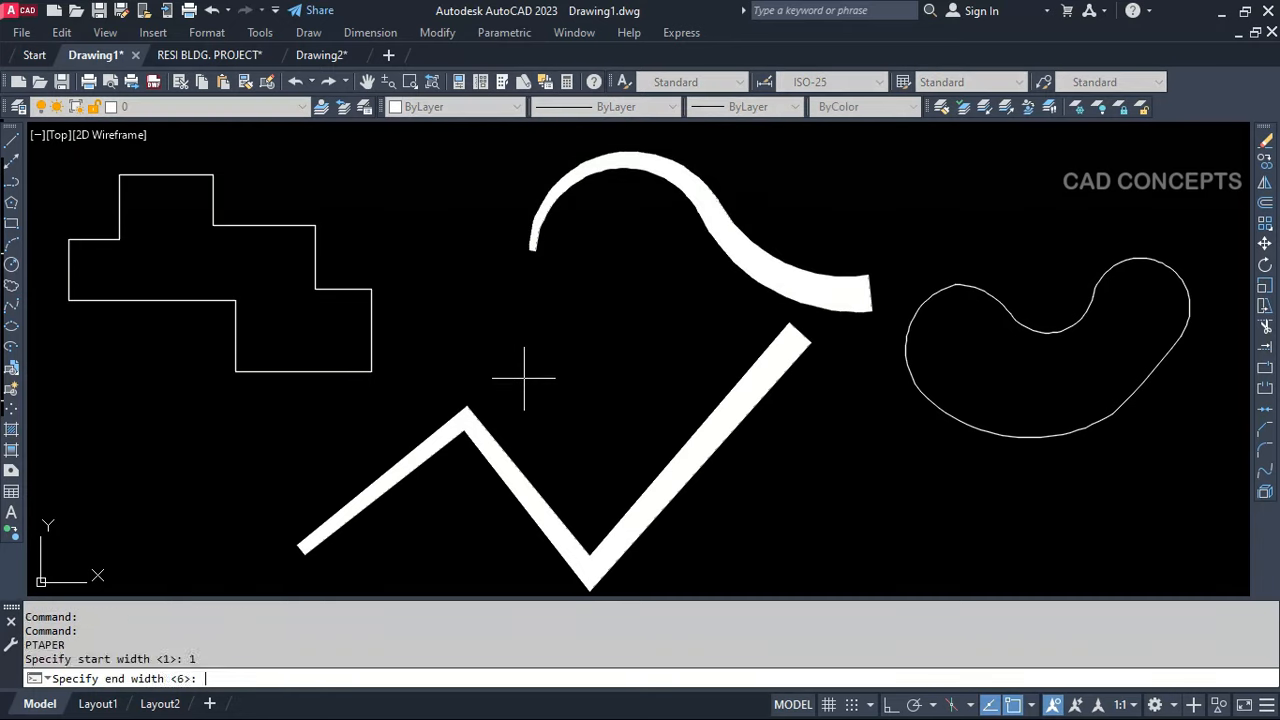
{"action": "type", "text": "8"}
{"action": "key", "text": "Return"}
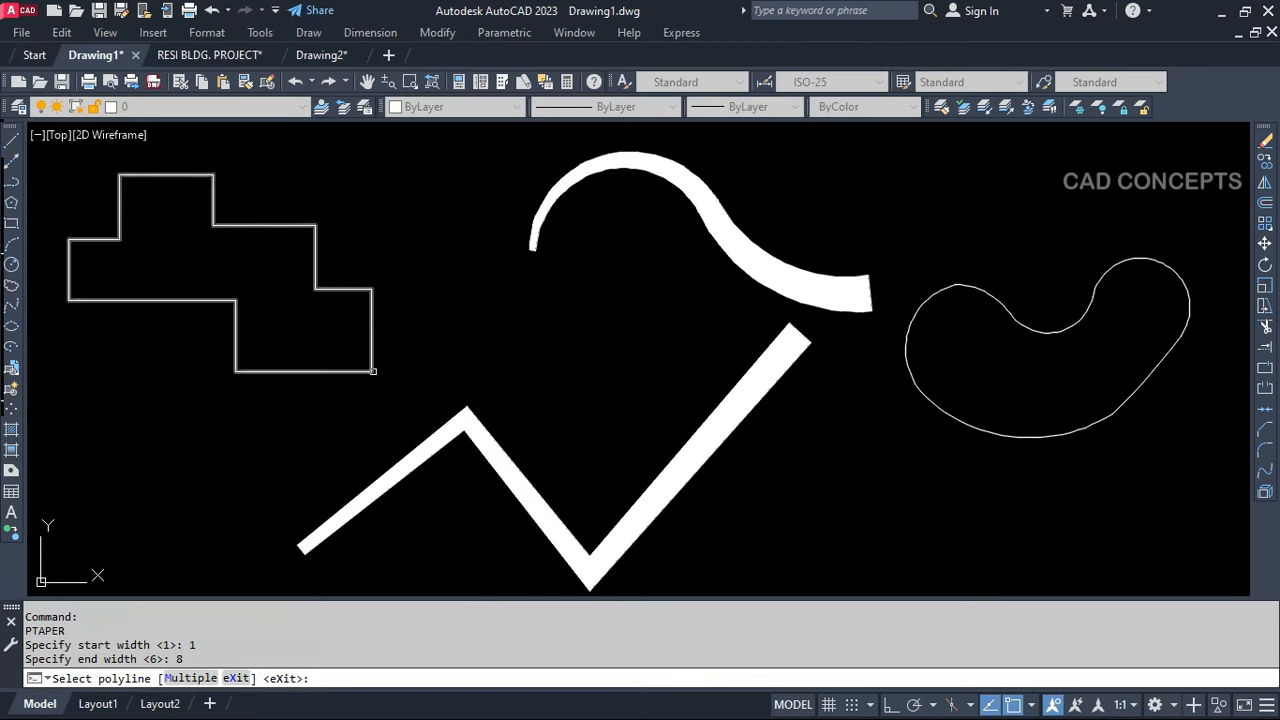
{"action": "left_click", "coordinate": [372, 368]}
Taper the closed kidney-shaped polyline with PTAPER, using start width 1 and end width 3
{"action": "key", "text": "Return"}
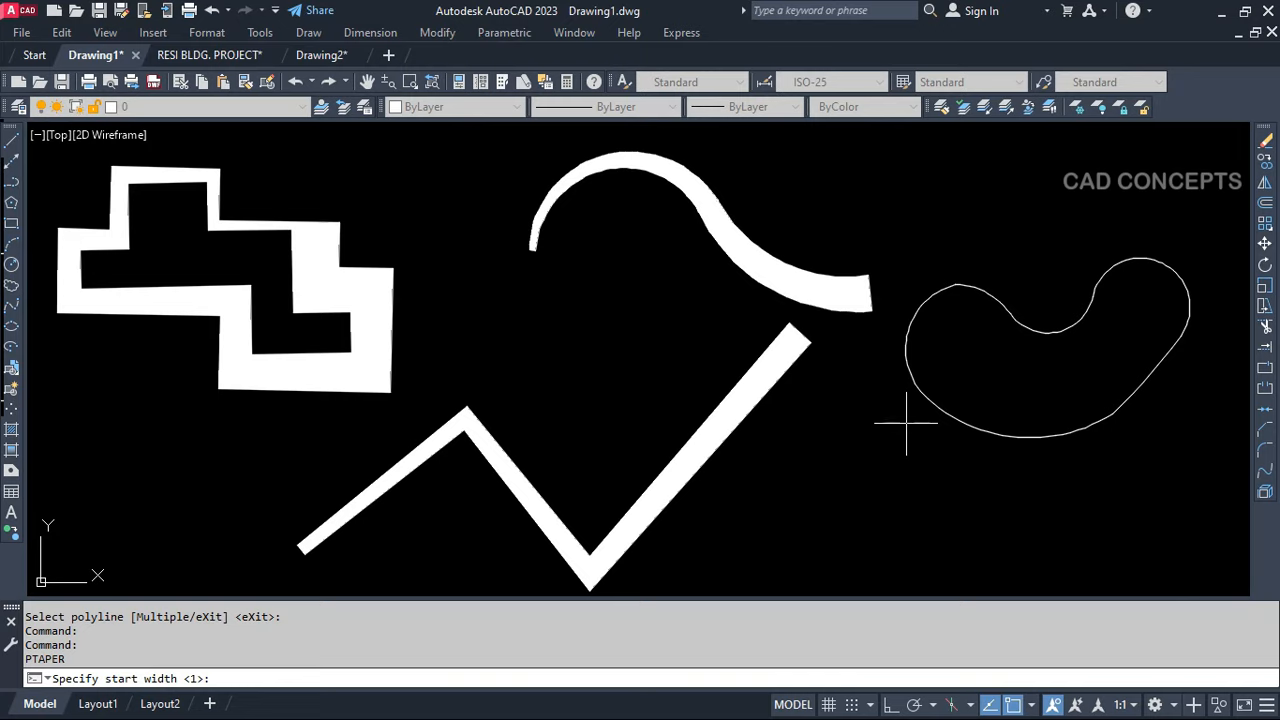
{"action": "type", "text": "1"}
{"action": "key", "text": "Return"}
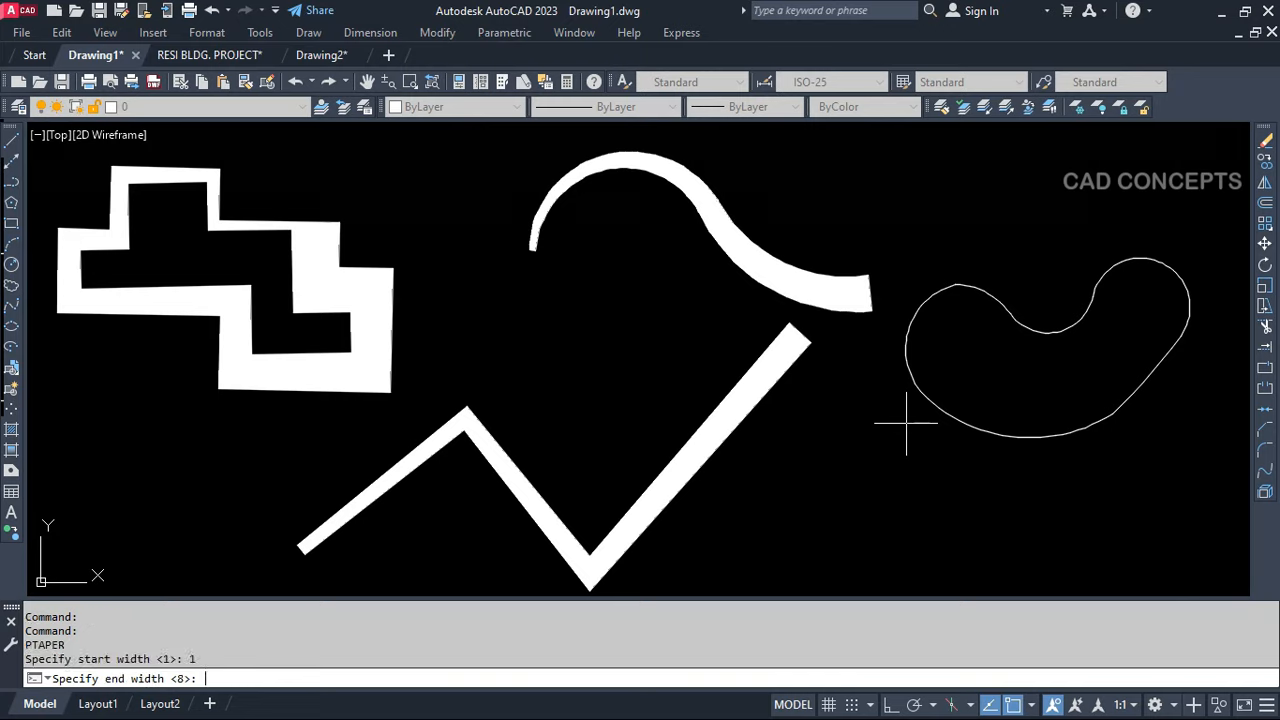
{"action": "key", "text": "Return"}
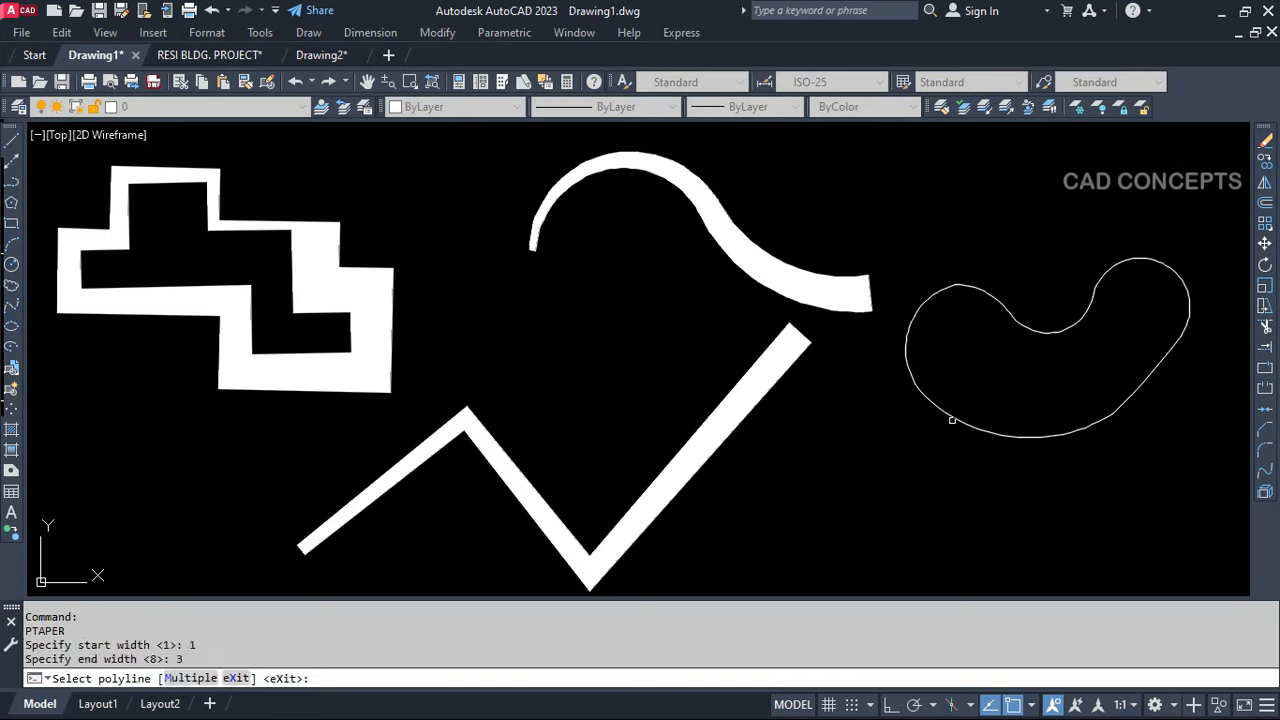
{"action": "left_click", "coordinate": [952, 420]}
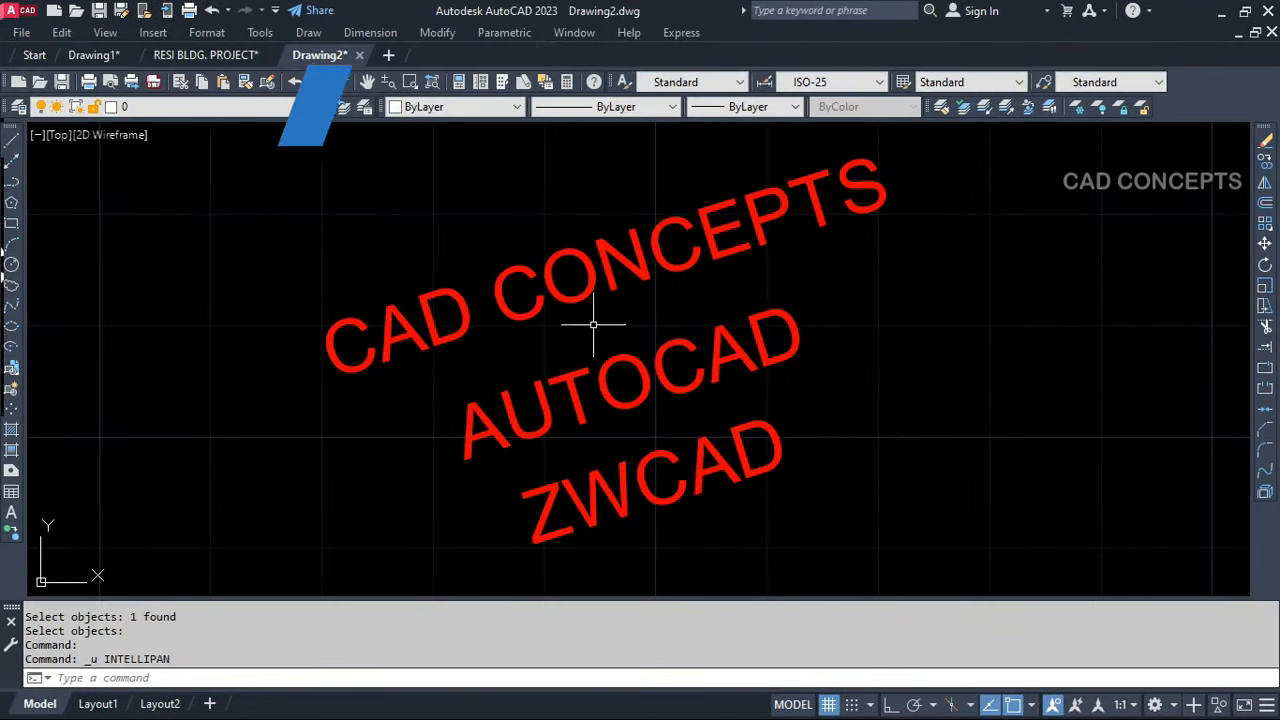
Strike through the slanted CAD CONCEPTS text in Drawing2 with the STRIKE command
{"action": "middle_click_drag", "start_coordinate": [593, 326], "coordinate": [579, 342]}
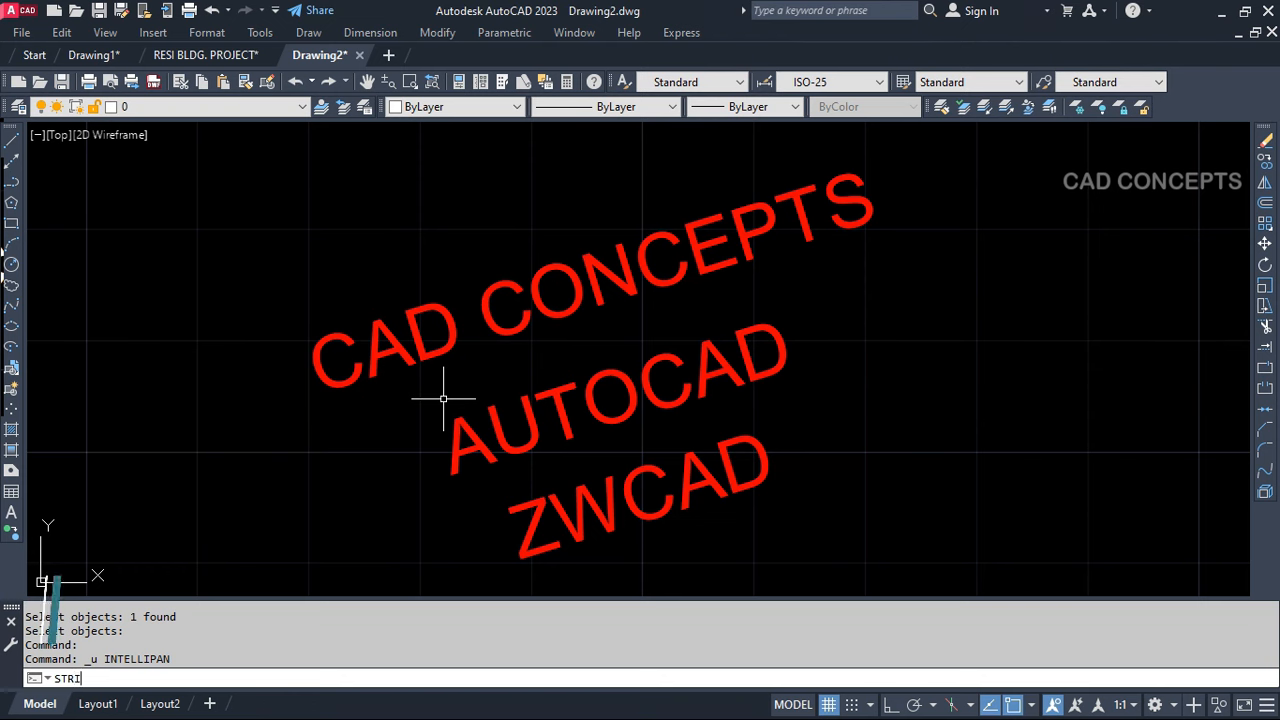
{"action": "left_click", "coordinate": [78, 525]}
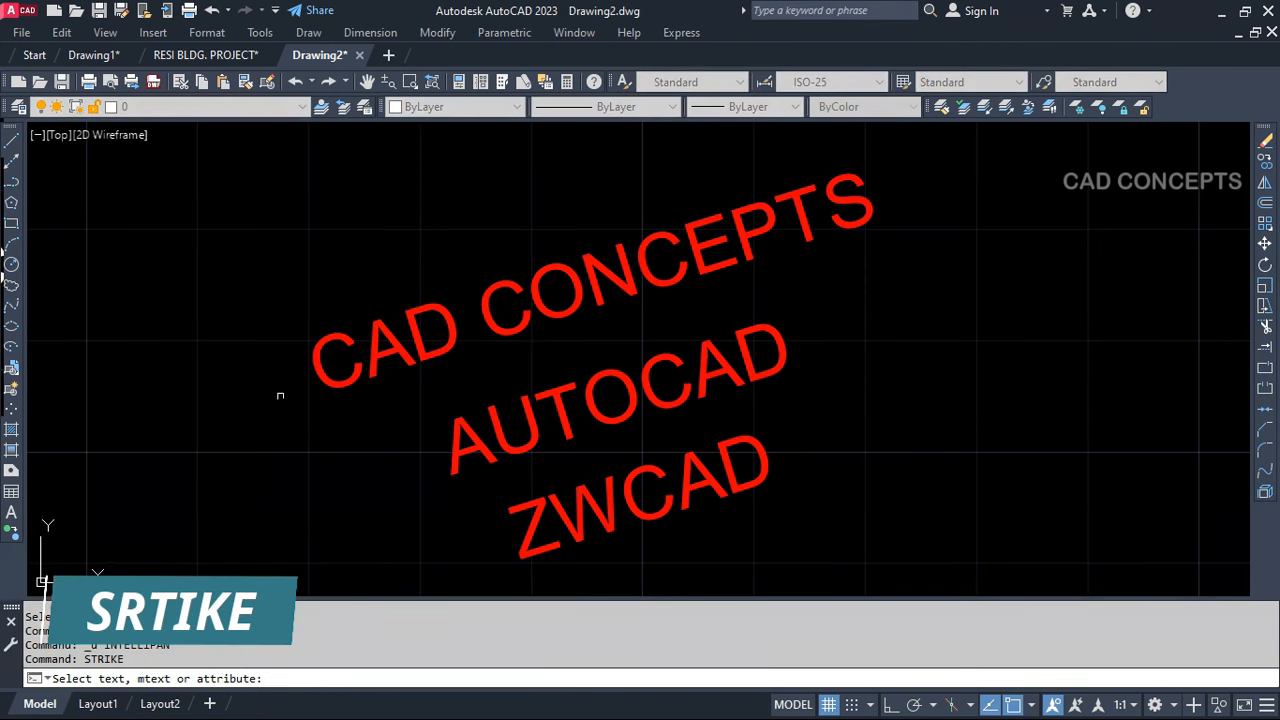
{"action": "left_click", "coordinate": [308, 381]}
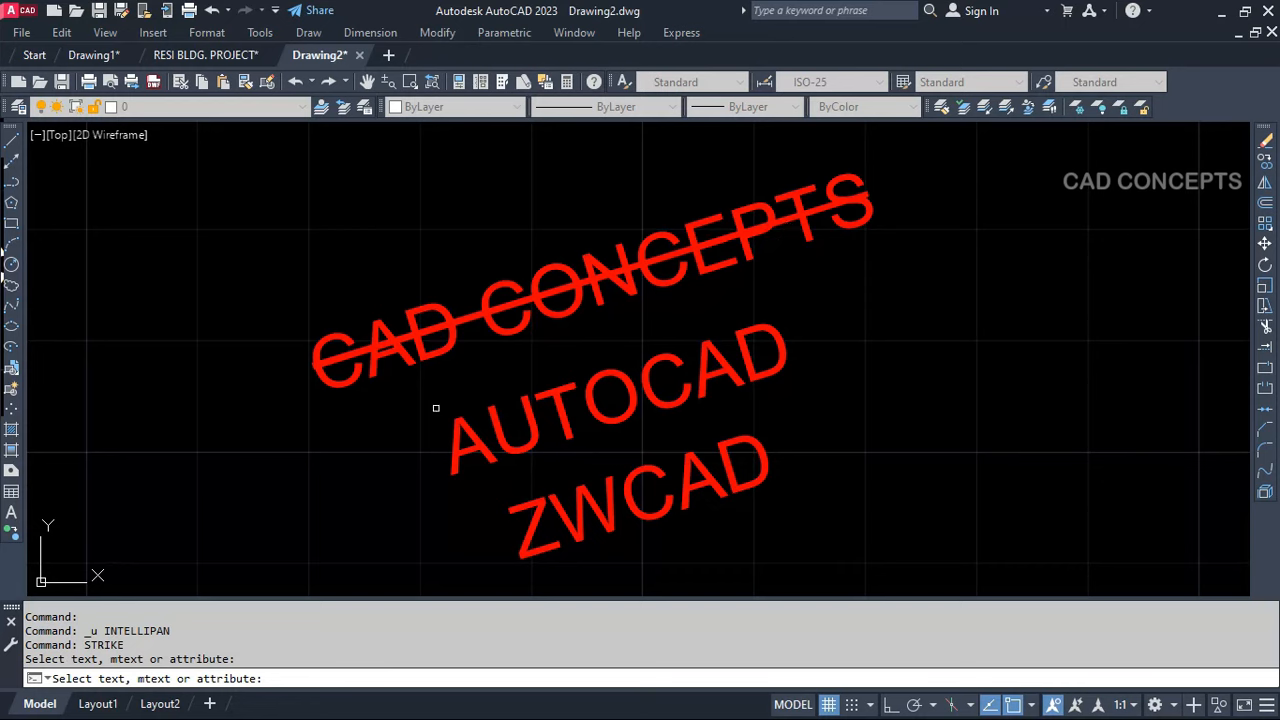
Strike through the slanted AUTOCAD text with a double line using the STRIKE2 command
{"action": "key", "text": "Escape"}
{"action": "type", "text": "S"}
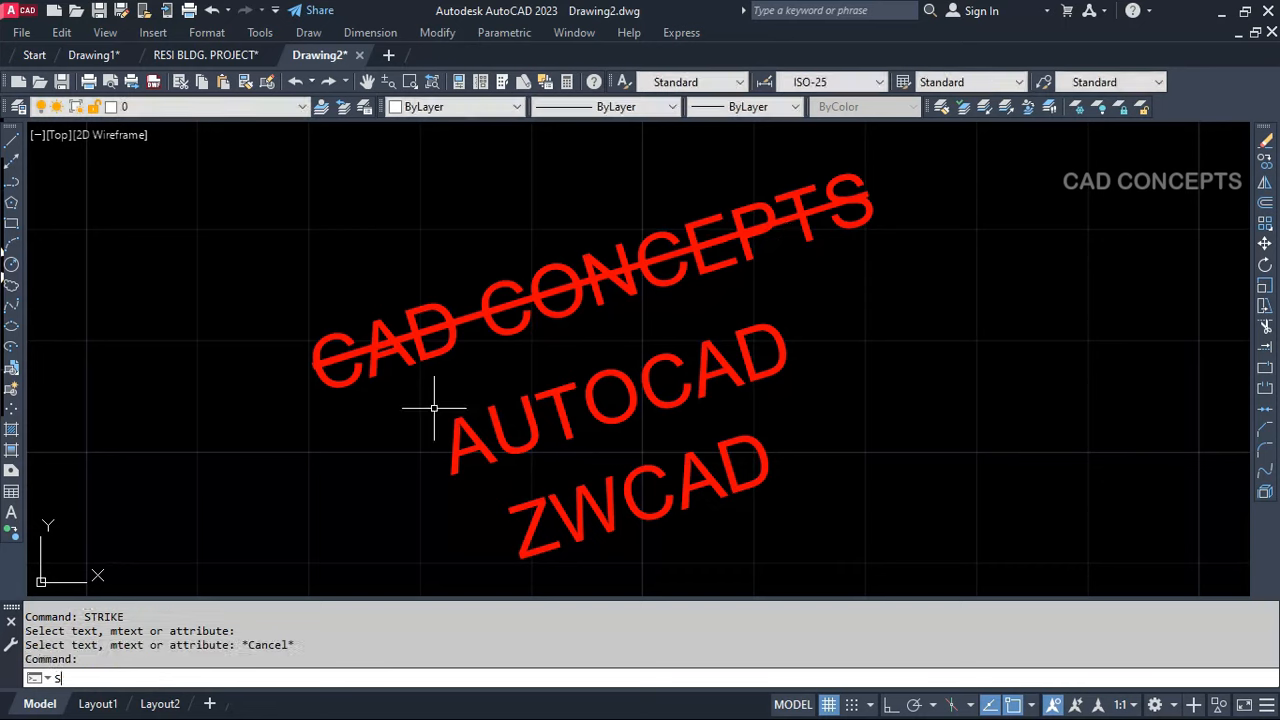
{"action": "type", "text": "TRI"}
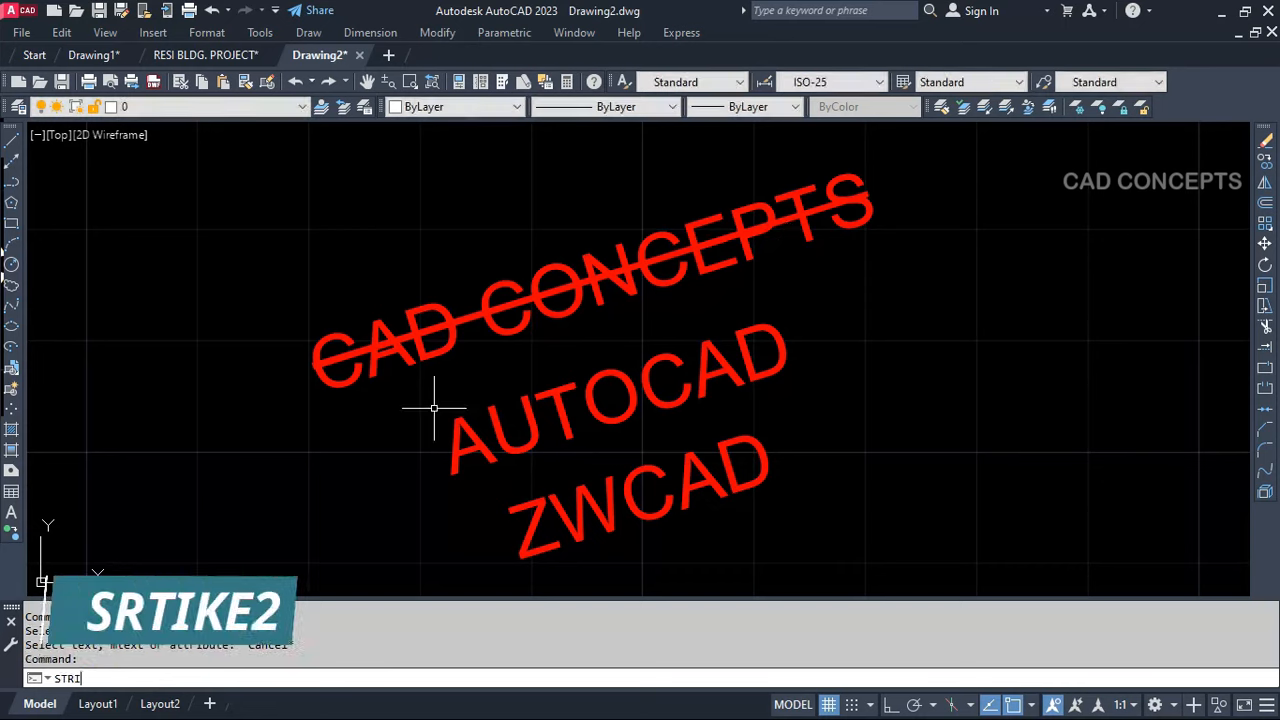
{"action": "key", "text": "Escape"}
{"action": "type", "text": "STR"}
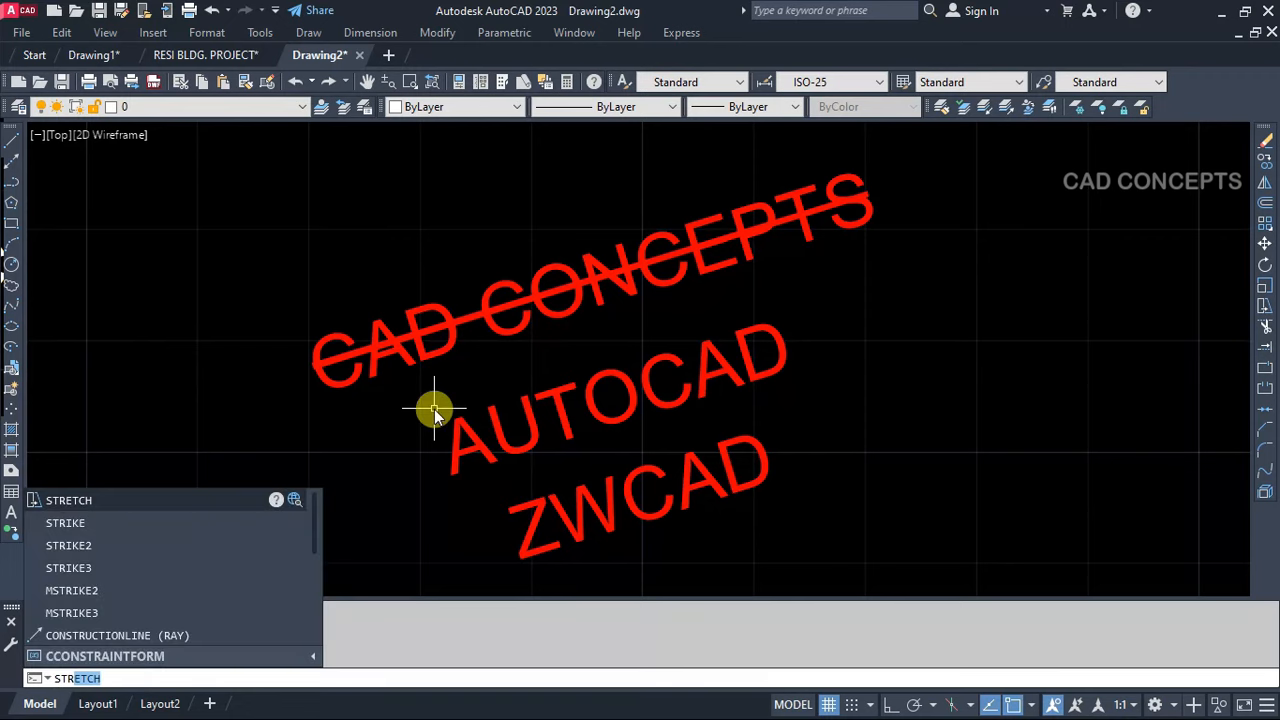
{"action": "left_click", "coordinate": [85, 545]}
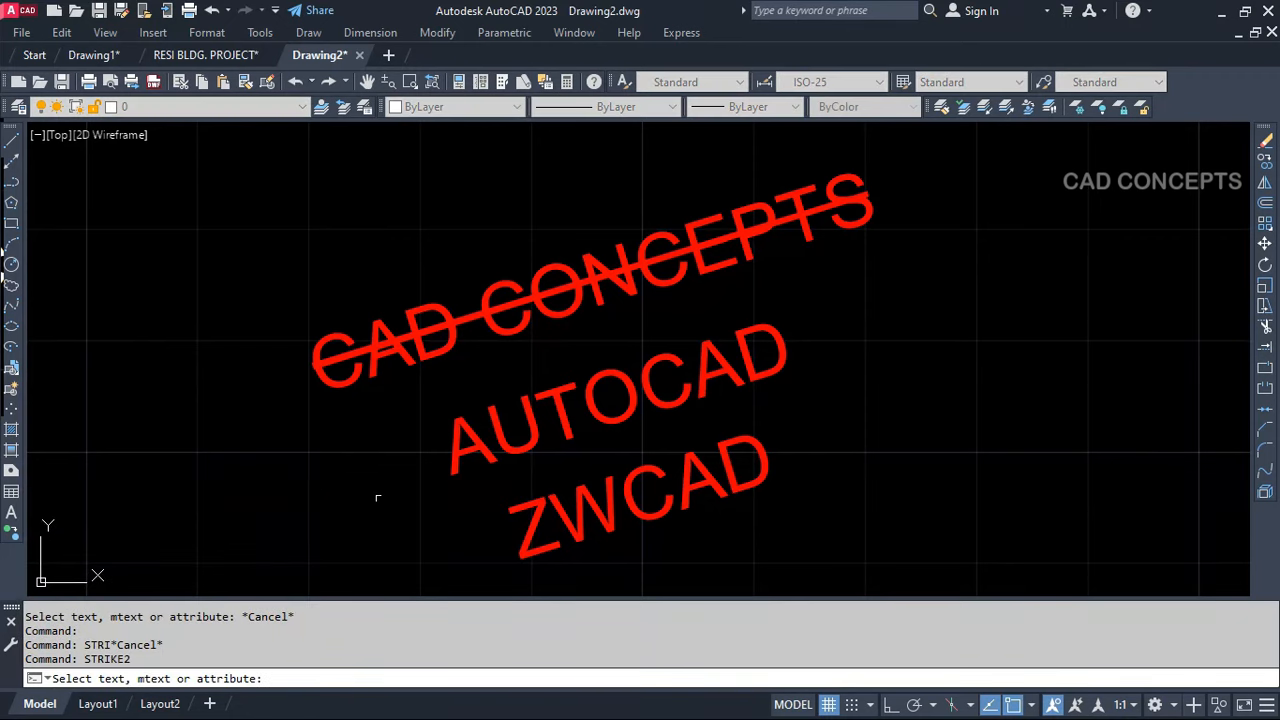
{"action": "left_click", "coordinate": [450, 472]}
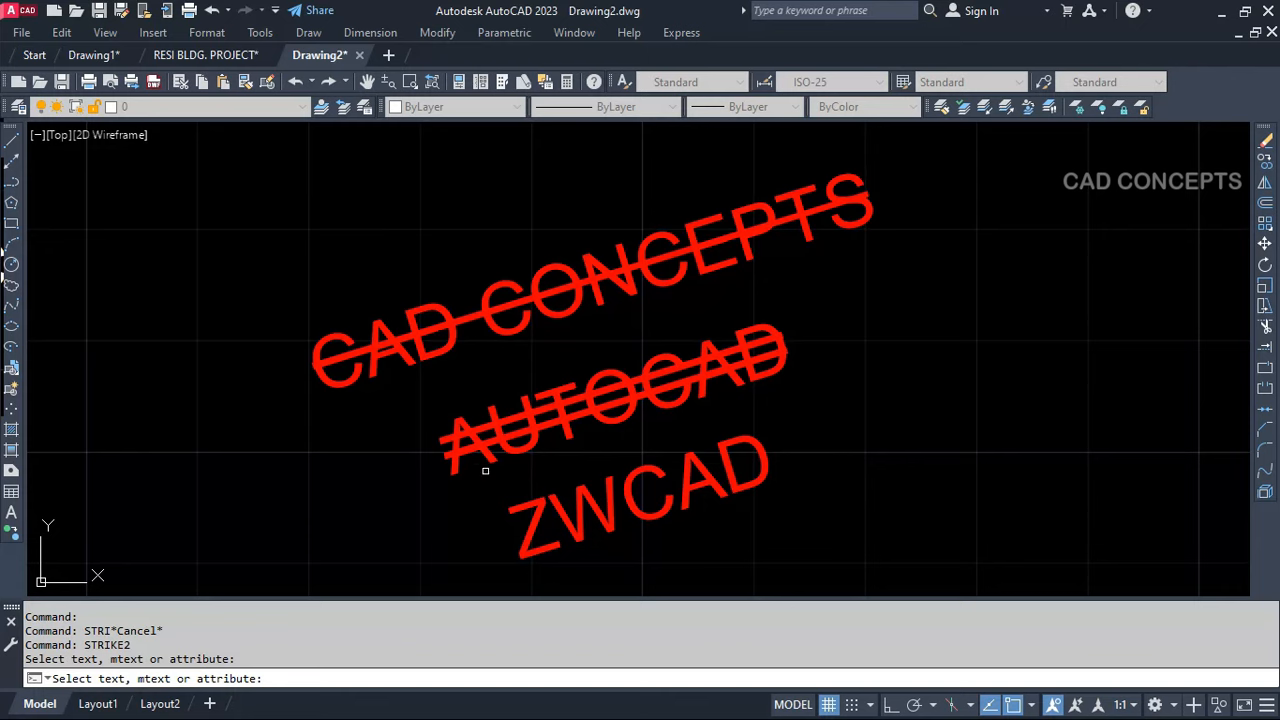
{"action": "key", "text": "Escape"}
{"action": "key", "text": "Escape"}
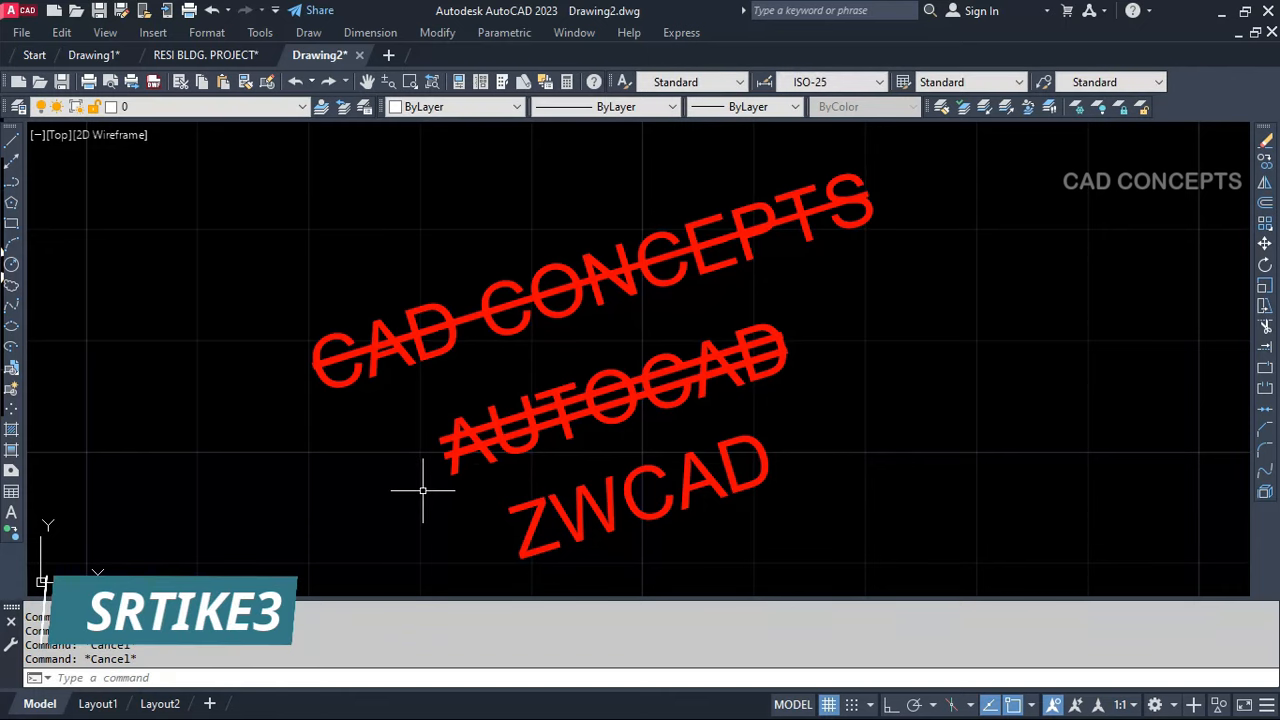
Strike through the slanted ZWCAD text using the STRIKE3 command
{"action": "type", "text": "STR"}
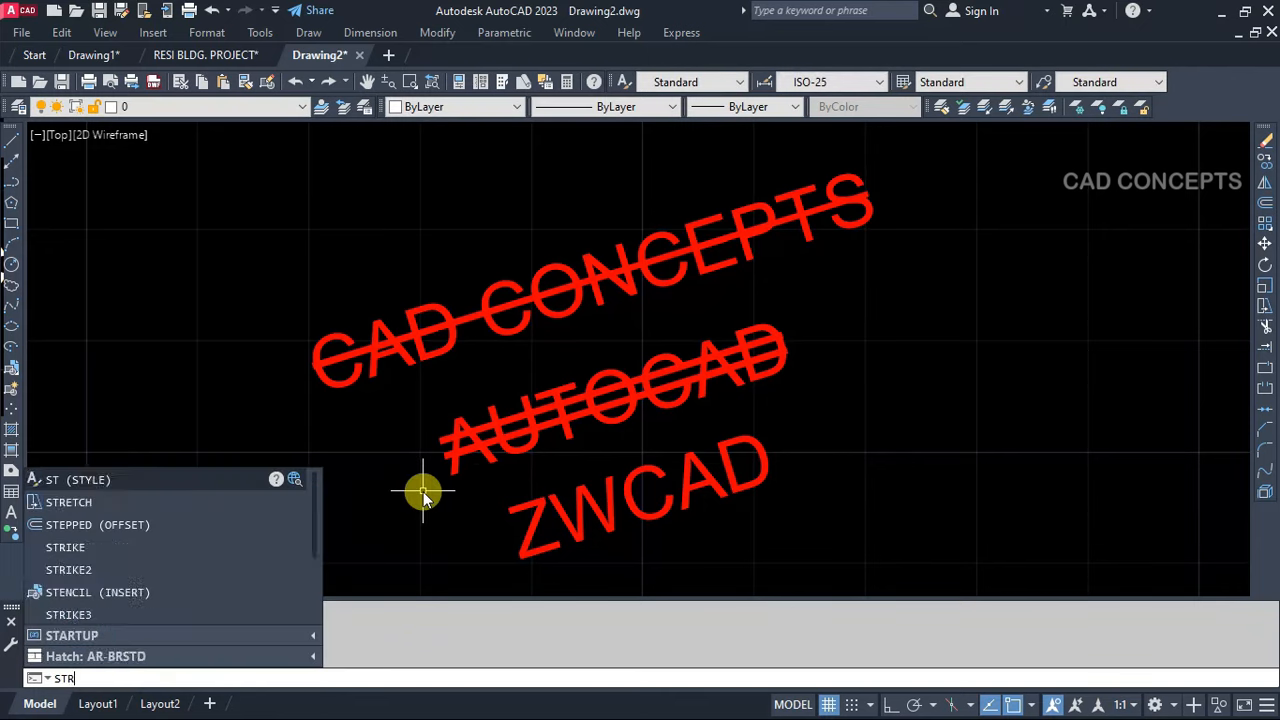
{"action": "type", "text": "IKE3"}
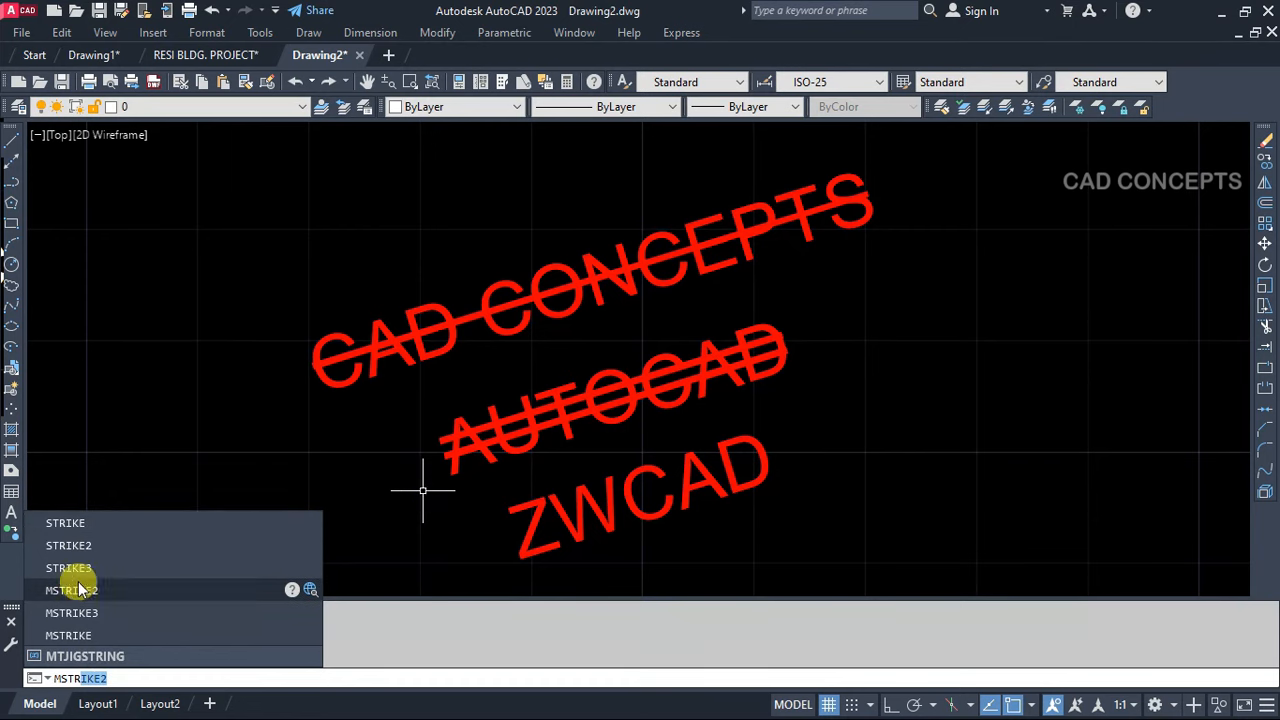
{"action": "left_click", "coordinate": [72, 568]}
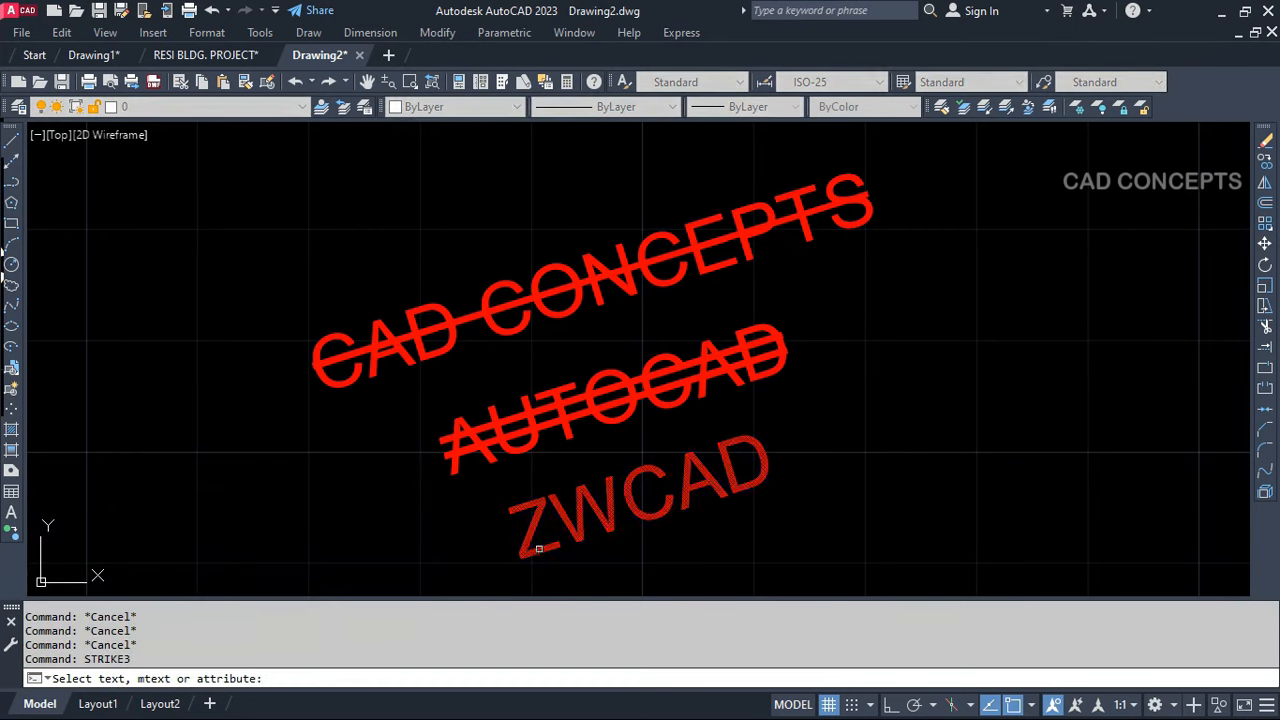
{"action": "left_click", "coordinate": [539, 547]}
{"action": "key", "text": "Escape"}
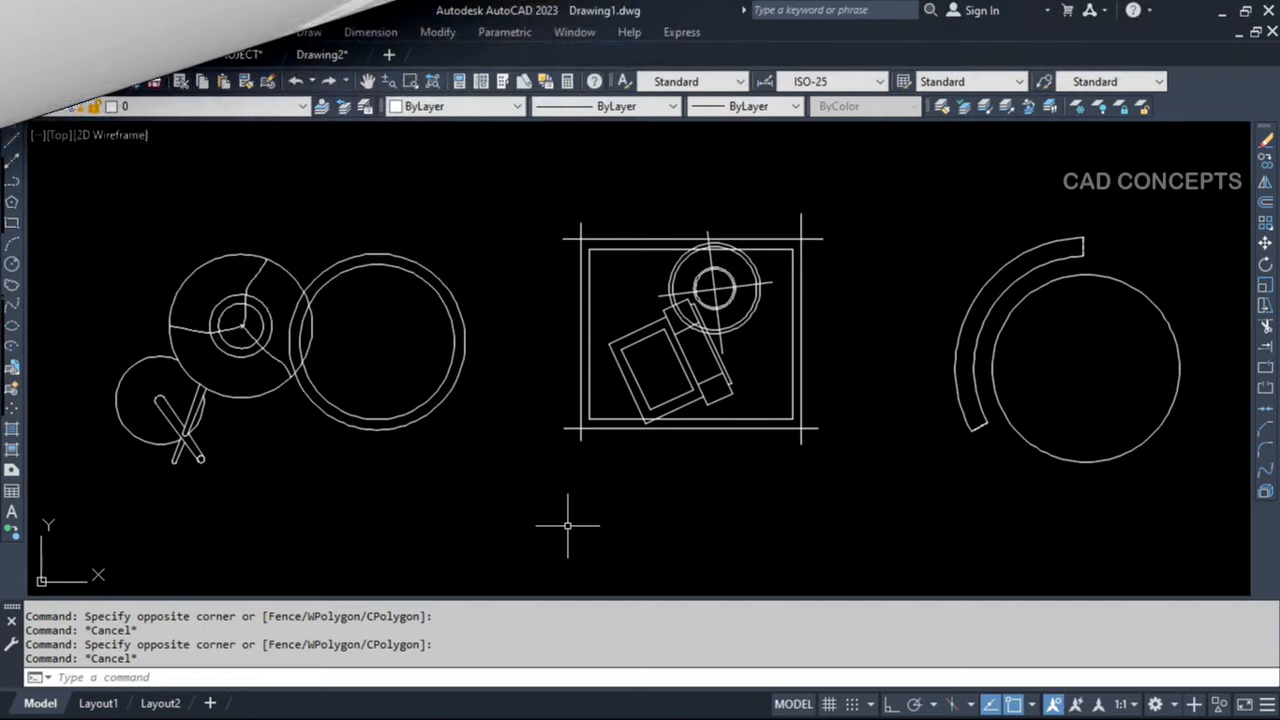
Inspect the base point locations of the three blocks in Drawing1
{"action": "left_click", "coordinate": [591, 423]}
{"action": "left_click", "coordinate": [573, 457]}
{"action": "left_click", "coordinate": [580, 424]}
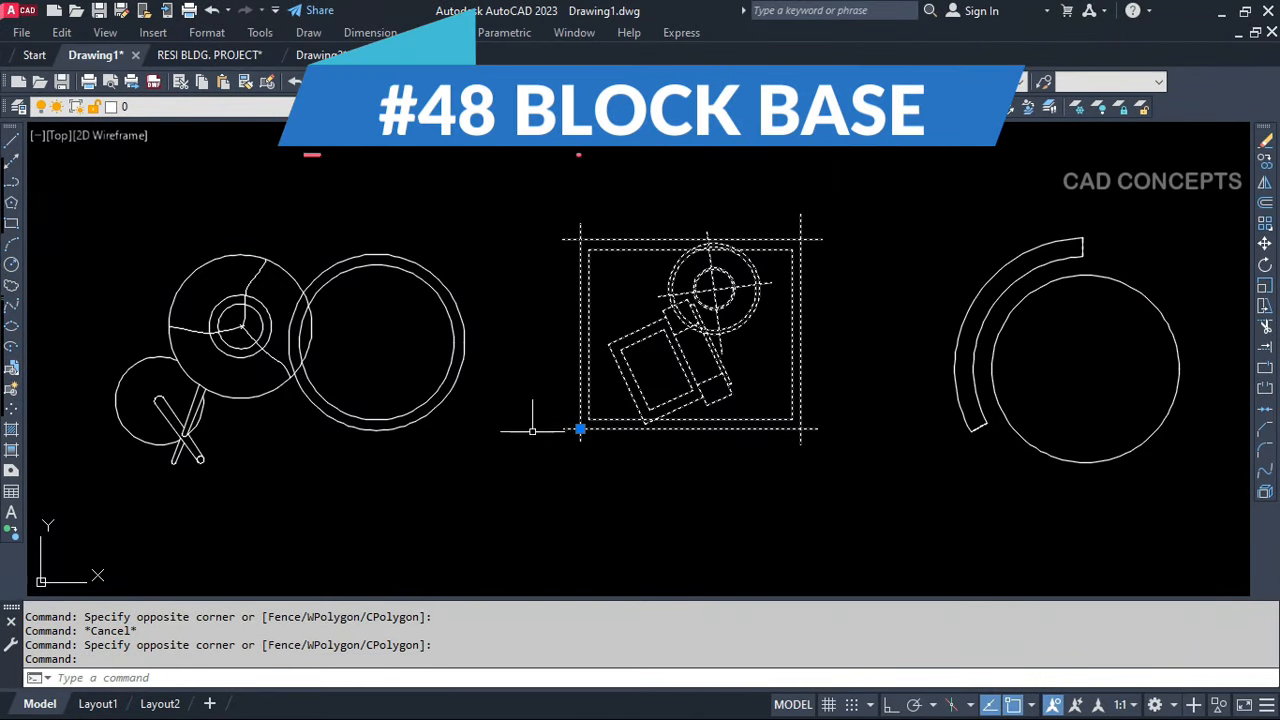
{"action": "key", "text": "Escape"}
{"action": "left_click", "coordinate": [414, 446]}
{"action": "left_click", "coordinate": [387, 409]}
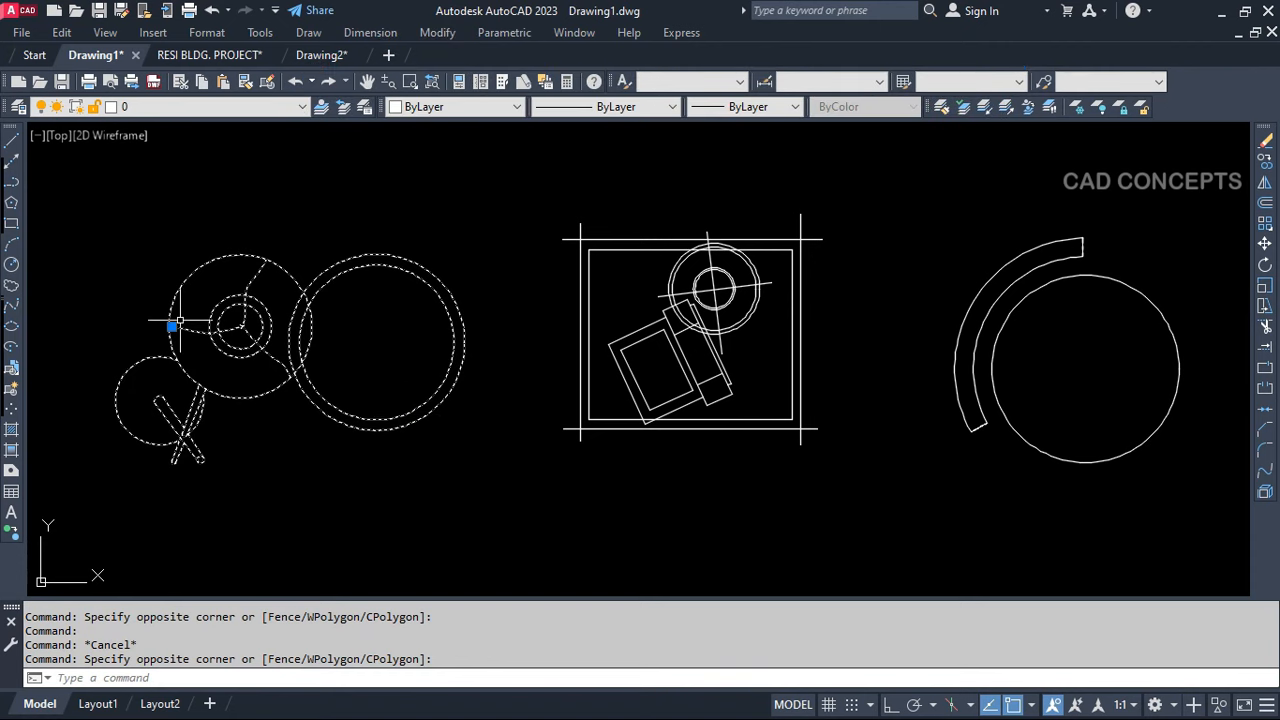
{"action": "key", "text": "Escape"}
{"action": "left_click", "coordinate": [1022, 431]}
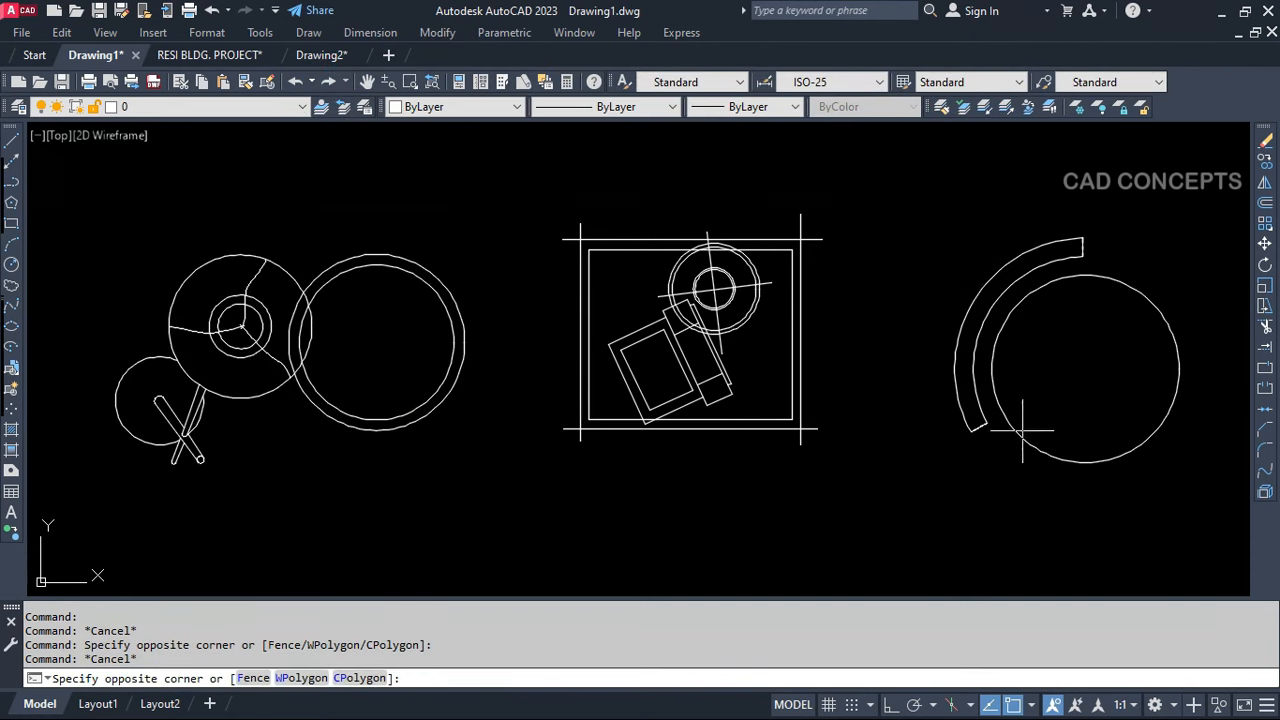
{"action": "left_click", "coordinate": [1015, 443]}
{"action": "left_click", "coordinate": [971, 302]}
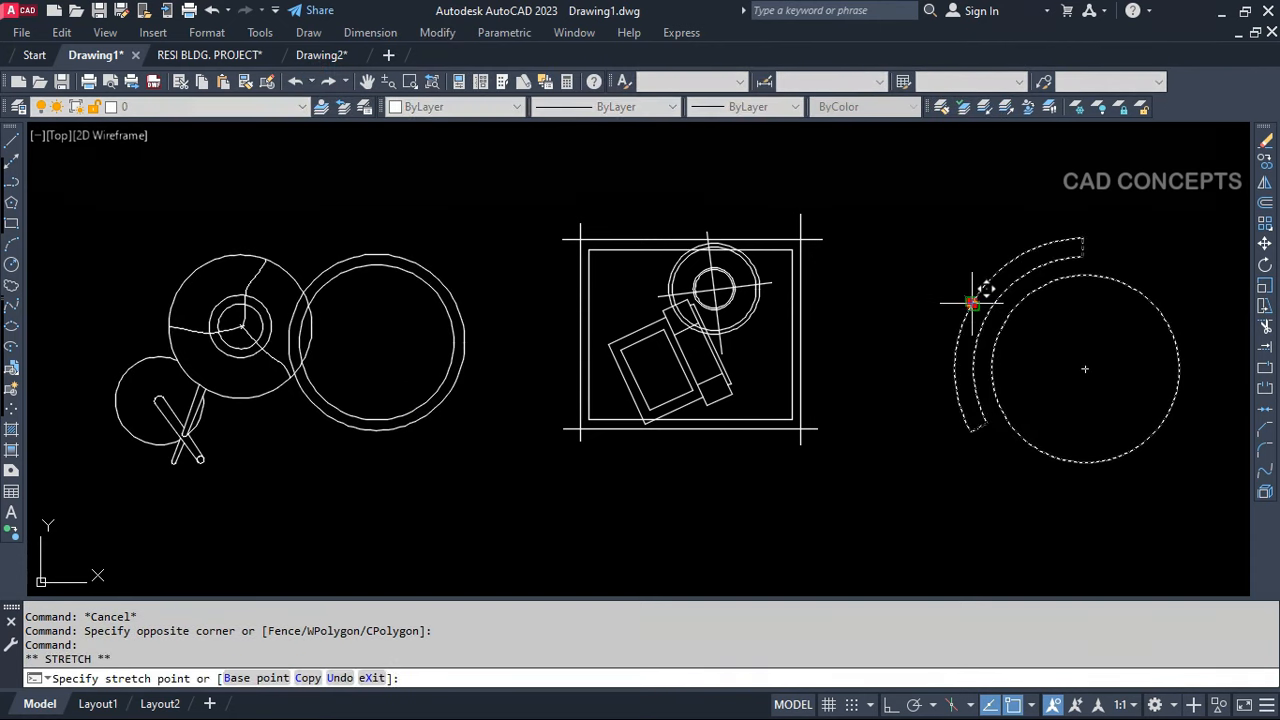
{"action": "key", "text": "Escape"}
{"action": "key", "text": "Escape"}
{"action": "key", "text": "Escape"}
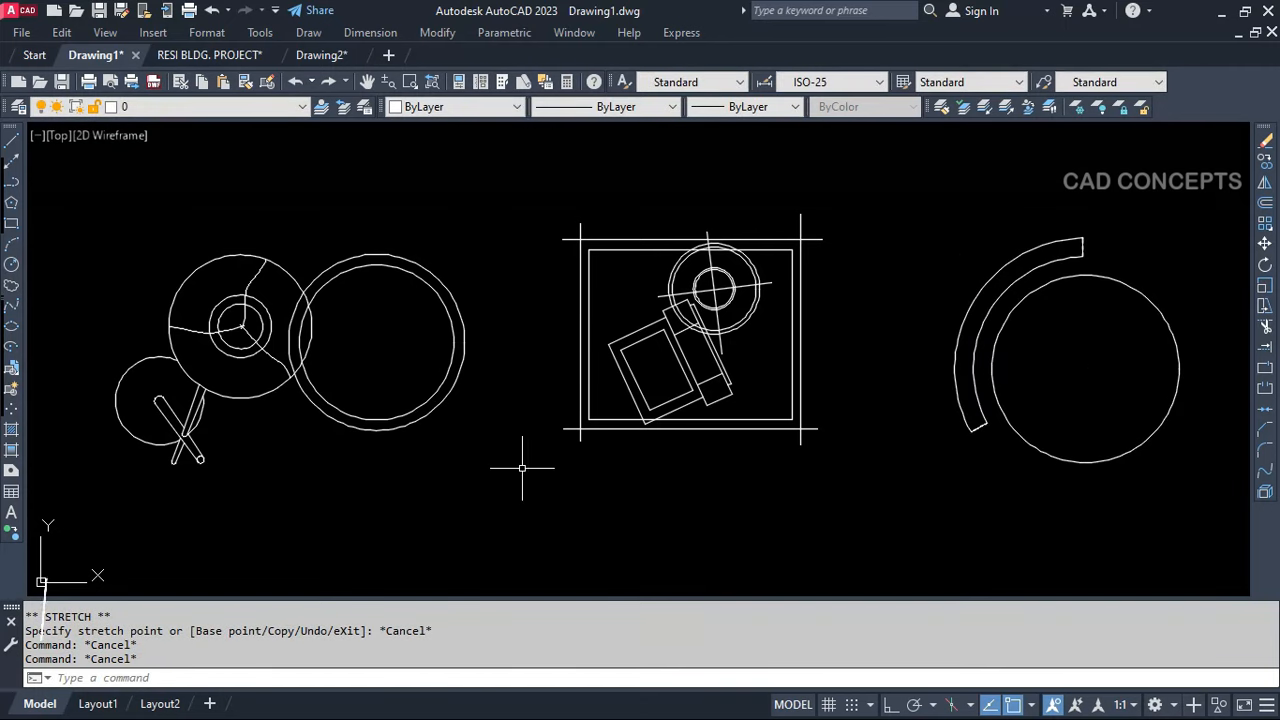
Move the base point of the overlapping-circles block to the centre of its large double circle with CBPR, and check its grip
{"action": "type", "text": "cBPR"}
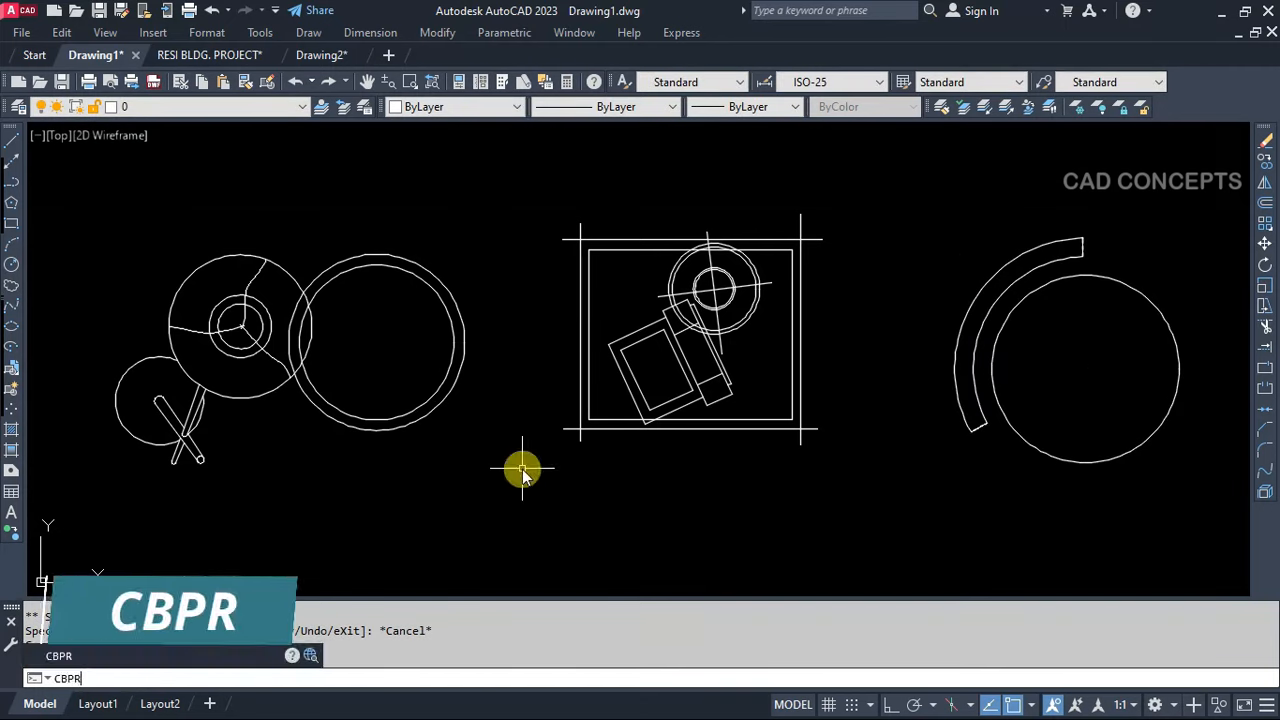
{"action": "key", "text": "Return"}
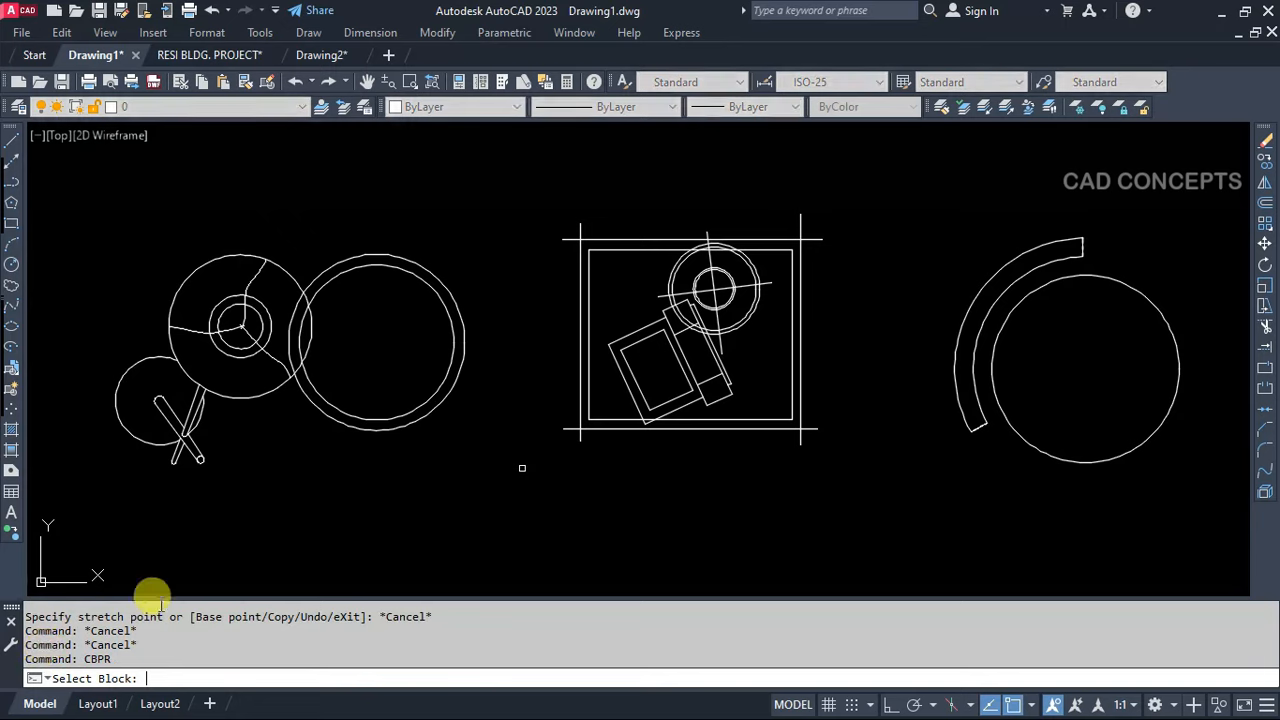
{"action": "left_click", "coordinate": [342, 427]}
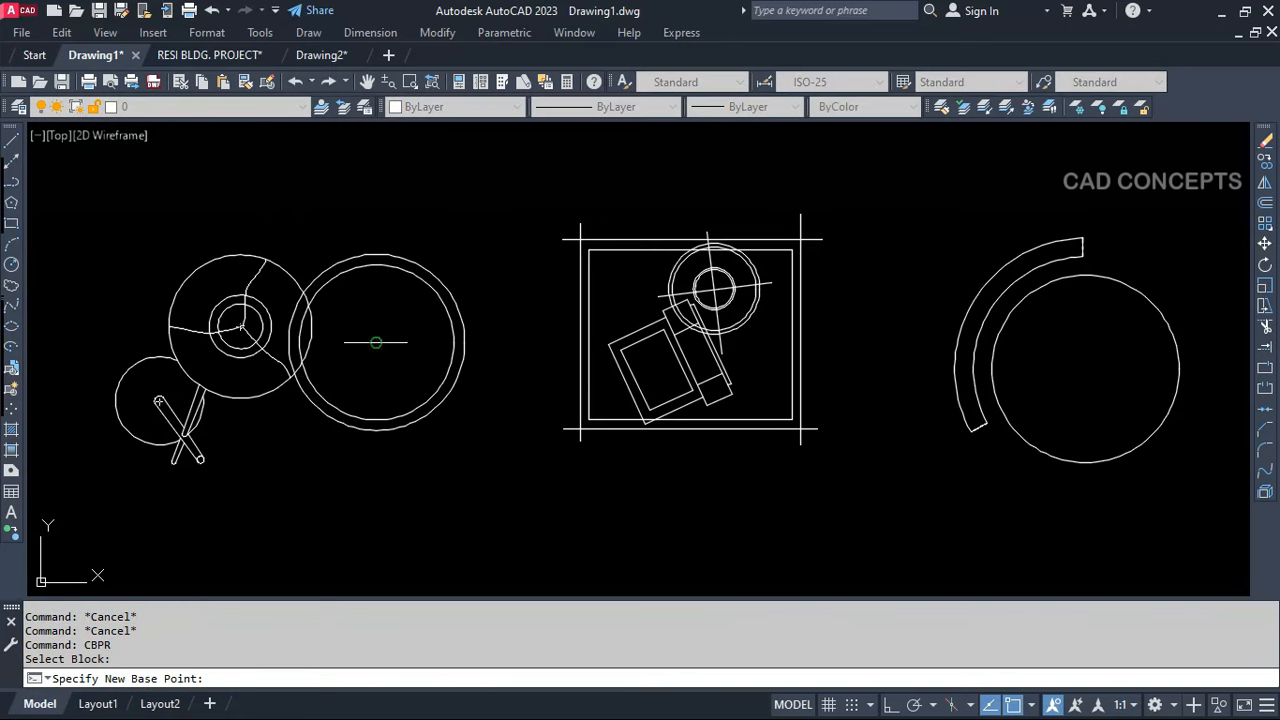
{"action": "left_click", "coordinate": [376, 342]}
{"action": "left_click", "coordinate": [356, 416]}
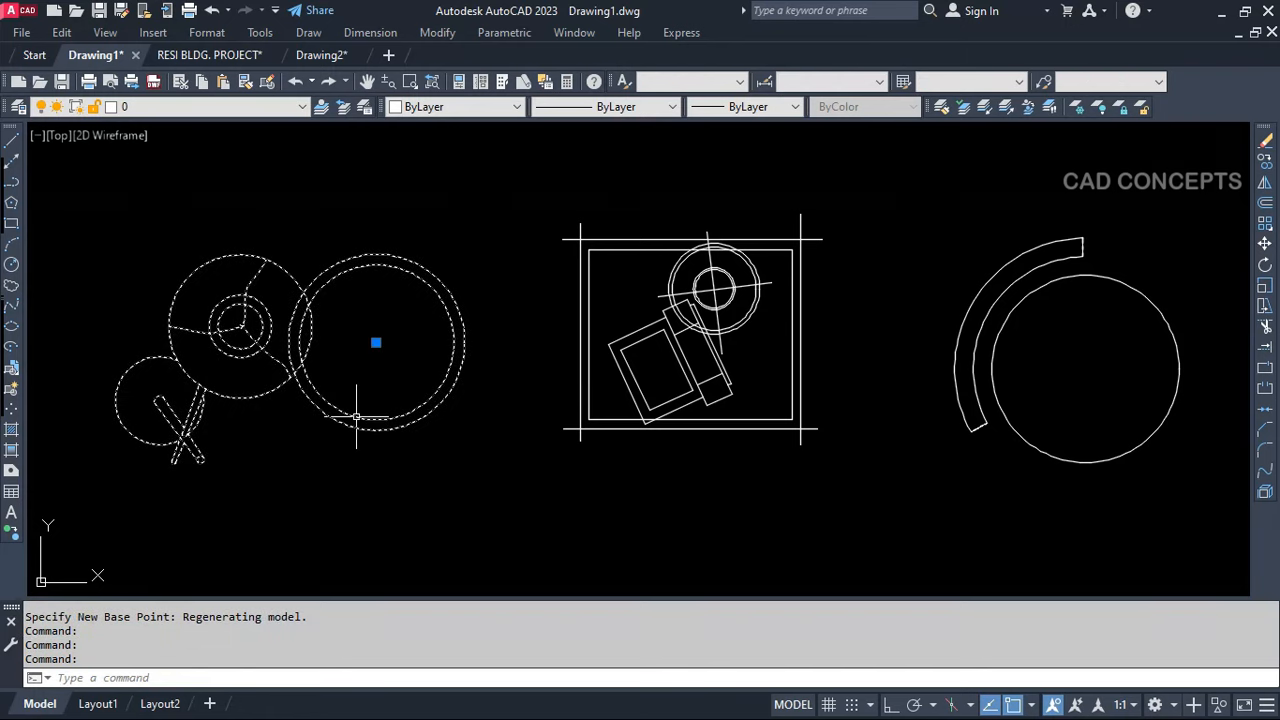
{"action": "key", "text": "Escape"}
Relocate the rectangular block's base point with CBPR to where its double circle overlaps the tilted rectangular shape
{"action": "key", "text": "Return"}
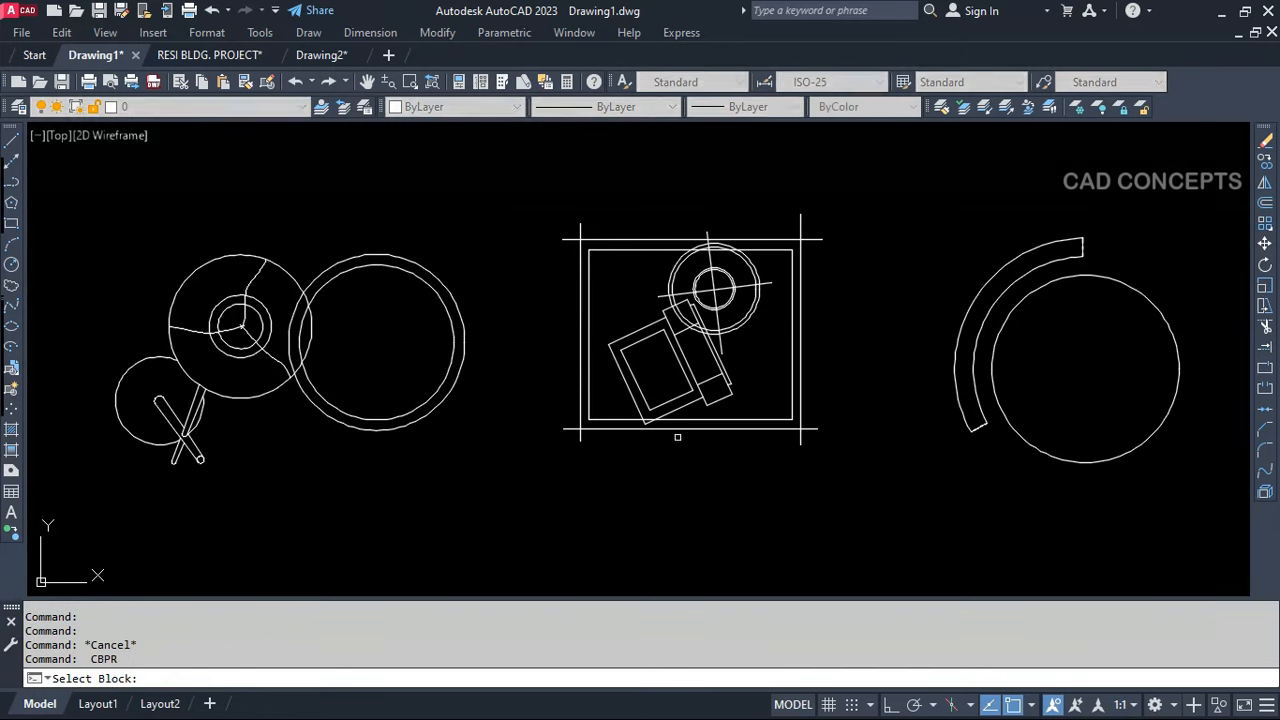
{"action": "left_click", "coordinate": [681, 431]}
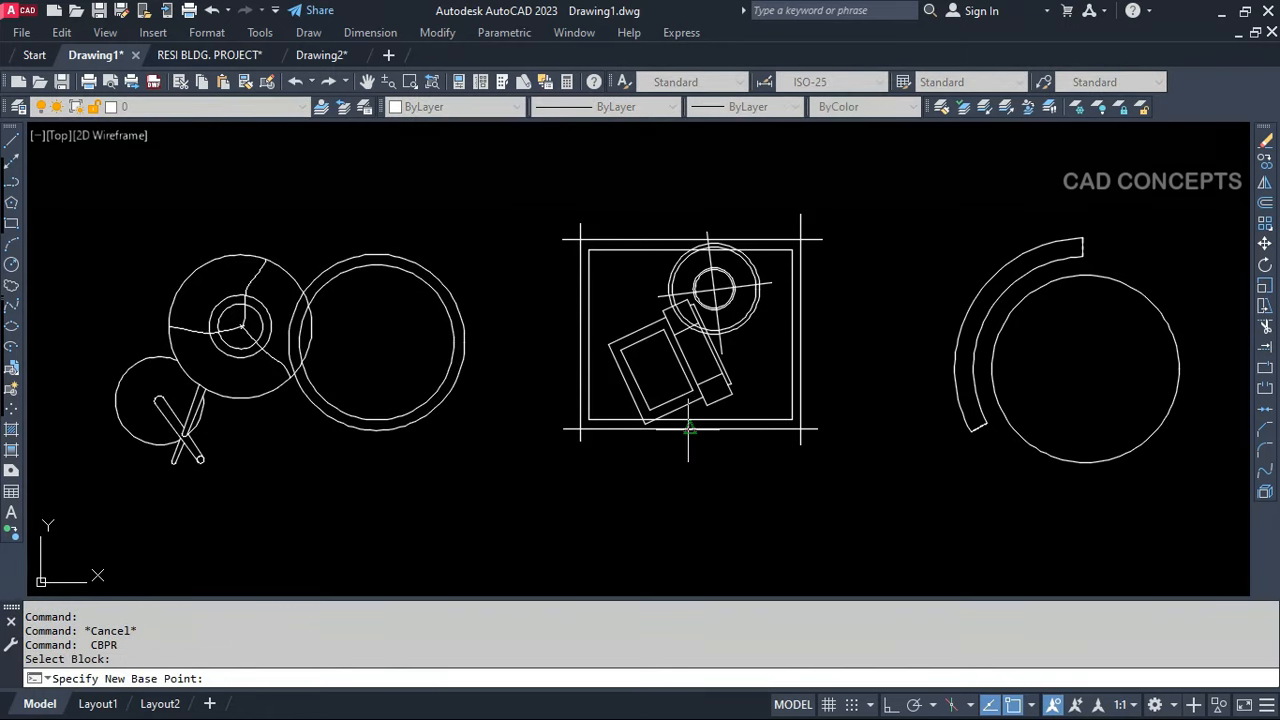
{"action": "left_click", "coordinate": [703, 328]}
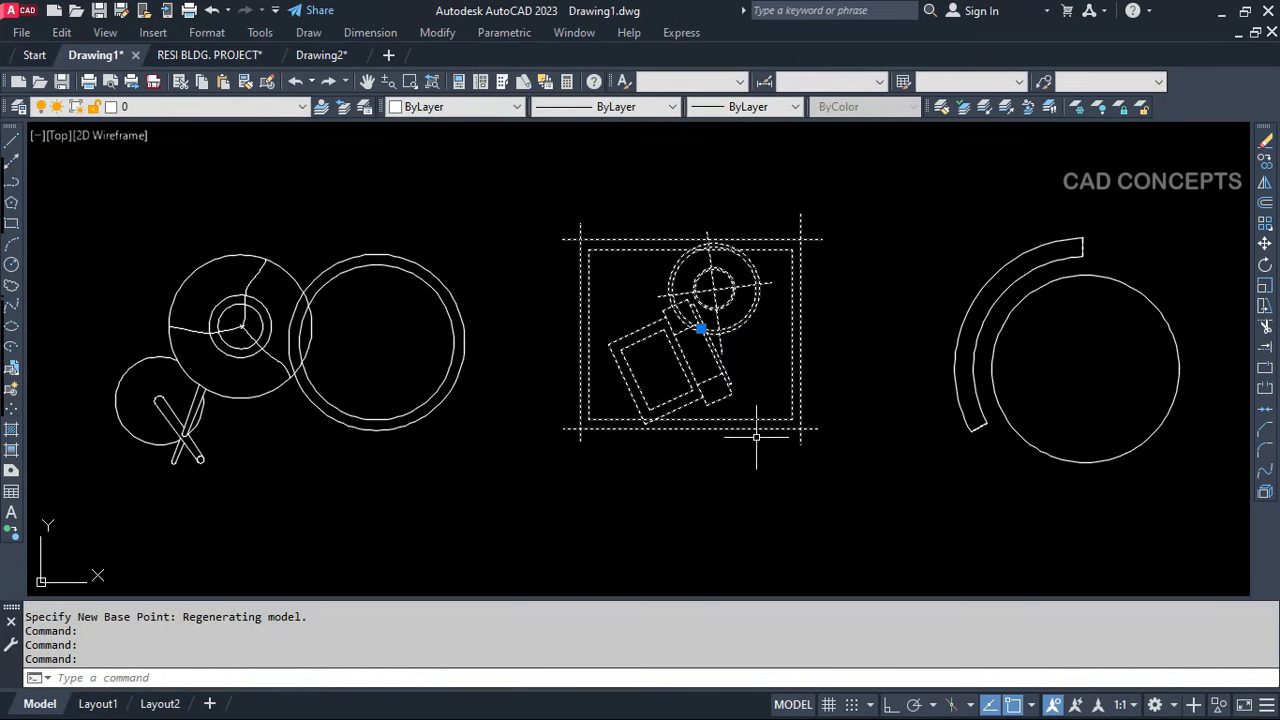
{"action": "key", "text": "Escape"}
Relocate the base point of the block with the curved band to its circle's centre using CBPR, and check the blocks' grips
{"action": "key", "text": "Return"}
{"action": "left_click", "coordinate": [972, 432]}
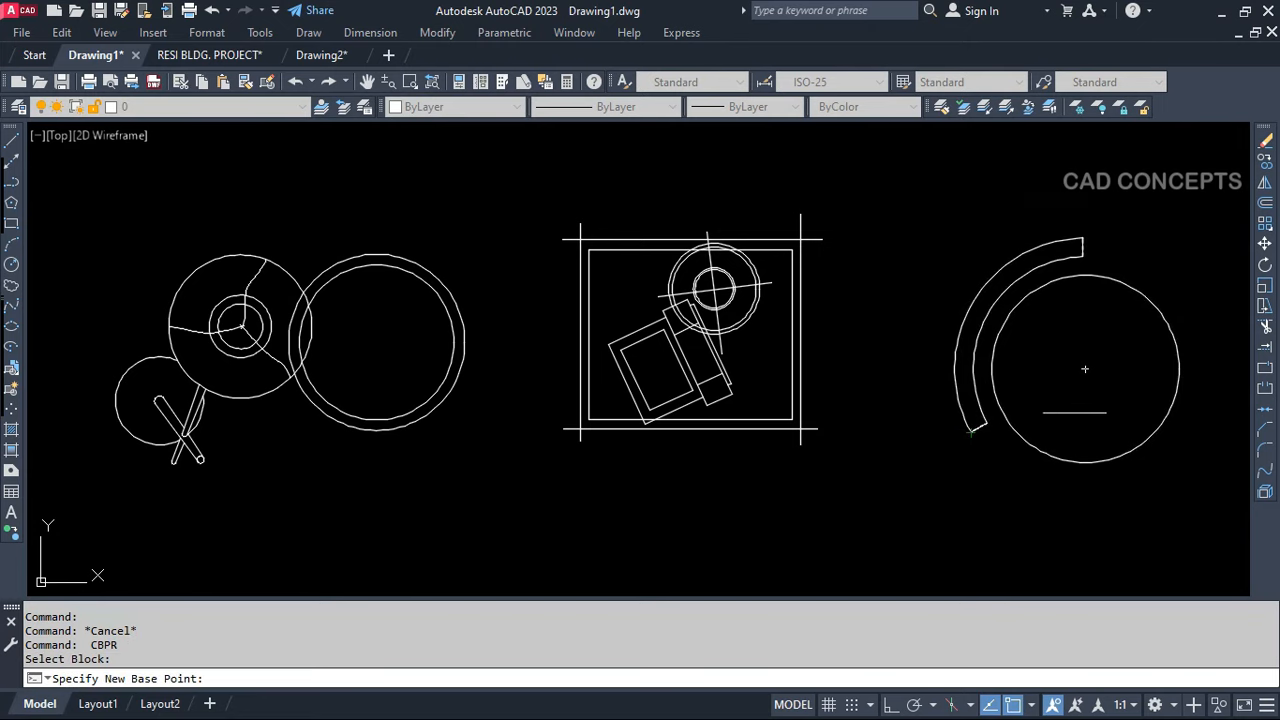
{"action": "left_click", "coordinate": [1085, 368]}
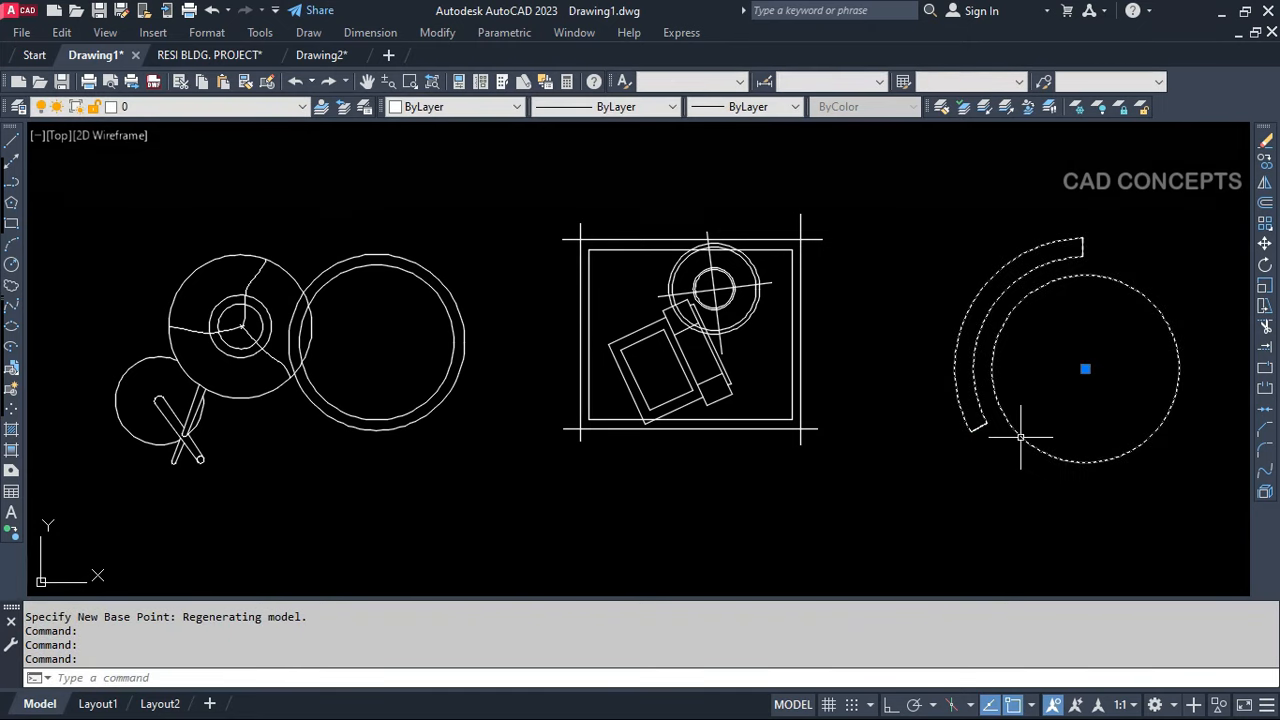
{"action": "left_click", "coordinate": [812, 430]}
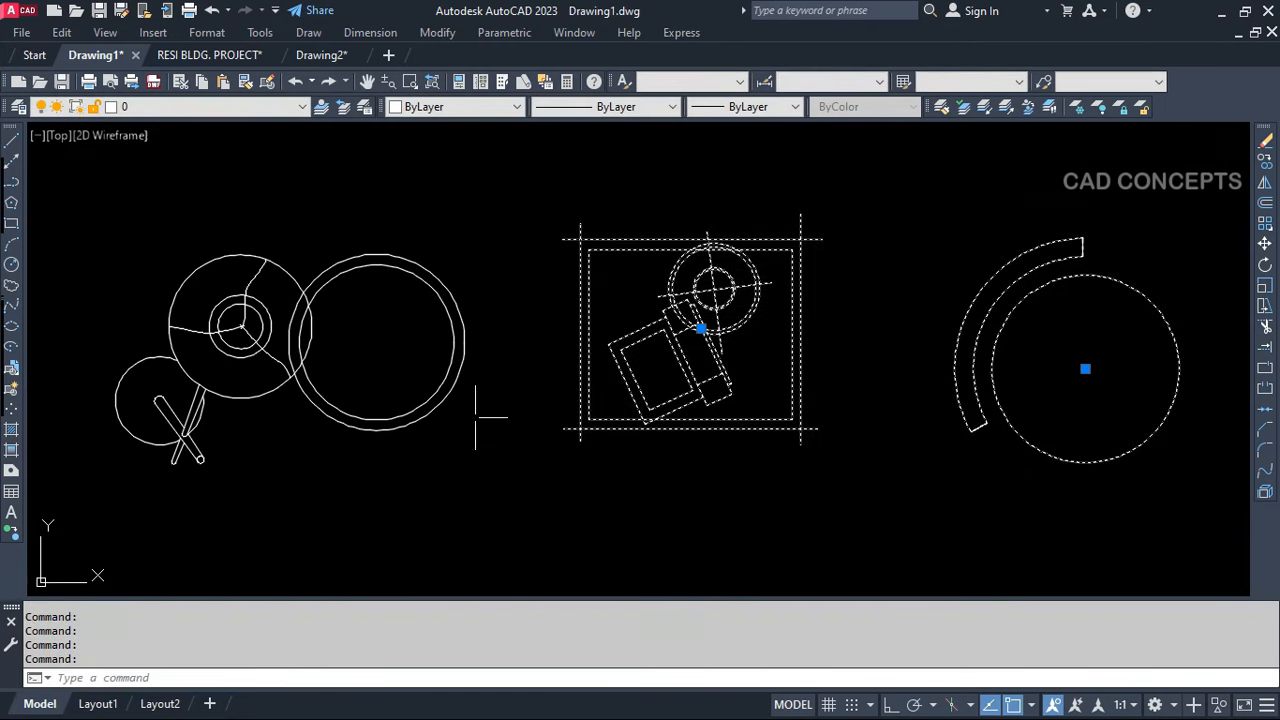
{"action": "left_click", "coordinate": [438, 410]}
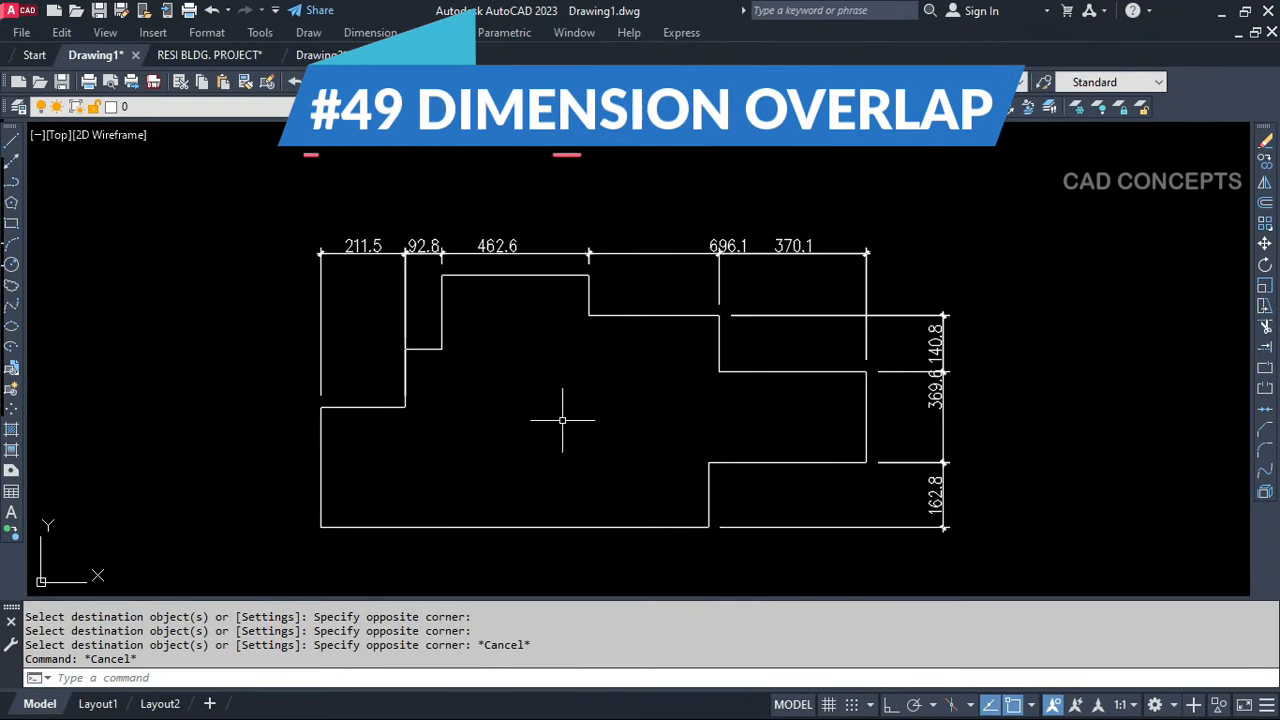
Run DIMOVERLAP on the dimensioned stepped outline to flag its overlapping dimensions
{"action": "scroll", "coordinate": [420, 269], "scroll_direction": "up", "scroll_amount": 6}
{"action": "scroll", "coordinate": [420, 269], "scroll_direction": "down", "scroll_amount": 8}
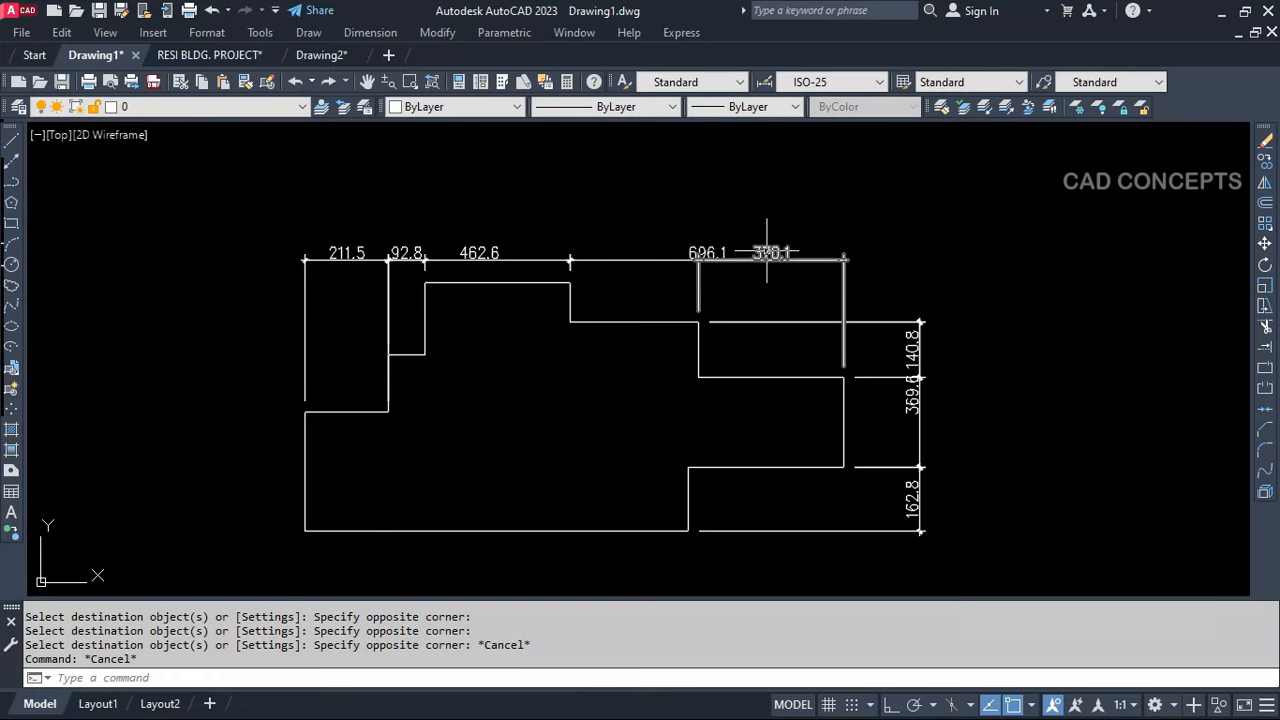
{"action": "middle_click_drag", "start_coordinate": [673, 427], "coordinate": [700, 418]}
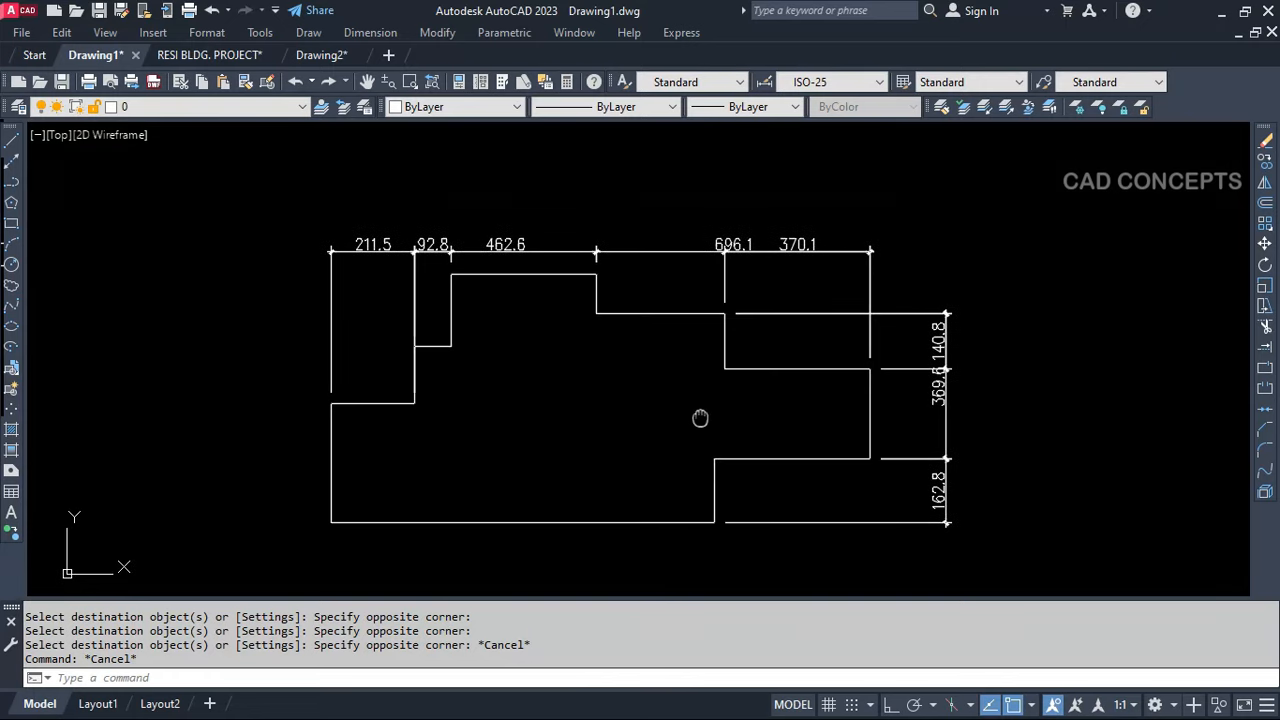
{"action": "left_click", "coordinate": [398, 82]}
{"action": "left_click", "coordinate": [308, 166]}
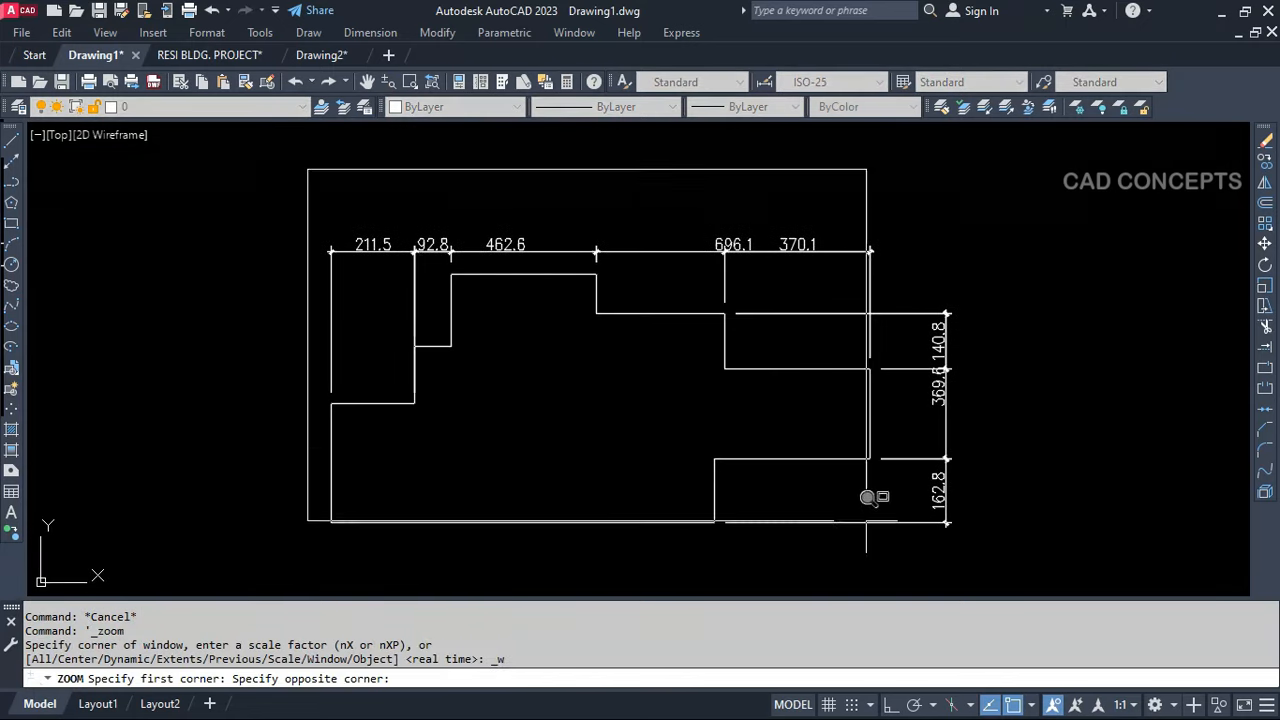
{"action": "left_click", "coordinate": [918, 552]}
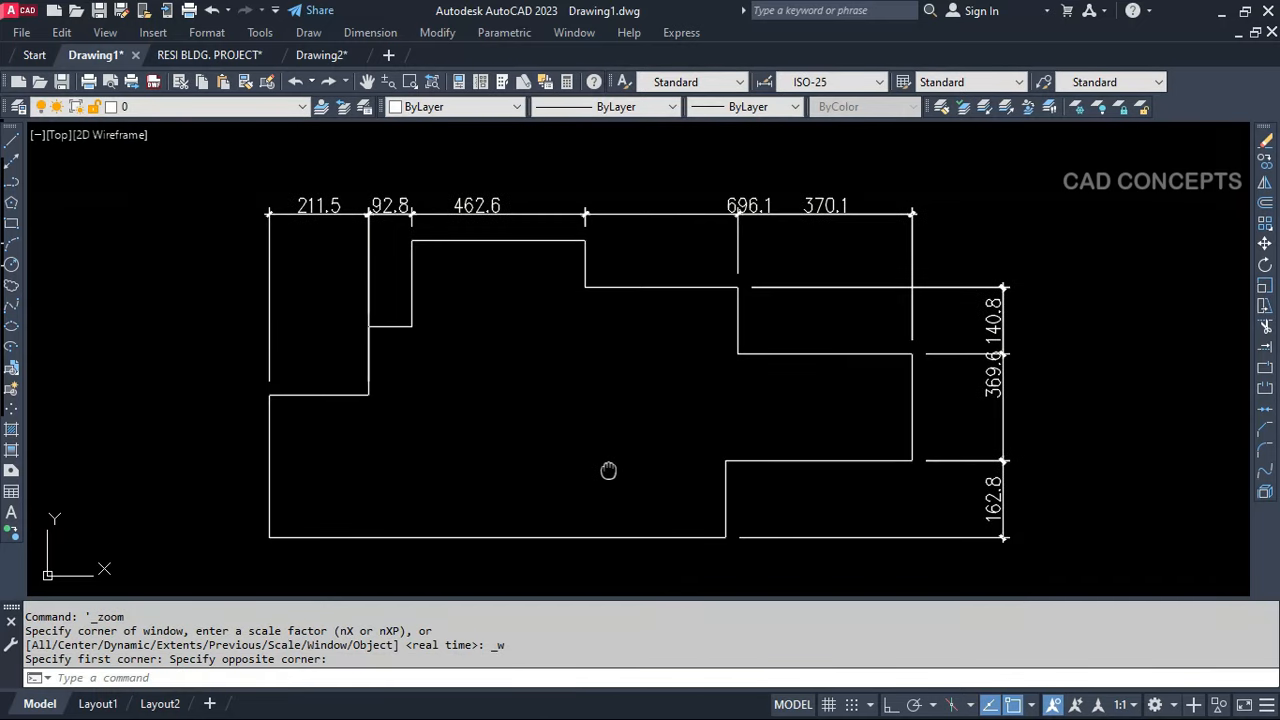
{"action": "type", "text": "DIM"}
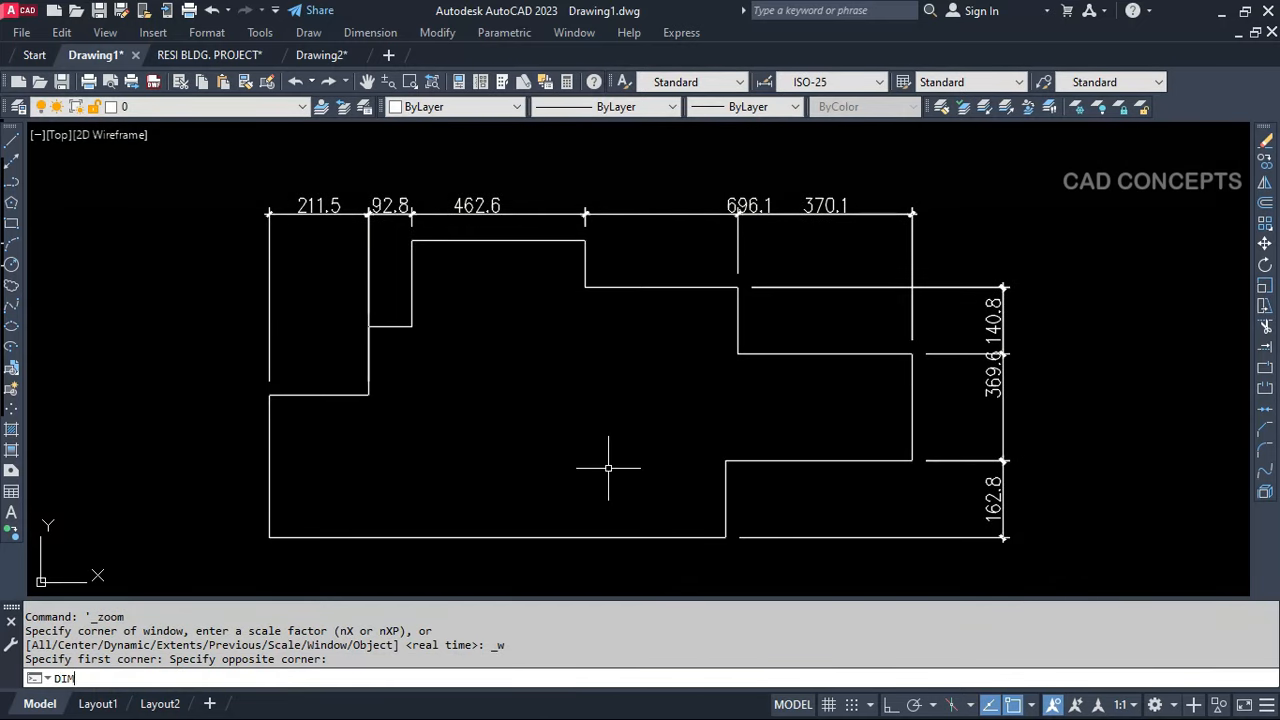
{"action": "type", "text": "O"}
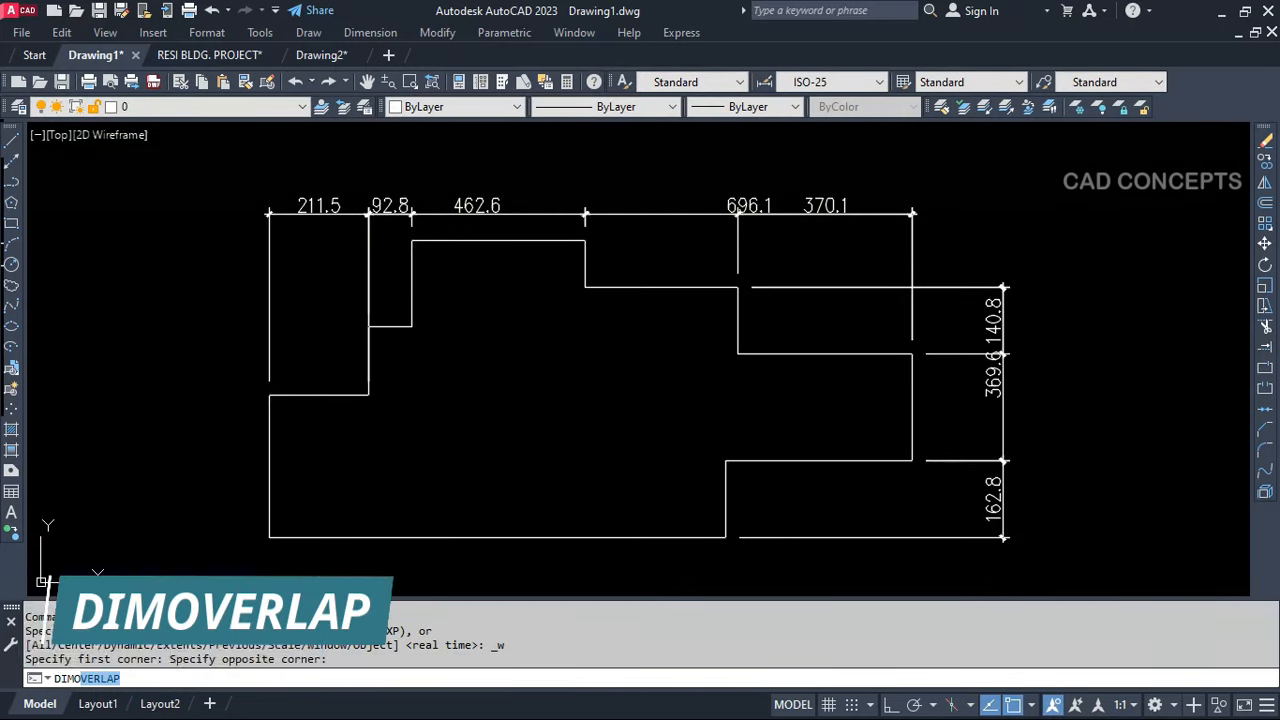
{"action": "key", "text": "Return"}
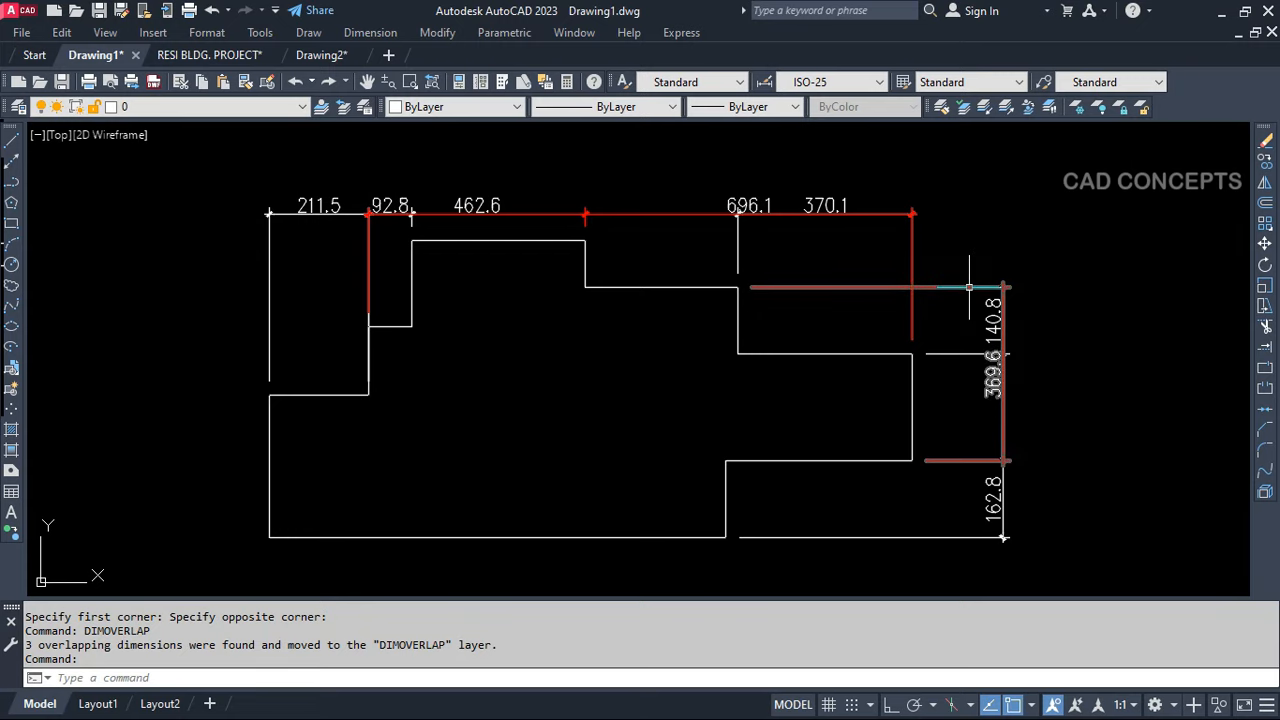
Examine the 140.8 vertical dimension and its overlap with the adjacent 369.6 dimension
{"action": "left_click", "coordinate": [958, 352]}
{"action": "scroll", "coordinate": [1016, 324], "scroll_direction": "up", "scroll_amount": 5}
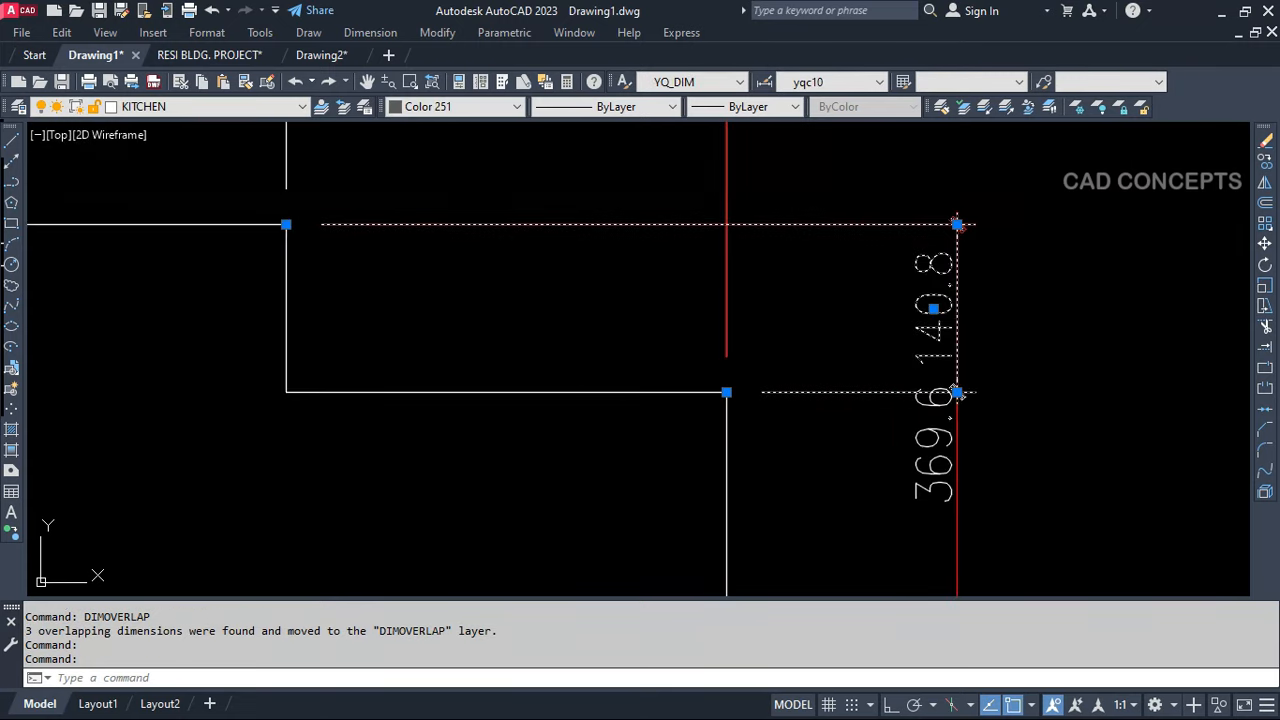
{"action": "scroll", "coordinate": [958, 224], "scroll_direction": "up", "scroll_amount": 3}
{"action": "scroll", "coordinate": [958, 224], "scroll_direction": "down", "scroll_amount": 2}
{"action": "scroll", "coordinate": [946, 400], "scroll_direction": "down", "scroll_amount": 1}
{"action": "key", "text": "Escape"}
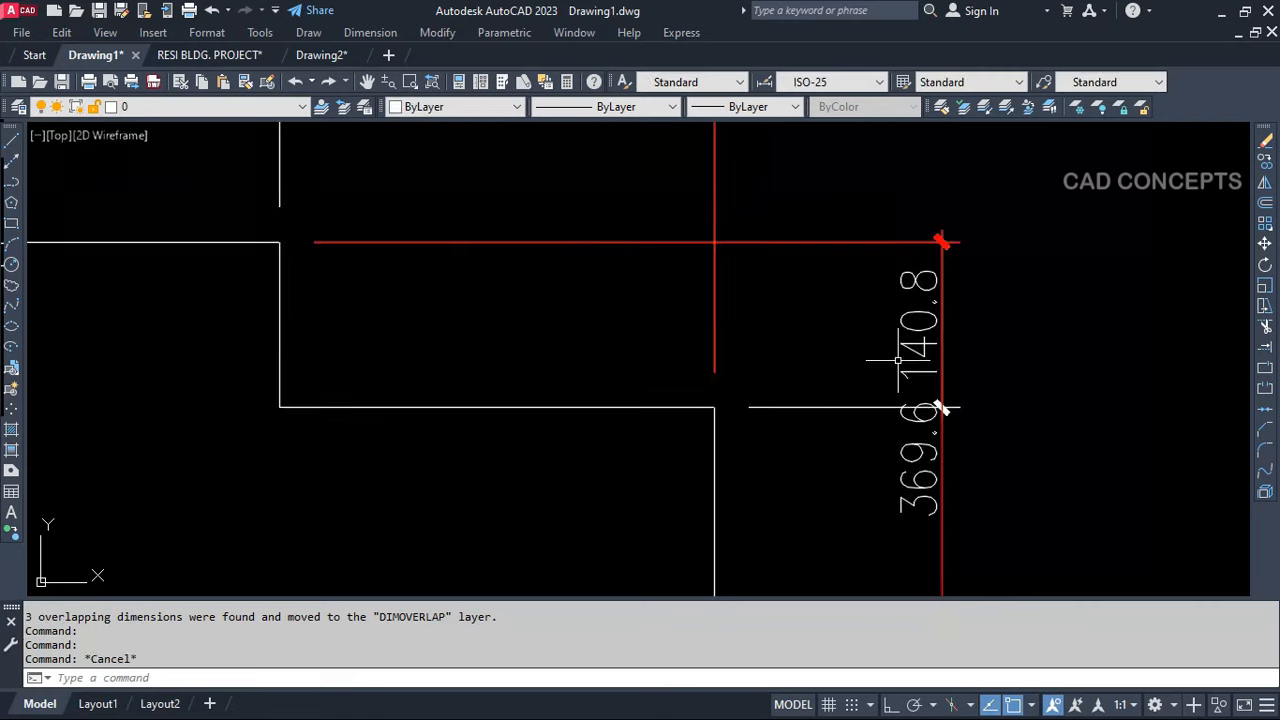
Examine how the 696.1 horizontal dimension overlaps the neighbouring 370.1 dimension above the stepped outline
{"action": "left_click", "coordinate": [944, 414]}
{"action": "scroll", "coordinate": [930, 359], "scroll_direction": "down", "scroll_amount": 4}
{"action": "scroll", "coordinate": [786, 222], "scroll_direction": "up", "scroll_amount": 2}
{"action": "key", "text": "Escape"}
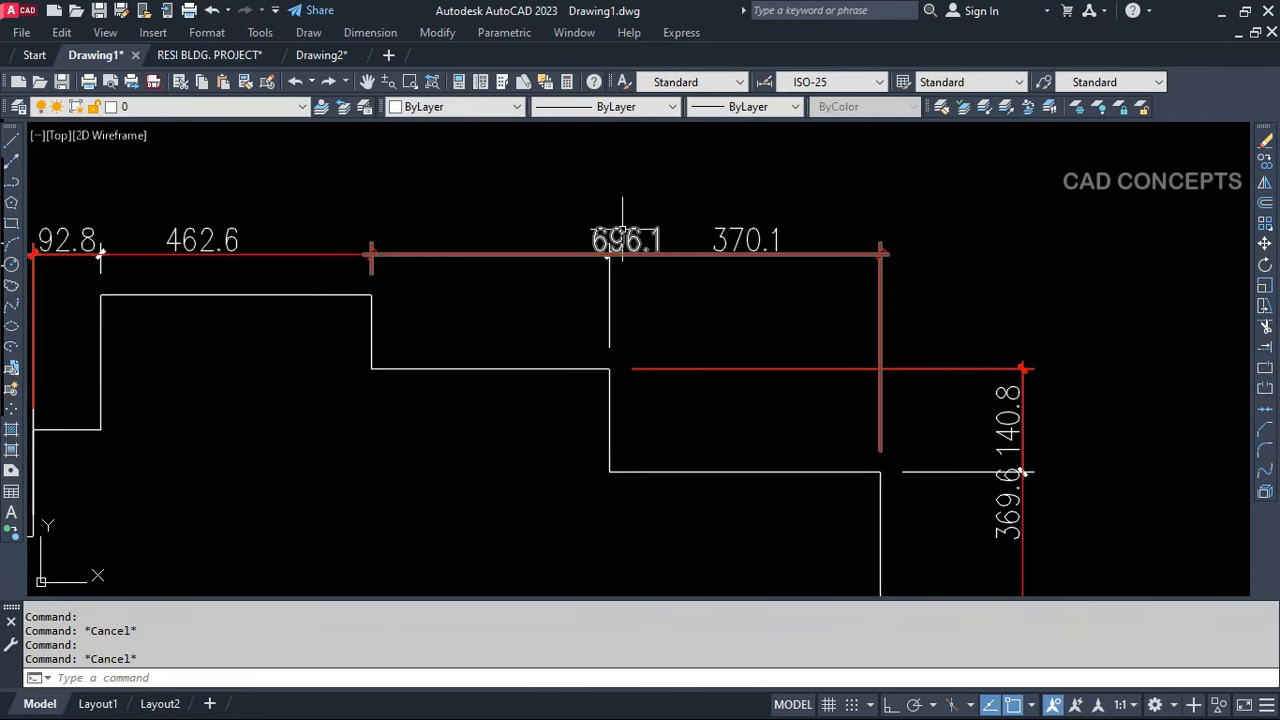
{"action": "left_click", "coordinate": [622, 238]}
{"action": "key", "text": "Escape"}
{"action": "left_click", "coordinate": [743, 236]}
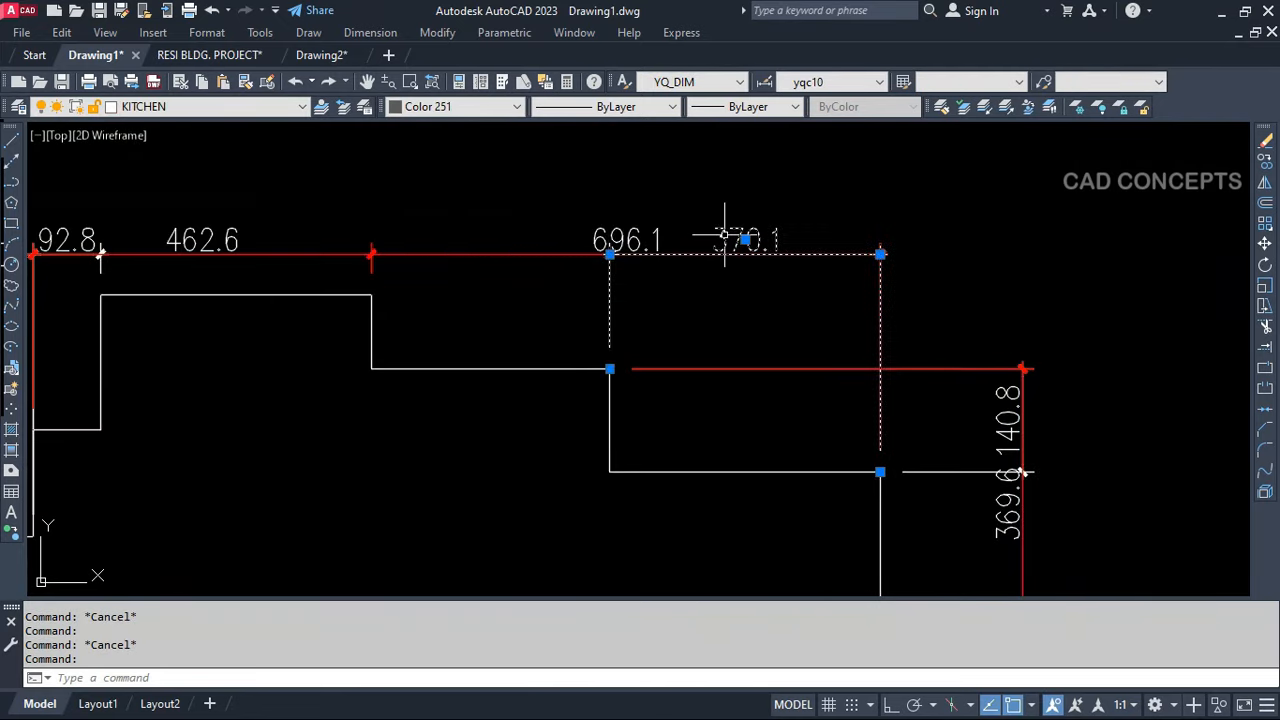
{"action": "key", "text": "Escape"}
Examine the 92.8 and 462.6 horizontal dimensions for their overlap, and review the whole dimensioned outline
{"action": "scroll", "coordinate": [860, 295], "scroll_direction": "down", "scroll_amount": 4}
{"action": "scroll", "coordinate": [598, 321], "scroll_direction": "up", "scroll_amount": 5}
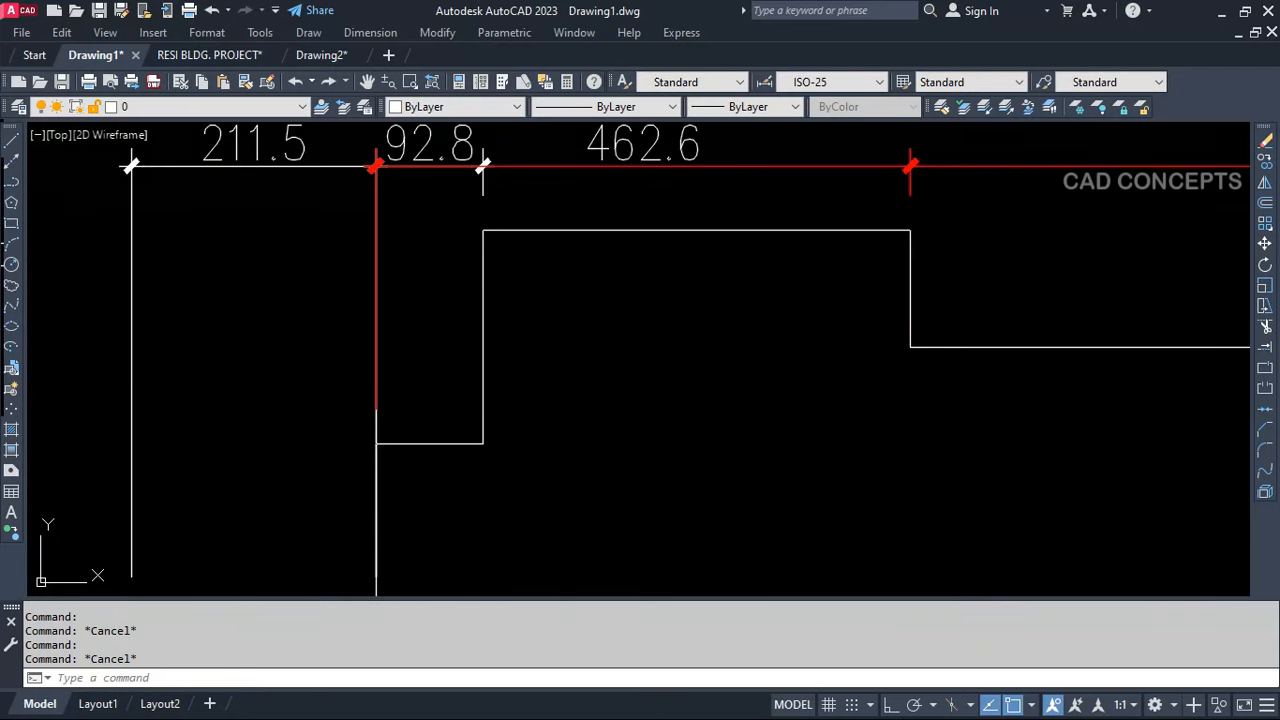
{"action": "left_click", "coordinate": [431, 158]}
{"action": "middle_click_drag", "start_coordinate": [441, 306], "coordinate": [434, 389]}
{"action": "key", "text": "Escape"}
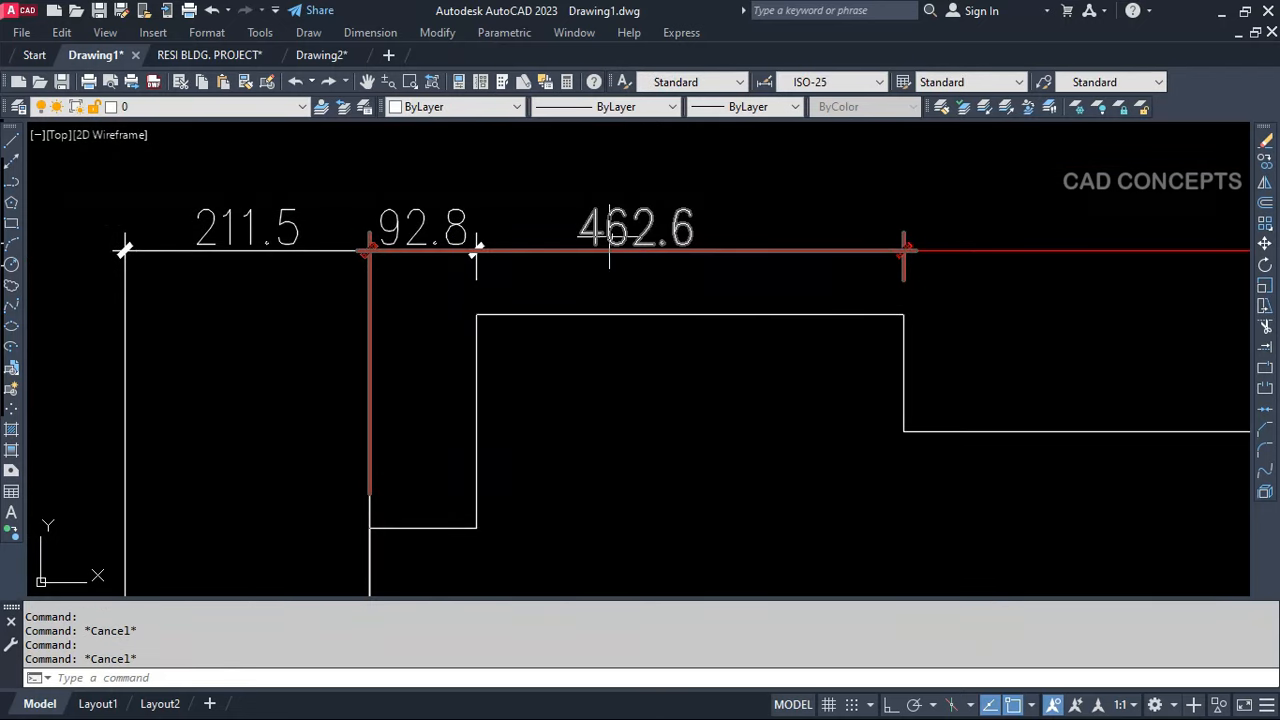
{"action": "left_click", "coordinate": [612, 230]}
{"action": "key", "text": "Escape"}
{"action": "scroll", "coordinate": [371, 360], "scroll_direction": "down", "scroll_amount": 4}
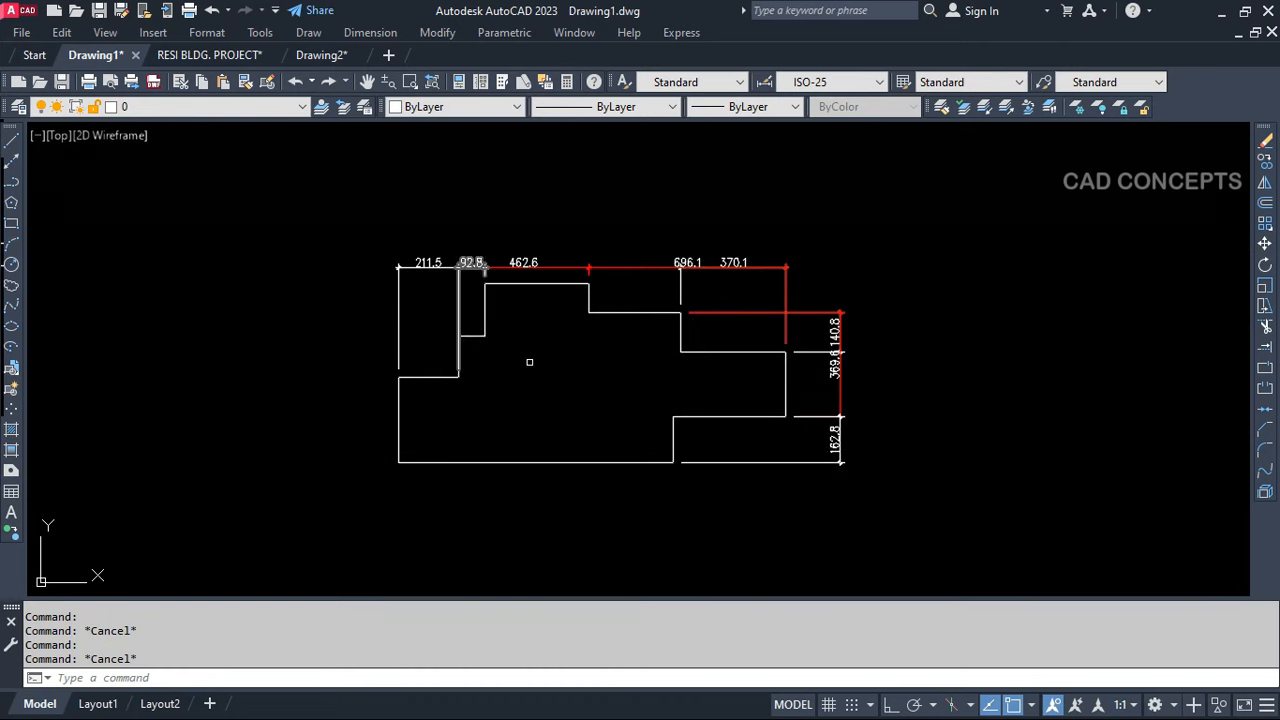
{"action": "middle_click_drag", "start_coordinate": [528, 360], "coordinate": [520, 375]}
{"action": "scroll", "coordinate": [537, 366], "scroll_direction": "up", "scroll_amount": 2}
{"action": "scroll", "coordinate": [563, 391], "scroll_direction": "up", "scroll_amount": 3}
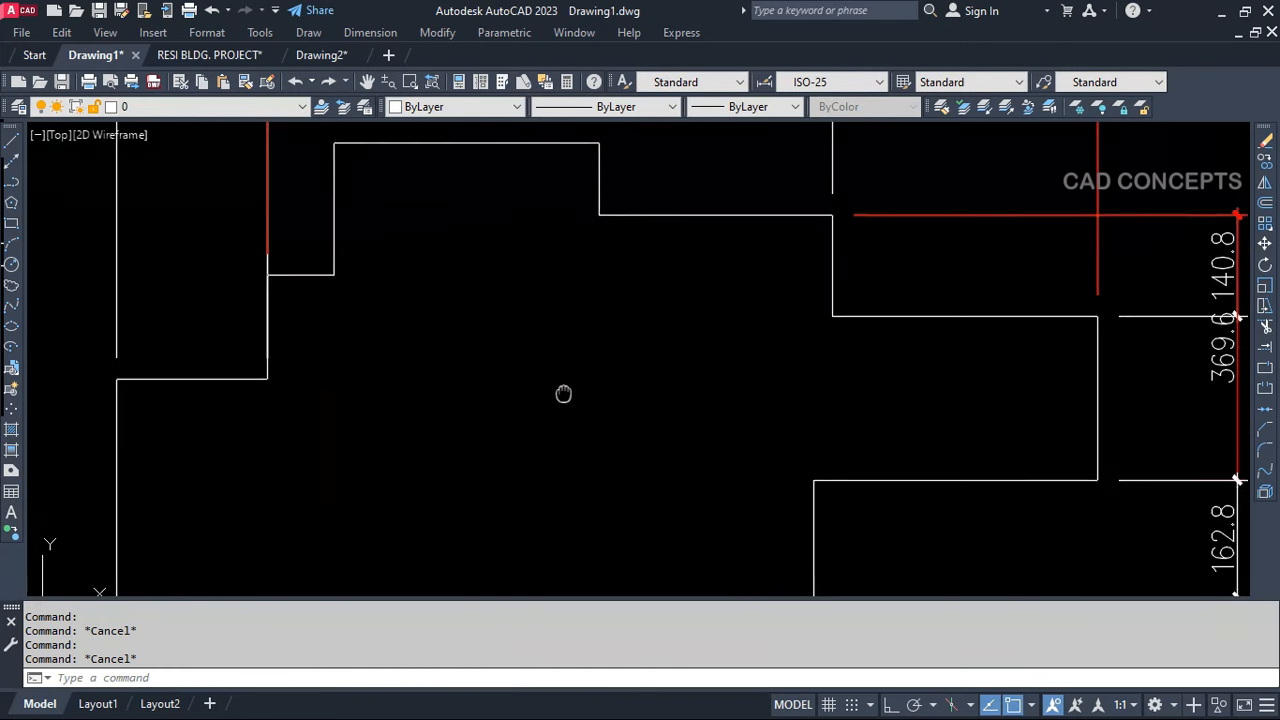
{"action": "scroll", "coordinate": [549, 389], "scroll_direction": "down", "scroll_amount": 3}
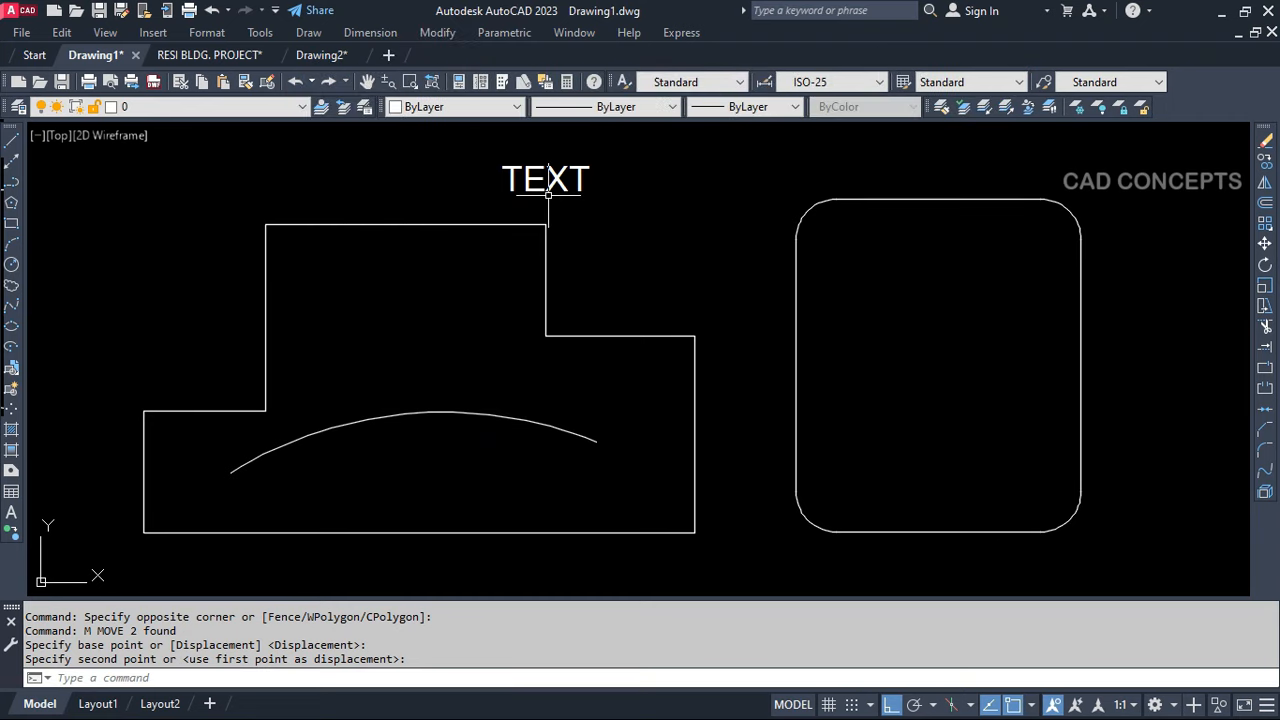
Run the LABEL command with the label text TEXT and choose the stepped outline as the object to label
{"action": "type", "text": "LABLE"}
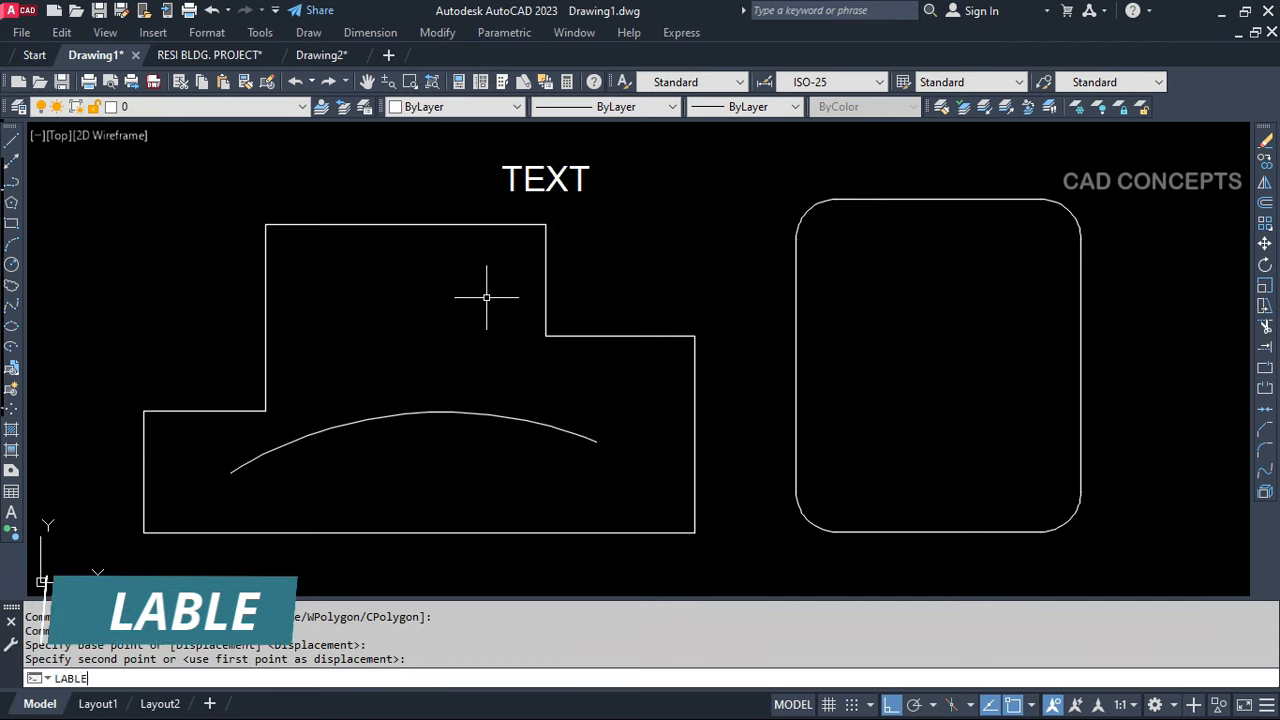
{"action": "key", "text": "Return"}
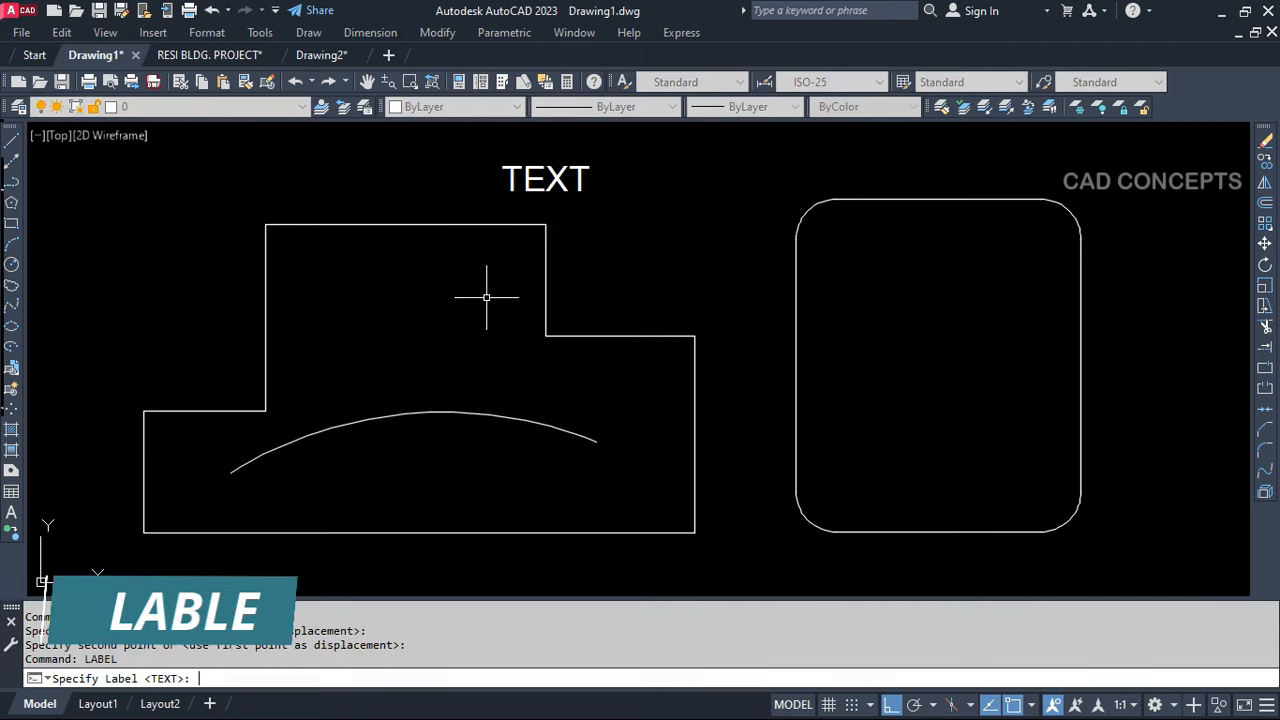
{"action": "key", "text": "Return"}
{"action": "left_click", "coordinate": [535, 185]}
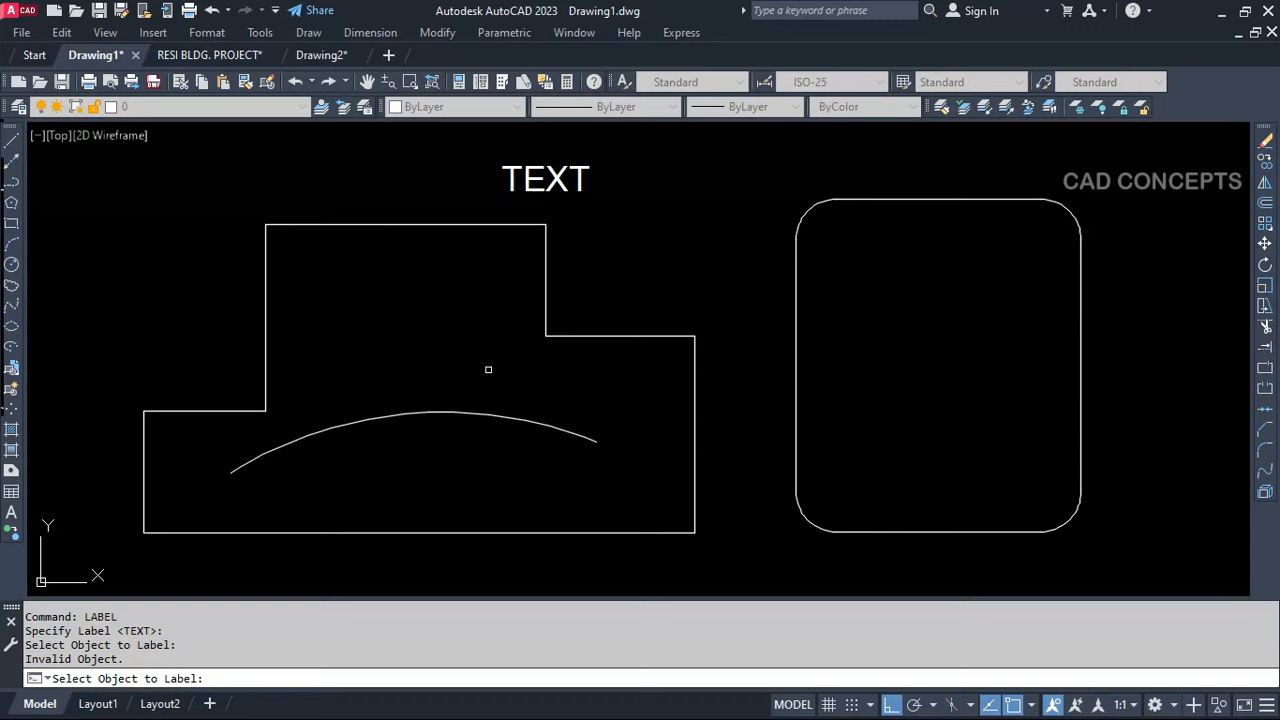
{"action": "left_click", "coordinate": [558, 338]}
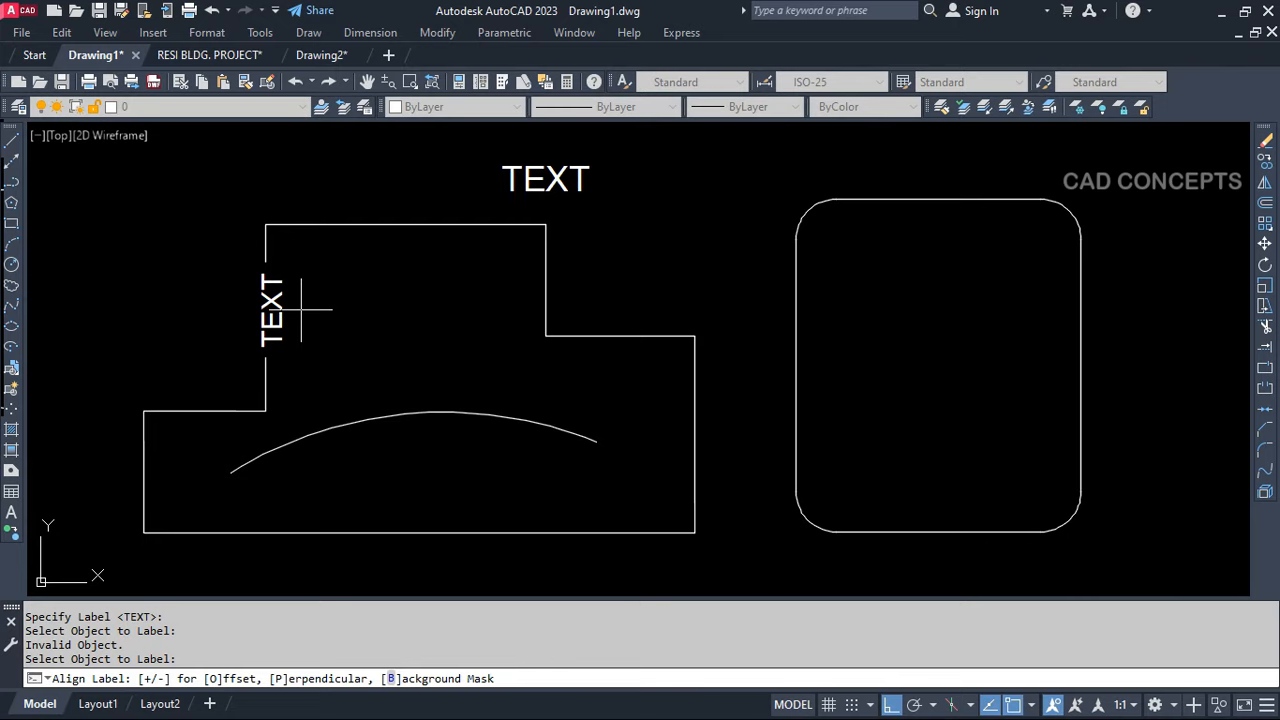
Shift the label's offset step by step back onto the outline's upper-left vertical edge
{"action": "key", "text": "b"}
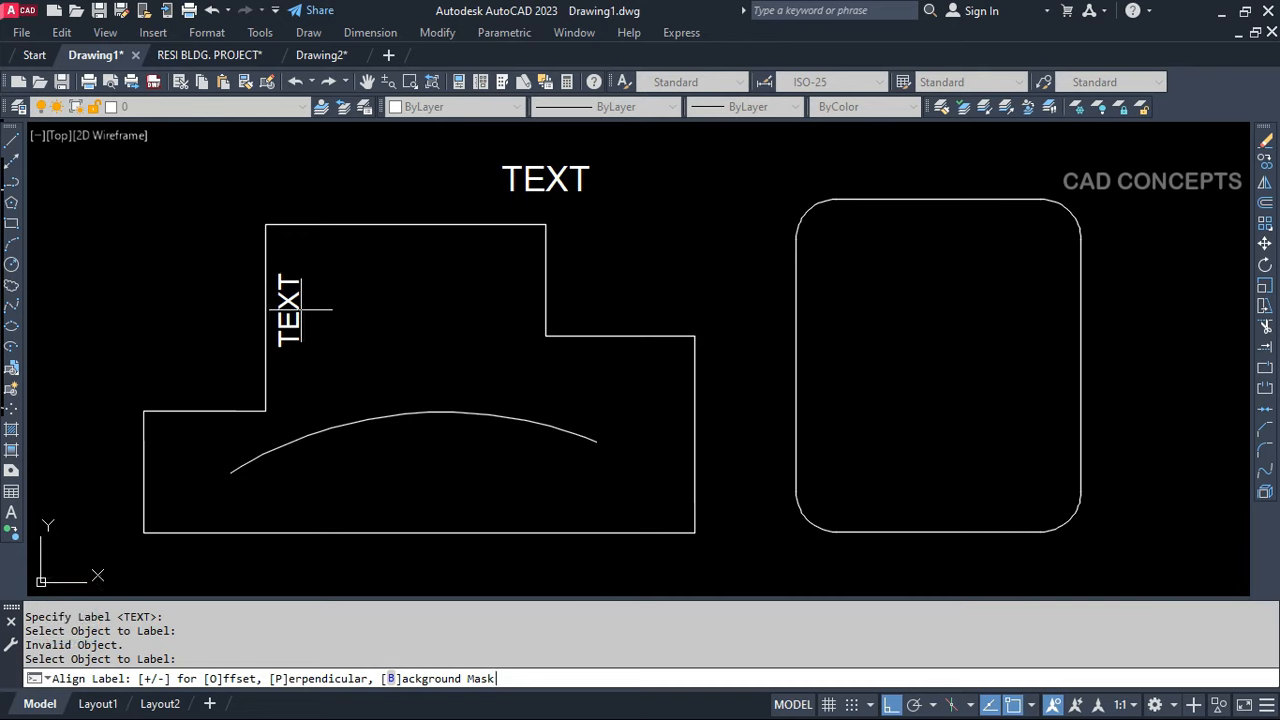
{"action": "key", "text": "minus"}
{"action": "key", "text": "minus"}
{"action": "key", "text": "minus"}
{"action": "key", "text": "minus"}
{"action": "key", "text": "minus"}
{"action": "key", "text": "minus"}
{"action": "key", "text": "minus"}
{"action": "key", "text": "minus"}
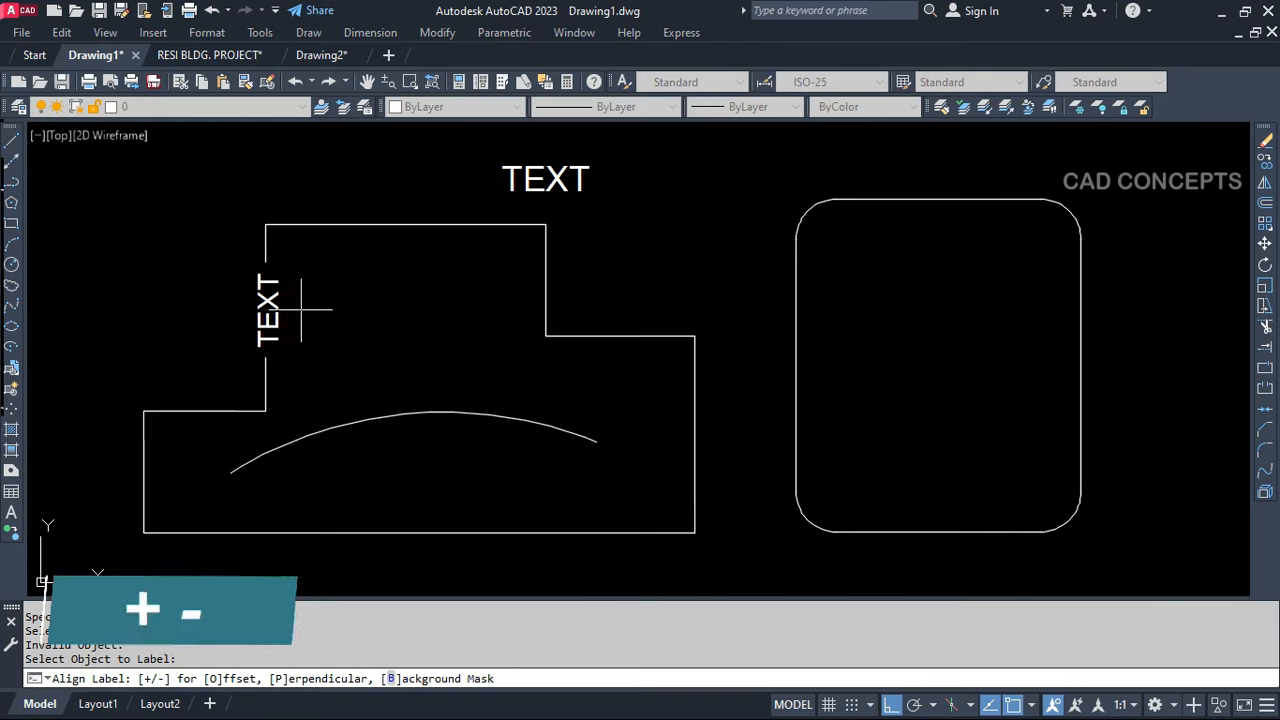
Toggle the label's background mask off and on, and place the masked label along the outline's upper-left vertical edge
{"action": "key", "text": "b"}
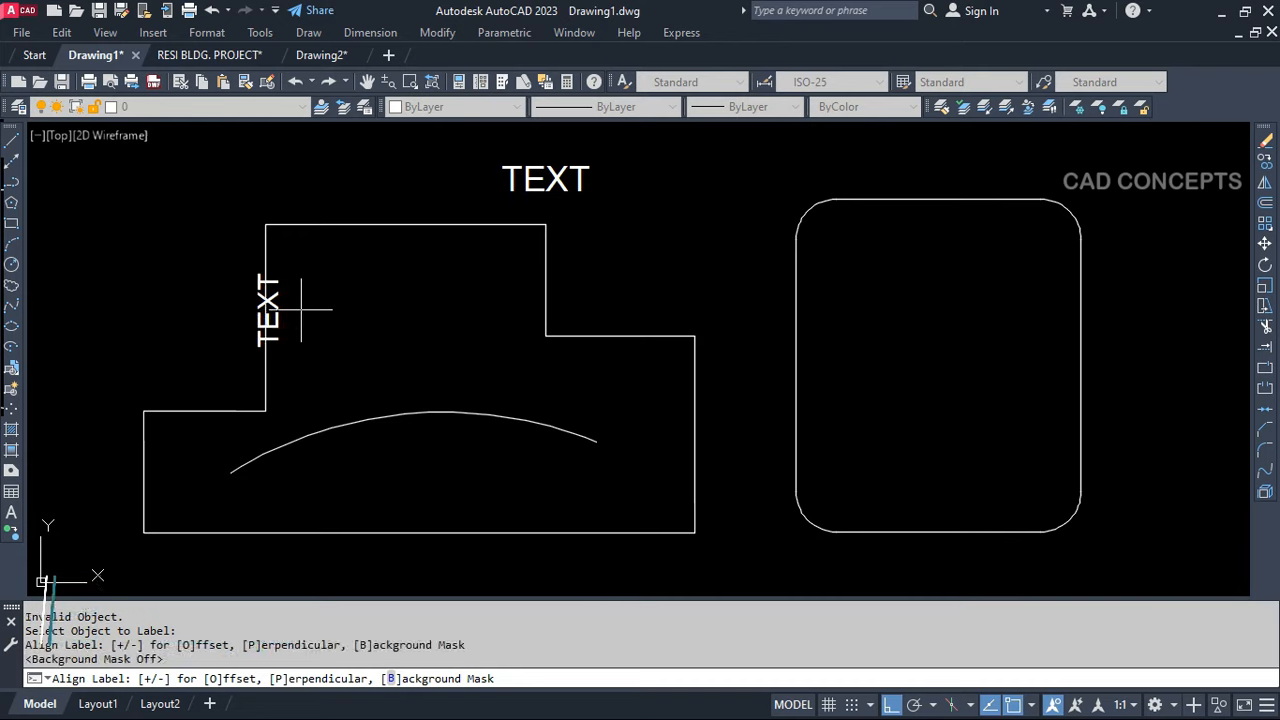
{"action": "key", "text": "b"}
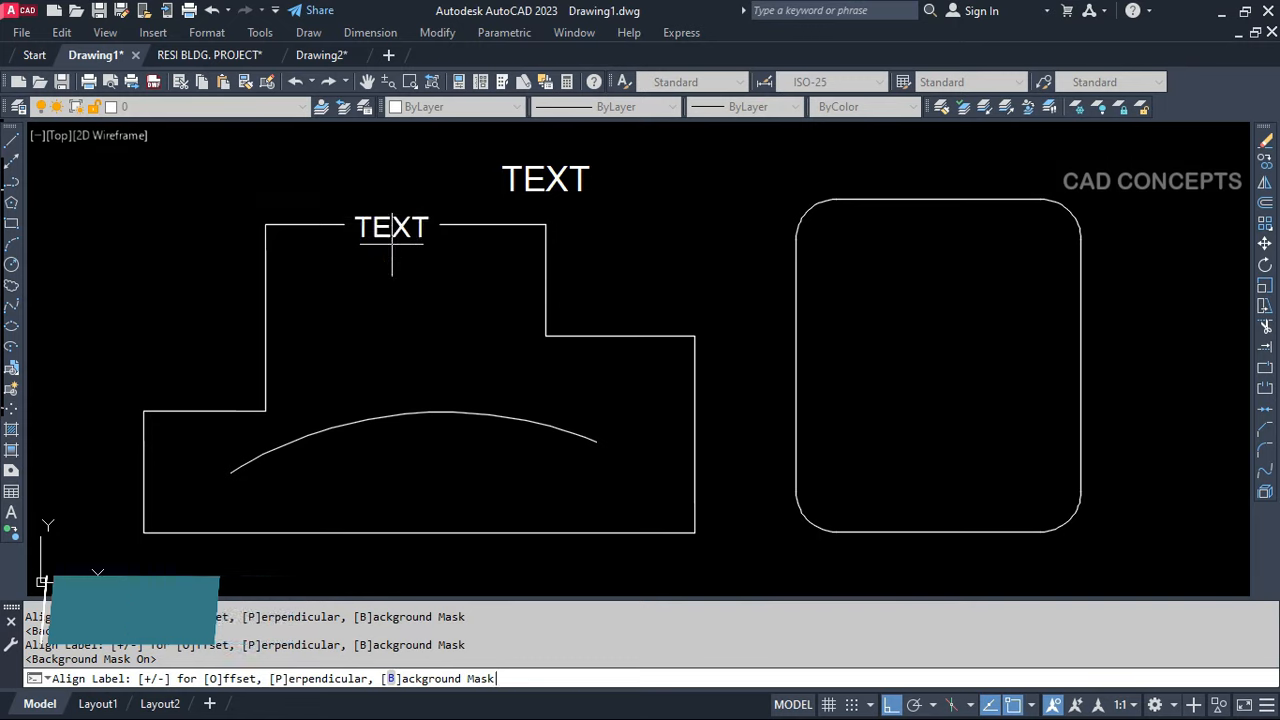
{"action": "key", "text": "p"}
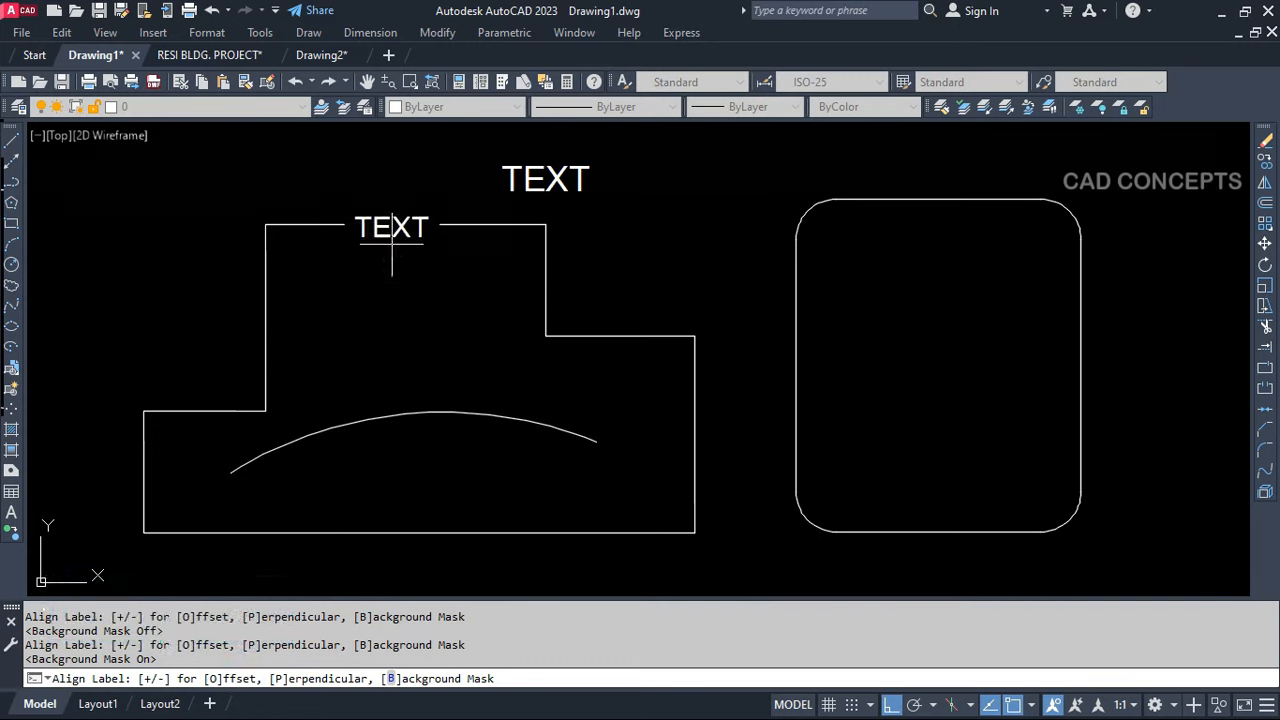
{"action": "left_click", "coordinate": [264, 300]}
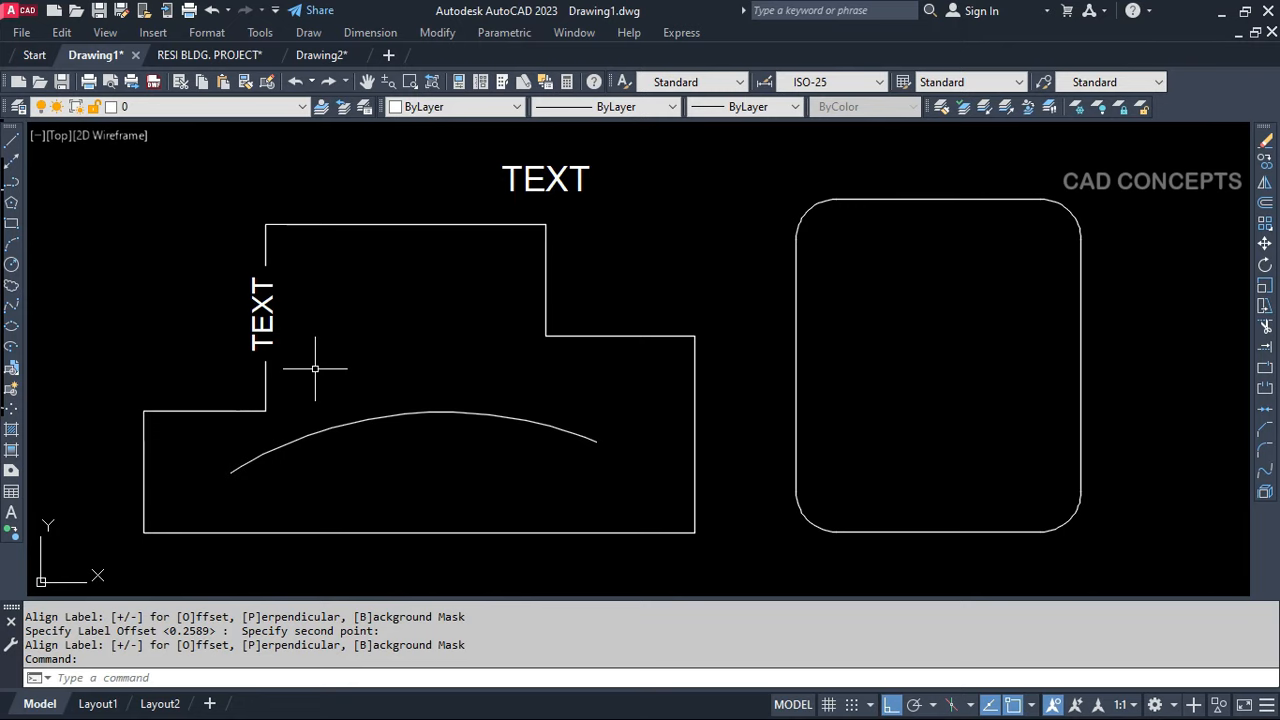
Start another TEXT label on the rounded rectangle with LABEL and toggle its background mask off and on
{"action": "key", "text": "Return"}
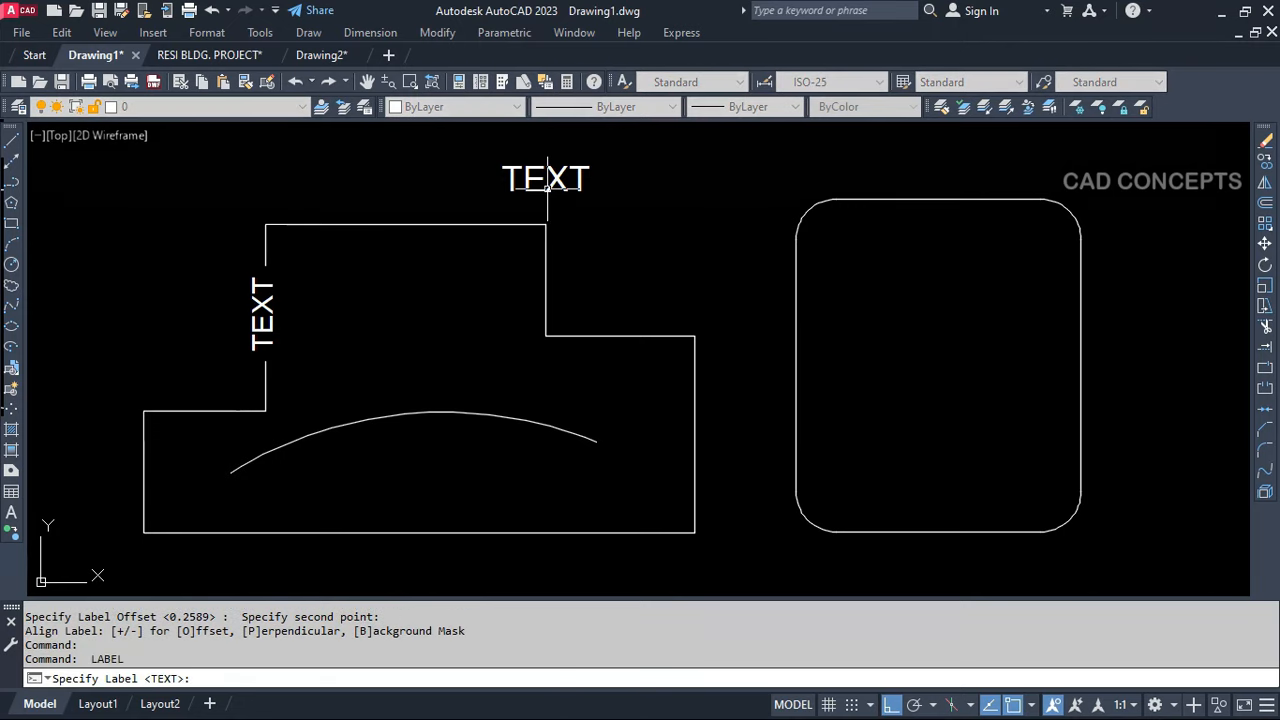
{"action": "key", "text": "Return"}
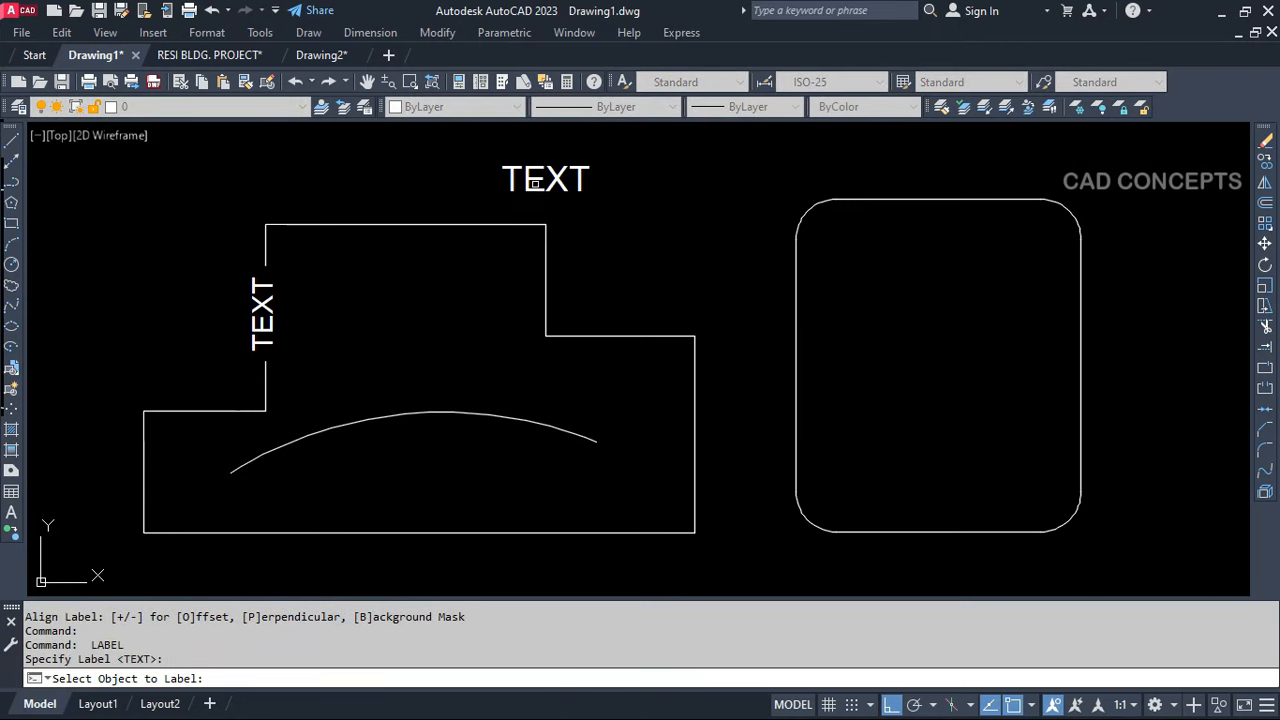
{"action": "left_click", "coordinate": [534, 183]}
{"action": "left_click", "coordinate": [796, 231]}
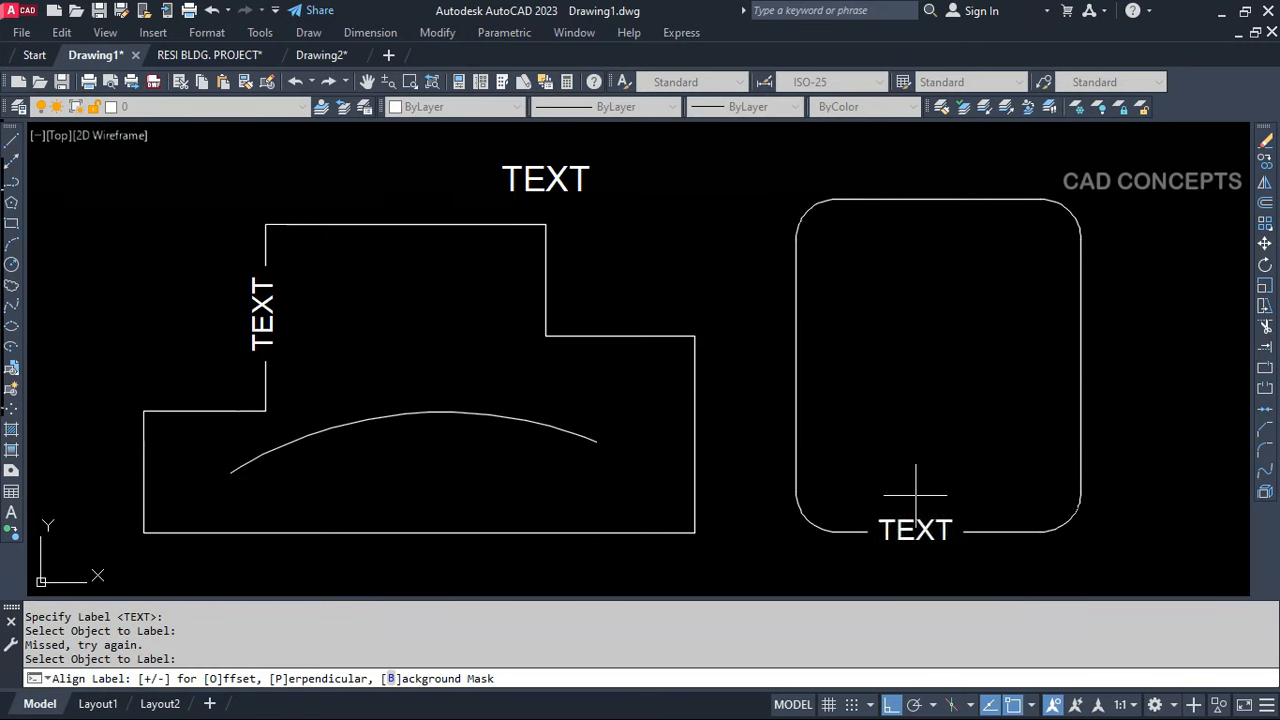
{"action": "key", "text": "b"}
{"action": "key", "text": "b"}
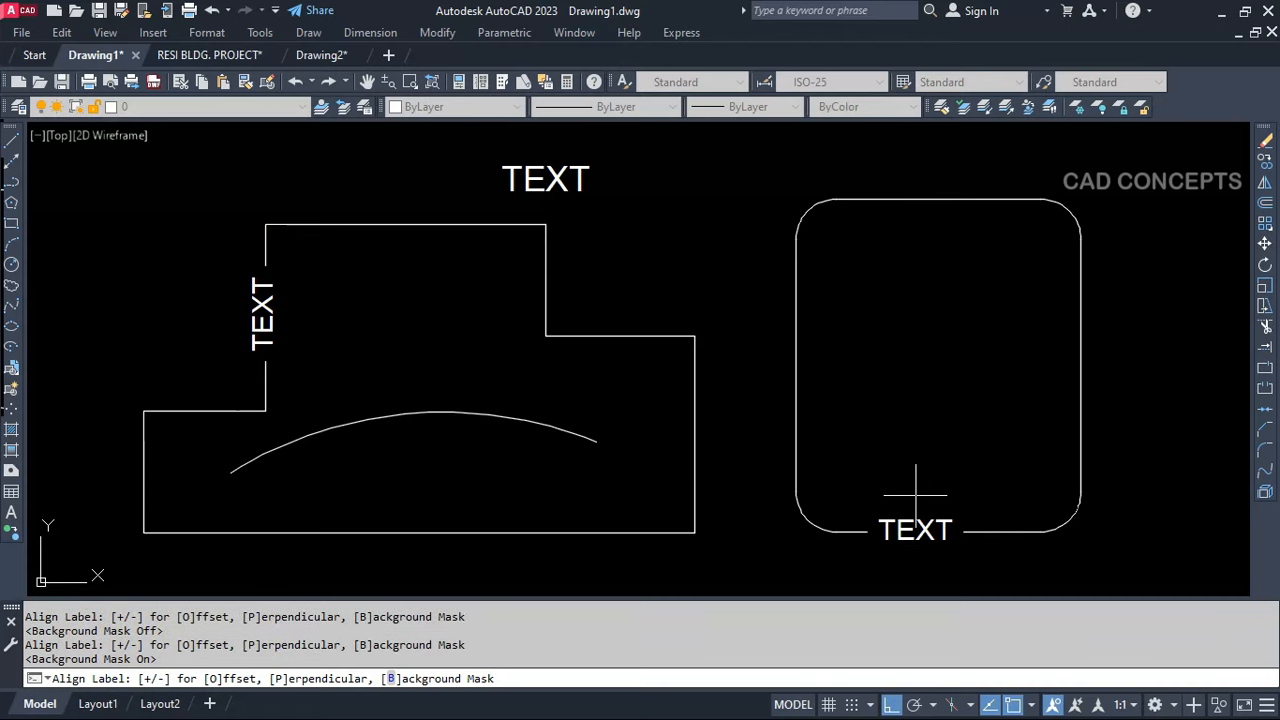
Offset the label well inside the rounded rectangle by two picked points, and reset the offset to bring it back onto the edge
{"action": "key", "text": "o"}
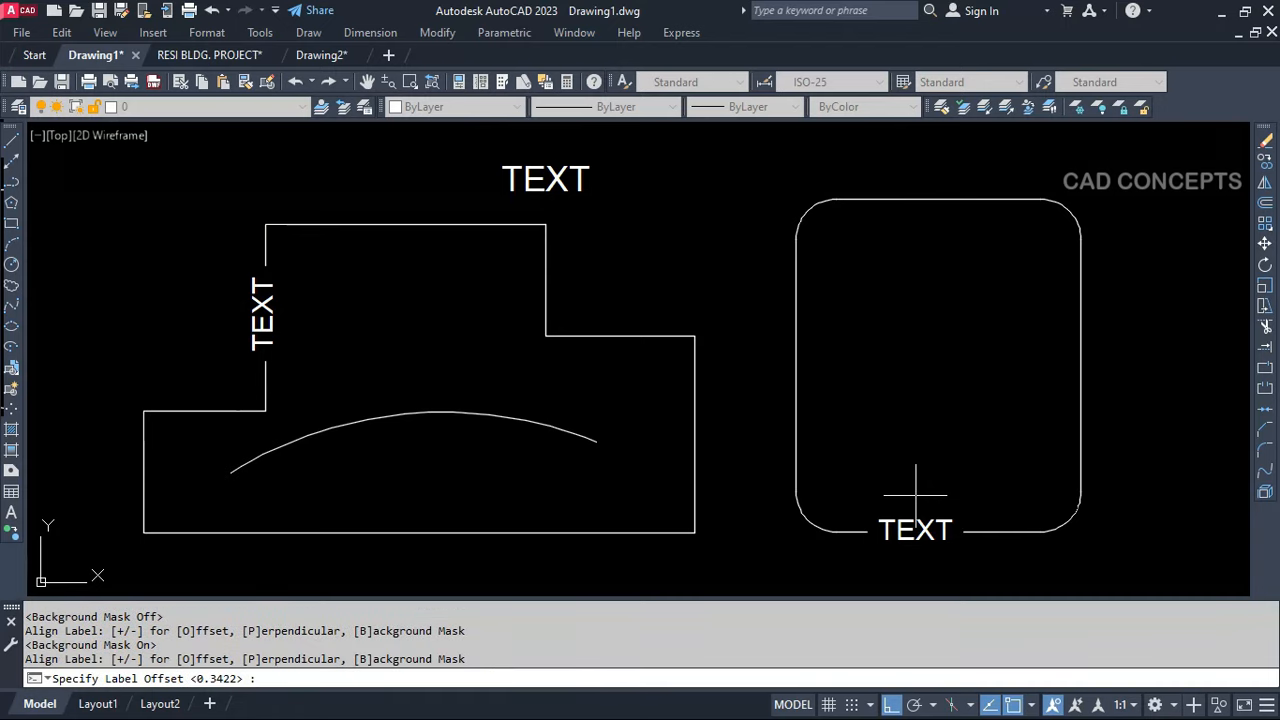
{"action": "left_click", "coordinate": [799, 390]}
{"action": "left_click", "coordinate": [882, 396]}
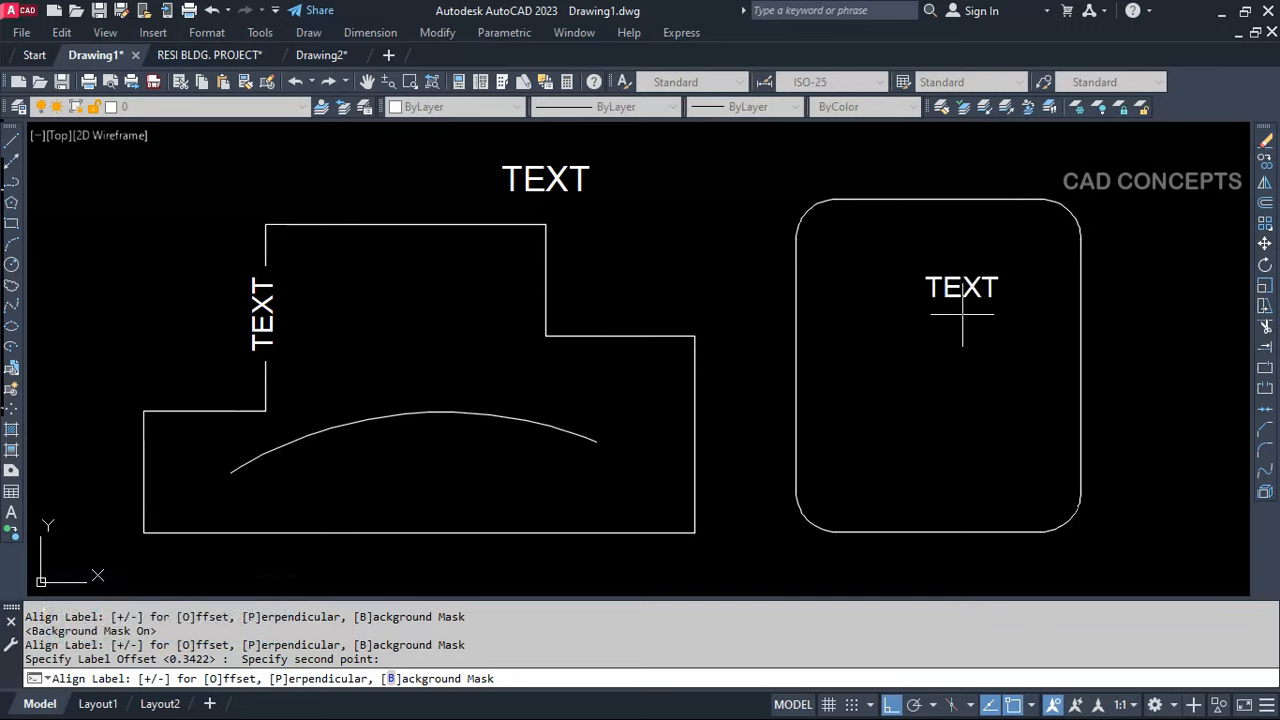
{"action": "type", "text": "o"}
{"action": "key", "text": "Return"}
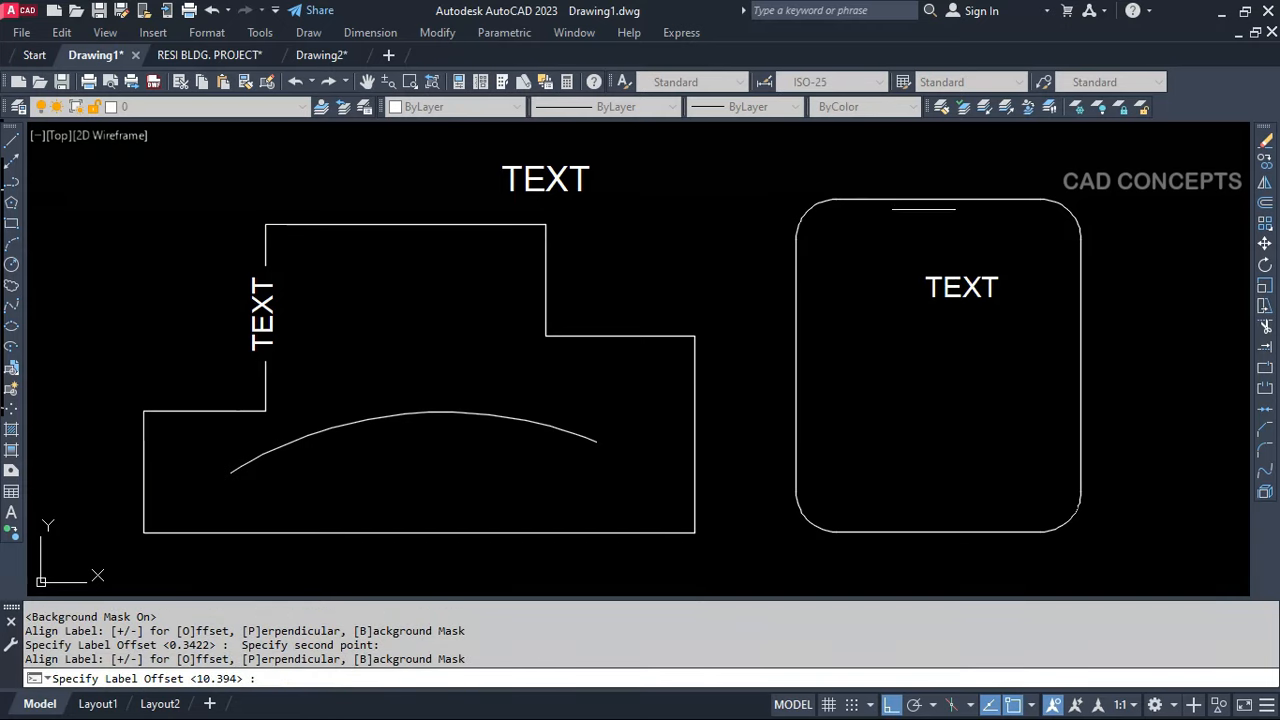
{"action": "left_click", "coordinate": [925, 204]}
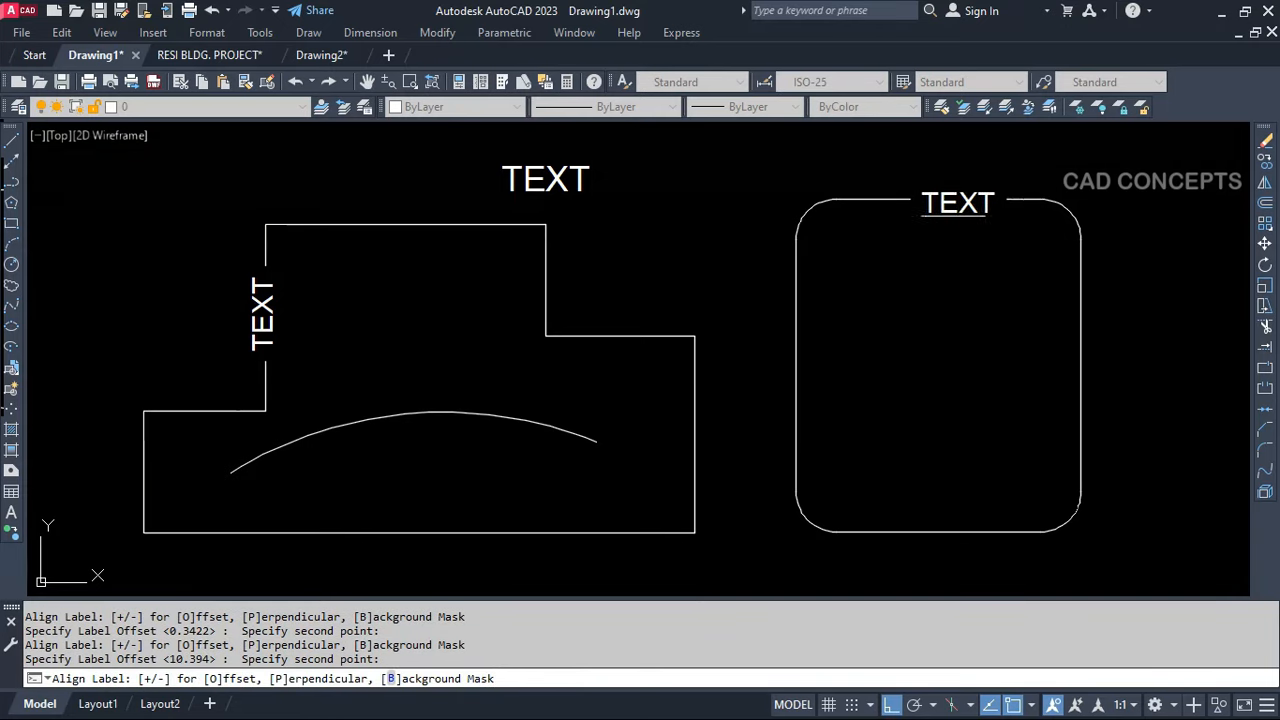
Toggle the rounded rectangle label's background mask off, on and off again
{"action": "type", "text": "b"}
{"action": "key", "text": "Return"}
{"action": "type", "text": "b"}
{"action": "key", "text": "Return"}
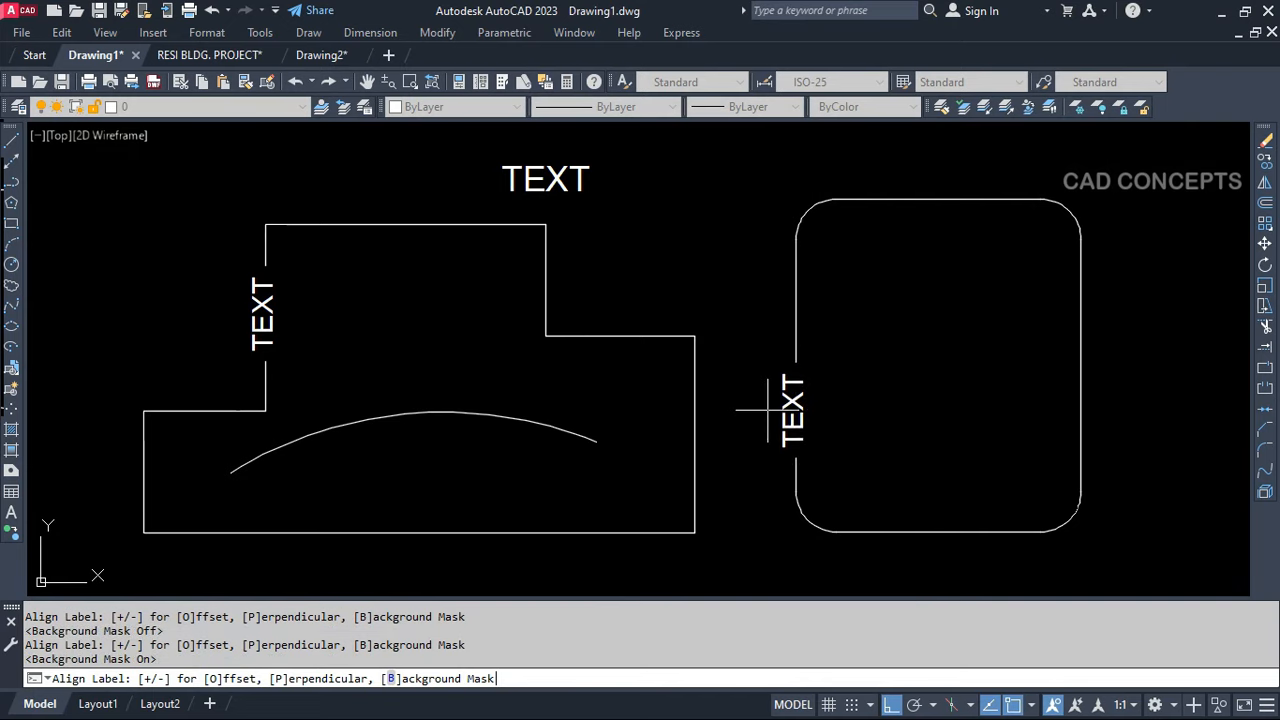
{"action": "type", "text": "b"}
{"action": "key", "text": "Return"}
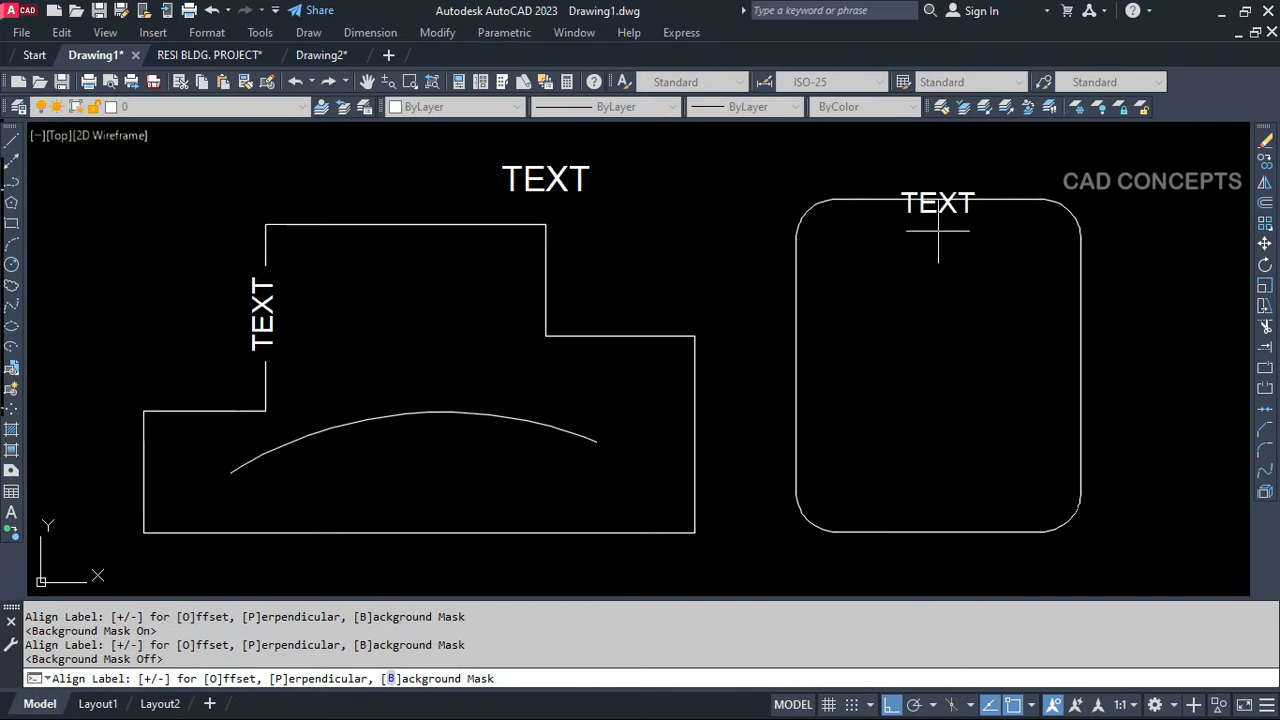
Toggle the label's perpendicular orientation, turn the background mask on, and place the label parallel along the rounded rectangle's top edge
{"action": "key", "text": "p"}
{"action": "key", "text": "p"}
{"action": "key", "text": "p"}
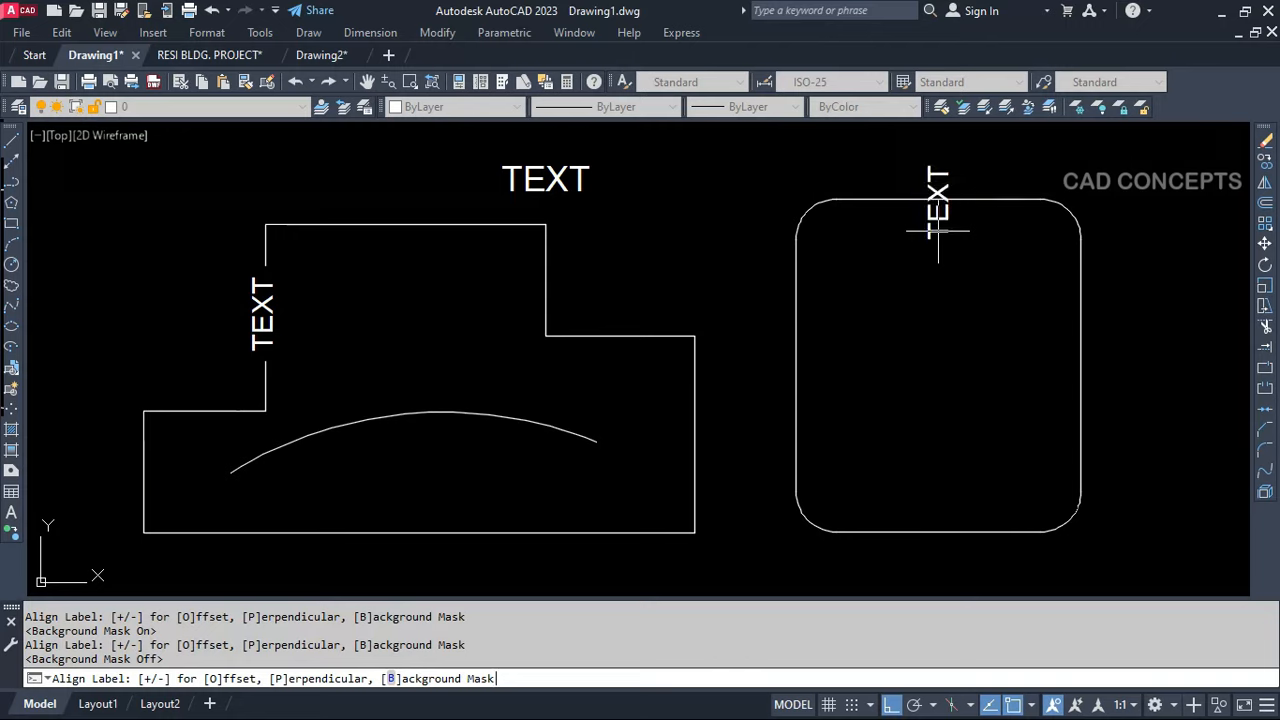
{"action": "type", "text": "pb"}
{"action": "key", "text": "Return"}
{"action": "left_click", "coordinate": [942, 265]}
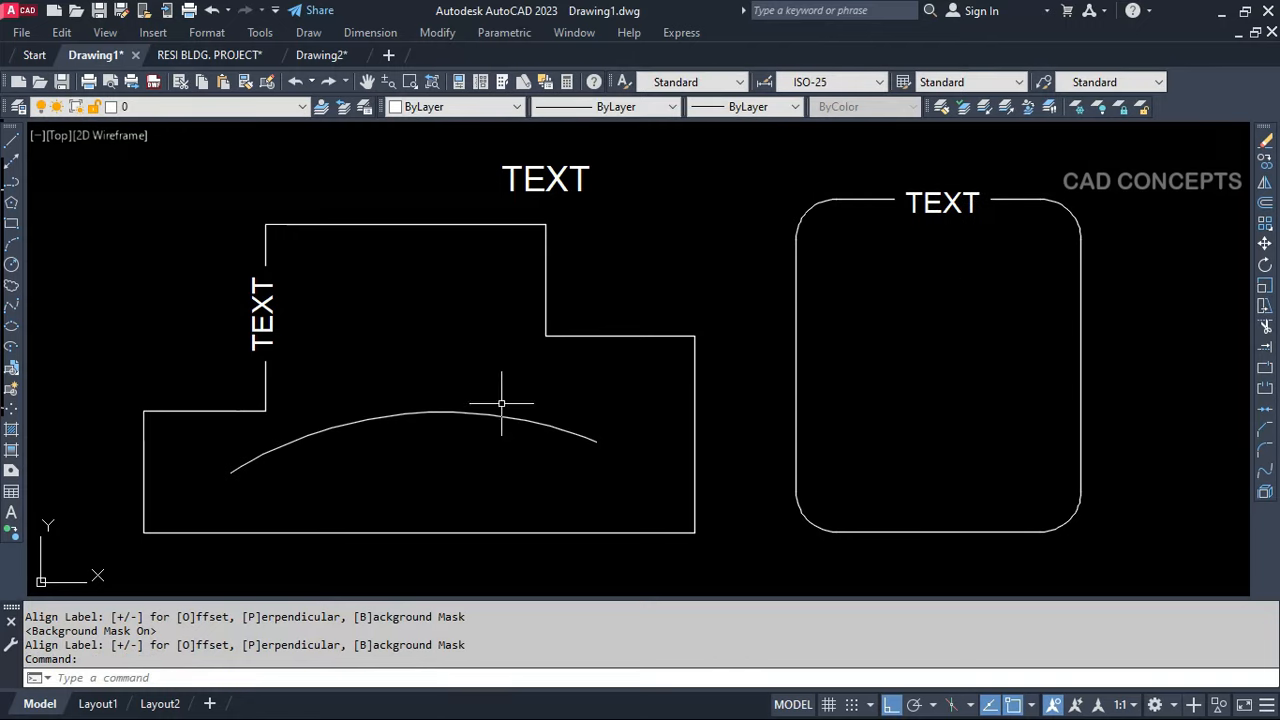
Label the arc inside the stepped outline with TEXT using LABEL, increasing the offset so the label sits just below the curve
{"action": "key", "text": "Return"}
{"action": "key", "text": "Return"}
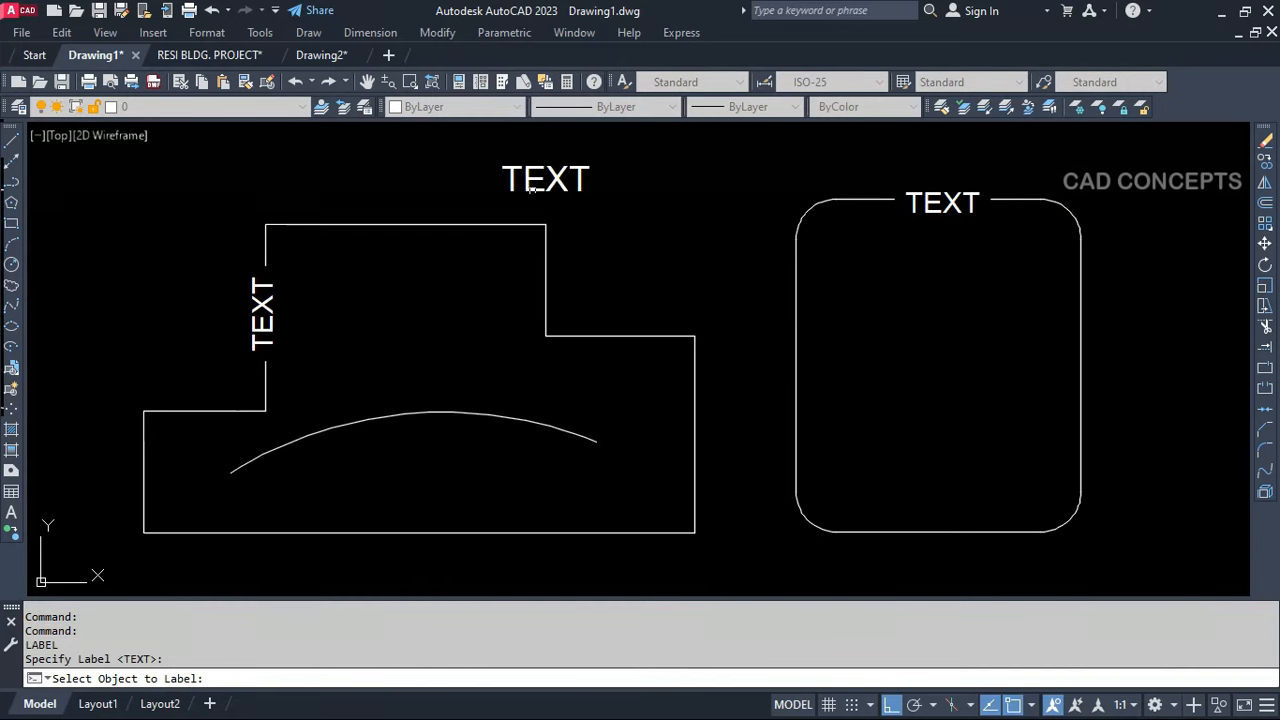
{"action": "left_click", "coordinate": [533, 189]}
{"action": "left_click", "coordinate": [420, 411]}
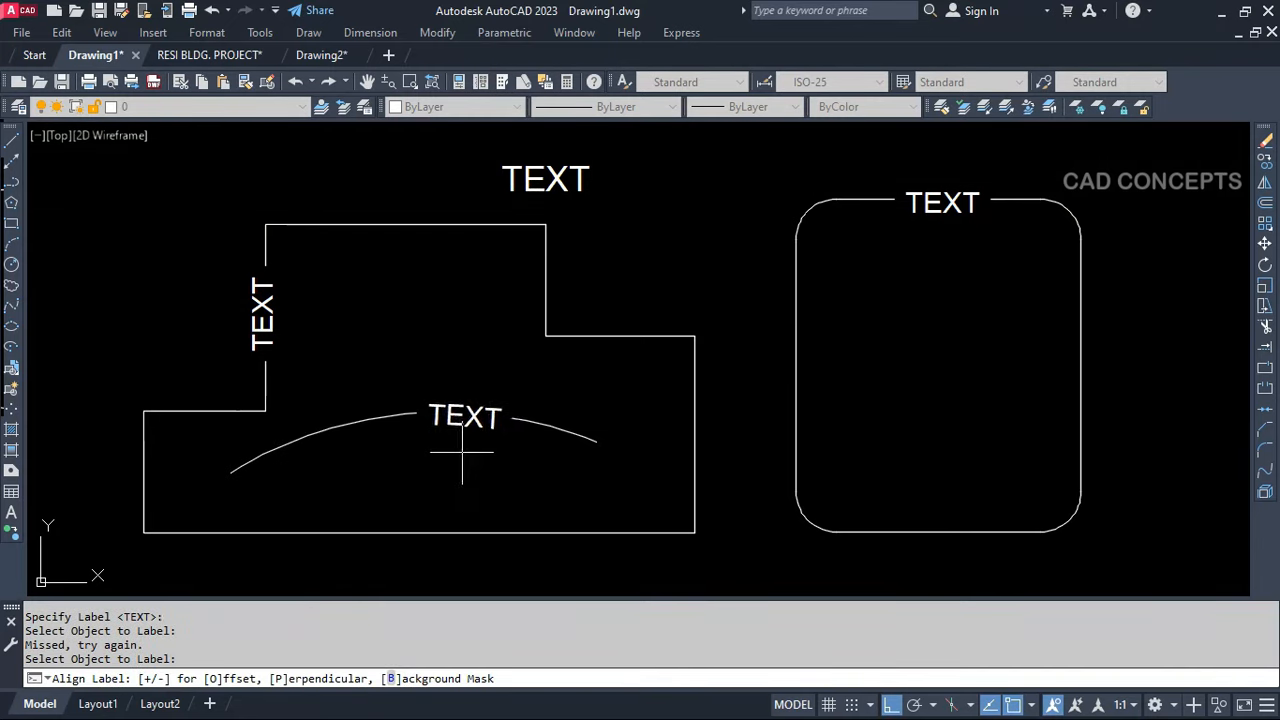
{"action": "key", "text": "plus"}
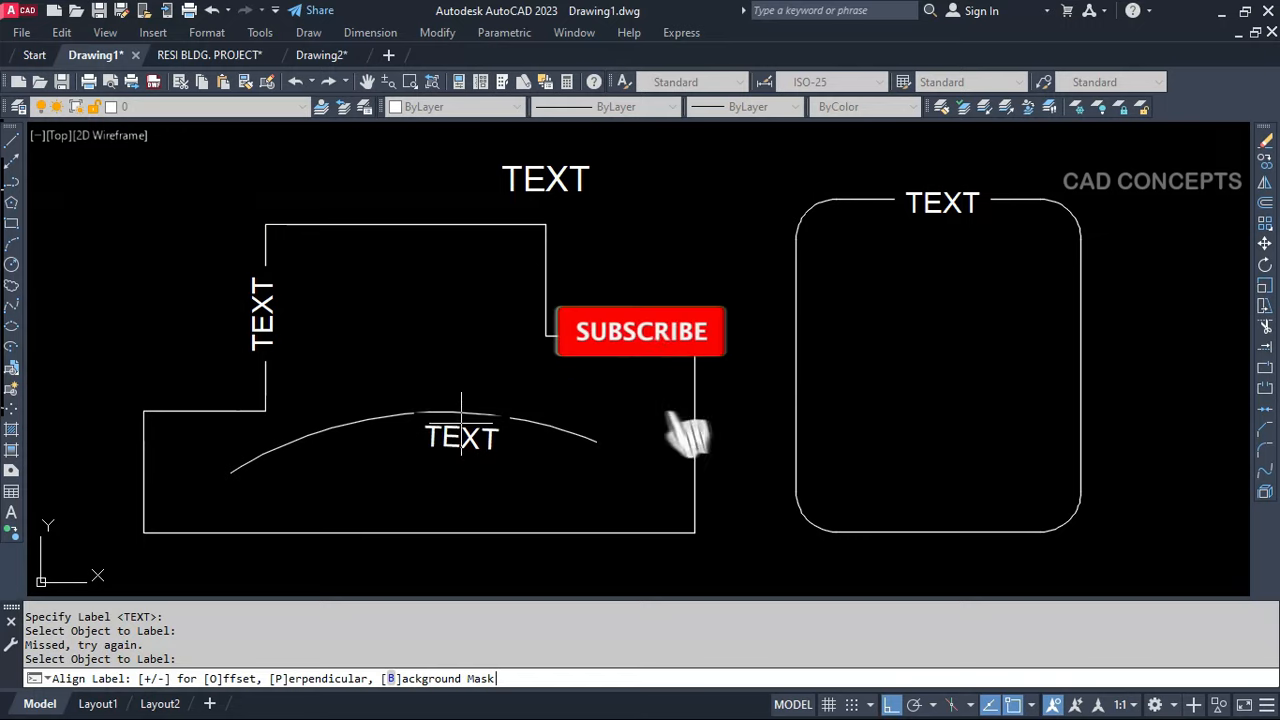
{"action": "left_click", "coordinate": [458, 445]}
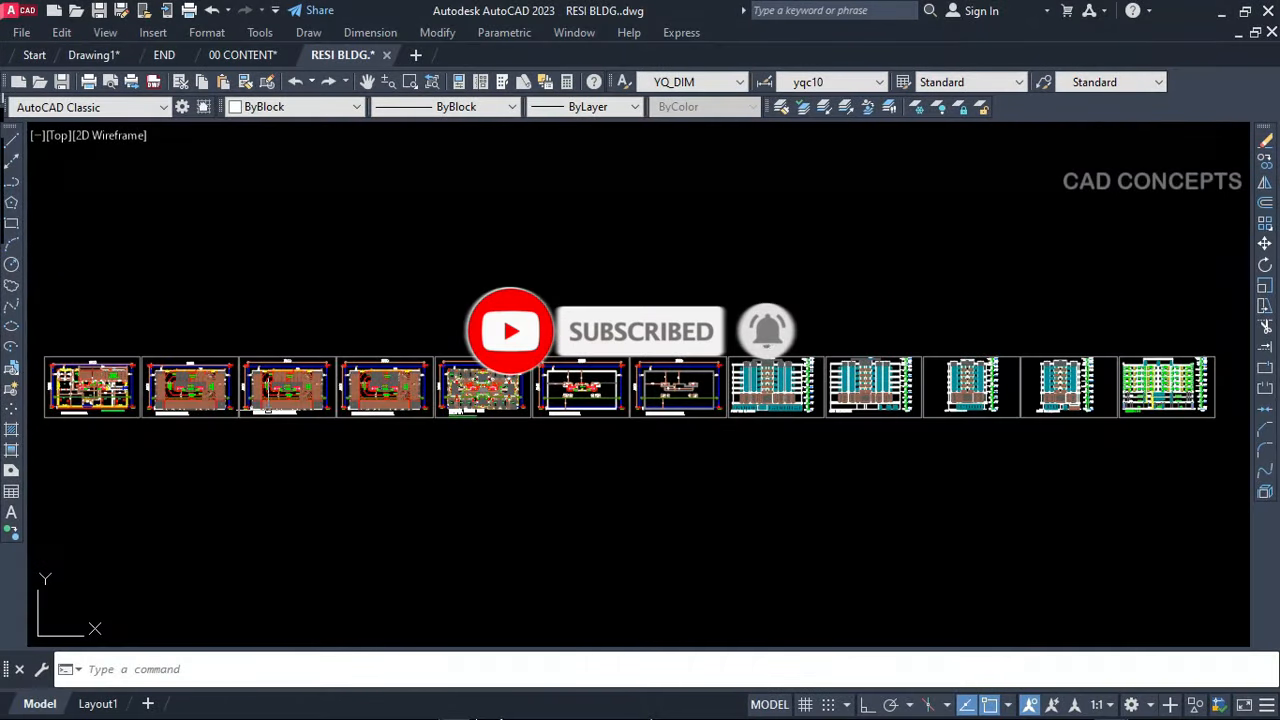
Run TPL on the RESI BLDG. drawing with the DWG To PDF.pc3 printer, ISO A4 (297.00 x 210.00 MM) paper and the Grayscale.ctb plot style
{"action": "scroll", "coordinate": [951, 429], "scroll_direction": "up", "scroll_amount": 5}
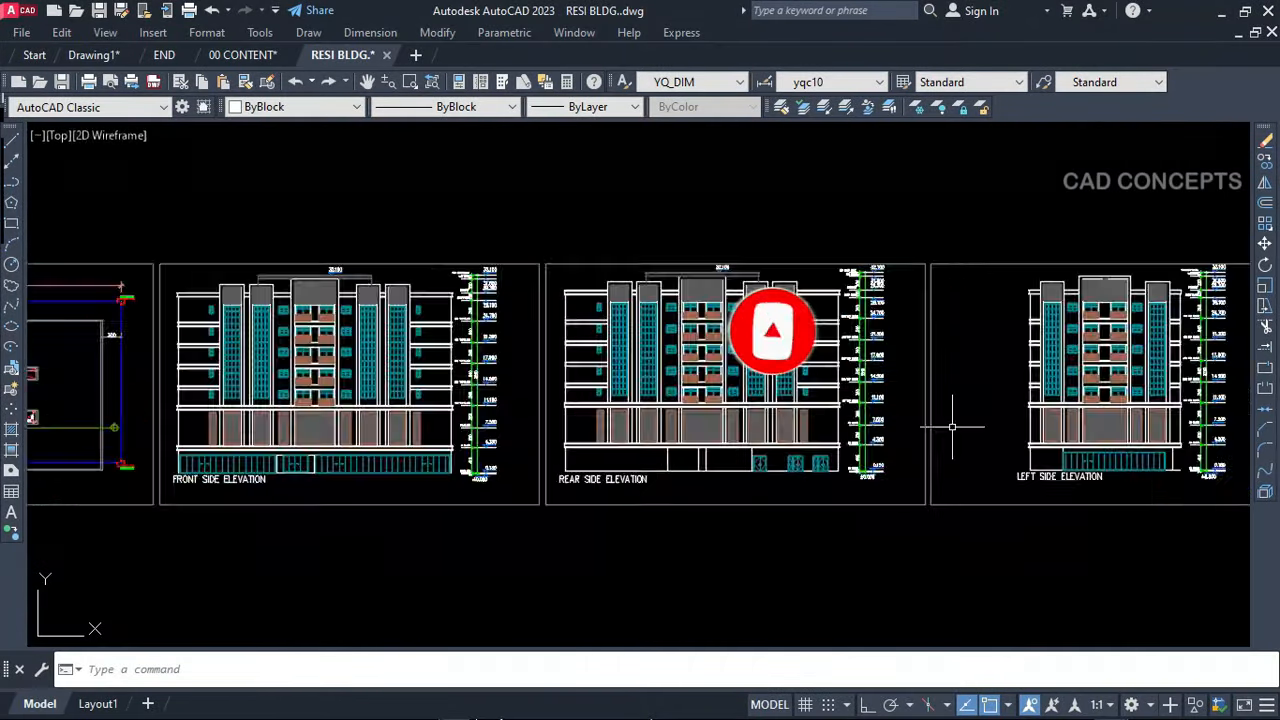
{"action": "scroll", "coordinate": [538, 412], "scroll_direction": "down", "scroll_amount": 5}
{"action": "middle_click_drag", "start_coordinate": [538, 412], "coordinate": [537, 429]}
{"action": "type", "text": "tpl"}
{"action": "key", "text": "Return"}
{"action": "left_click", "coordinate": [640, 150]}
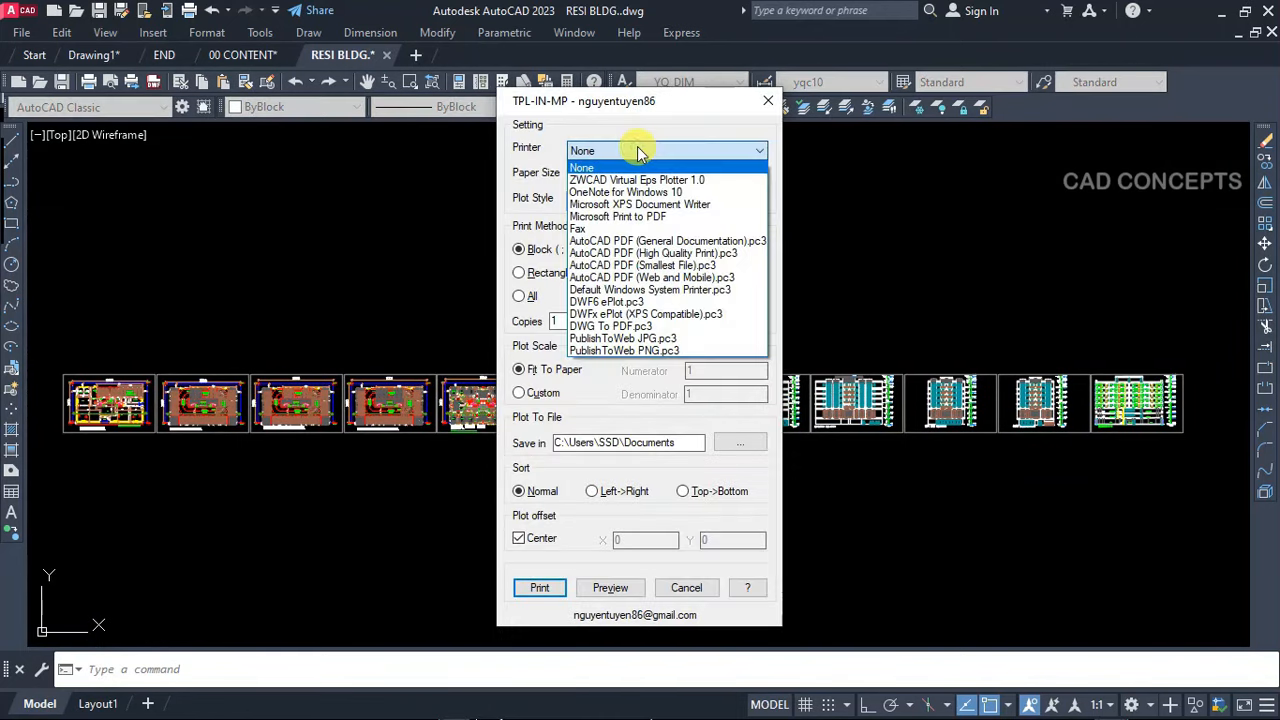
{"action": "left_click", "coordinate": [612, 324]}
{"action": "left_click", "coordinate": [597, 178]}
{"action": "scroll", "coordinate": [620, 330], "scroll_direction": "down", "scroll_amount": 10}
{"action": "left_click", "coordinate": [620, 326]}
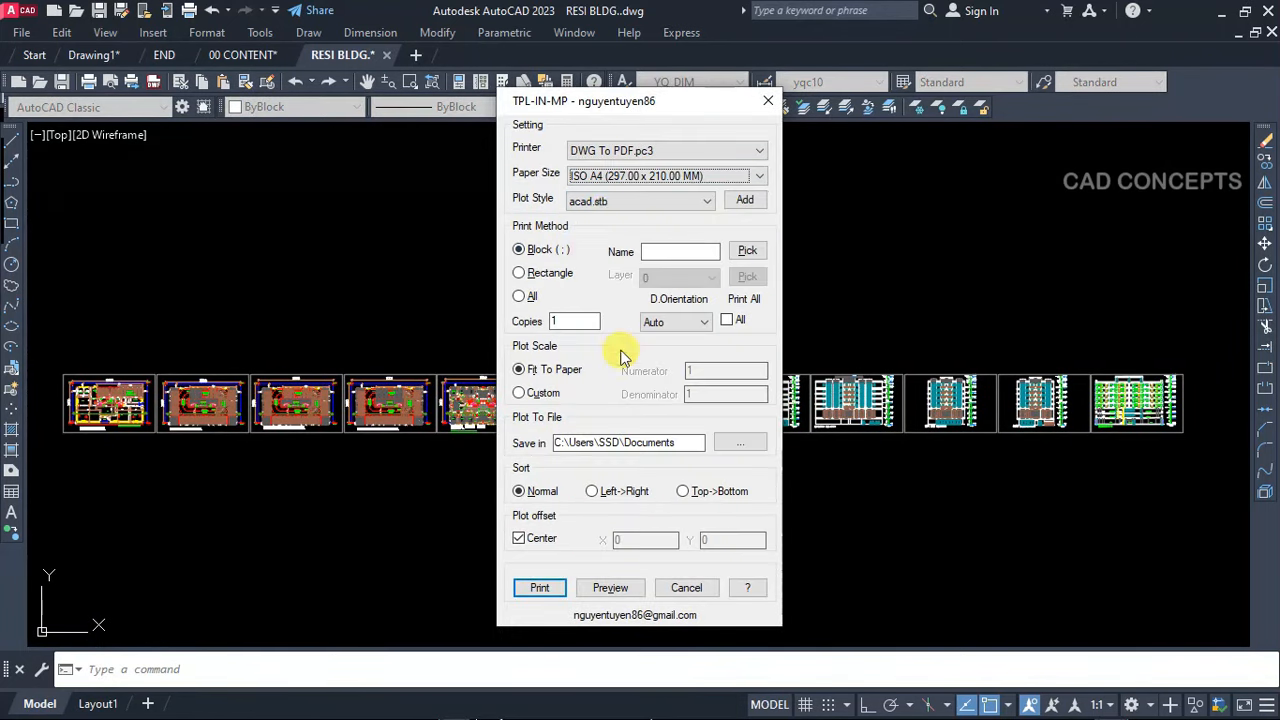
{"action": "left_click", "coordinate": [640, 201]}
{"action": "left_click", "coordinate": [600, 303]}
Set the print method to Rectangle and start picking the sheet frames' layer from the drawing
{"action": "left_click", "coordinate": [519, 273]}
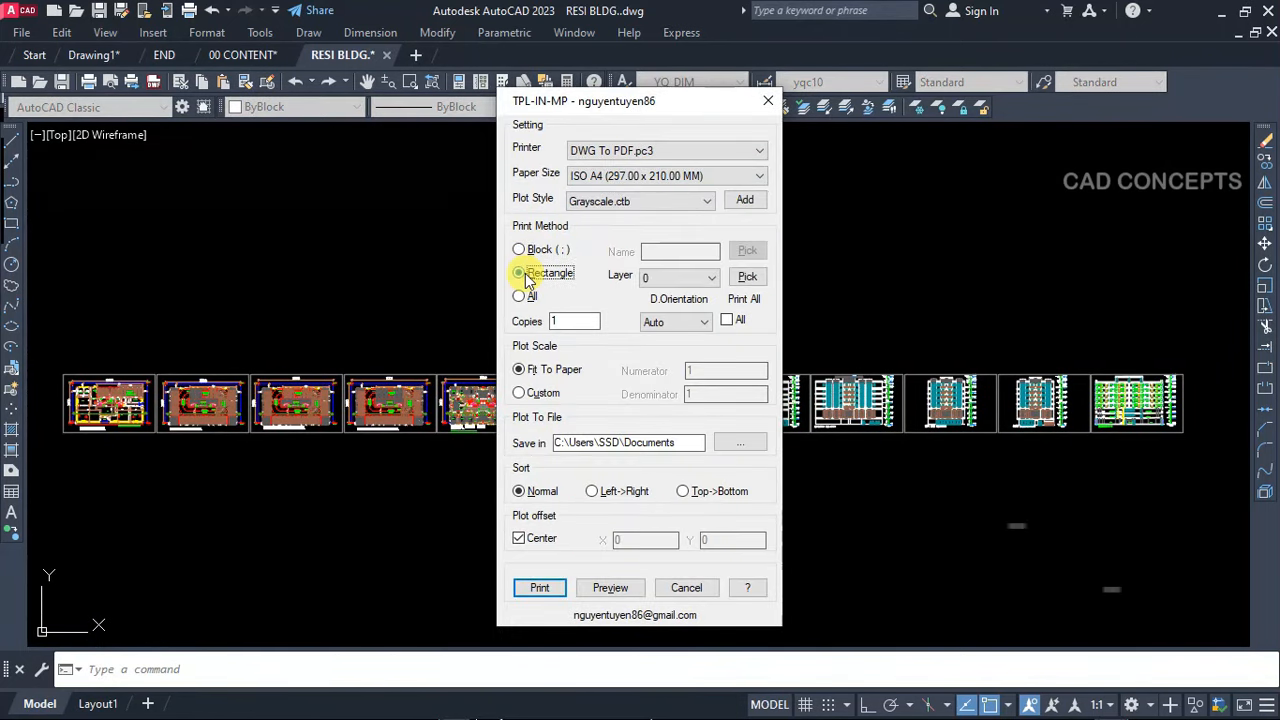
{"action": "left_click", "coordinate": [711, 277]}
{"action": "left_click", "coordinate": [748, 278]}
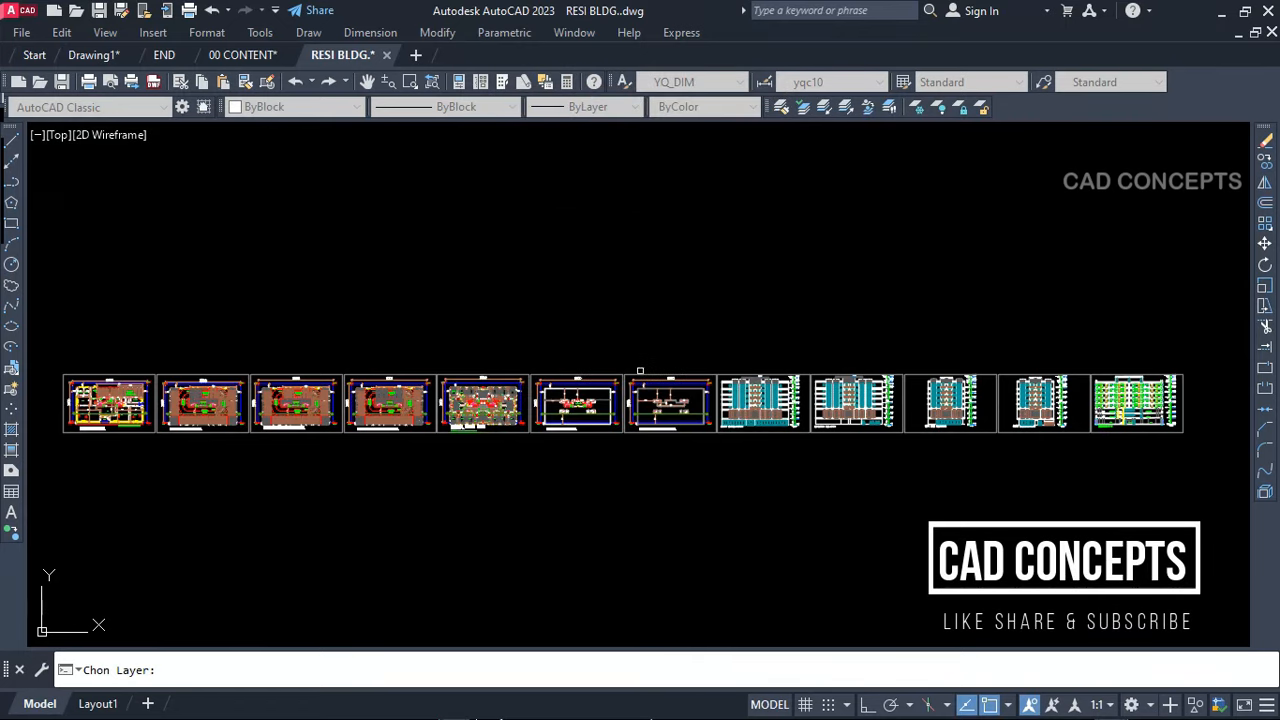